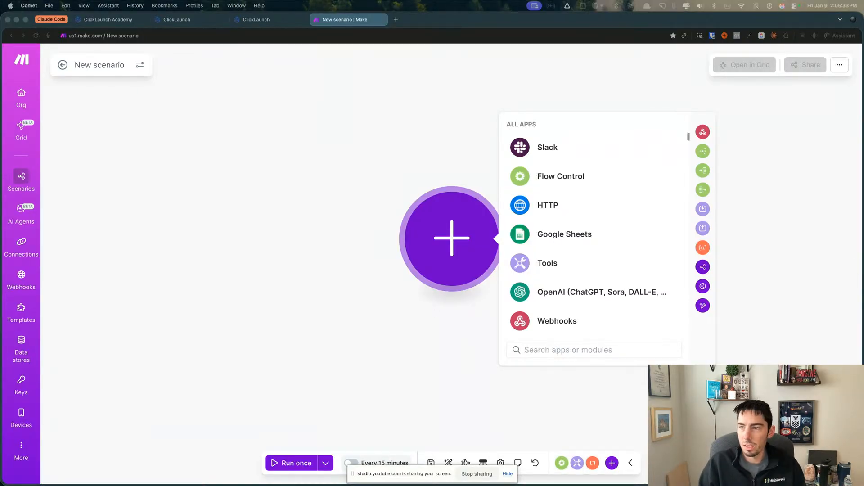
In the Whimsical flowchart, shift the Idea / Brain Dump and Research connector labels away from their arrowheads
drag(863, 112, 337, 62)
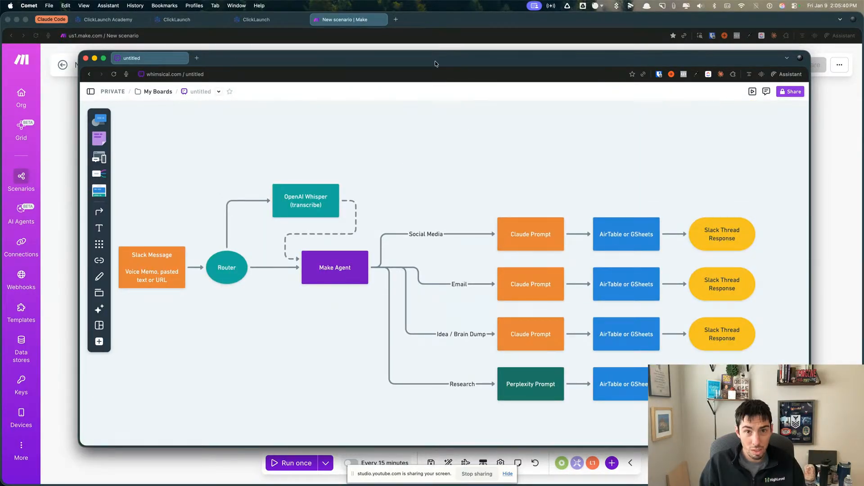
drag(435, 61, 435, 53)
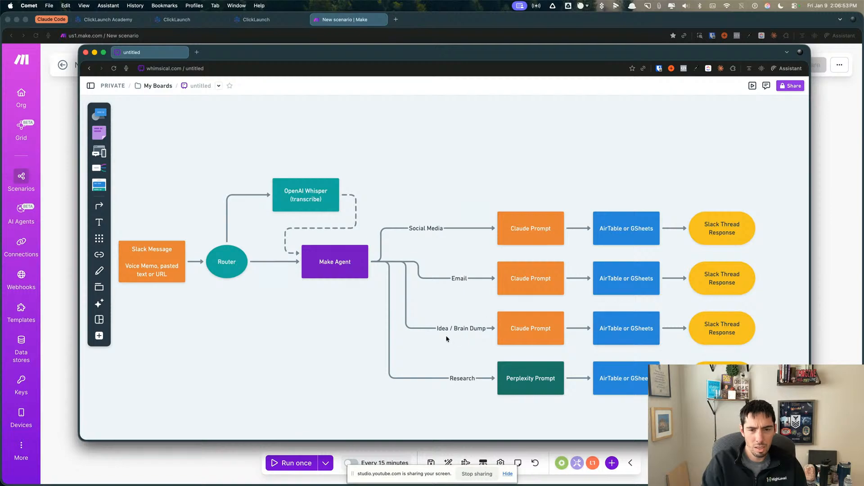
click(459, 329)
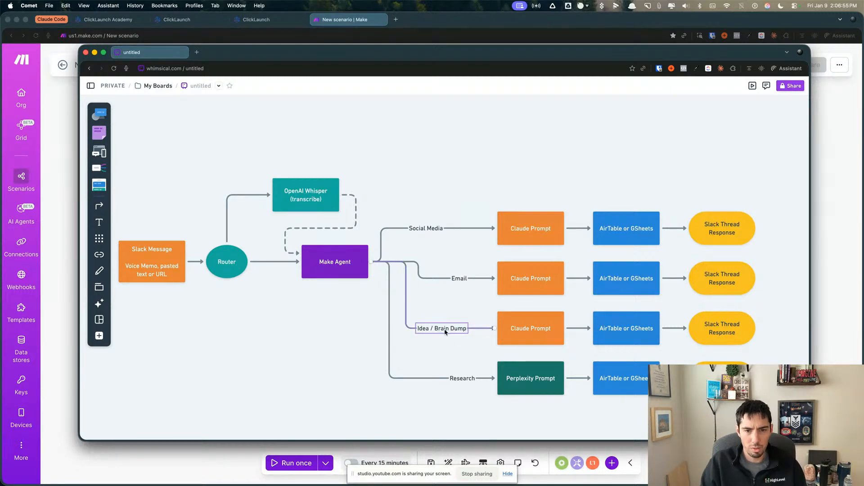
click(462, 346)
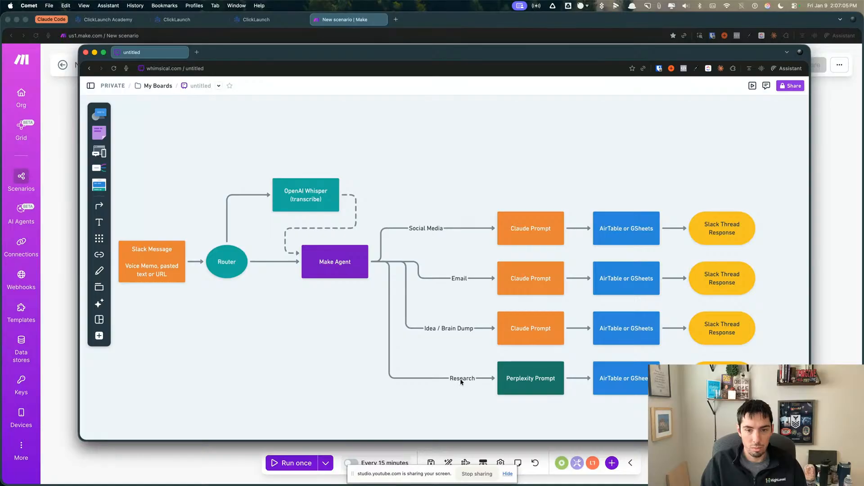
drag(461, 381, 442, 382)
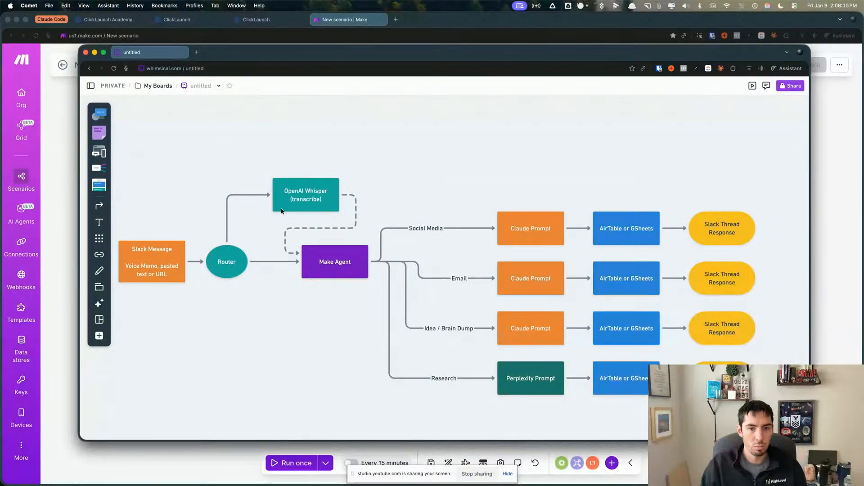
drag(255, 54, 863, 128)
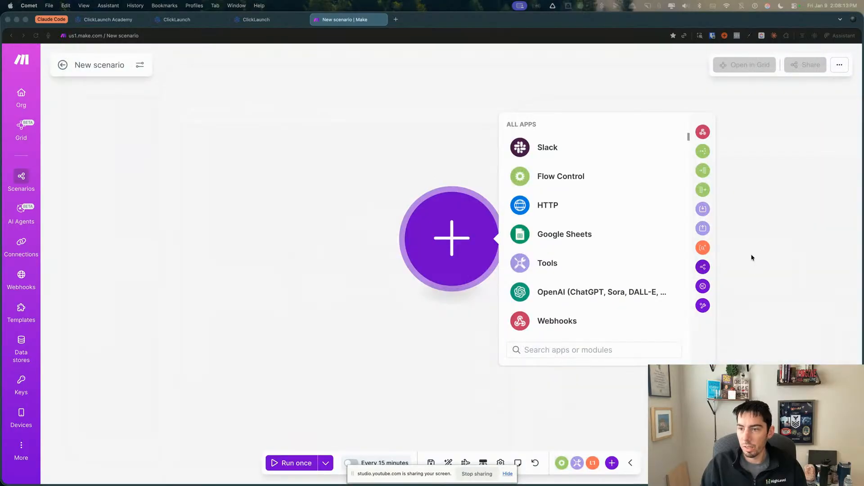
click(381, 297)
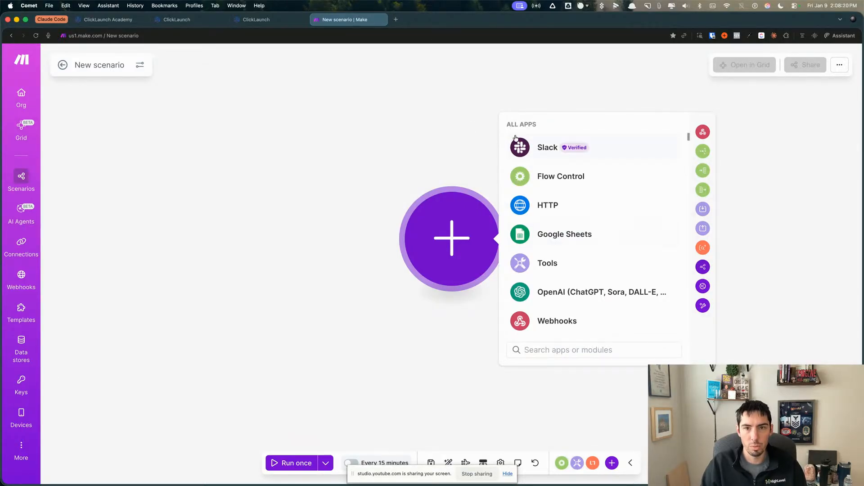
click(264, 164)
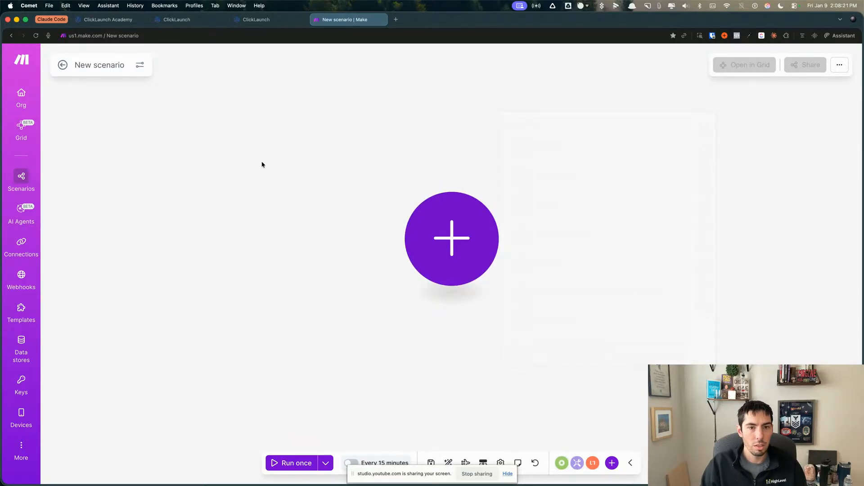
click(451, 240)
click(546, 147)
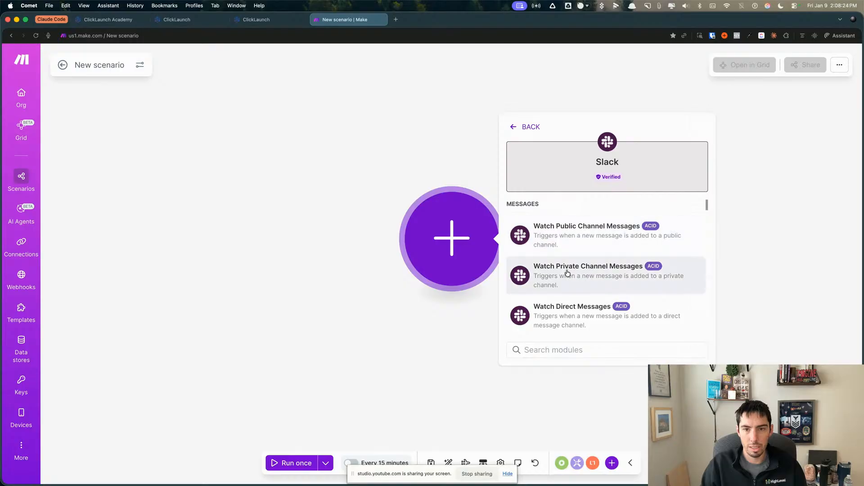
scroll(569, 264, down, 5)
scroll(562, 288, down, 8)
scroll(567, 270, up, 15)
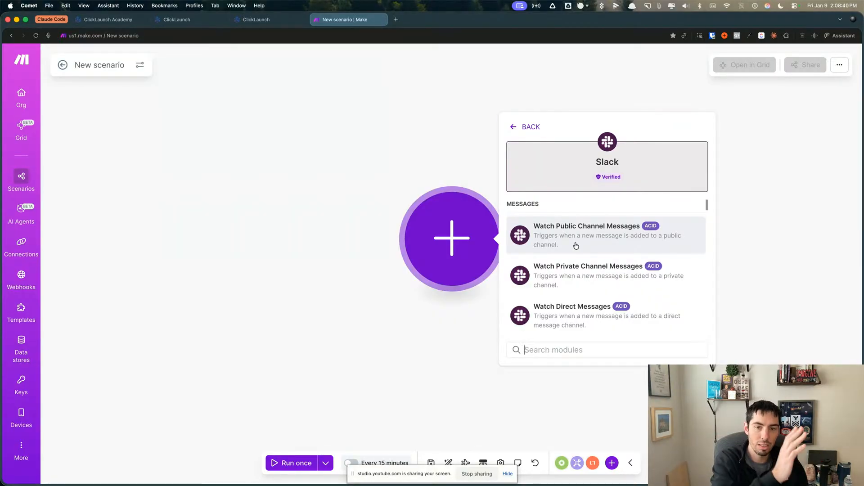
scroll(576, 266, down, 10)
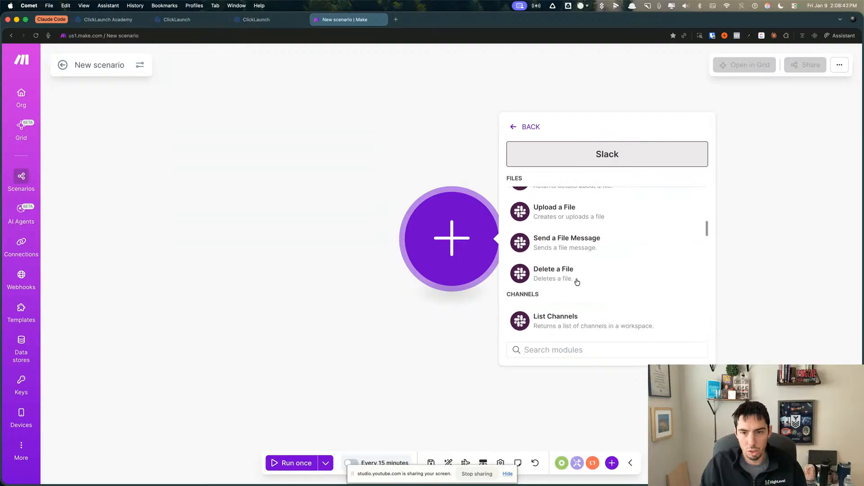
scroll(579, 285, down, 5)
scroll(582, 285, down, 6)
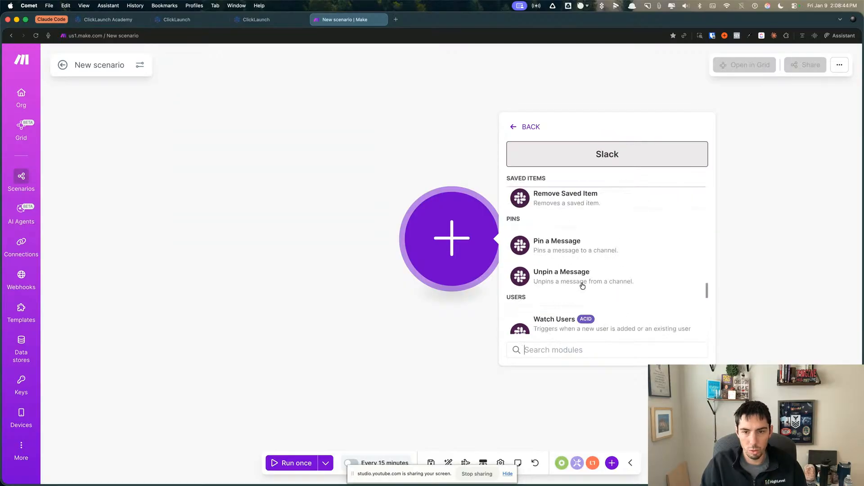
scroll(540, 287, down, 3)
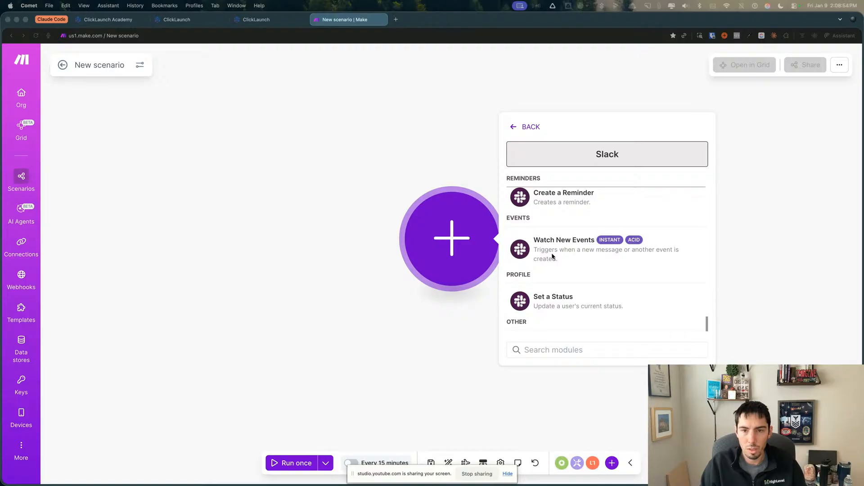
click(561, 245)
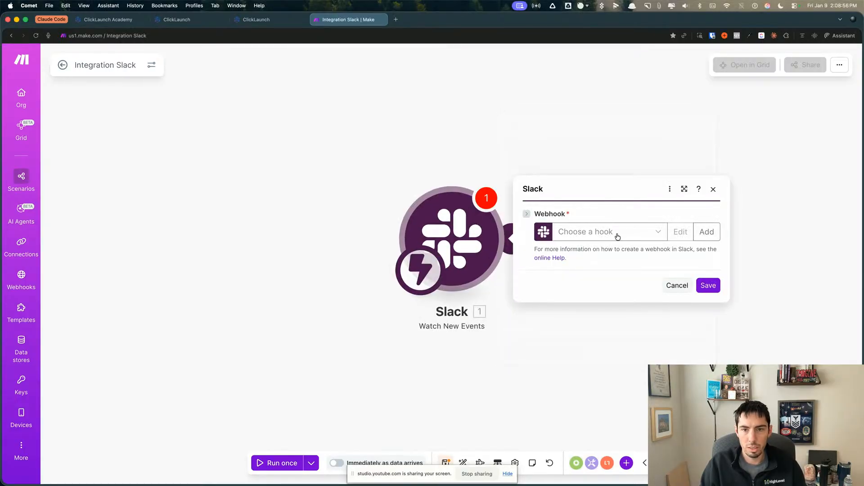
Start a new webhook for the Slack trigger, named Voice To Make Live, with event type New private channel message
click(617, 236)
click(606, 202)
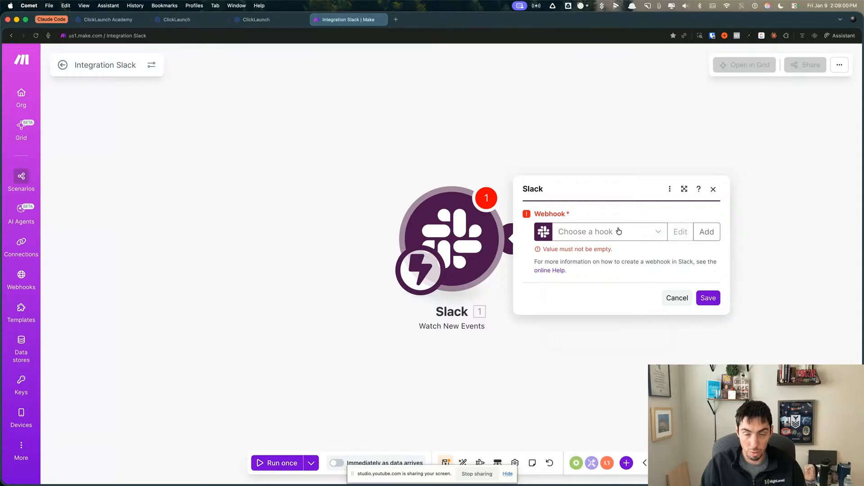
click(707, 232)
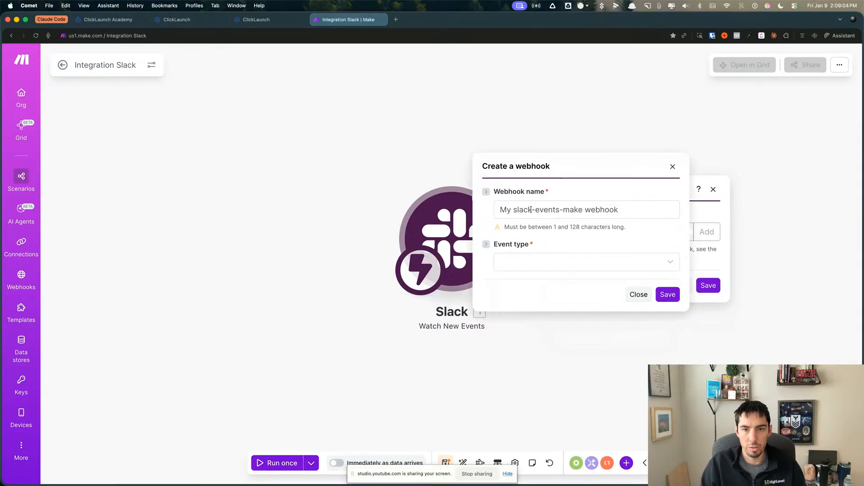
triple_click(531, 210)
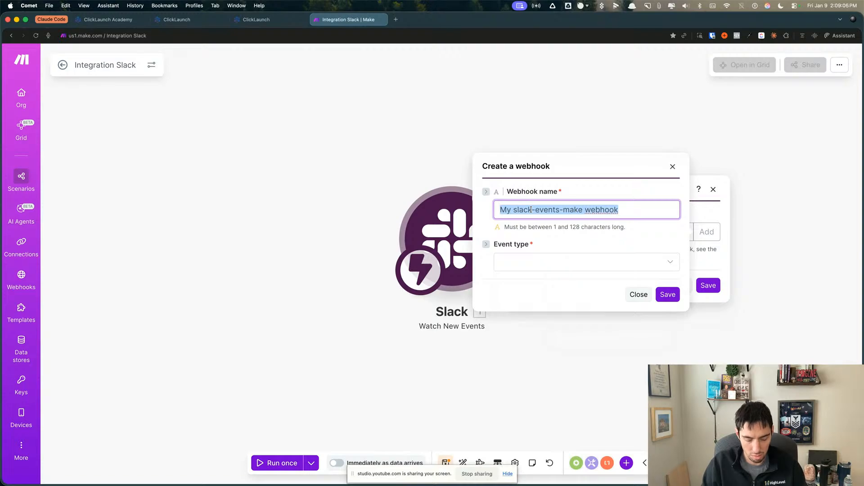
text(Voice To Ma)
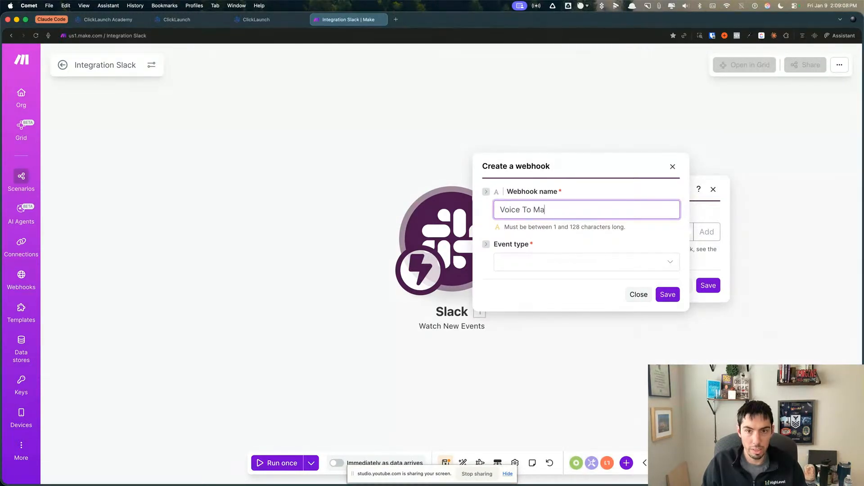
text(ke)
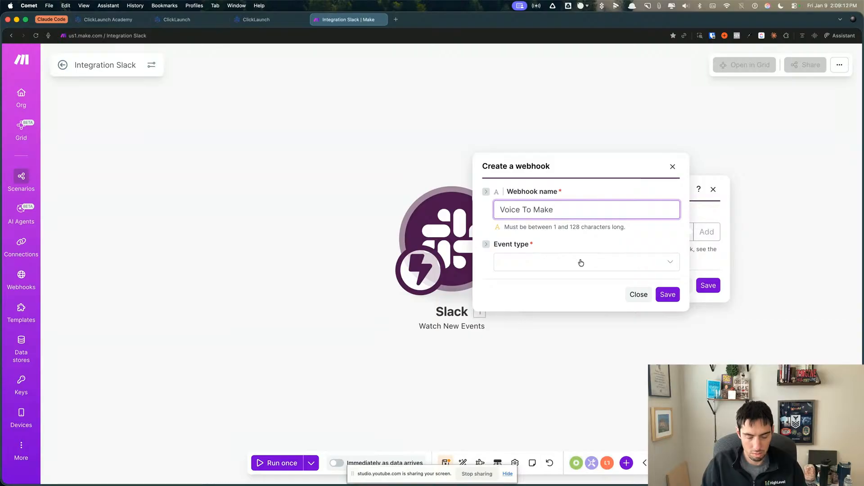
text( Live)
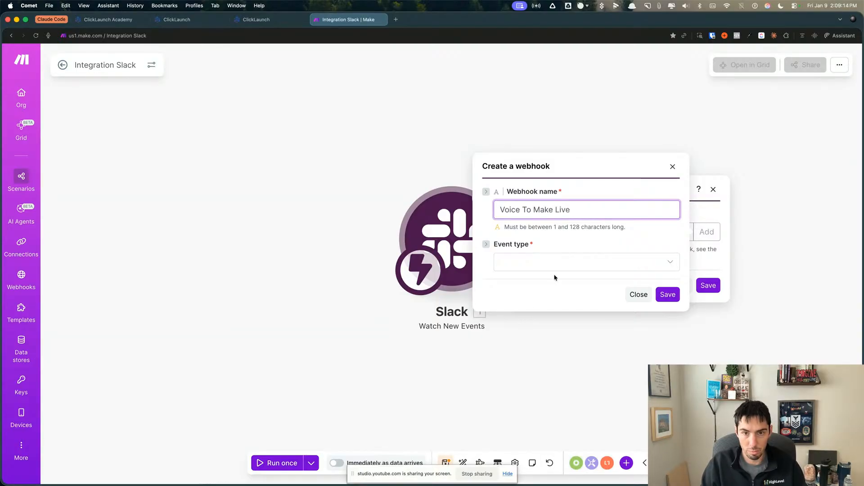
click(531, 261)
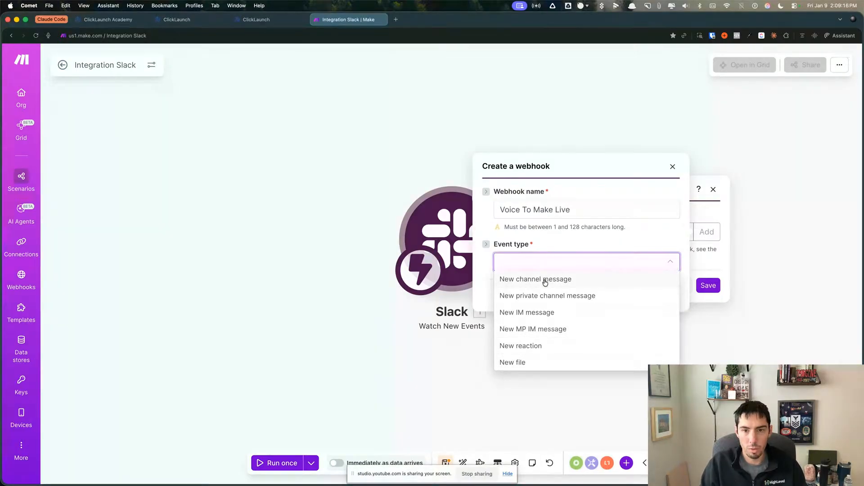
click(539, 295)
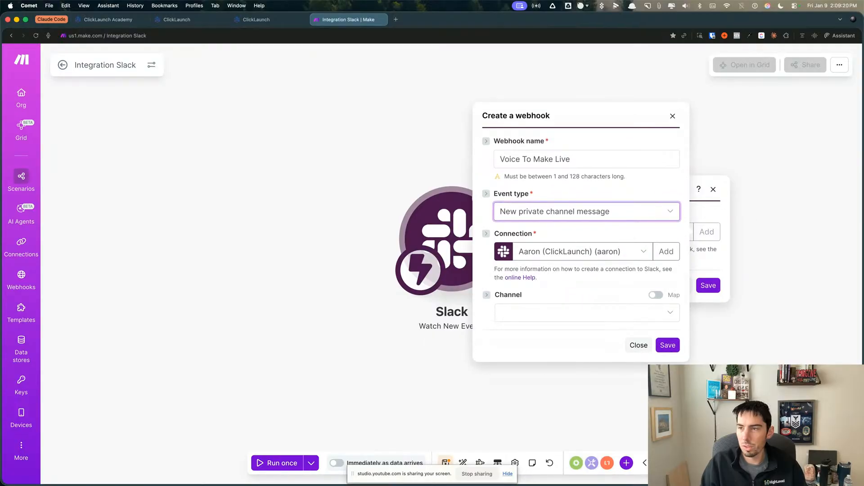
Refresh the webhook's available channels and choose the voice-to-slack private channel
click(9, 215)
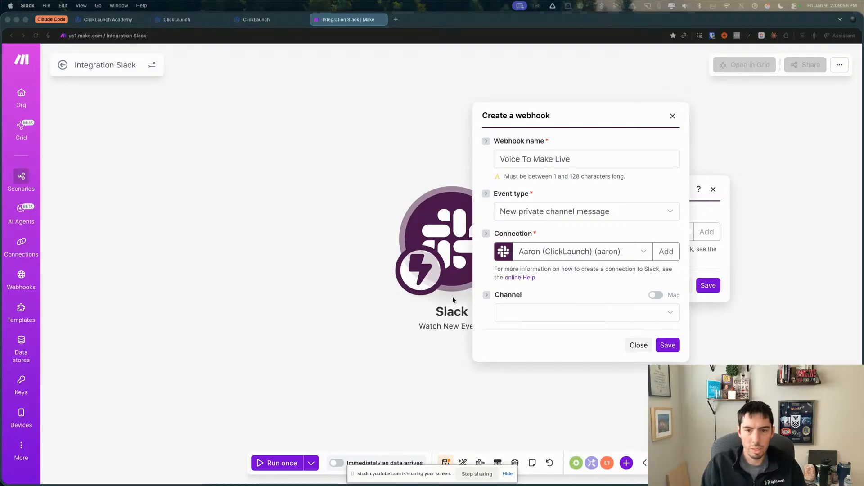
click(524, 333)
click(586, 312)
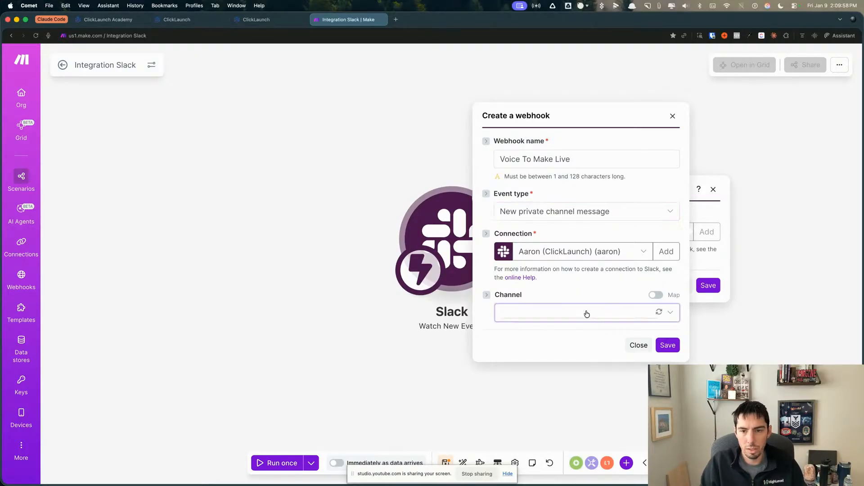
click(659, 312)
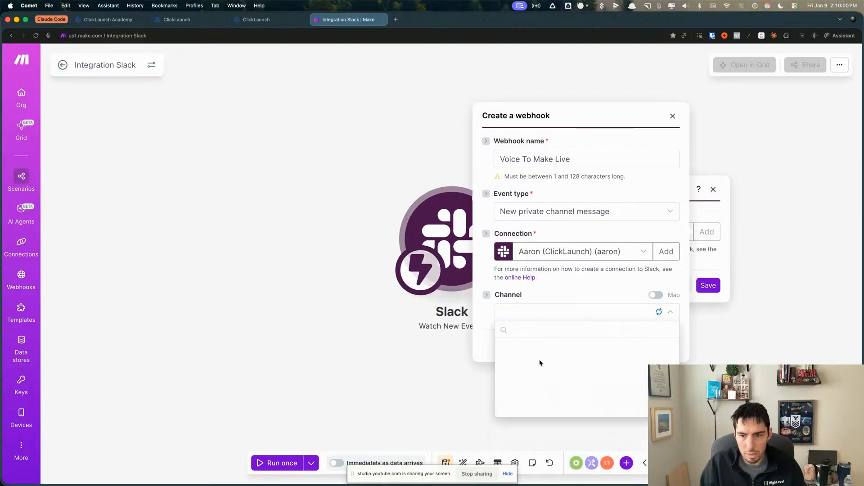
text(voice)
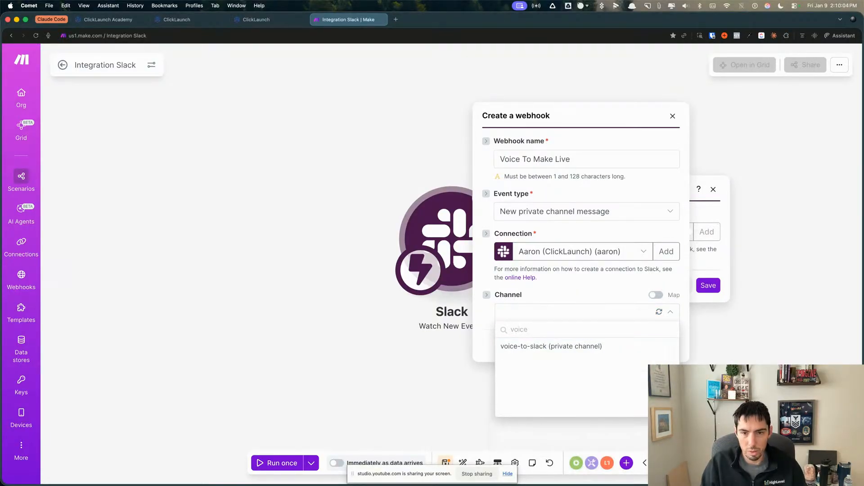
click(528, 350)
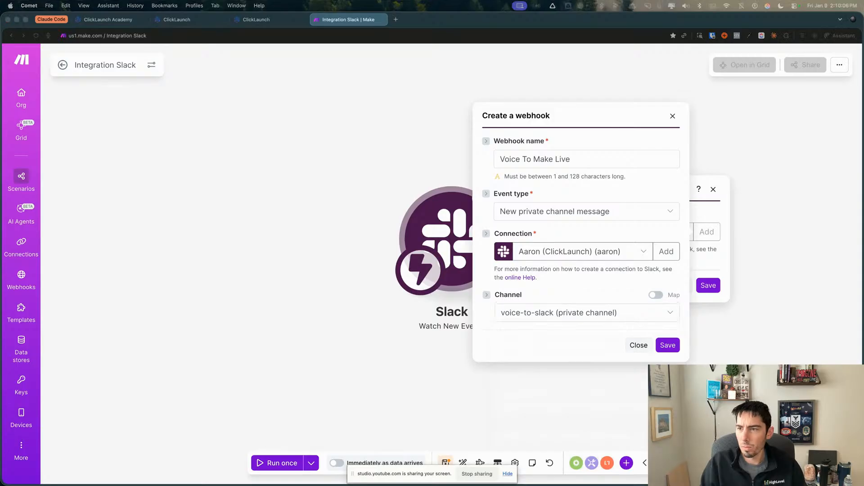
Save the new webhook, the Slack trigger settings and the scenario
click(596, 347)
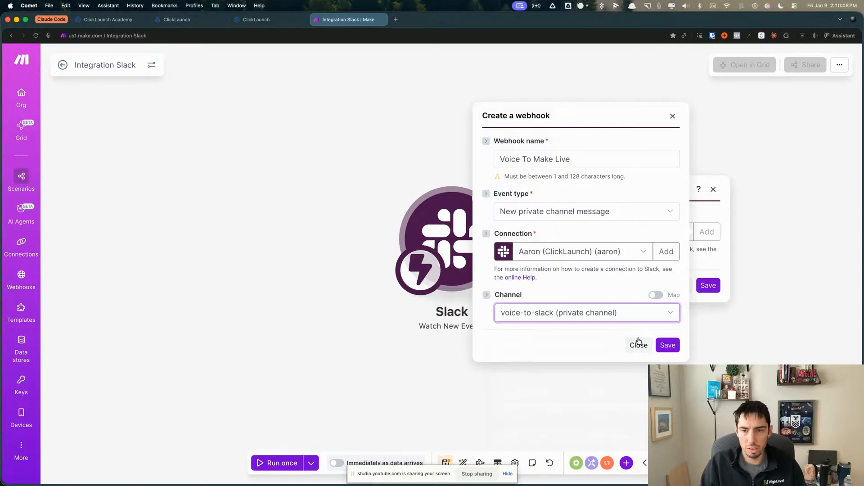
click(666, 346)
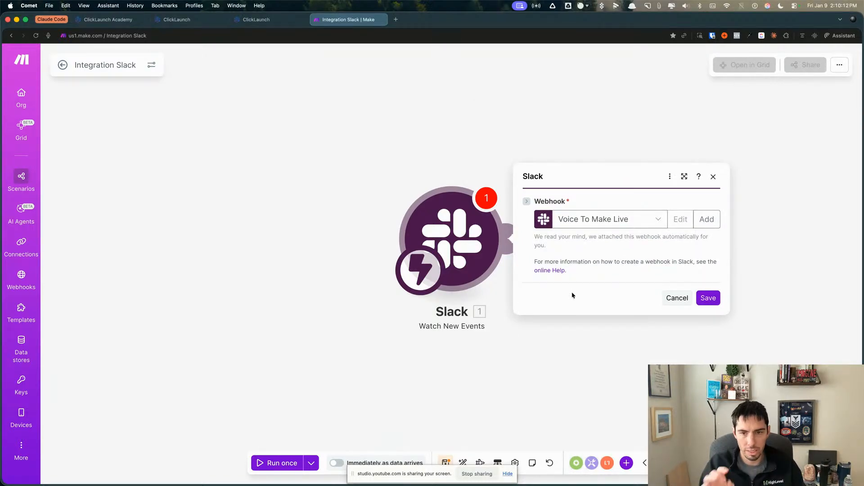
click(707, 298)
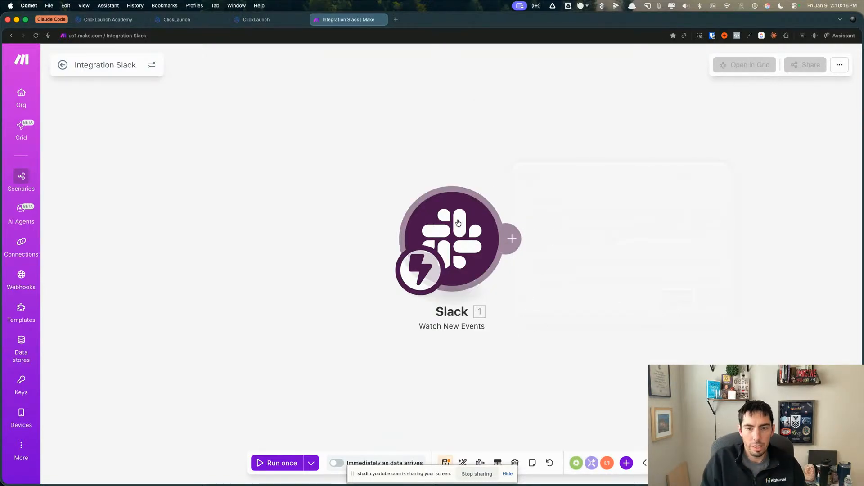
click(450, 459)
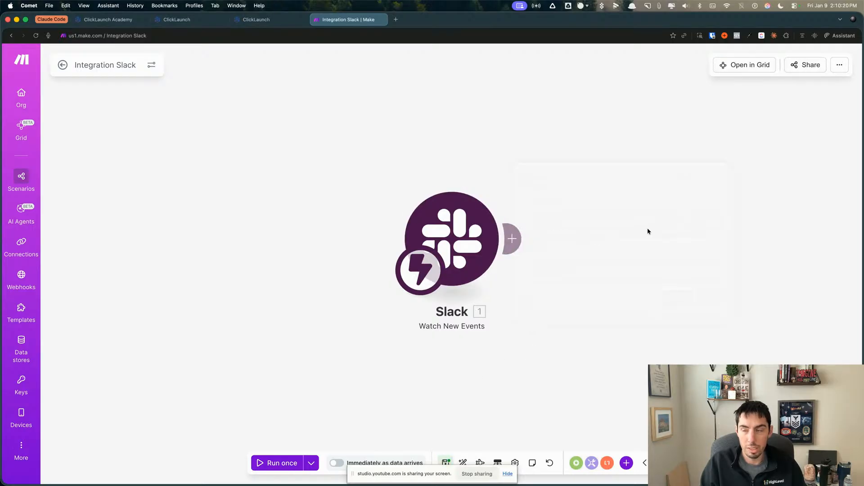
Switch to Slack, post the message "Hello" in the voice-to-slack channel, and move the Slack window aside
key(ctrl+Up)
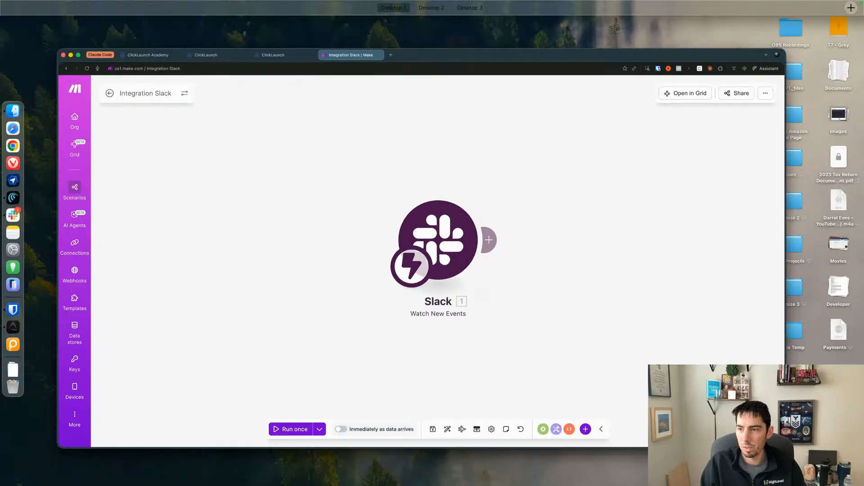
key(ctrl+Up)
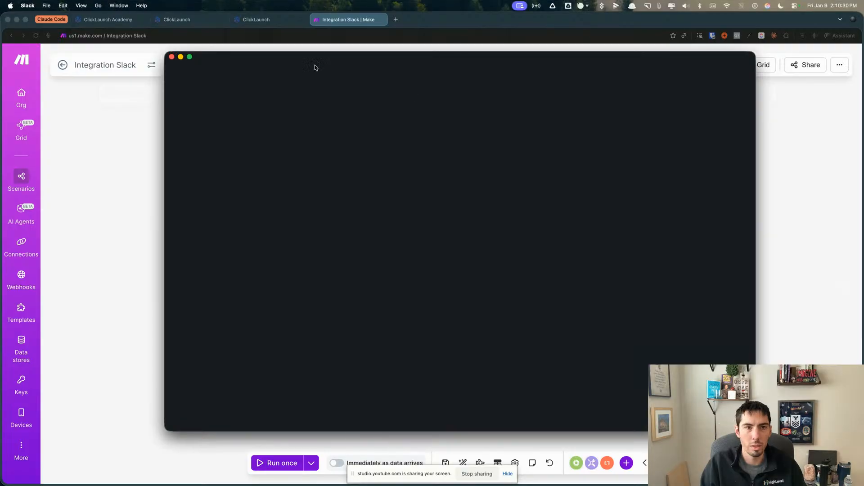
drag(244, 59, 129, 30)
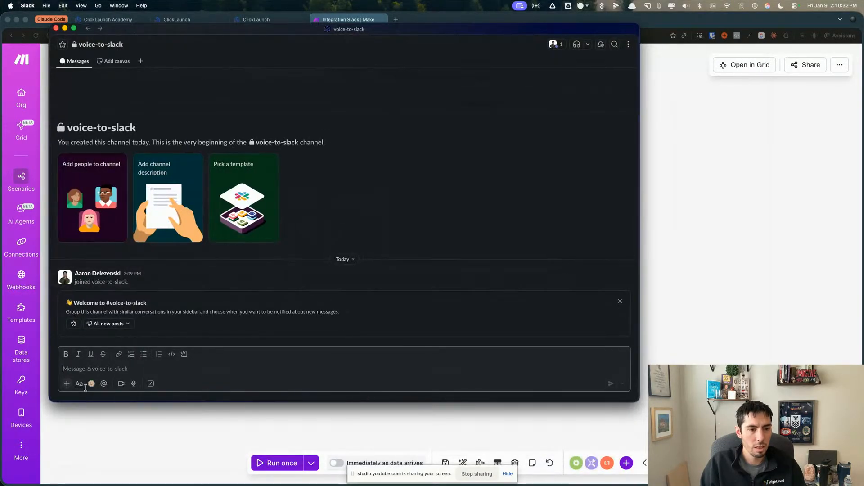
text(Hello)
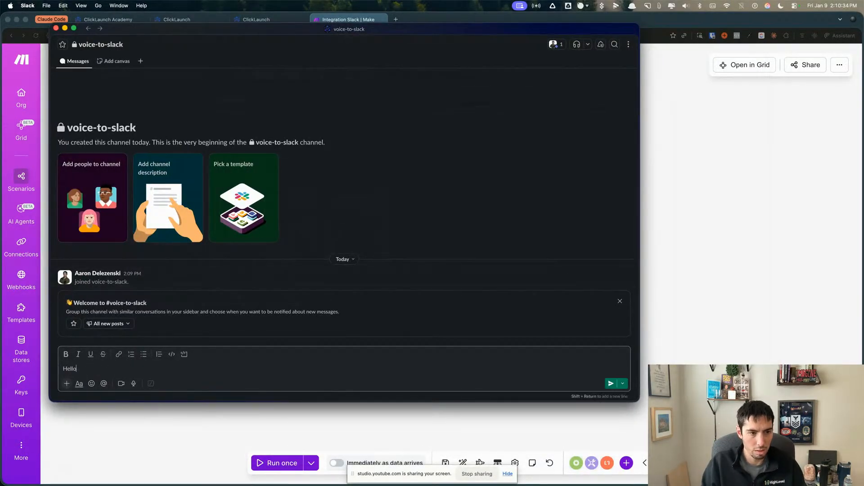
key(Return)
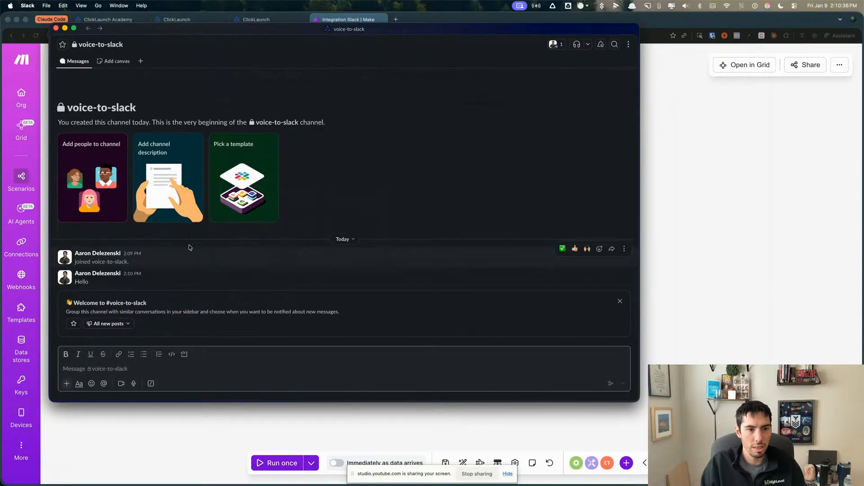
drag(209, 32, 863, 95)
Check the scenario's overview page for records waiting in the webhook queue and return to the scenario editor
click(529, 241)
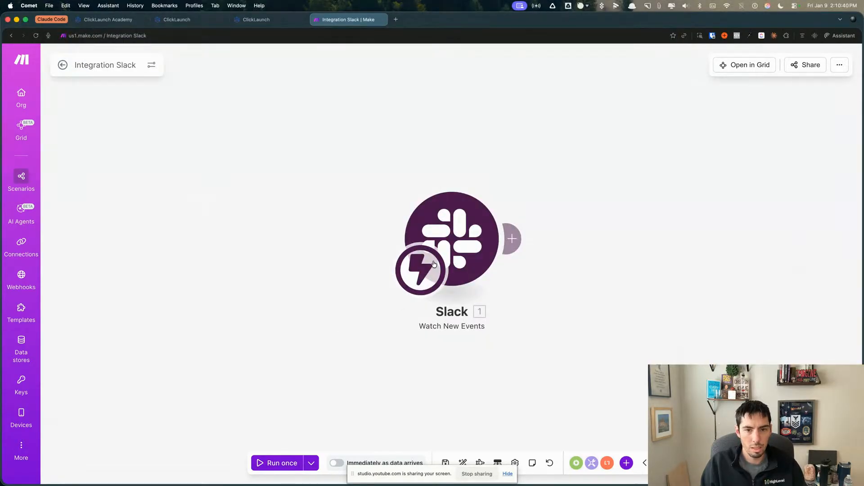
click(63, 66)
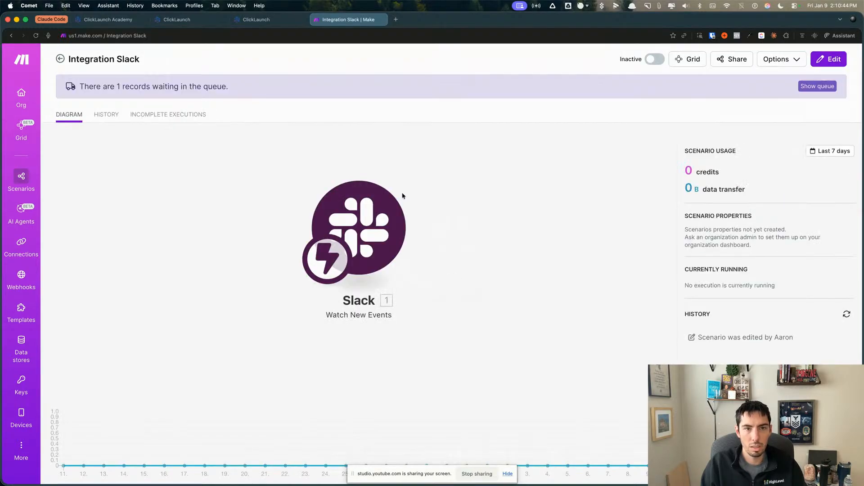
drag(99, 86, 228, 87)
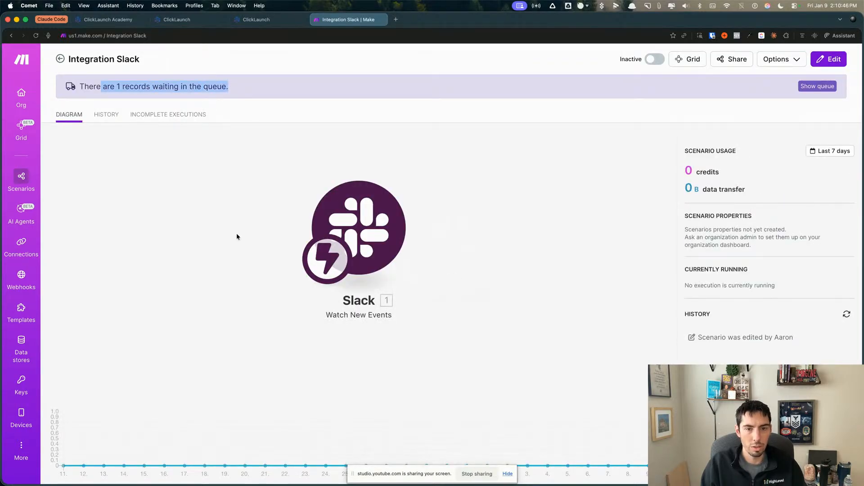
click(239, 235)
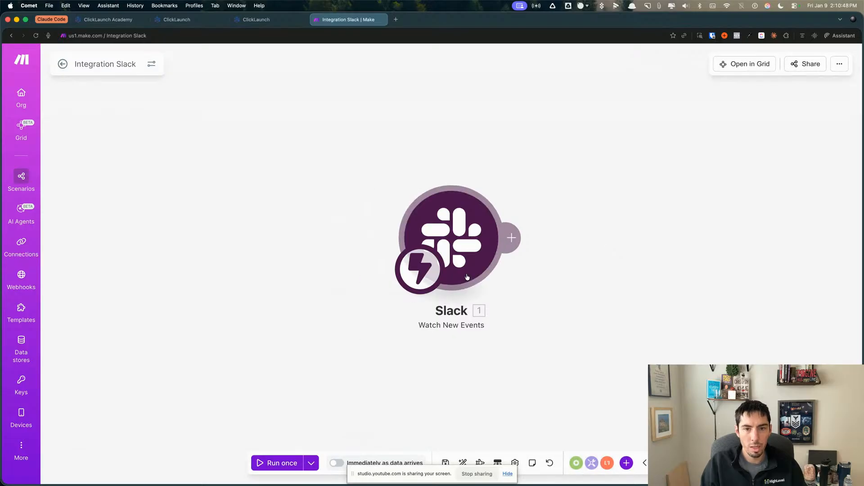
Run the scenario once with the existing queued data and inspect the message text in the Slack trigger's output
click(275, 462)
click(466, 461)
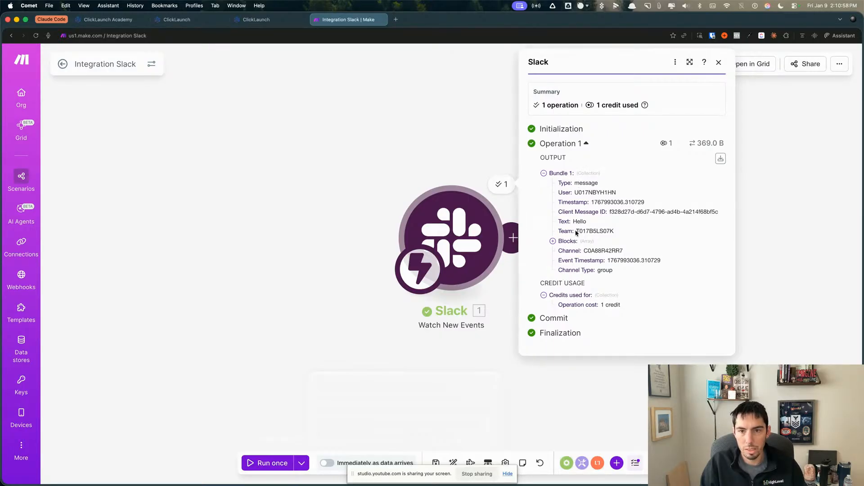
drag(573, 222, 592, 224)
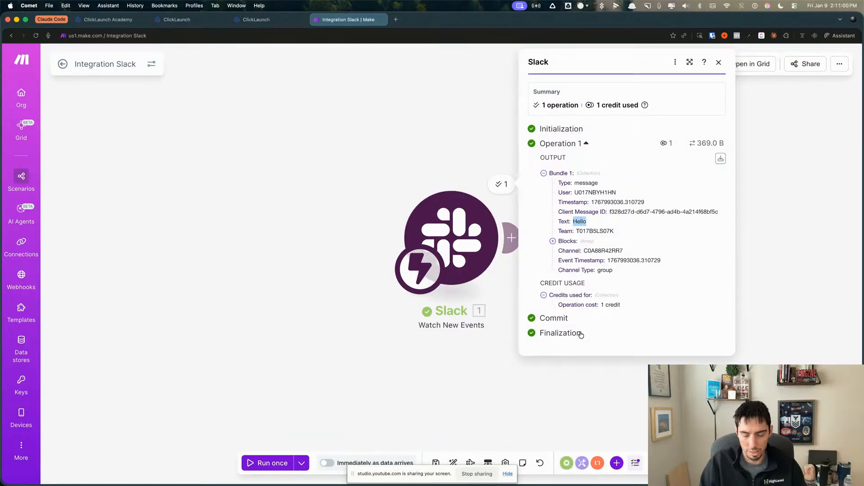
key(super+equal)
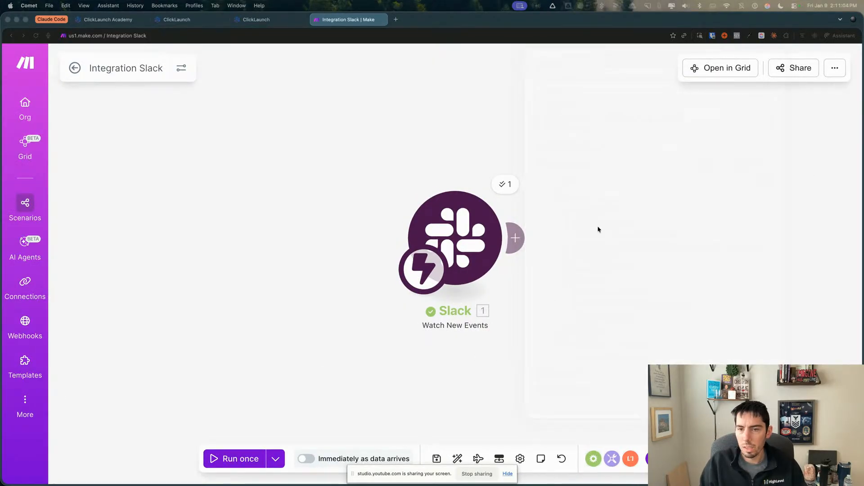
Add a Flow Control Router after the Slack Watch New Events module
click(508, 328)
drag(553, 294, 484, 275)
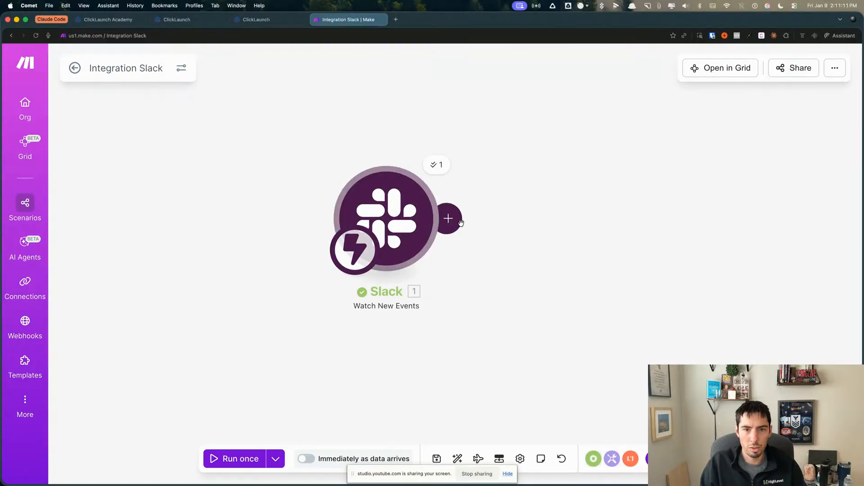
click(446, 218)
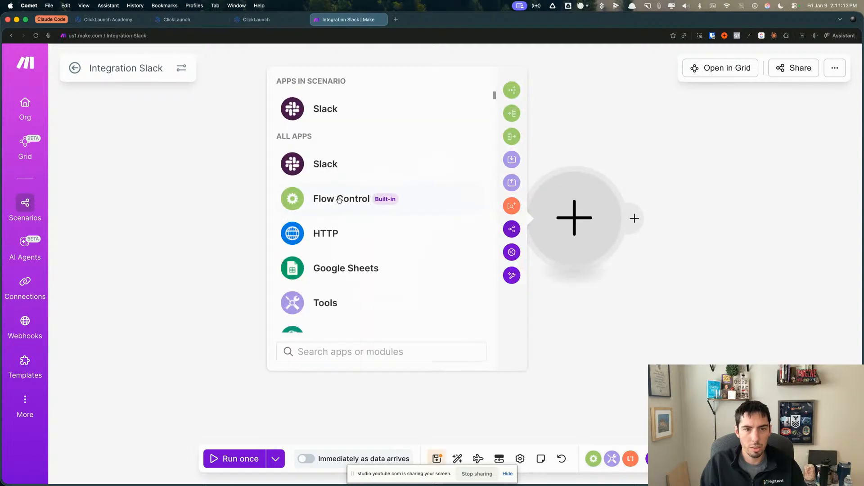
click(338, 196)
click(322, 209)
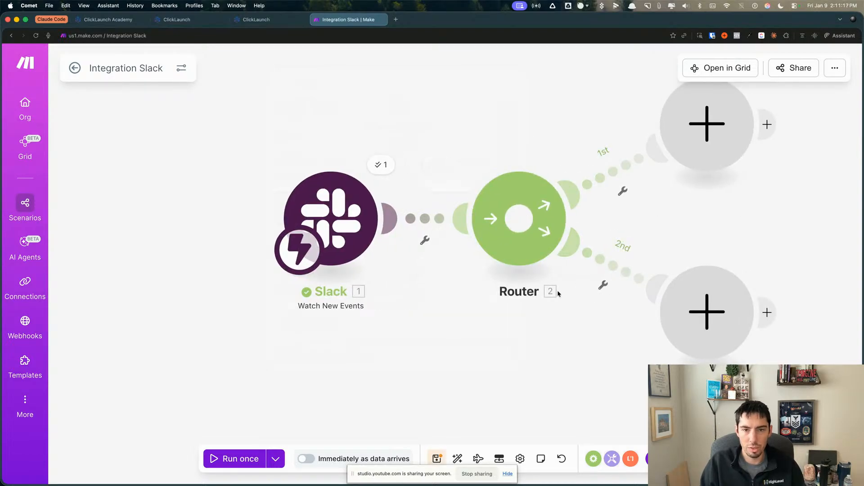
Label the filter on the router's first route Transcription without a condition, and save the filter and the scenario
drag(571, 143, 514, 193)
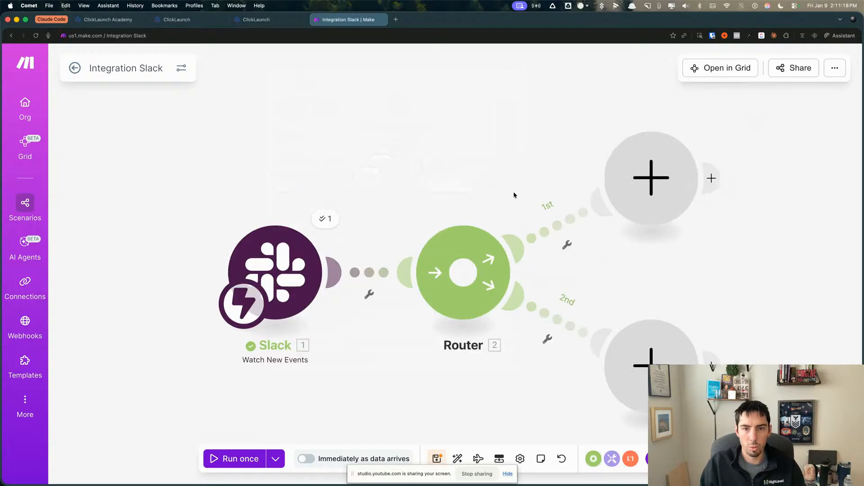
click(558, 228)
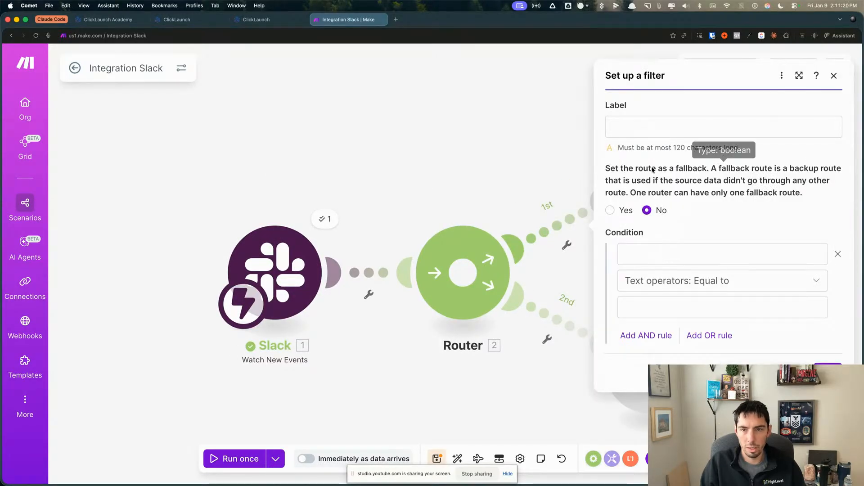
click(632, 130)
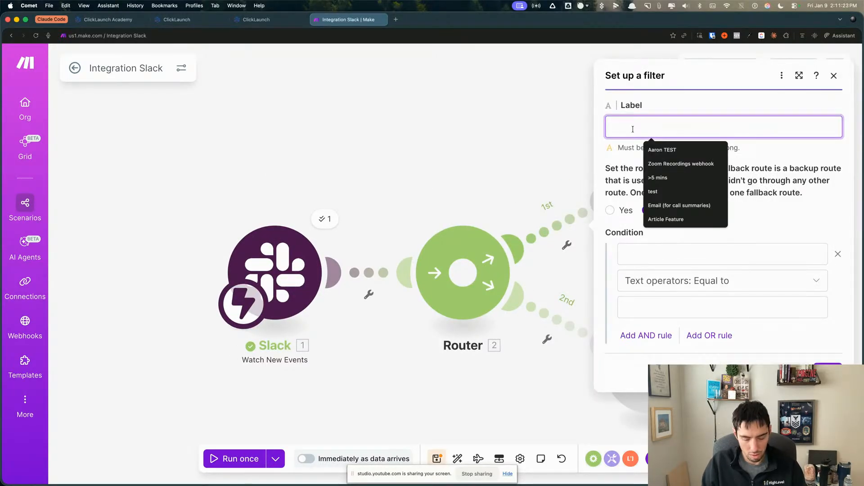
text(Transcription)
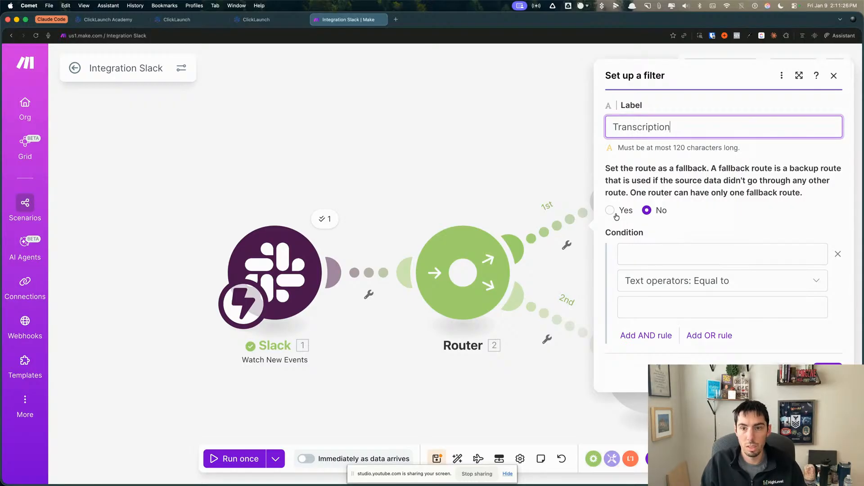
click(648, 255)
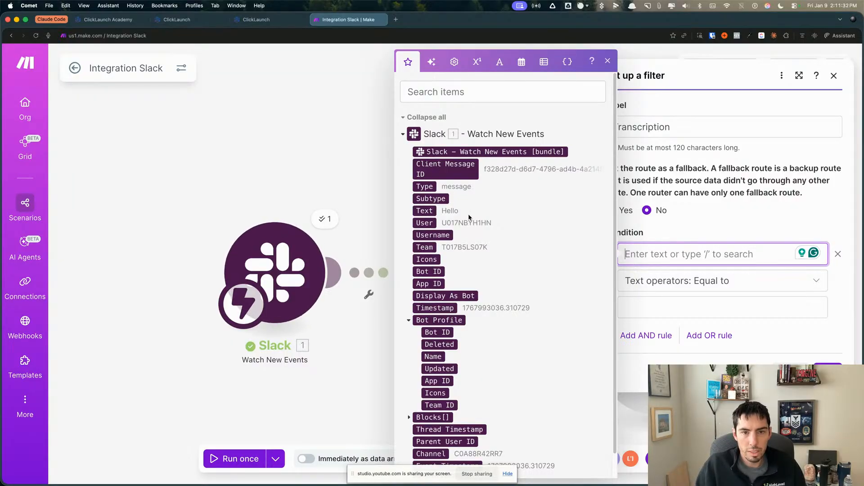
scroll(459, 270, down, 1)
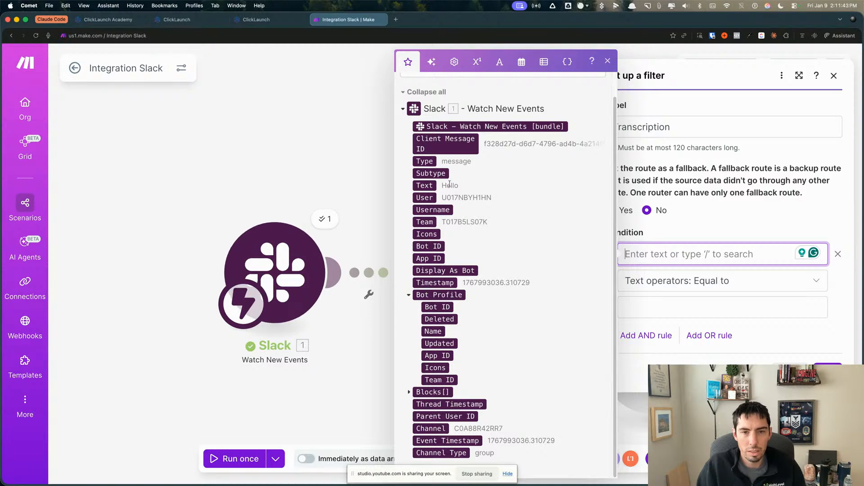
click(688, 228)
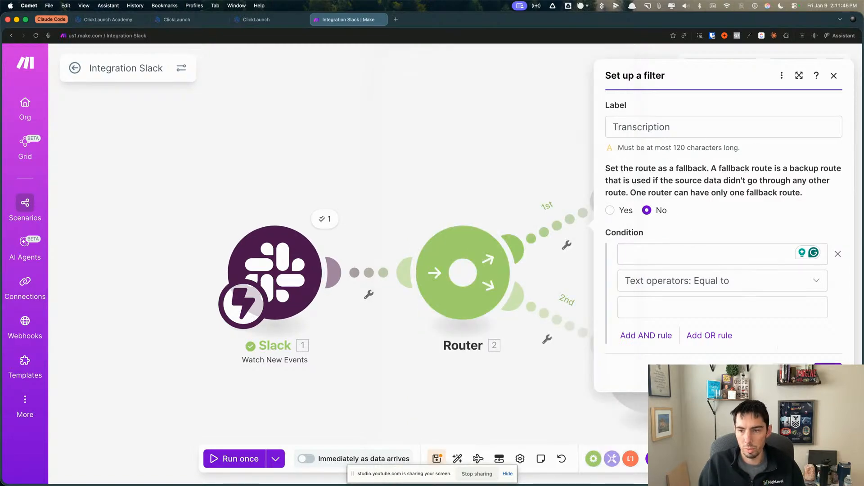
click(828, 374)
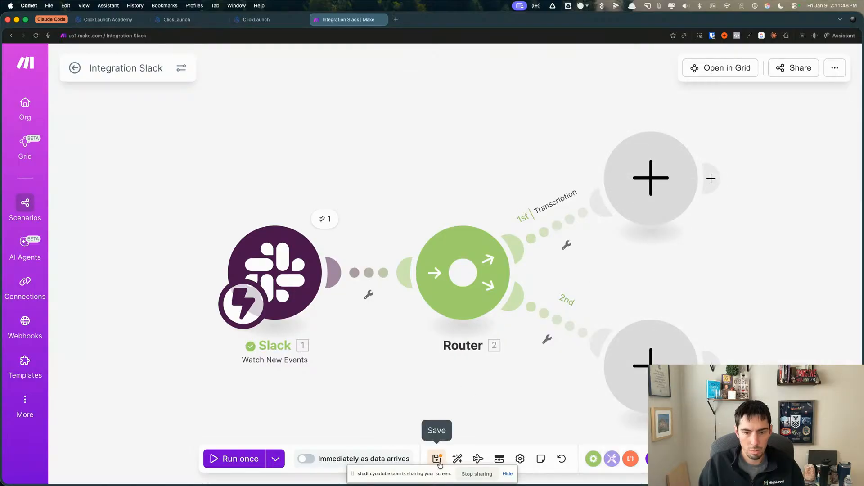
click(437, 458)
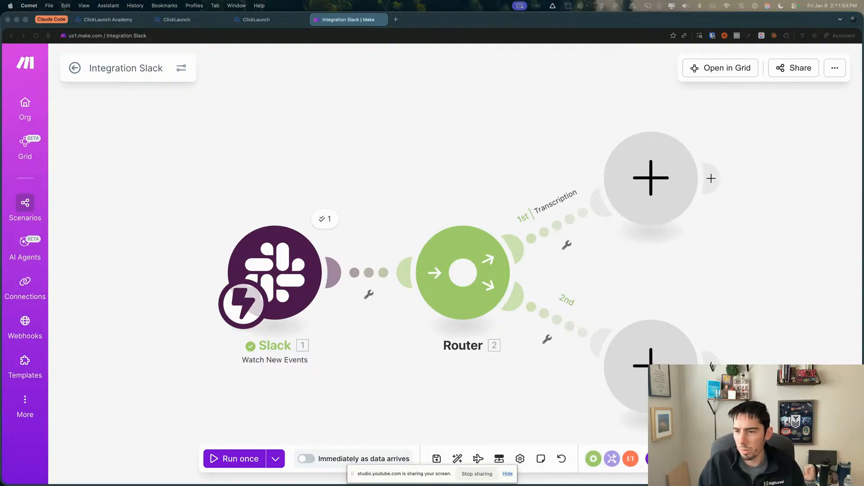
Switch to Slack and record and post a voice memo of about 8 seconds in the voice-to-slack channel
drag(451, 87, 447, 67)
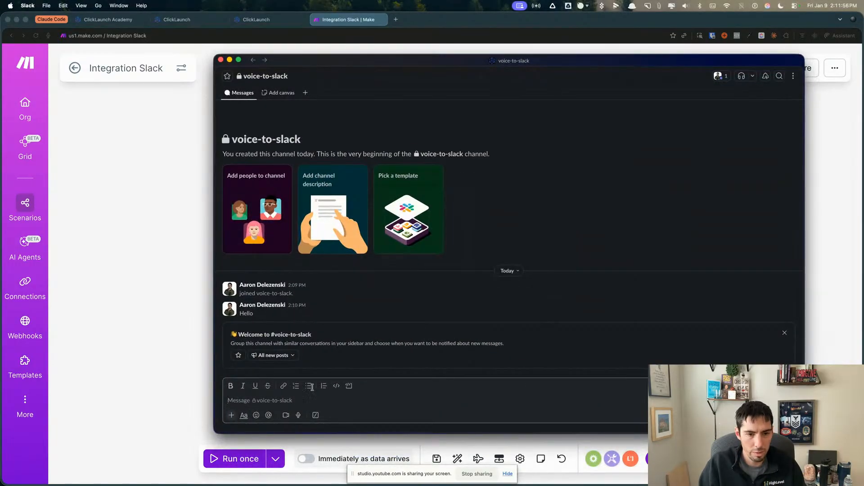
click(298, 415)
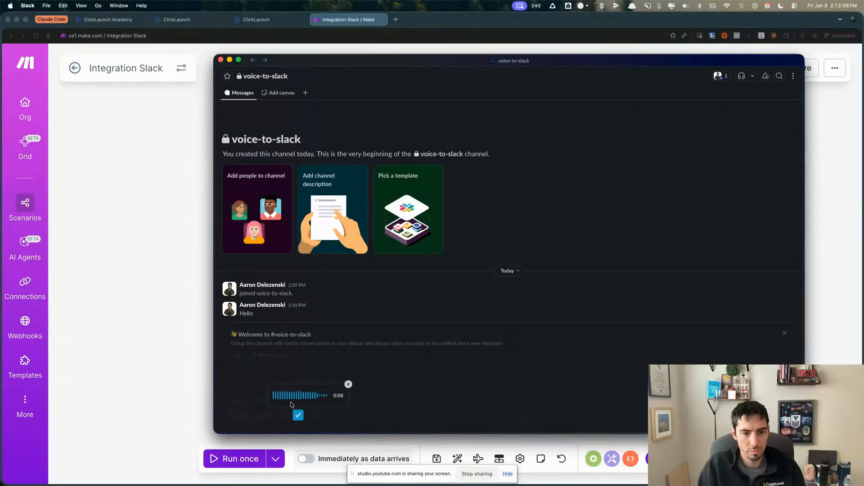
click(298, 415)
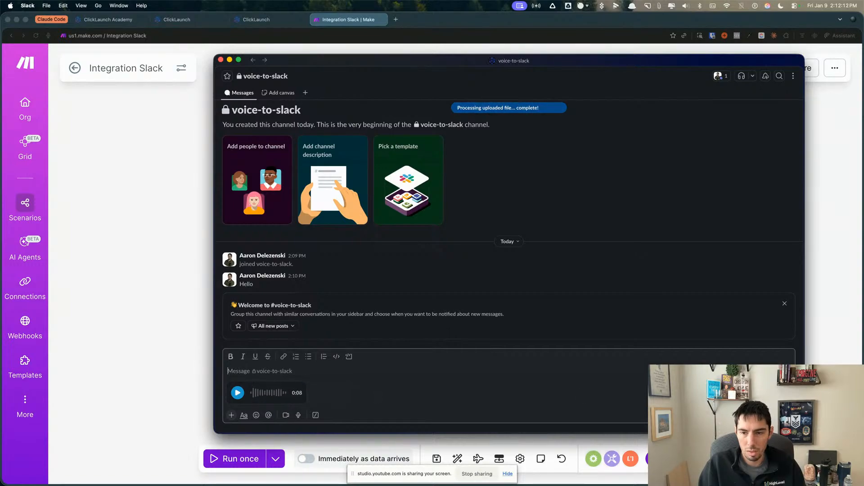
key(Return)
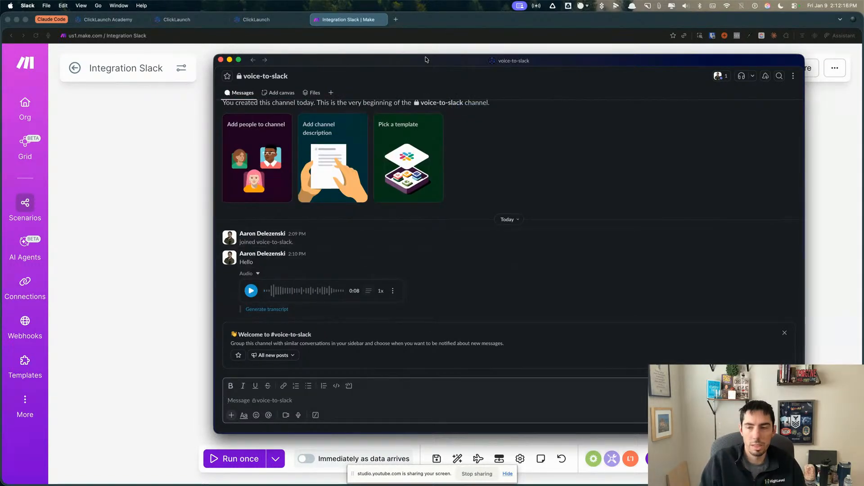
drag(426, 60, 863, 63)
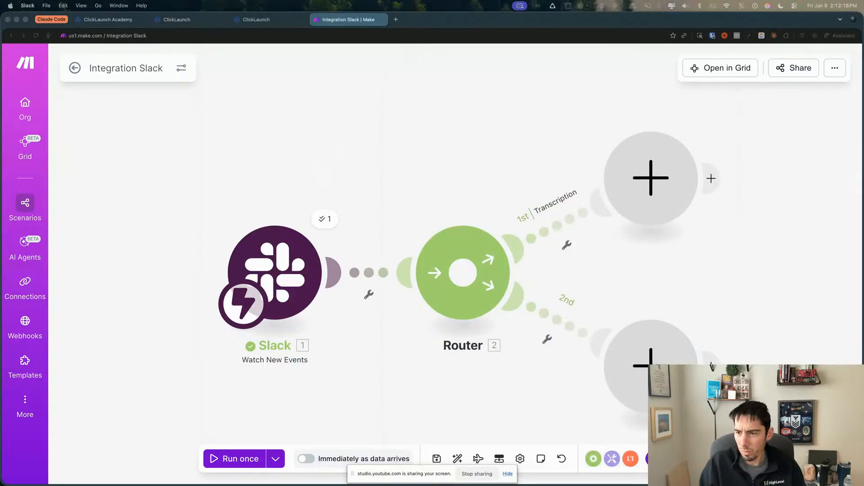
Back in Make, run only the Slack trigger with the existing queued data and expand the first item of the output's files array
click(75, 68)
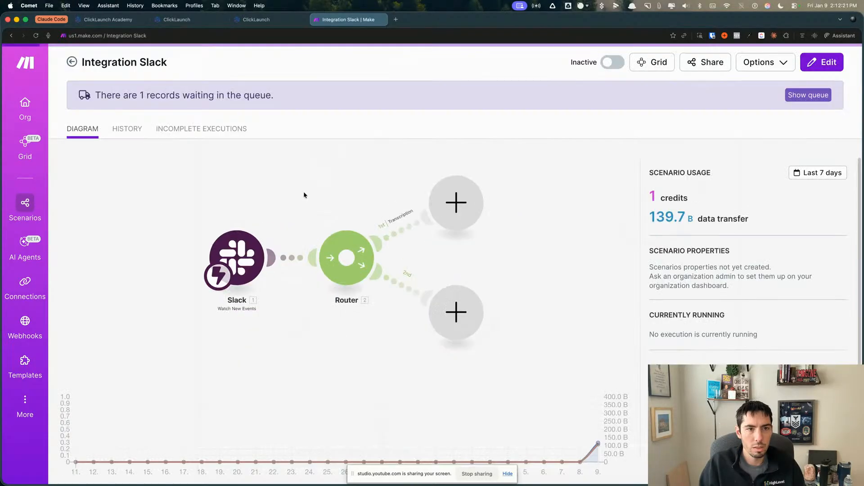
click(299, 331)
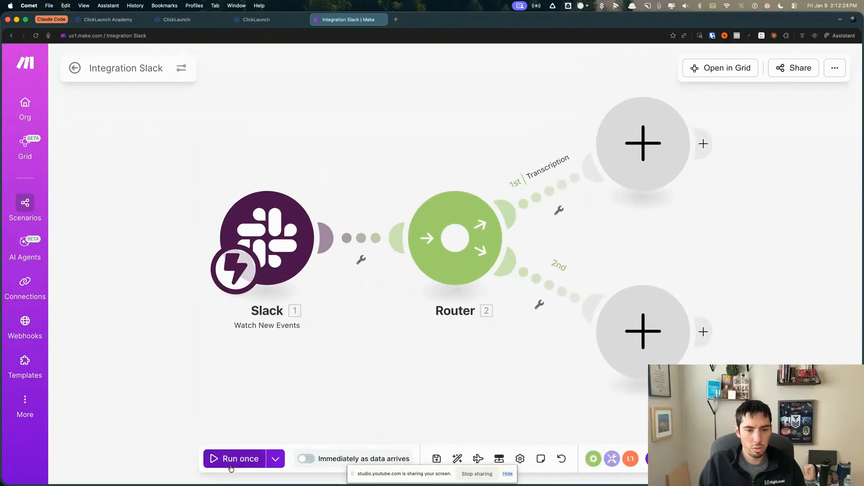
right_click(277, 248)
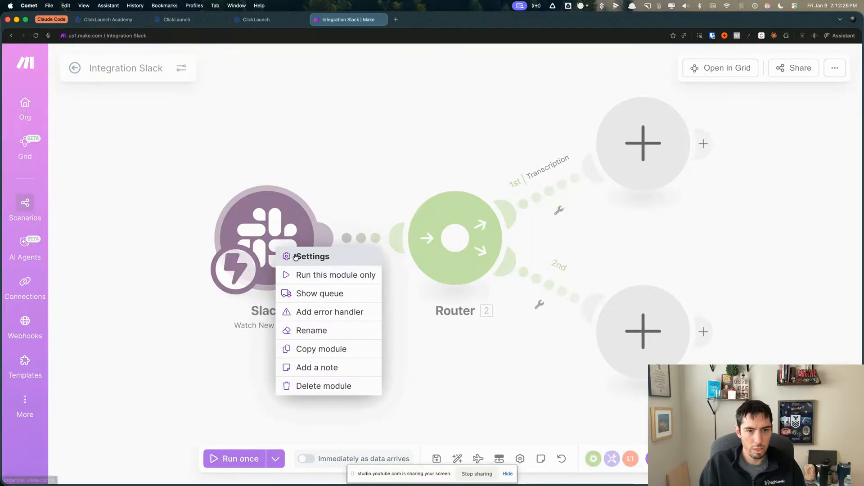
click(317, 276)
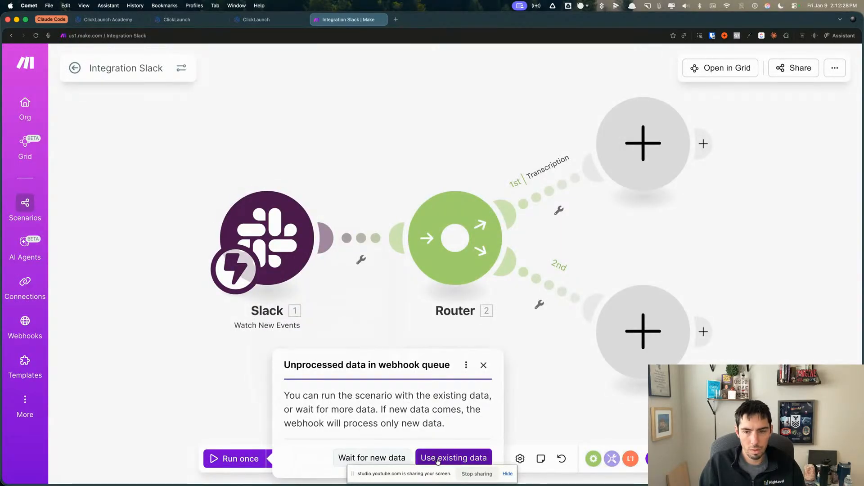
click(433, 458)
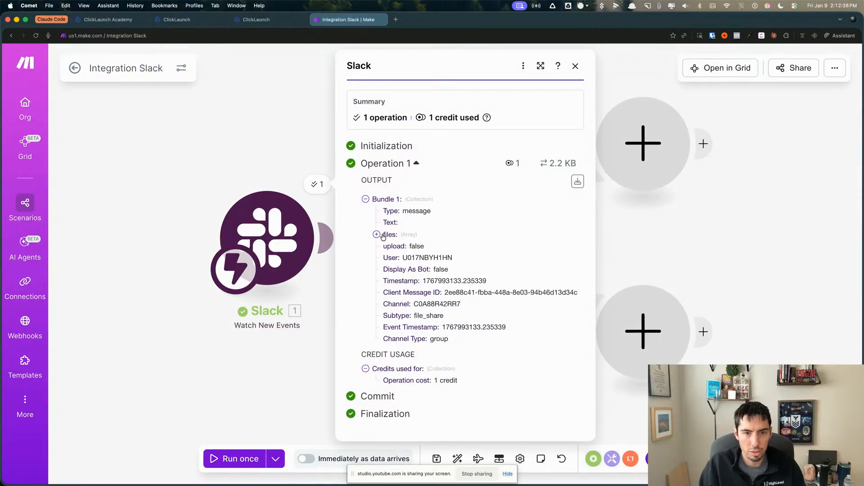
click(380, 235)
click(388, 246)
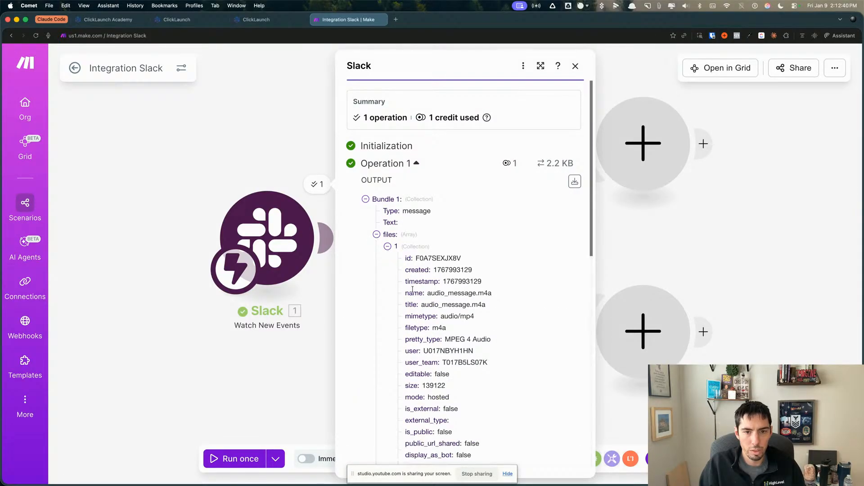
Review the voice memo's file fields in the Slack output, and expand the files array for mapping in the Transcription filter's condition
scroll(438, 347, down, 8)
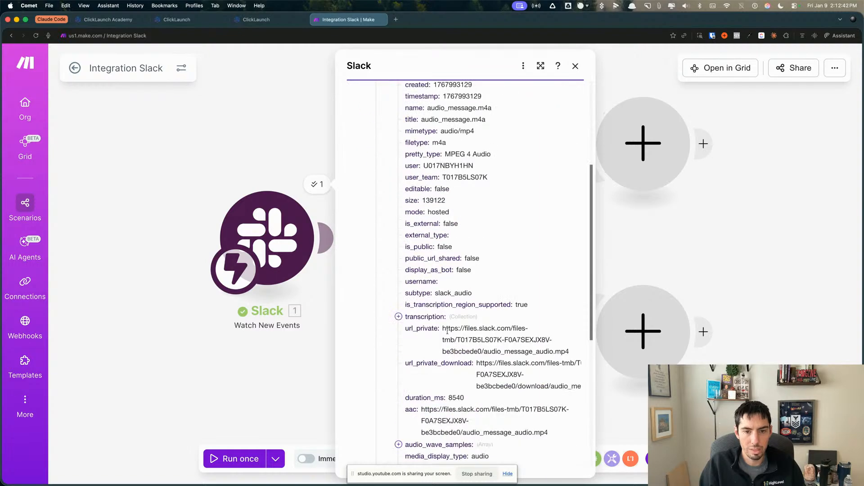
click(277, 373)
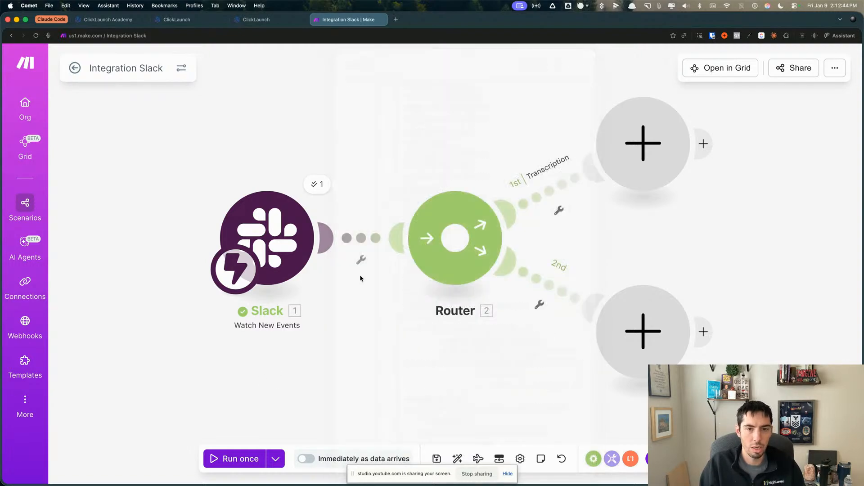
click(558, 211)
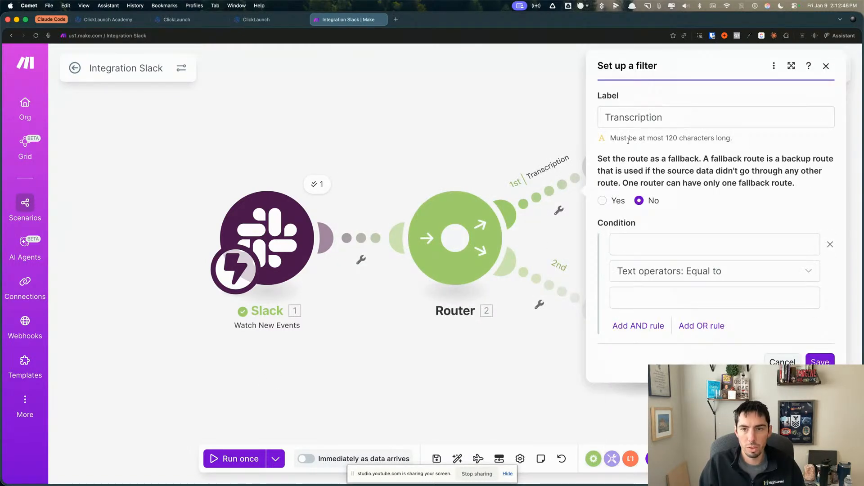
click(648, 244)
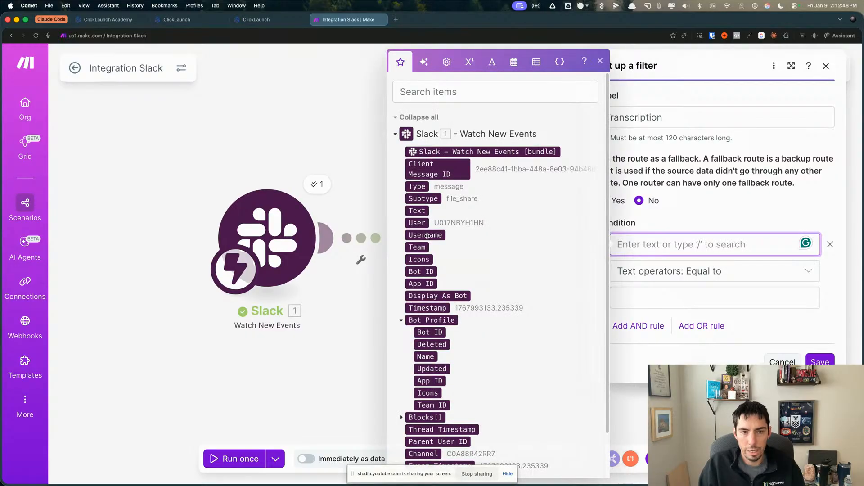
scroll(431, 312, down, 2)
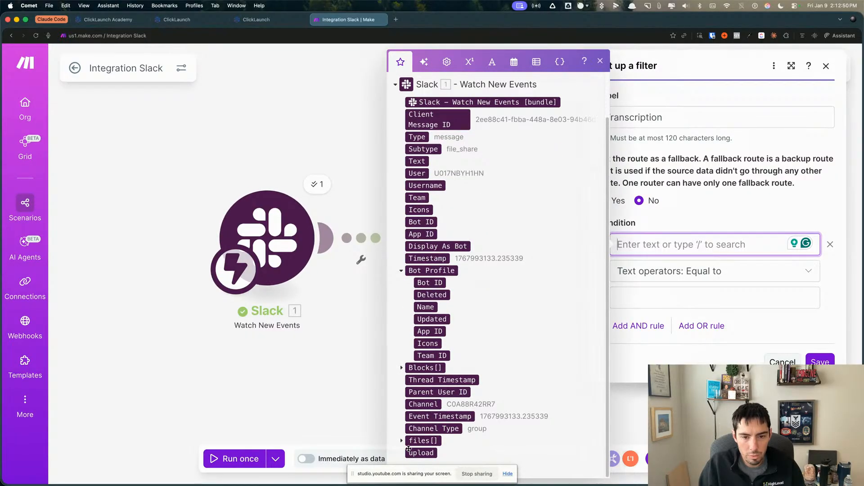
click(401, 441)
scroll(437, 373, down, 6)
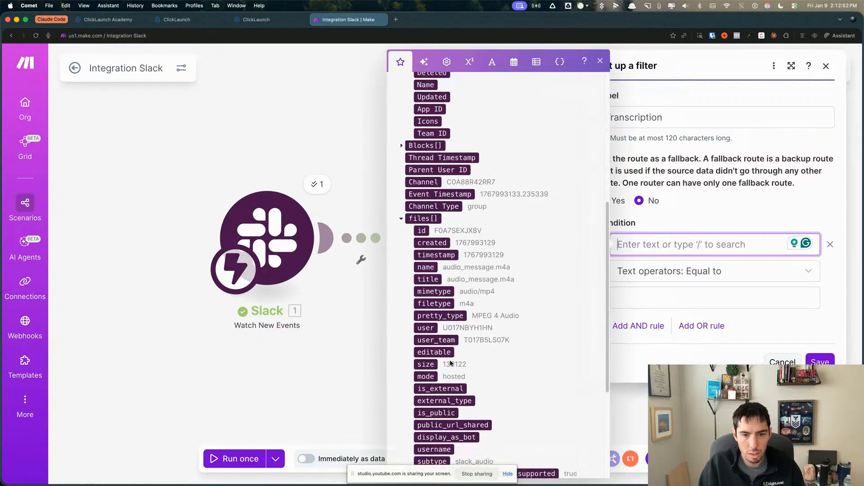
Map the subtype field from the Slack files array as the Transcription filter's condition value
scroll(466, 311, down, 2)
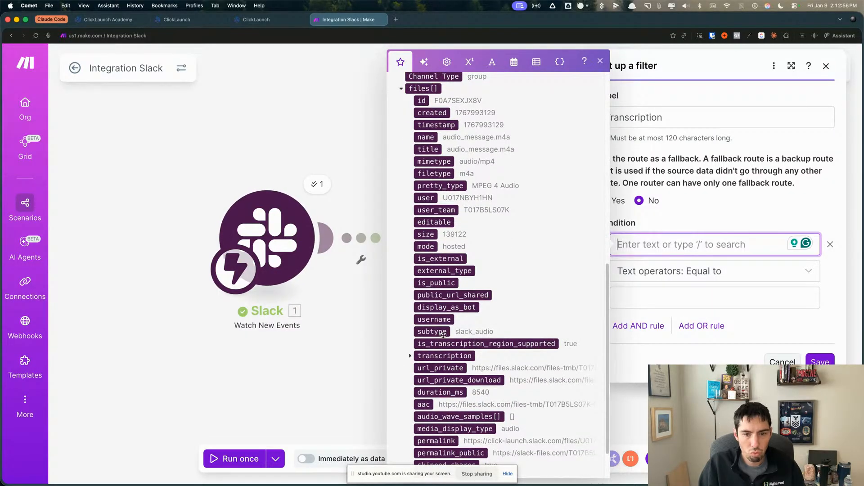
scroll(432, 333, up, 2)
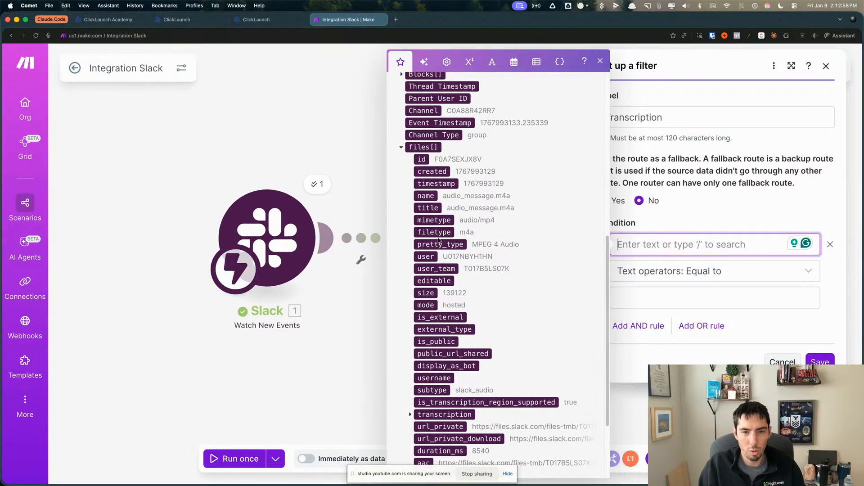
scroll(439, 241, up, 2)
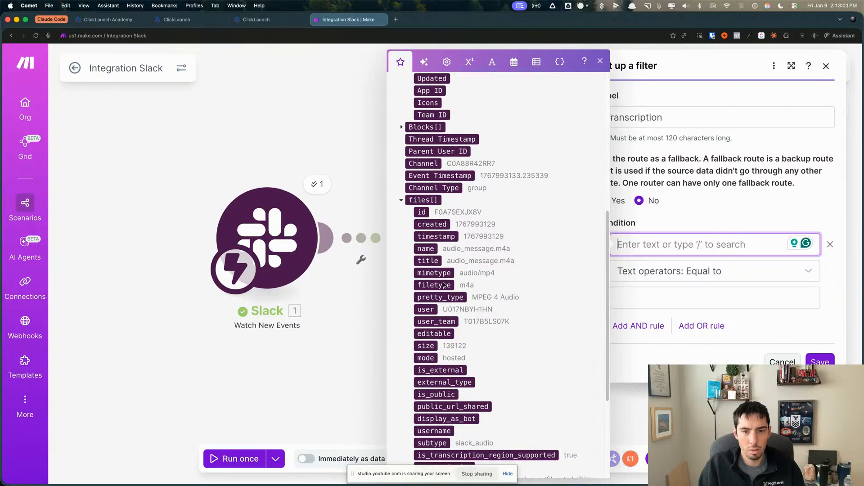
click(422, 213)
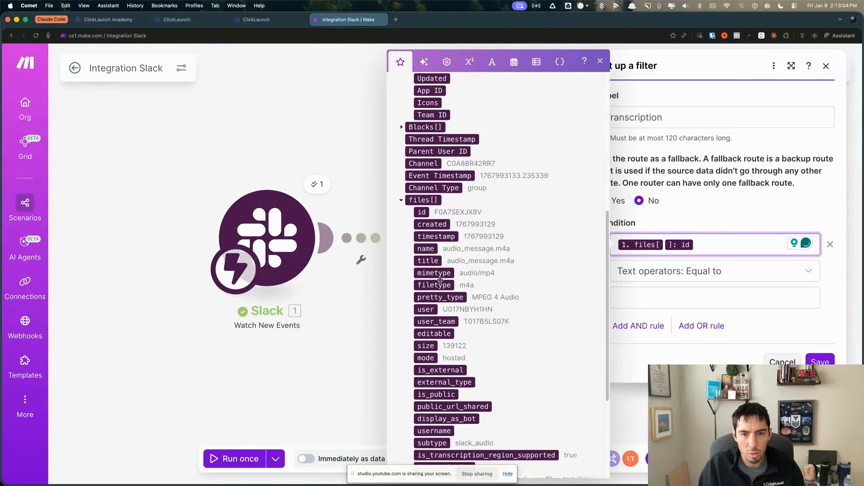
key(BackSpace)
scroll(452, 343, down, 3)
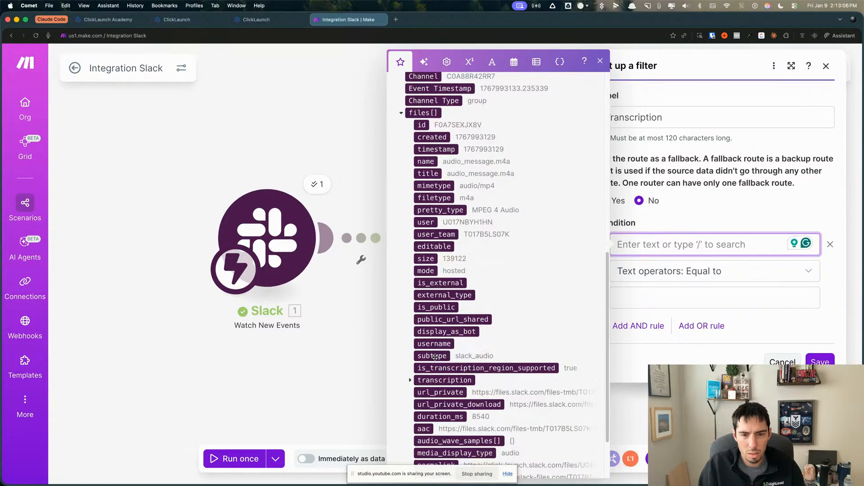
click(434, 357)
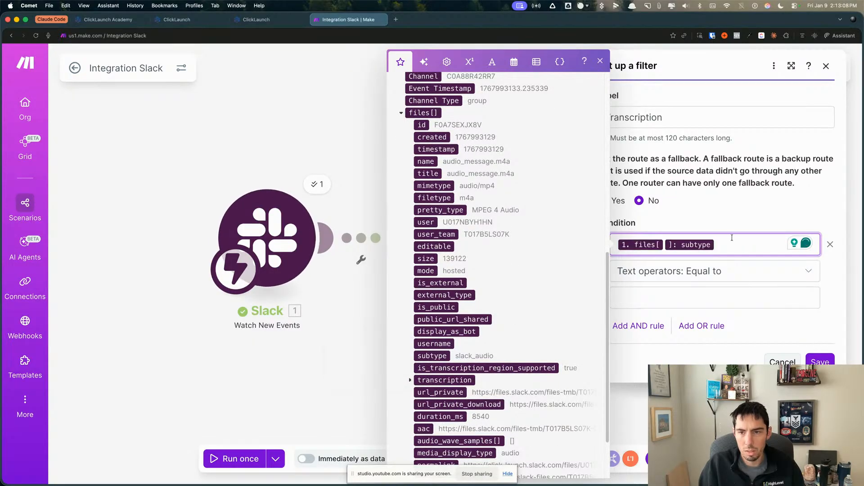
Set the Transcription filter's operator to Exists and save the filter
click(674, 279)
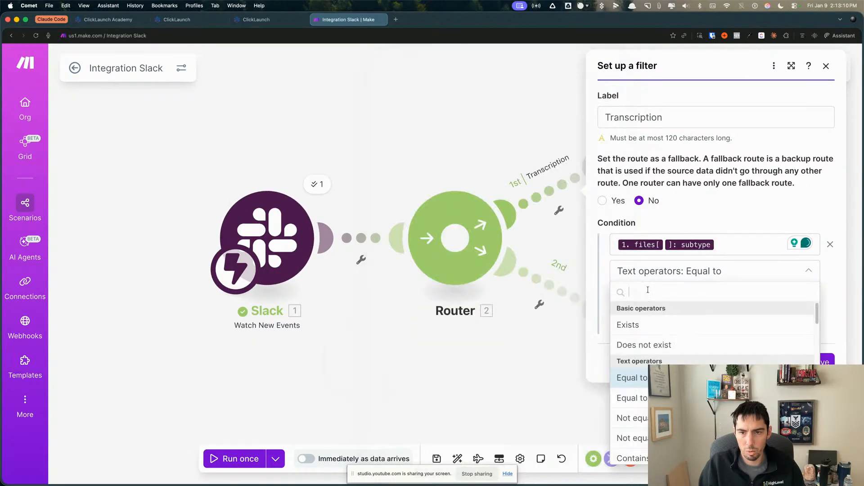
click(628, 325)
click(653, 334)
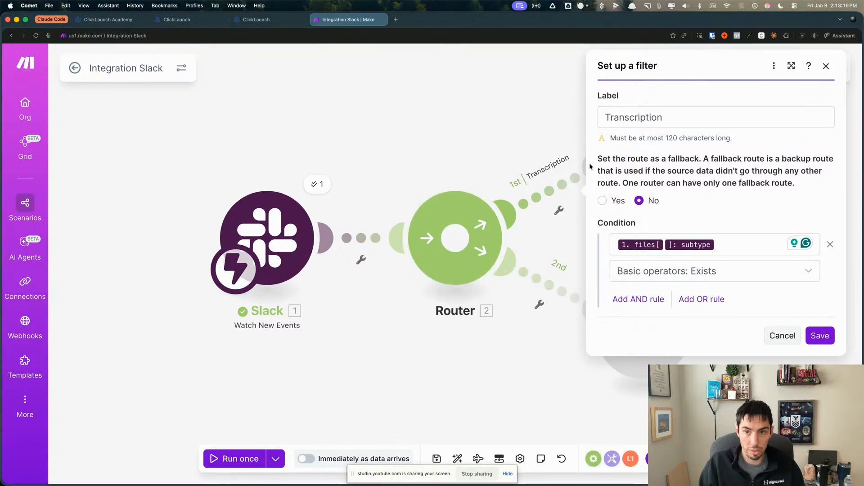
click(820, 336)
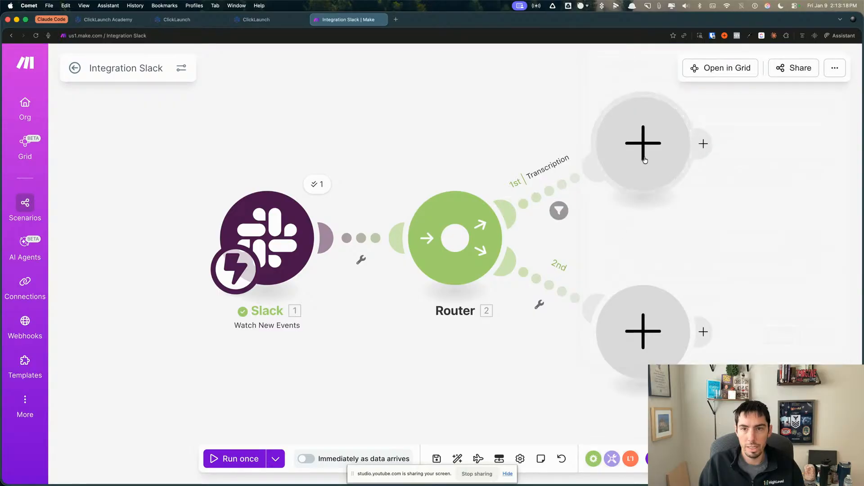
Add OpenAI's Generate a transcription module to the Transcription route and close its settings without filling in the file or model
click(590, 191)
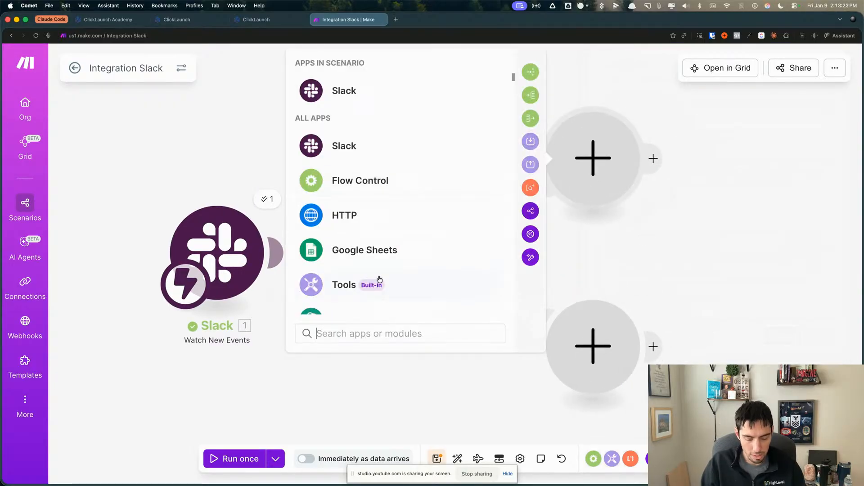
text(open)
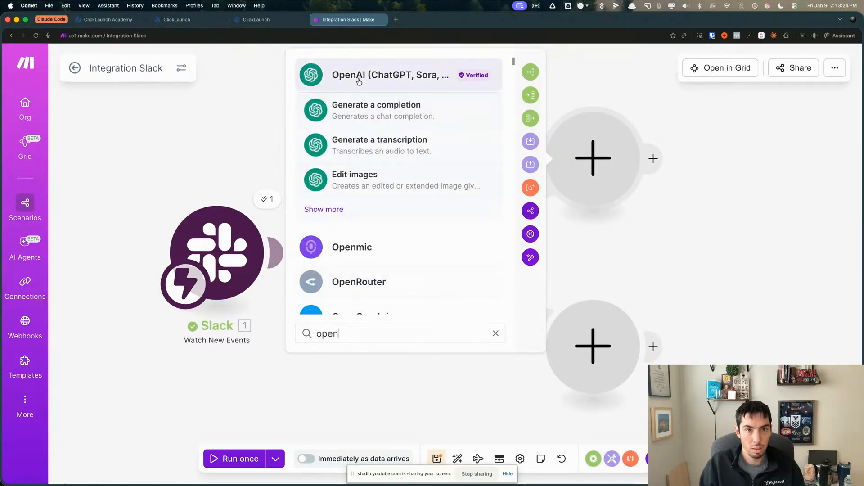
click(350, 74)
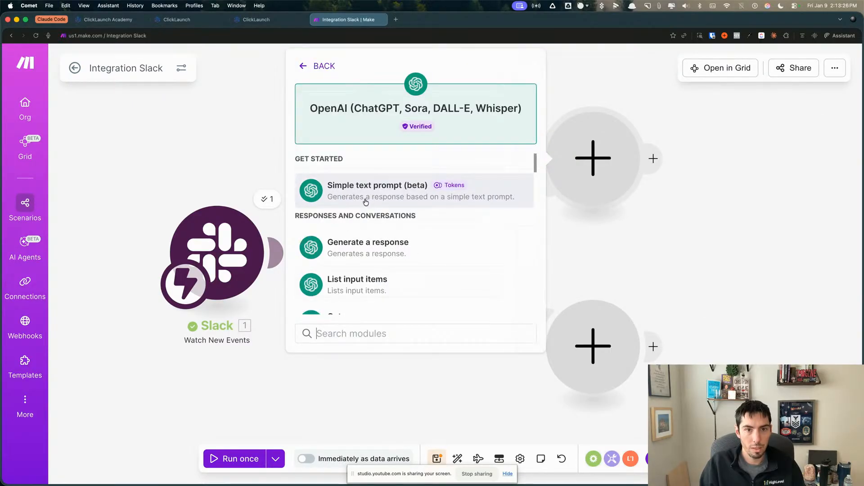
scroll(365, 223, down, 8)
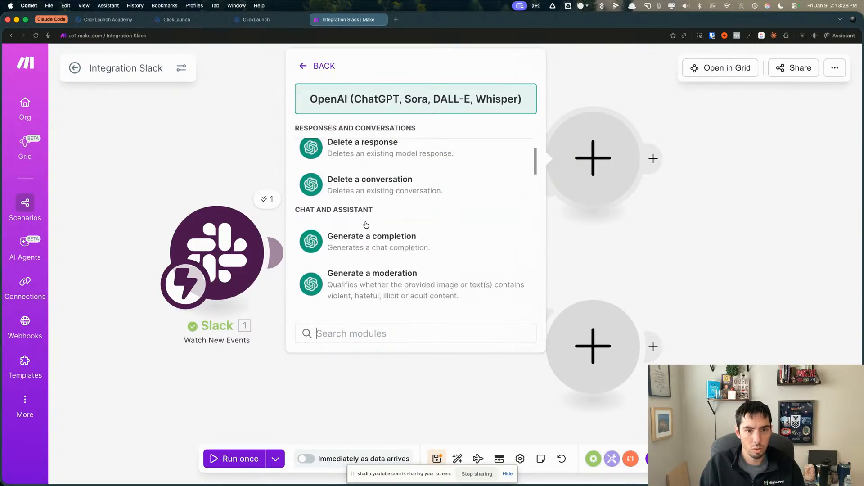
scroll(368, 242, down, 10)
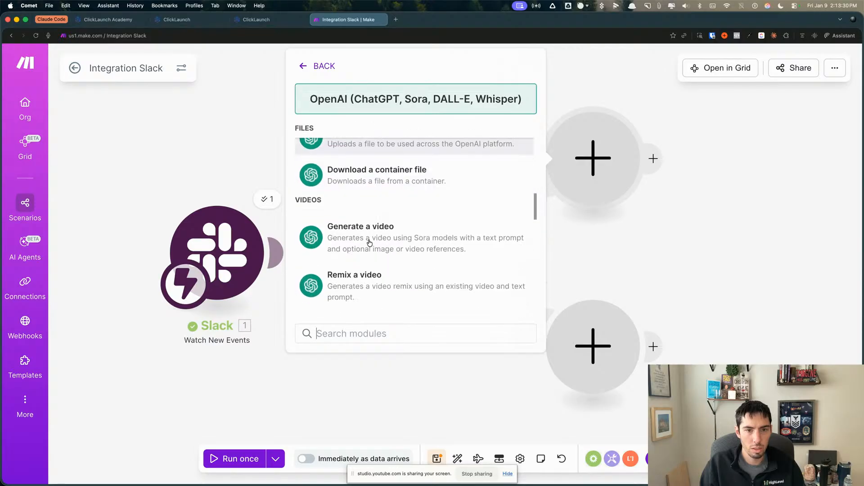
scroll(370, 243, down, 10)
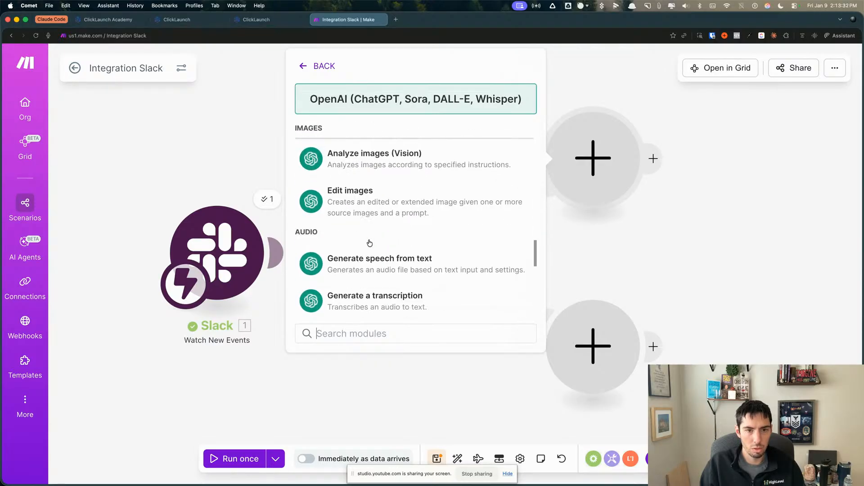
scroll(370, 243, down, 2)
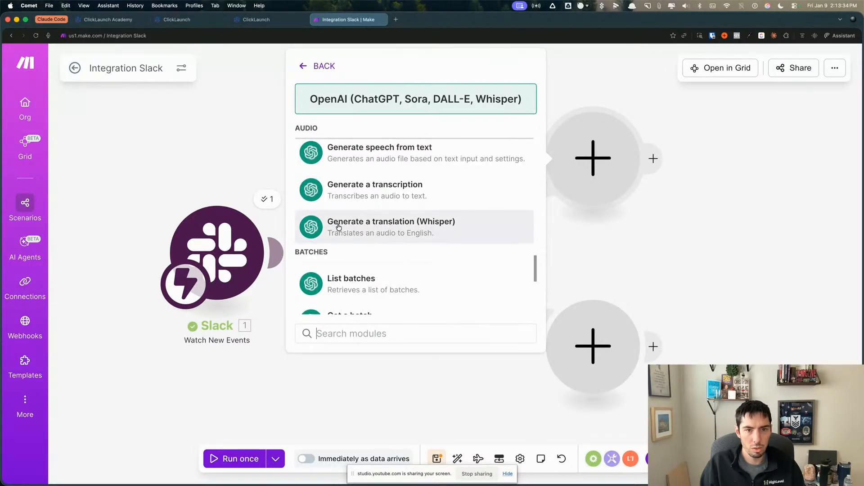
scroll(362, 200, up, 1)
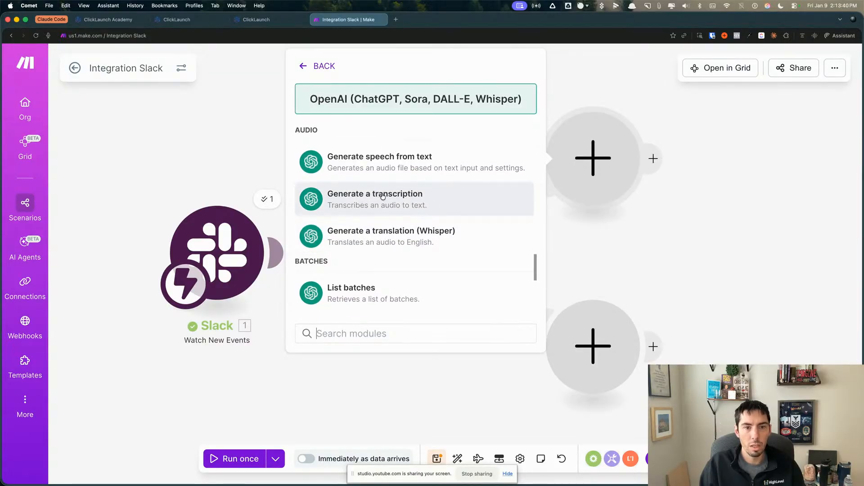
click(359, 198)
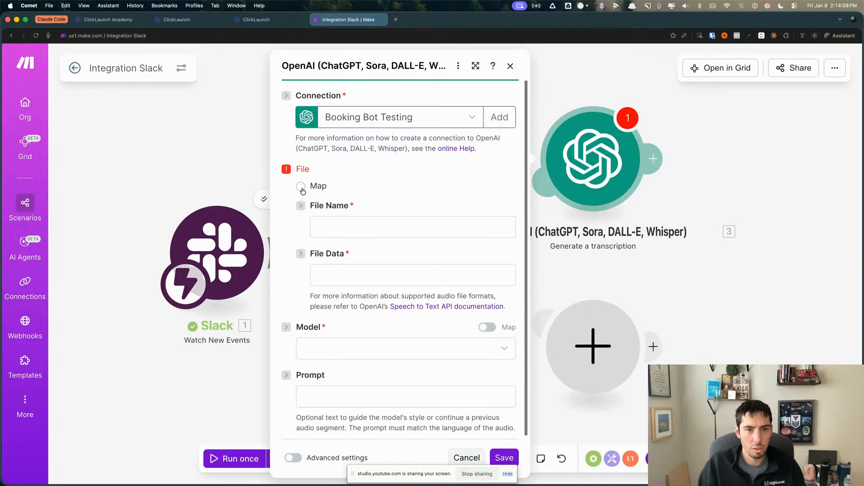
click(508, 457)
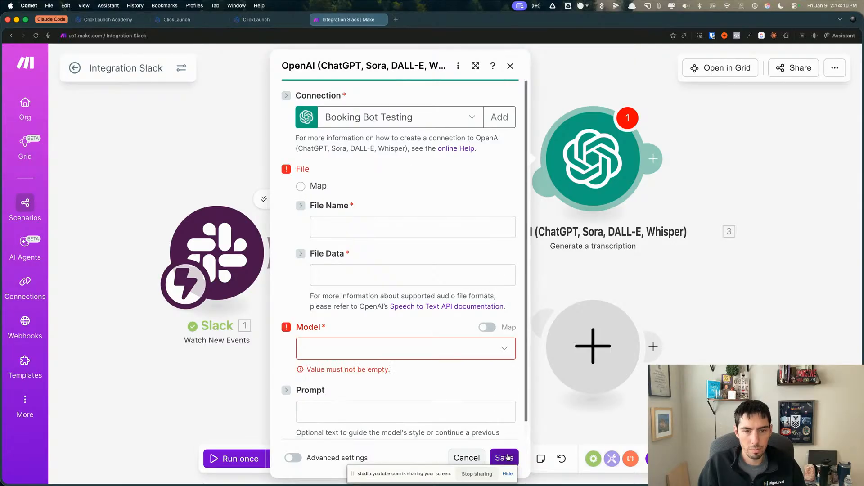
click(456, 458)
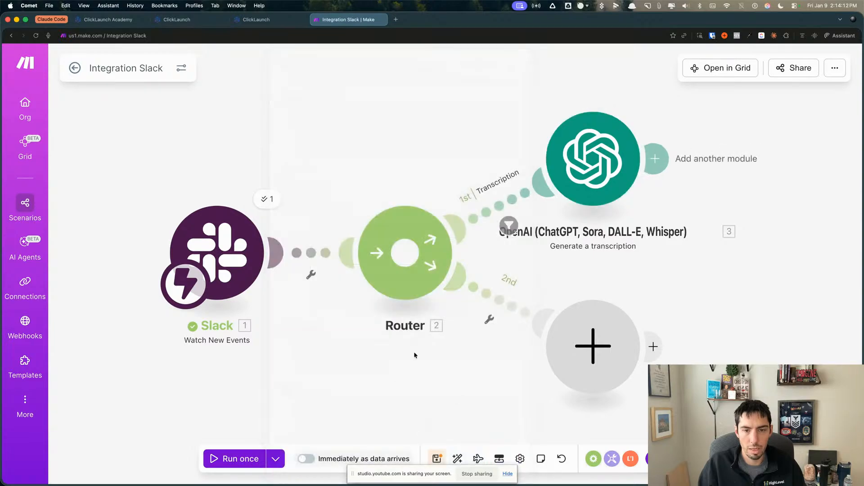
Move the OpenAI transcription module farther from the router to make room on the Transcription route
drag(606, 159, 734, 142)
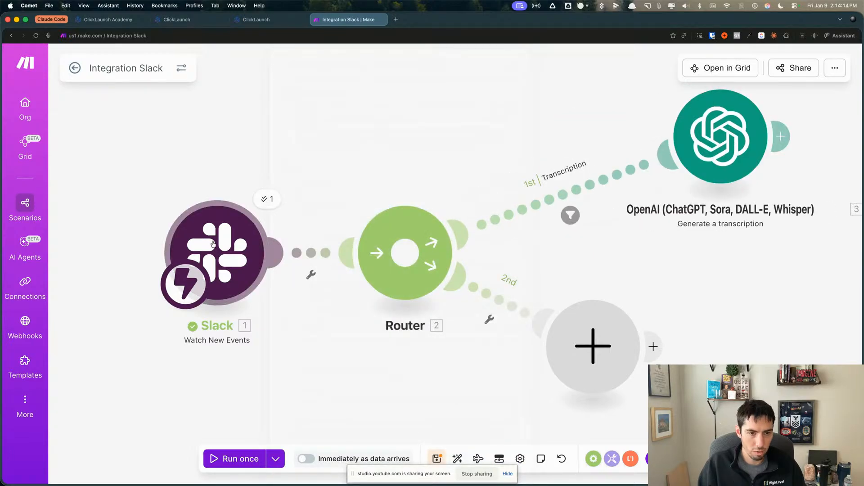
drag(419, 194, 315, 209)
scroll(315, 208, down, 1)
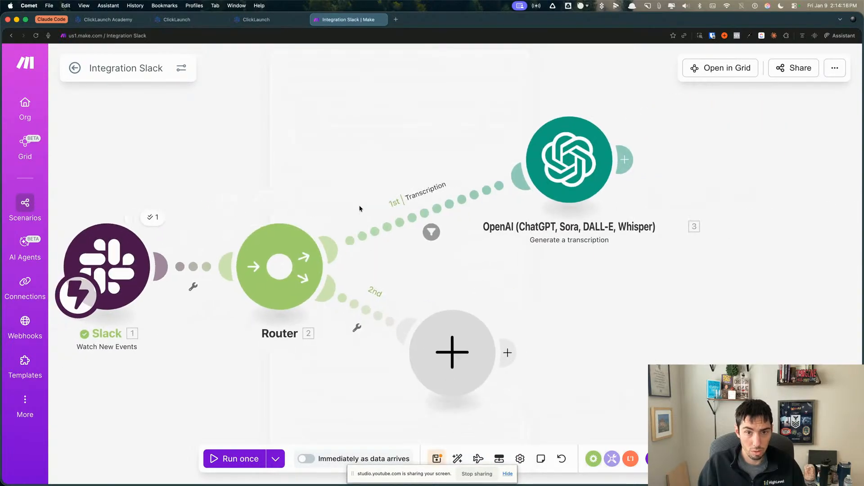
Insert a Slack Get a File module on the Transcription route between the router and the OpenAI transcription module
right_click(464, 200)
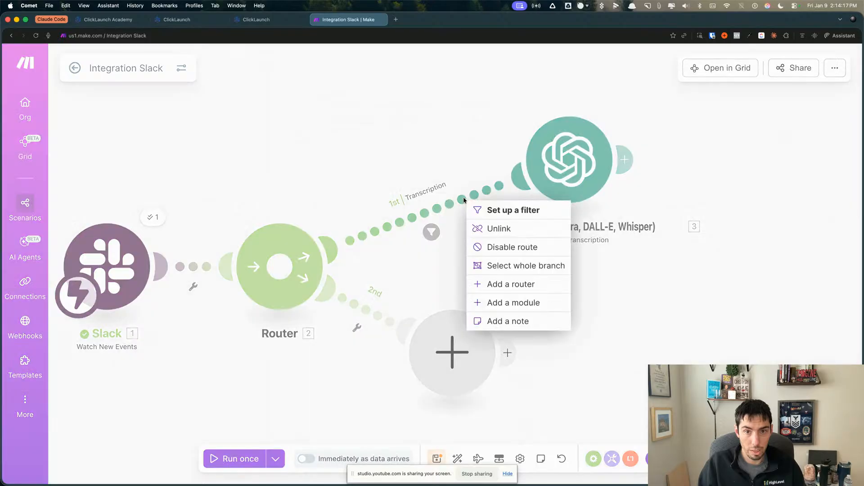
click(514, 303)
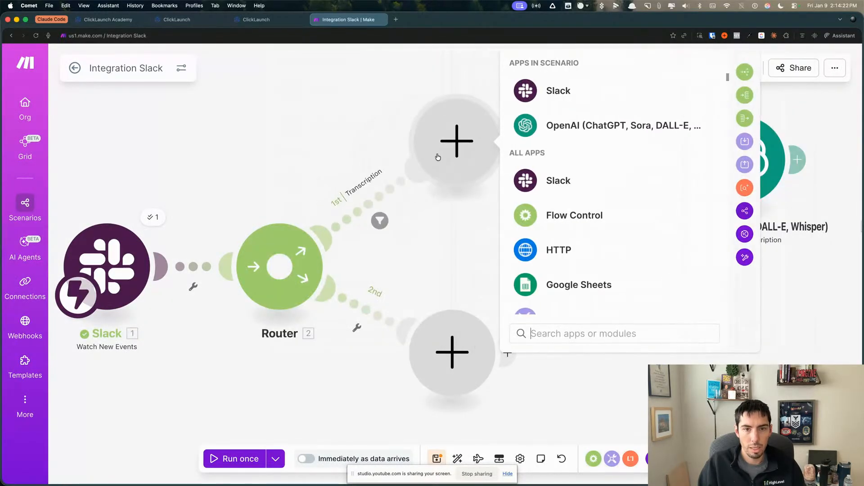
click(451, 236)
click(483, 144)
click(526, 184)
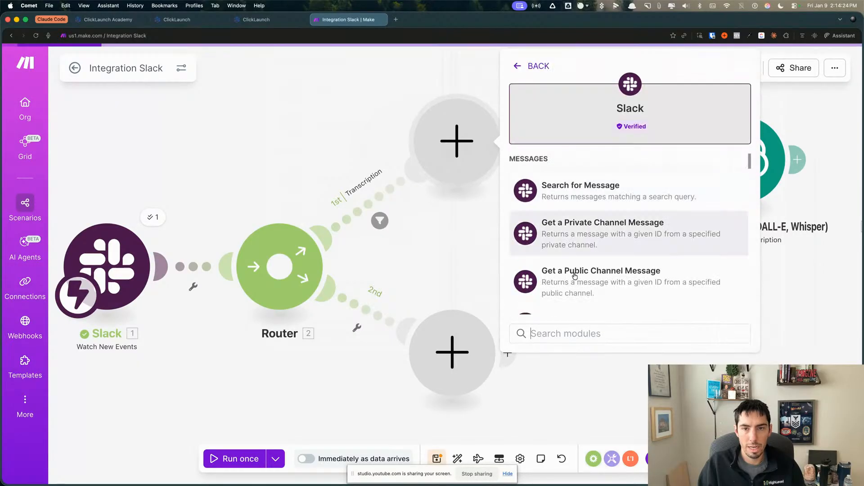
scroll(566, 291, down, 10)
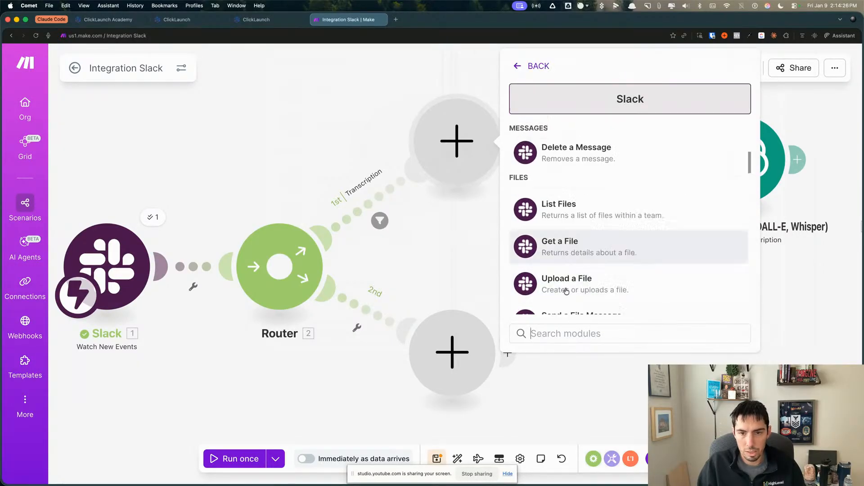
scroll(559, 276, up, 2)
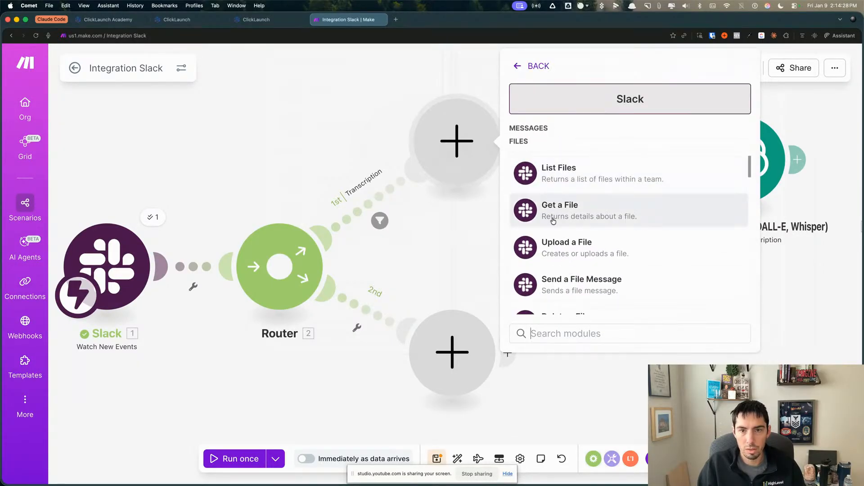
scroll(560, 259, down, 2)
scroll(564, 268, up, 2)
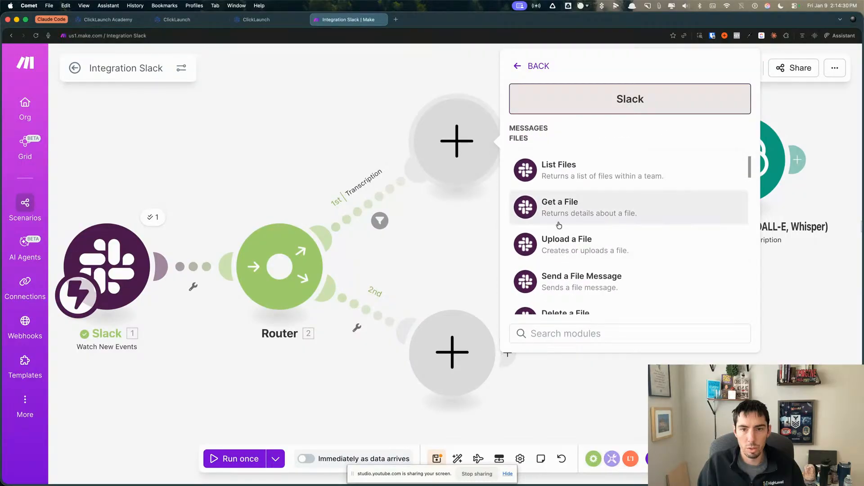
click(556, 208)
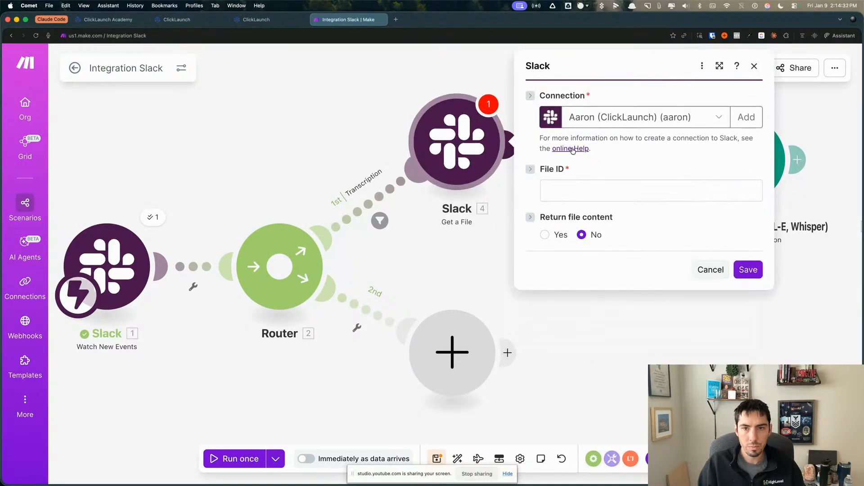
Map the Get a File module's File ID to the trigger's files[] id, set Return file content to Yes, and save
click(561, 193)
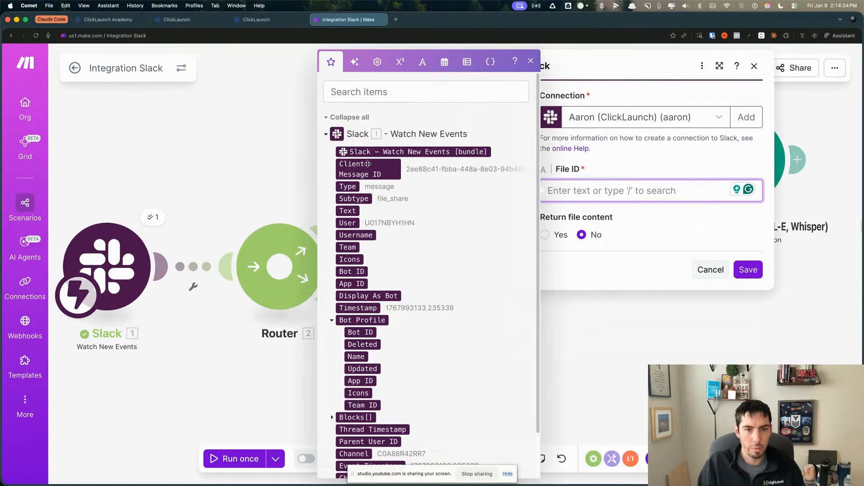
scroll(367, 304, down, 2)
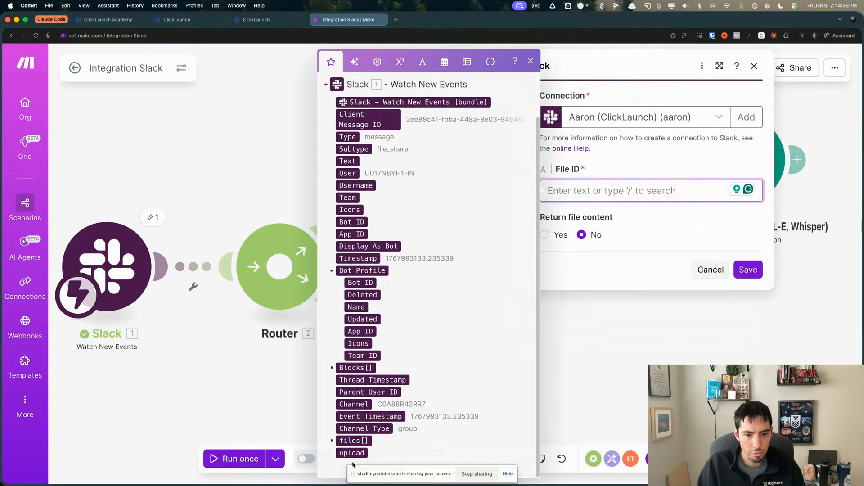
click(356, 441)
scroll(386, 354, down, 4)
scroll(386, 354, down, 1)
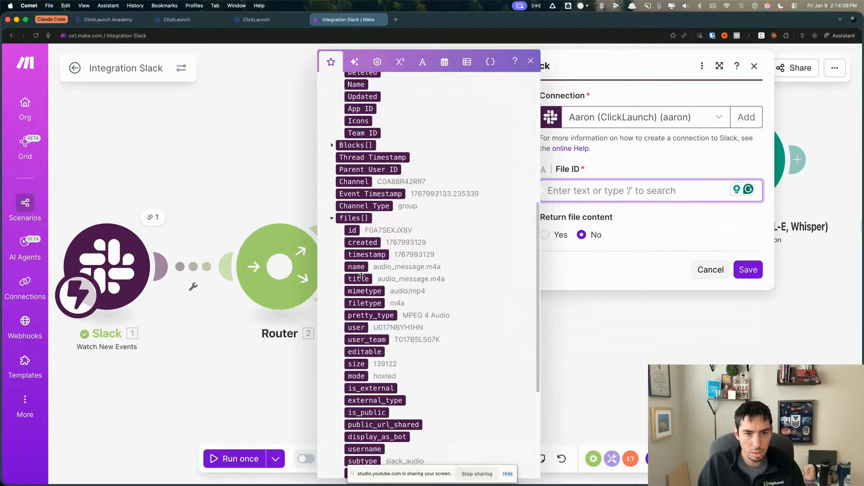
click(355, 230)
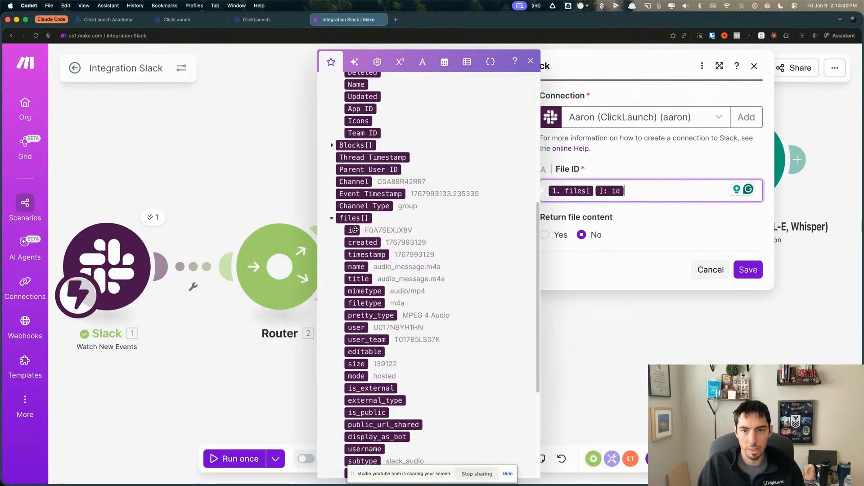
click(580, 262)
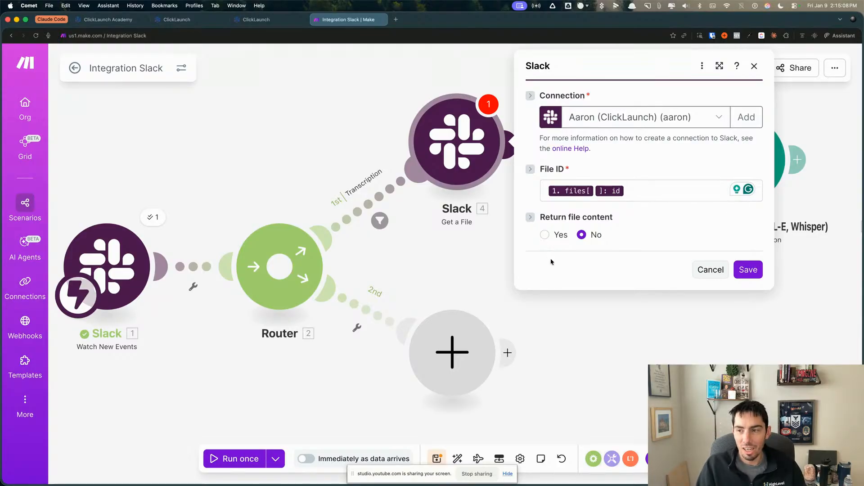
click(545, 235)
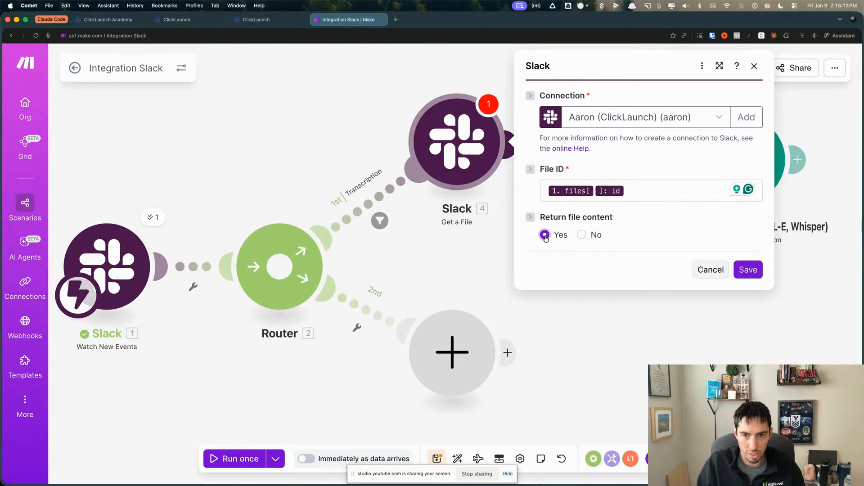
click(747, 270)
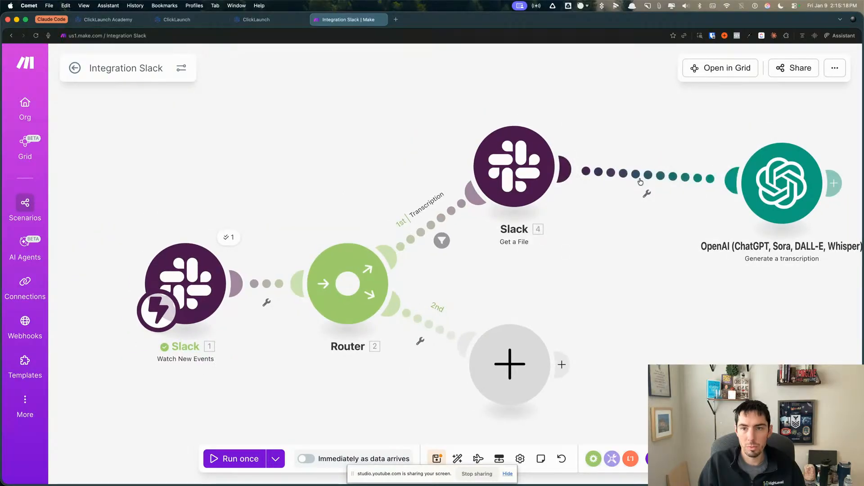
Unlink the OpenAI transcription module from the Slack Get a File module
click(647, 192)
click(674, 209)
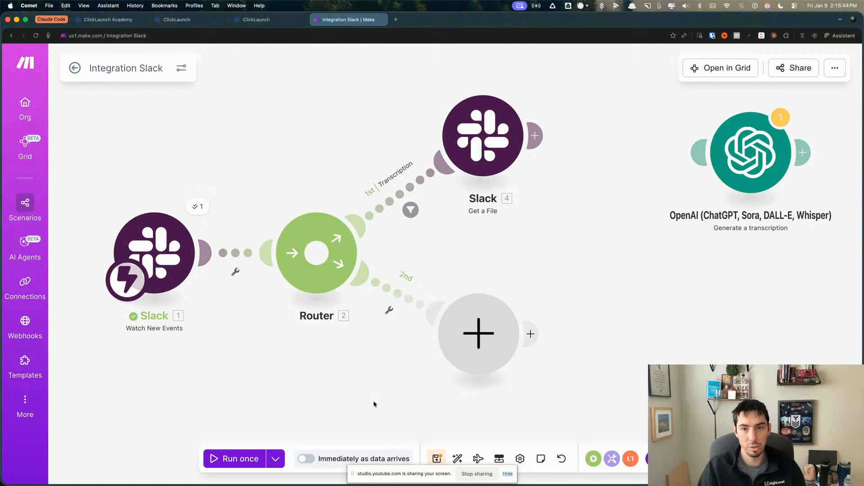
click(276, 460)
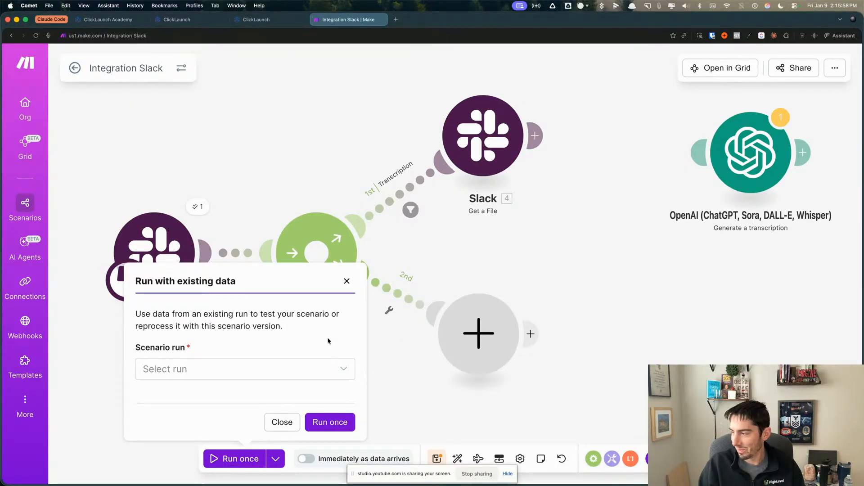
click(399, 362)
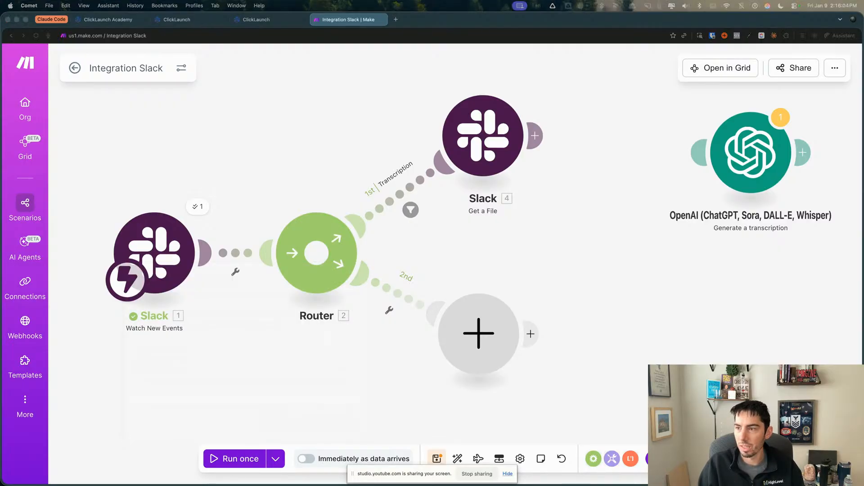
Review the Whimsical flowchart of the planned automation and return to the Make scenario
drag(863, 198, 245, 63)
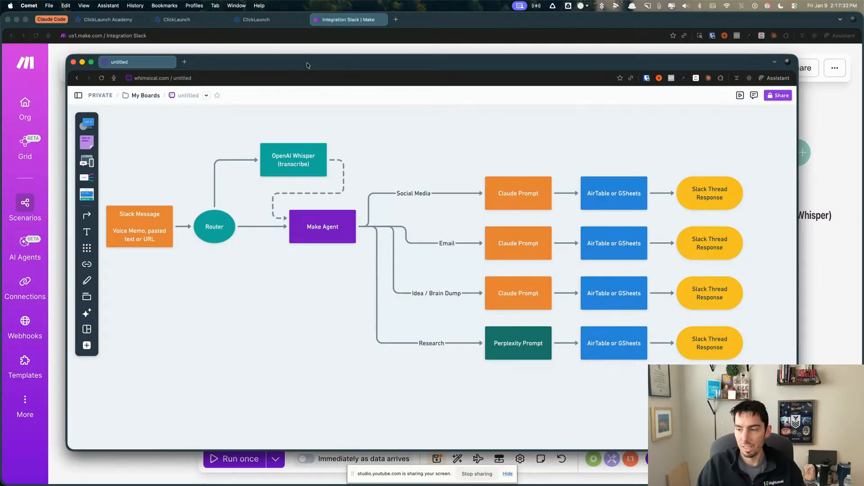
drag(331, 64, 863, 85)
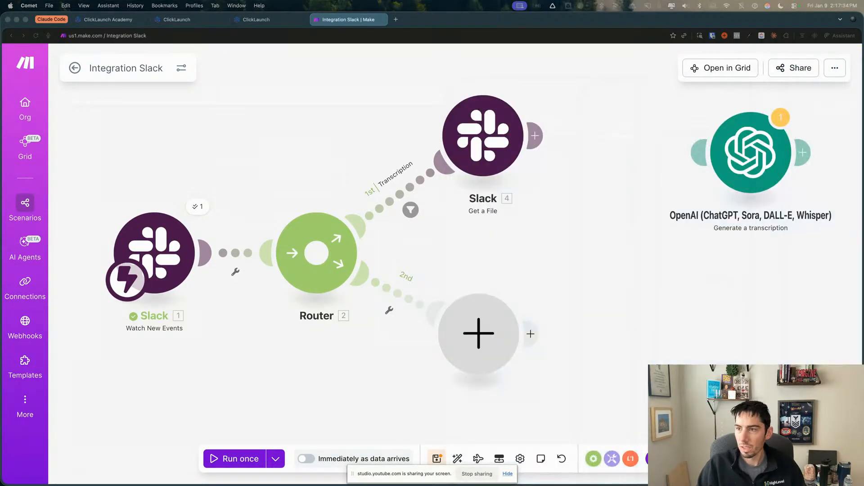
click(575, 158)
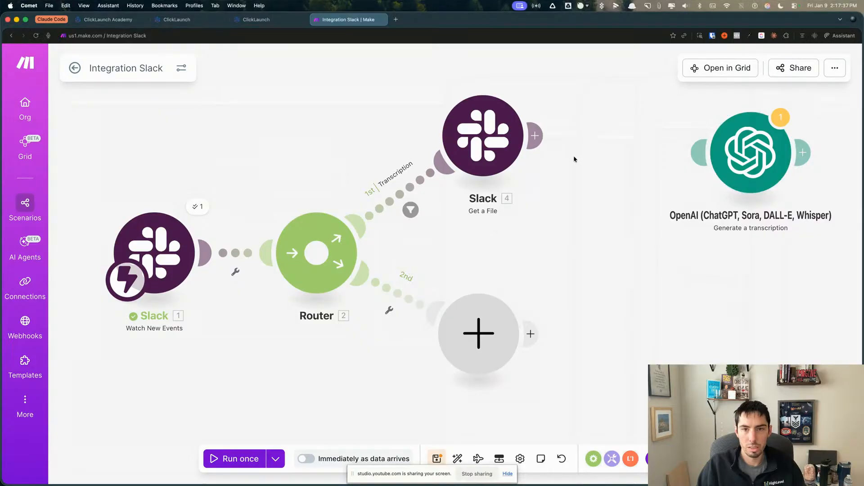
Run the scenario with existing data from the 1/9/2026 1:10:52 PM run and inspect the Slack trigger's output
drag(557, 230, 552, 270)
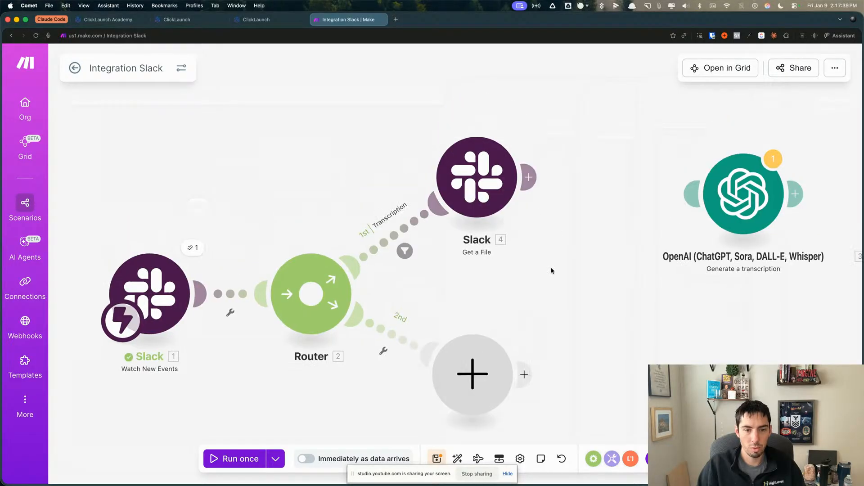
click(276, 460)
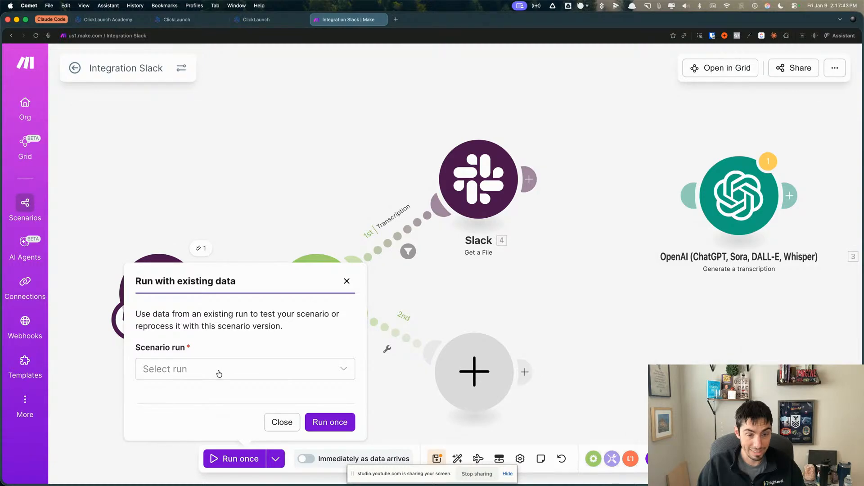
click(219, 373)
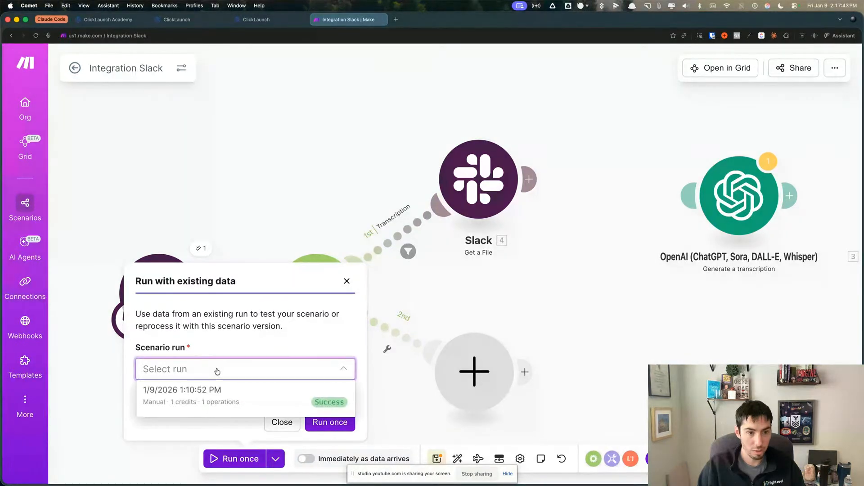
click(207, 395)
click(335, 422)
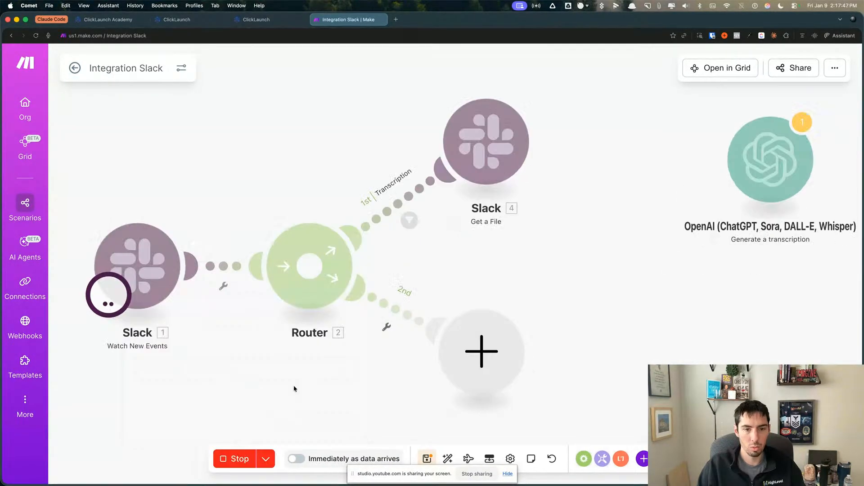
click(174, 208)
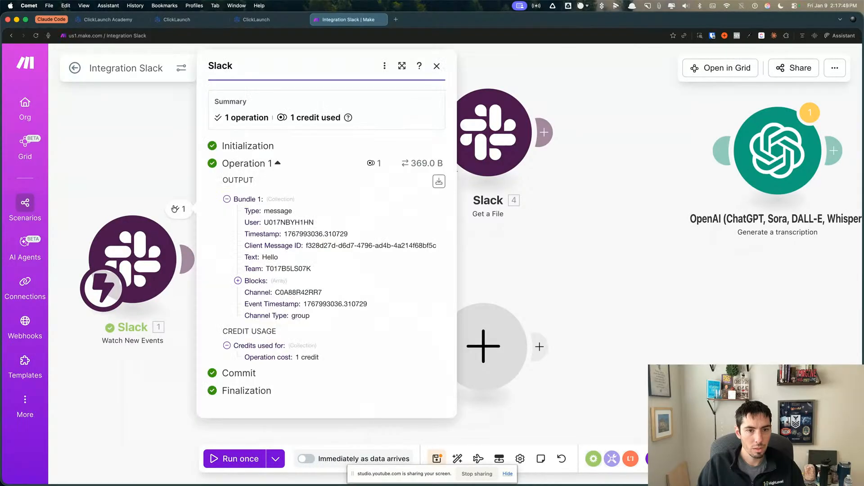
click(162, 373)
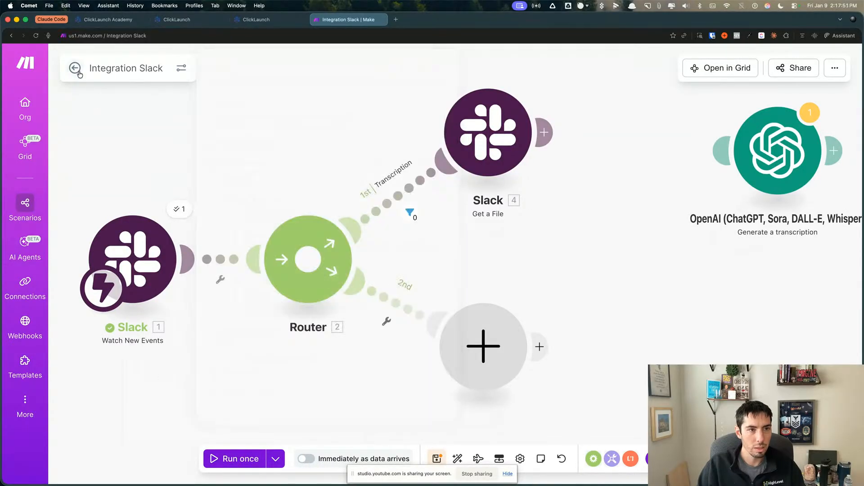
Save the scenario and reopen it in the editor
click(438, 458)
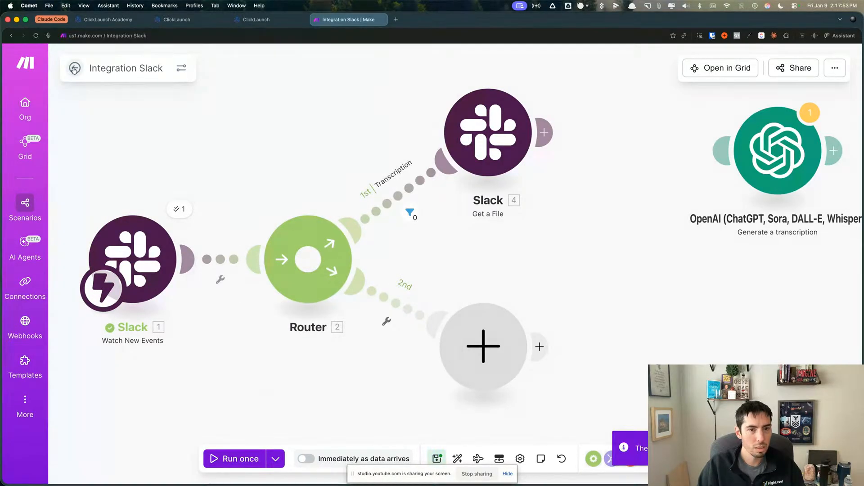
click(74, 68)
click(109, 104)
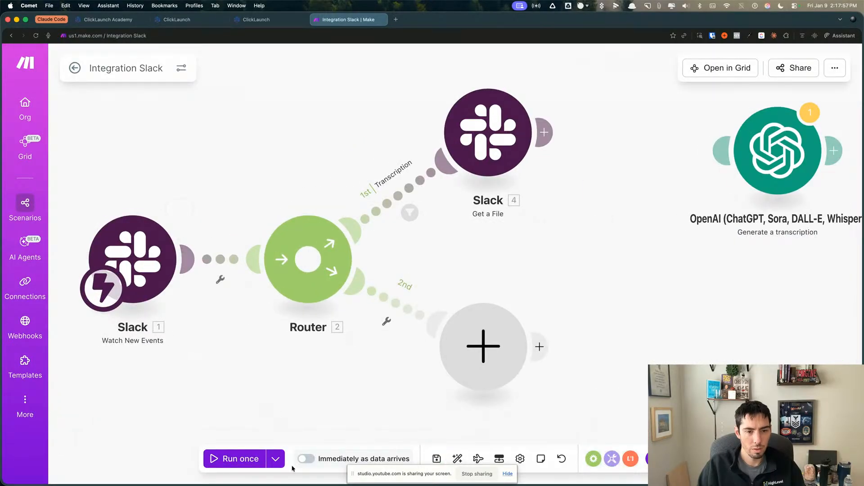
Run the scenario with existing data from the 1/9/2026 1:17:47 PM run and check the message text in the Slack trigger's output
click(275, 458)
click(228, 371)
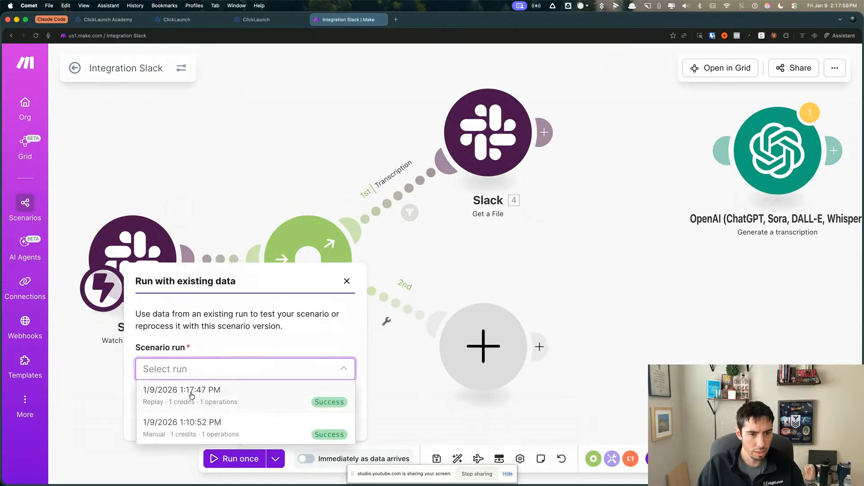
click(215, 396)
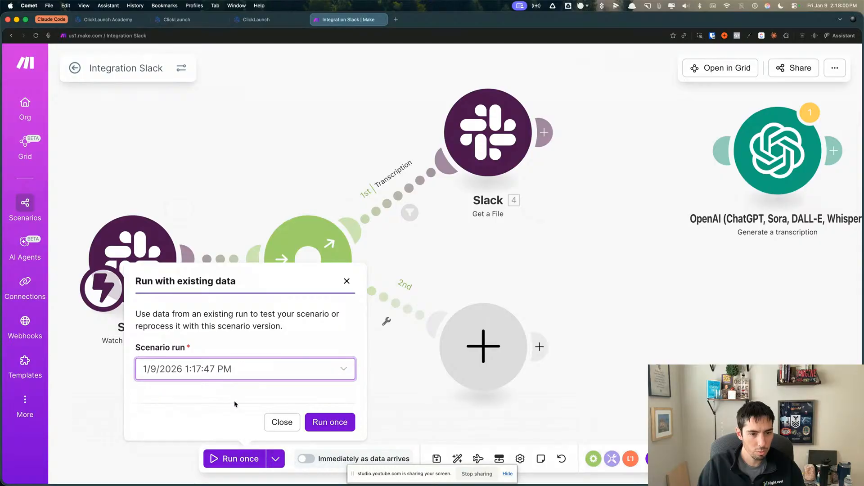
click(330, 422)
click(180, 209)
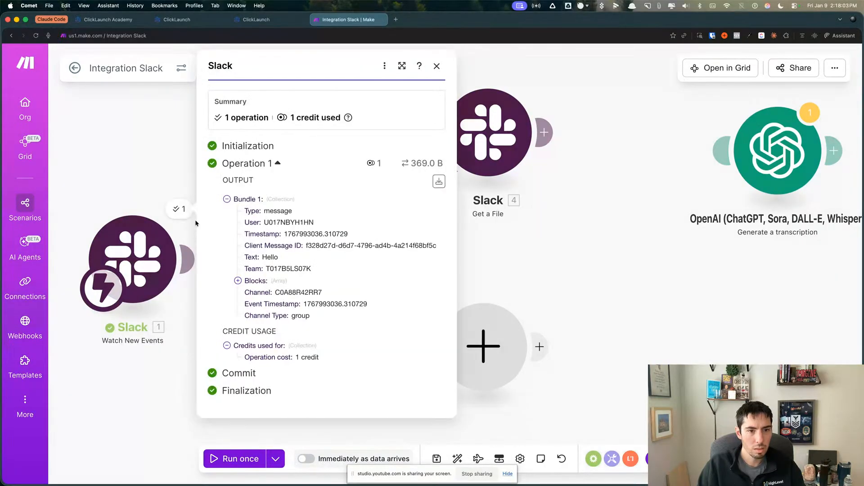
drag(264, 256, 316, 261)
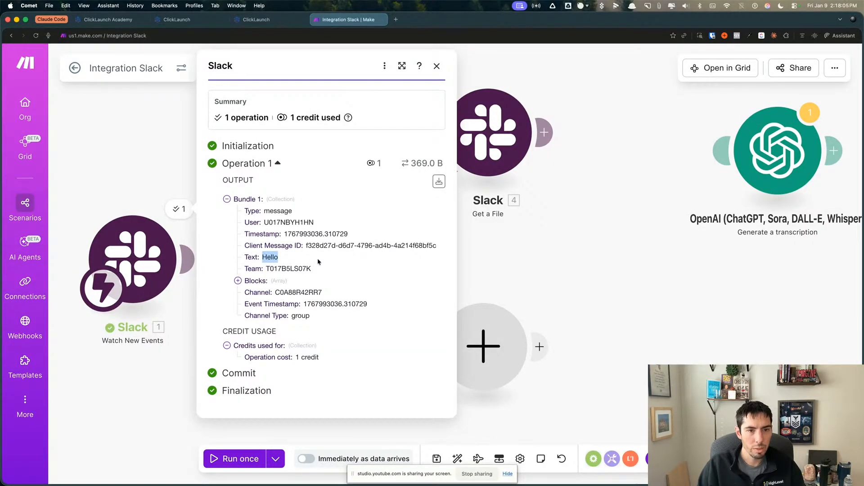
click(536, 254)
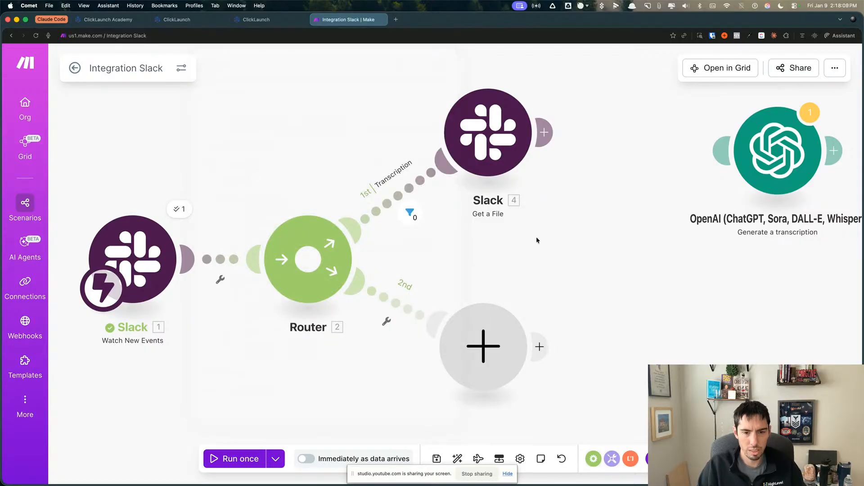
Switch to Slack, record a voice memo of about 7 seconds in the voice-to-slack channel, send it, and return to Make
key(super+Tab)
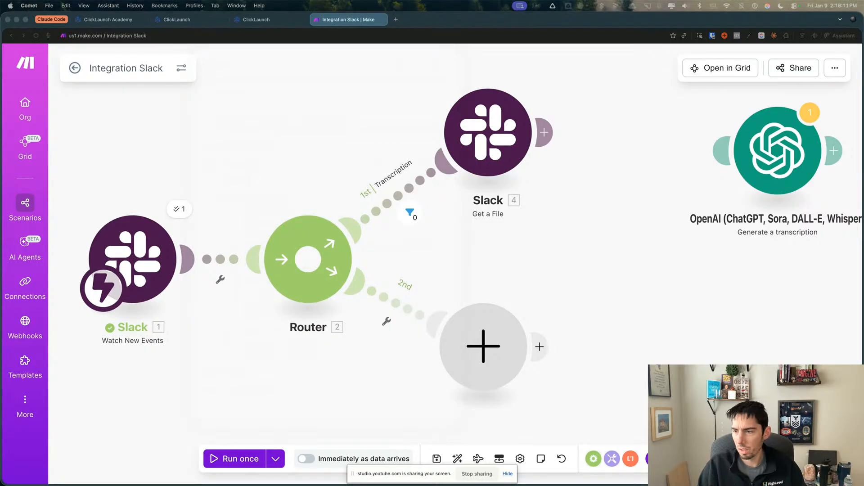
drag(863, 64, 356, 46)
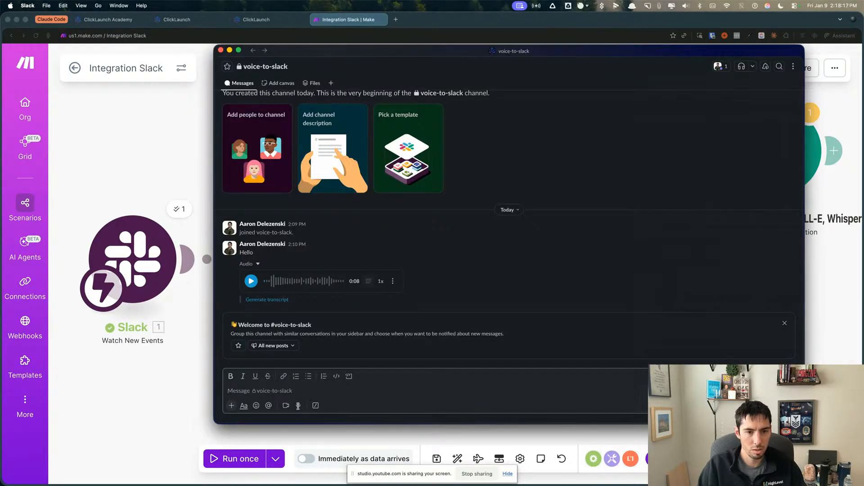
click(298, 405)
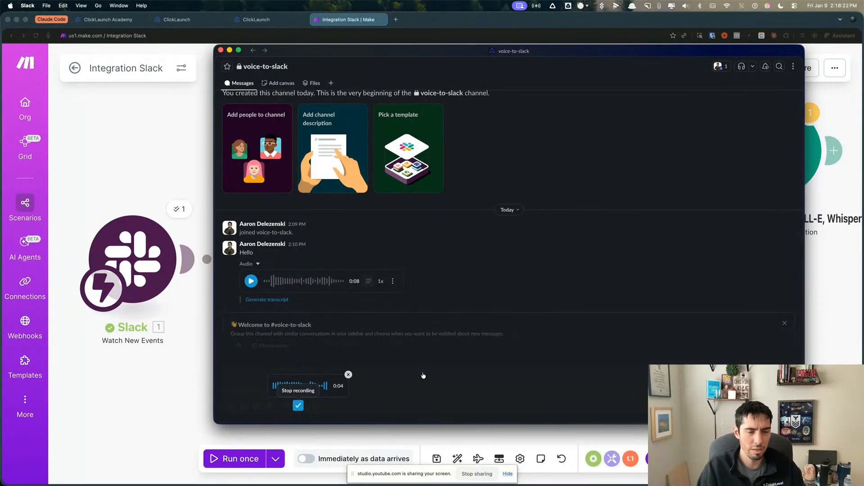
click(298, 407)
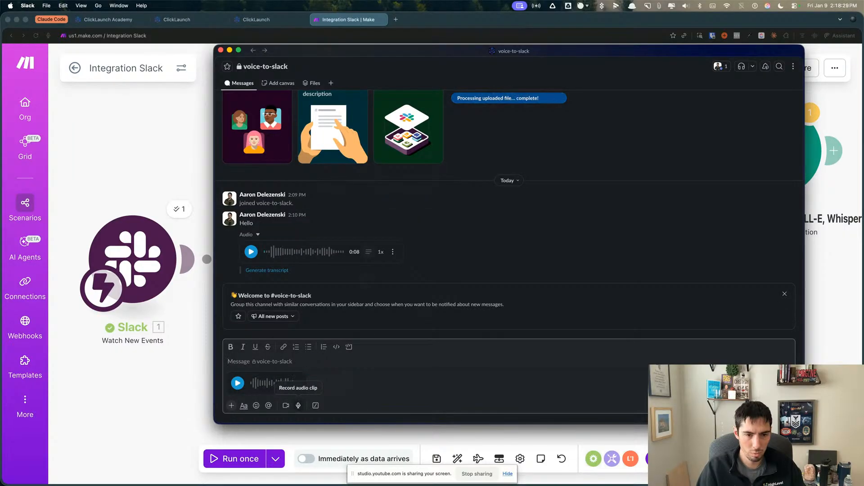
key(Return)
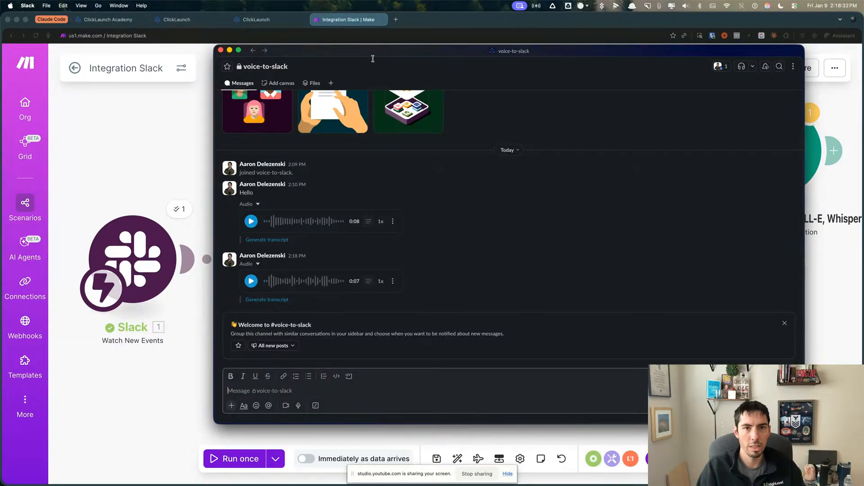
key(super+w)
click(208, 236)
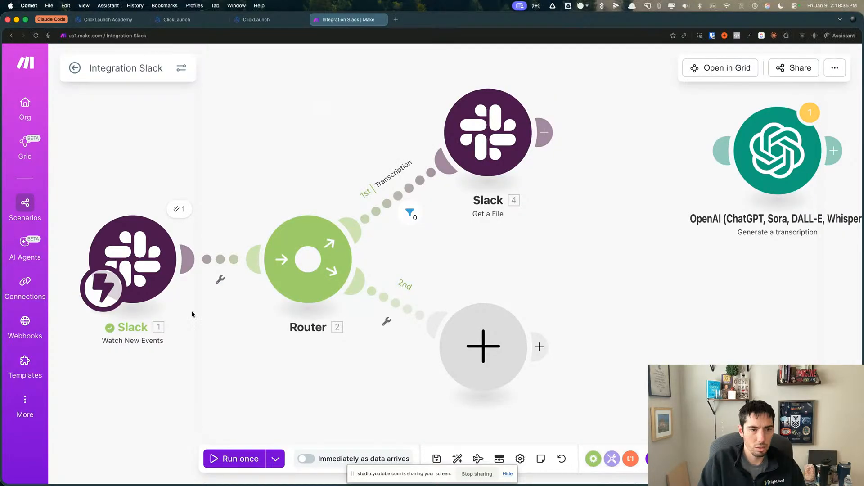
Run the scenario once using the existing data in the webhook queue and open the Get a File module's output
click(240, 460)
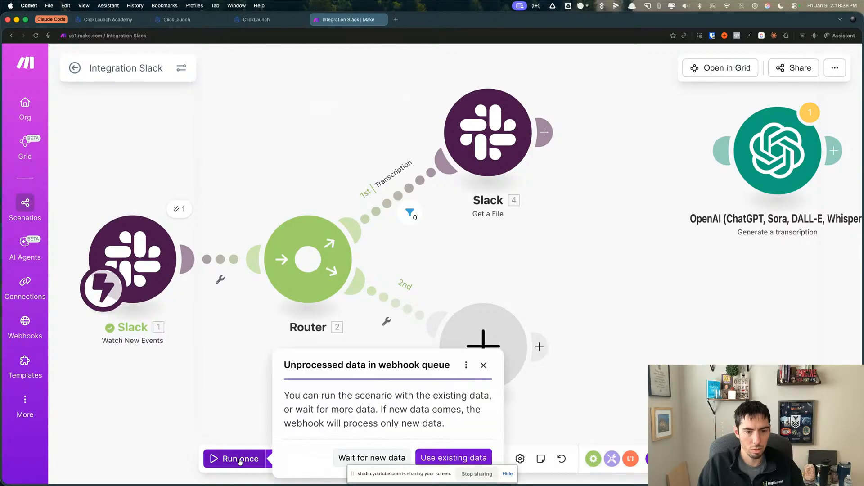
click(463, 458)
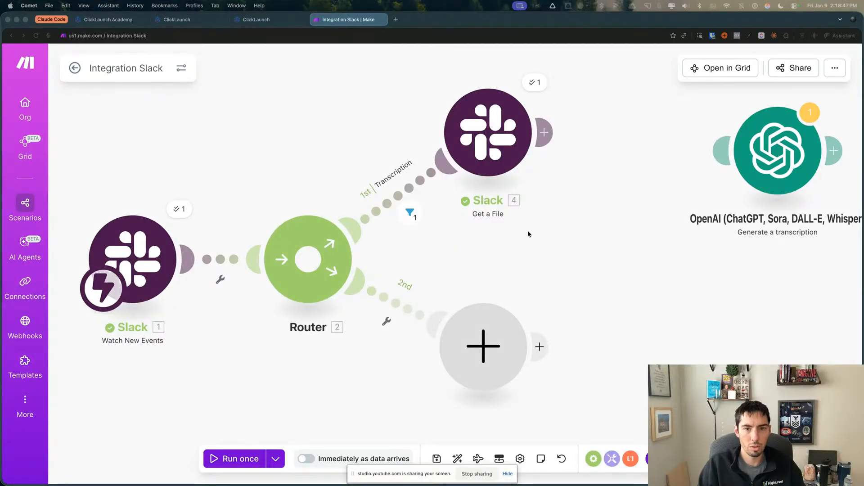
click(534, 82)
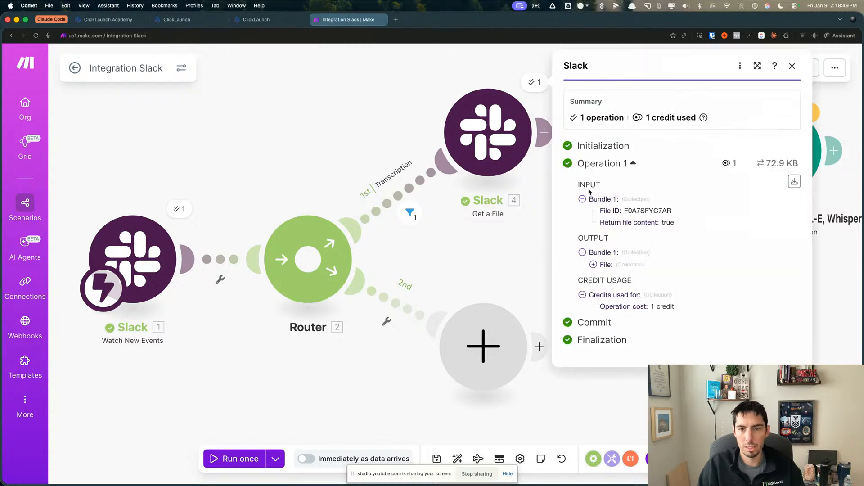
Examine the Get a File module's output, expanding the file data and transcription details, and close the results
click(594, 266)
scroll(607, 184, down, 3)
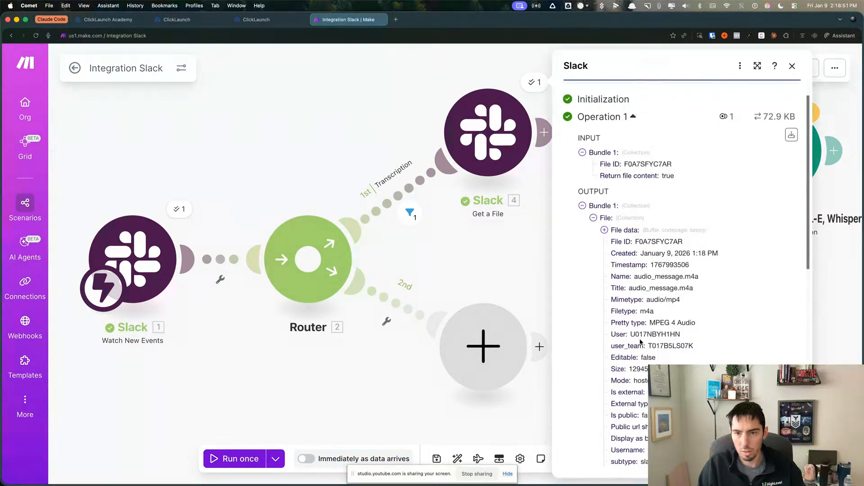
click(605, 183)
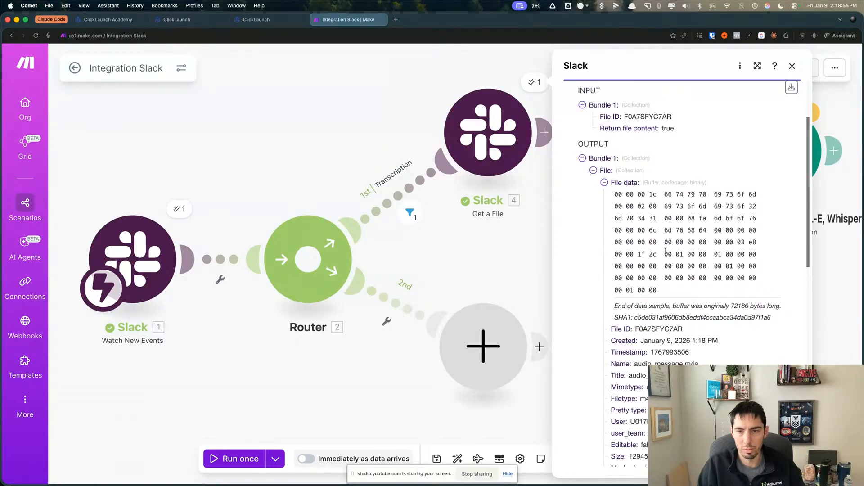
scroll(643, 275, down, 9)
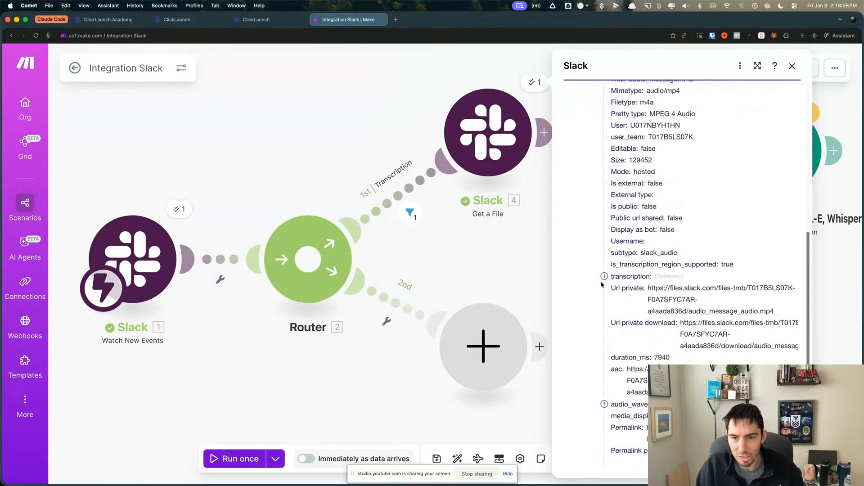
click(604, 276)
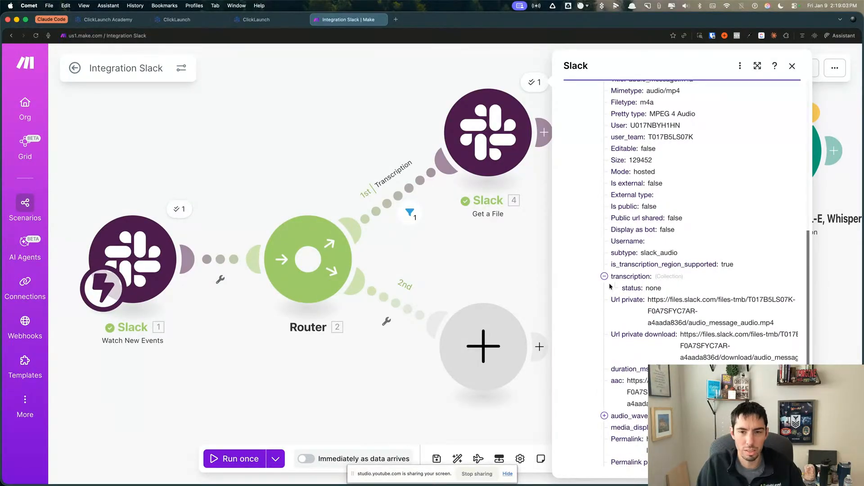
scroll(664, 297, down, 5)
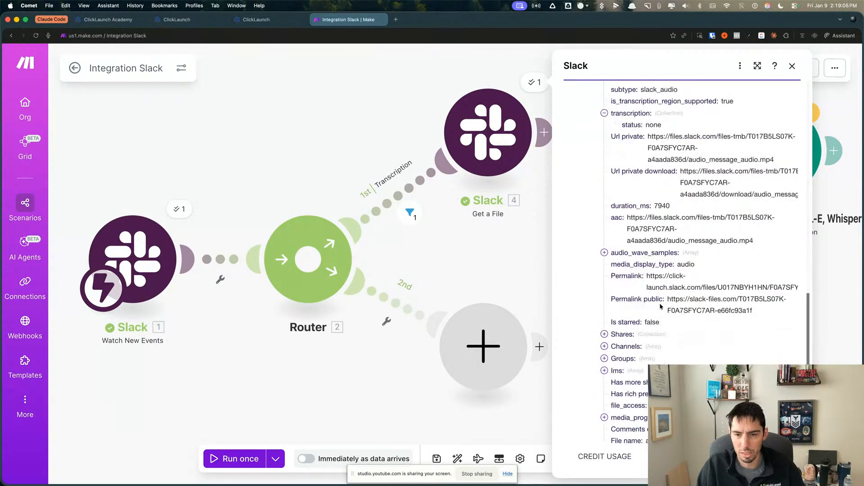
scroll(661, 311, up, 4)
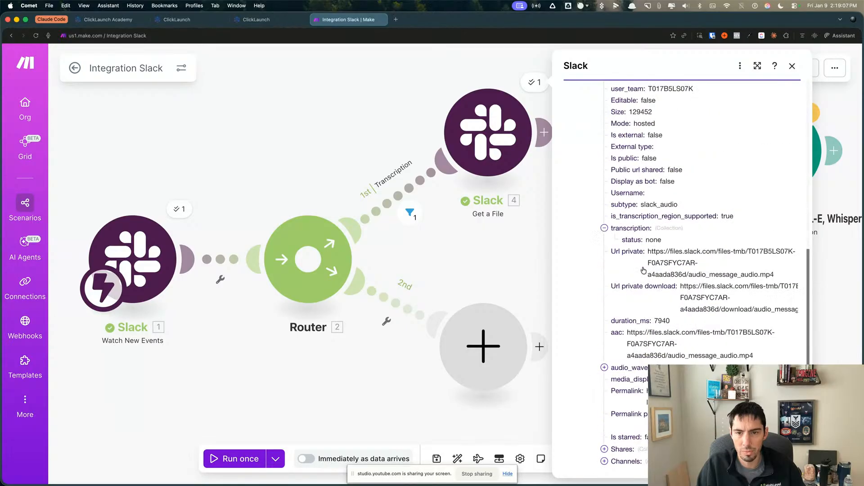
scroll(683, 263, up, 10)
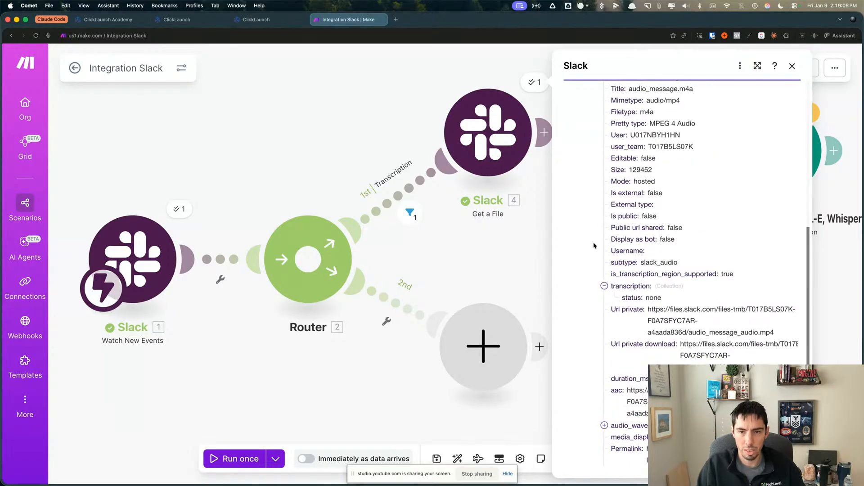
click(485, 283)
Connect the OpenAI Generate a transcription module after Slack Get a File and set its model to whisper-1
drag(598, 230, 569, 260)
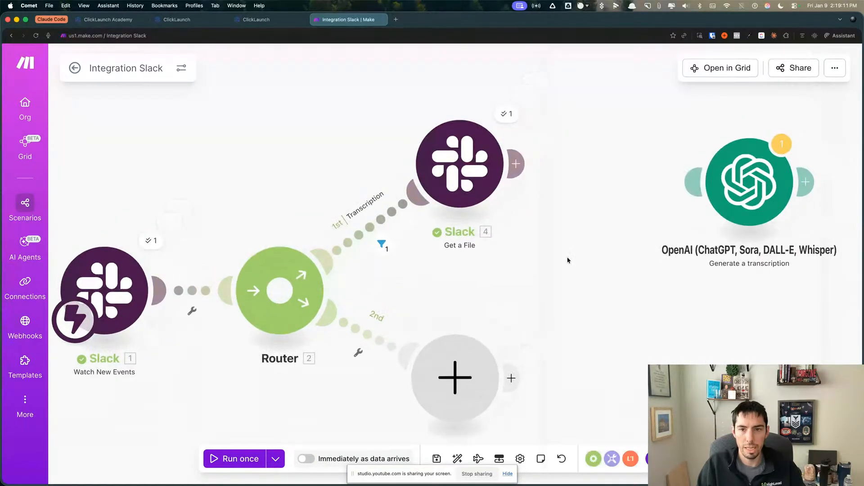
scroll(572, 258, down, 1)
drag(693, 199, 631, 171)
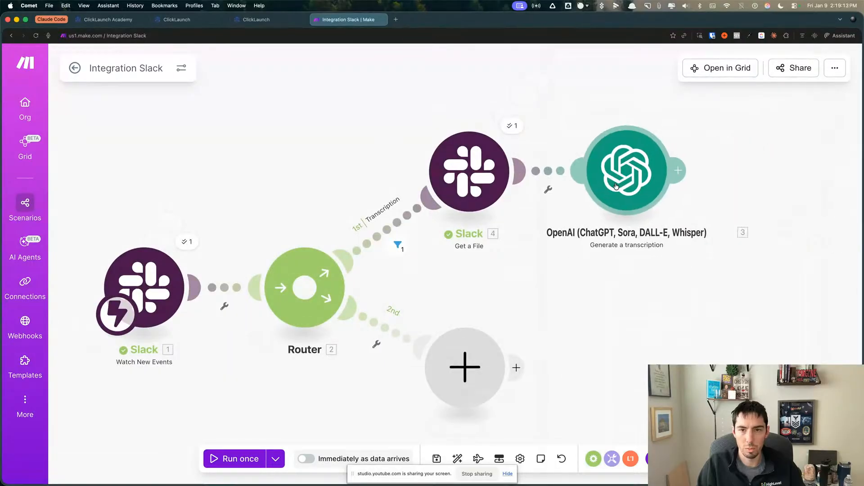
click(631, 171)
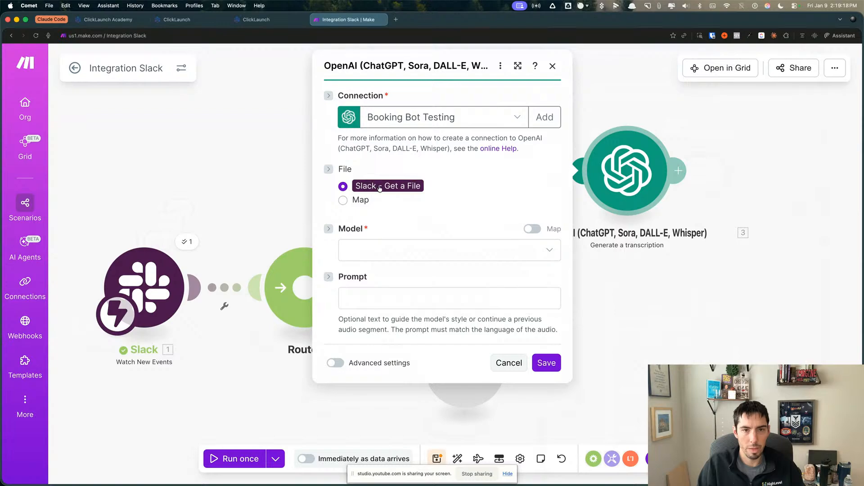
click(370, 257)
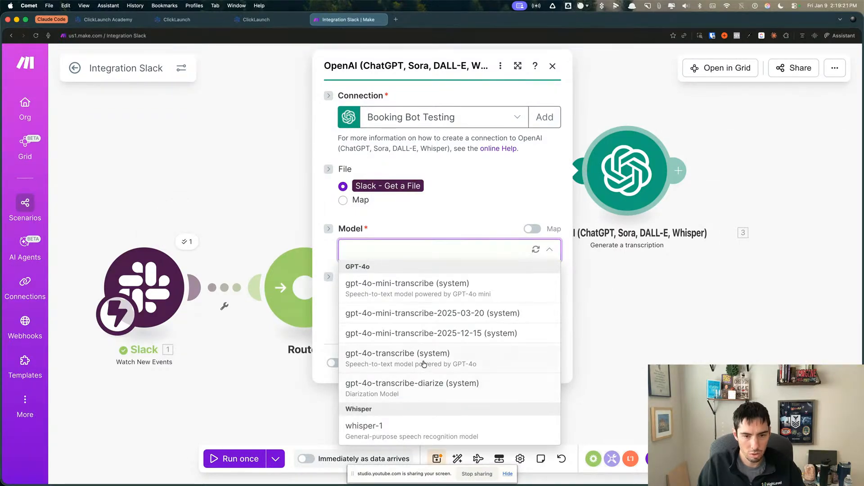
click(389, 430)
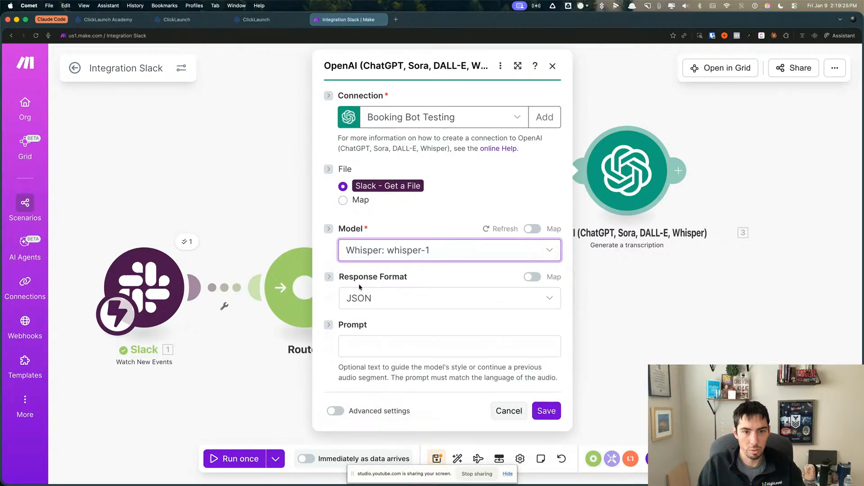
Review the transcription module's prompt and its advanced temperature and language settings, and hide the advanced settings again
click(371, 349)
click(418, 325)
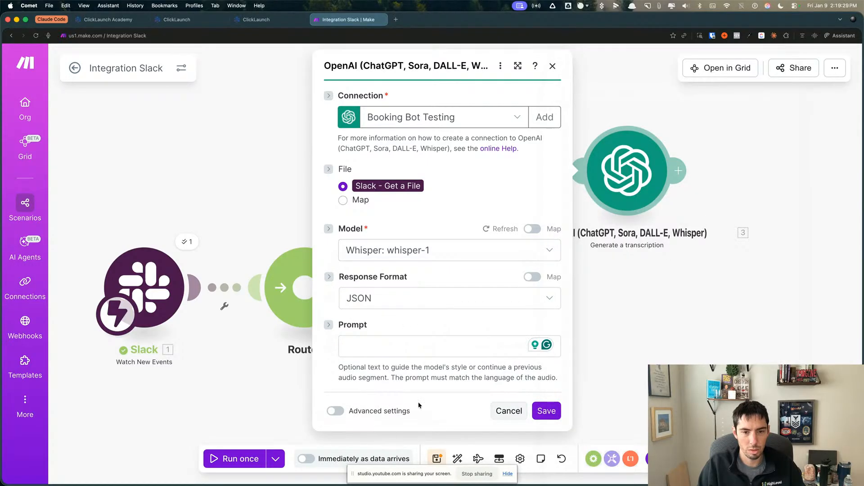
click(342, 411)
scroll(405, 366, down, 4)
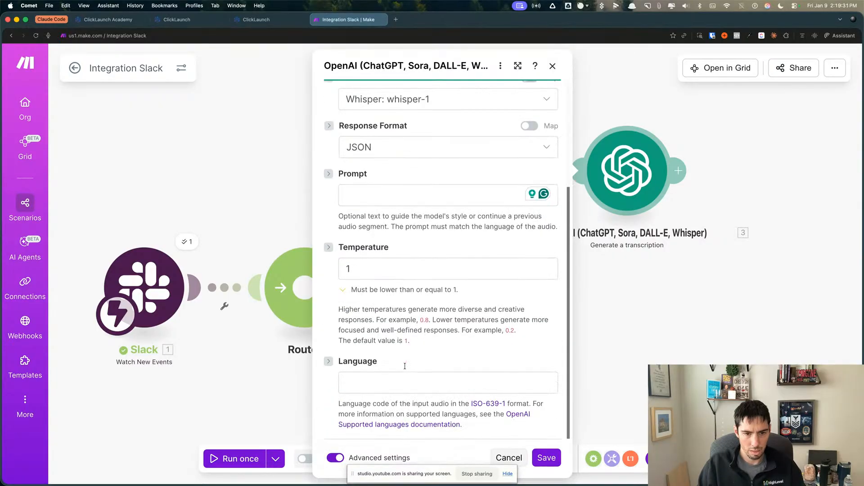
scroll(405, 366, up, 5)
click(336, 458)
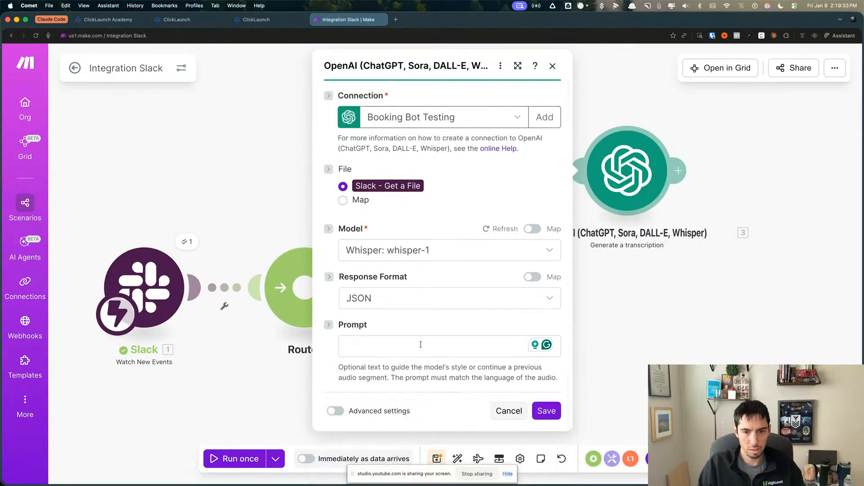
Save the transcription module's settings, then reopen the module and save it again
click(547, 411)
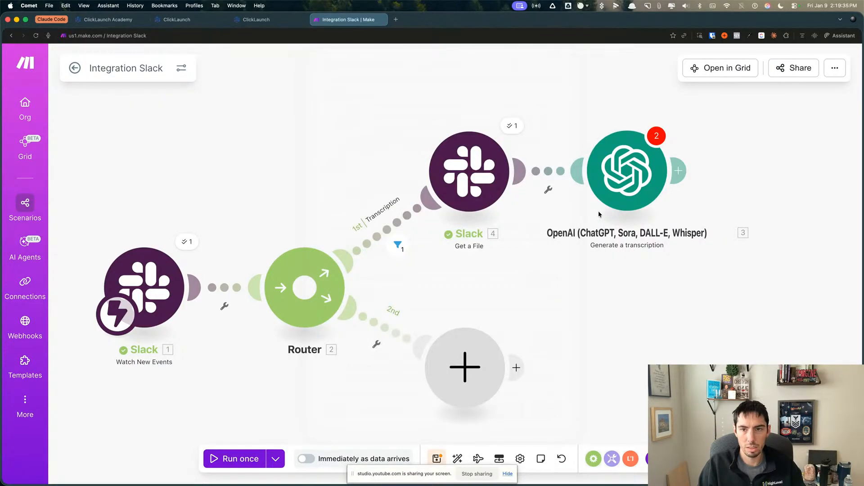
click(647, 160)
click(545, 411)
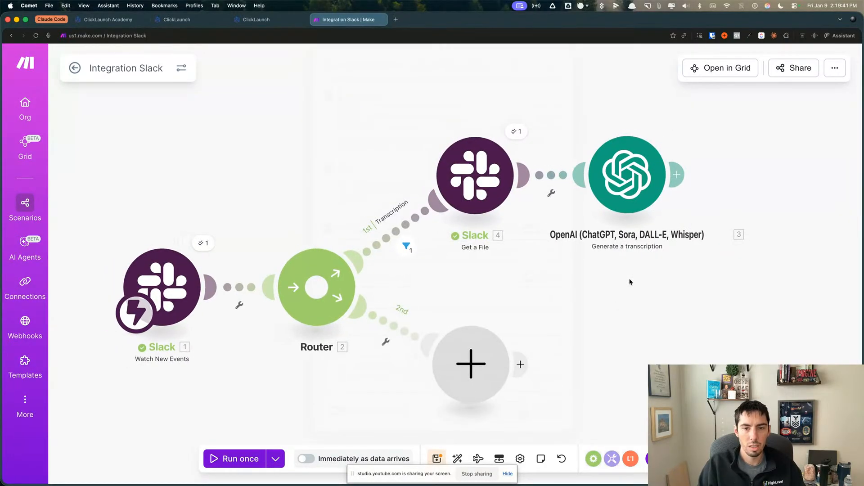
Run the scenario with existing data from the 1/9/2026 1:18:40 PM run
scroll(621, 281, down, 2)
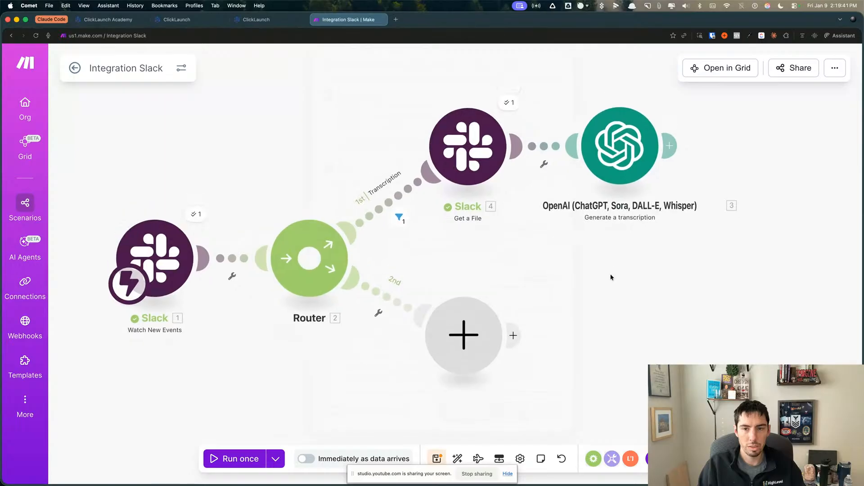
click(276, 459)
click(212, 373)
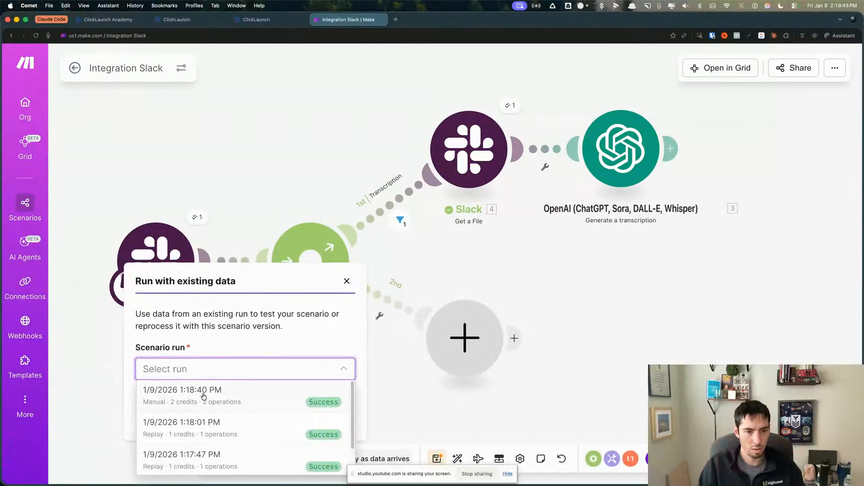
click(228, 399)
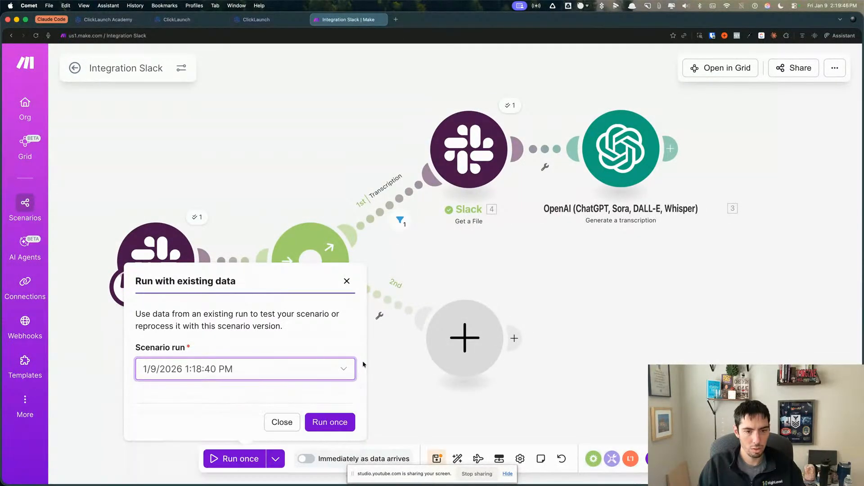
click(329, 422)
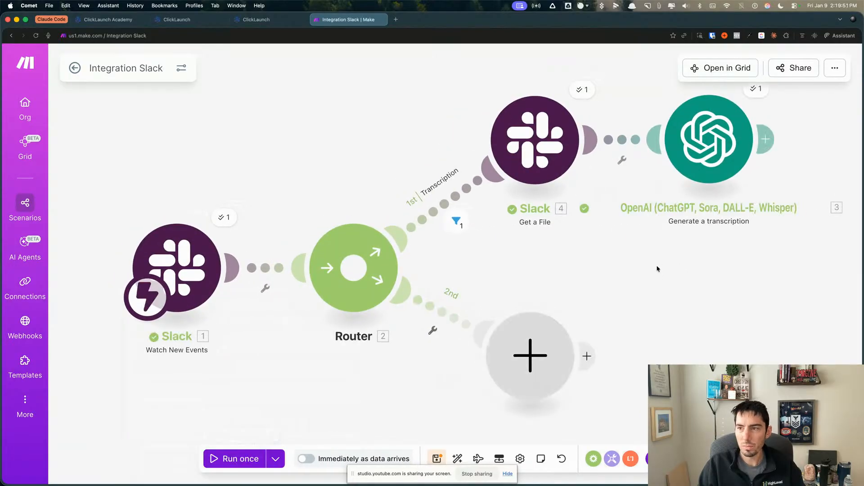
Check the transcribed text in the OpenAI module's output and close the results
scroll(716, 261, down, 1)
drag(712, 272, 658, 293)
scroll(658, 294, down, 1)
click(698, 126)
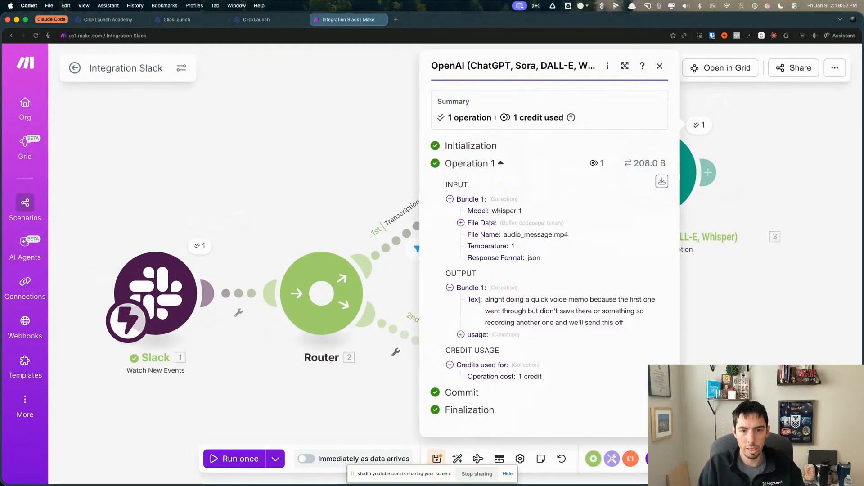
drag(485, 299, 720, 327)
click(752, 336)
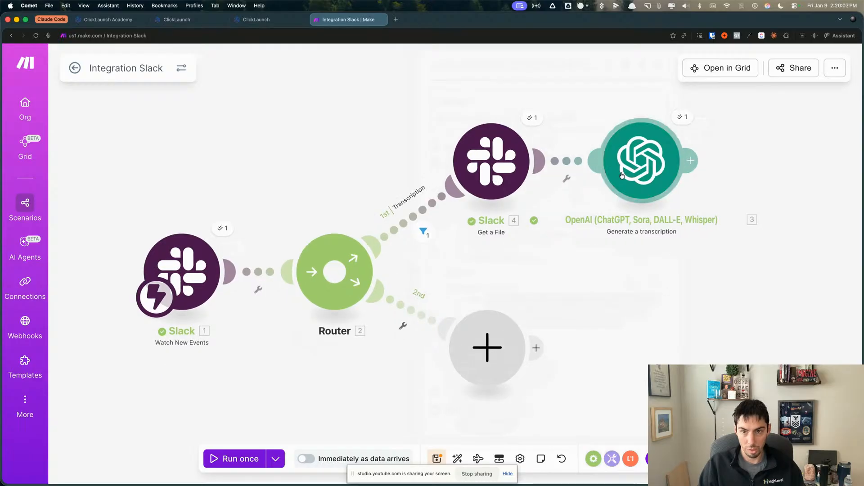
Switch to the Whimsical flowchart to review the Make Agent stage after the router, and return to the Make scenario
drag(645, 285, 577, 277)
scroll(633, 273, down, 2)
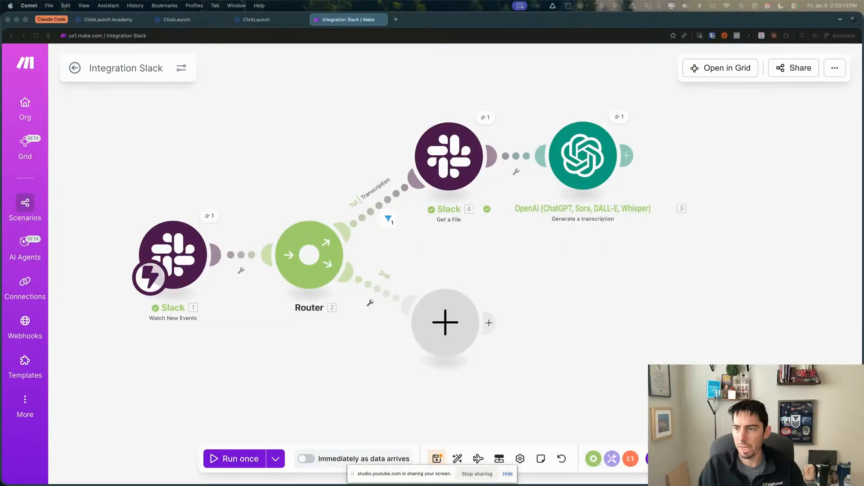
drag(276, 485, 268, 58)
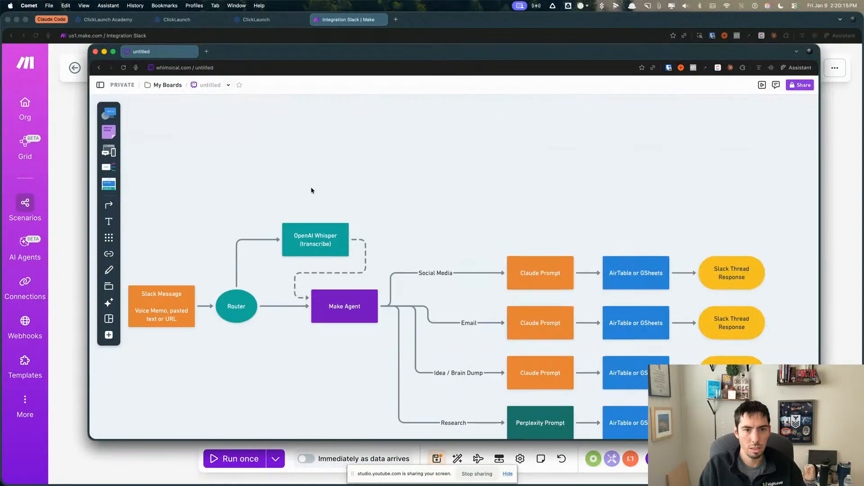
scroll(312, 190, down, 3)
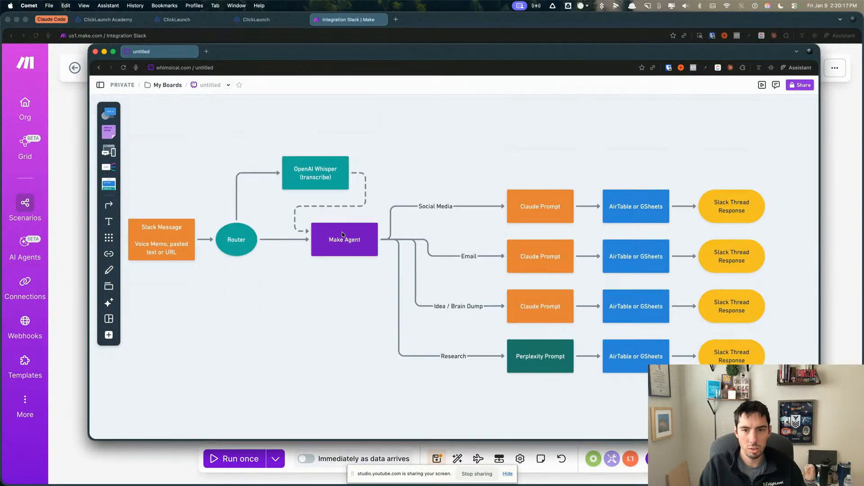
drag(305, 51, 863, 97)
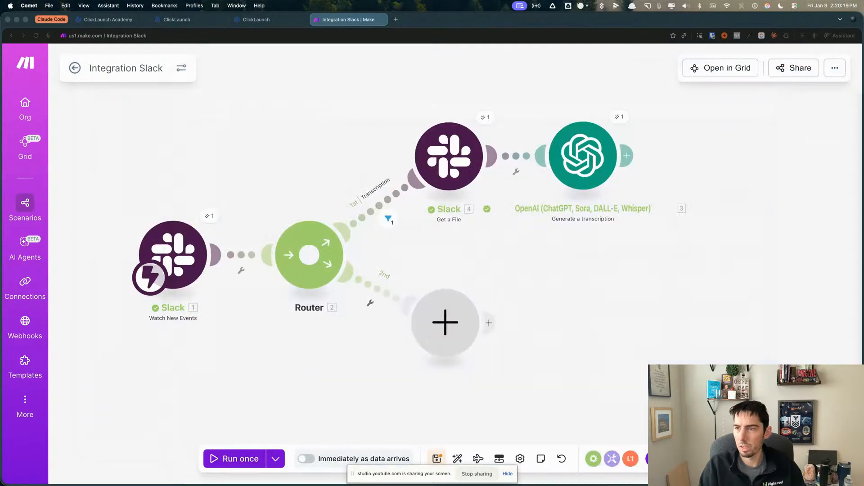
Add a Make AI Agents "Run an agent" module to the router's empty second route
click(440, 327)
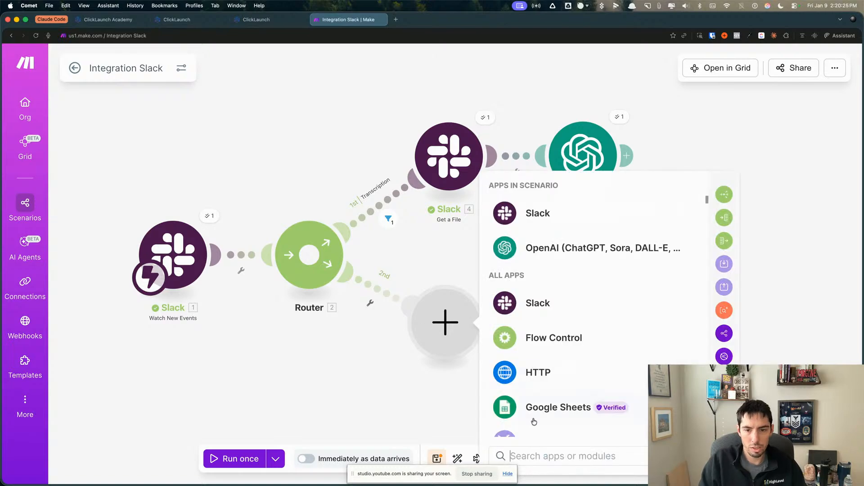
text(agen)
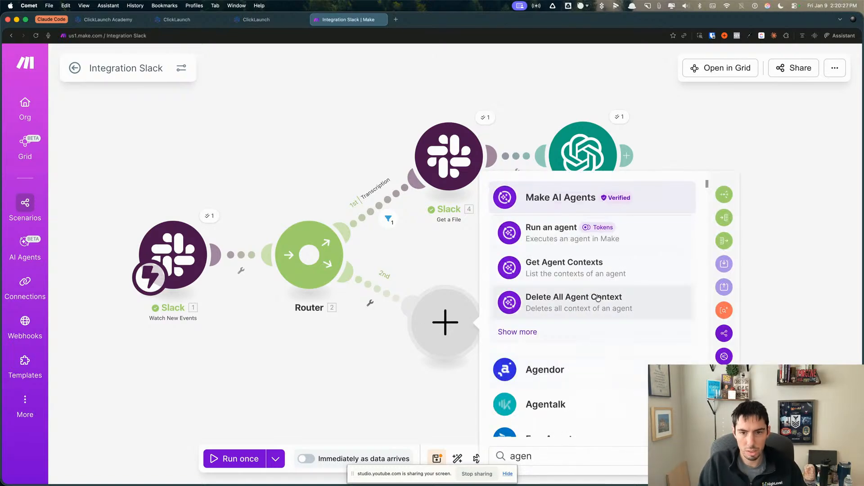
click(561, 201)
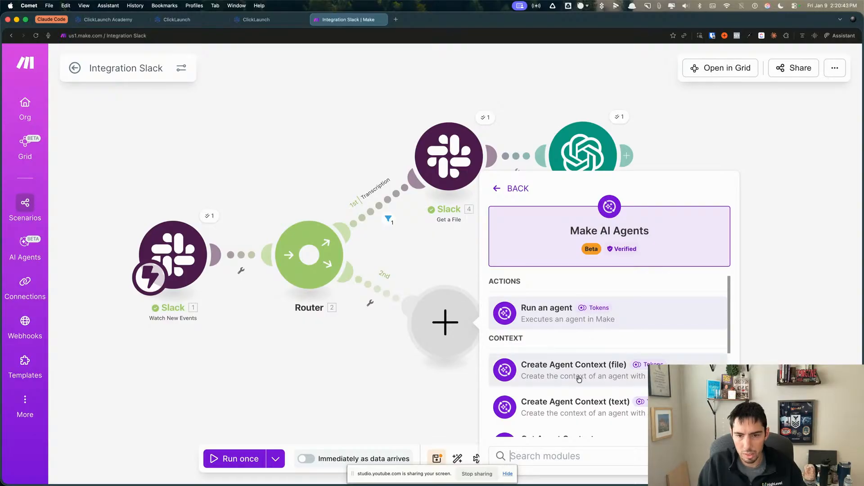
scroll(592, 379, down, 1)
scroll(593, 379, down, 5)
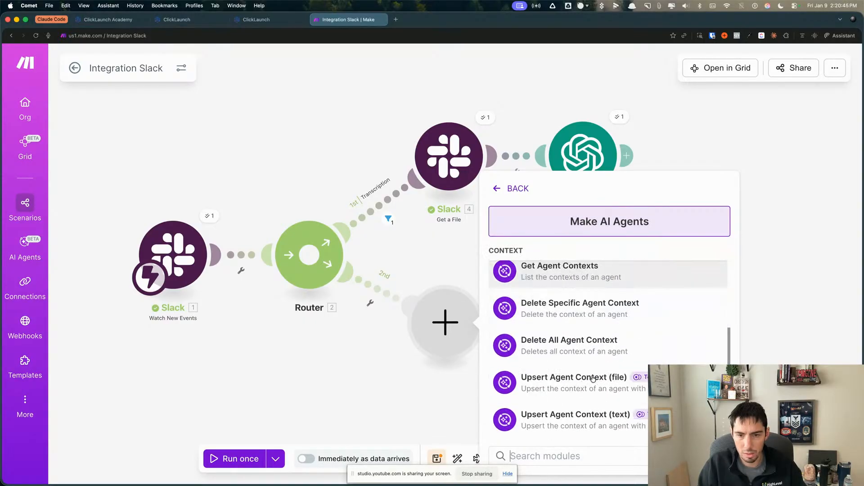
scroll(593, 379, up, 6)
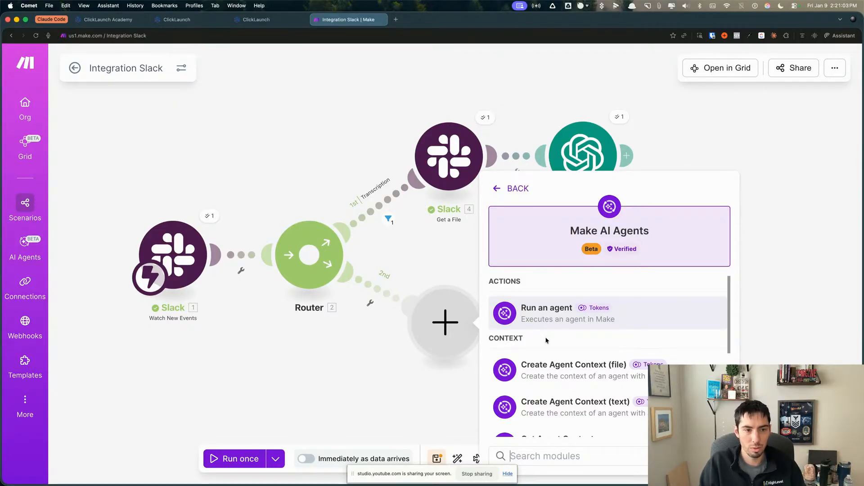
click(542, 314)
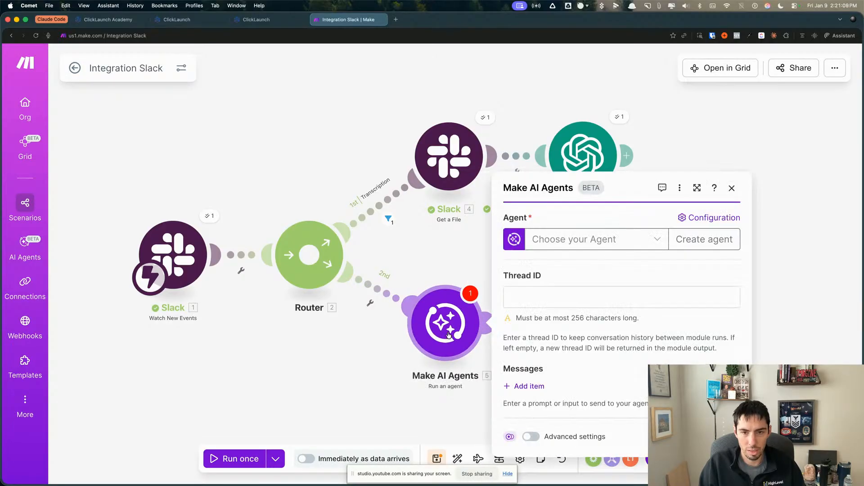
click(534, 299)
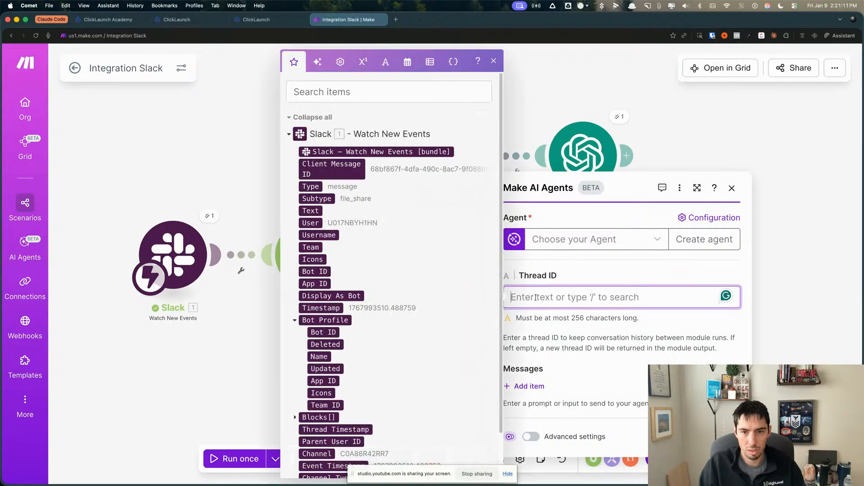
click(574, 267)
click(579, 247)
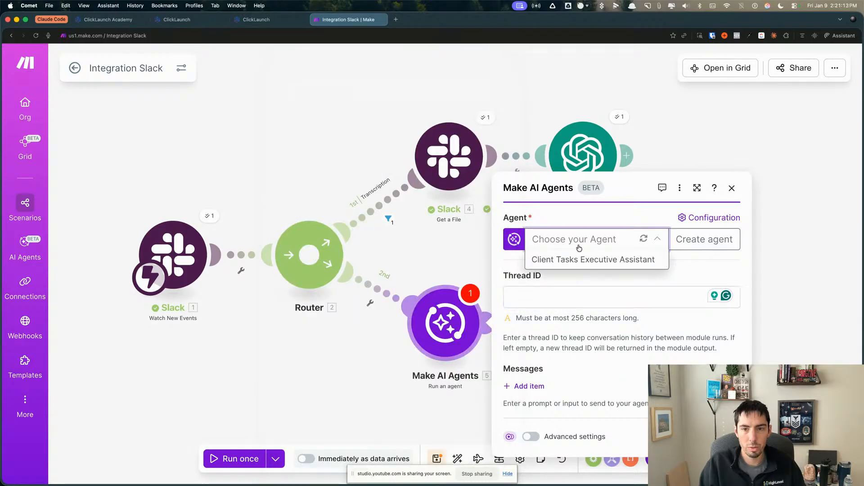
click(509, 266)
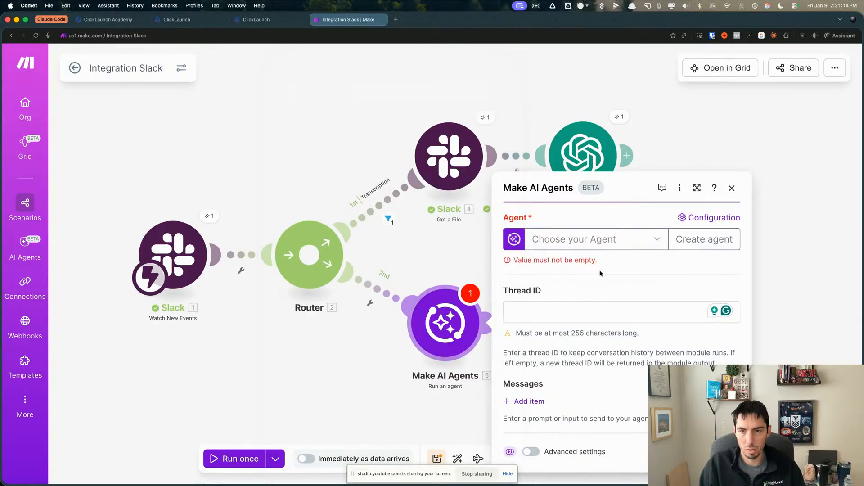
Start a new agent for the module, named "Slack Voice Collection", and choose the gemini-2.0-flash-lite model
click(694, 242)
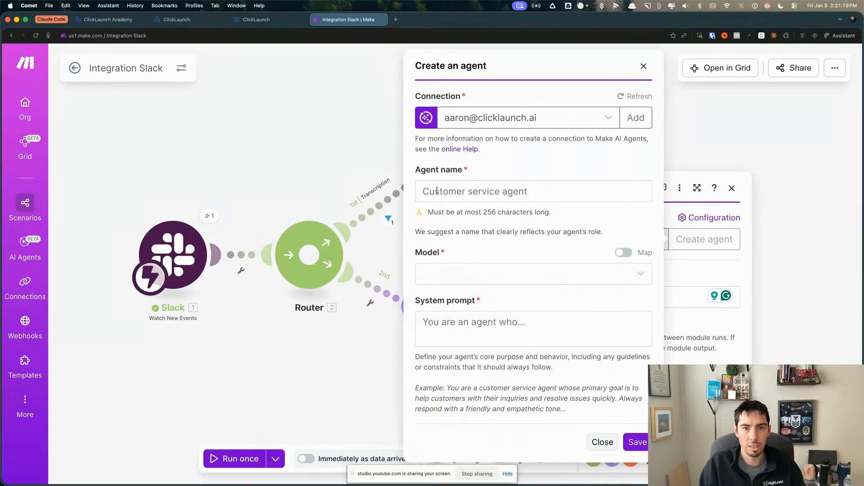
click(461, 191)
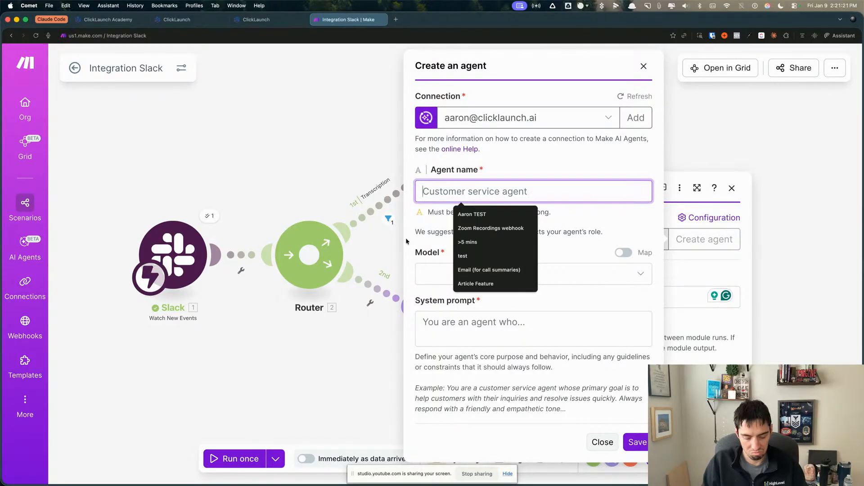
text(Slack )
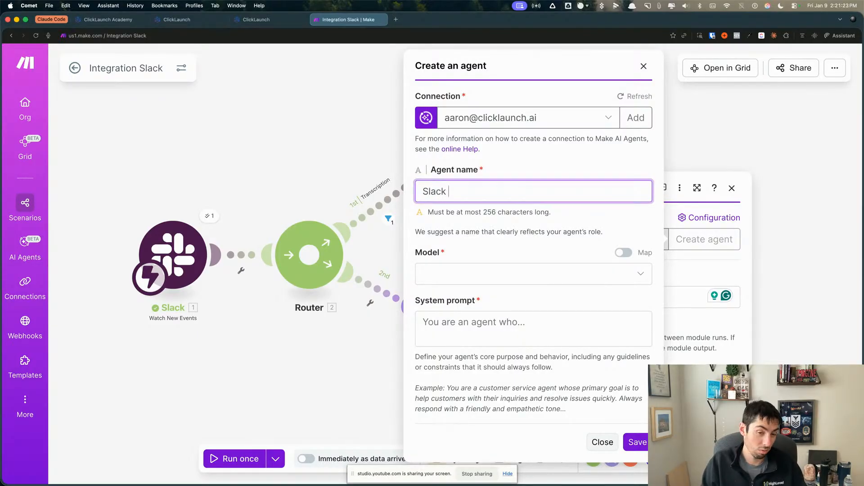
text(V)
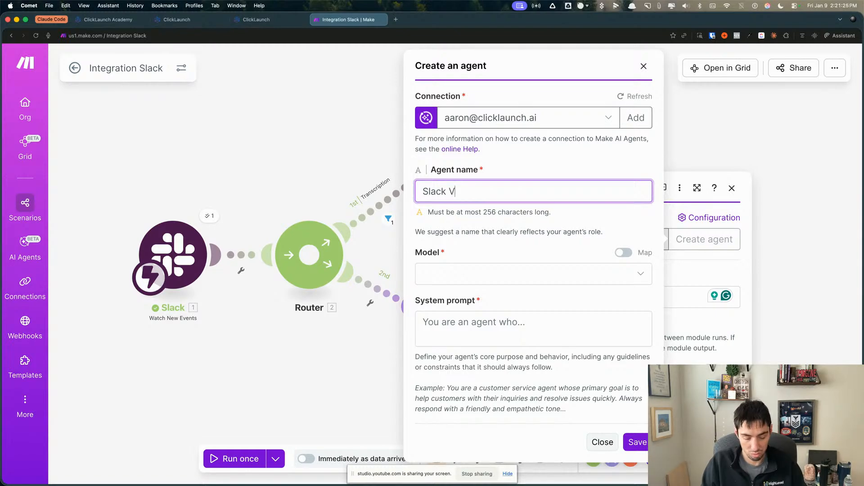
text(oice )
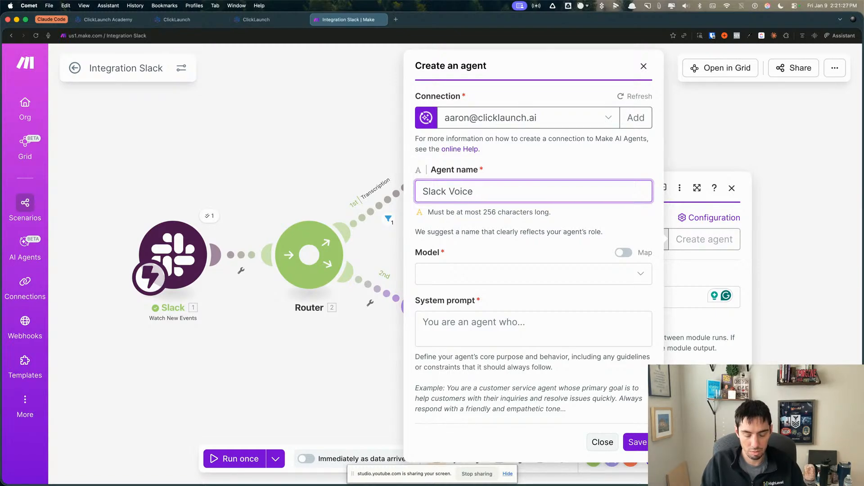
text(Collection)
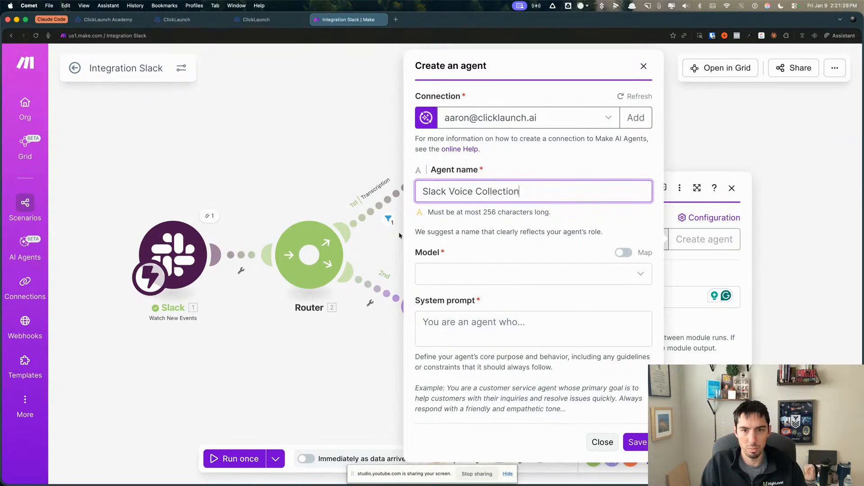
click(494, 283)
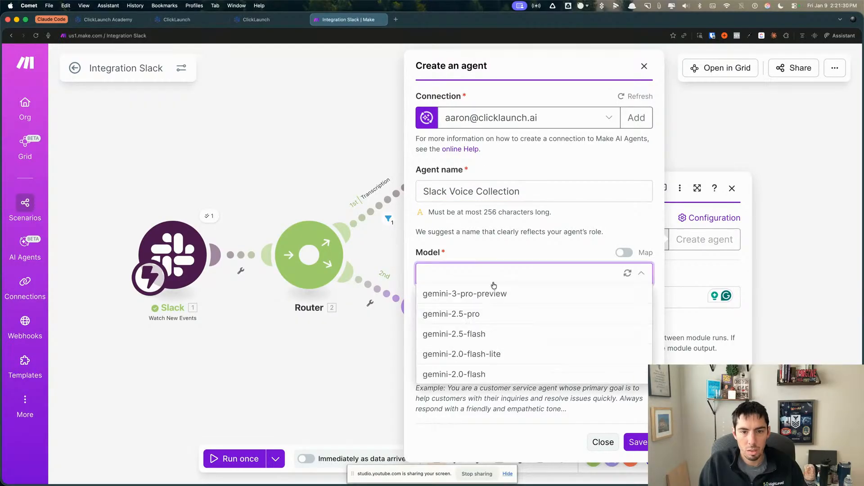
click(481, 351)
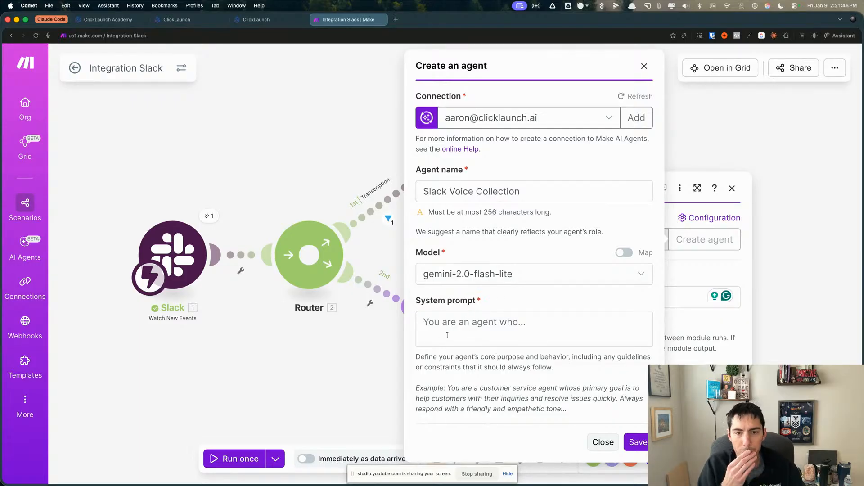
Begin the new agent's system prompt with "Your goal is to determine what the"
click(448, 332)
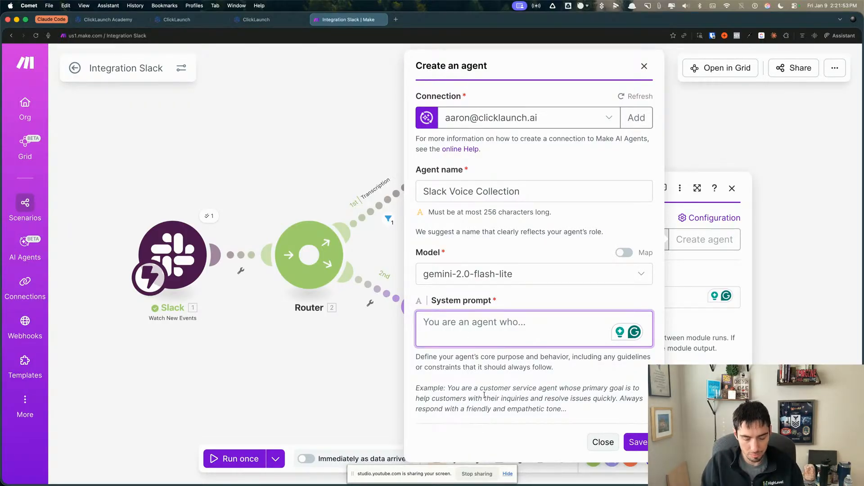
text(You)
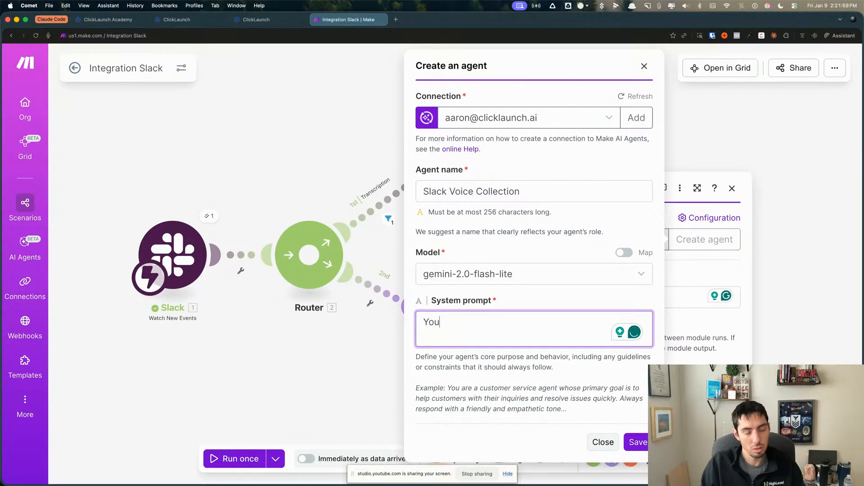
text('r goal is to)
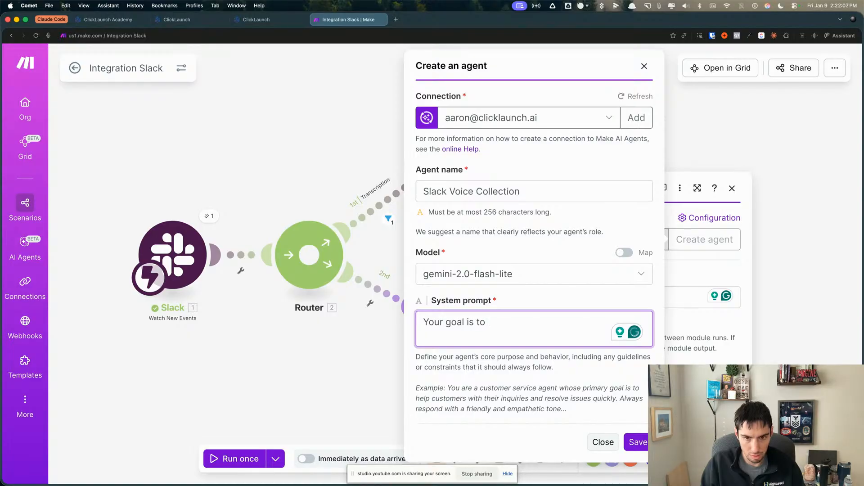
text(determine)
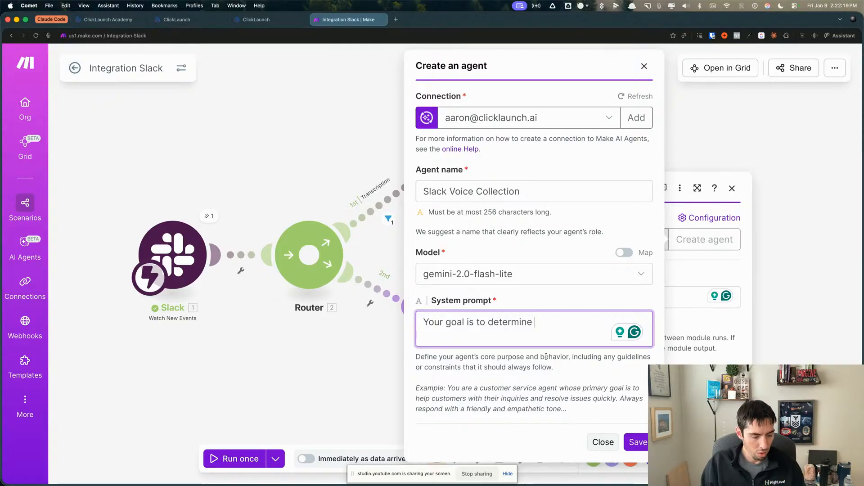
text(what the)
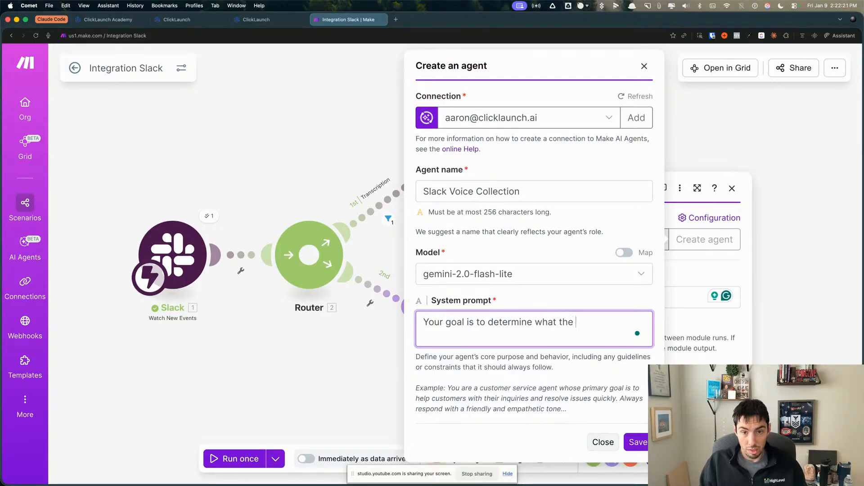
Reword the opening of the system prompt to read "Your task is to determine what the"
double_click(456, 322)
text(ta)
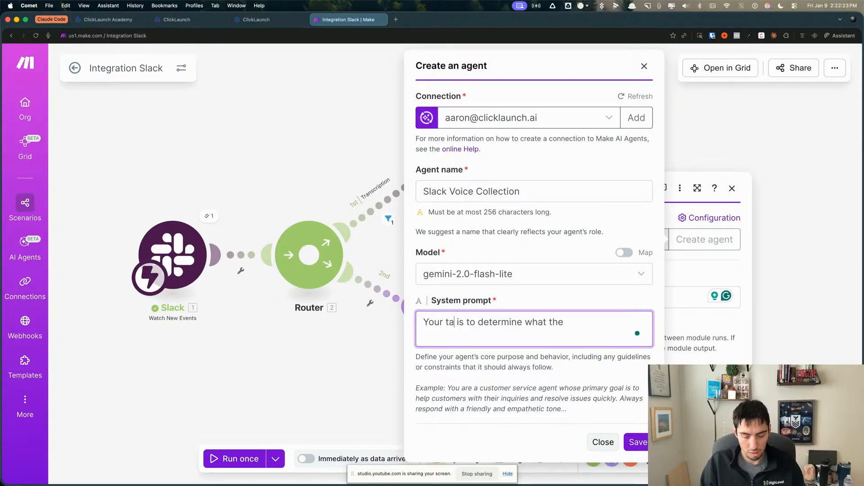
text(sk)
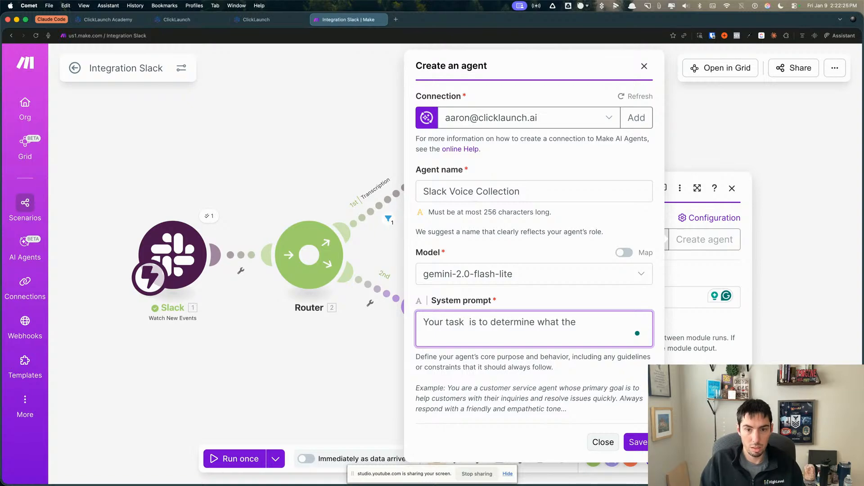
key(BackSpace)
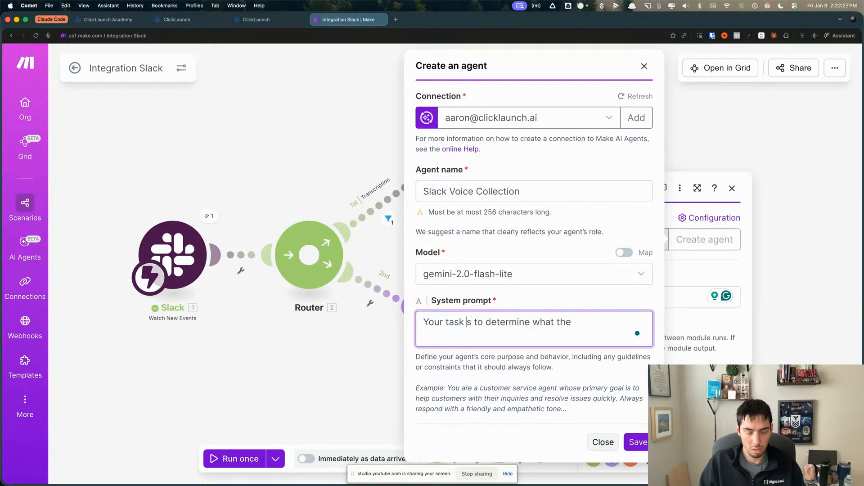
text(ine what the )
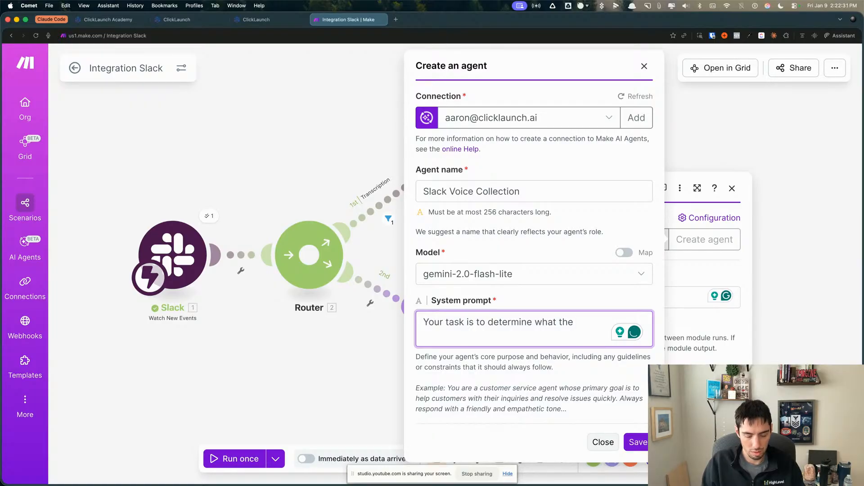
Complete the system prompt's sentence with "goal/outcome of the input is" and save the new agent
text(goal/)
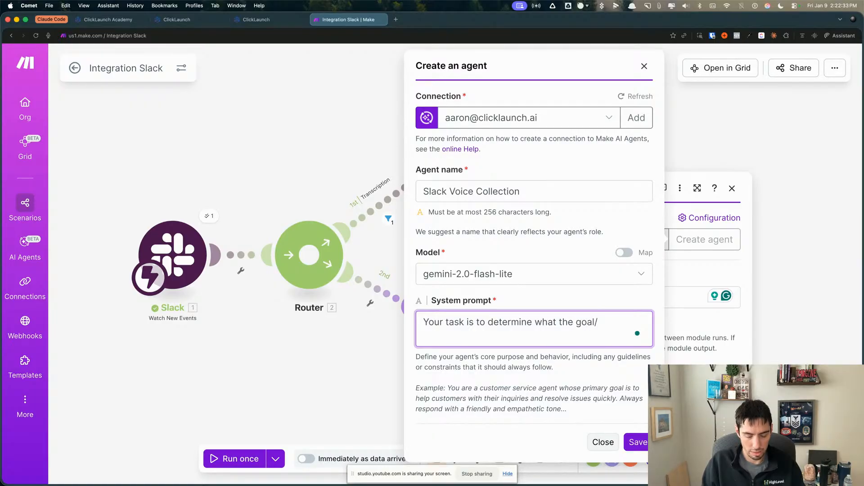
text(outcom)
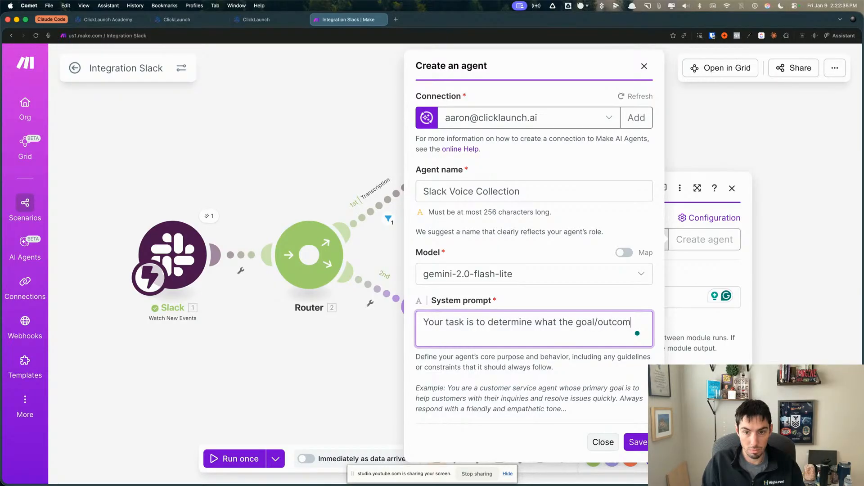
text(e of)
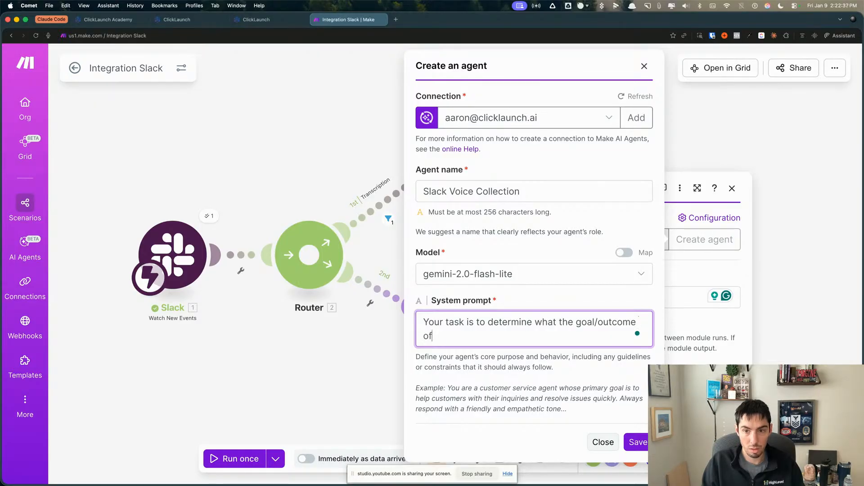
text( the in)
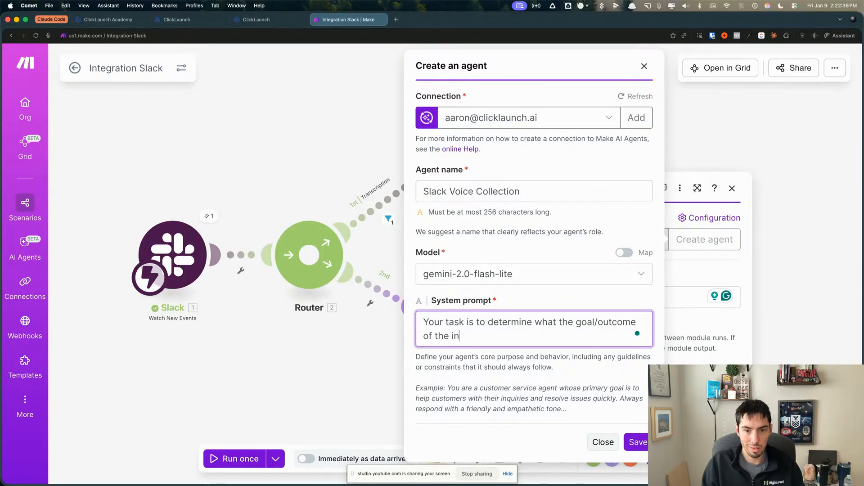
text(tup)
key(BackSpace)
key(BackSpace)
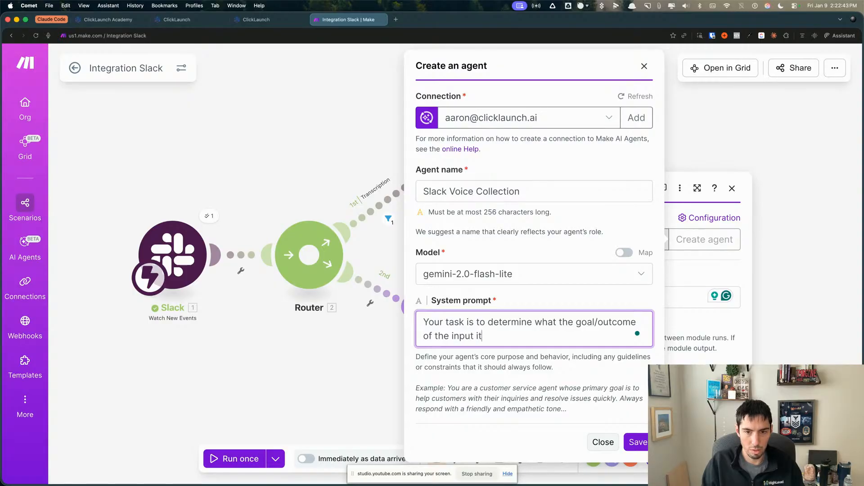
key(BackSpace)
key(BackSpace)
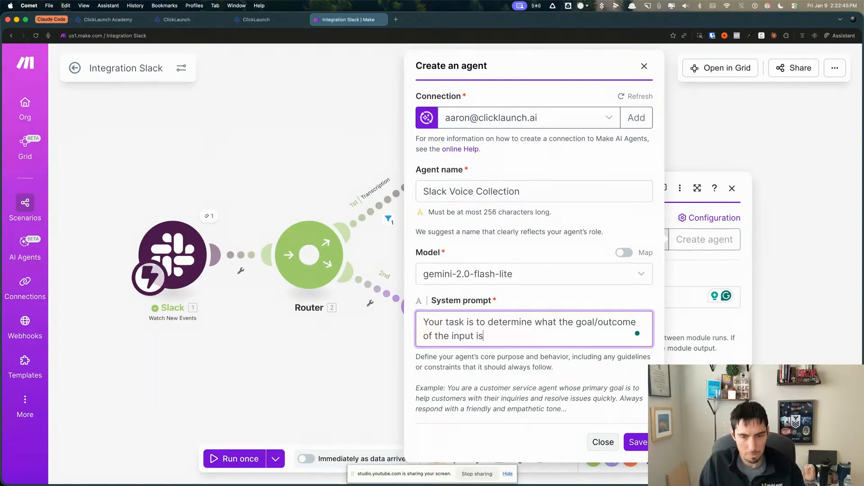
click(635, 442)
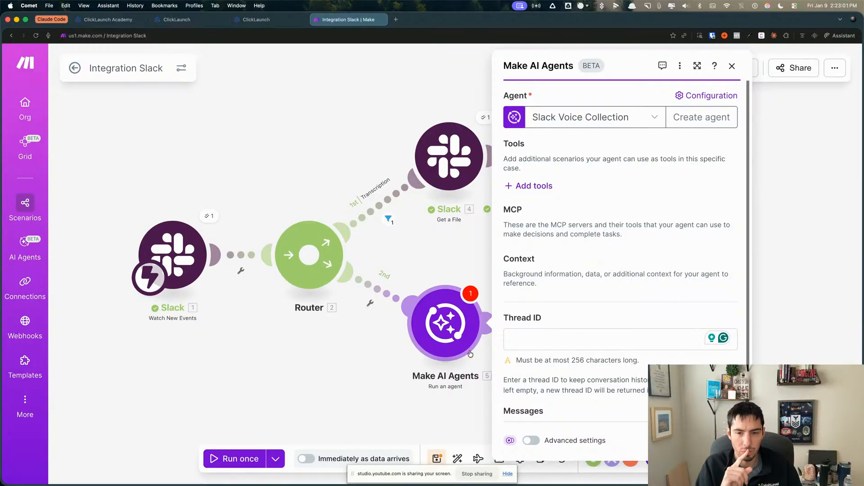
Review the Thread ID and Messages settings of the Run an agent module, and close its settings
scroll(637, 400, down, 1)
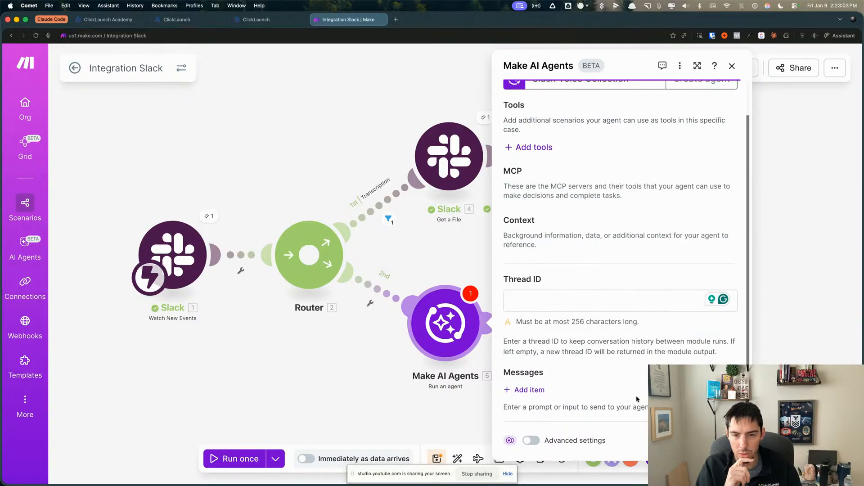
click(579, 304)
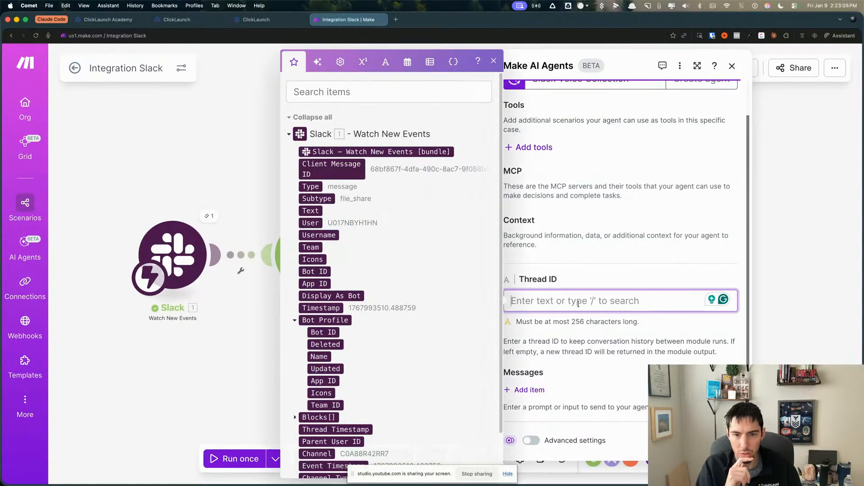
click(573, 340)
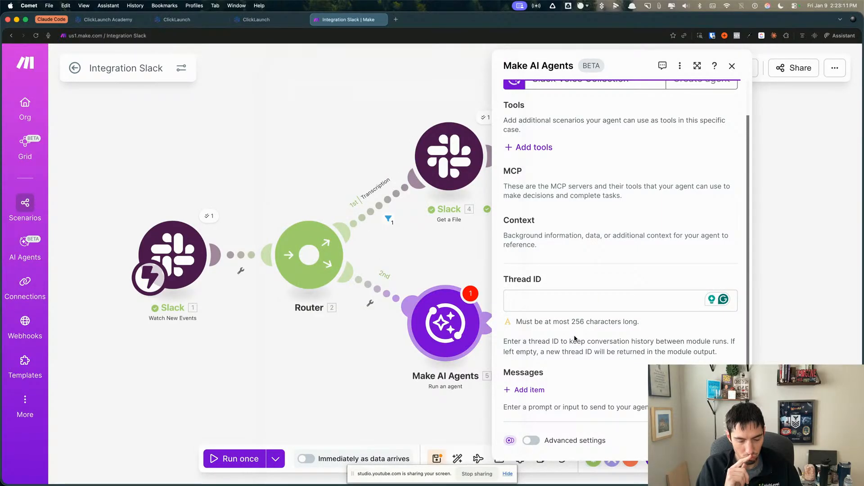
click(426, 382)
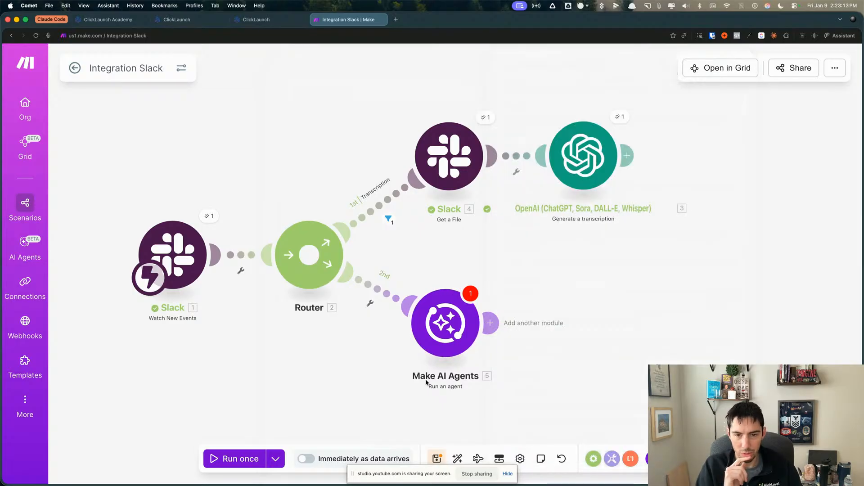
Open the AI Agents page in a new browser tab and switch to it
scroll(425, 340, down, 2)
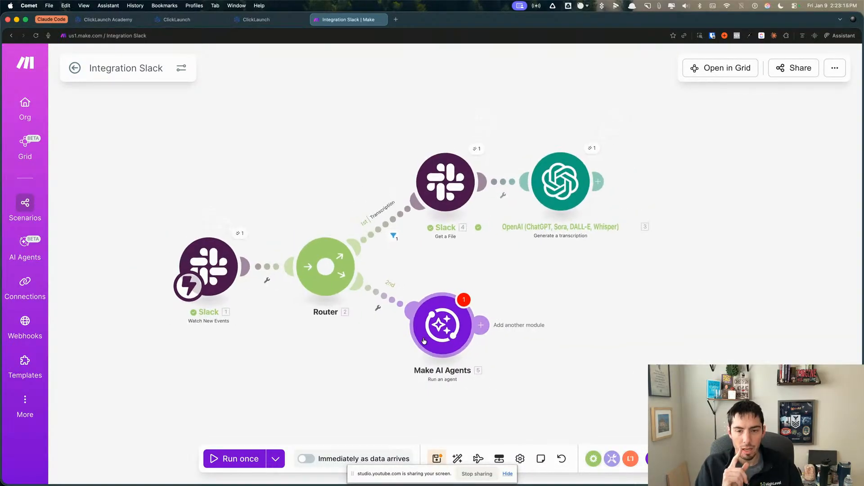
drag(387, 356, 377, 348)
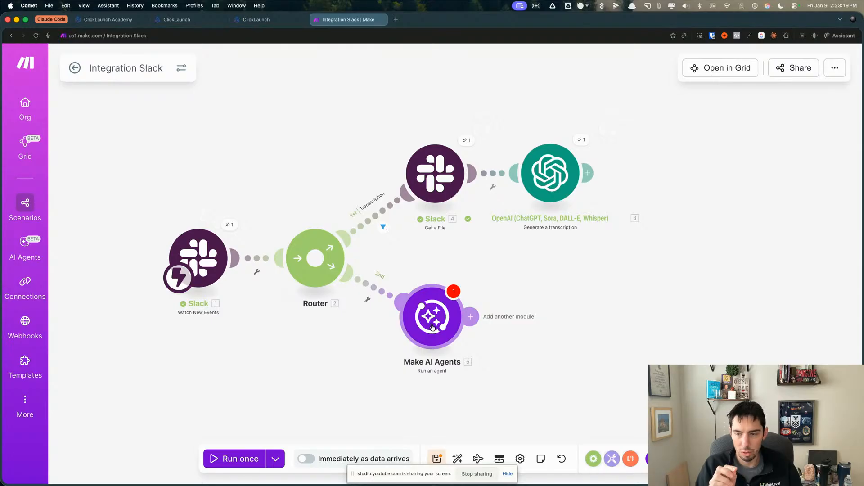
super+click(22, 245)
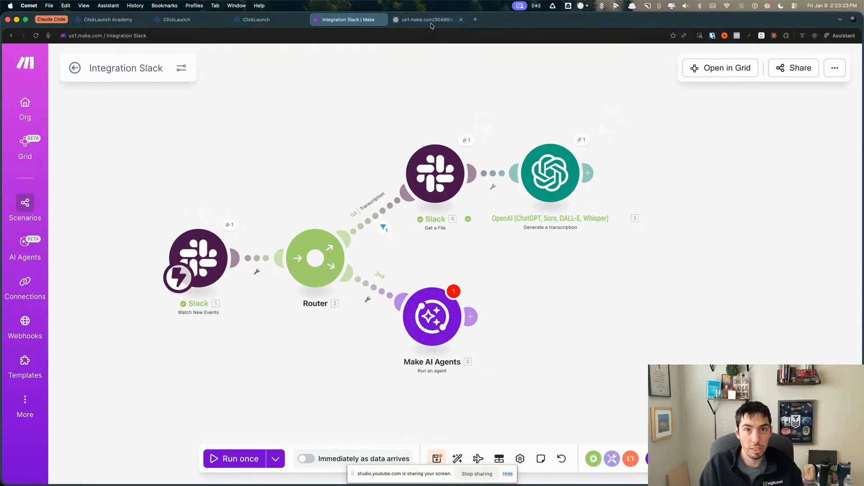
key(ctrl+Tab)
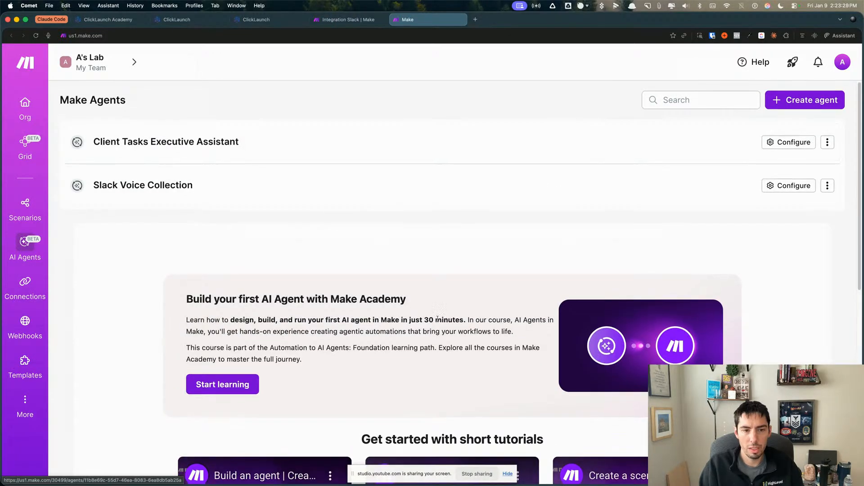
scroll(557, 257, down, 3)
scroll(450, 363, down, 5)
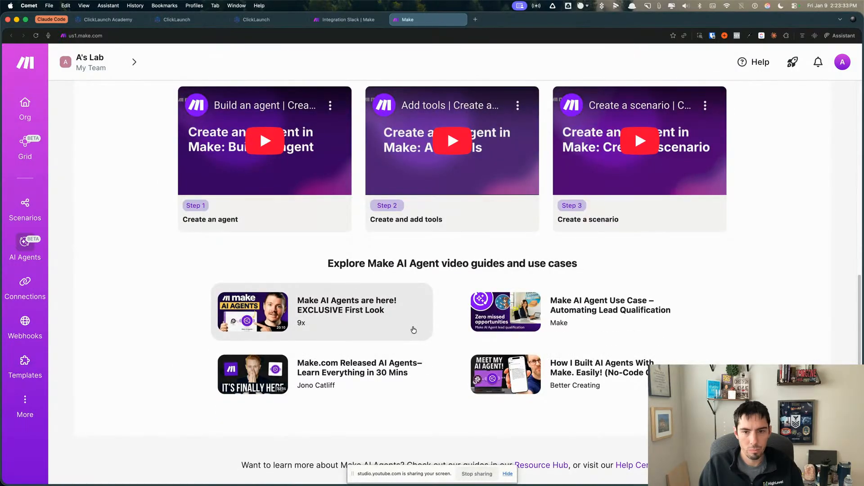
scroll(64, 287, up, 8)
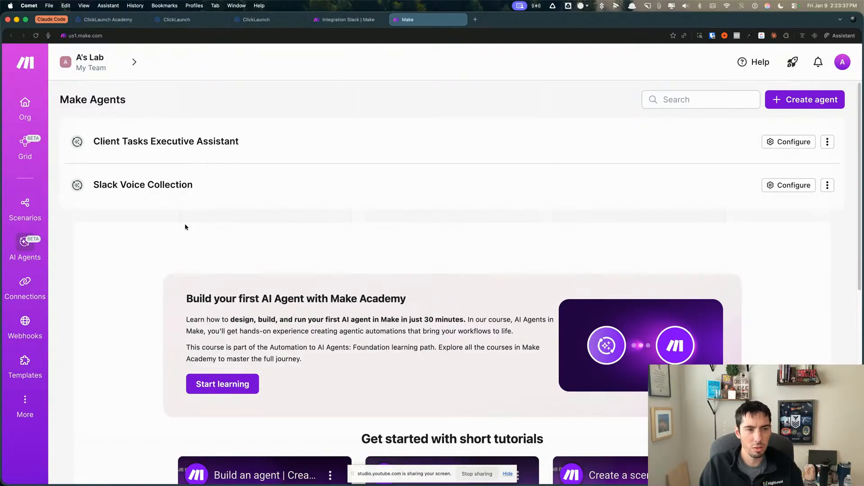
Return to the Integration Slack scenario and delete the Run an agent module from the router's second route
click(351, 20)
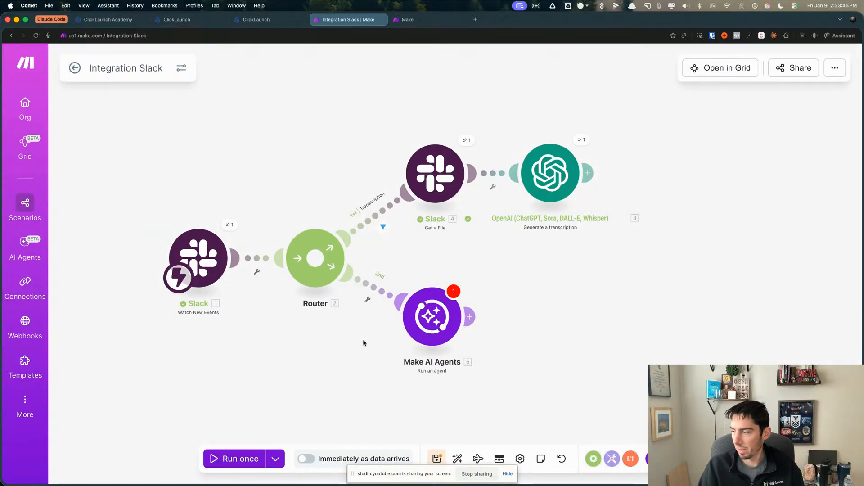
right_click(438, 326)
click(478, 466)
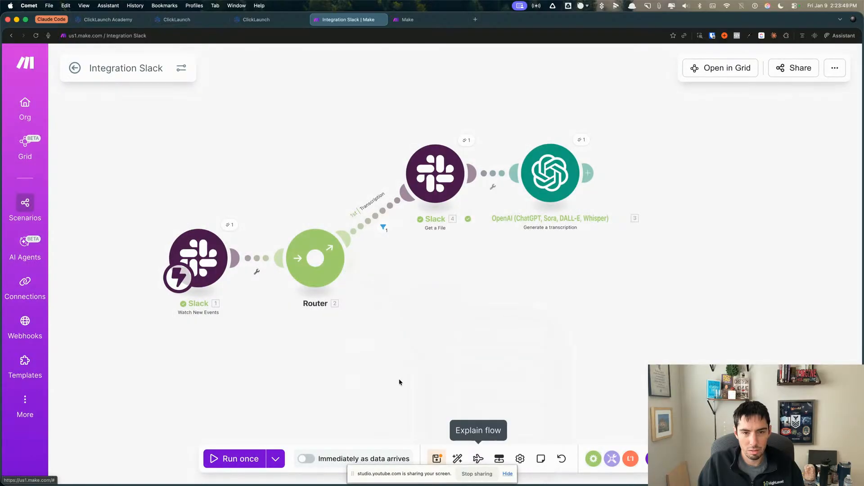
click(592, 458)
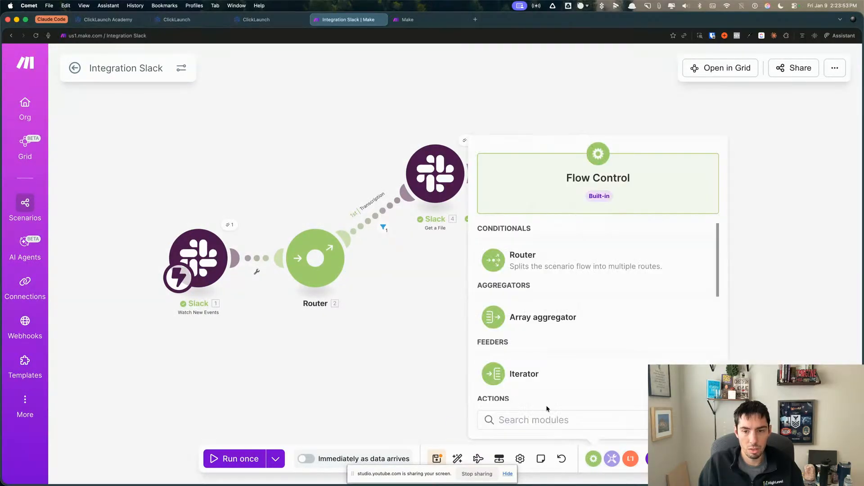
click(445, 397)
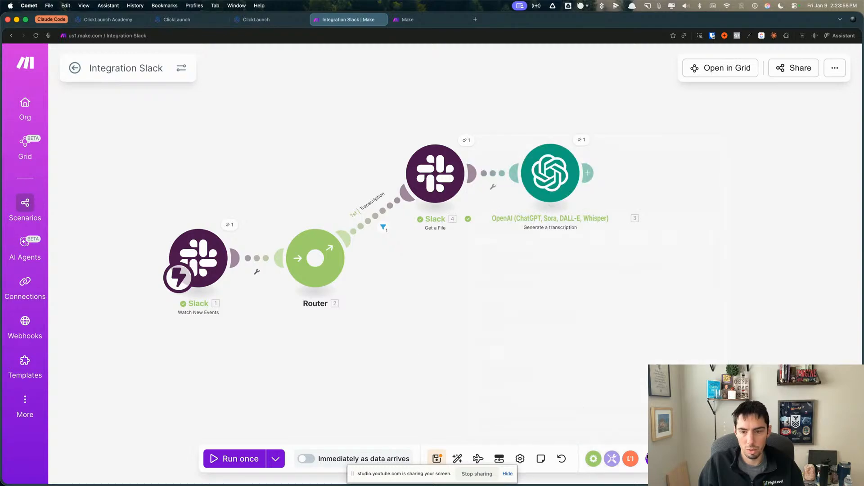
click(657, 459)
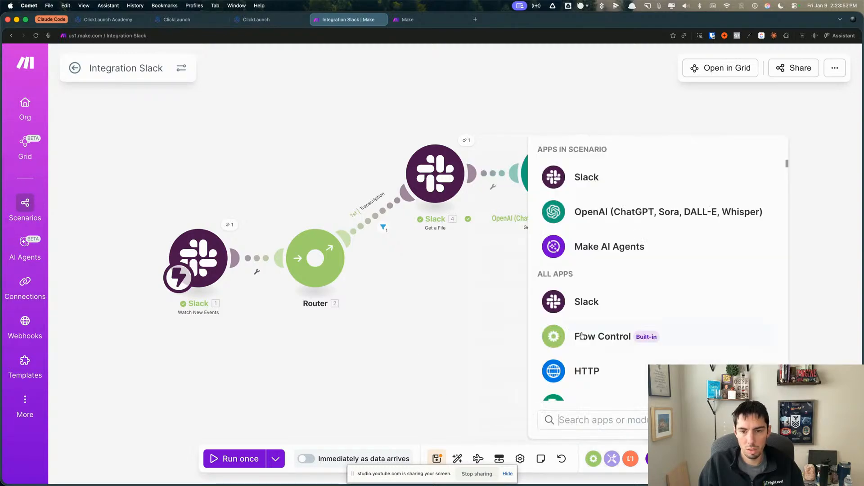
scroll(578, 293, down, 3)
scroll(579, 295, up, 3)
click(557, 215)
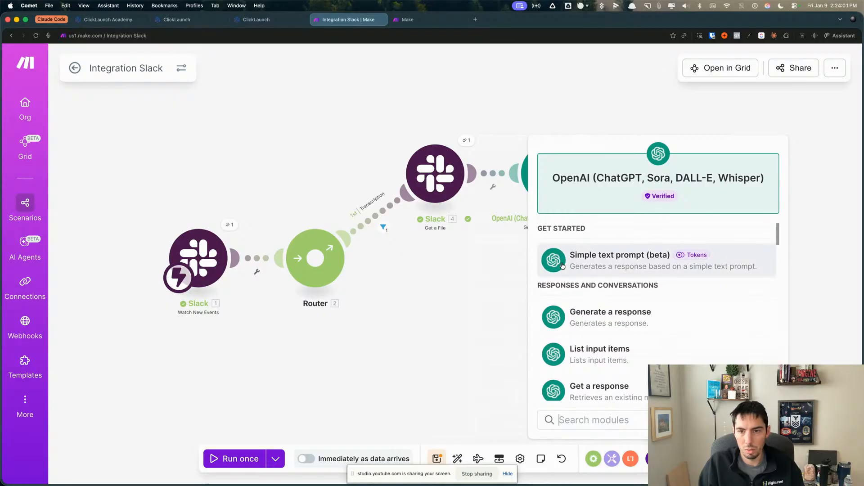
click(447, 318)
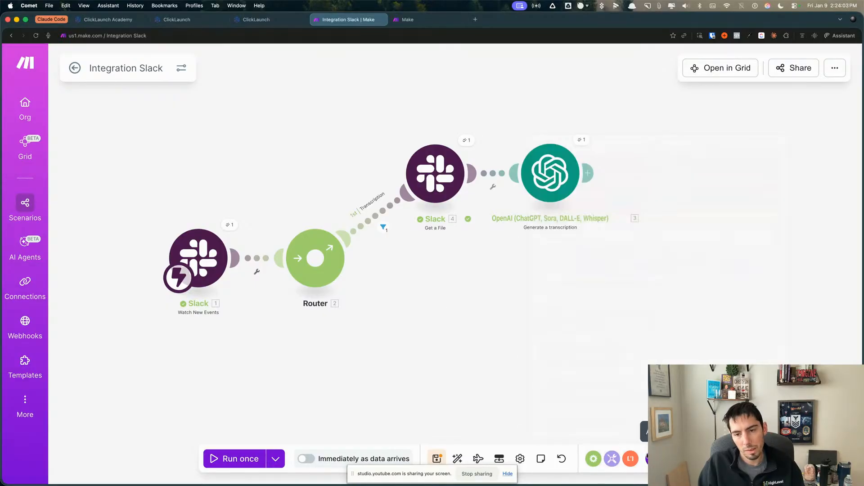
Add the Make AI Toolkit Categorize text module to the scenario as the router's second route
click(587, 173)
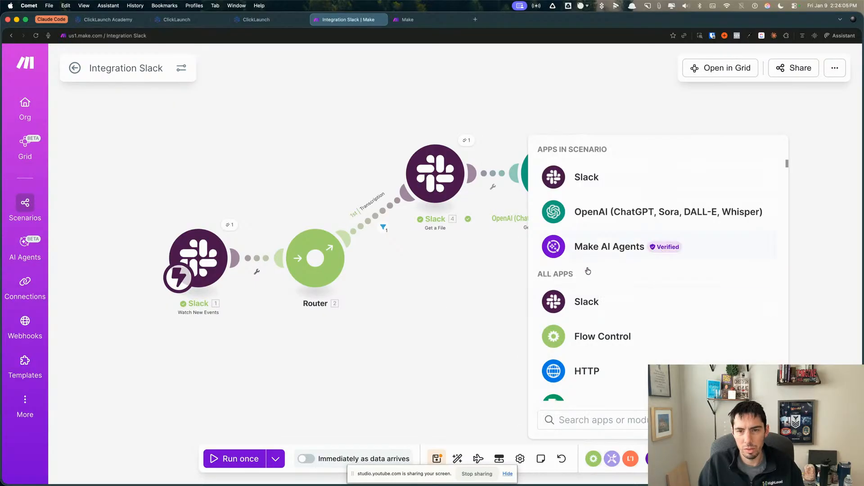
text(make)
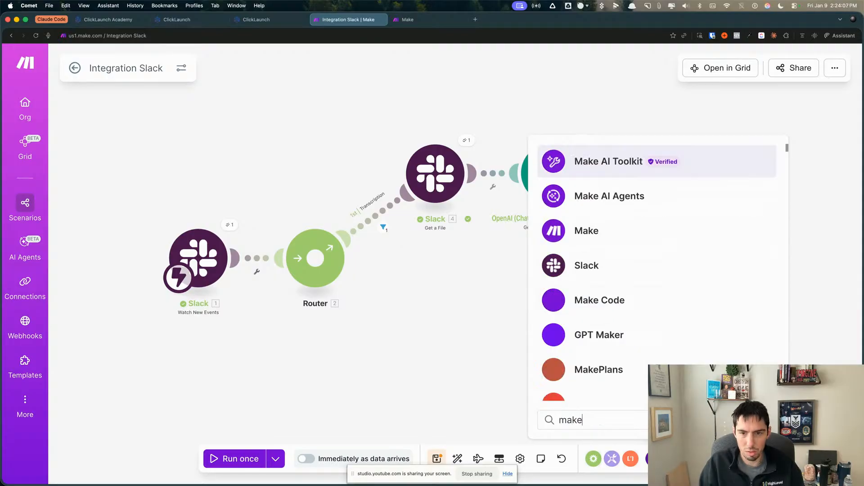
click(593, 166)
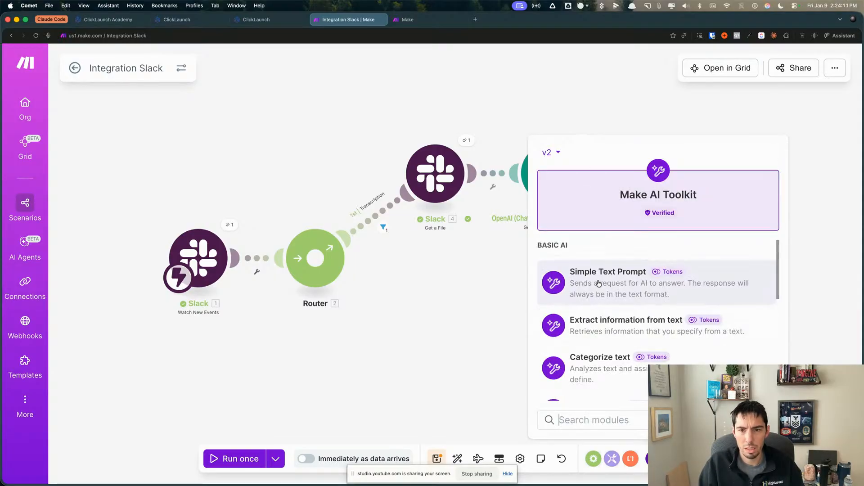
scroll(609, 333, down, 3)
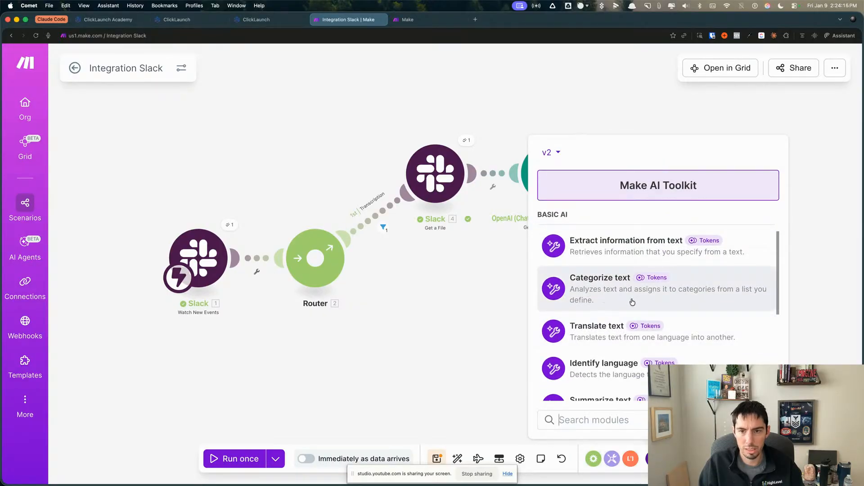
click(567, 292)
drag(567, 292, 447, 323)
Set the Categorize text module's model to gemini-2.0-flash-lite and map the Slack event's Text as the text to categorize
click(442, 319)
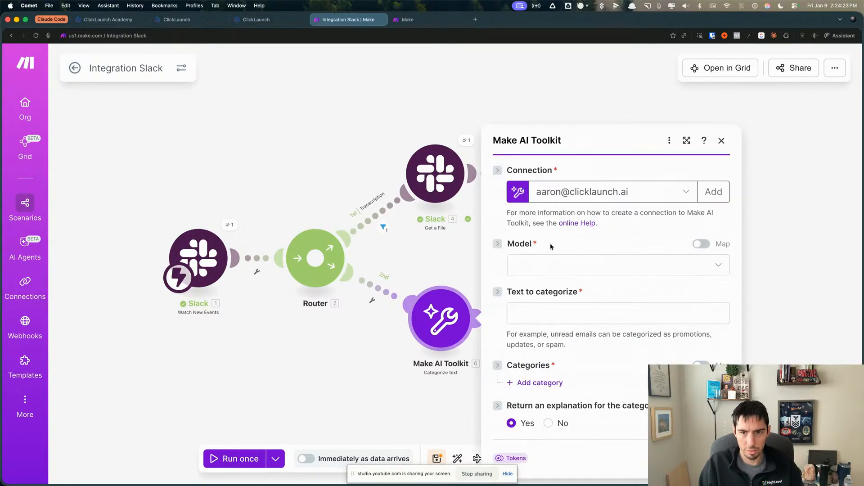
click(529, 266)
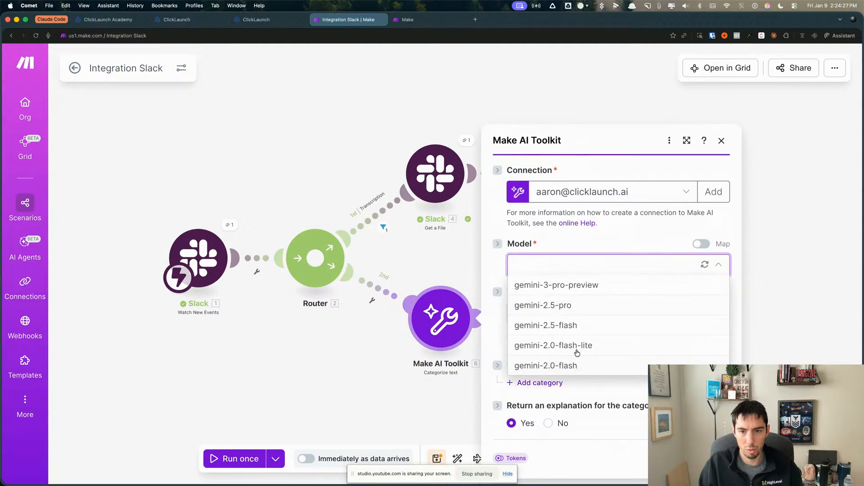
click(576, 346)
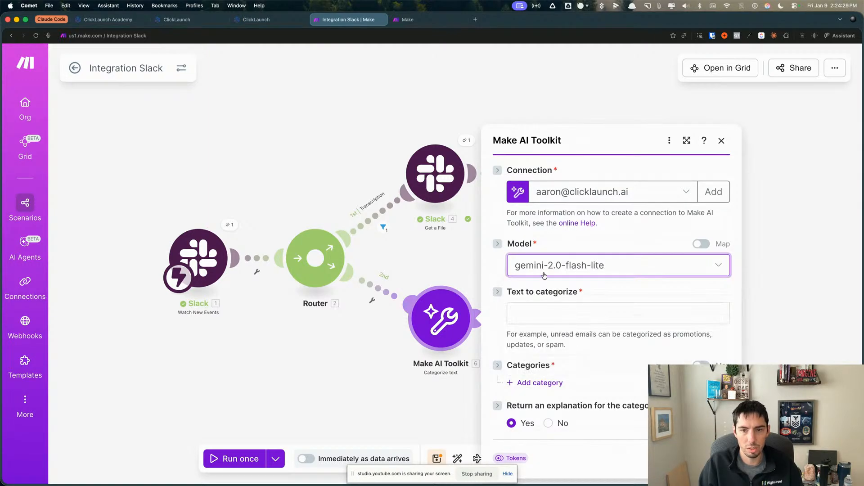
click(538, 316)
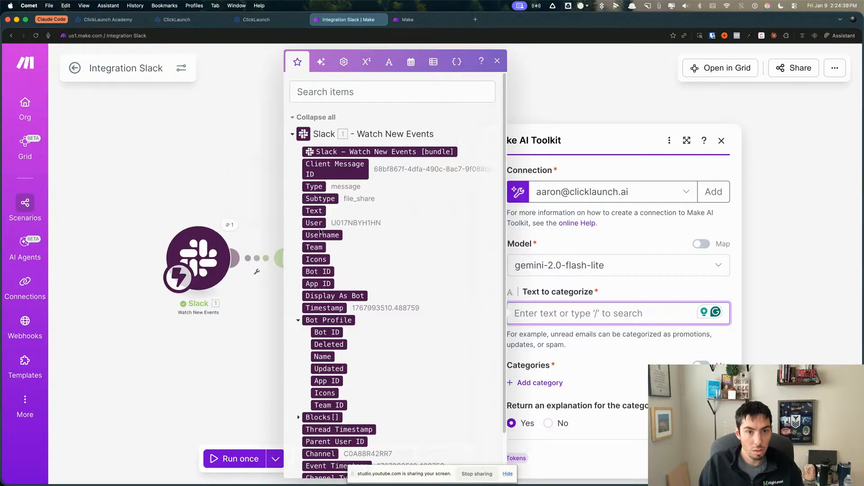
scroll(342, 332, down, 2)
scroll(343, 334, up, 2)
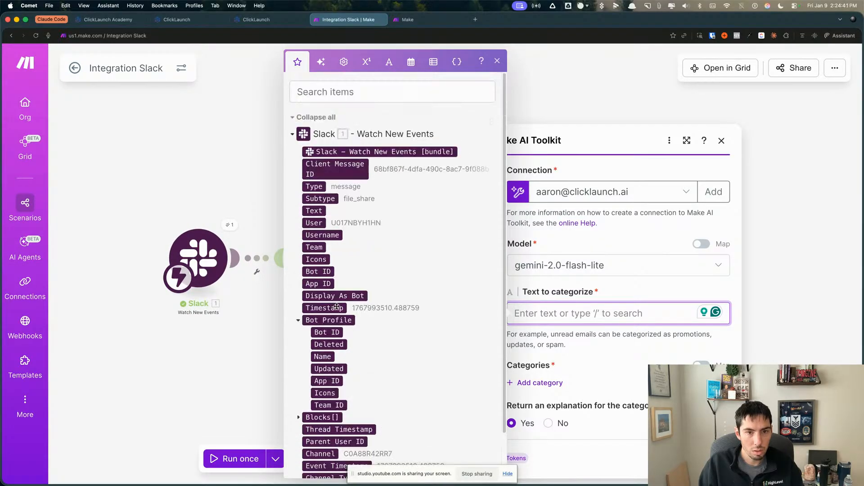
click(314, 210)
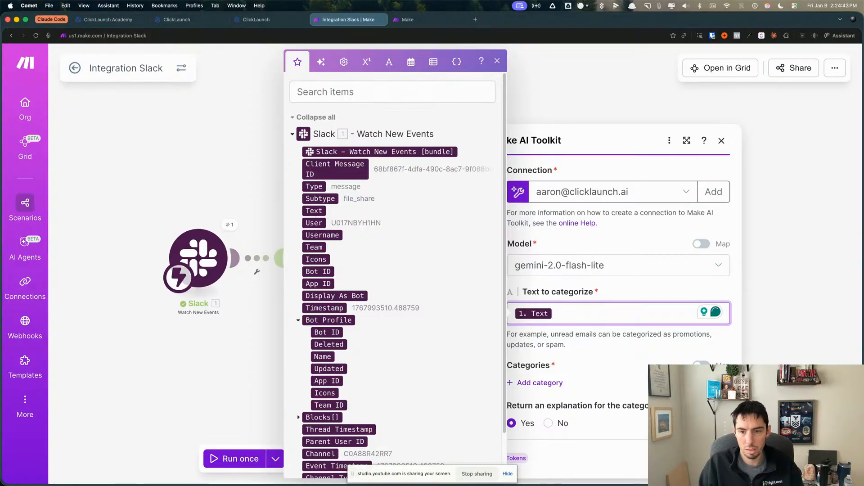
Add a first category entry to the Categorize text module
click(627, 423)
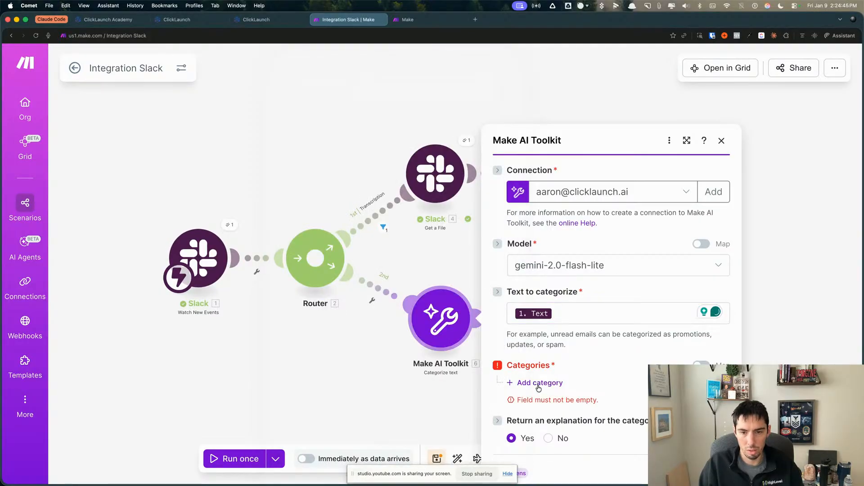
click(524, 389)
click(589, 346)
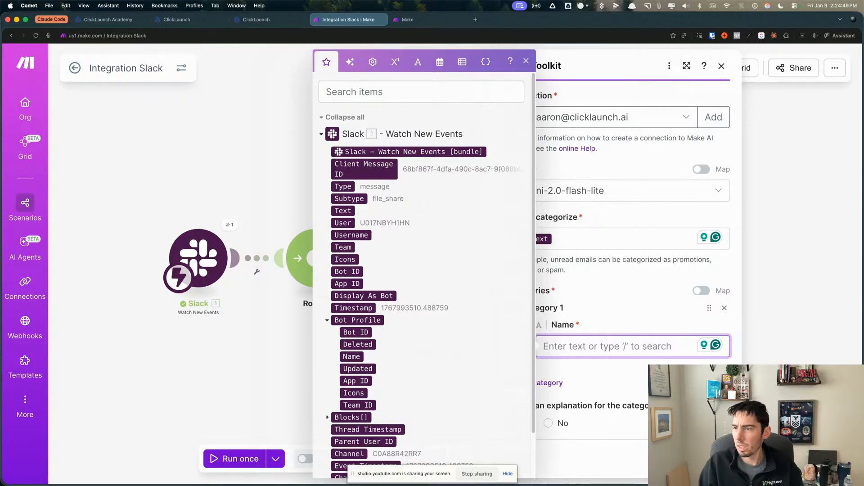
key(super+Tab)
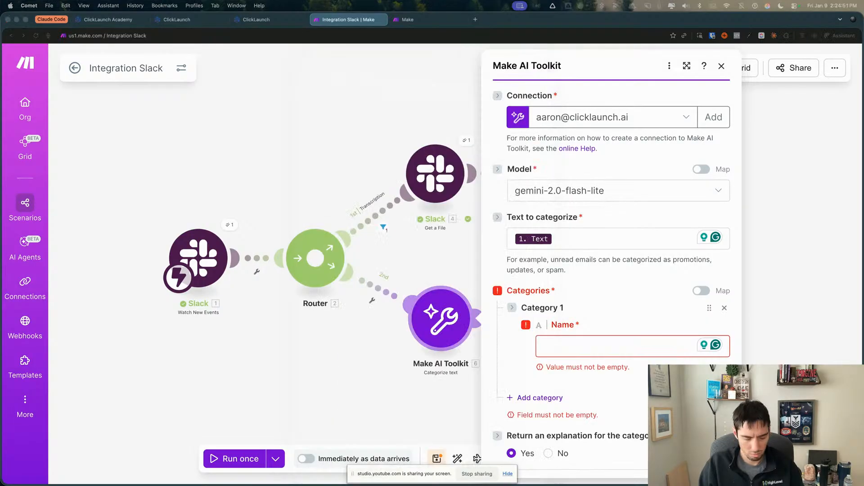
key(super+Tab)
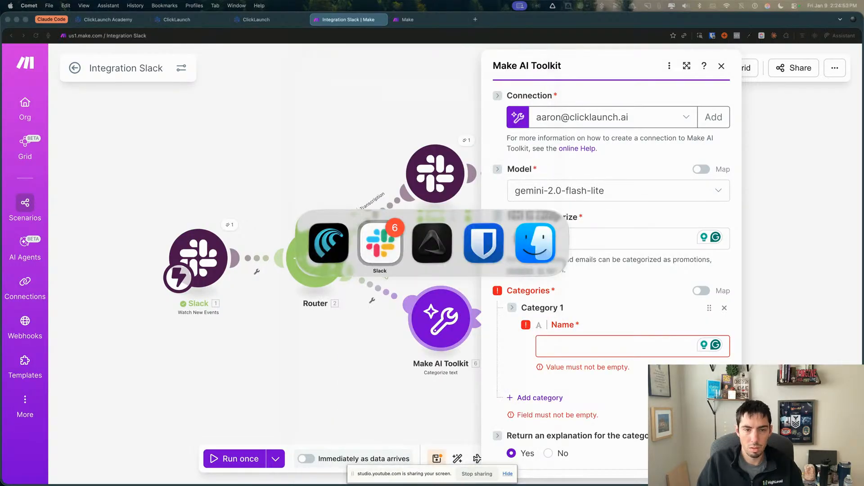
key(super+shift+Tab)
key(ctrl+Up)
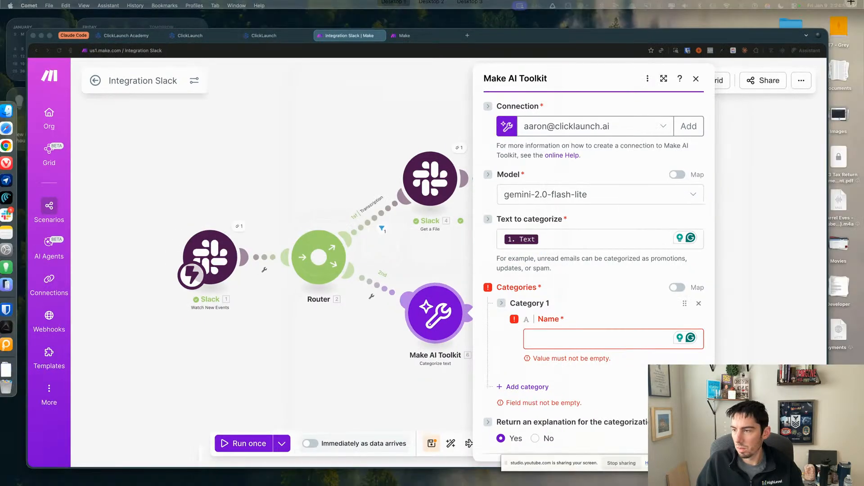
key(ctrl+Up)
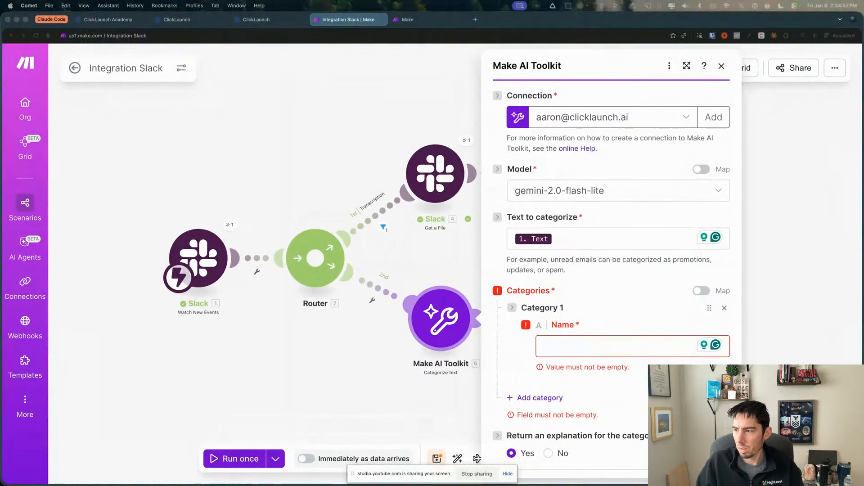
Name the first category "Social Media" and add a second category named "Email"
click(565, 347)
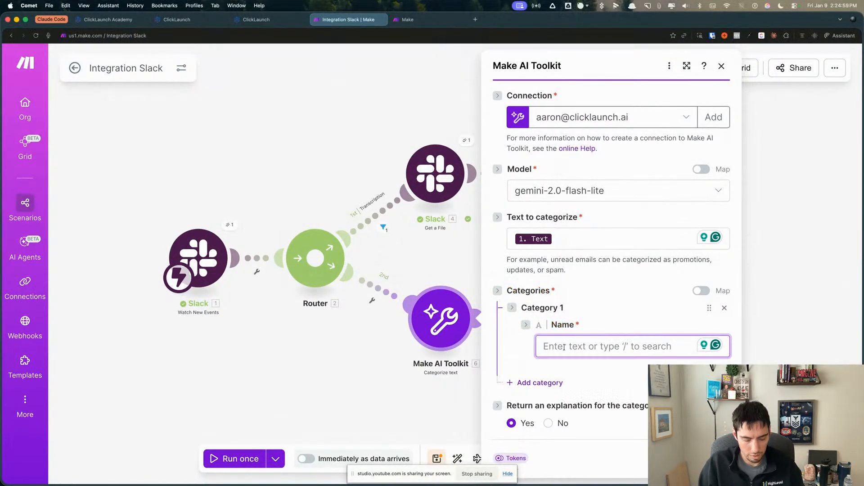
text(Social Media)
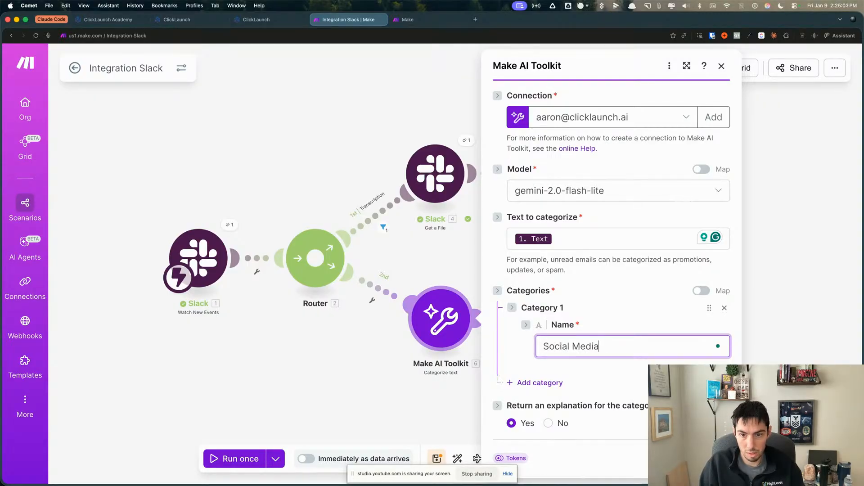
click(540, 383)
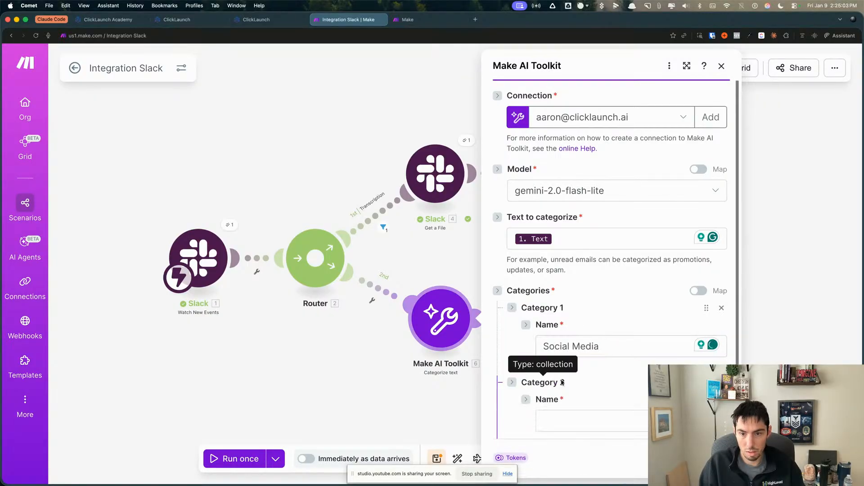
click(559, 417)
scroll(560, 414, down, 3)
text(Email)
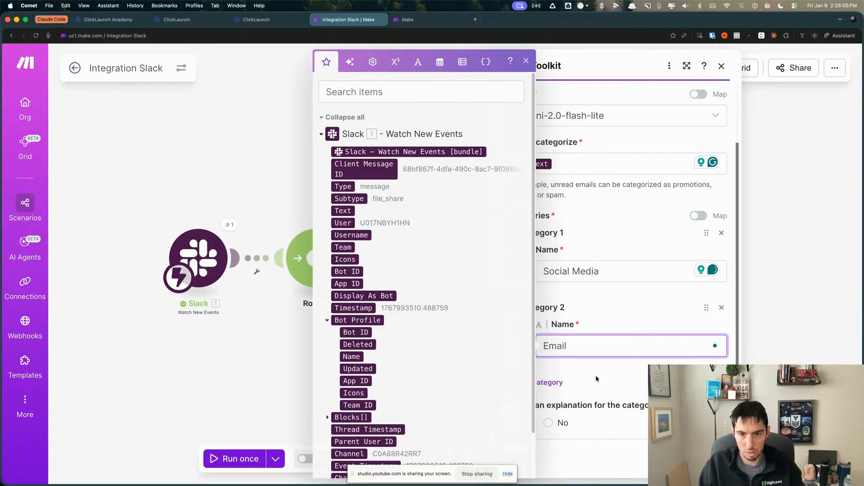
Add a third category named "Idea / Brain Dump"
click(551, 383)
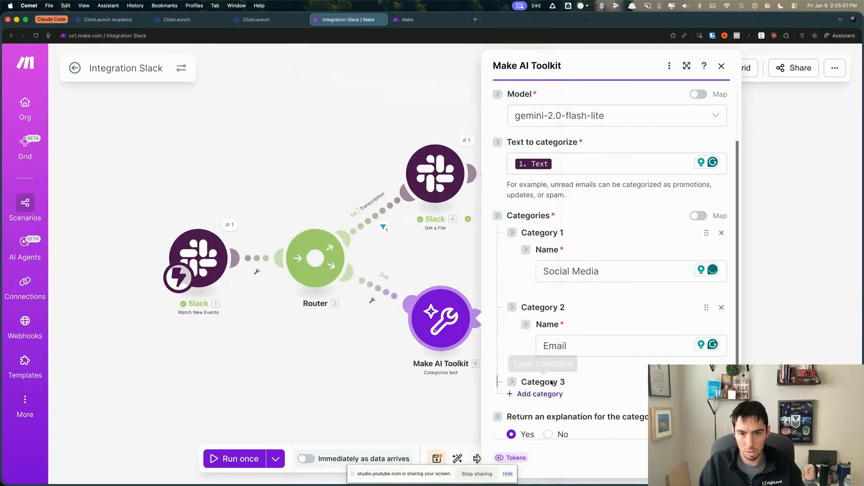
scroll(582, 380, down, 3)
click(555, 346)
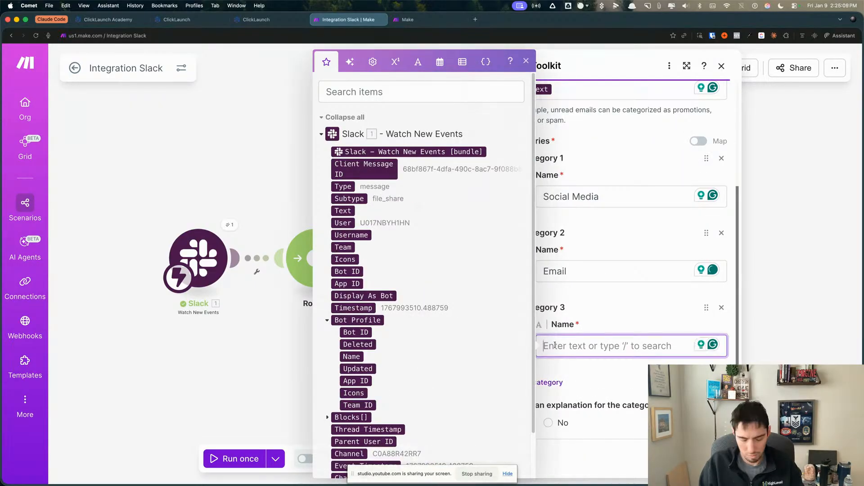
text(Idea )
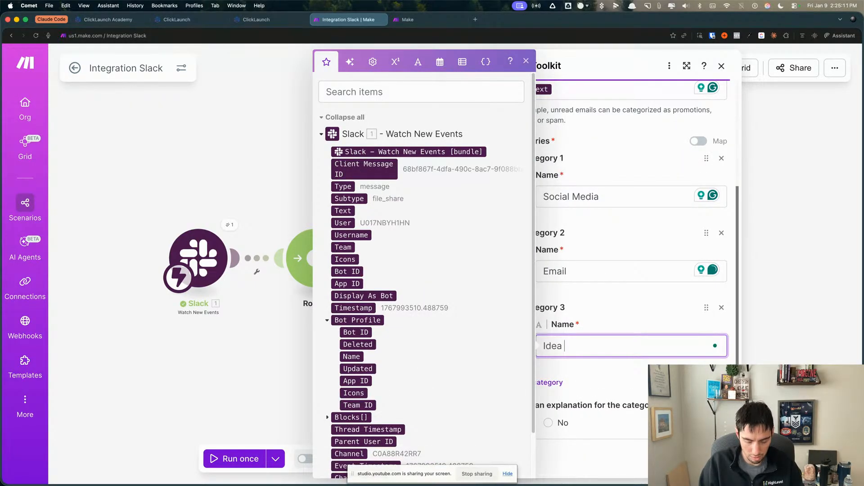
text(/ Bran)
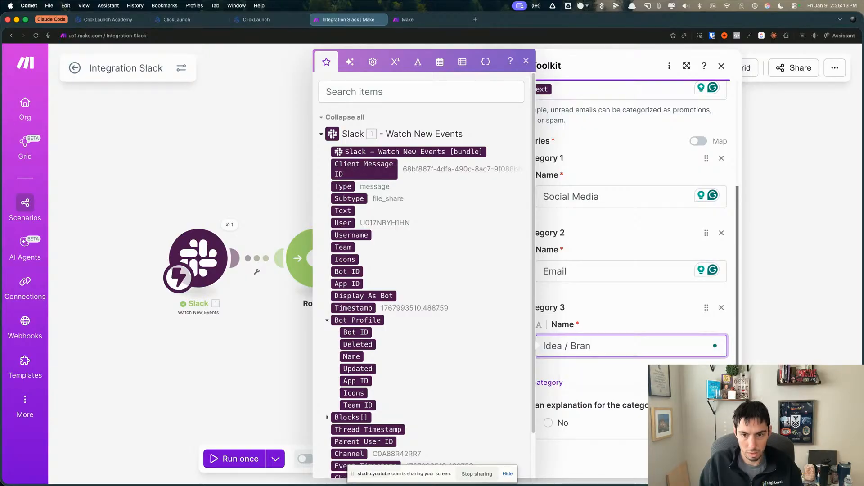
key(BackSpace)
text(in Ducm)
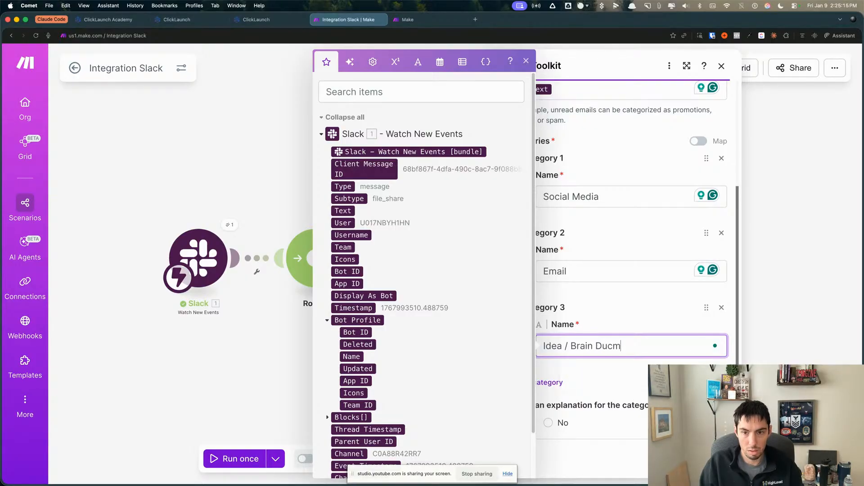
key(BackSpace)
key(BackSpace)
text(mp)
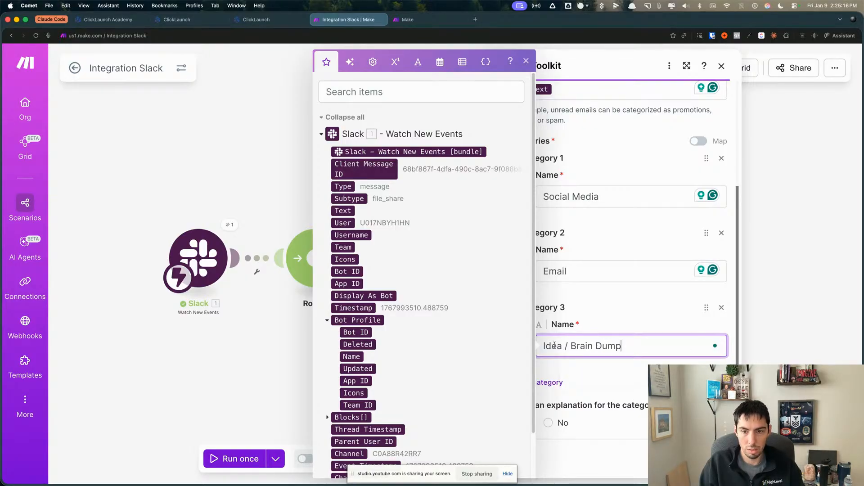
Add a fourth category named "Research" to the Categorize text module
click(548, 382)
click(565, 351)
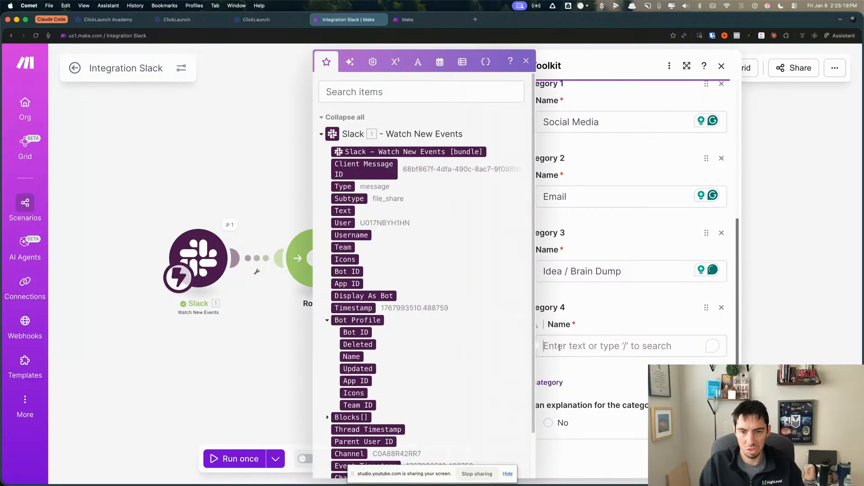
text(Research)
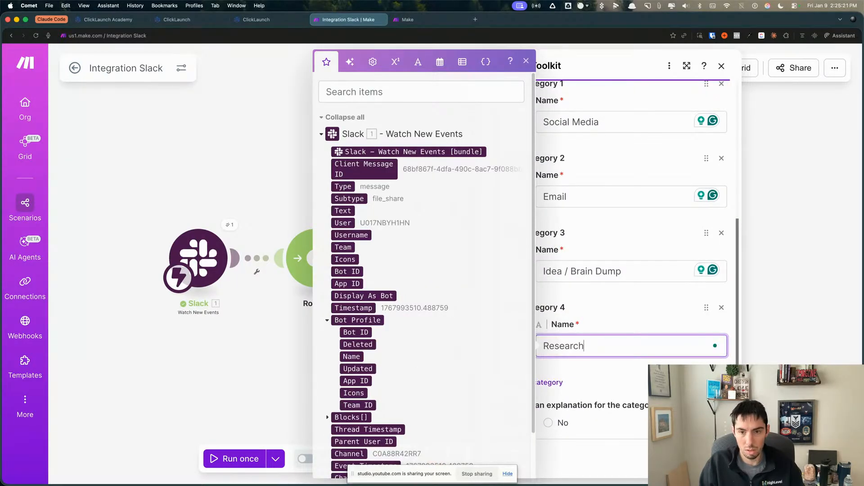
Set the Categorize text module to return no explanation for the category, then save the module and the scenario
click(565, 382)
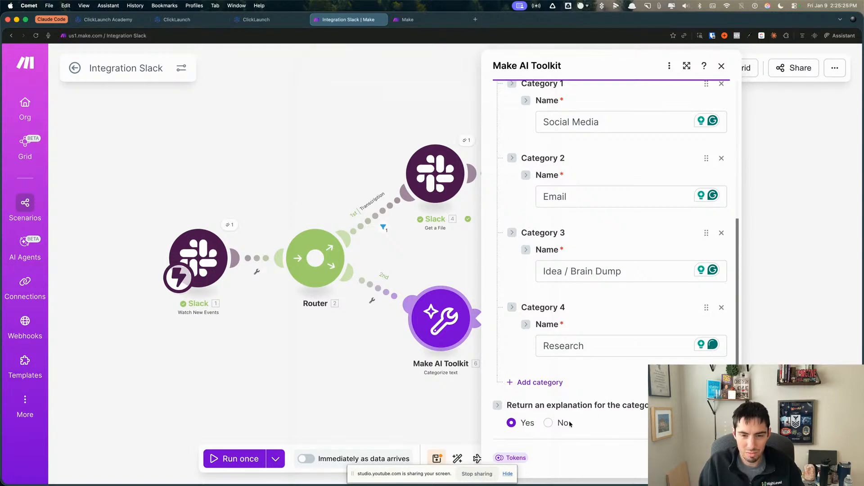
scroll(582, 357, up, 6)
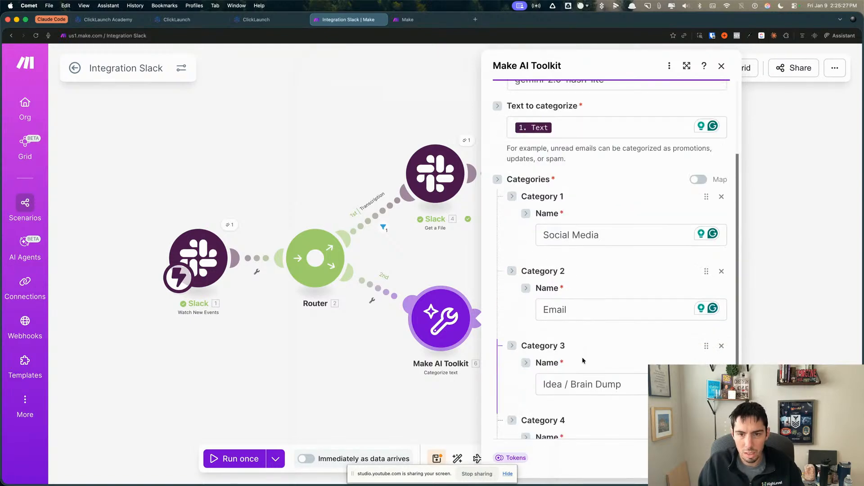
scroll(606, 296, down, 5)
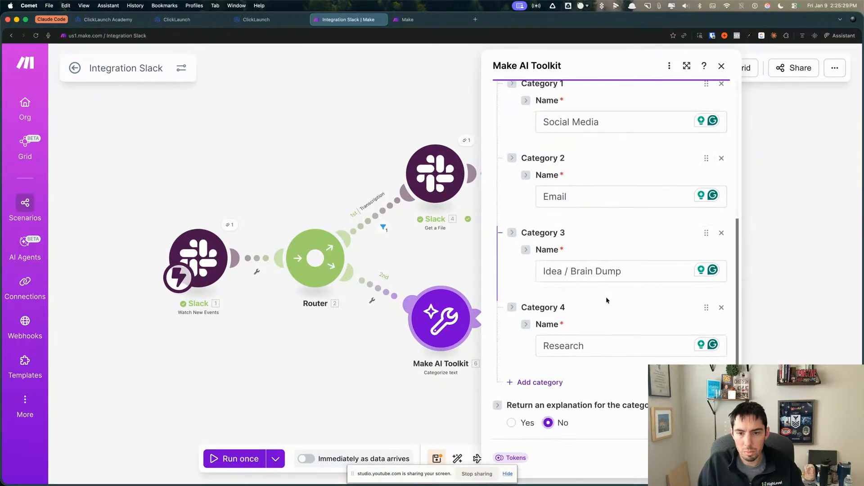
click(448, 392)
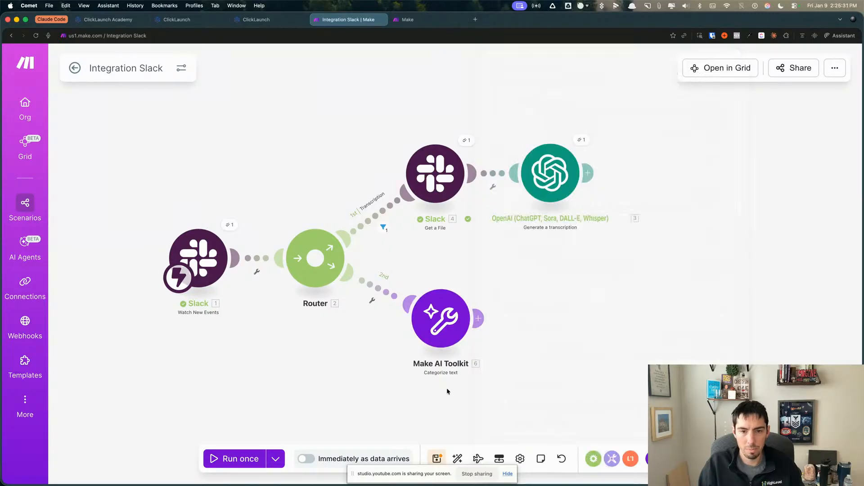
click(436, 458)
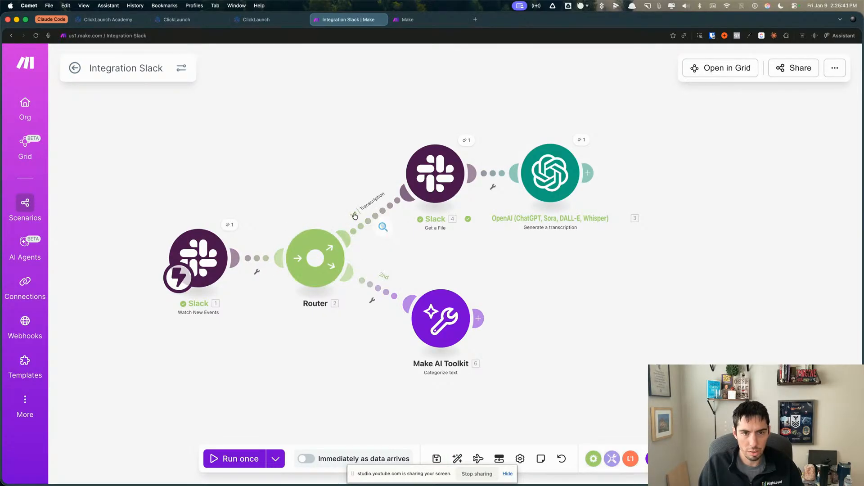
scroll(355, 216, up, 3)
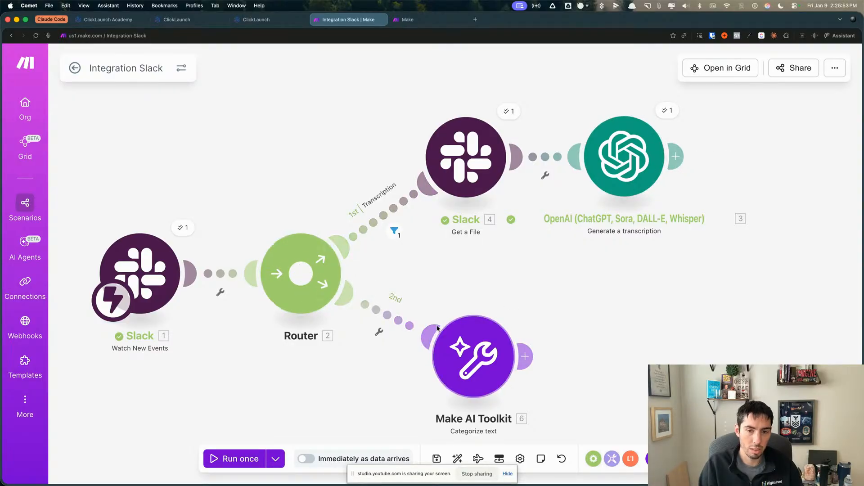
click(485, 354)
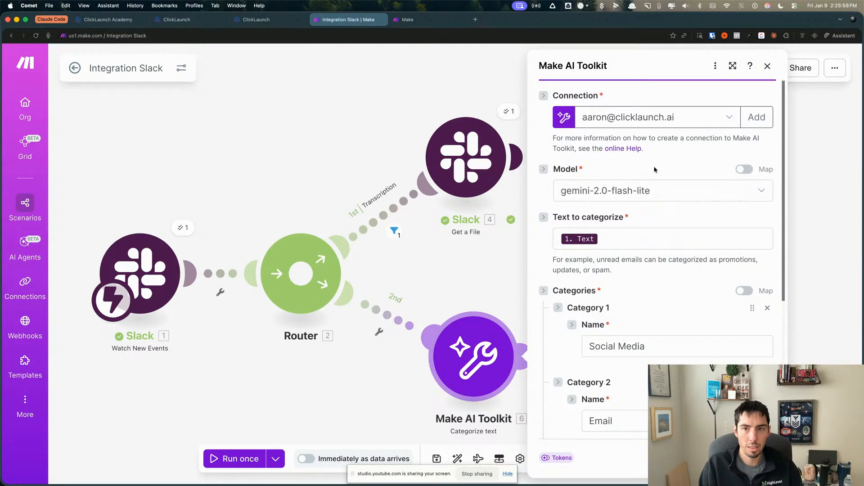
click(663, 352)
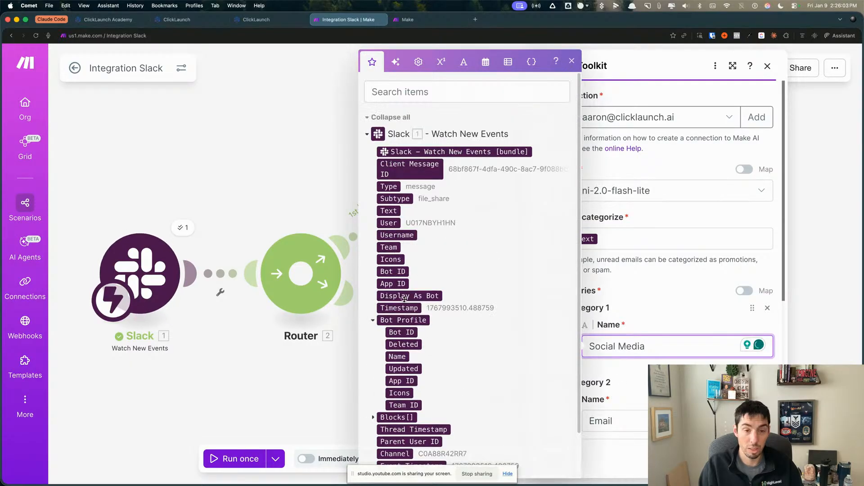
click(304, 407)
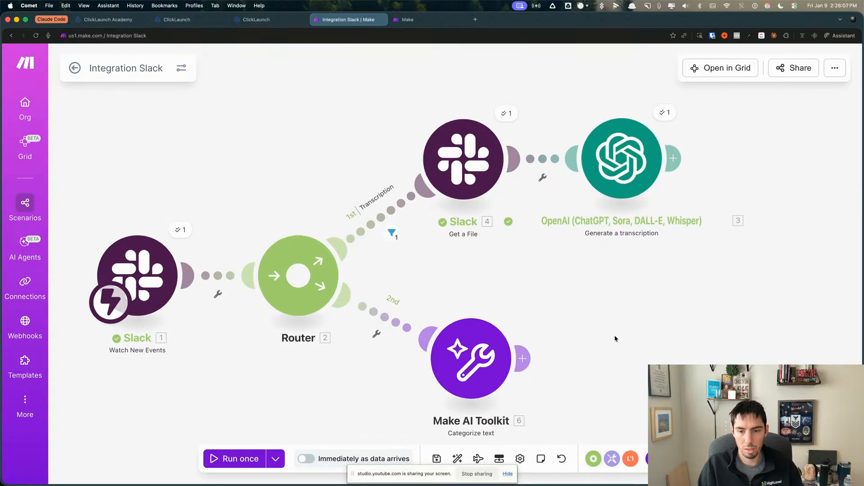
Add a Tools Set multiple variables module after the OpenAI Generate a transcription module
click(613, 458)
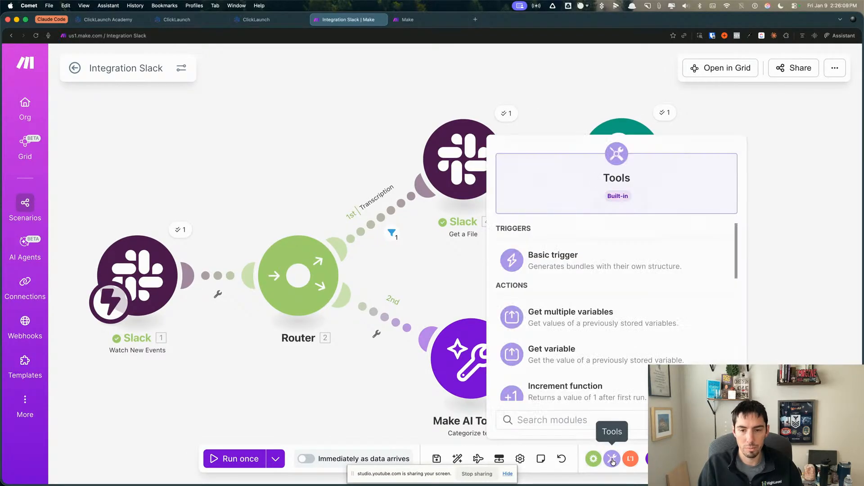
scroll(549, 360, down, 5)
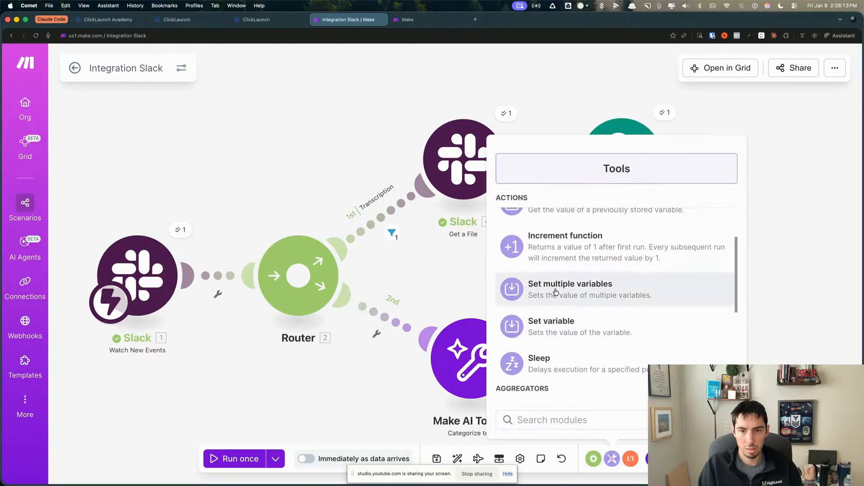
click(515, 289)
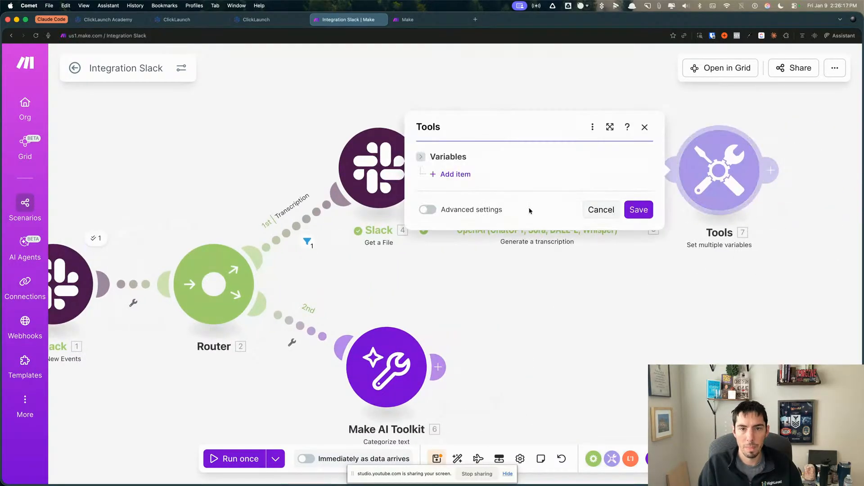
Add a variable named "Transcription" with the OpenAI transcription's Text mapped as its value, and save the module
click(452, 174)
click(504, 147)
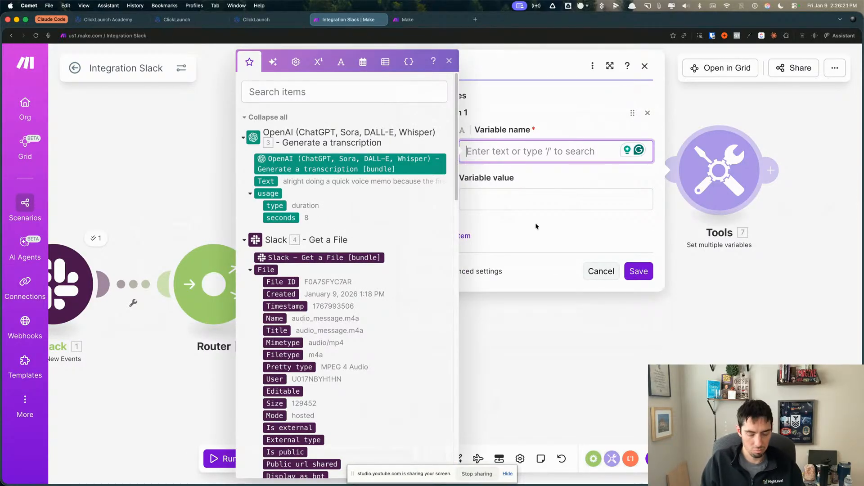
text(Tr)
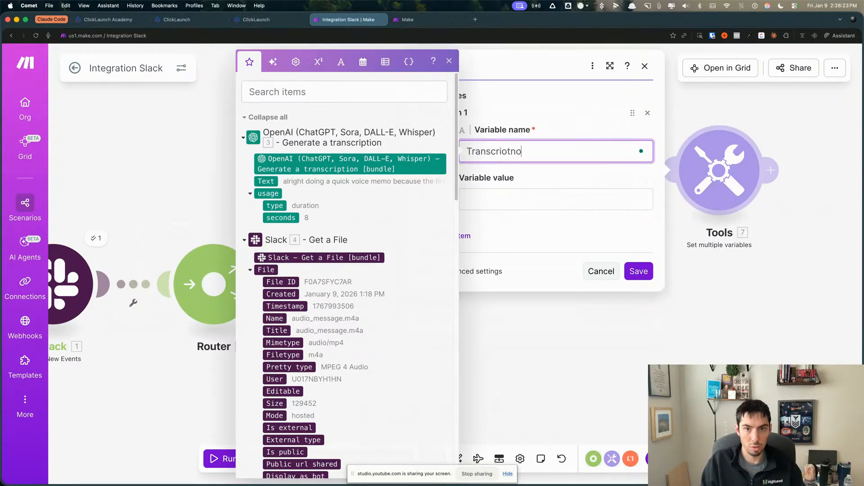
text(anscripti)
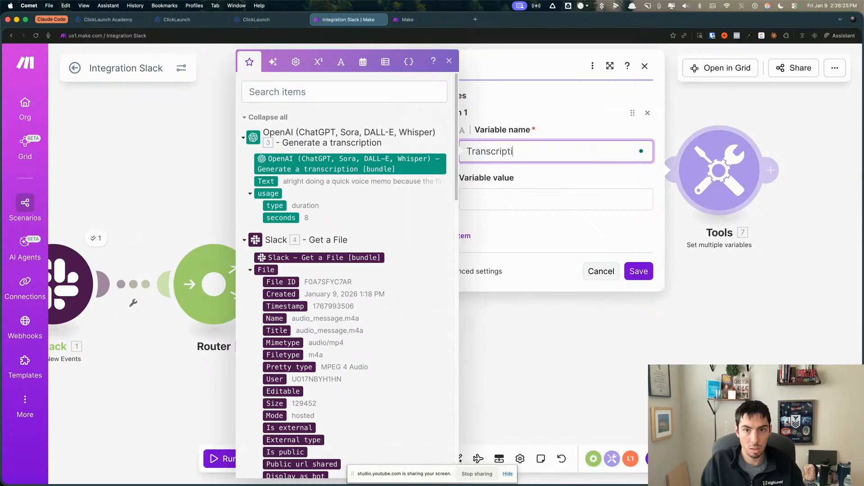
text(on)
key(Tab)
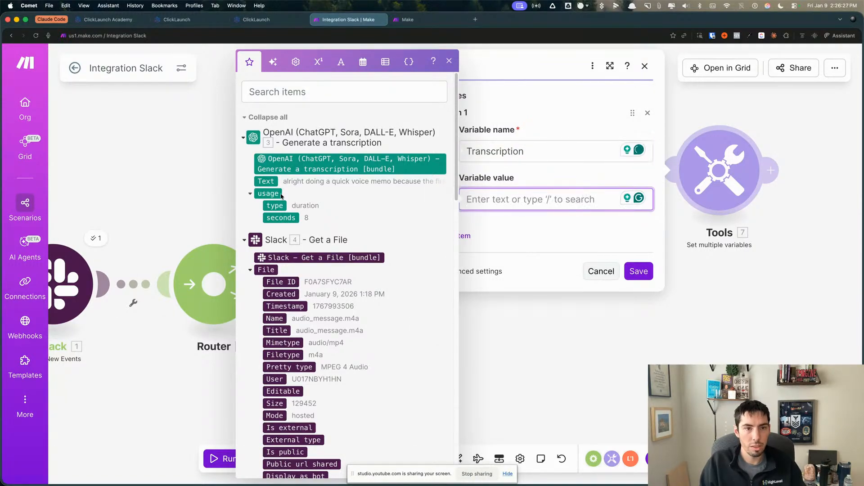
click(265, 182)
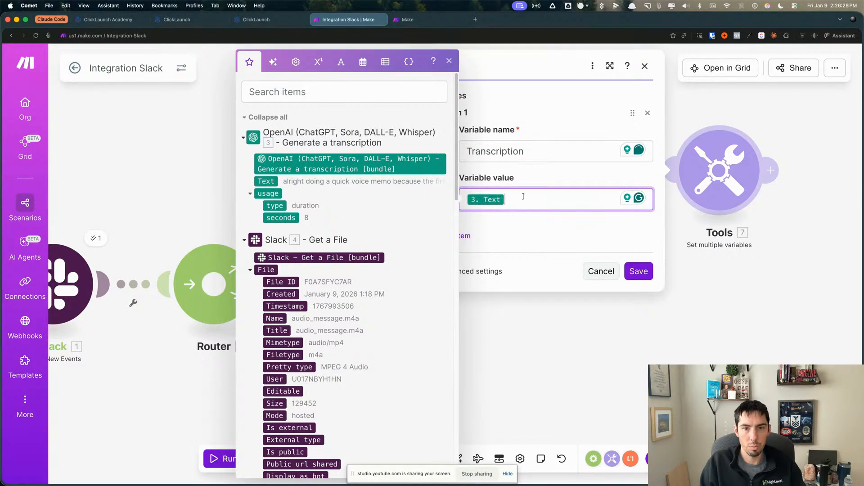
click(567, 258)
click(642, 279)
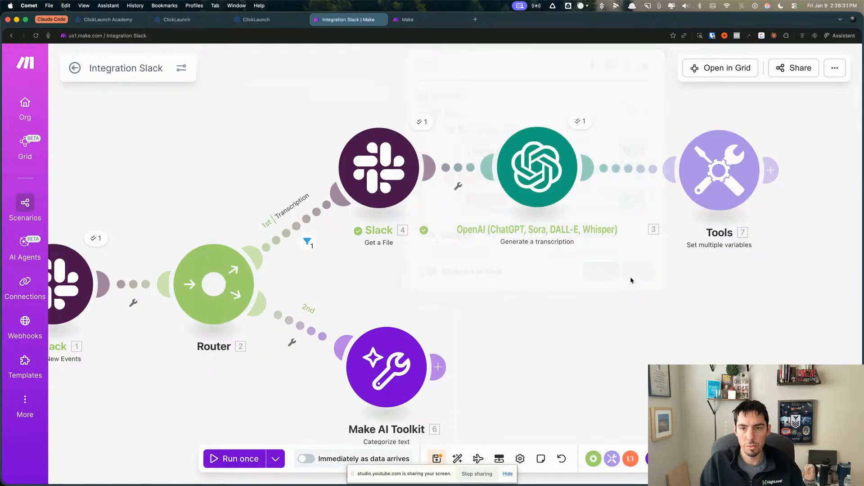
Copy the variable name "Transcription" from the Set multiple variables module and close its settings
click(718, 175)
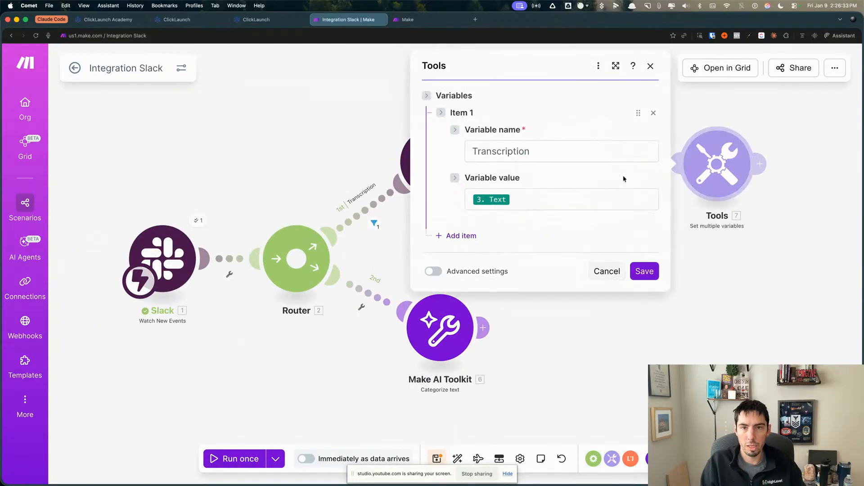
double_click(493, 150)
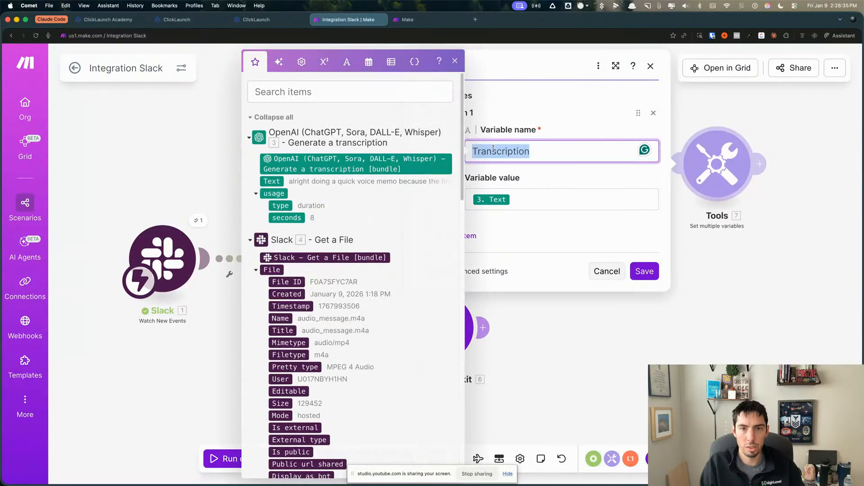
click(641, 279)
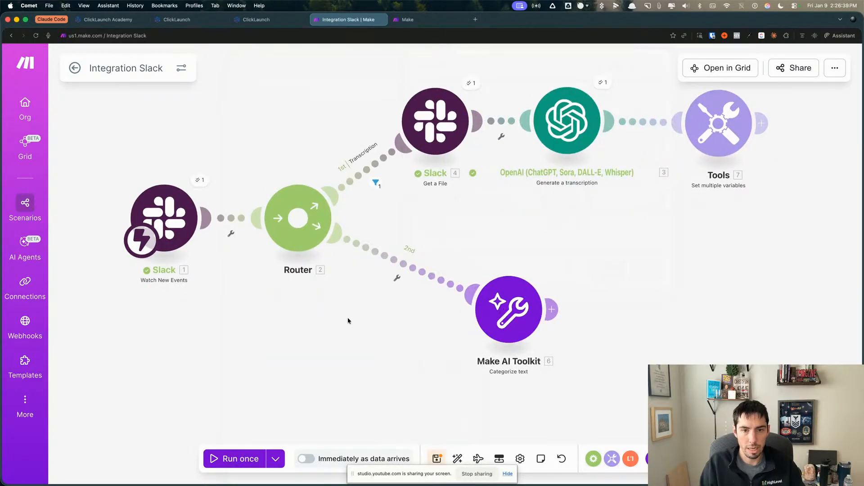
Insert an empty module on the second route between the Router and the Categorize text module, placed closer to the Router
click(392, 264)
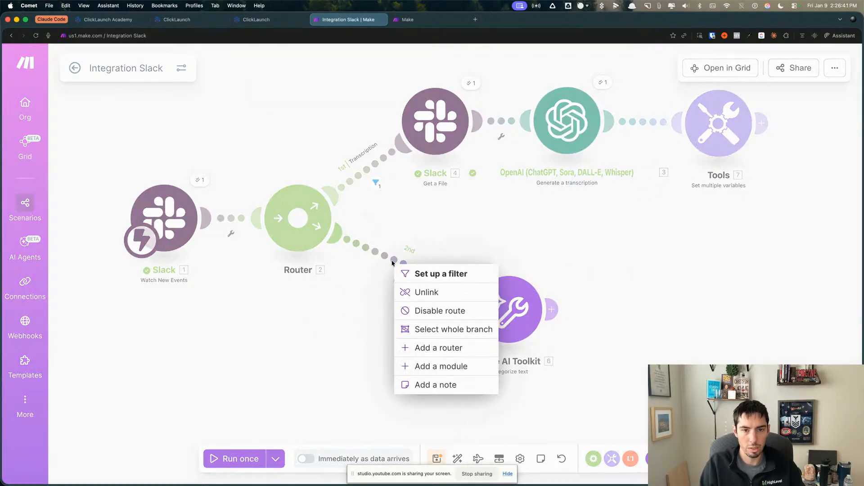
click(419, 366)
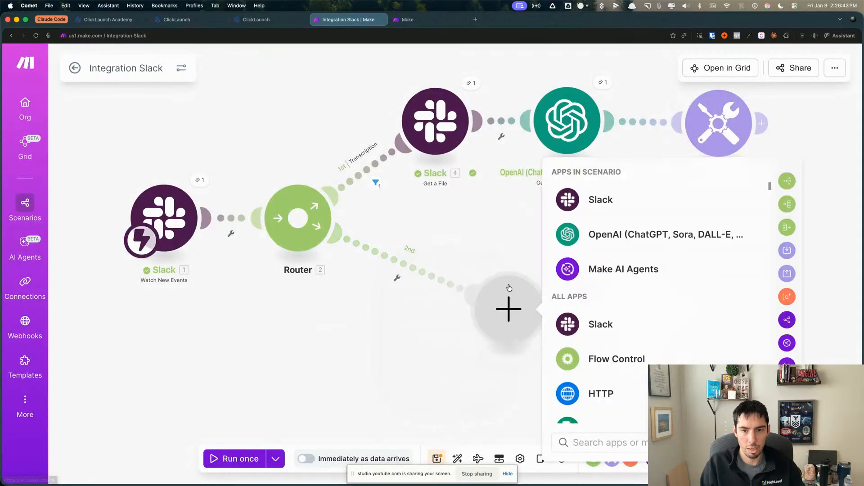
drag(496, 327, 395, 295)
click(379, 342)
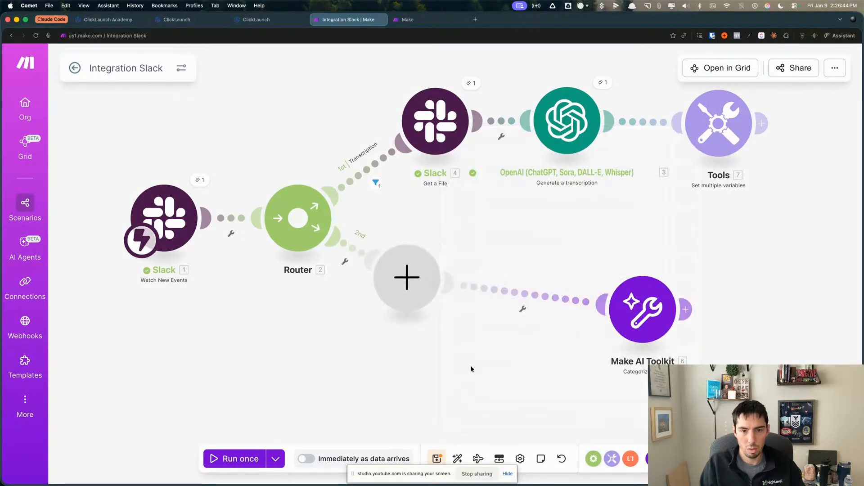
Turn the empty module on the second route into a Tools Get multiple variables module
click(402, 287)
text(tool)
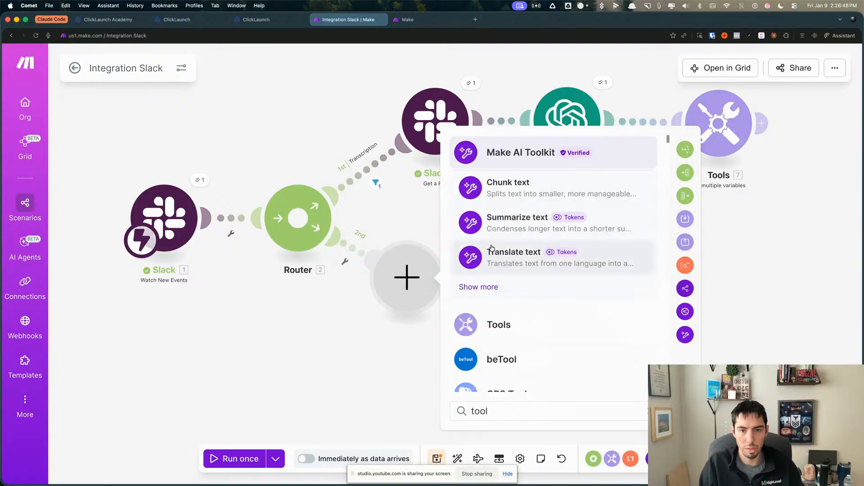
click(495, 325)
scroll(539, 310, down, 3)
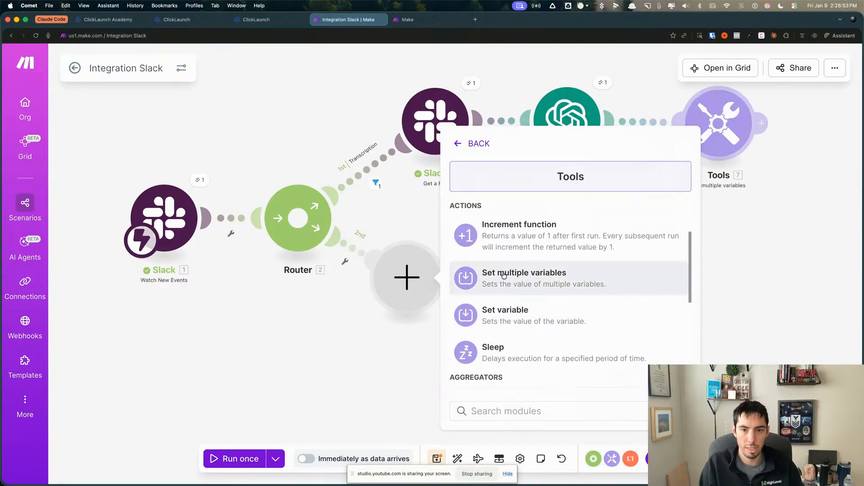
scroll(490, 320, up, 5)
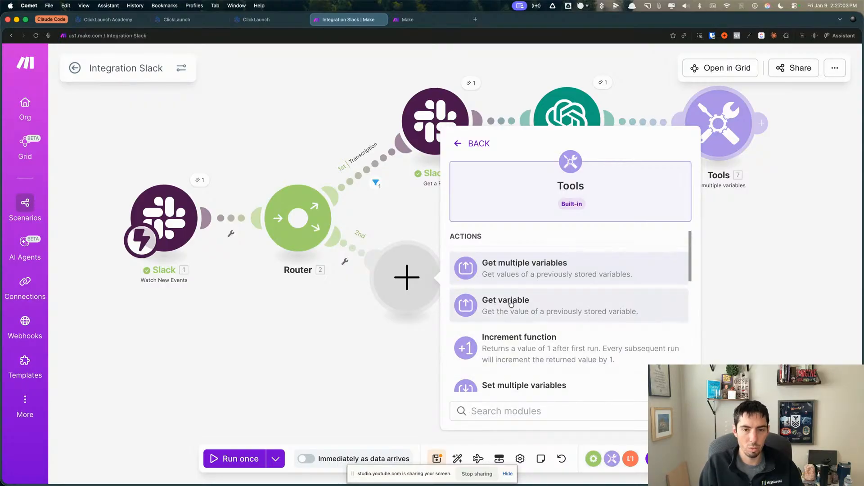
scroll(510, 308, down, 3)
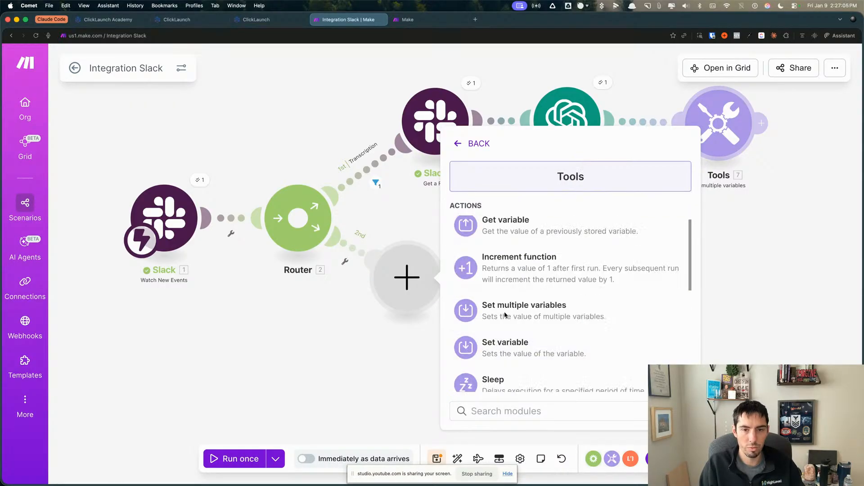
scroll(504, 309, up, 3)
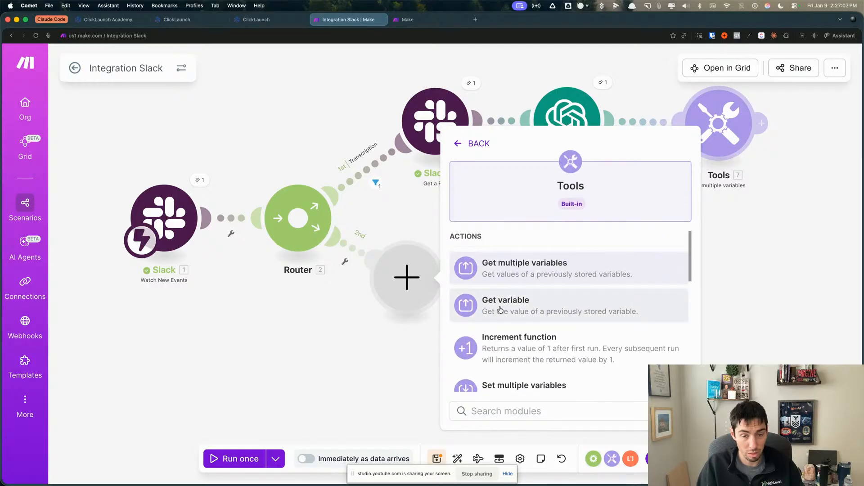
click(495, 277)
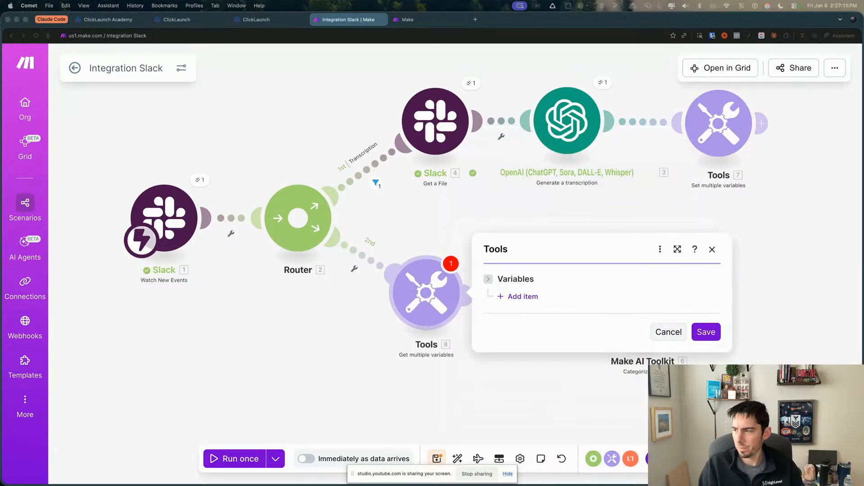
Add the variable name "Transcription" to the Get multiple variables module and save it
click(522, 297)
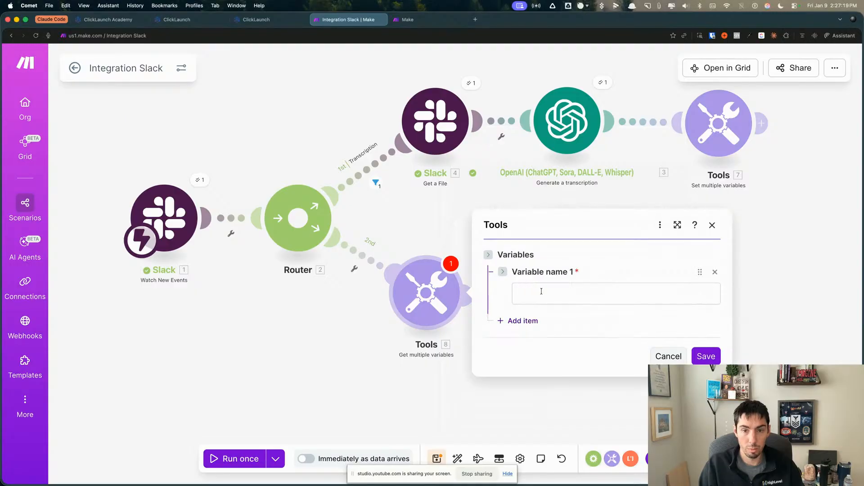
click(542, 291)
text(Transcription)
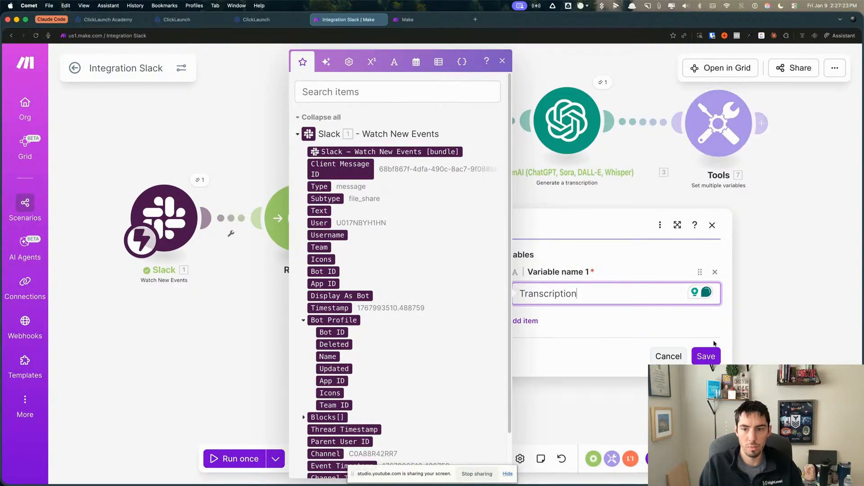
click(706, 356)
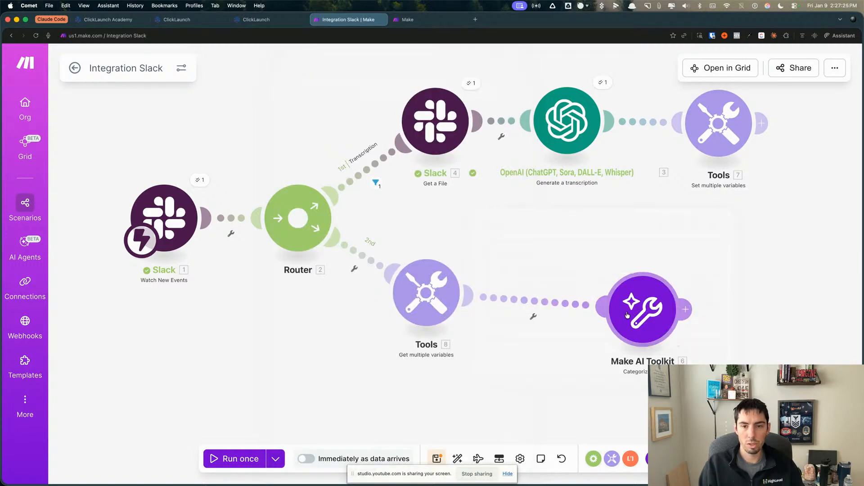
Move the Categorize text module closer to the Get multiple variables module on the second route
drag(638, 315, 588, 303)
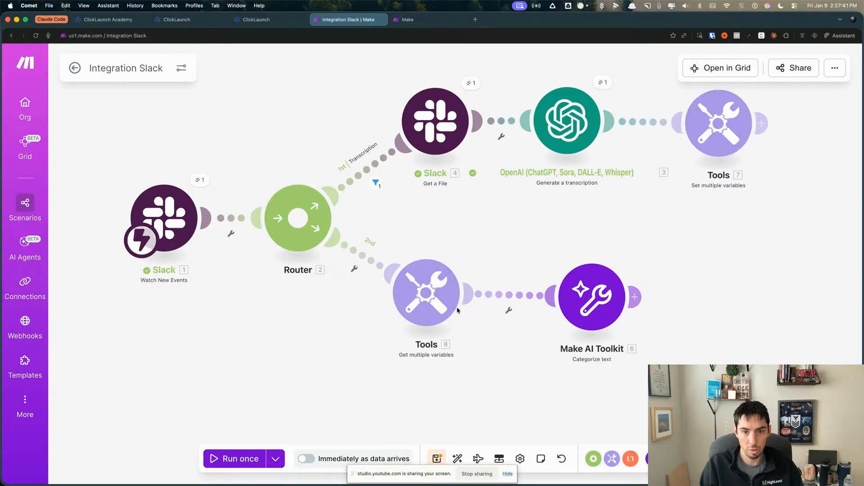
drag(579, 303, 585, 295)
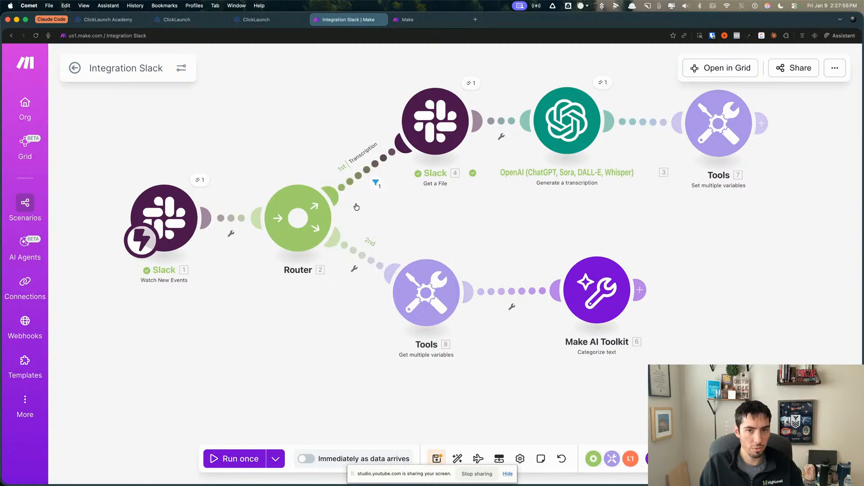
Try setting the second route as the Router's fallback, and check the fallback setting in the Transcription route's filter
click(361, 256)
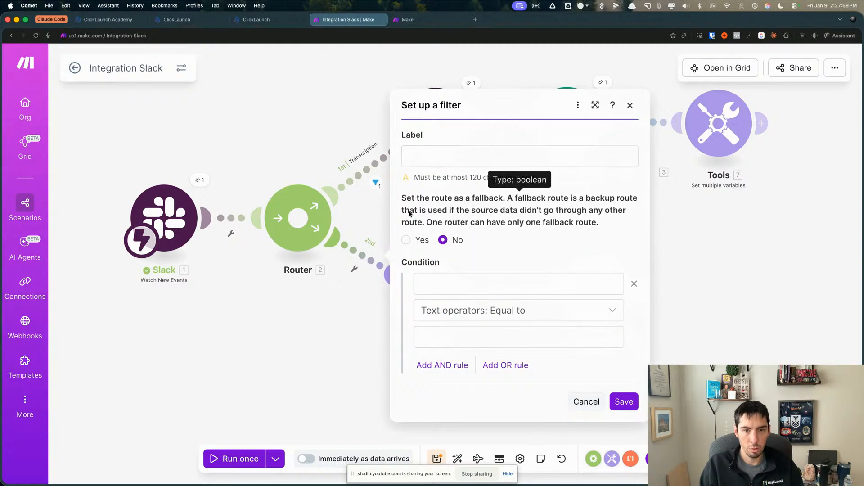
click(407, 241)
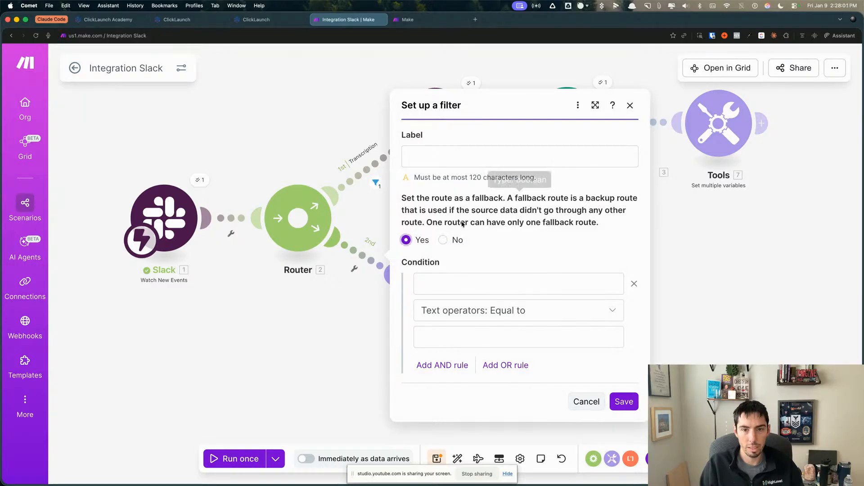
click(624, 401)
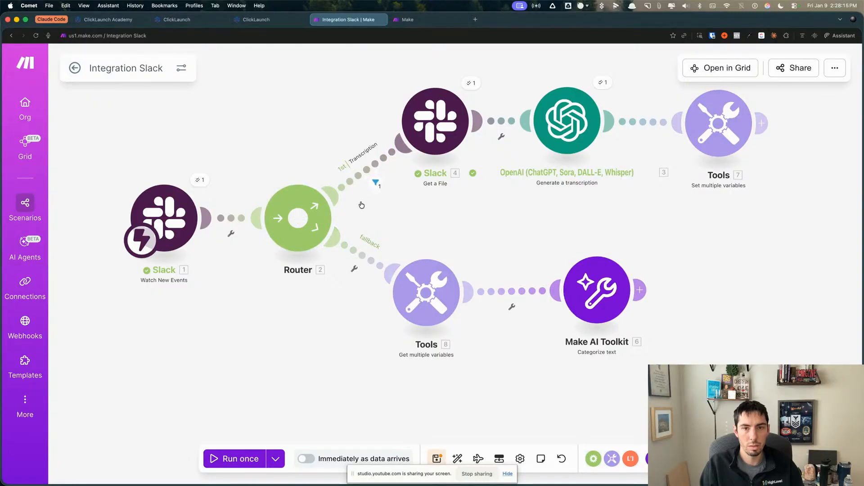
click(361, 182)
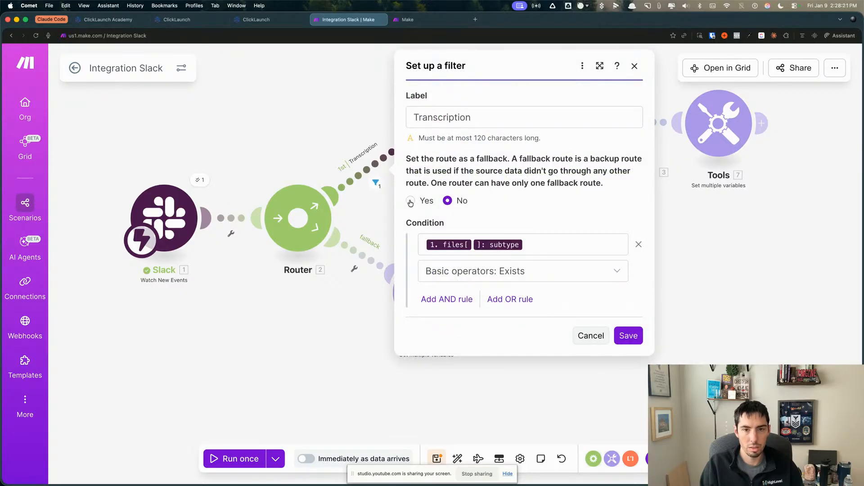
click(589, 337)
Turn off the fallback setting in the second route's filter and save it
click(368, 261)
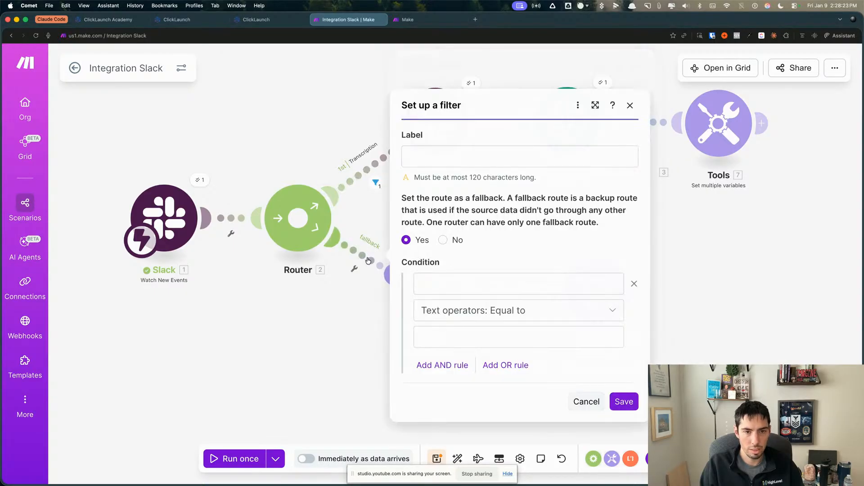
click(443, 240)
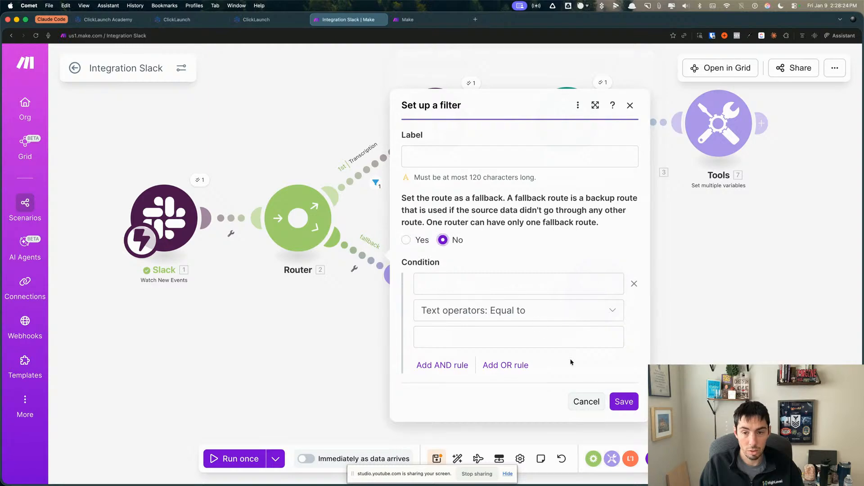
click(615, 399)
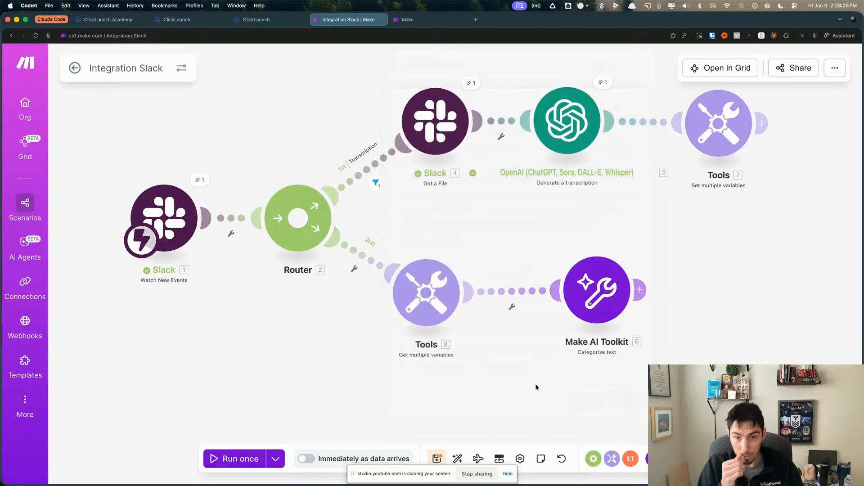
Set the Categorize text module's text to categorize to ifempty(8. Transcription; 1. Text) and save the module
click(427, 297)
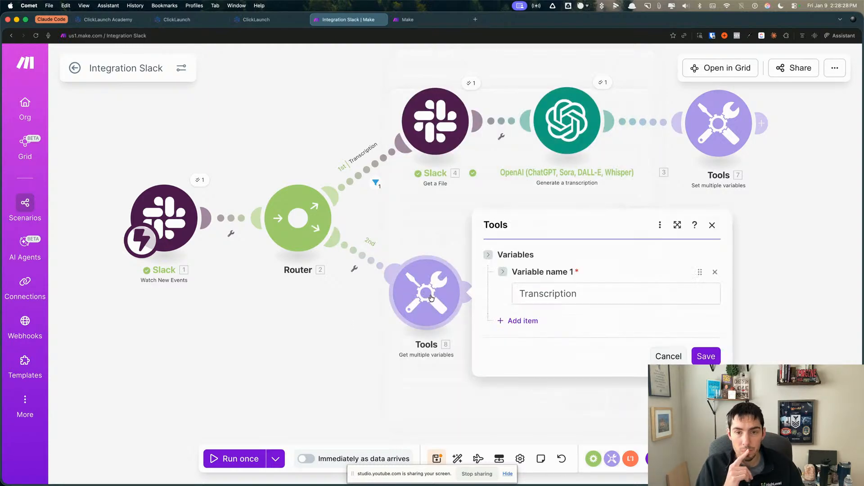
click(665, 356)
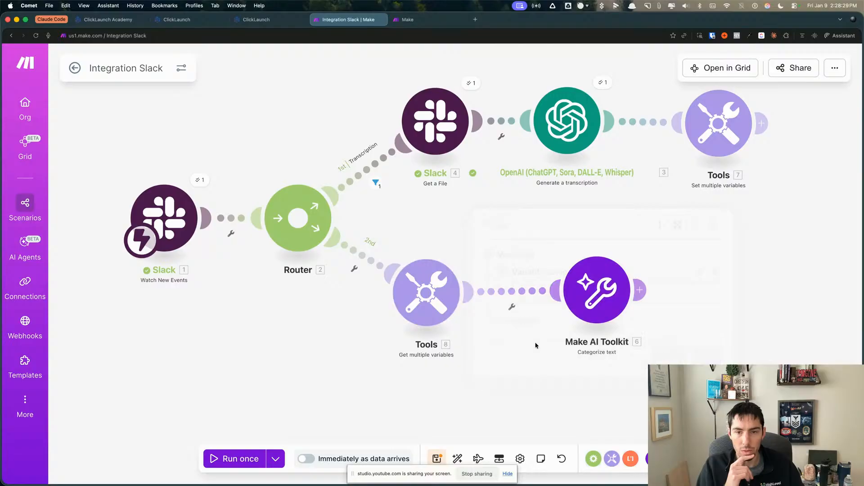
click(586, 309)
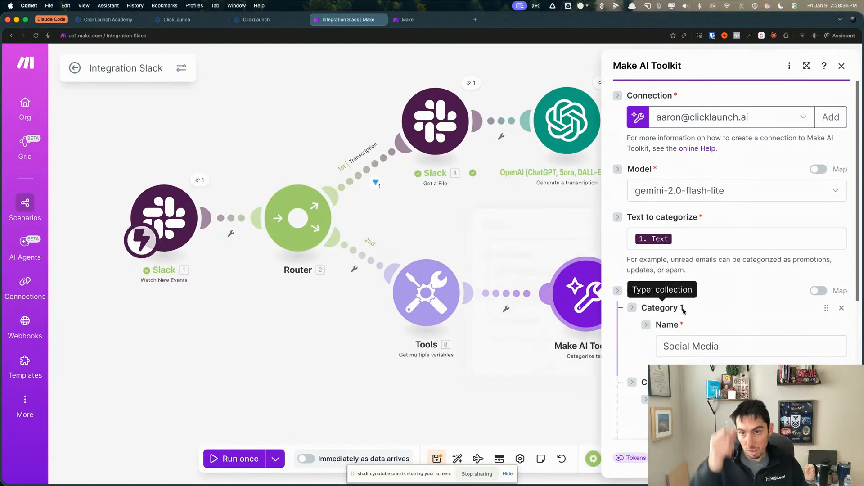
scroll(688, 315, down, 5)
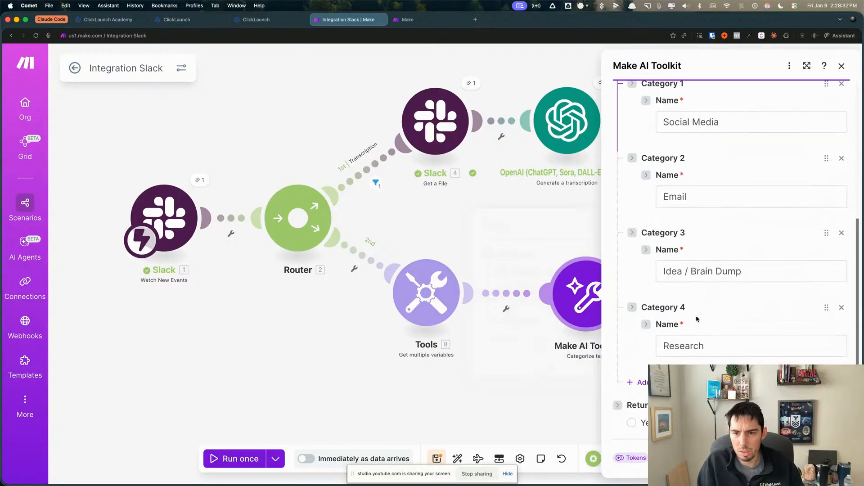
scroll(697, 320, up, 5)
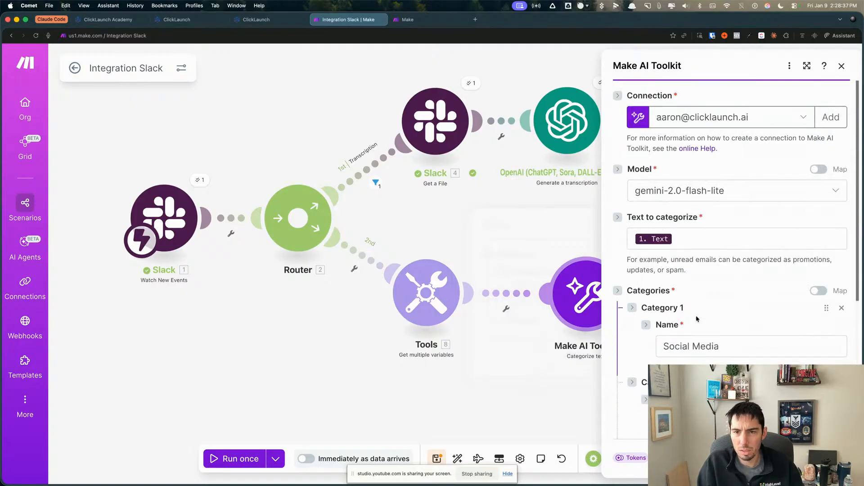
click(633, 239)
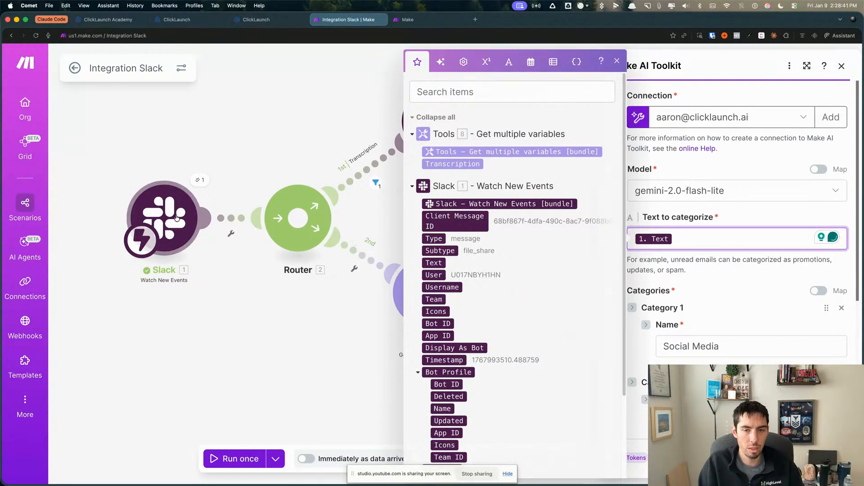
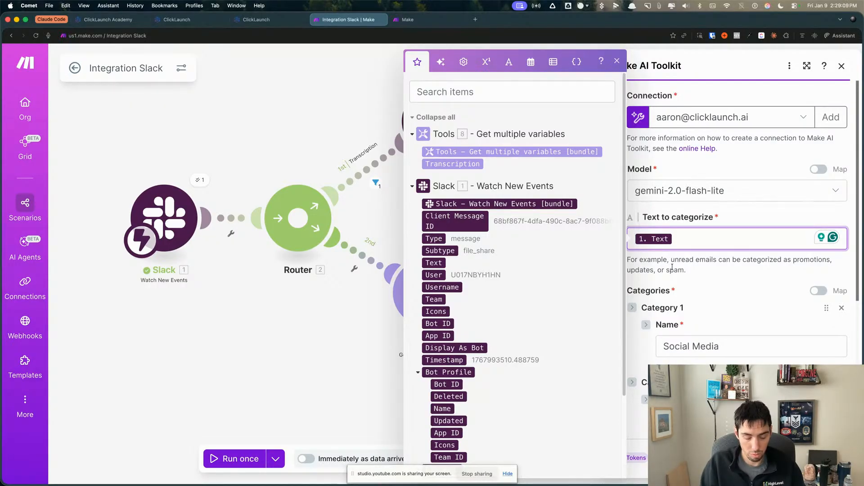
text(ifempty )
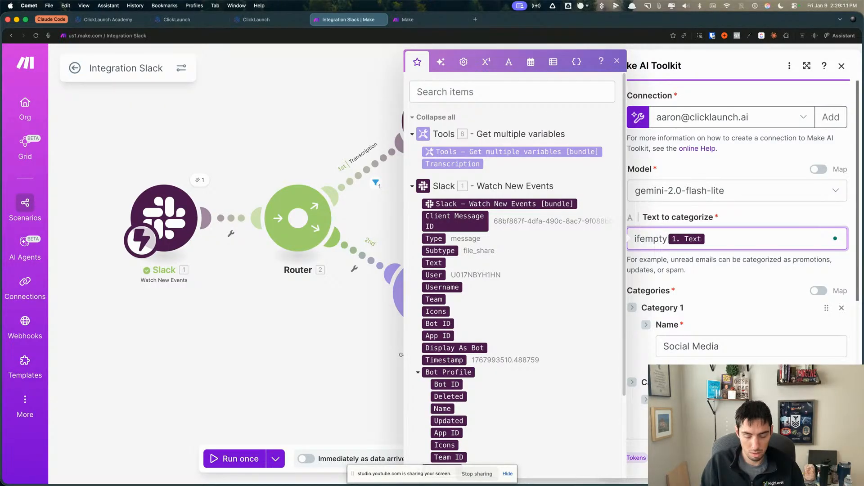
text(()
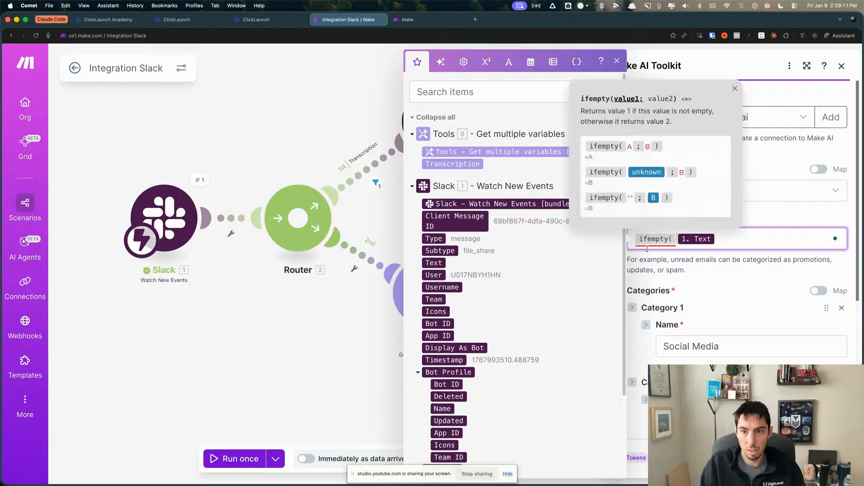
click(448, 164)
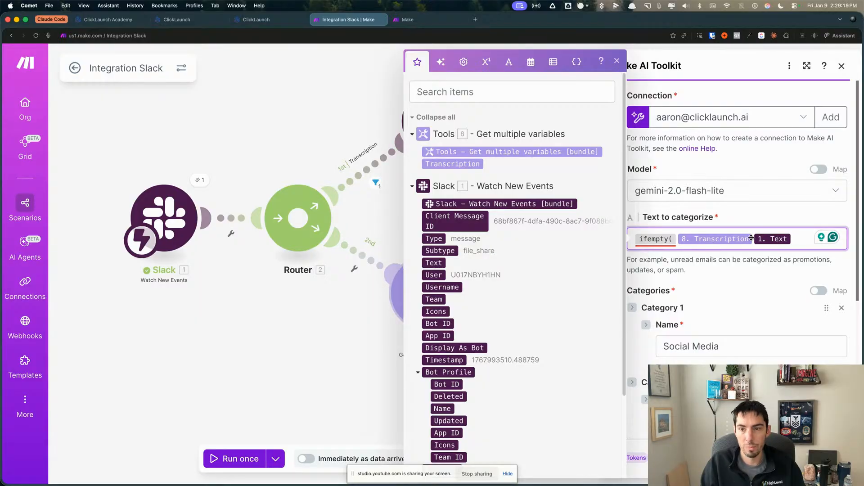
text(;)
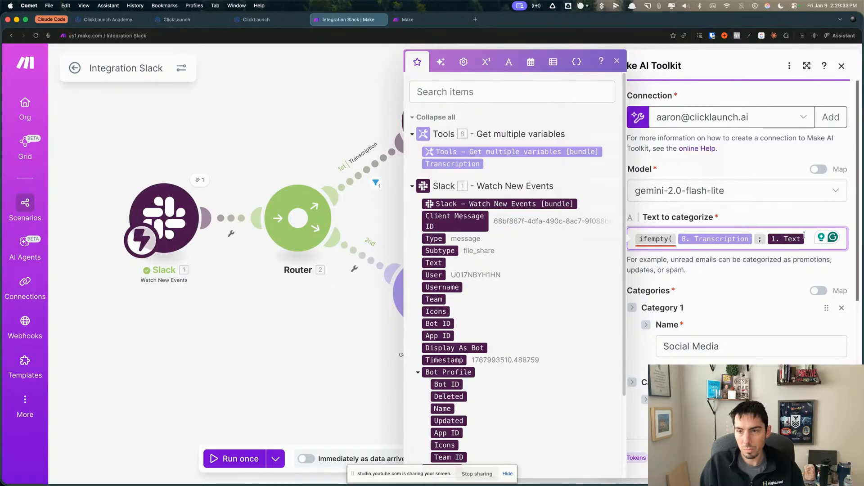
text())
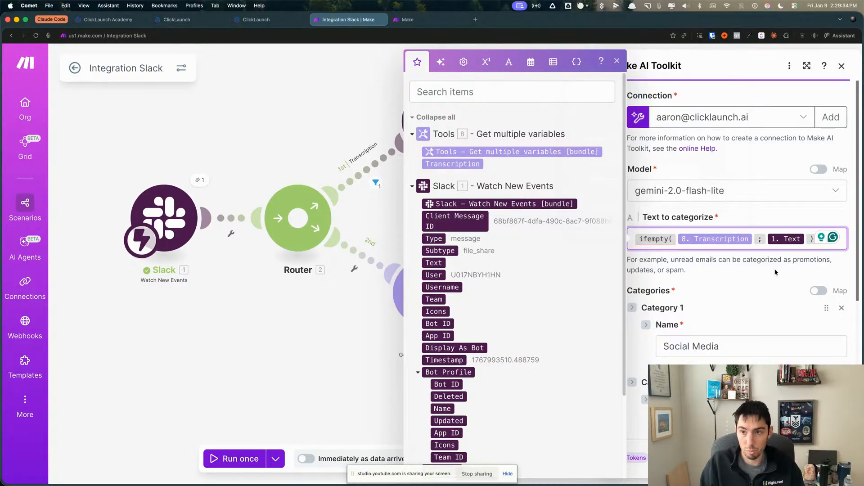
click(733, 271)
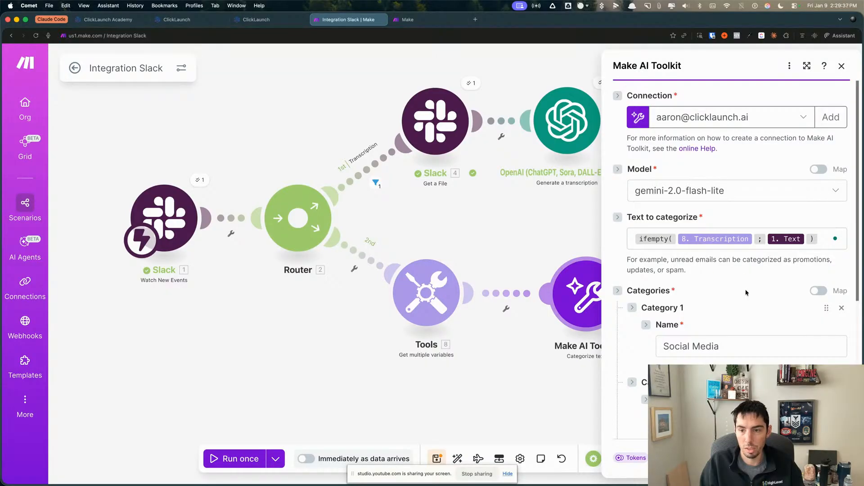
click(831, 458)
Save the Integration Slack scenario
scroll(490, 385, down, 2)
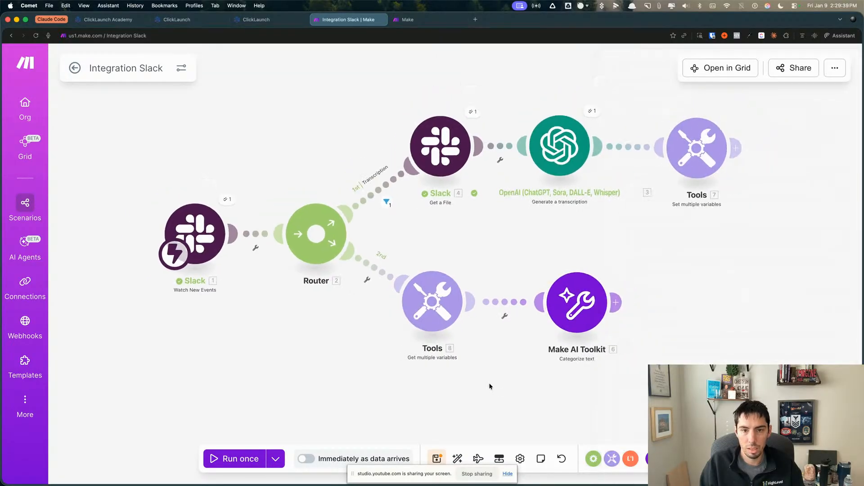
drag(498, 373, 476, 378)
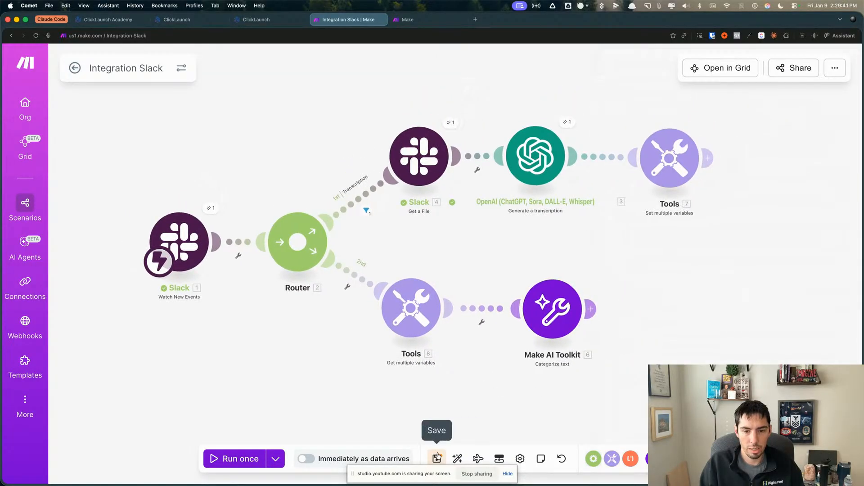
click(438, 458)
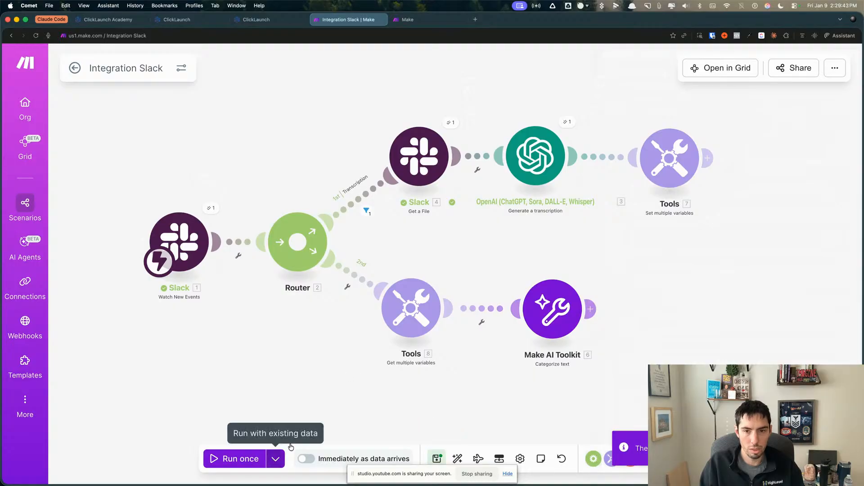
Review the text mapping and category list in the Categorize text module, and close it without changes
click(277, 457)
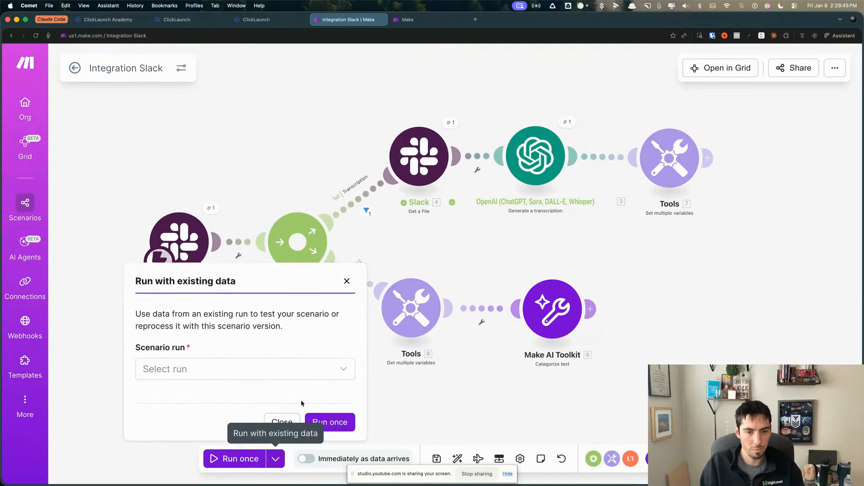
click(419, 392)
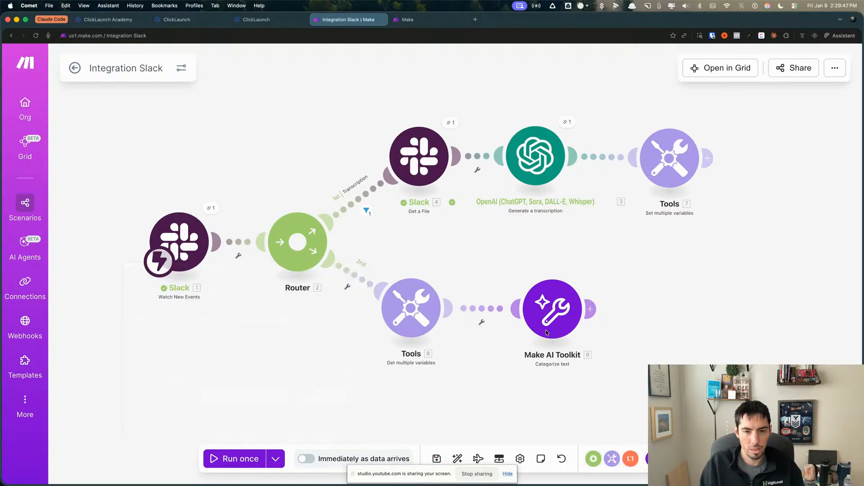
scroll(630, 342, down, 5)
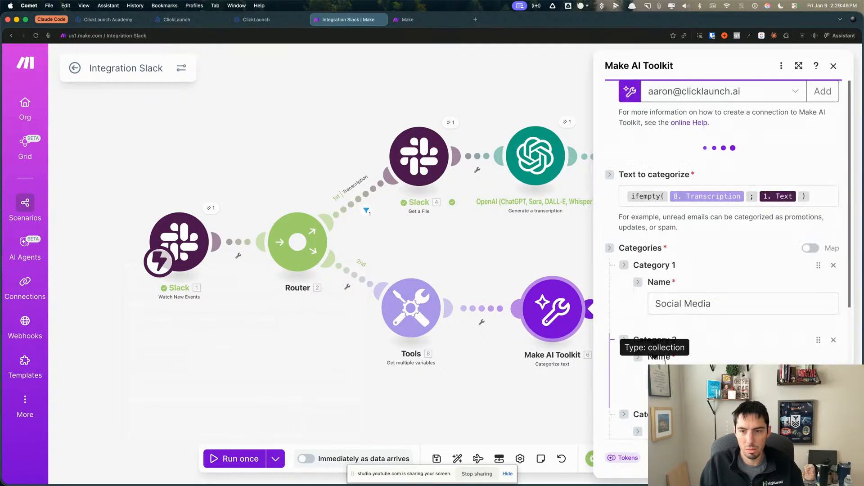
scroll(720, 252, up, 3)
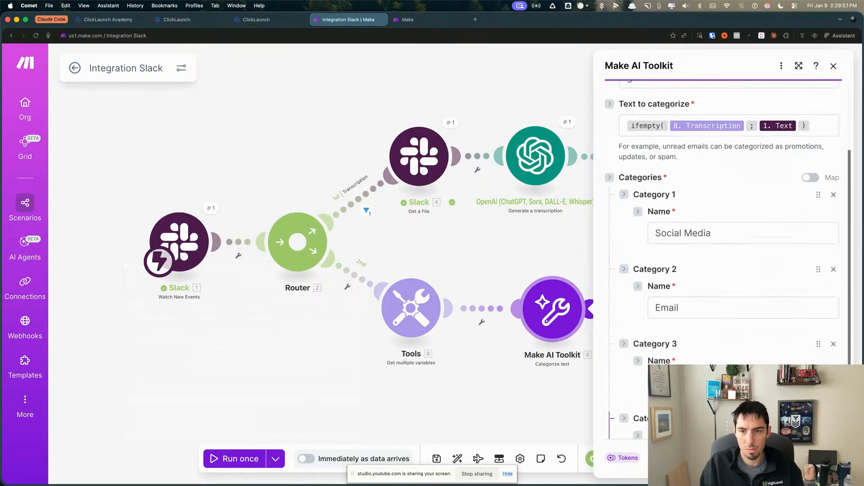
scroll(720, 252, down, 2)
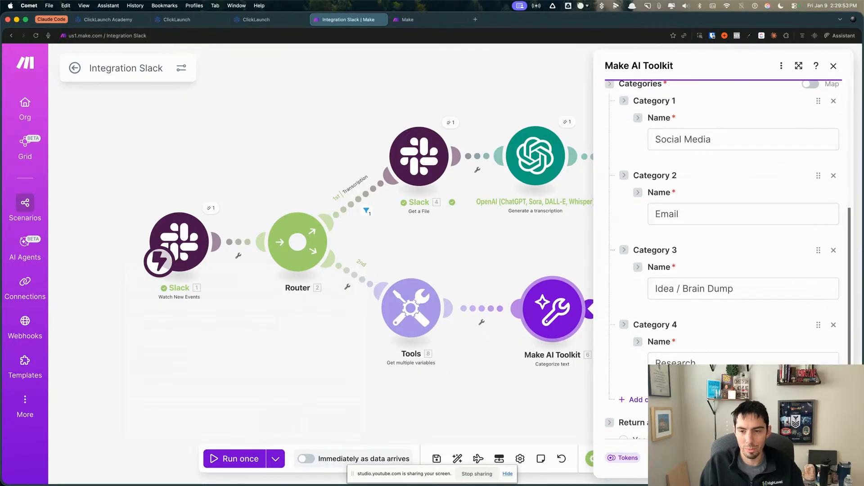
key(Escape)
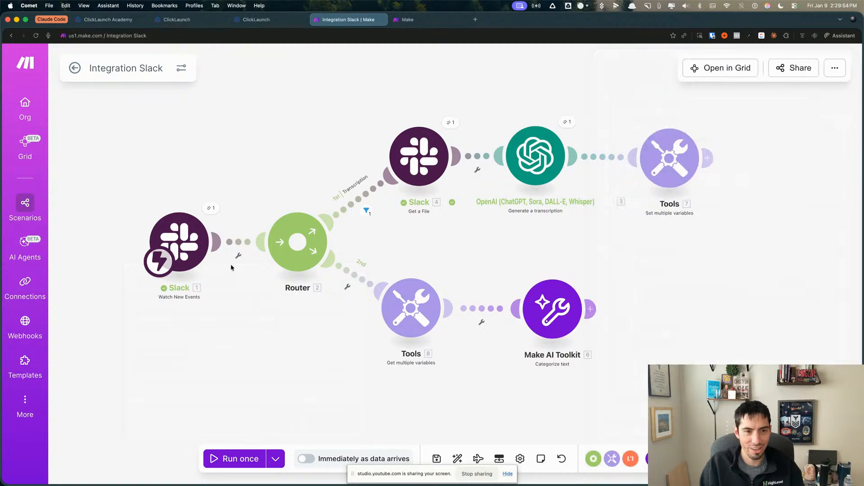
Run the scenario once with existing data from the 1/9/2026 1:19:47 PM run
click(275, 459)
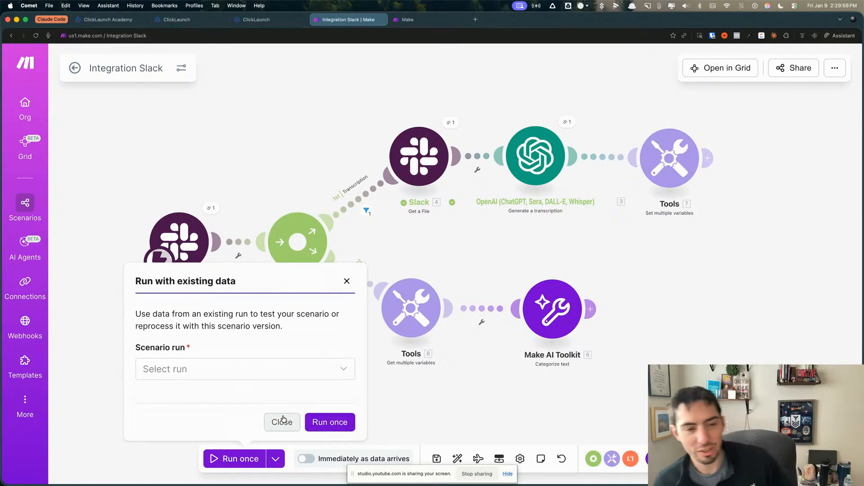
click(213, 366)
click(249, 391)
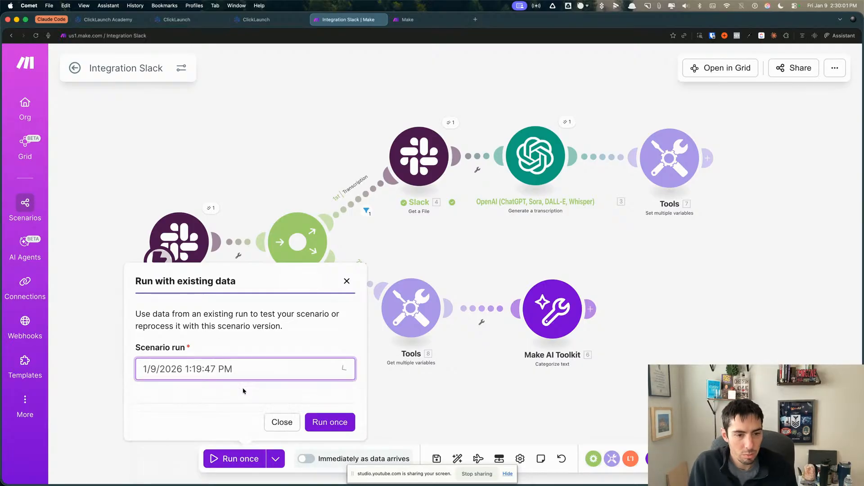
click(330, 421)
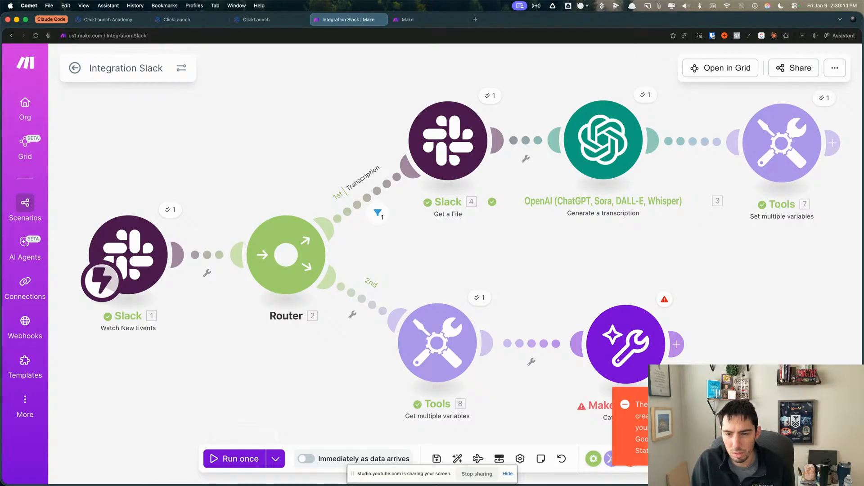
Open the failed Categorize text module and review its saved connections and the provider types offered for a new connection
click(635, 351)
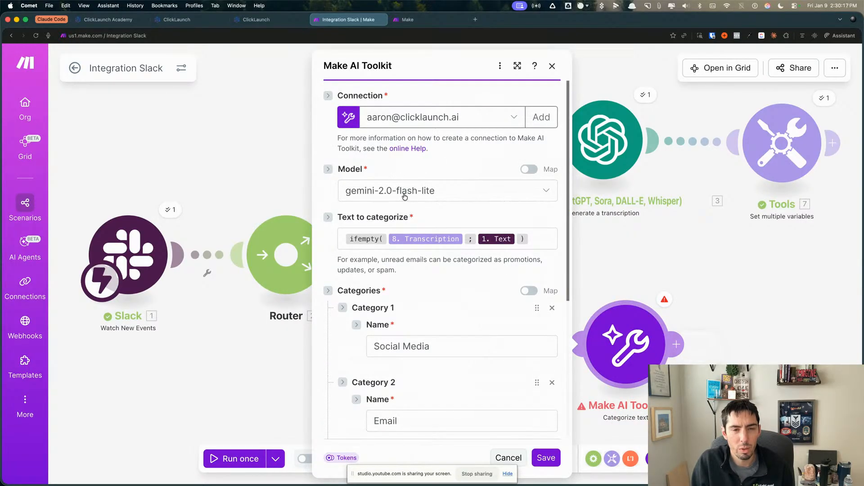
click(447, 118)
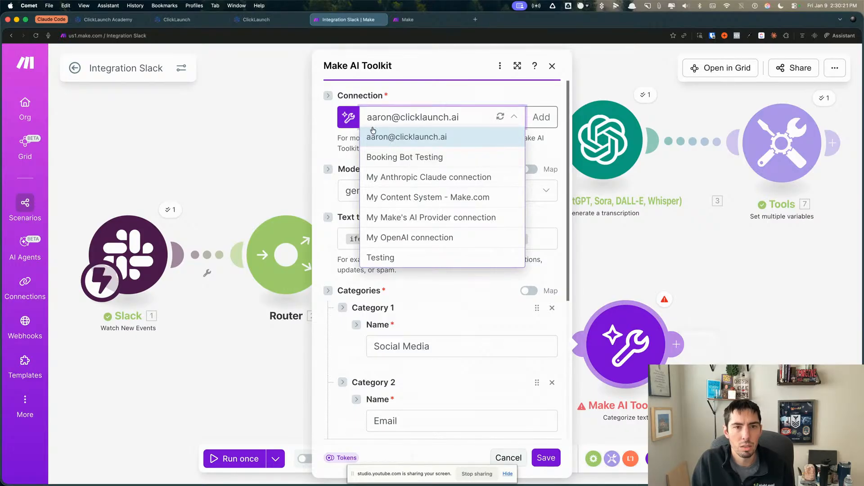
click(445, 95)
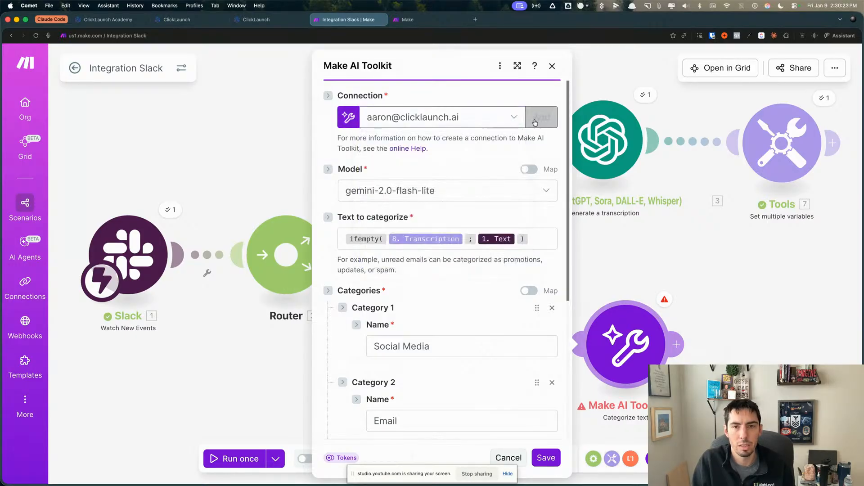
click(542, 117)
click(643, 122)
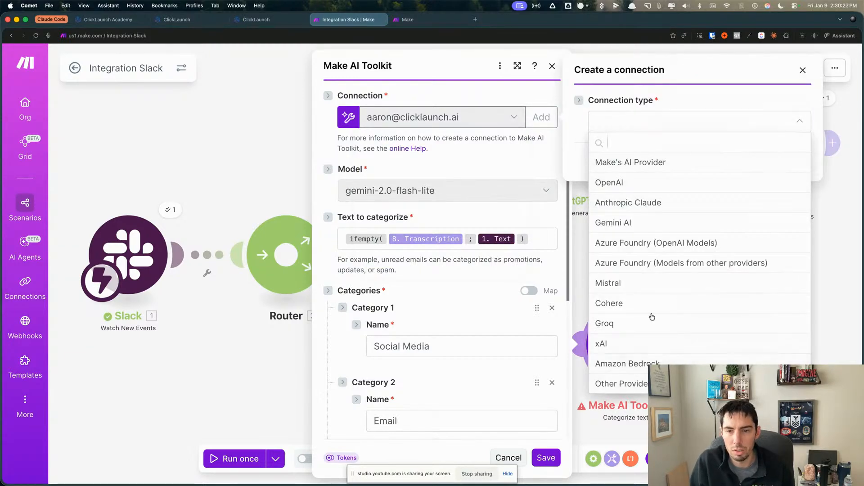
click(489, 153)
click(763, 173)
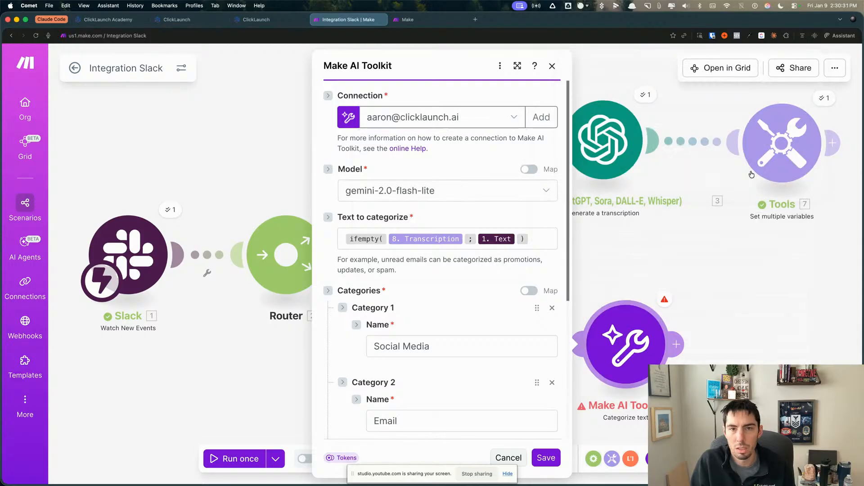
Set the Categorize text module's connection to Booking Bot Testing and its model to gpt-5-nano
click(432, 116)
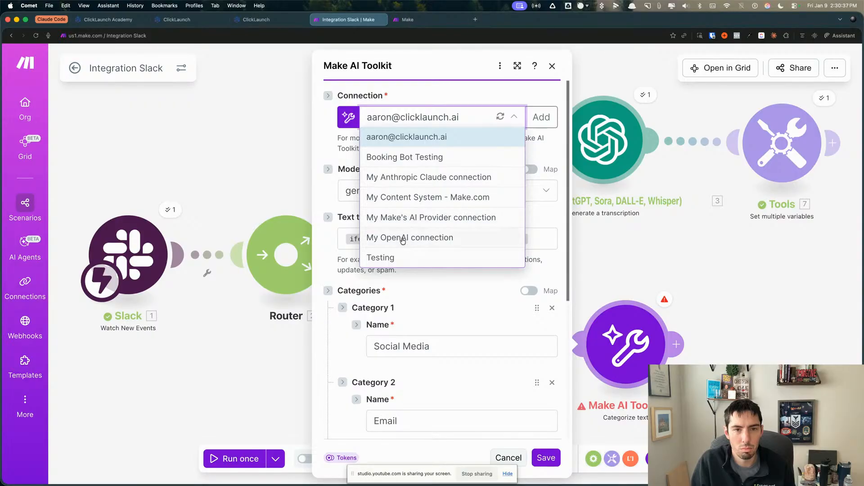
click(391, 158)
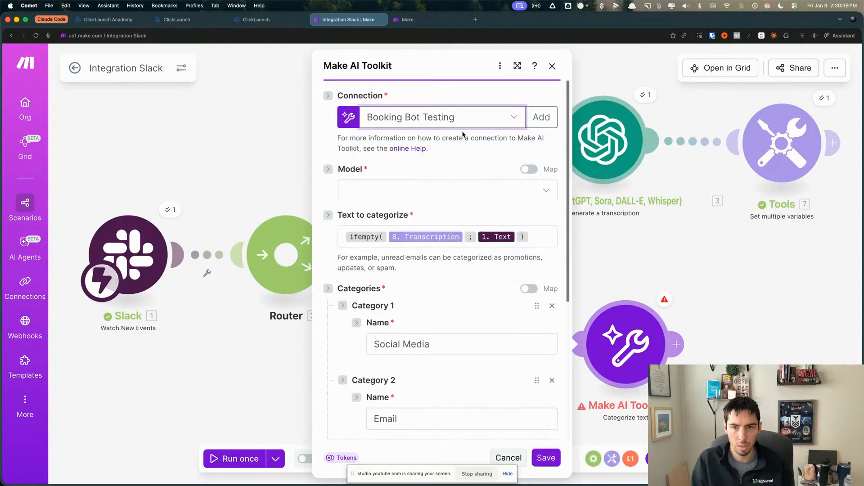
click(379, 192)
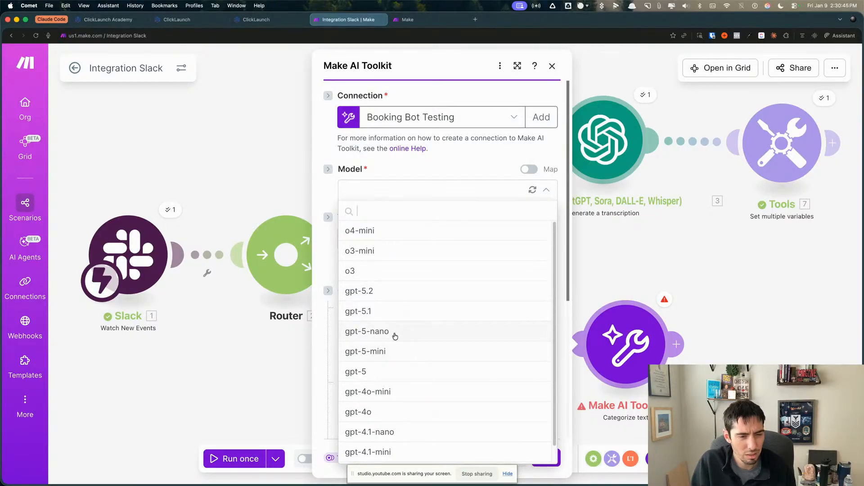
scroll(394, 335, down, 1)
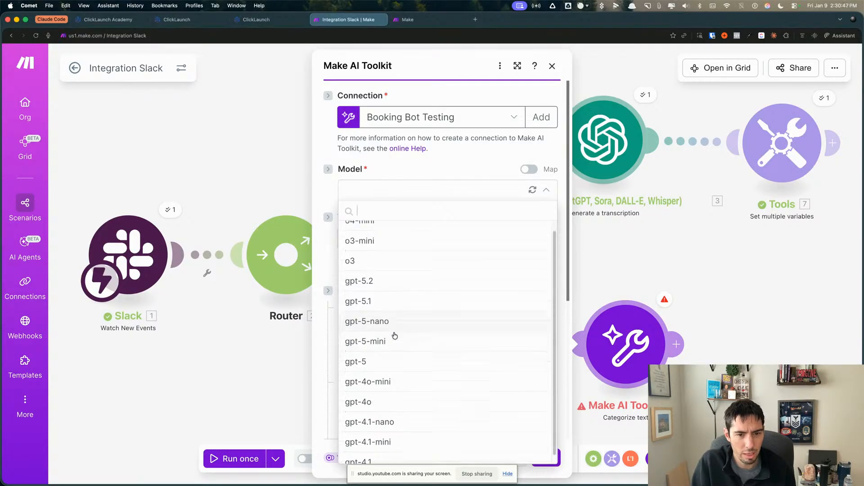
scroll(395, 335, up, 1)
click(394, 333)
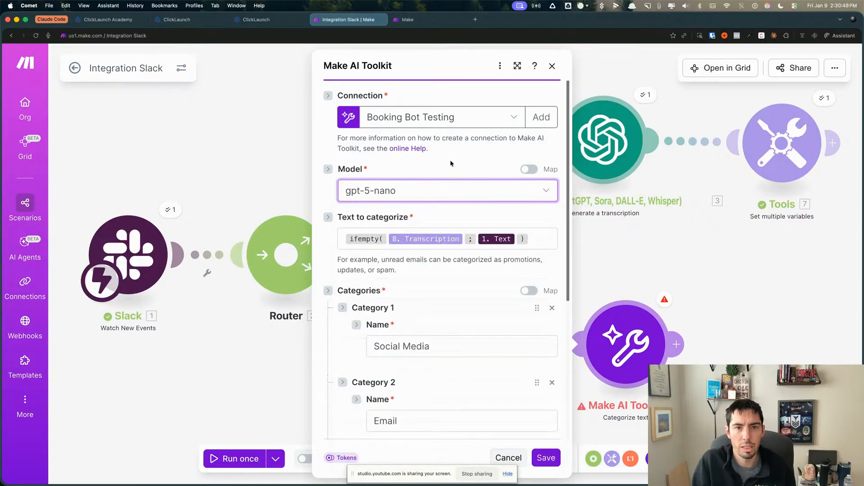
Search the web for "openai pricing" in a new browser tab and open OpenAI's API Pricing page
click(475, 20)
text(ope)
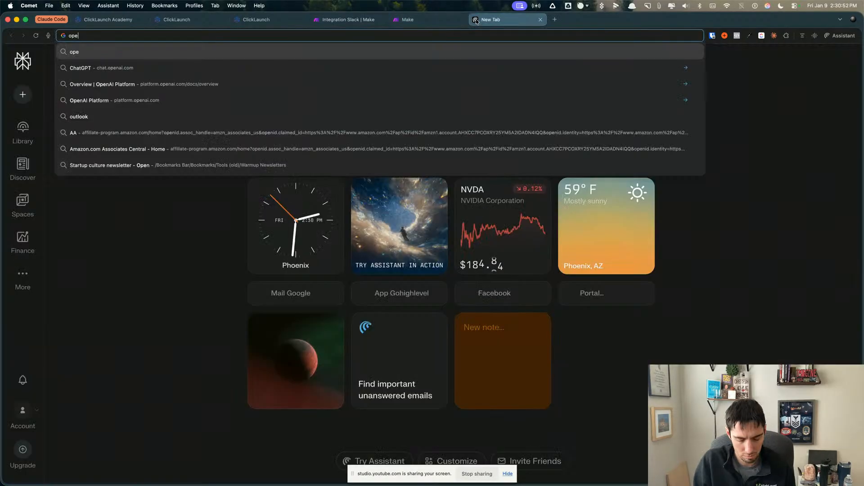
text(nai pric)
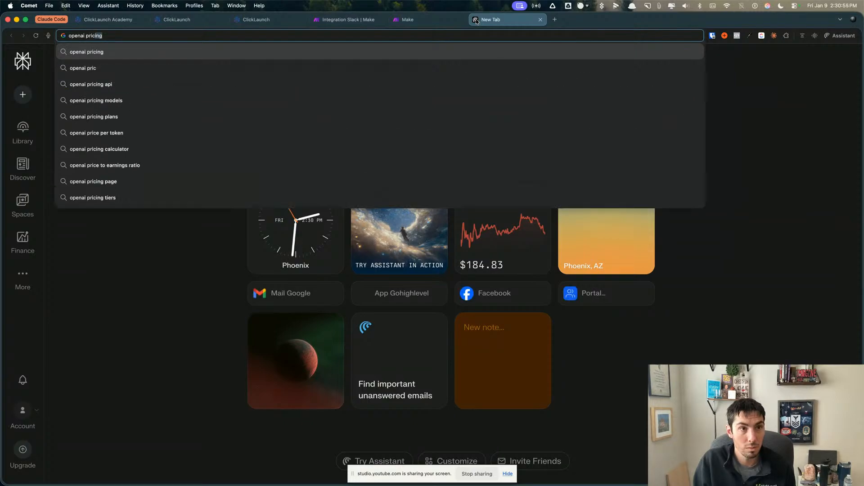
text(ing)
key(Return)
click(109, 129)
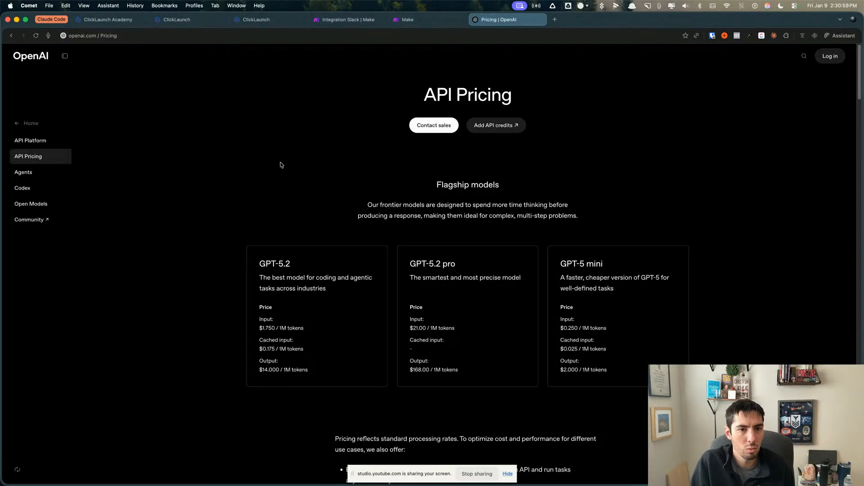
Examine the API Pricing page for per-model token rates, highlighting the GPT-5.2 input and cached input prices
scroll(337, 314, down, 7)
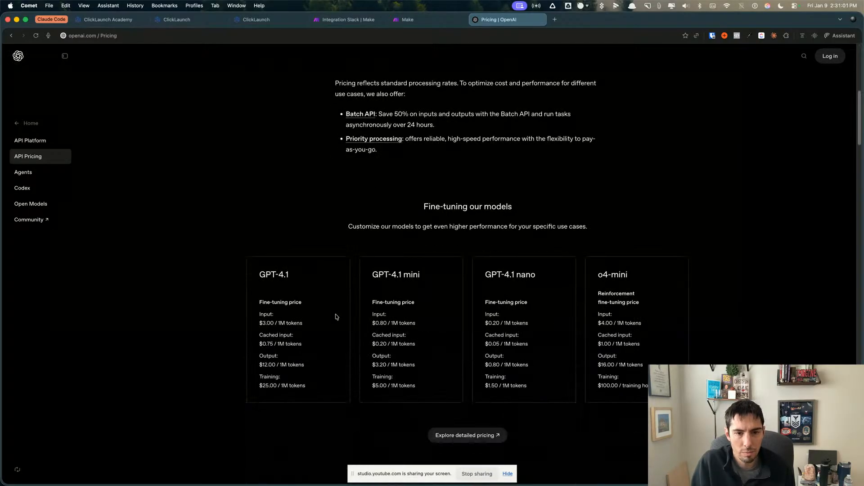
scroll(361, 313, up, 7)
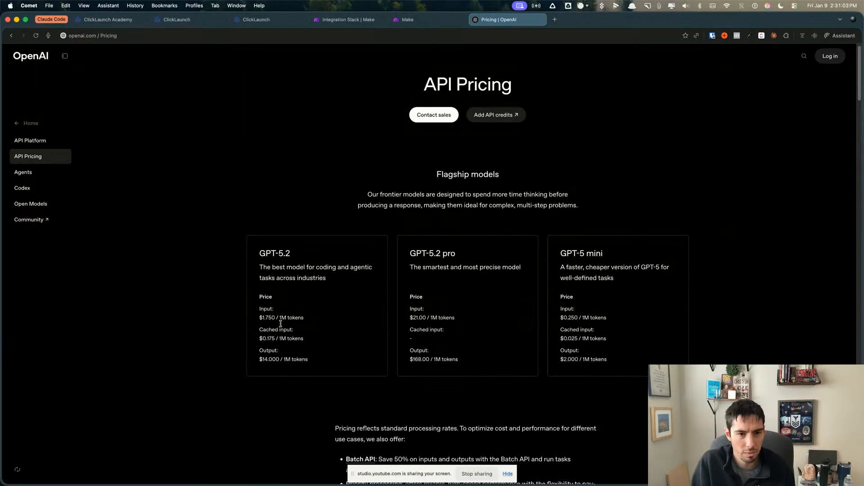
drag(261, 317, 325, 322)
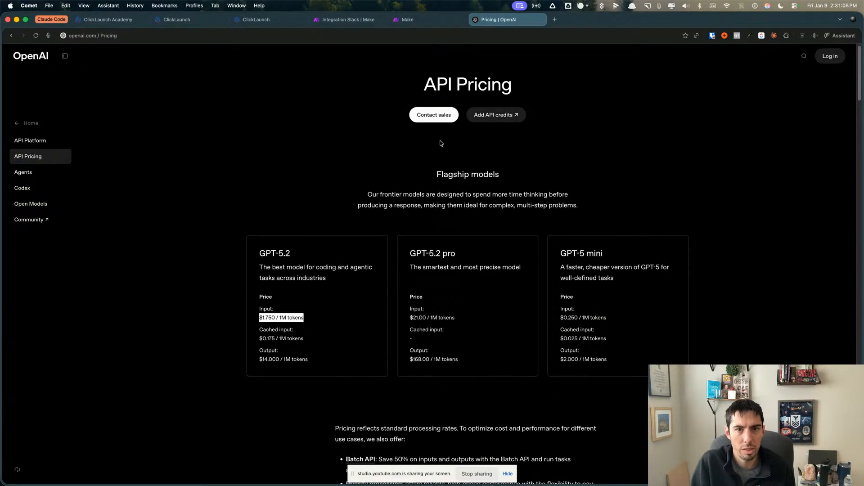
click(266, 174)
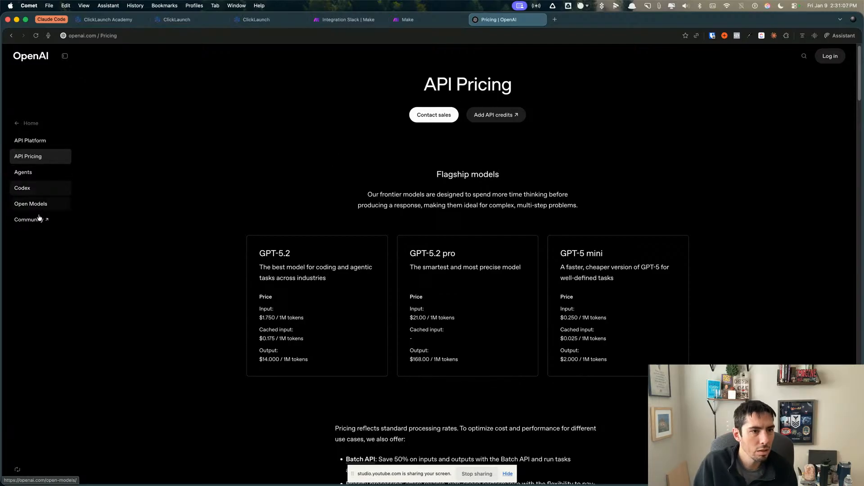
scroll(478, 358, down, 10)
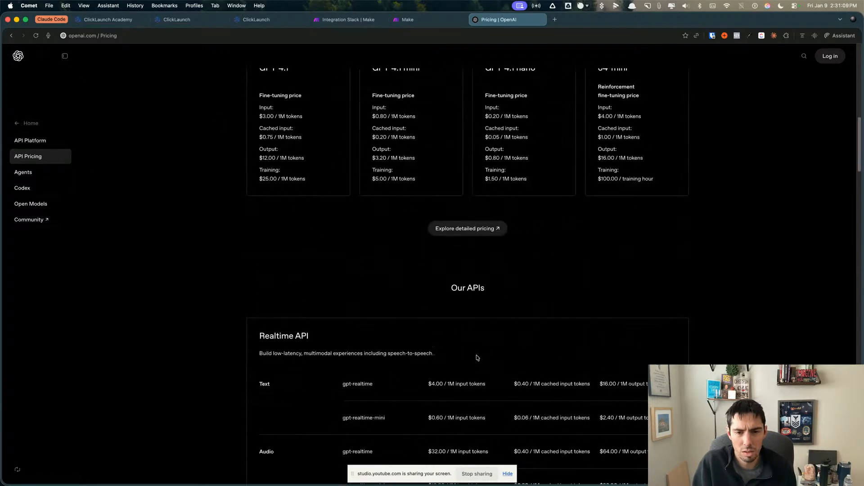
scroll(478, 358, down, 15)
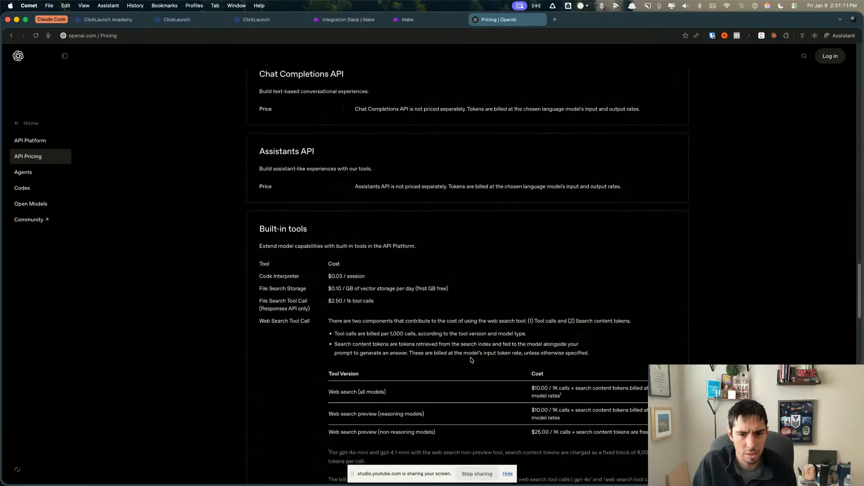
scroll(472, 359, down, 15)
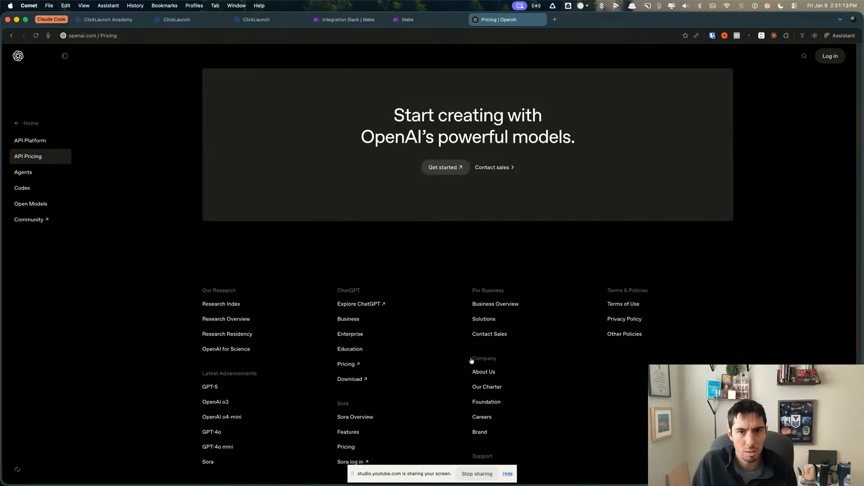
scroll(471, 360, up, 20)
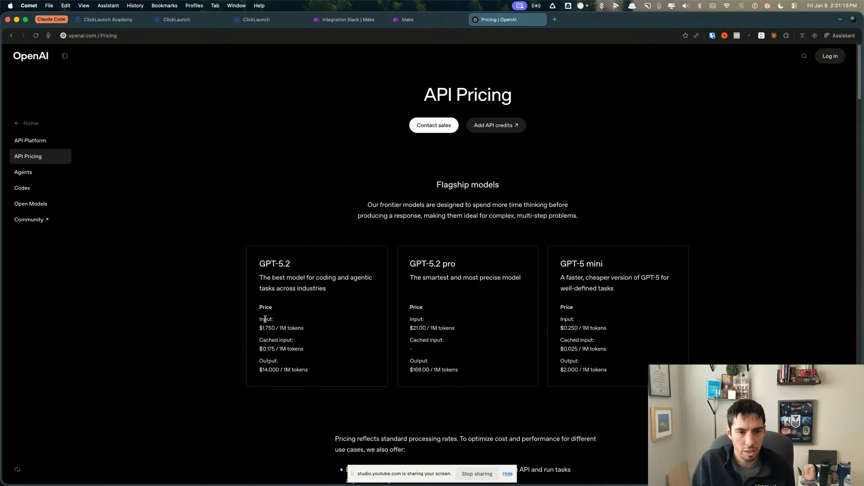
drag(259, 325, 312, 333)
drag(258, 350, 317, 354)
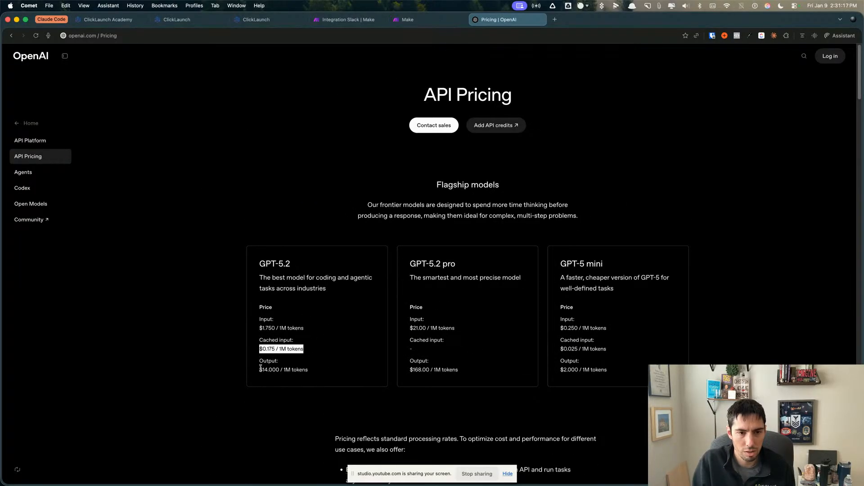
Examine the API token prices of the flagship and fine-tuning models on the OpenAI pricing page
drag(261, 370, 310, 371)
click(311, 404)
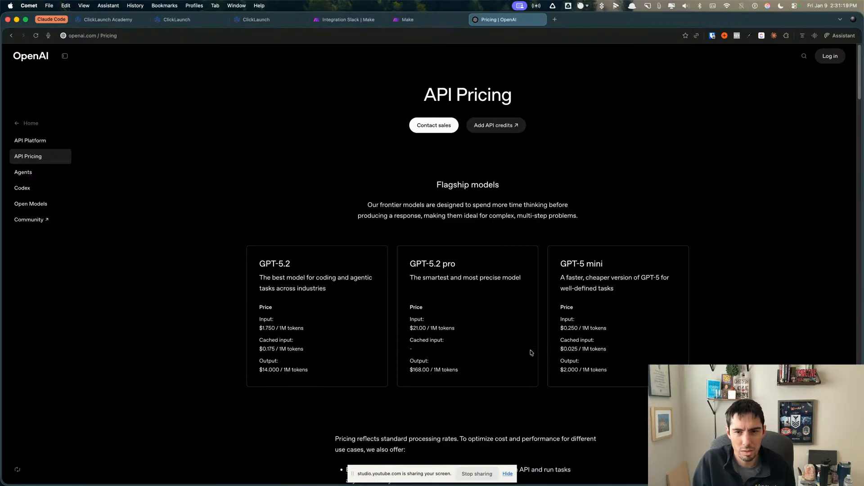
scroll(533, 351, down, 6)
scroll(518, 299, down, 2)
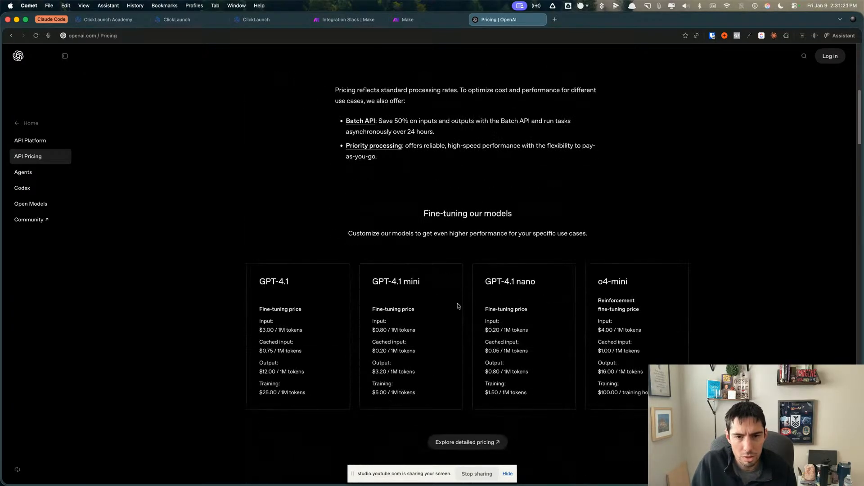
scroll(484, 309, down, 3)
scroll(518, 339, down, 10)
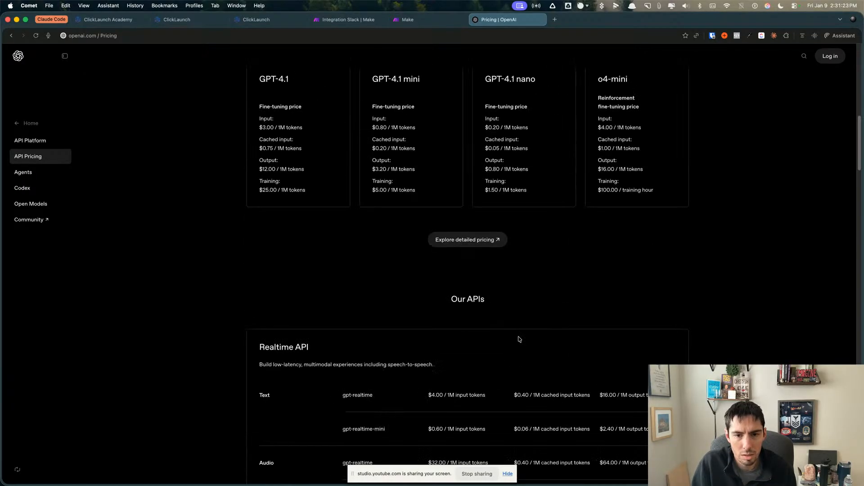
scroll(519, 339, up, 8)
scroll(519, 339, up, 5)
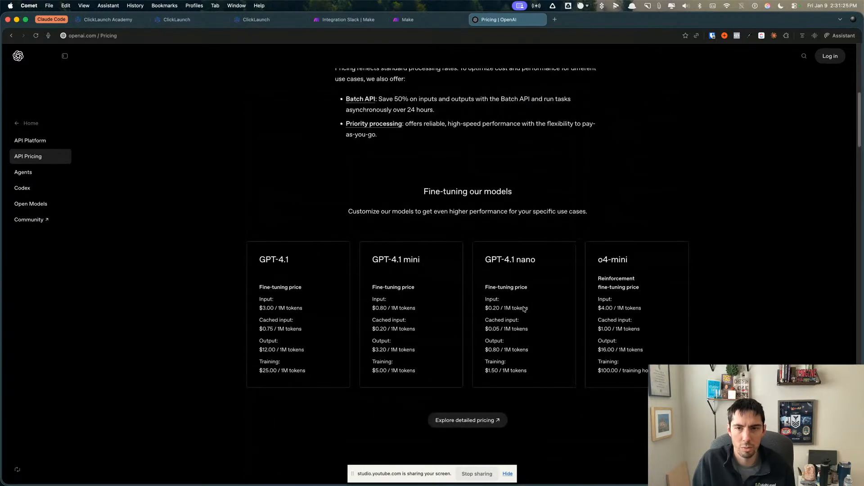
Switch back to the Integration Slack scenario and save the Make AI Toolkit module's categorization settings
click(348, 21)
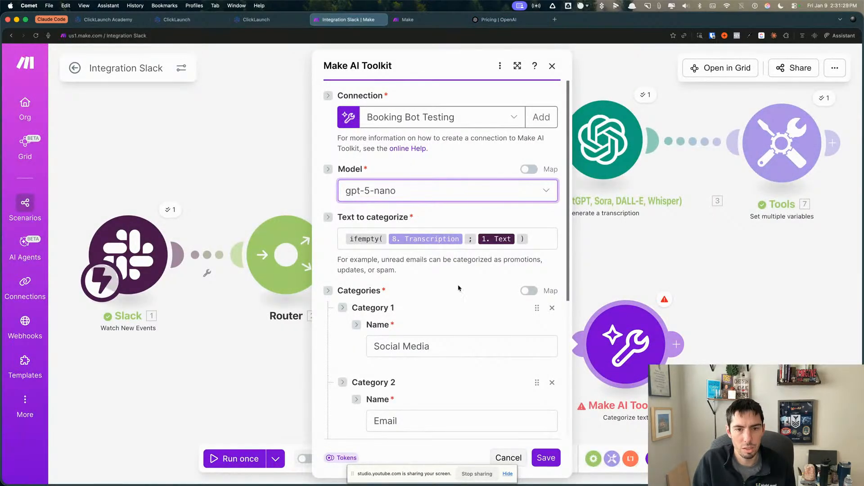
click(448, 276)
scroll(456, 287, down, 5)
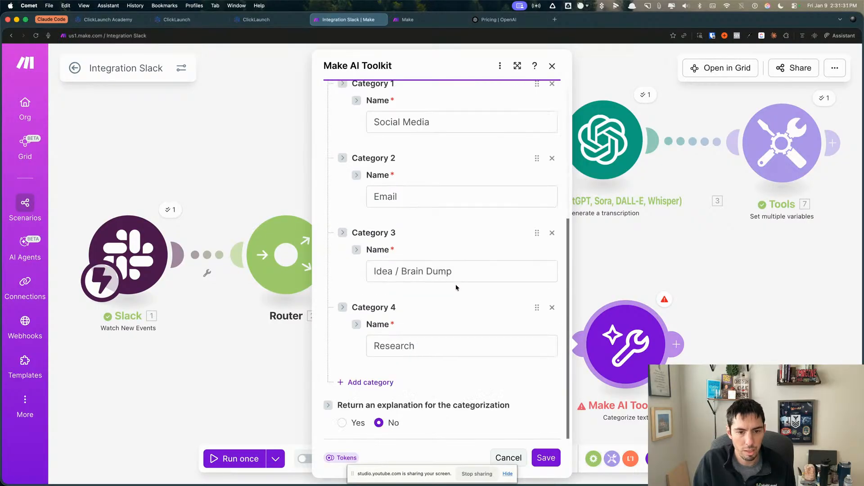
click(542, 458)
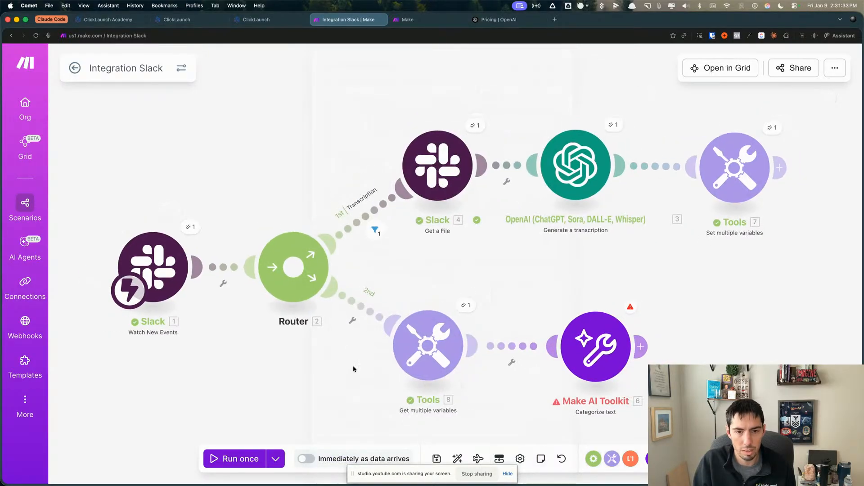
Run the scenario once with existing data from the 1/9/2026 1:30:02 PM run
click(275, 459)
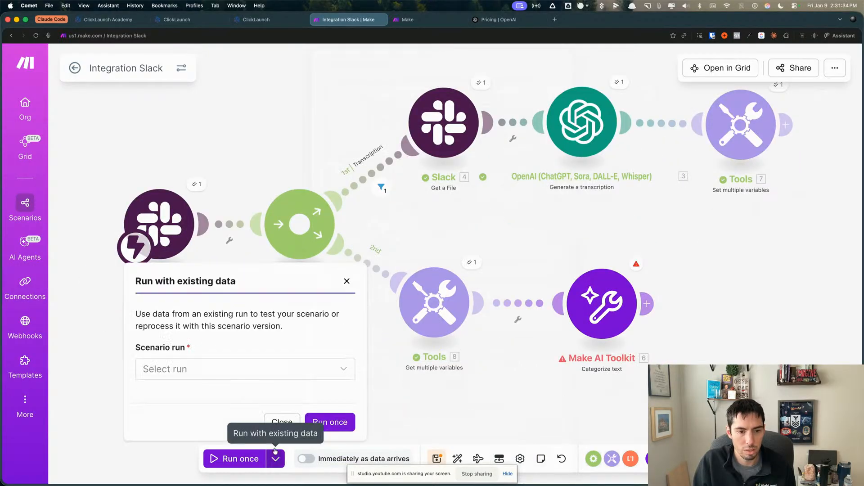
click(186, 368)
click(206, 397)
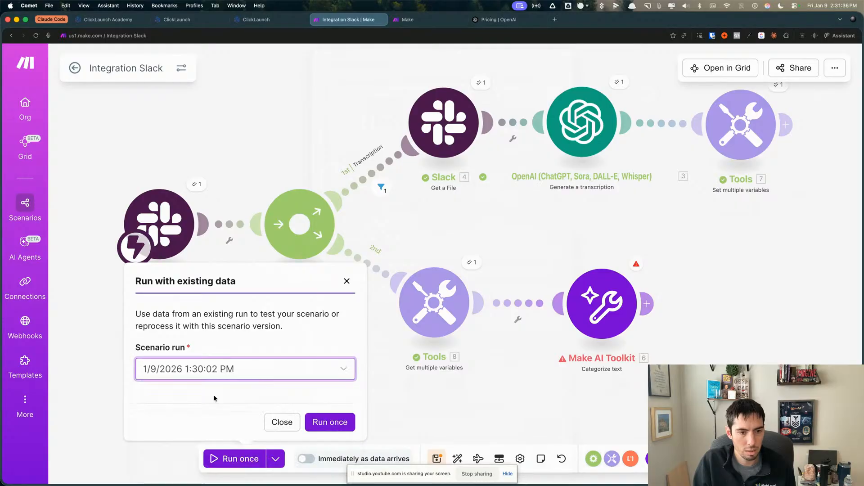
click(330, 423)
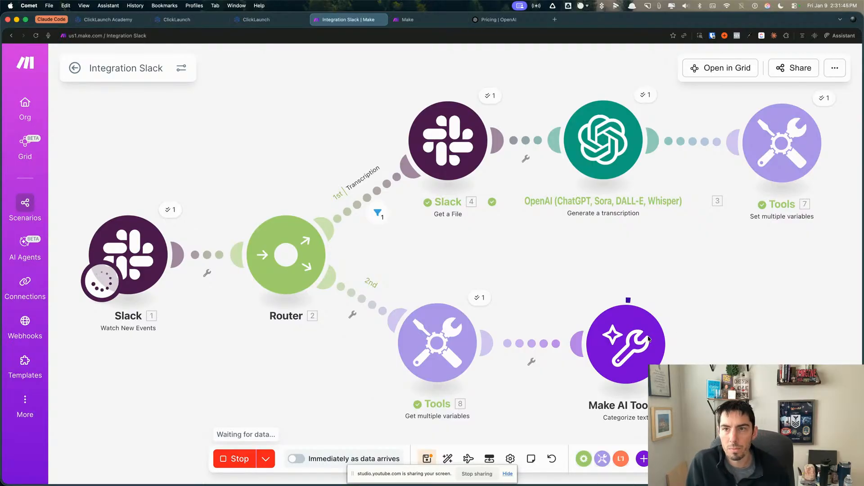
Inspect the Make AI Toolkit module's run output, including the returned category and reason
drag(582, 280, 544, 270)
scroll(568, 274, down, 2)
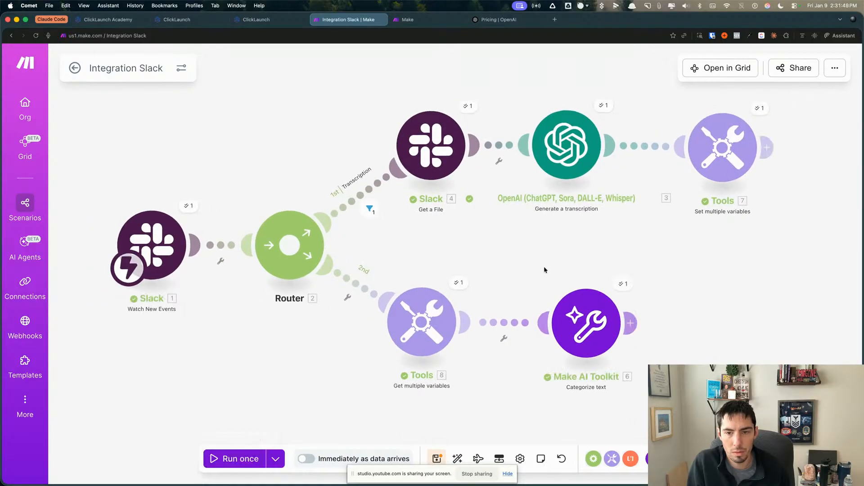
click(623, 284)
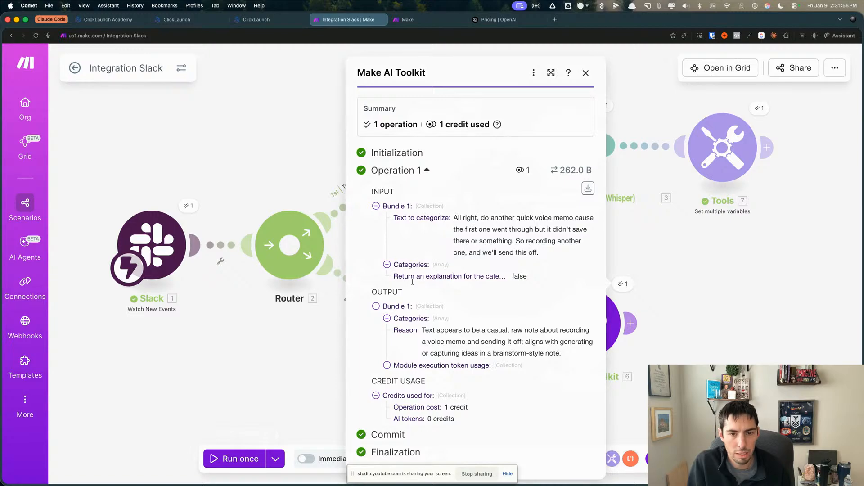
click(387, 319)
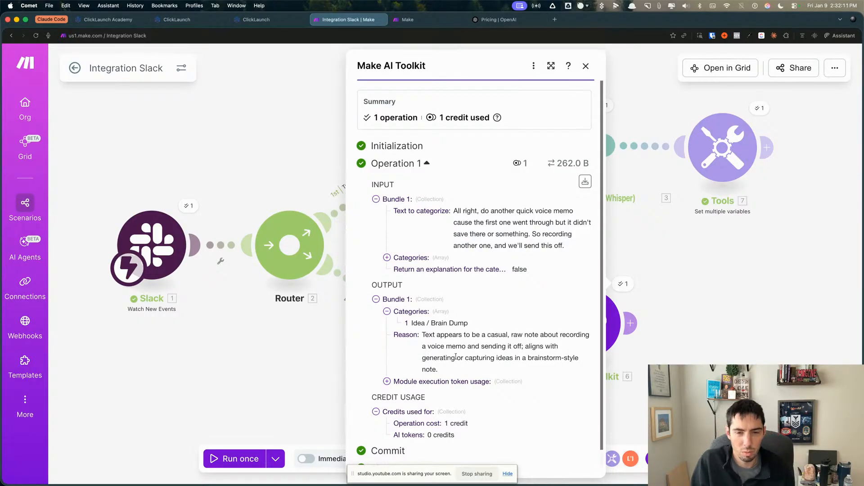
click(628, 355)
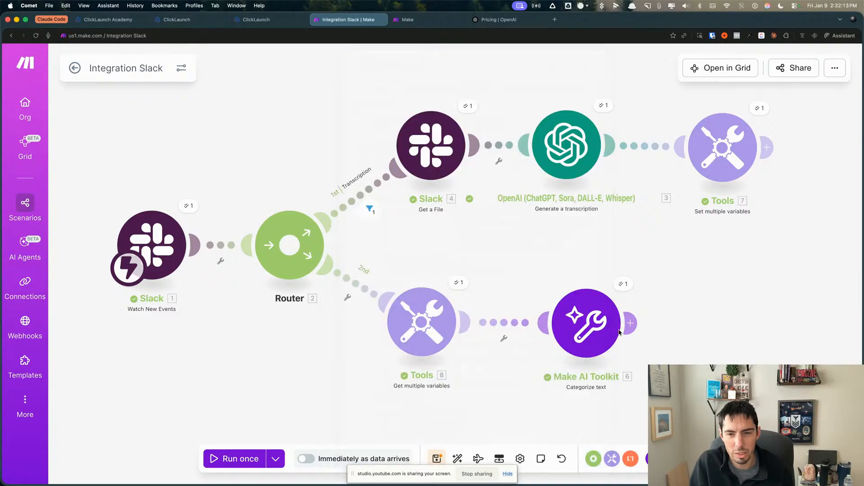
Set the Make AI Toolkit module to return an explanation for the categorization
click(591, 328)
scroll(636, 371, down, 5)
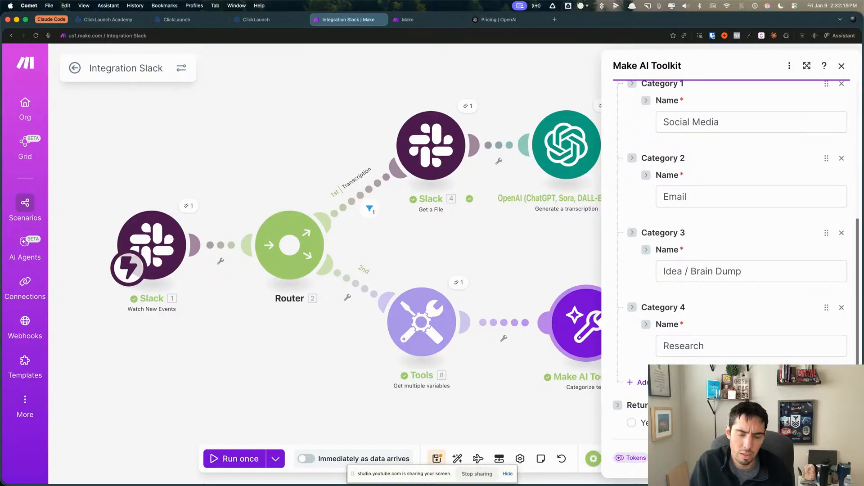
click(632, 423)
click(522, 412)
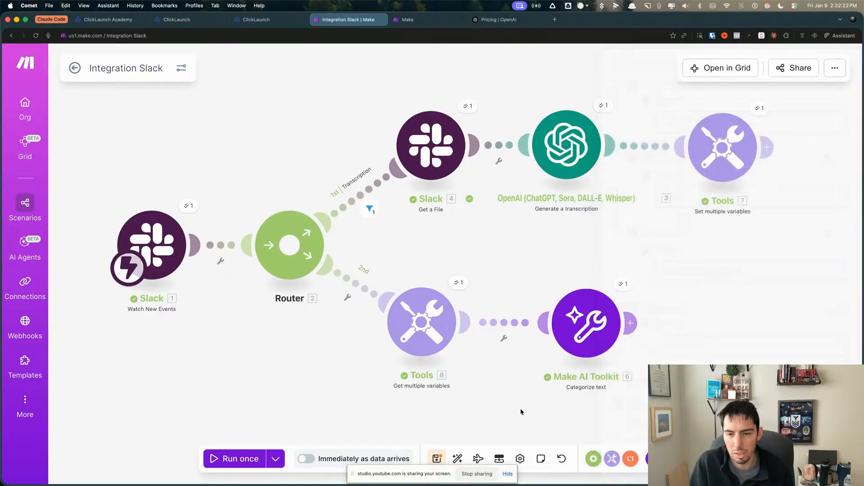
Recheck the Make AI Toolkit module's settings and the output of its last run
click(587, 318)
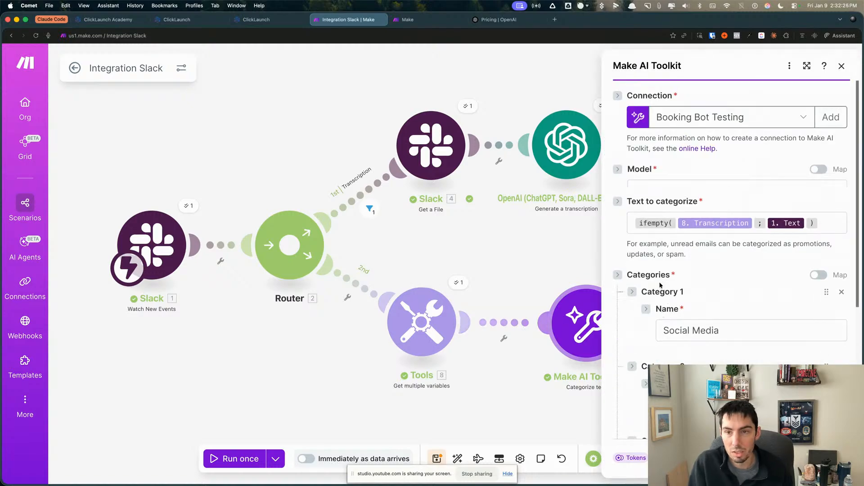
scroll(643, 343, down, 5)
click(439, 386)
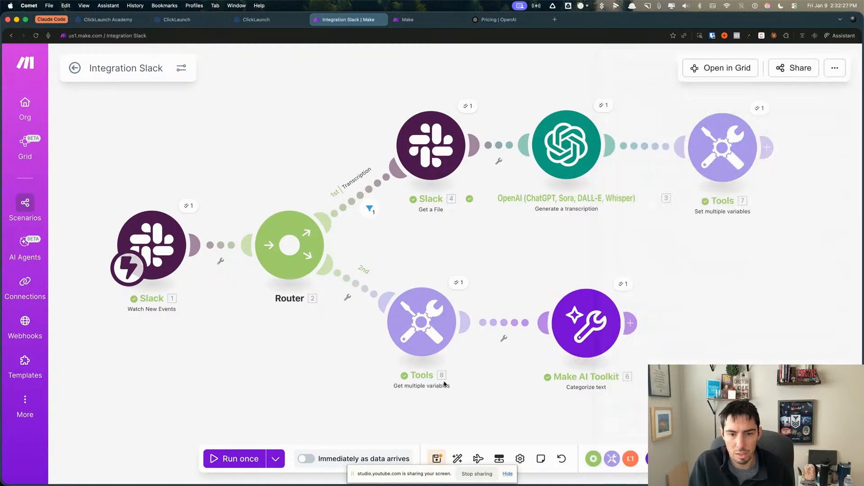
click(622, 284)
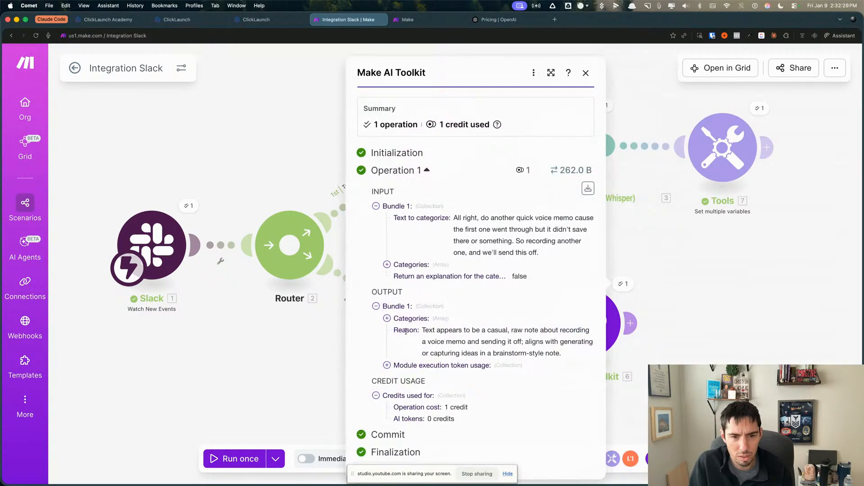
click(268, 373)
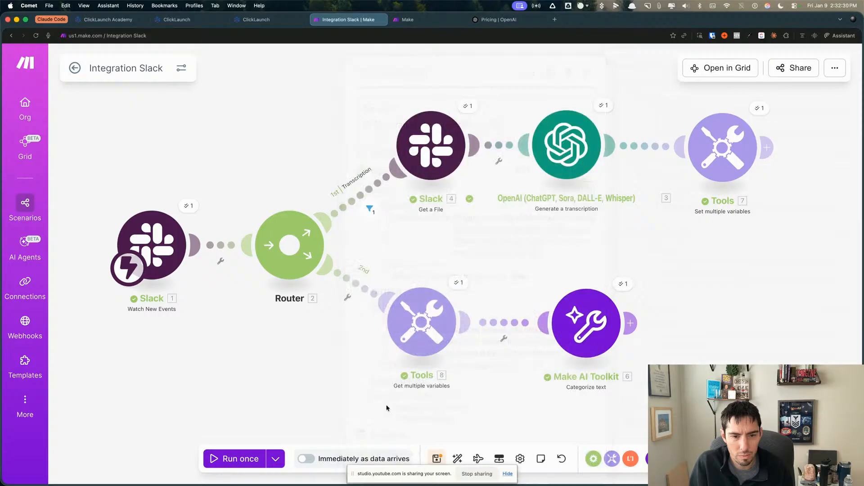
Run the scenario again using existing data from a previous run
click(275, 458)
click(231, 369)
click(203, 403)
click(330, 422)
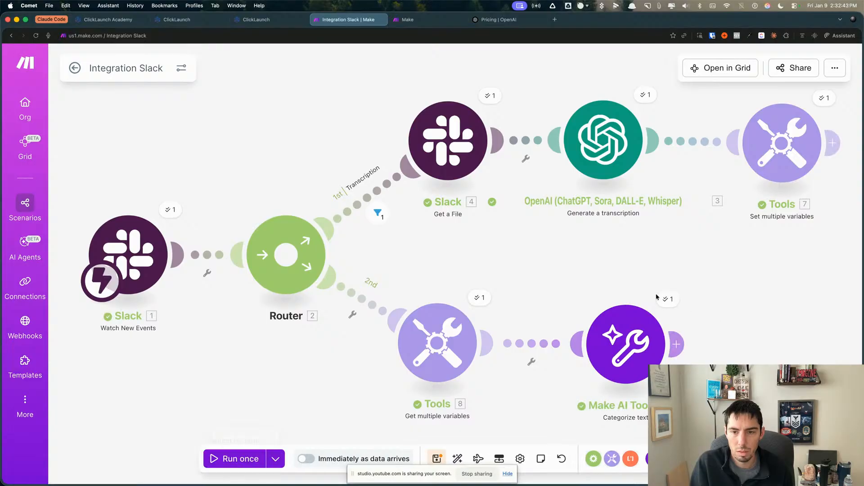
Examine the new categorization output's category, reason and module execution token usage
click(664, 299)
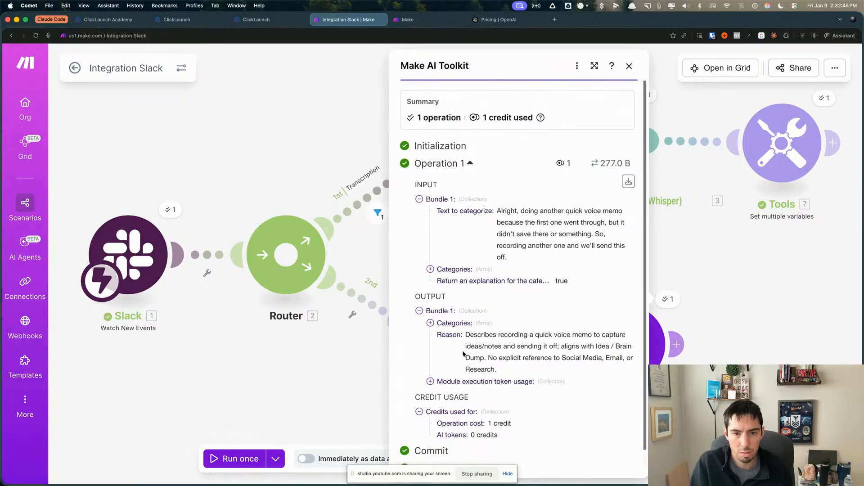
click(431, 323)
click(431, 395)
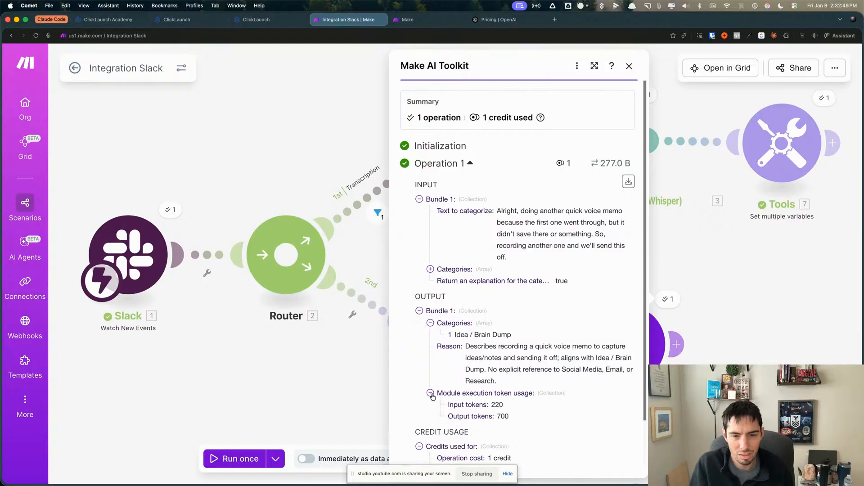
click(430, 394)
click(431, 323)
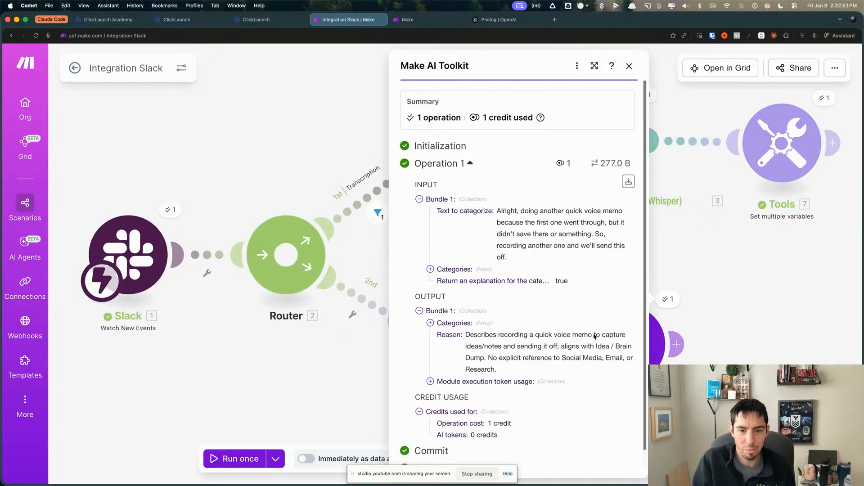
key(Escape)
Set the Make AI Toolkit module's option to return a categorization explanation to No and save it
click(623, 345)
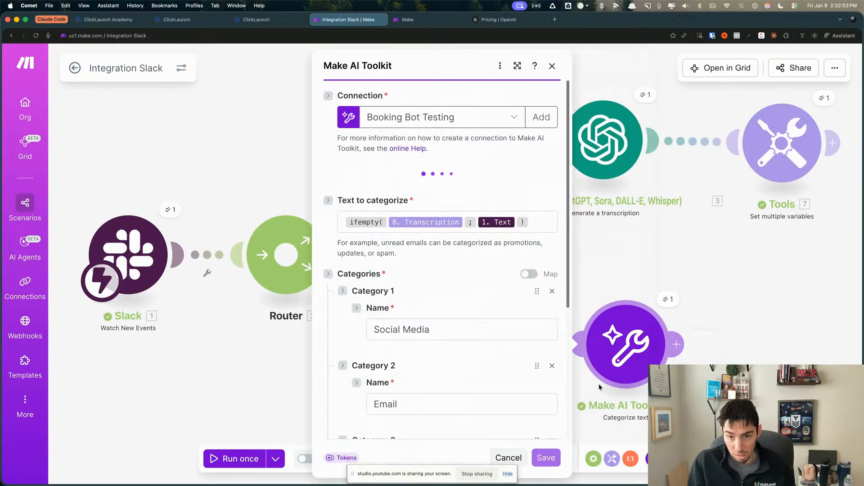
scroll(444, 270, down, 5)
click(380, 423)
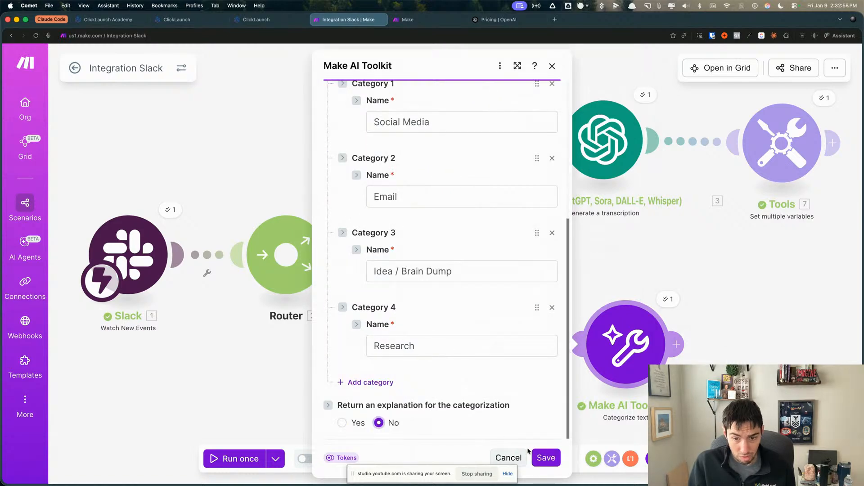
click(545, 458)
Move the Make AI Toolkit module closer to the Get multiple variables module on the scenario canvas
scroll(562, 281, down, 2)
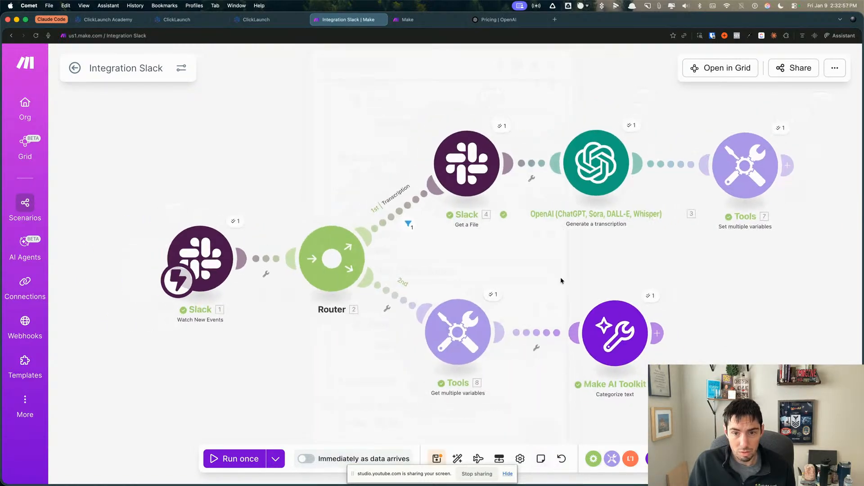
drag(610, 328, 582, 326)
drag(573, 275, 438, 242)
scroll(516, 265, down, 2)
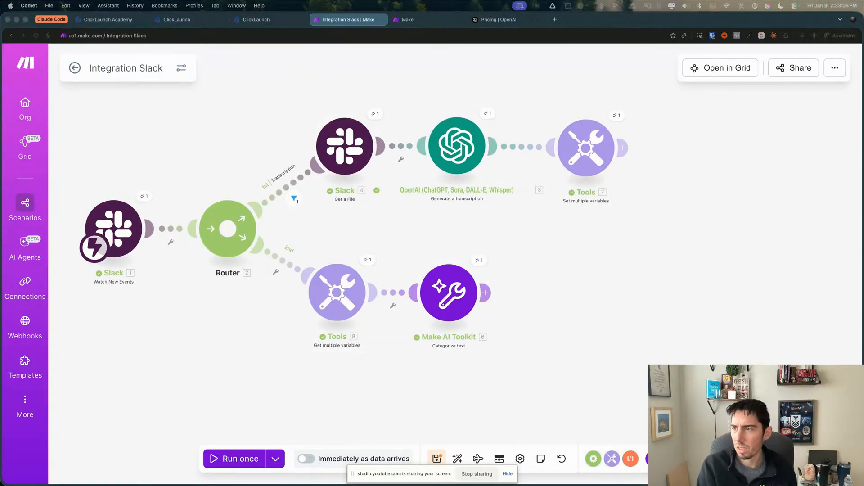
Switch to the Whimsical flowchart and change the Make Agent box's label to "Make Categoizer"
drag(450, 485, 298, 72)
scroll(399, 233, up, 2)
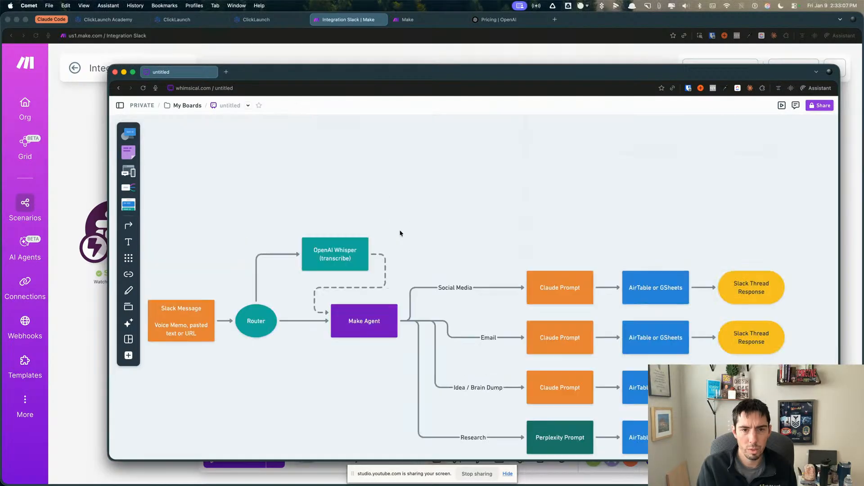
scroll(400, 233, down, 4)
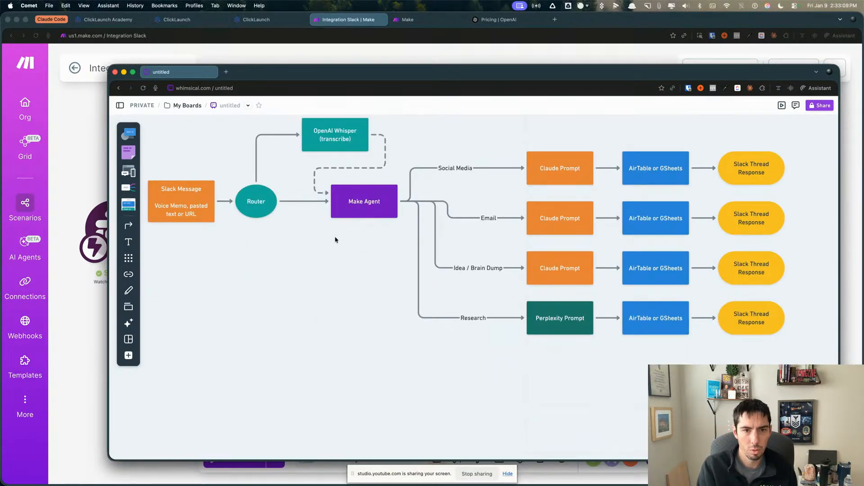
click(363, 202)
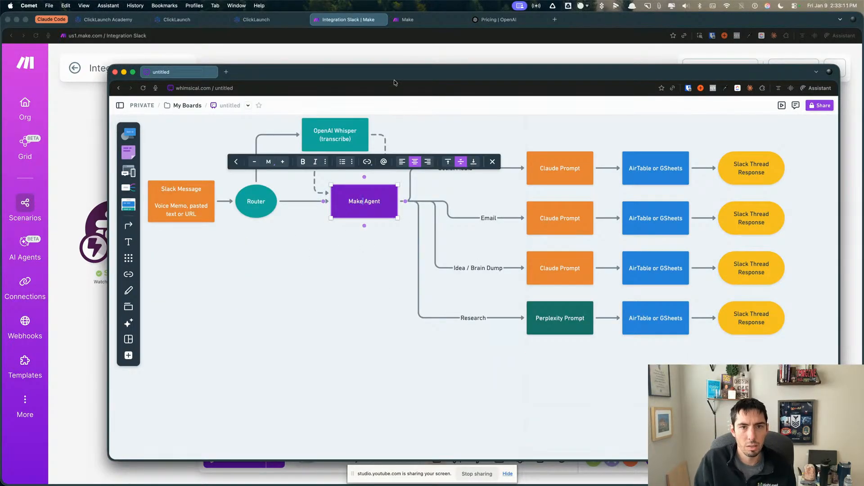
mouse_move(391, 74)
mouse_down()
mouse_move(441, 421)
mouse_move(389, 86)
mouse_up()
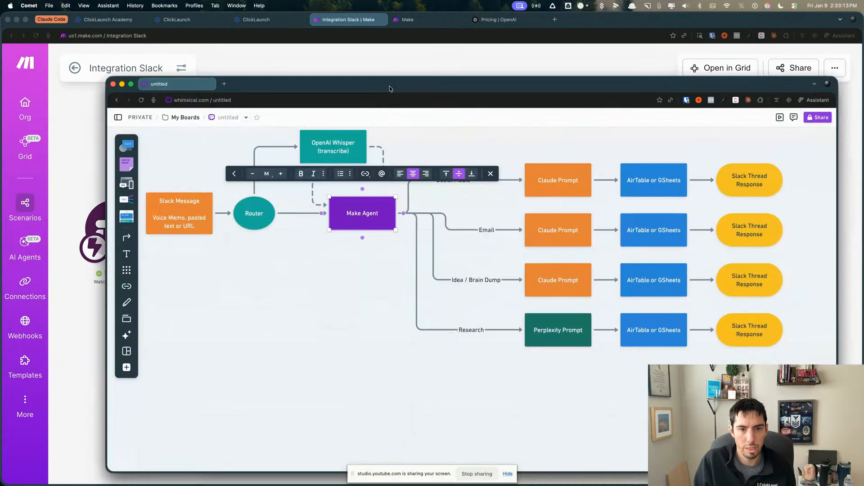
double_click(370, 214)
text(C)
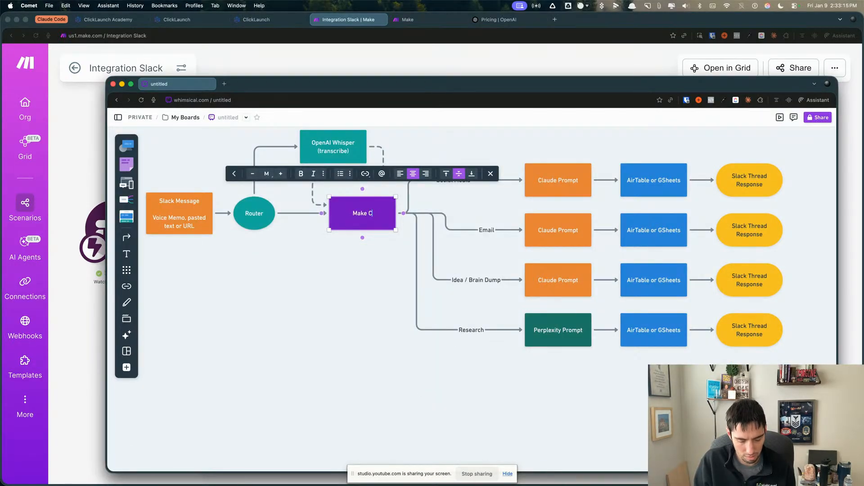
text(ategor)
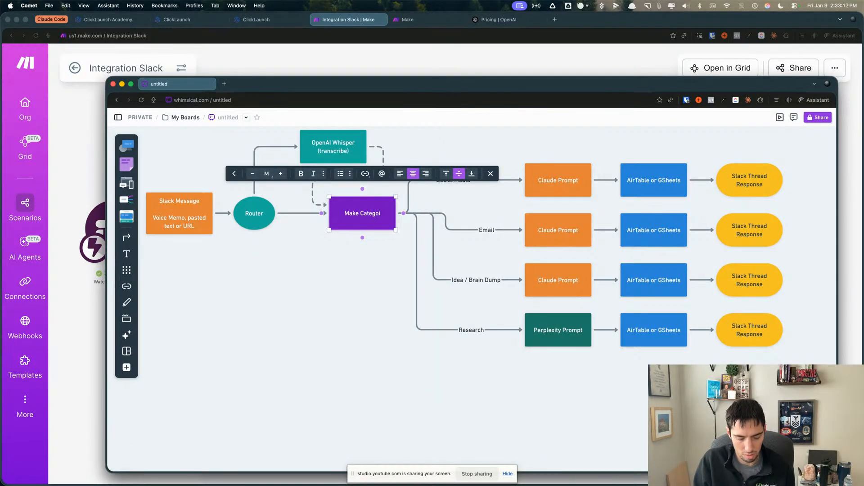
text(izer)
click(360, 287)
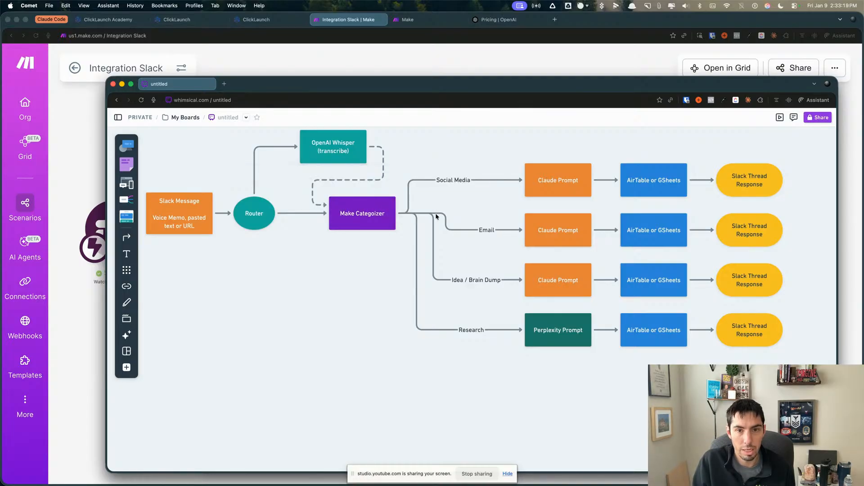
Return to the Make scenario and add a Router after the Make AI Toolkit module
drag(415, 89, 863, 92)
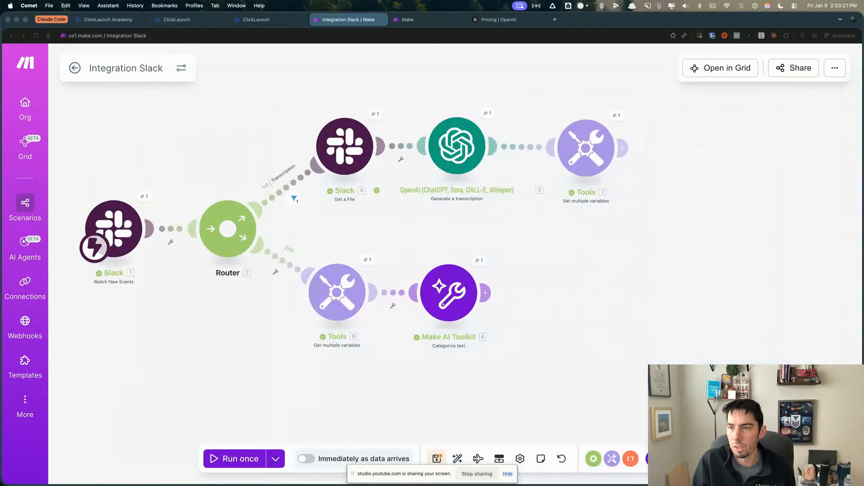
click(573, 310)
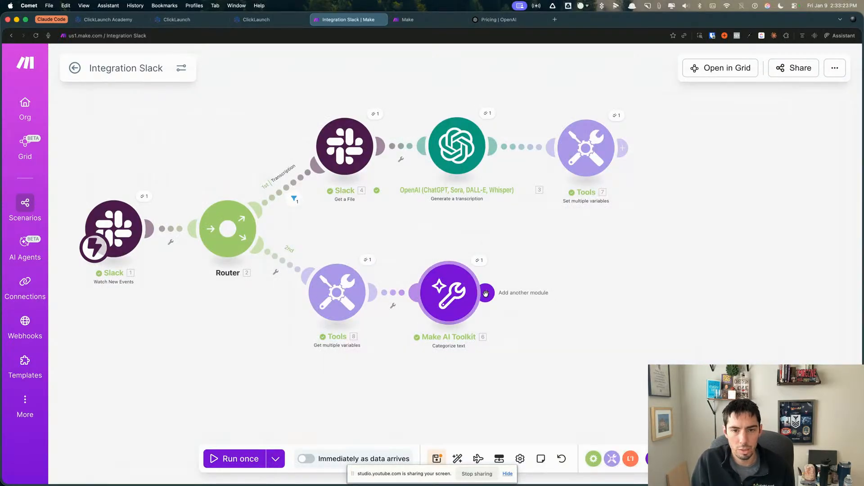
click(485, 293)
click(621, 342)
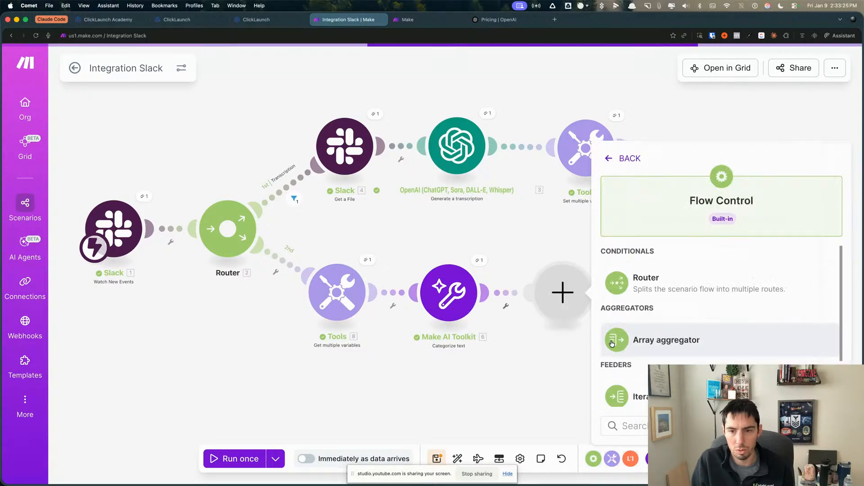
click(621, 282)
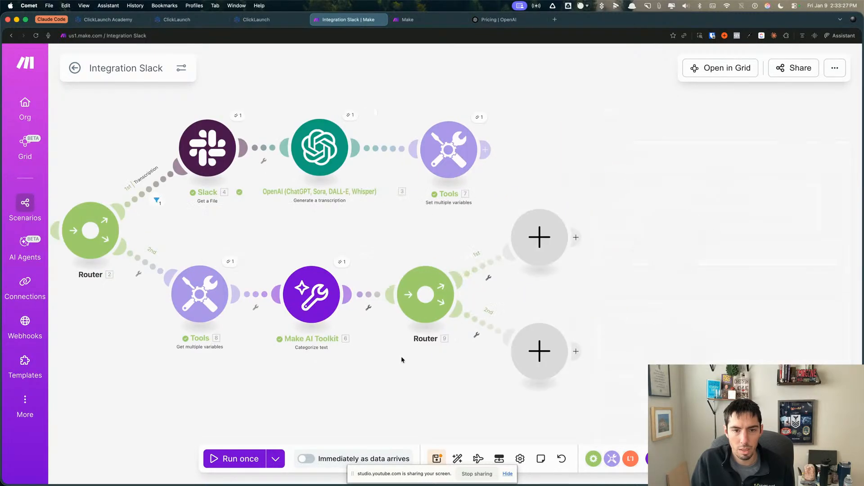
Set the new router's first route condition to the Make AI Toolkit's Categories[] text equal to "Idea / Brain Dump"
click(601, 252)
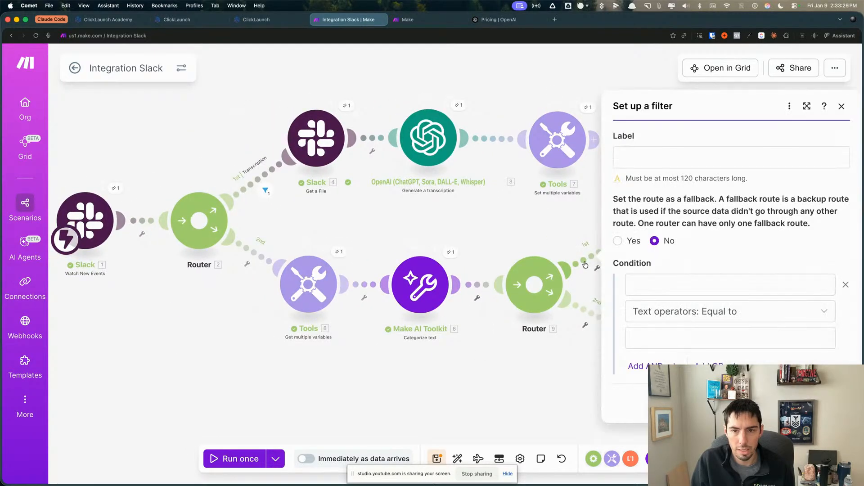
click(649, 286)
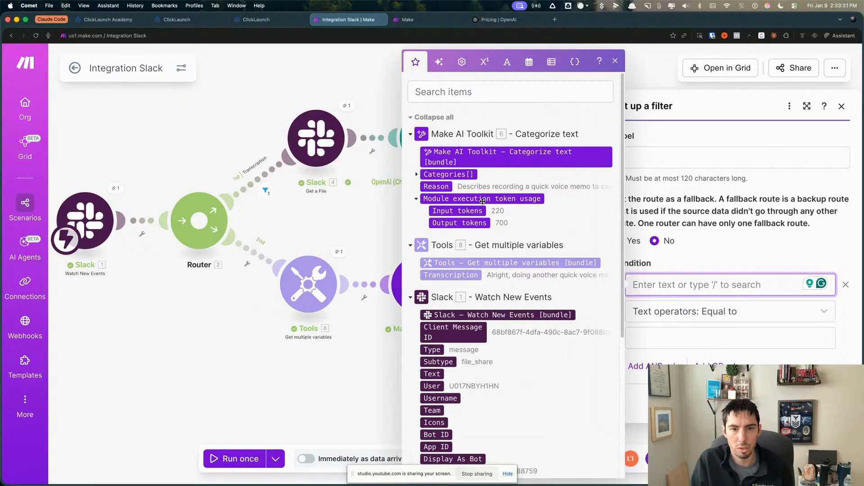
click(417, 175)
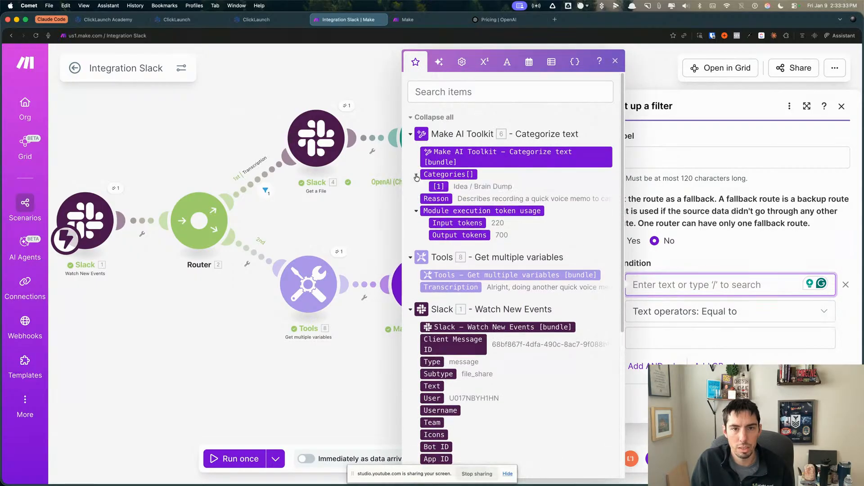
click(439, 186)
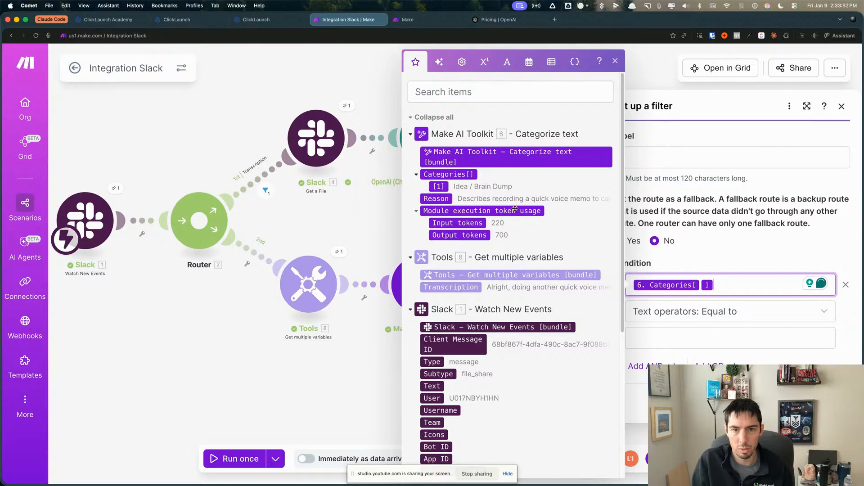
key(super+shift+4)
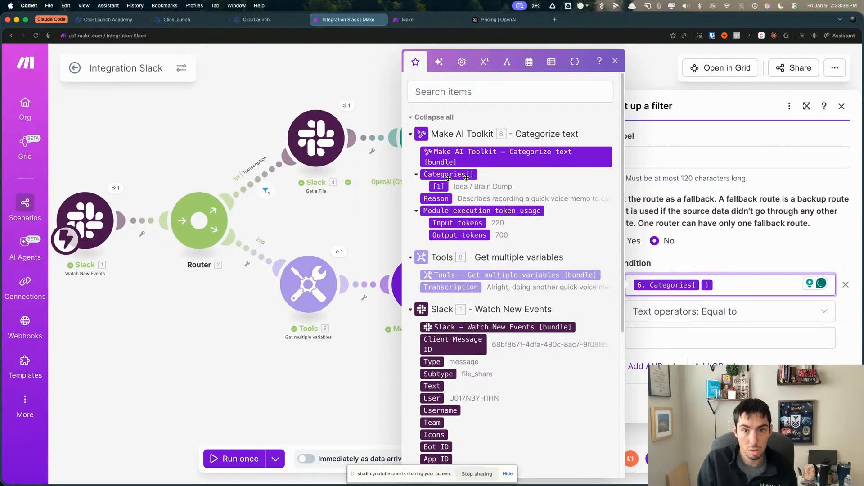
drag(452, 182, 526, 198)
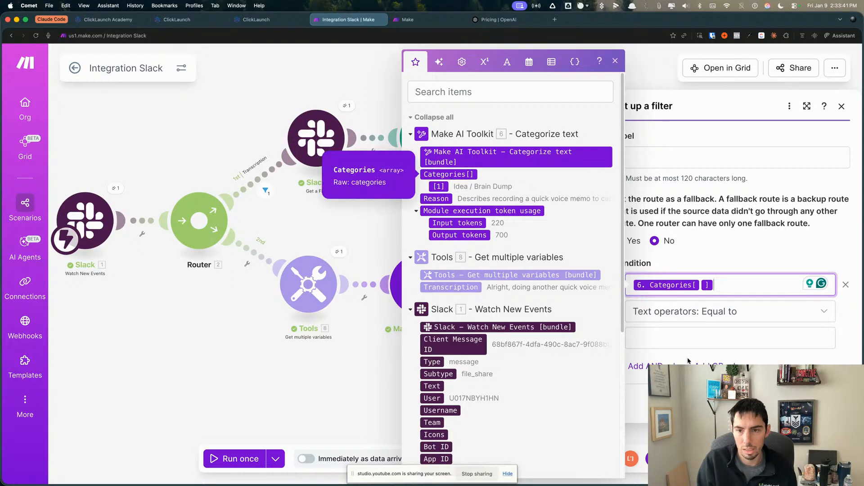
click(662, 340)
text(Idea / Brain Dump)
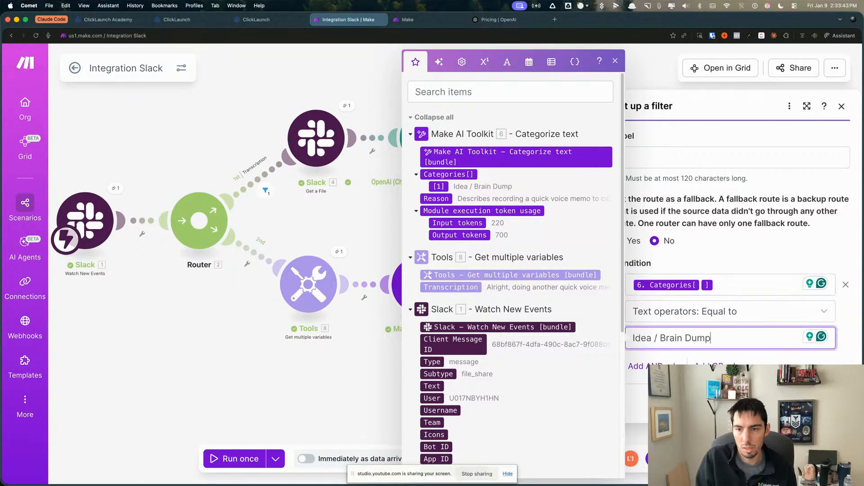
Label the first route's filter "Idea / Brain Dump" and save it
click(653, 317)
right_click(640, 155)
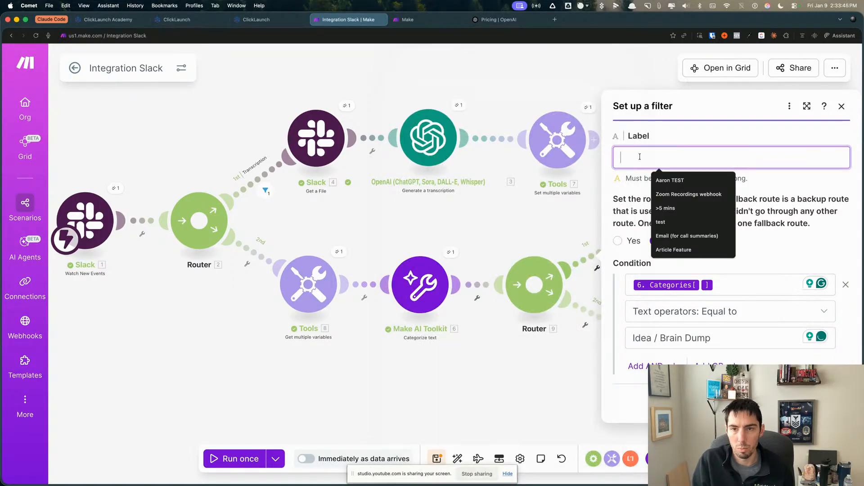
text(Idea / Brain Dump)
key(Return)
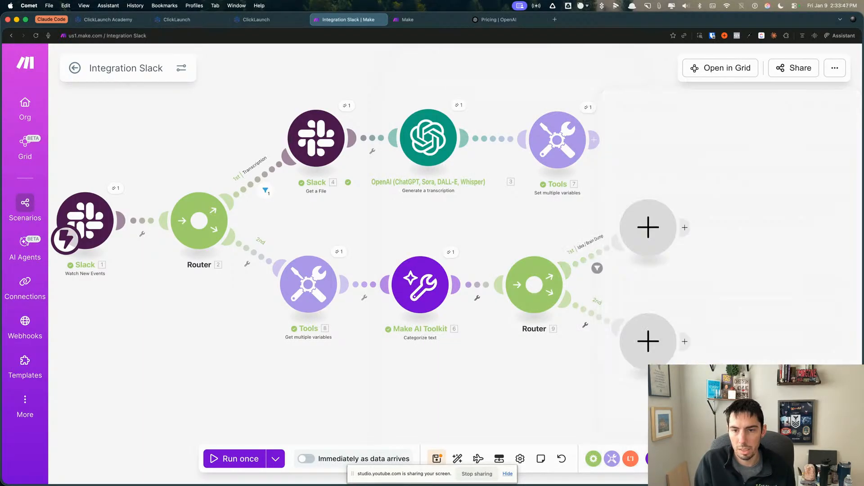
scroll(546, 355, down, 3)
drag(546, 354, 541, 311)
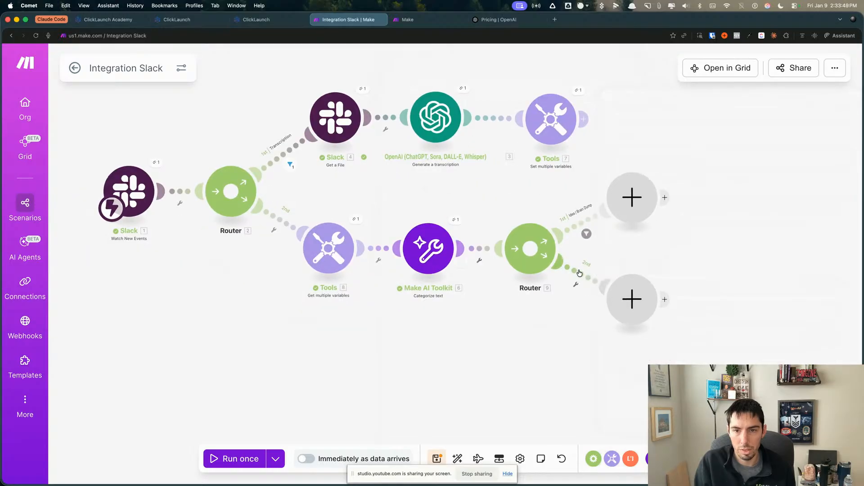
click(579, 274)
click(661, 307)
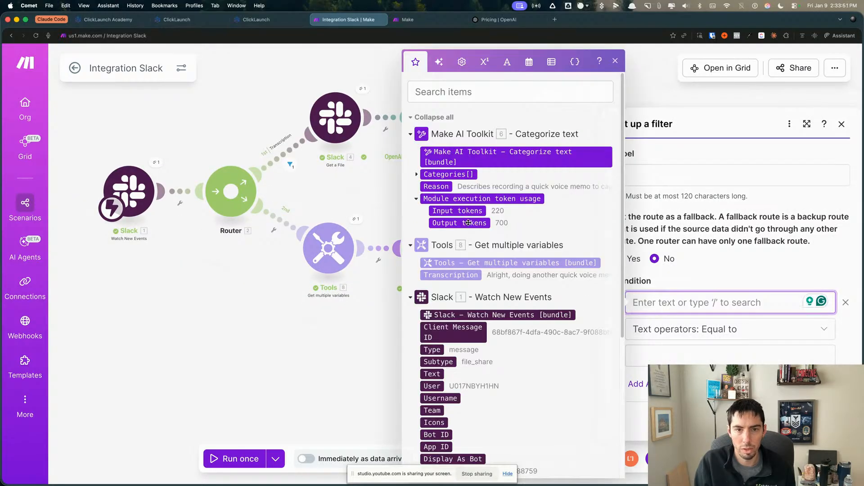
click(393, 337)
Copy the Category 1 name "Social Media" from the Make AI Toolkit module's settings
click(428, 245)
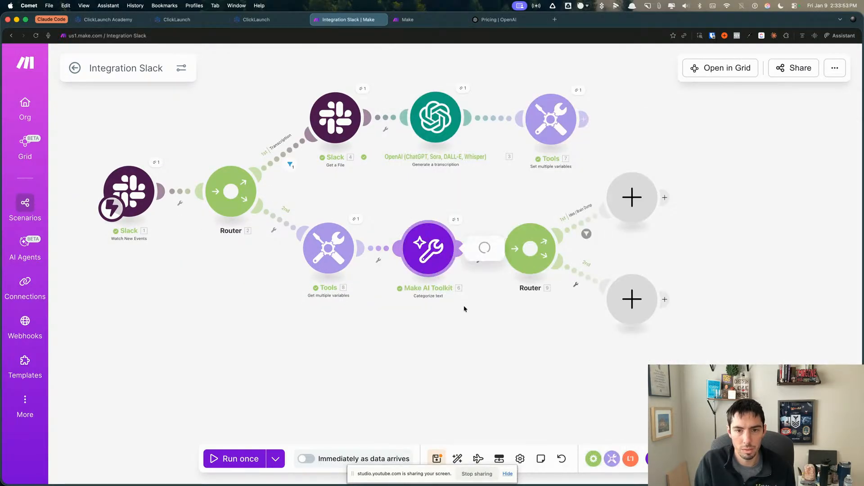
click(541, 322)
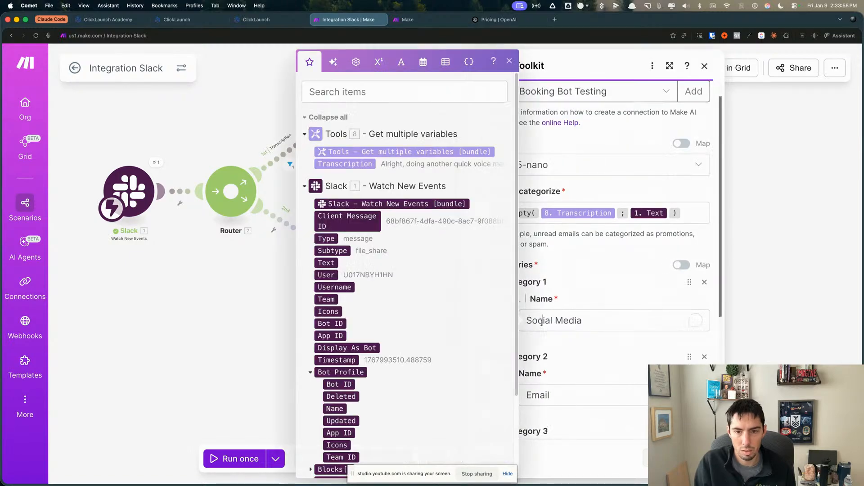
triple_click(542, 322)
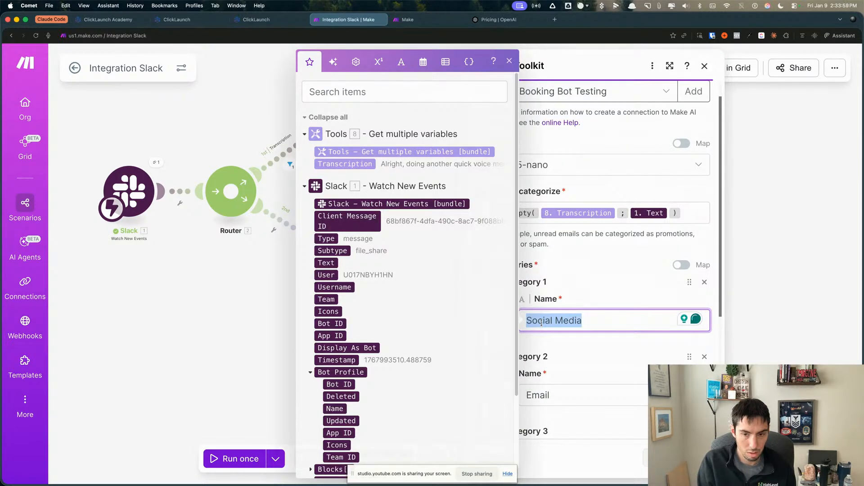
key(super+1)
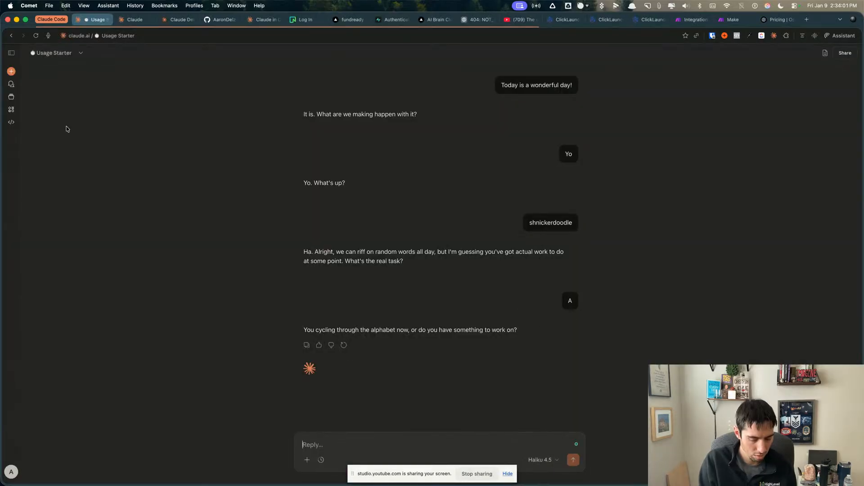
click(731, 20)
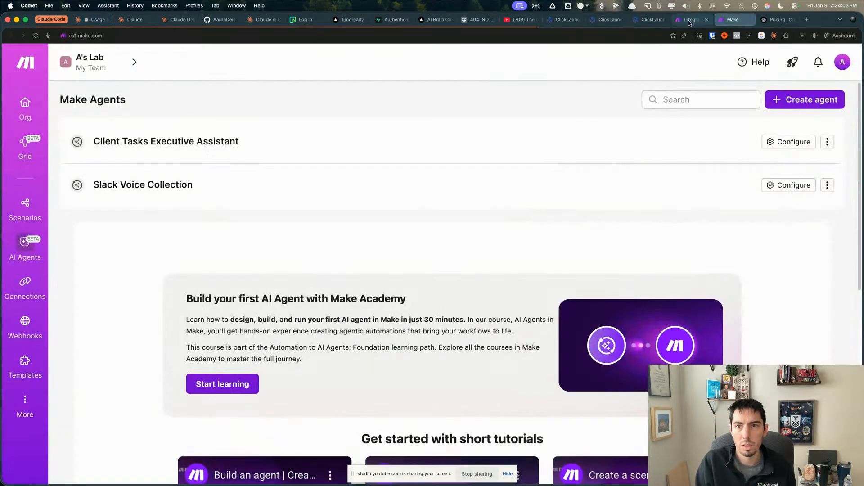
click(689, 21)
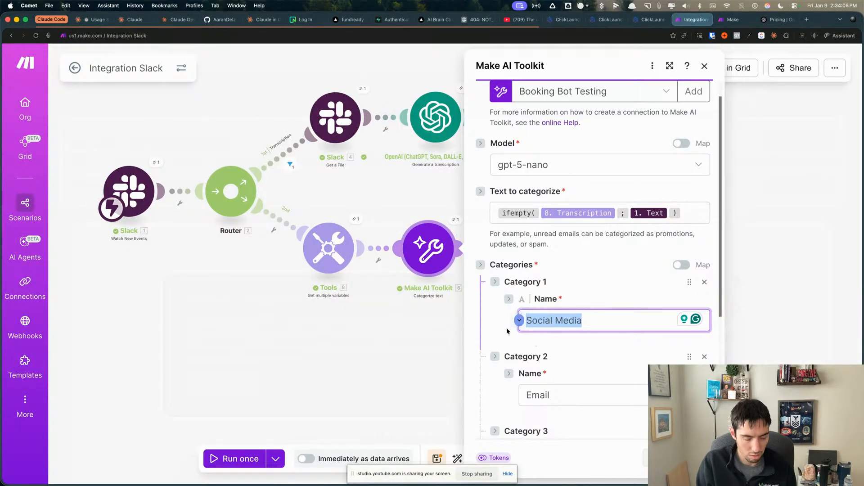
key(super+c)
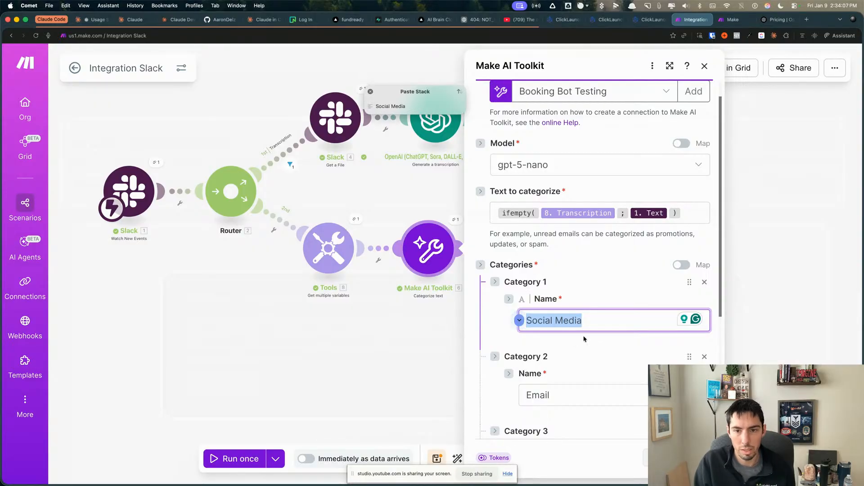
Copy the category names "Email" and "Research" from the Make AI Toolkit module and close its settings
scroll(558, 359, down, 2)
scroll(558, 358, down, 1)
click(538, 289)
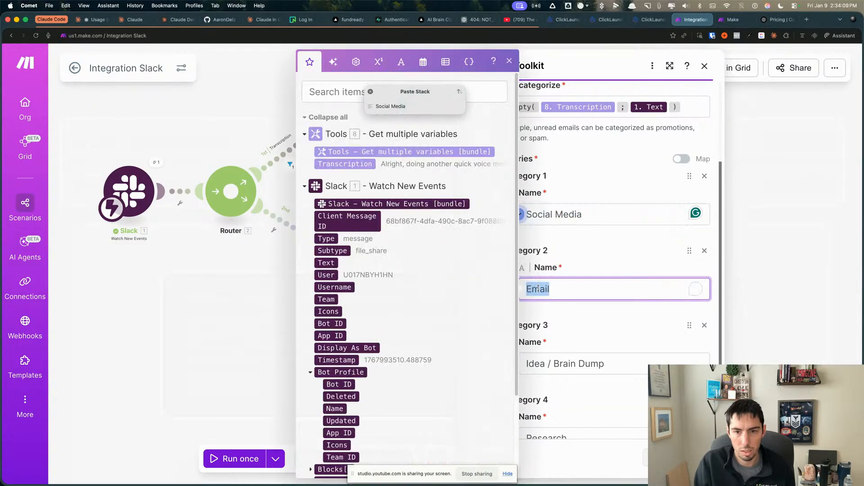
key(super+a)
key(super+c)
scroll(552, 366, down, 3)
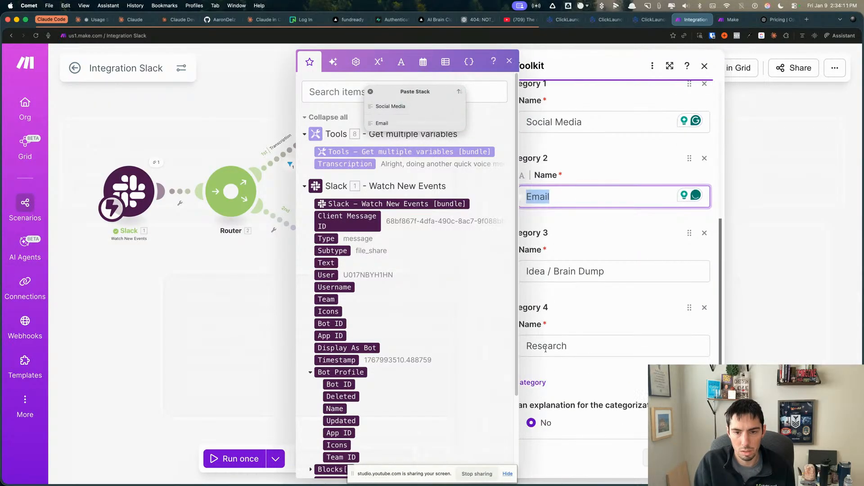
click(546, 348)
key(super+a)
key(super+c)
key(Escape)
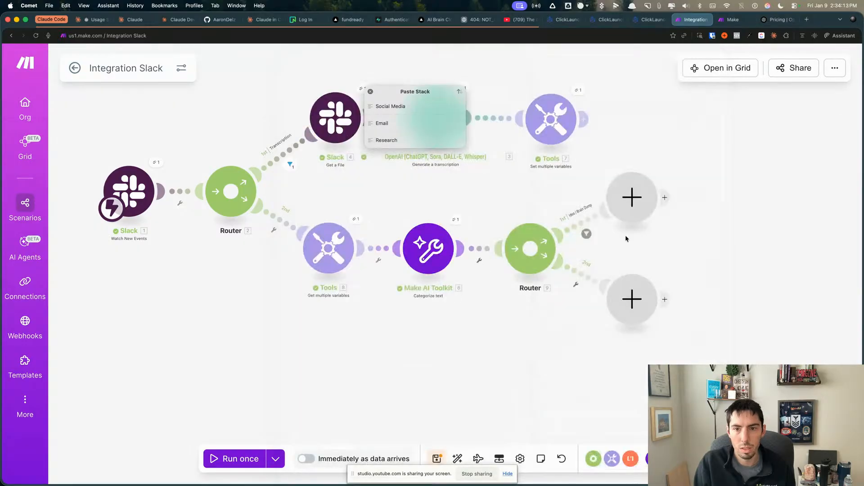
Set the second route's filter condition to the Make AI Toolkit's Categories[] text equal to "Social Media"
click(584, 274)
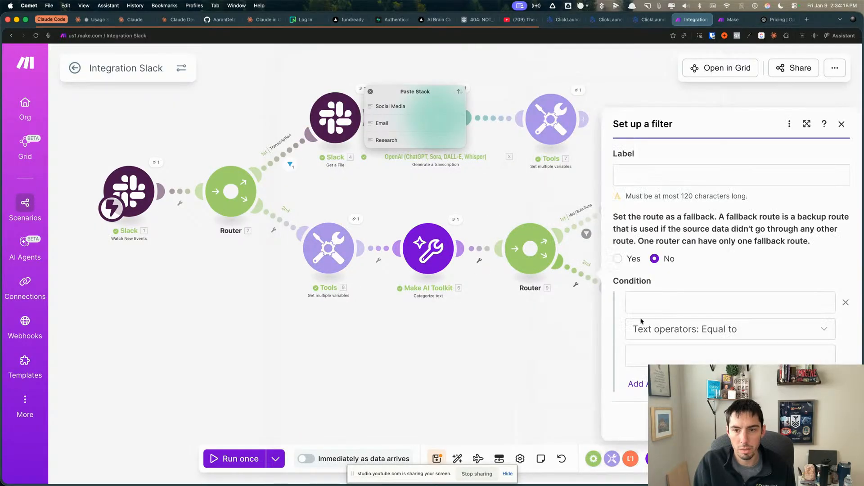
click(668, 303)
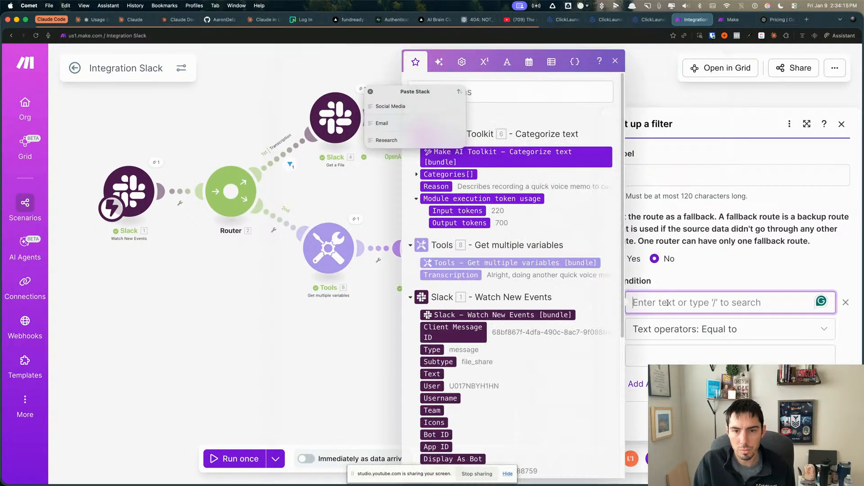
click(416, 174)
click(448, 174)
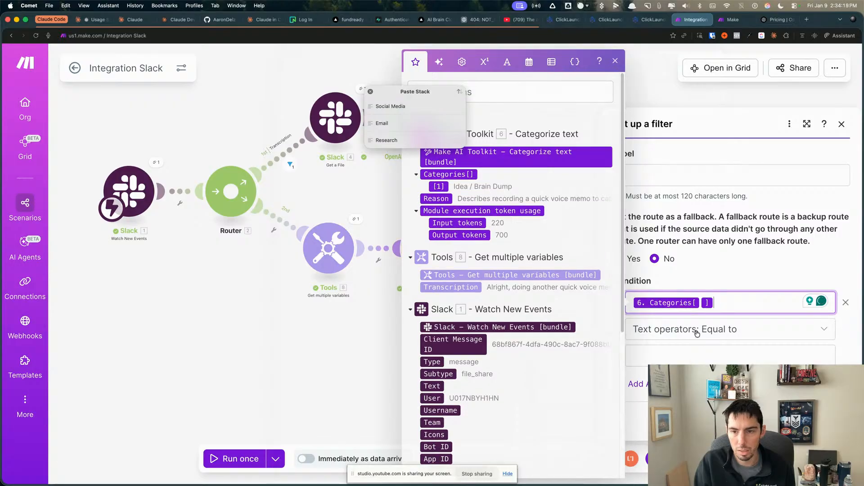
click(679, 360)
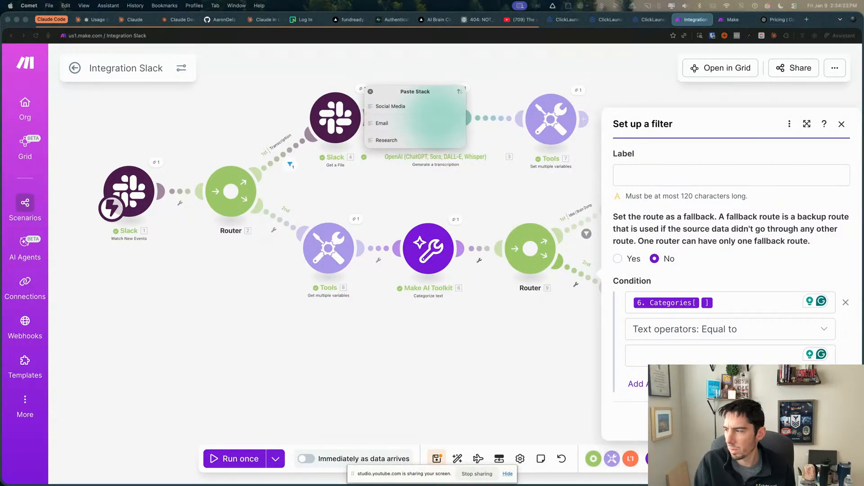
click(666, 352)
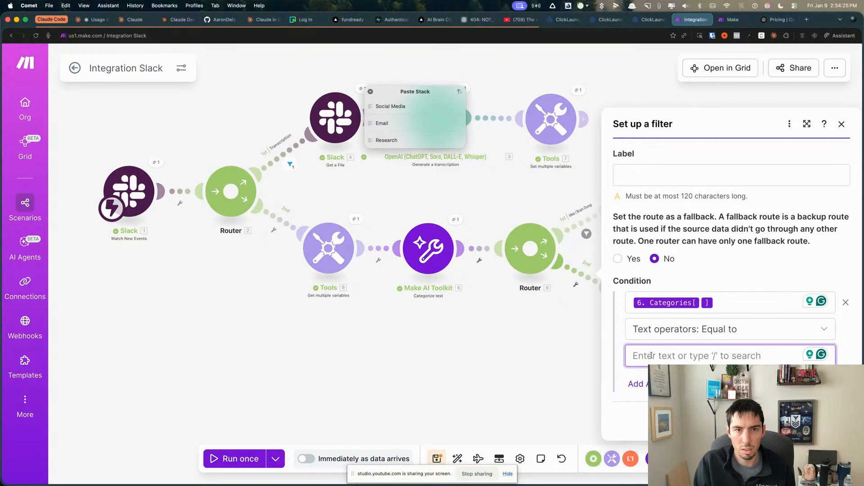
key(super+v)
Label the second route's filter "Email", copy that label again and save the filter
click(632, 171)
key(super+v)
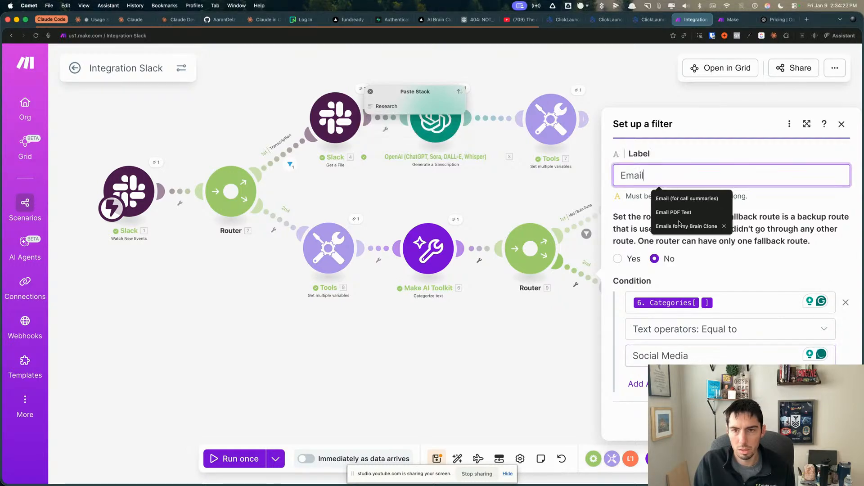
double_click(629, 174)
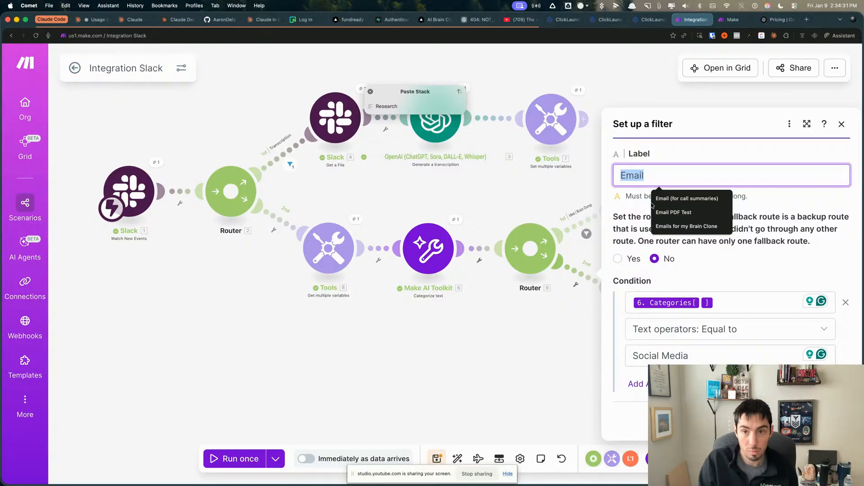
key(super+c)
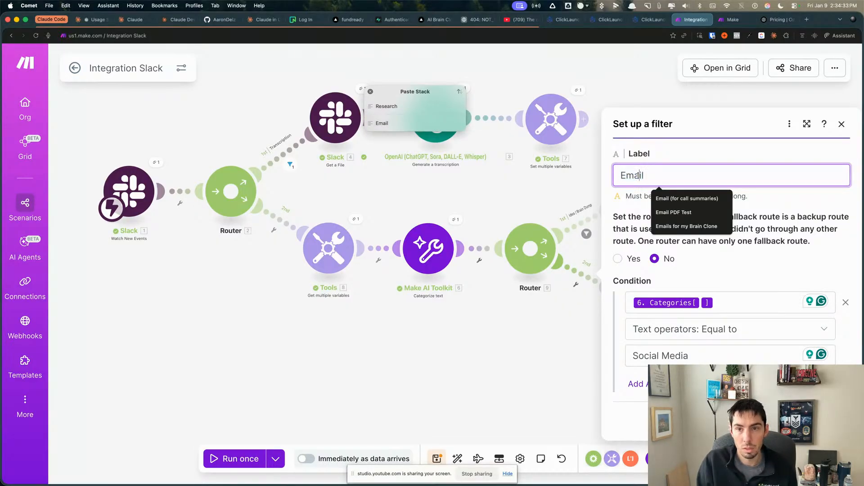
key(Return)
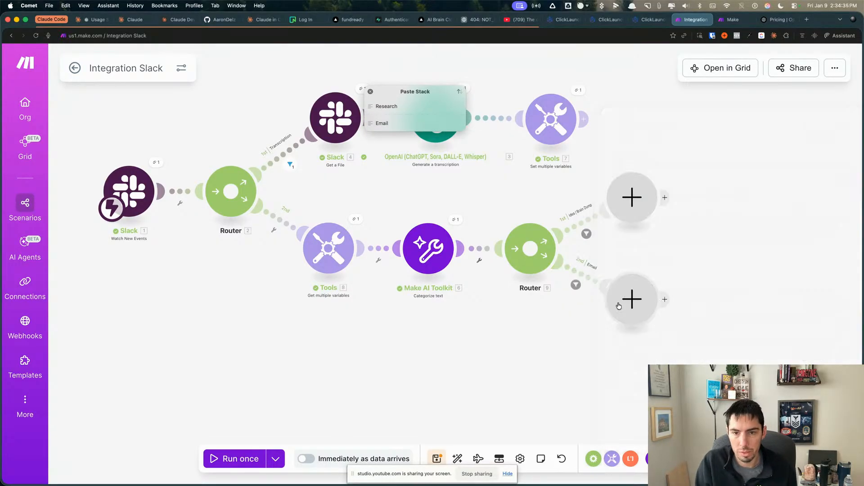
Add a third route to the router that follows the Make AI Toolkit module
click(534, 249)
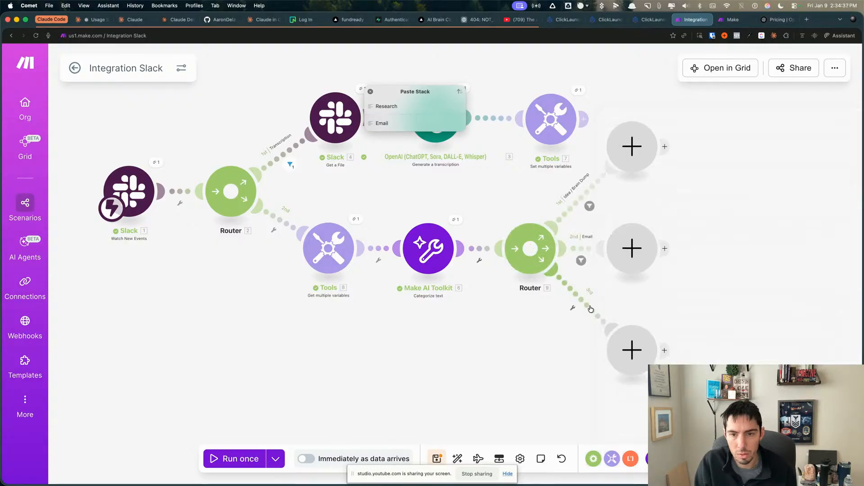
Set the third route's filter condition to text equal to "Research" and save the filter
click(702, 382)
key(super+v)
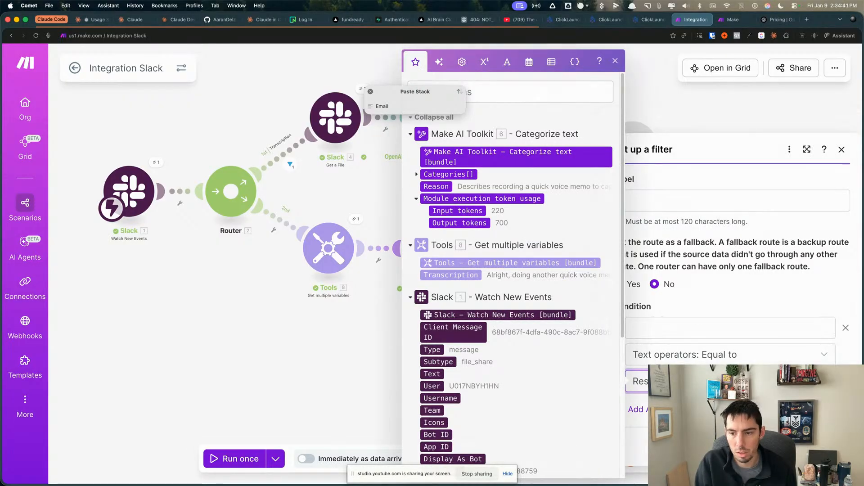
click(831, 450)
Add a fourth route to the second router and set its filter condition to the Make AI Toolkit's Categories[] text equal to "Email"
click(541, 260)
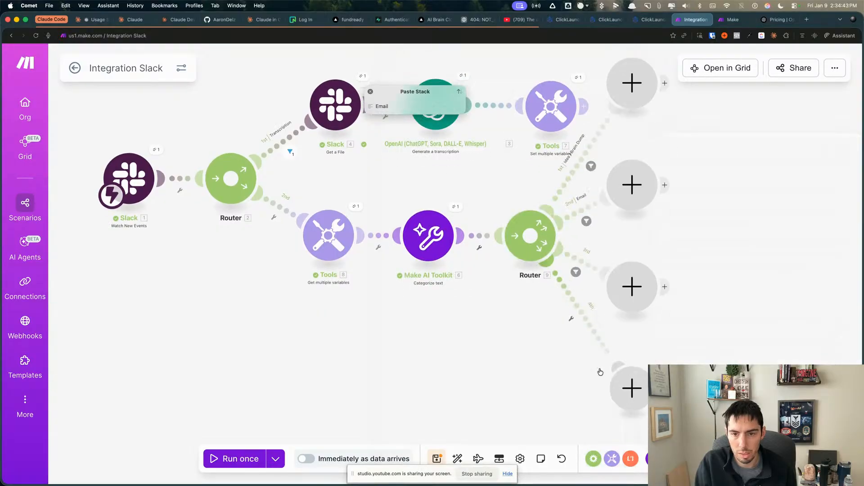
click(596, 320)
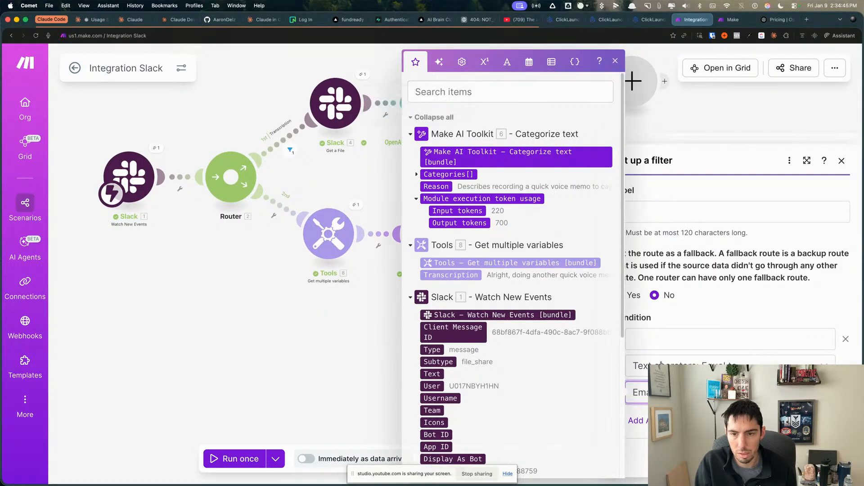
click(642, 339)
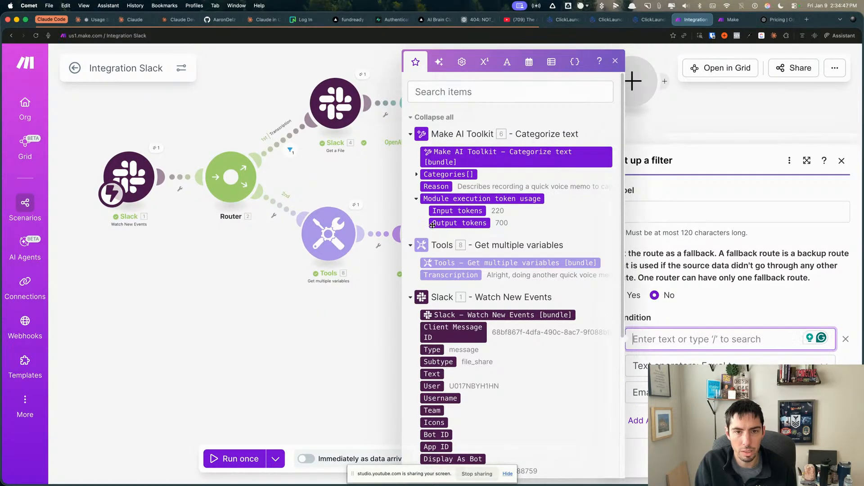
click(417, 174)
click(436, 186)
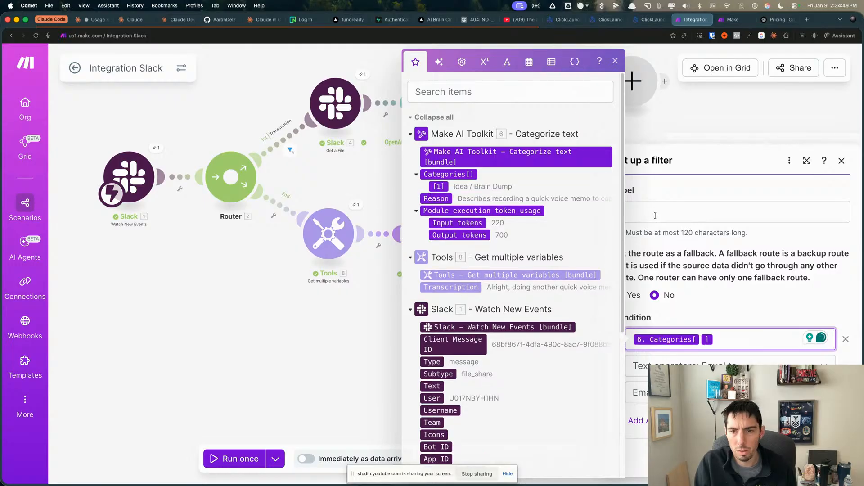
Label the fourth route's filter "Email" and save the filter
click(655, 213)
double_click(647, 393)
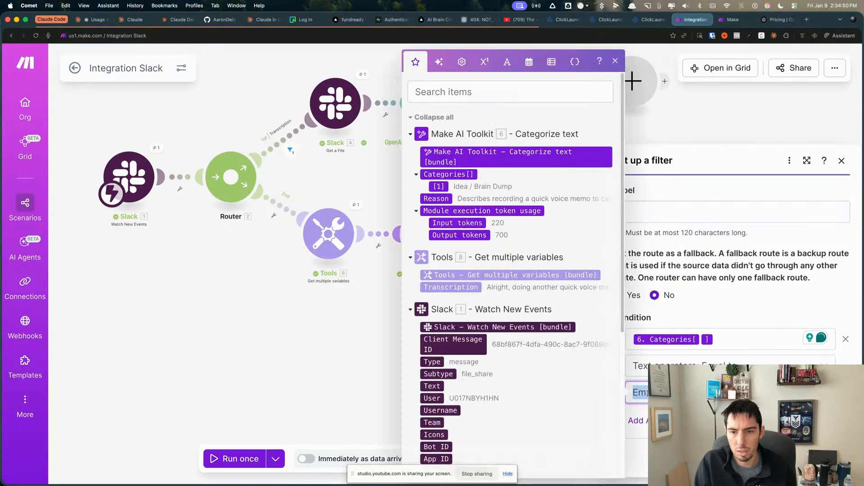
click(644, 209)
key(Return)
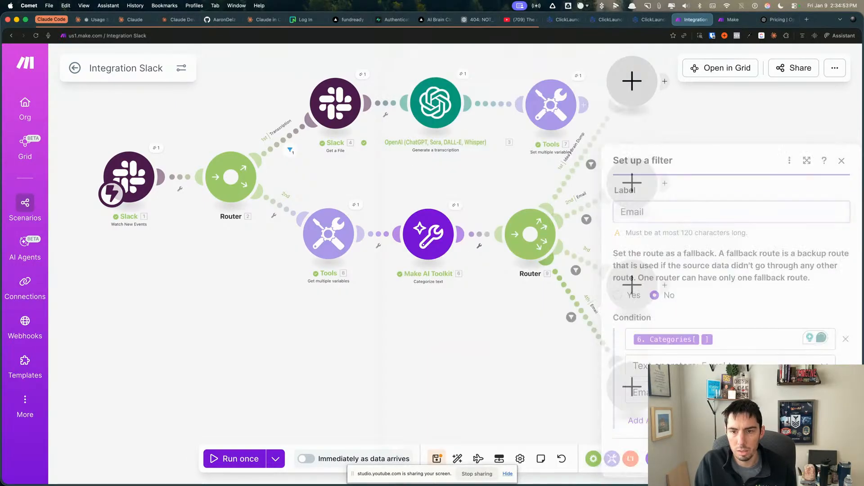
Label the third route's filter "Research", reusing the text from its condition value
click(586, 257)
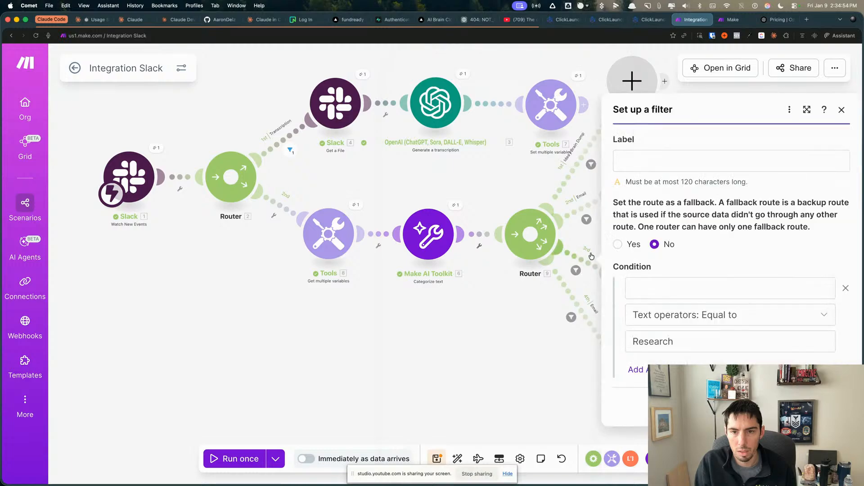
double_click(655, 342)
key(super+c)
click(650, 162)
key(super+v)
Set the Make AI Toolkit's Categories[] item as the compared value in the Research filter's condition and save the filter
click(668, 296)
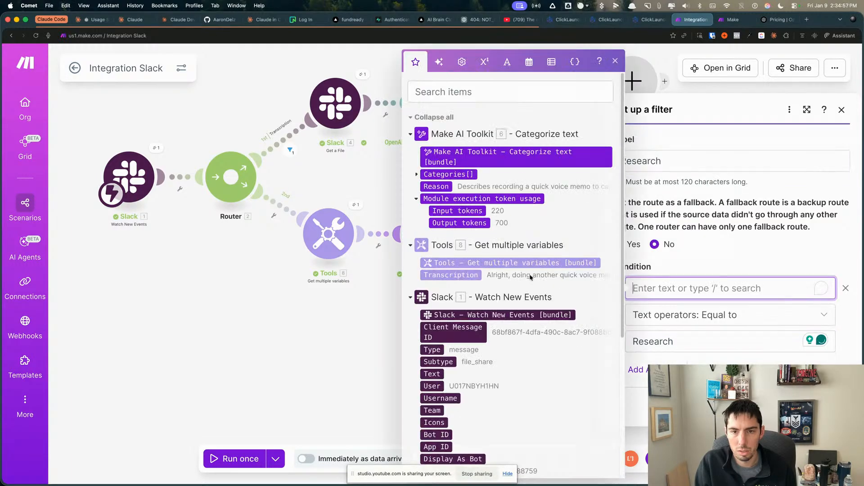
click(417, 174)
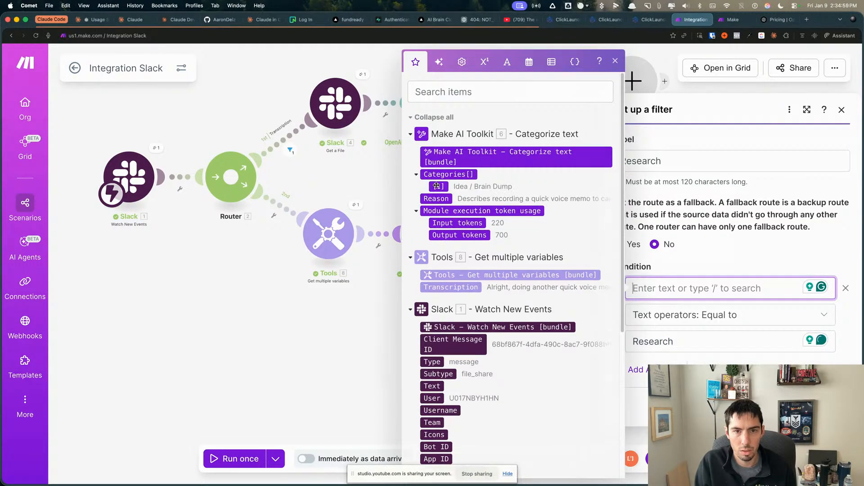
click(437, 186)
click(831, 407)
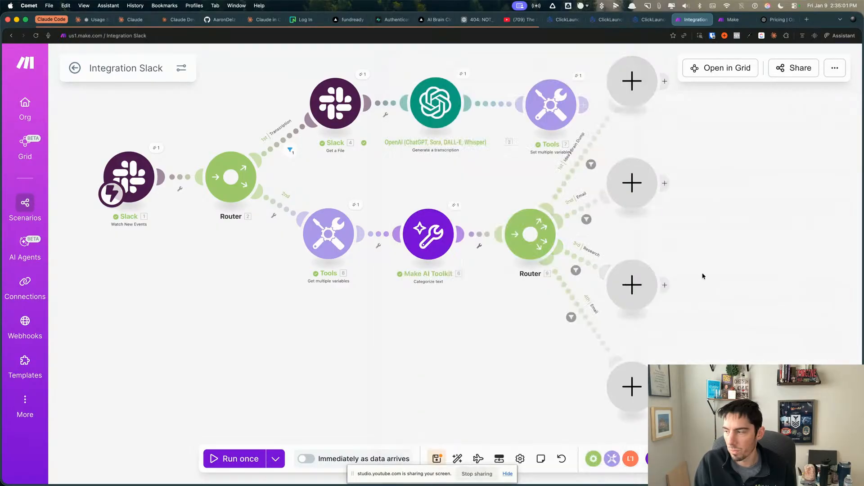
Relabel the second route's filter "Social Media" to match its condition value and save the filter
click(584, 208)
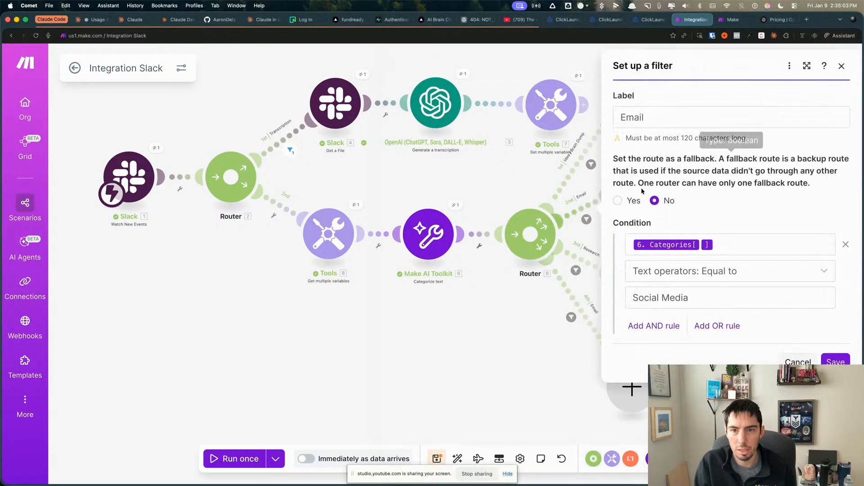
triple_click(655, 298)
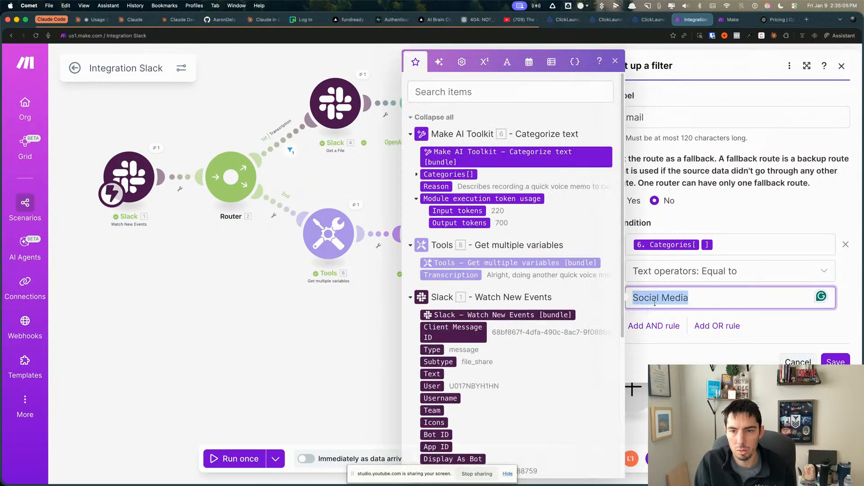
key(super+c)
triple_click(638, 118)
key(super+v)
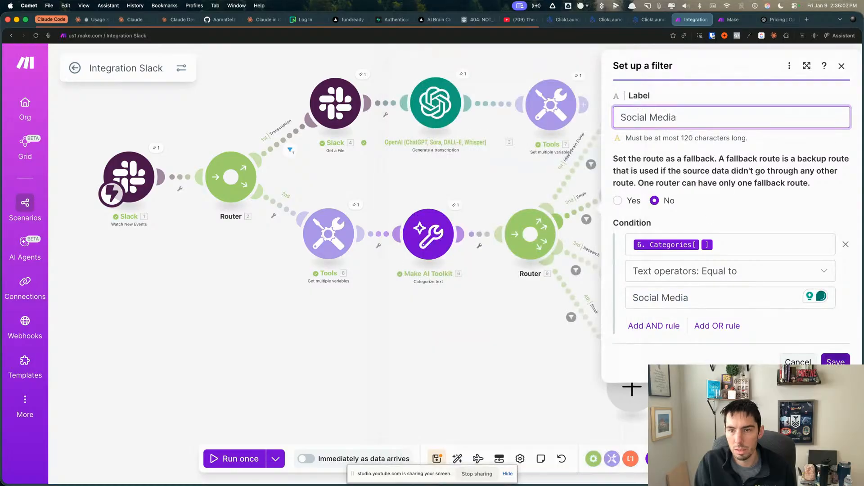
click(831, 362)
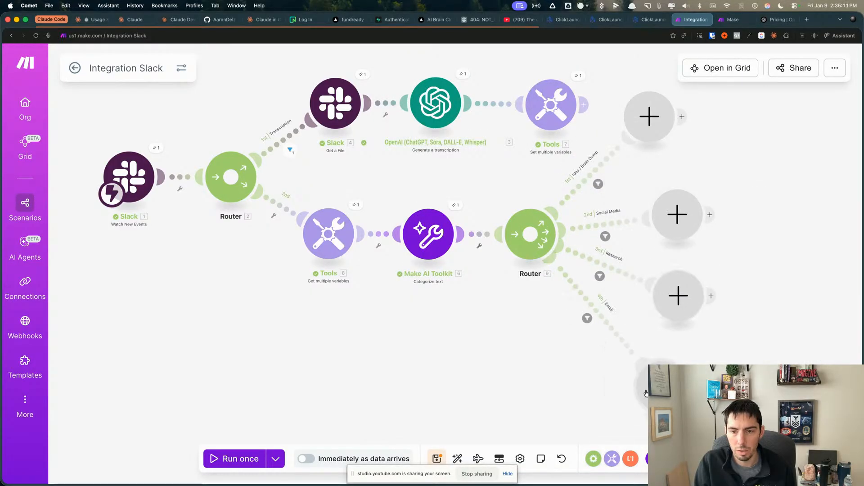
Add an Anthropic Claude Simple Text Prompt (beta) module at the end of the Email route
mouse_move(511, 339)
mouse_down()
mouse_move(472, 369)
mouse_move(495, 342)
mouse_up()
scroll(472, 369, down, 3)
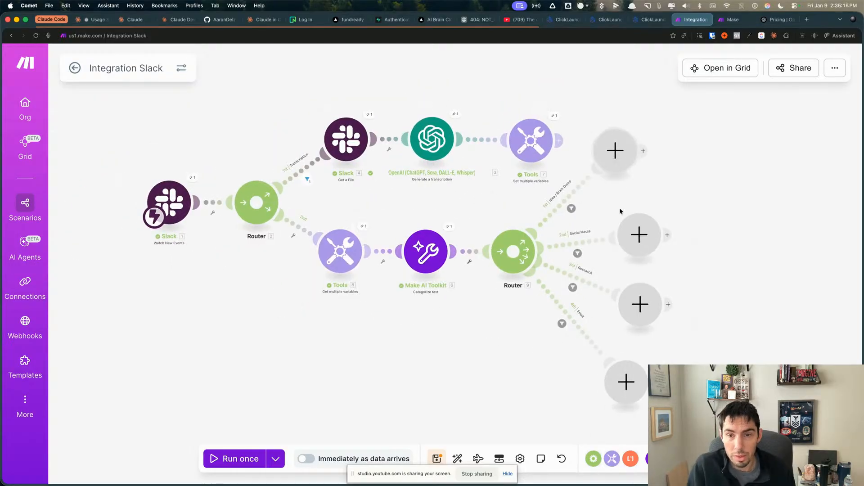
click(626, 382)
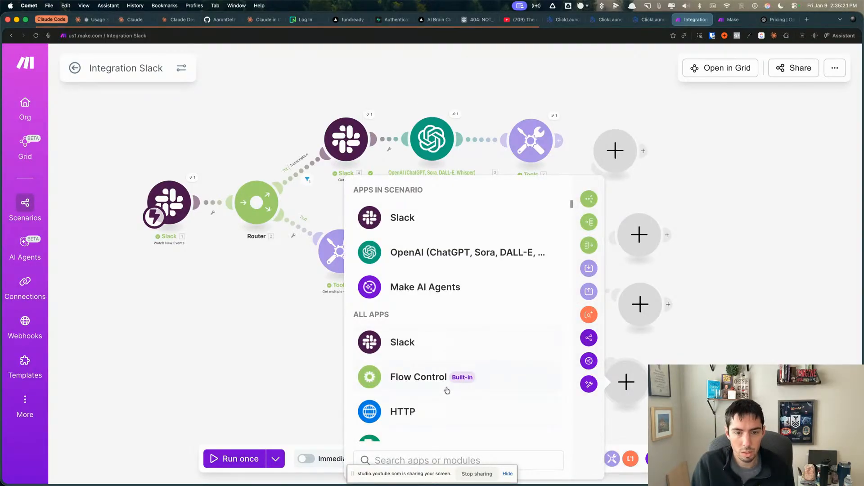
text(claude)
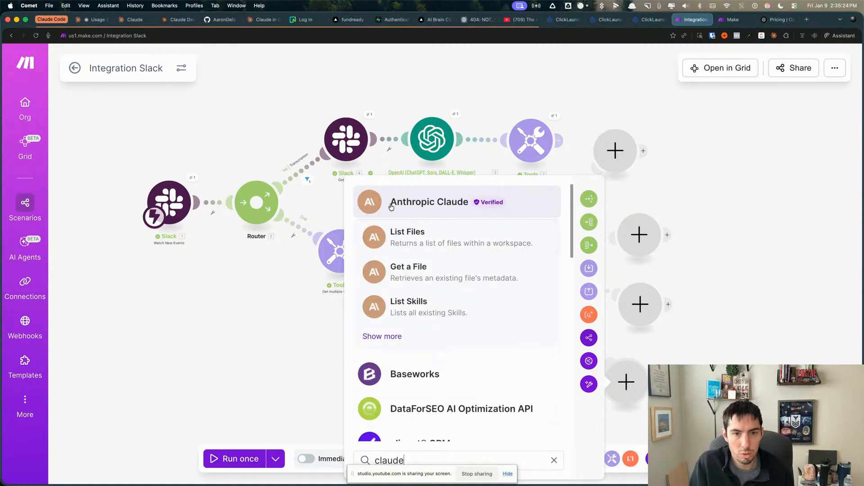
click(391, 207)
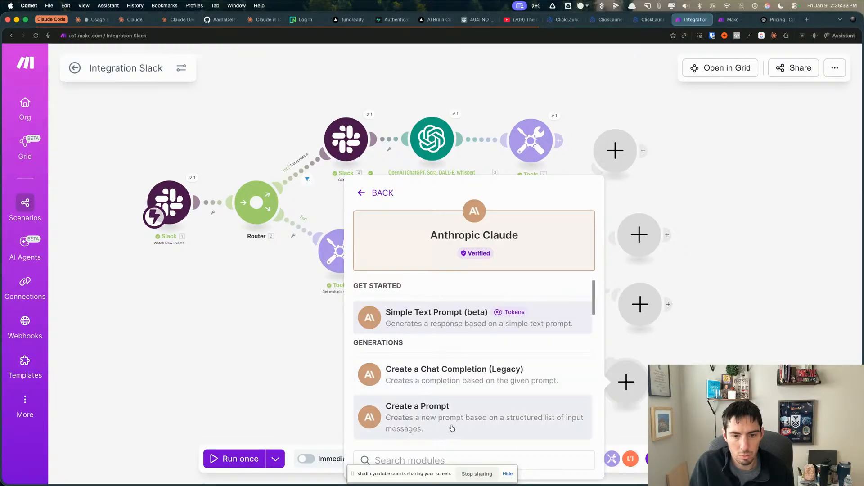
scroll(406, 402, down, 3)
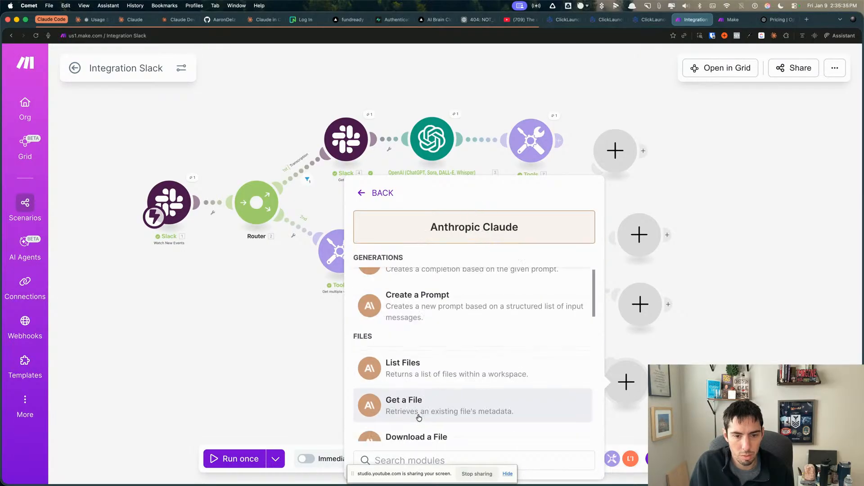
scroll(417, 415, up, 3)
key(Escape)
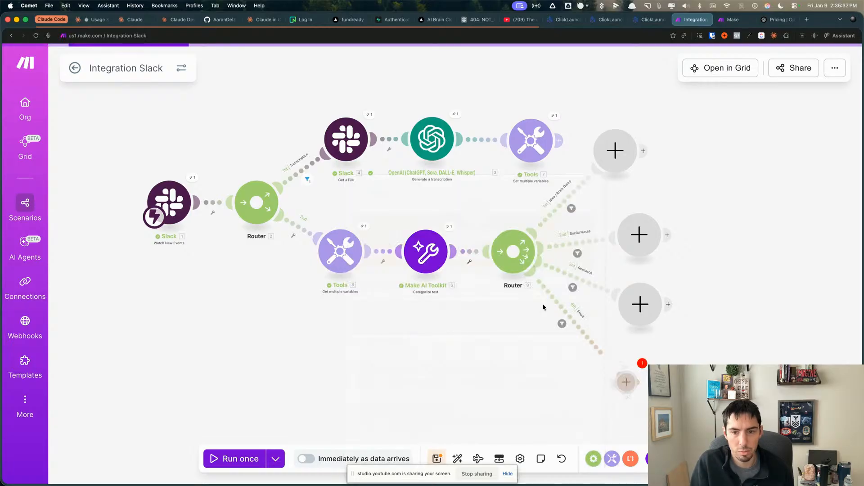
Set the Anthropic Claude module's model to Claude Haiku 4.5
click(405, 367)
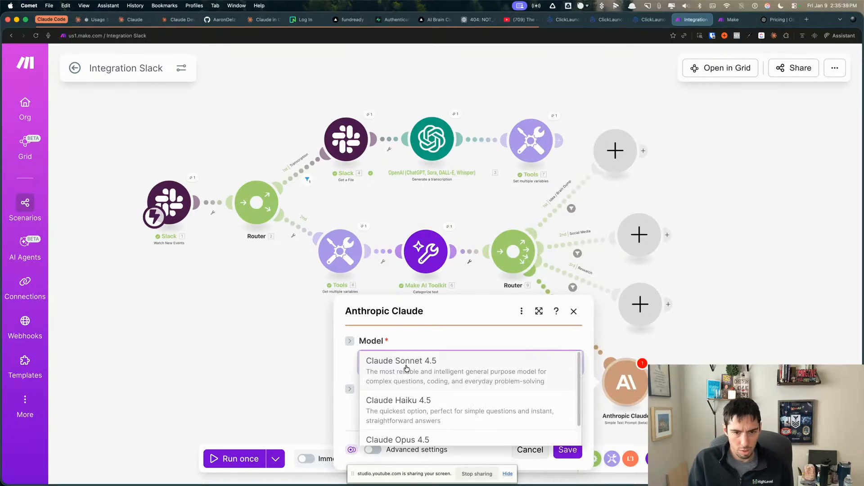
scroll(446, 414, down, 1)
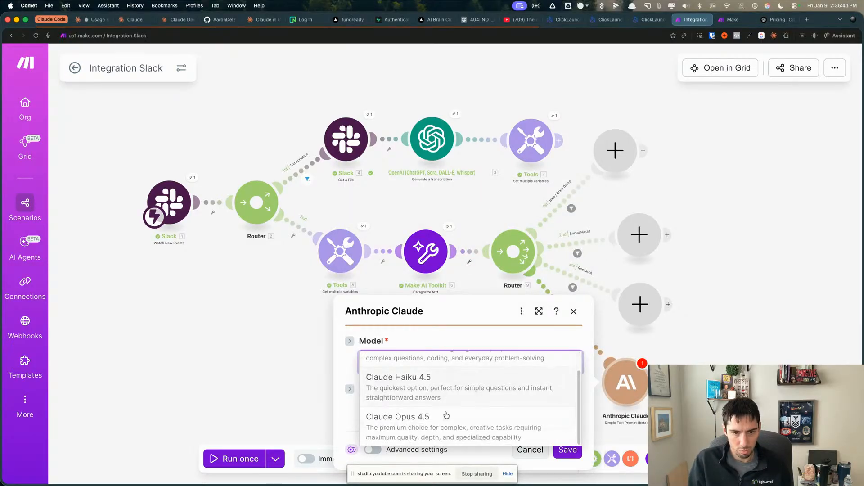
scroll(446, 413, up, 1)
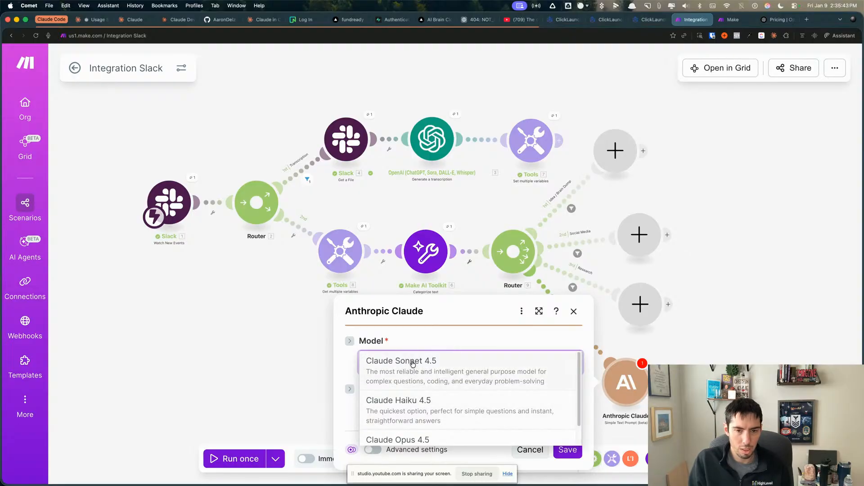
click(406, 407)
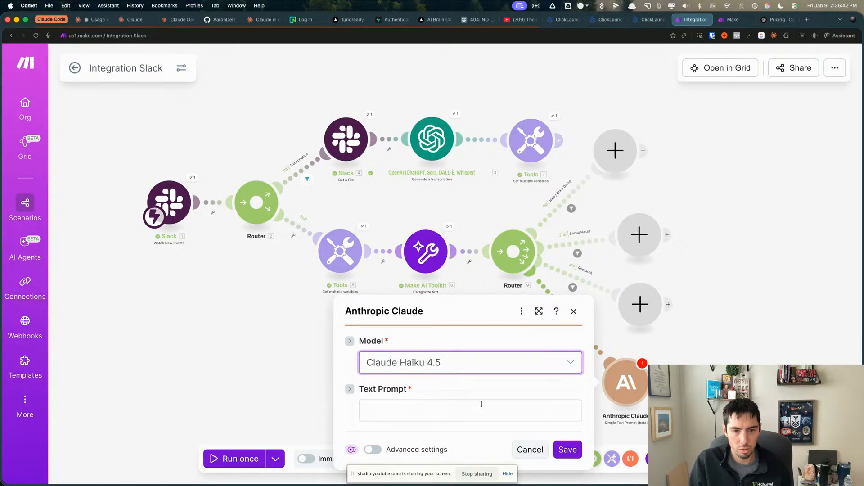
click(401, 413)
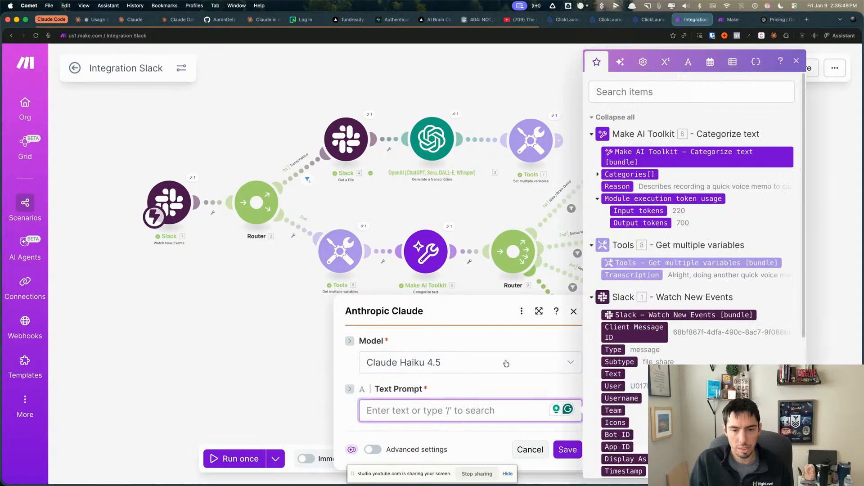
text(You are)
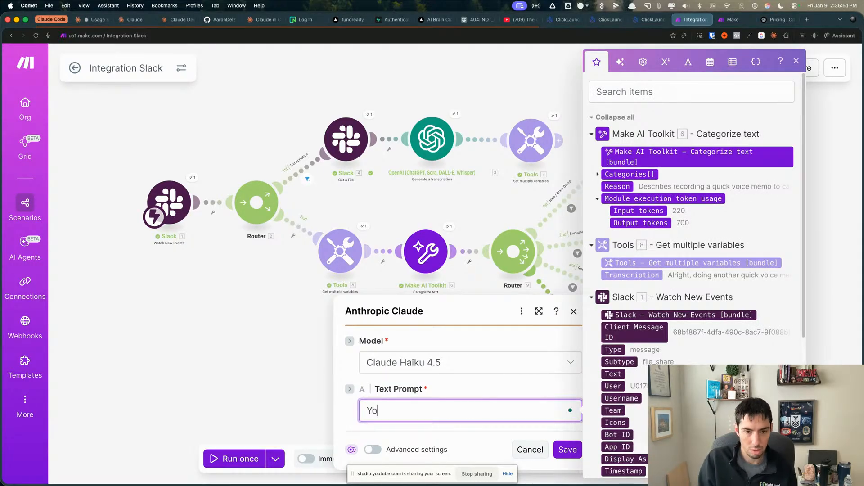
click(421, 445)
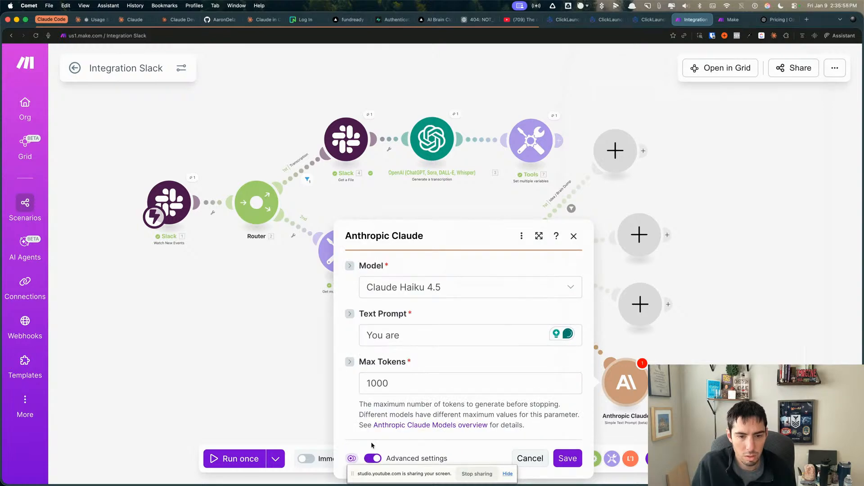
click(374, 458)
click(410, 409)
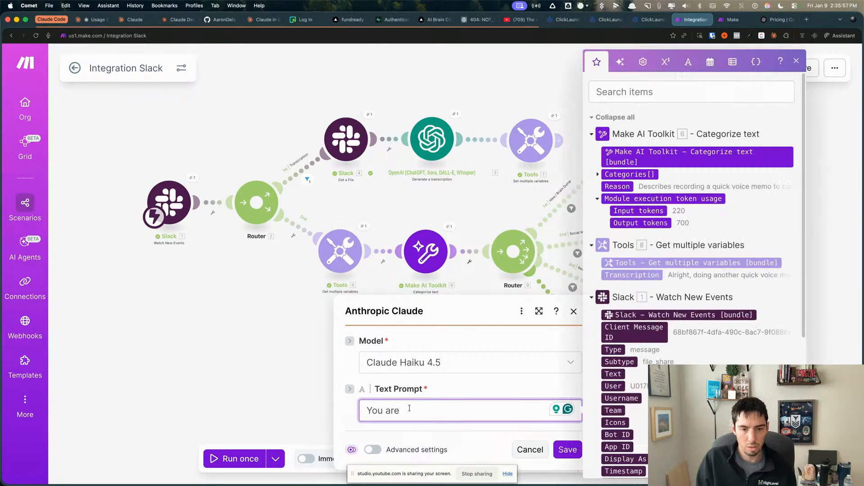
text(You are )
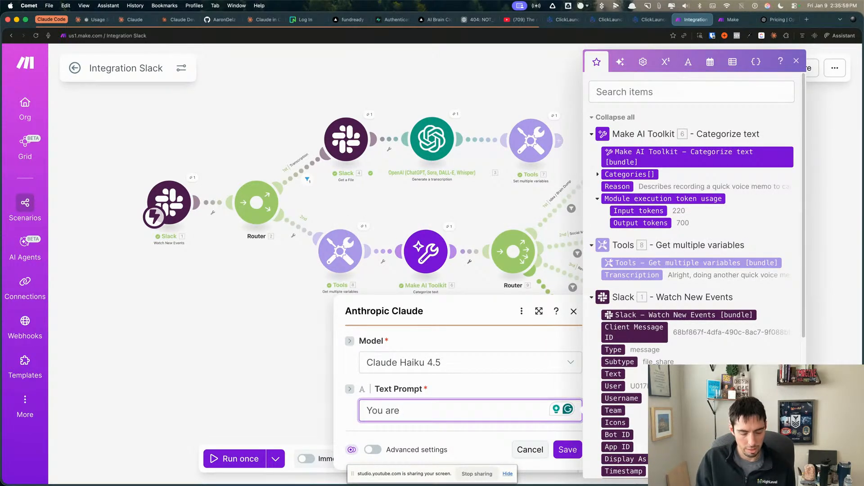
text(a)
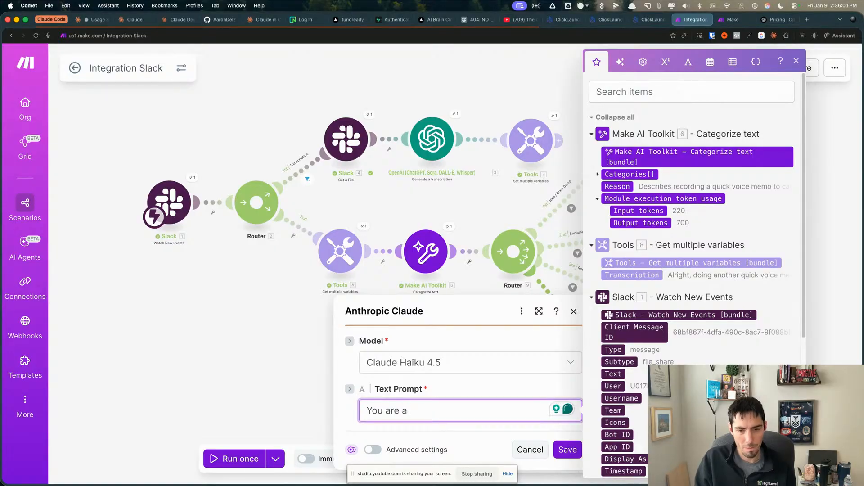
key(super+BackSpace)
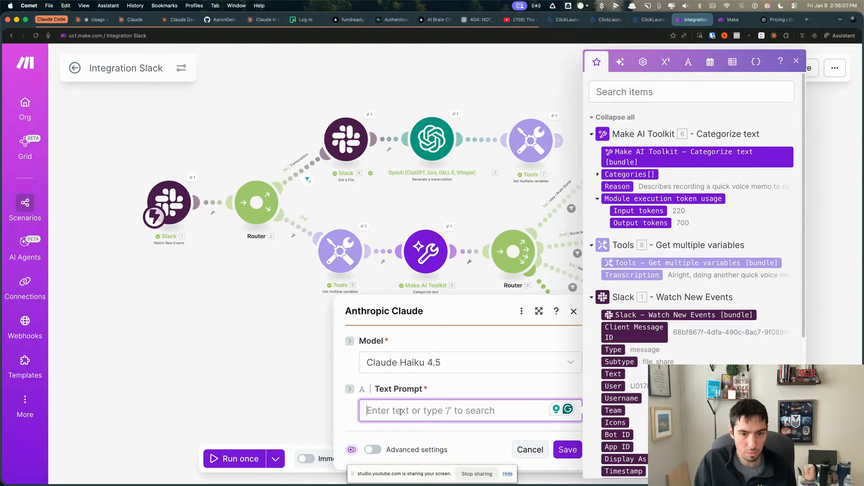
Enter the Claude text prompt "You're an expert email marketer. Take the input from or take the input and craft an email based on the input."
key(alt+space)
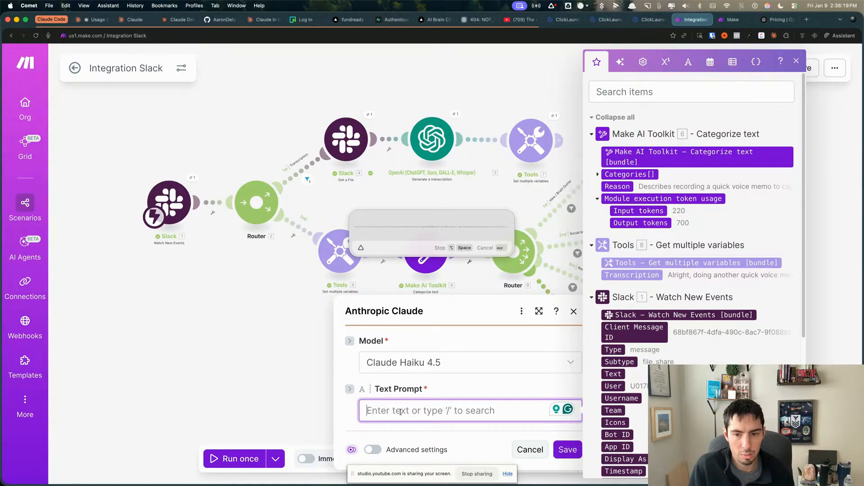
key(alt+space)
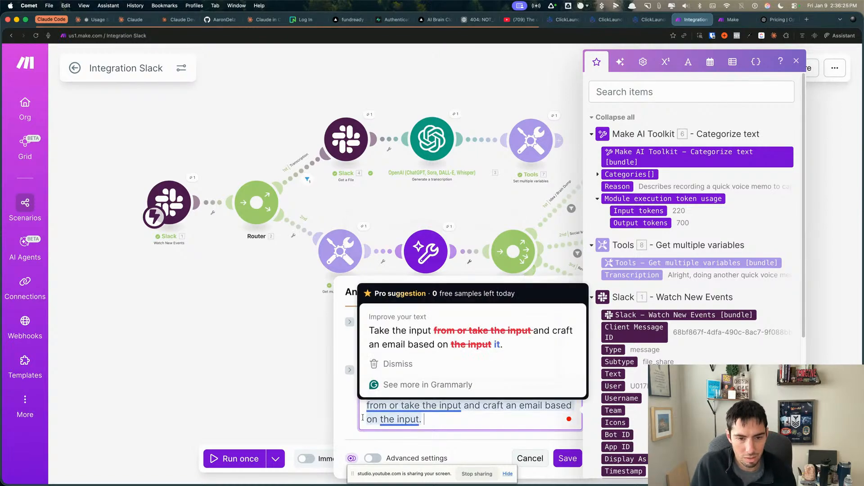
click(351, 409)
click(374, 392)
key(BackSpace)
key(BackSpace)
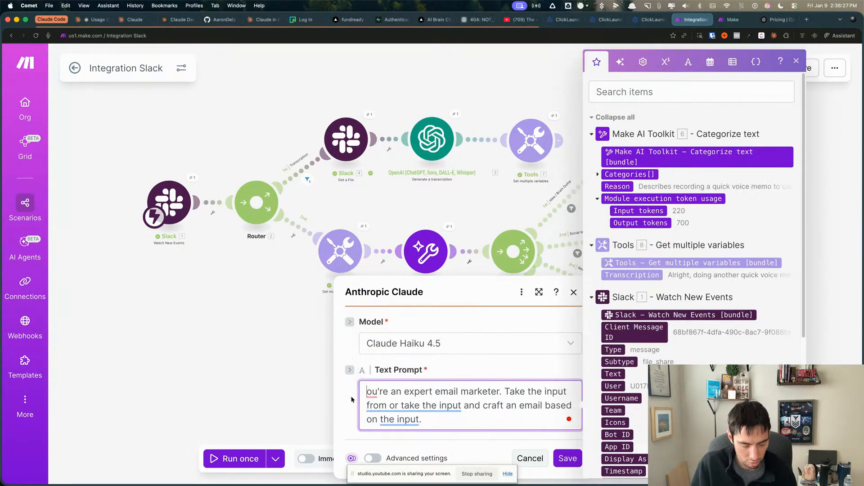
text(Y)
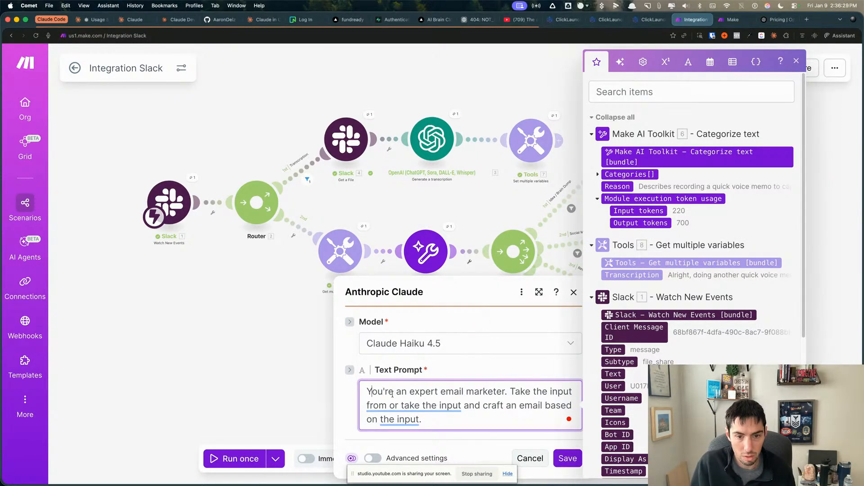
Delete the redundant phrase "from or take the input" from the email prompt's second sentence
mouse_move(389, 405)
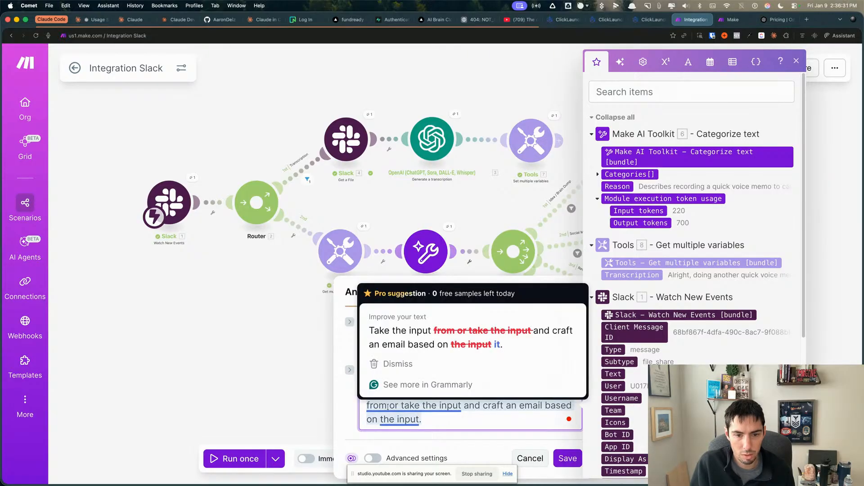
drag(390, 405, 464, 408)
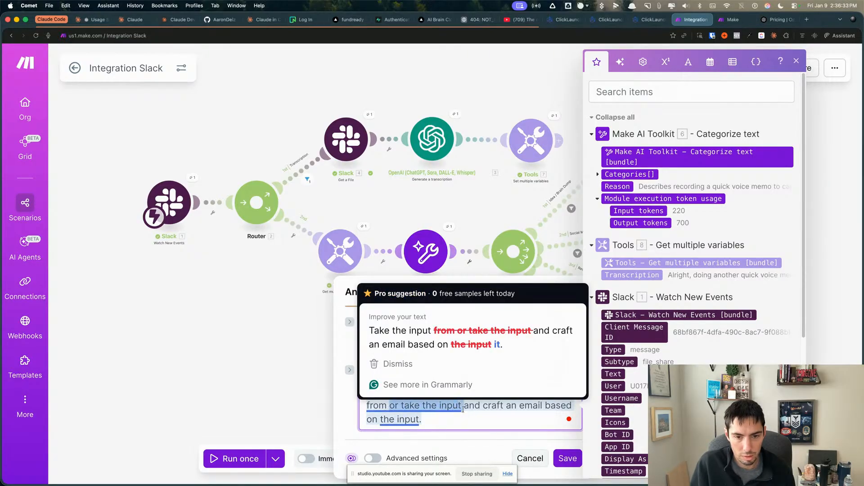
key(BackSpace)
key(BackSpace)
key(BackSpace)
key(BackSpace)
key(BackSpace)
key(BackSpace)
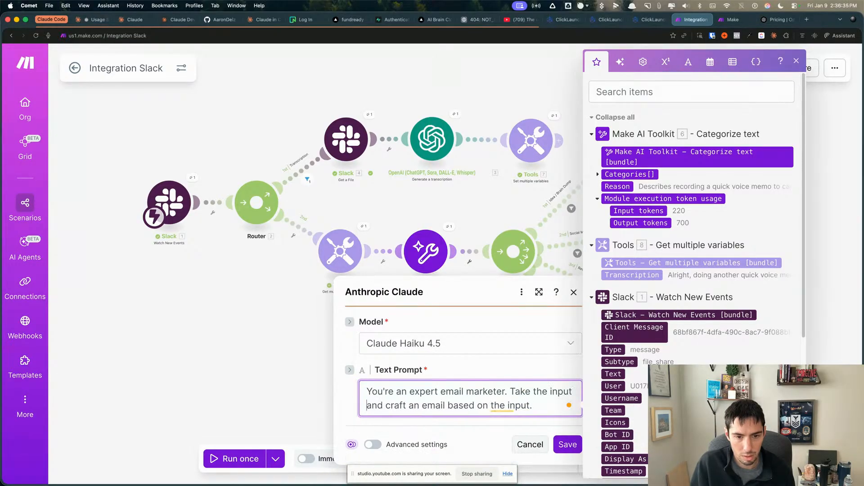
Remove "based on the input" so the email prompt ends with "craft an email." and save the Claude module
mouse_move(527, 408)
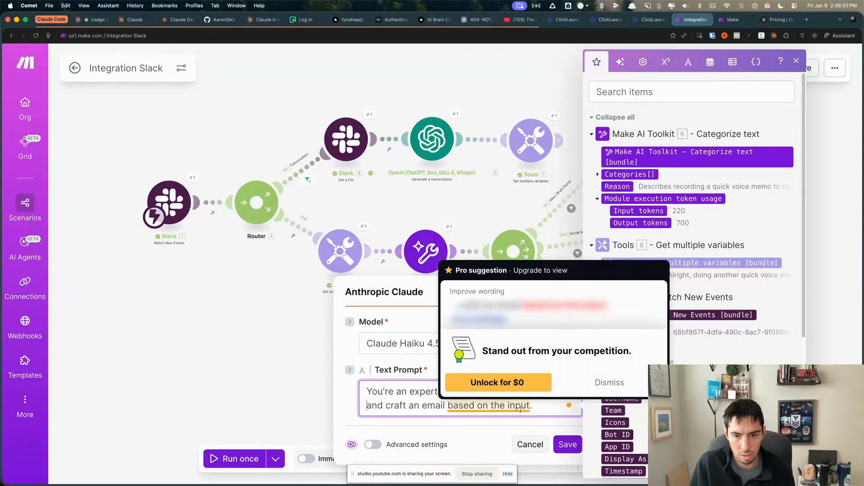
click(490, 433)
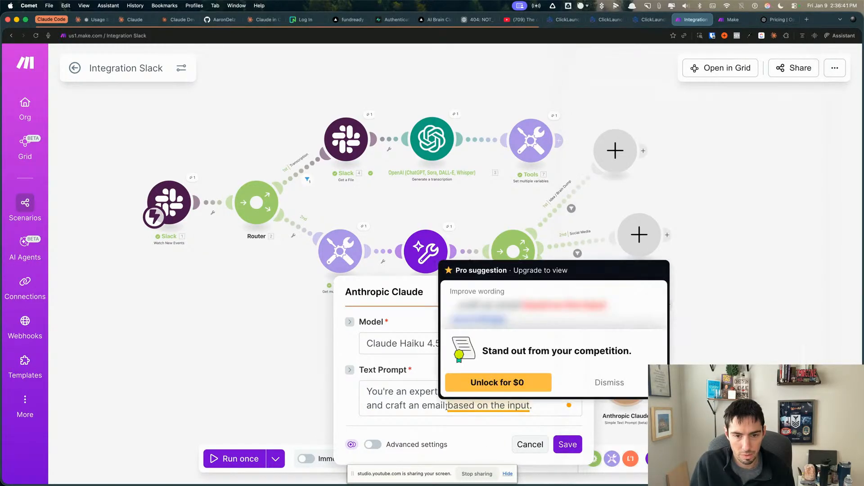
drag(447, 407, 523, 426)
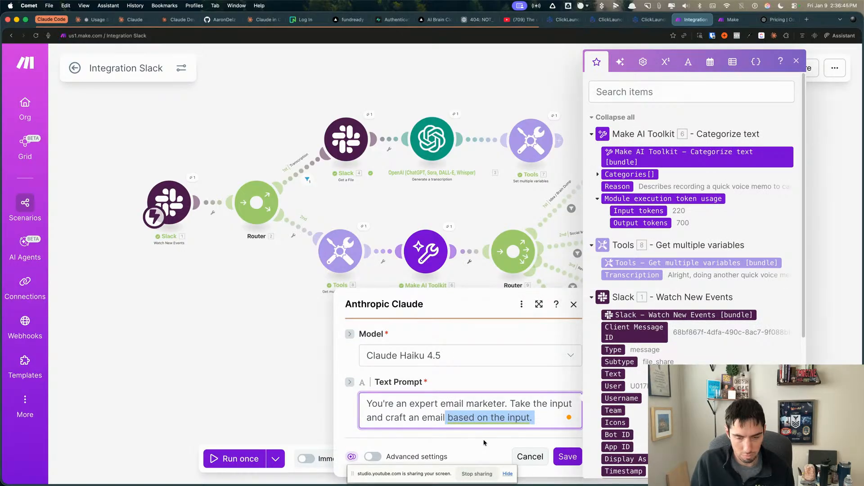
text(.)
click(481, 441)
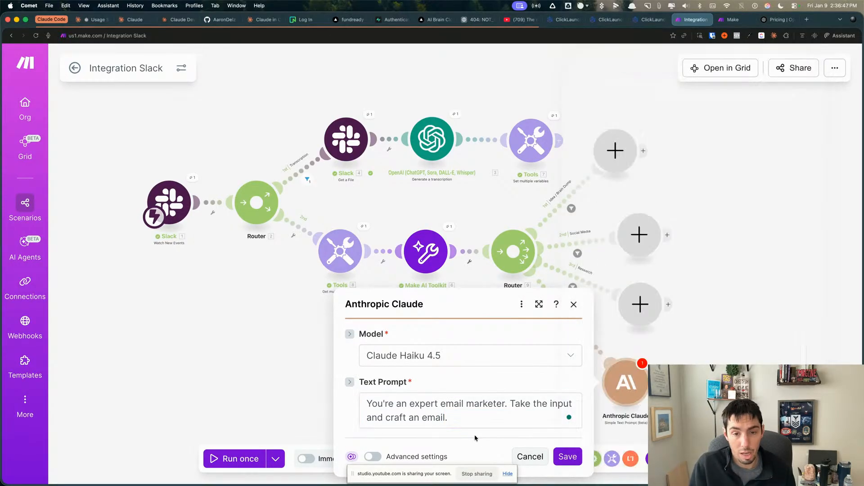
click(568, 456)
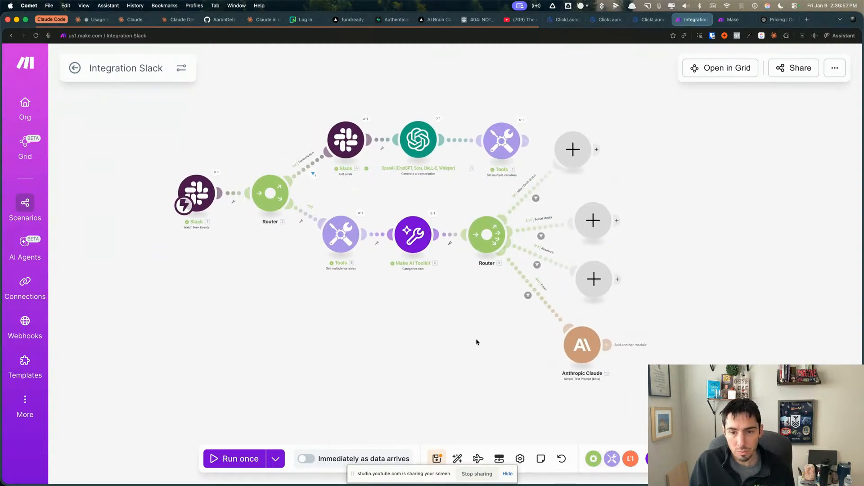
Clone the Email route's Anthropic Claude module and attach the copy to the Social Media route in place of its empty module
right_click(584, 352)
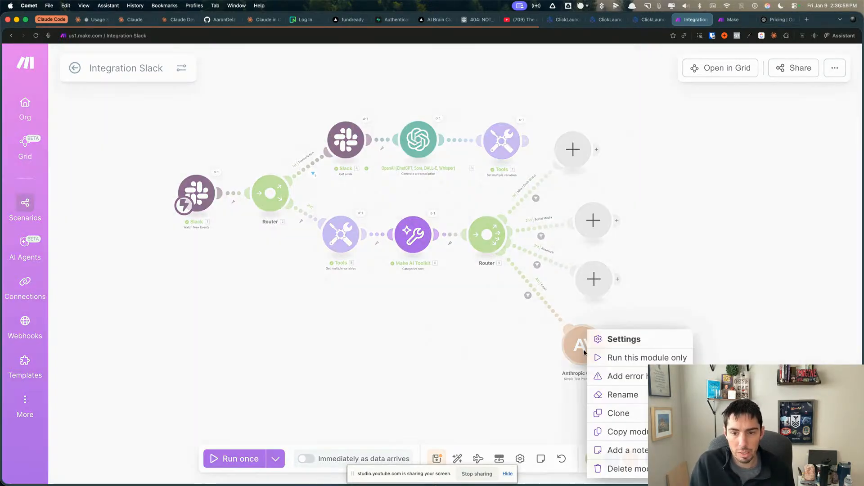
click(618, 413)
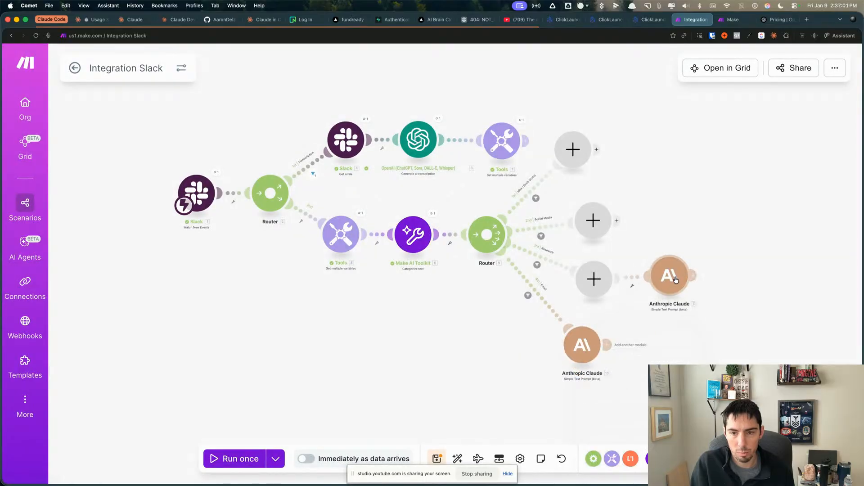
click(675, 279)
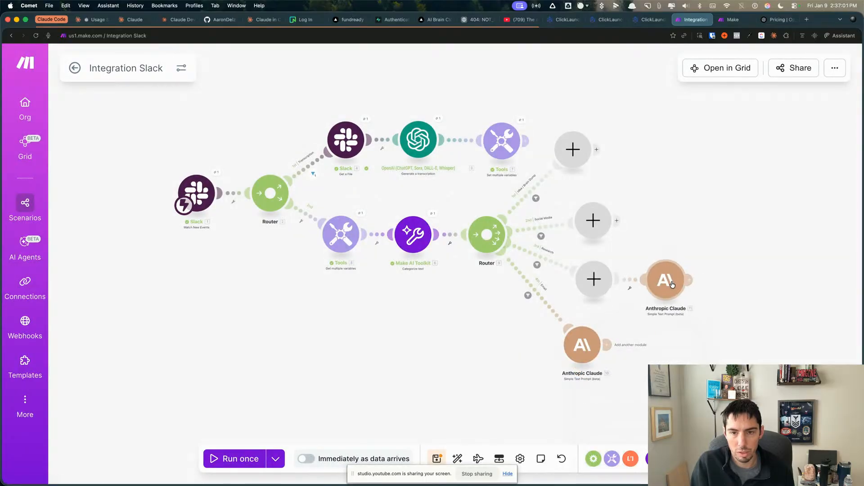
right_click(632, 282)
click(666, 308)
drag(666, 280, 585, 223)
right_click(601, 227)
click(611, 257)
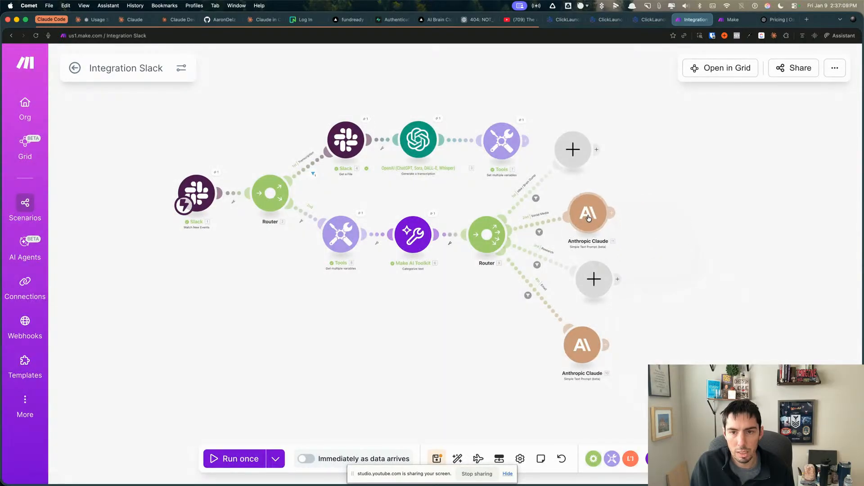
In the Social Media route's Claude module, replace "email marketer" in the prompt with "at social media posint"
click(587, 223)
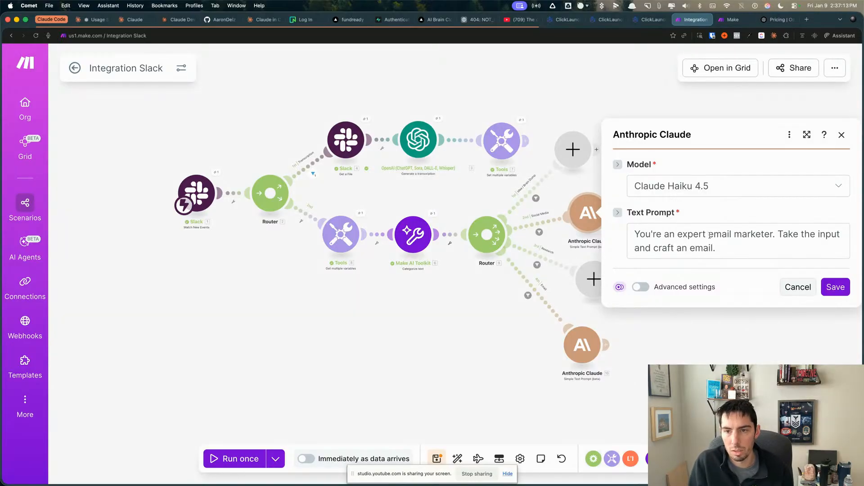
drag(709, 234, 772, 235)
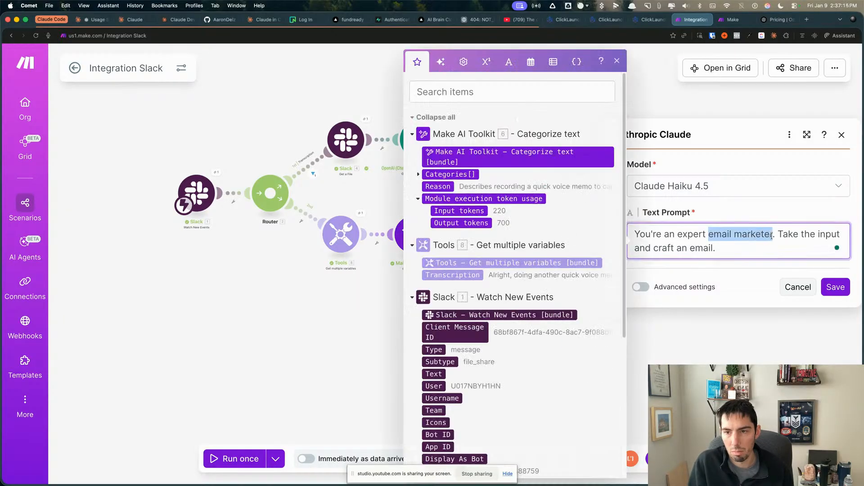
text(at soci)
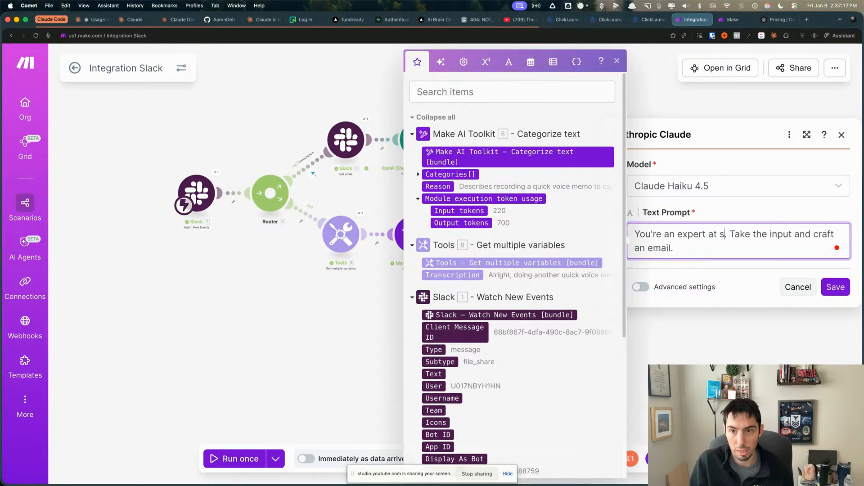
text(al mde)
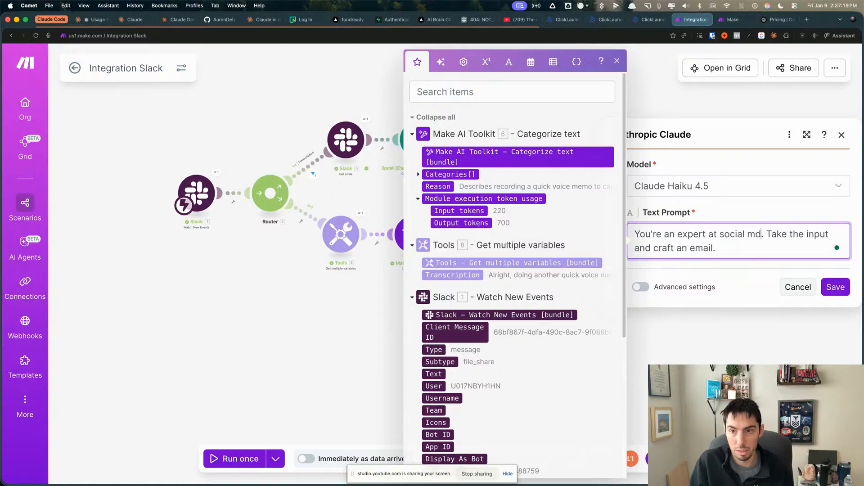
key(BackSpace)
key(BackSpace)
text(edia )
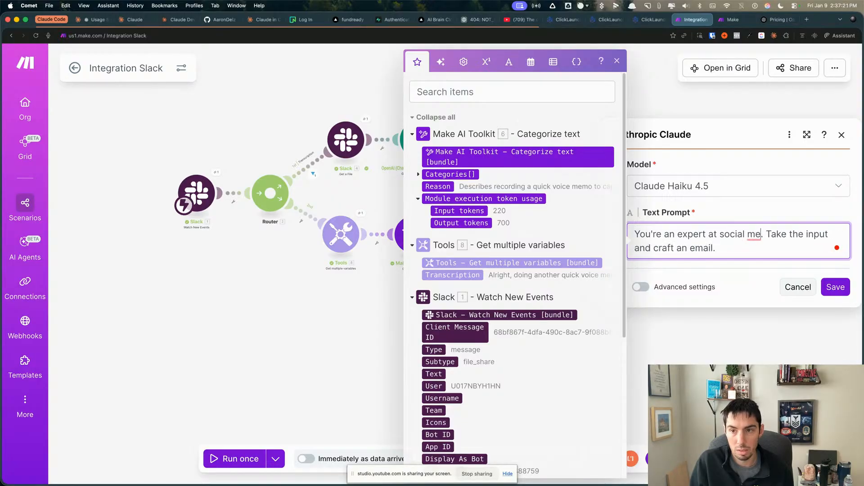
text(posint)
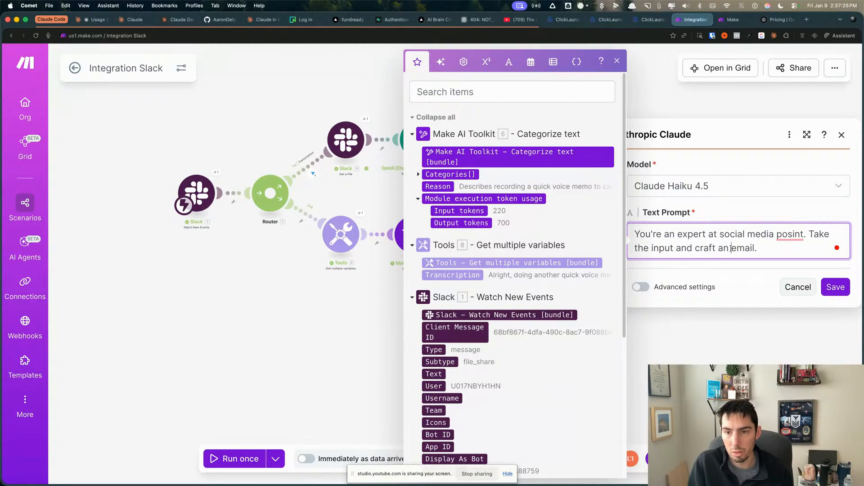
Replace "email." at the end of the Social Media prompt with "a social media post for Facebook, LinkedIn and X(Twitter)."
drag(732, 248, 775, 250)
key(BackSpace)
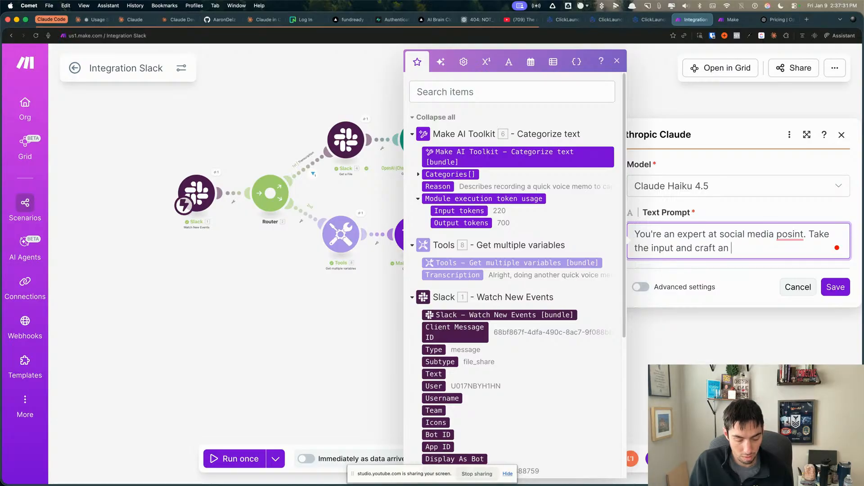
text(a social m)
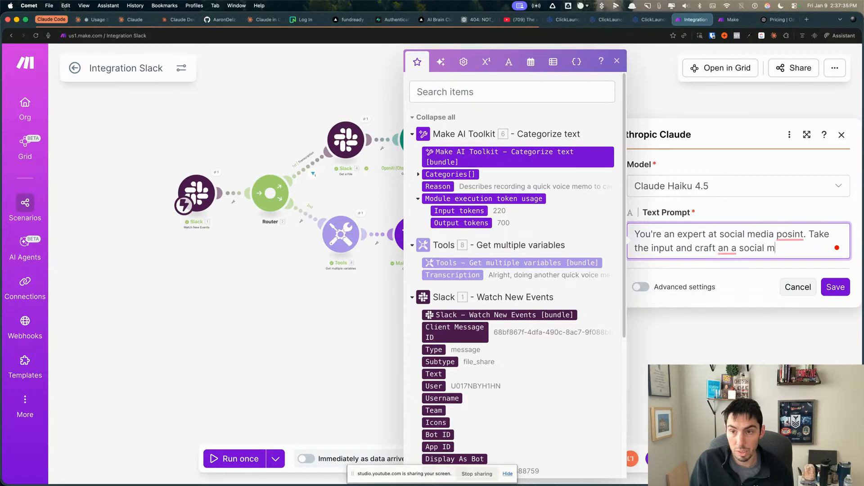
text(di)
key(BackSpace)
key(BackSpace)
text(ed)
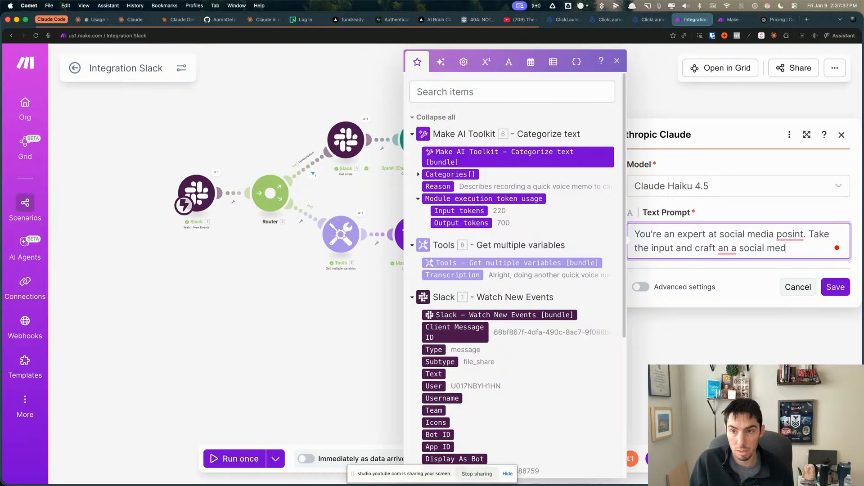
text(ia p)
text(os)
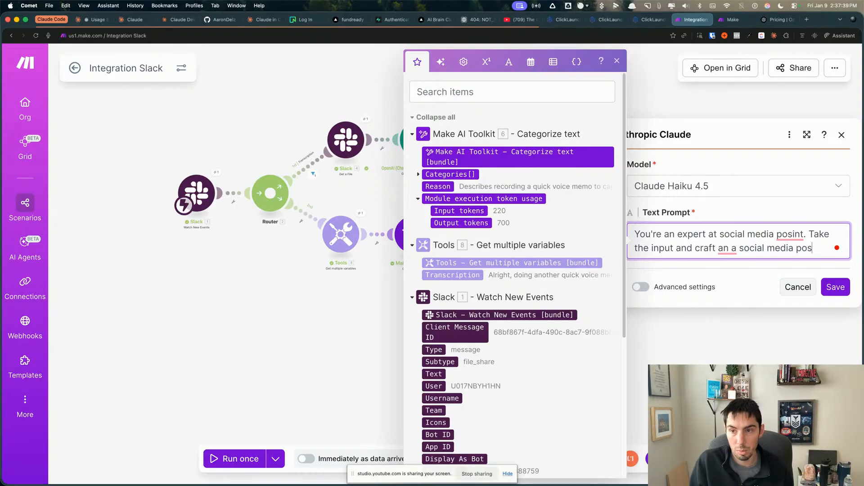
text(t for Face)
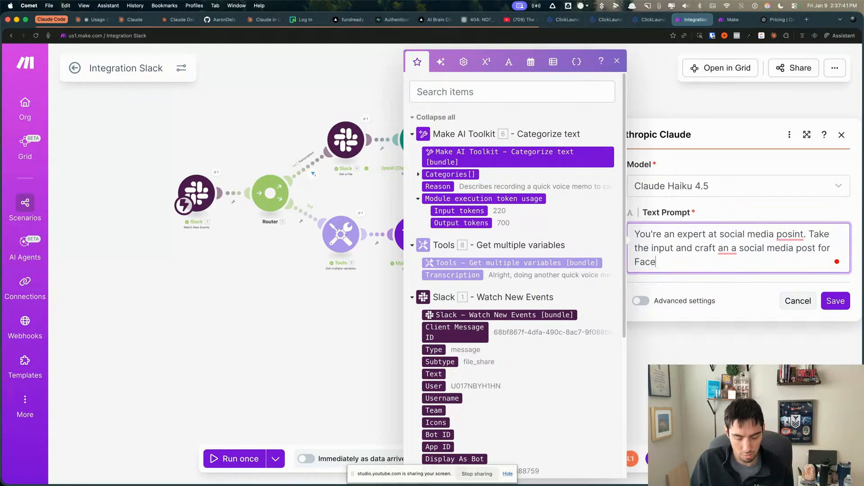
text(book)
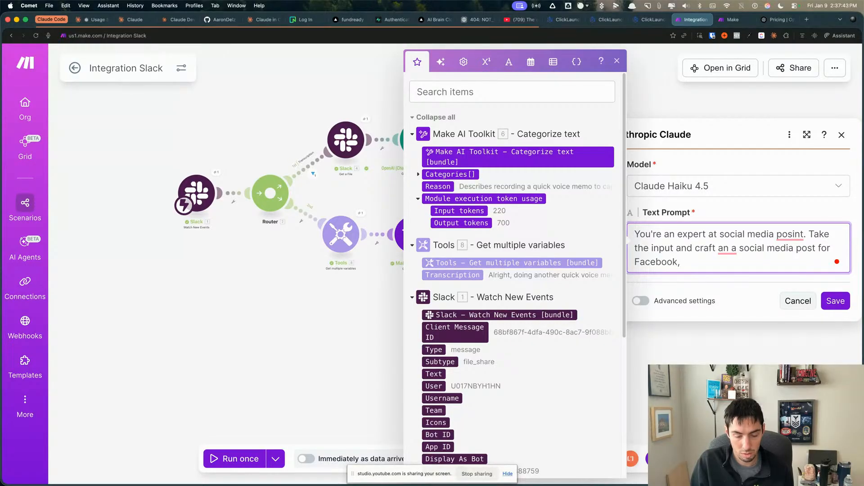
text(, LinkedIn )
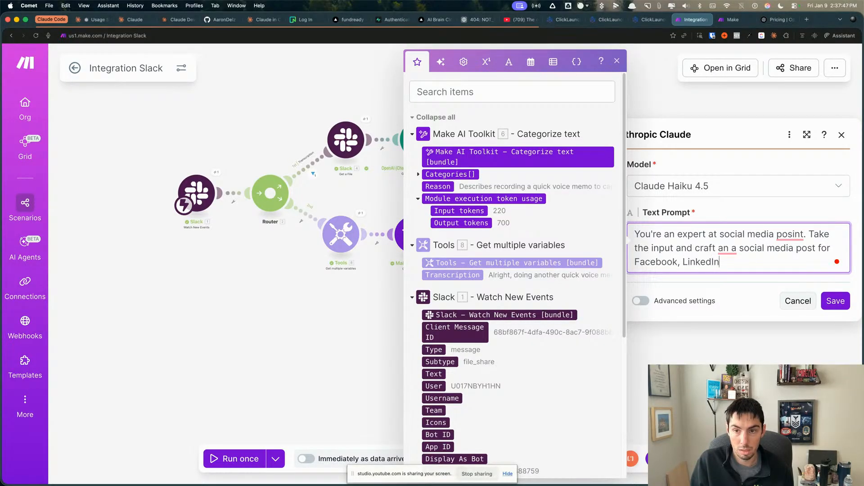
text(and )
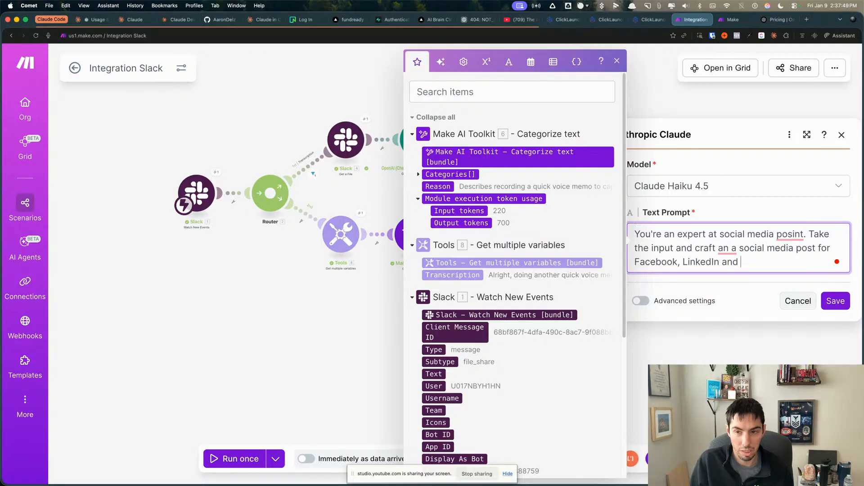
text(X()
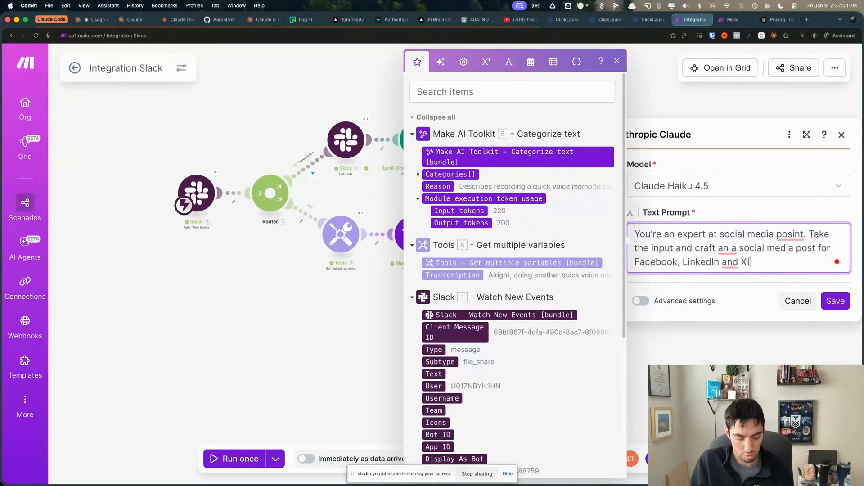
text(Twitter).)
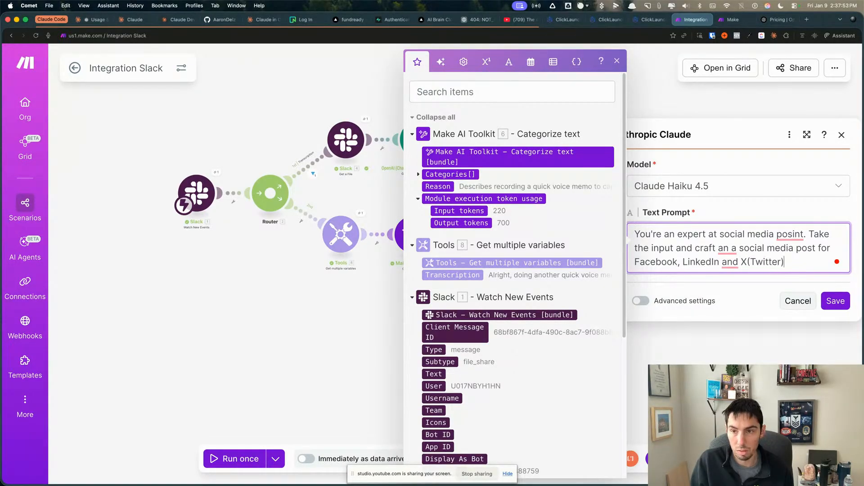
click(742, 280)
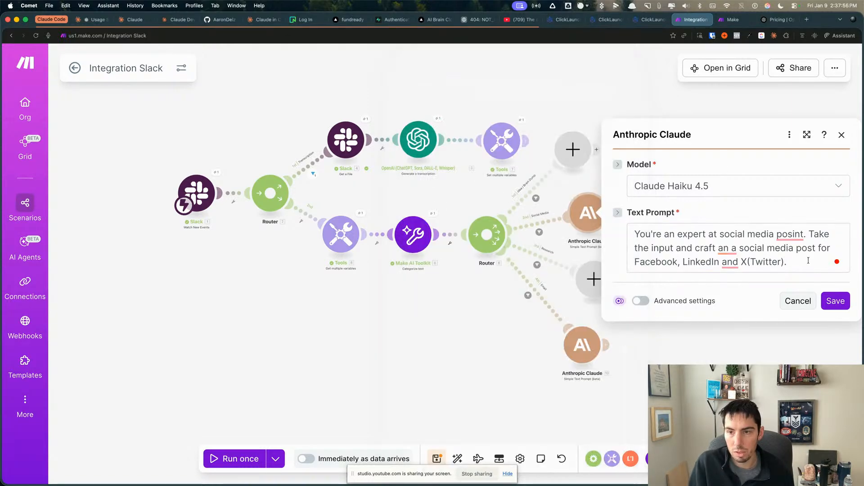
Correct the Social Media prompt by changing "posint" to "post" and "an a" to "a", and save the Claude module
click(793, 233)
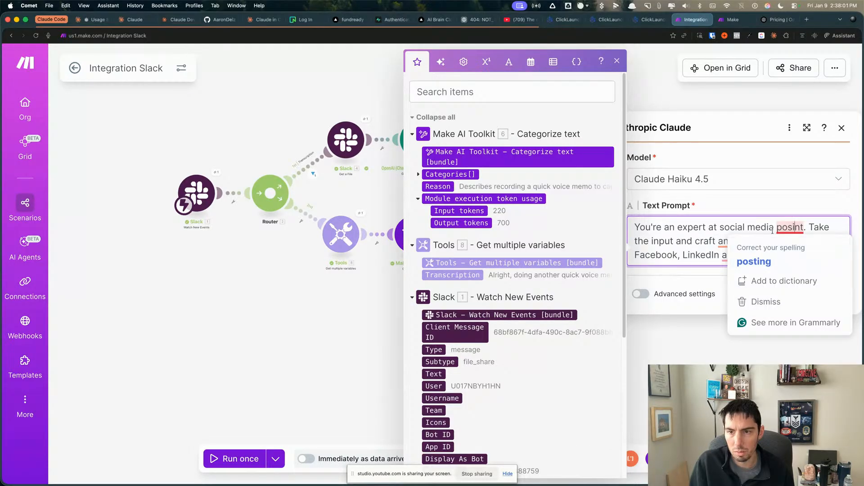
key(BackSpace)
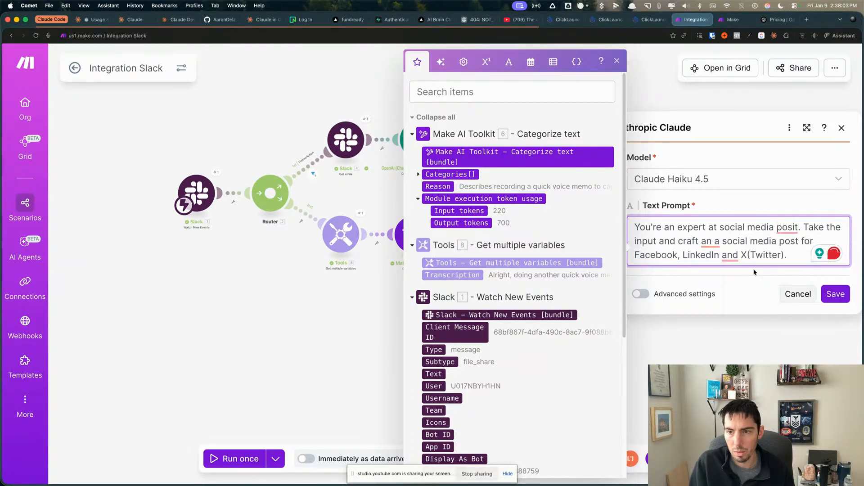
key(BackSpace)
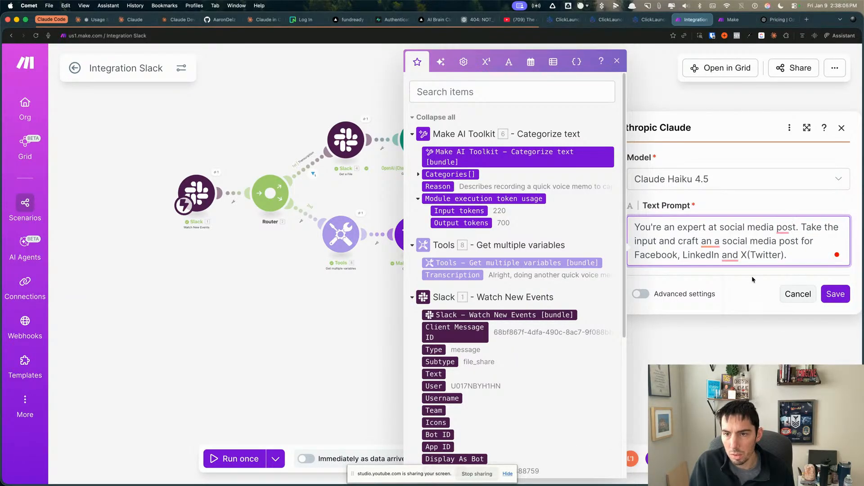
click(752, 277)
mouse_move(712, 242)
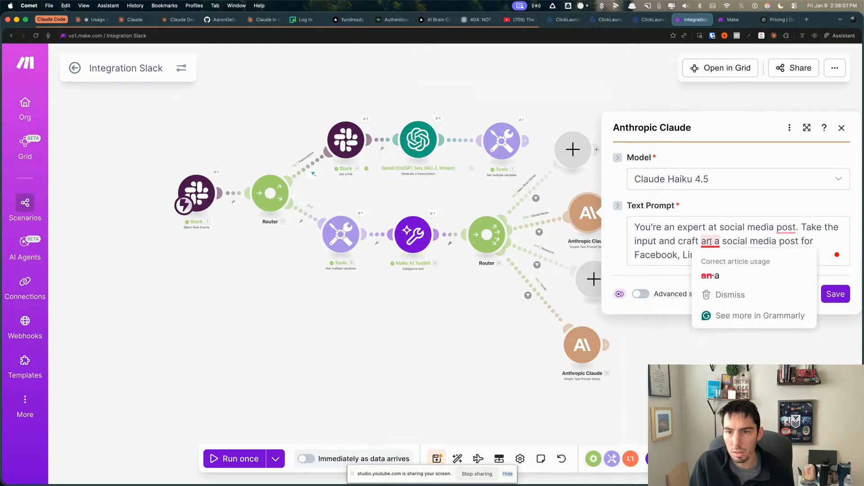
click(711, 276)
click(751, 273)
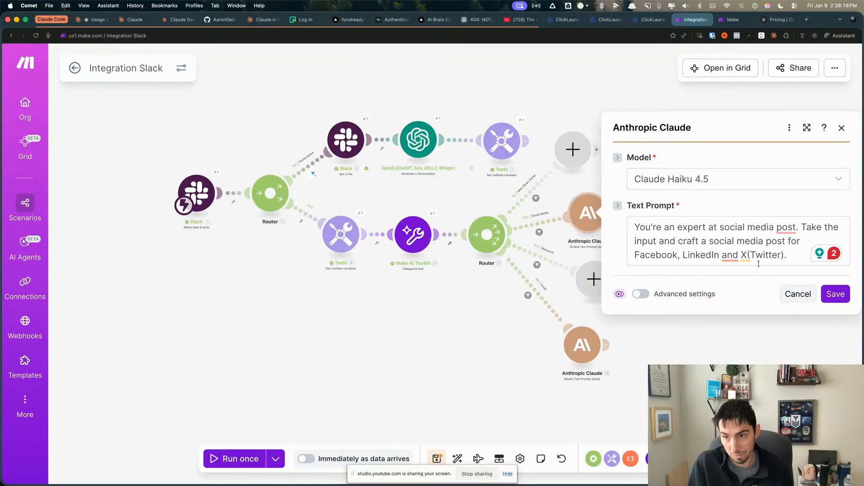
click(834, 296)
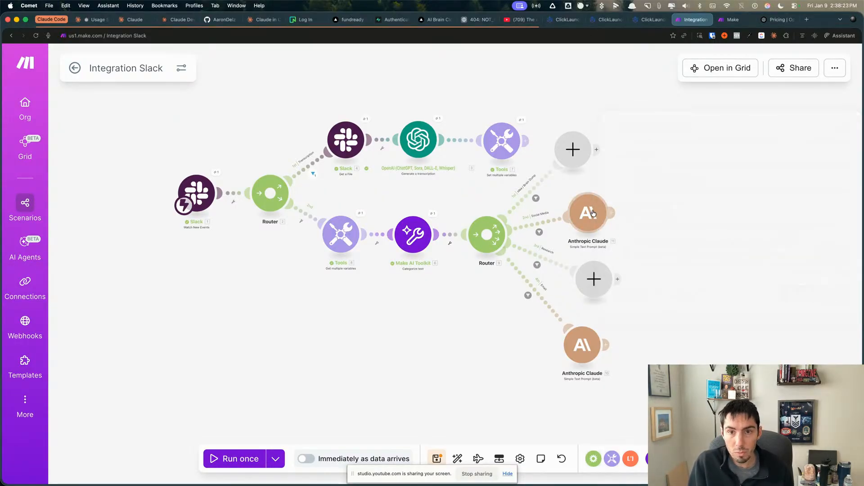
Add an OpenAI Simple text prompt module to the Idea / Brain Dump route and set its model to GPT-5 nano
drag(462, 295, 469, 327)
scroll(560, 218, up, 2)
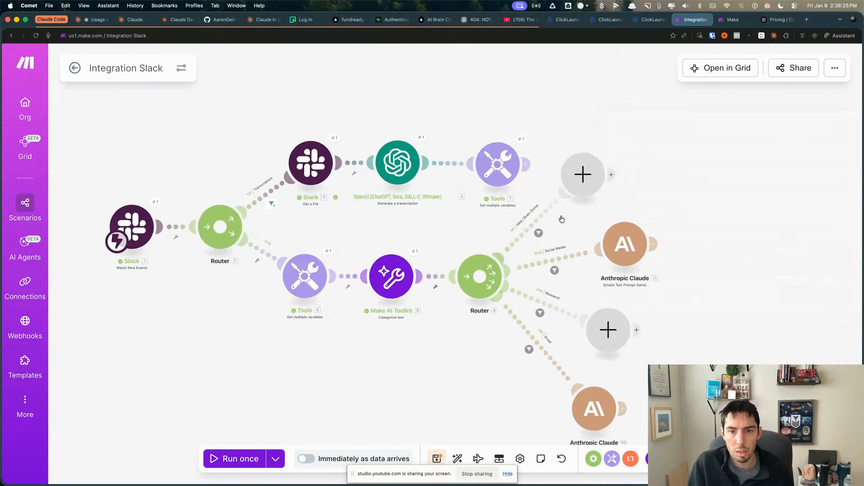
click(581, 180)
click(344, 123)
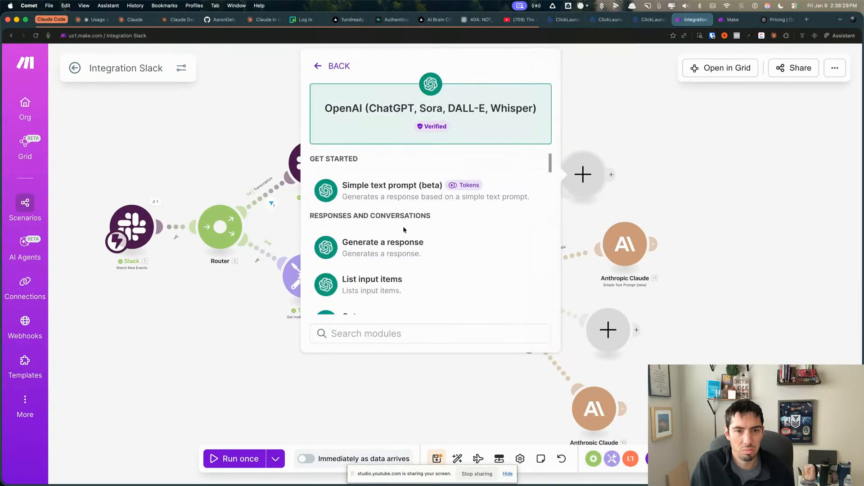
click(344, 198)
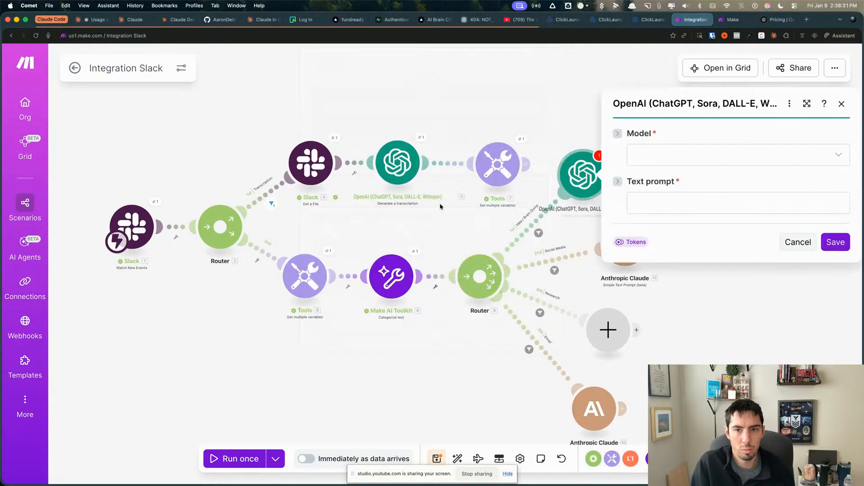
click(675, 161)
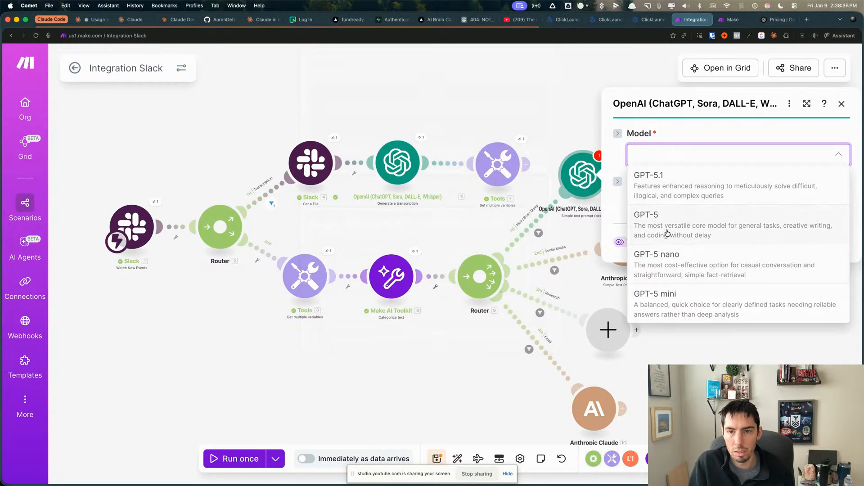
click(682, 262)
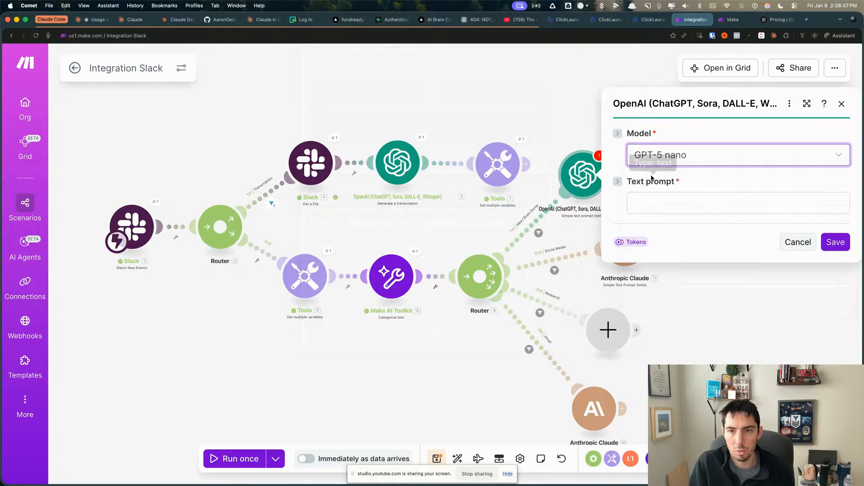
Paste the copied 3-8 word main-topic extraction prompt into the text prompt and relabel its "Transcription:" heading as "Input:"
click(647, 204)
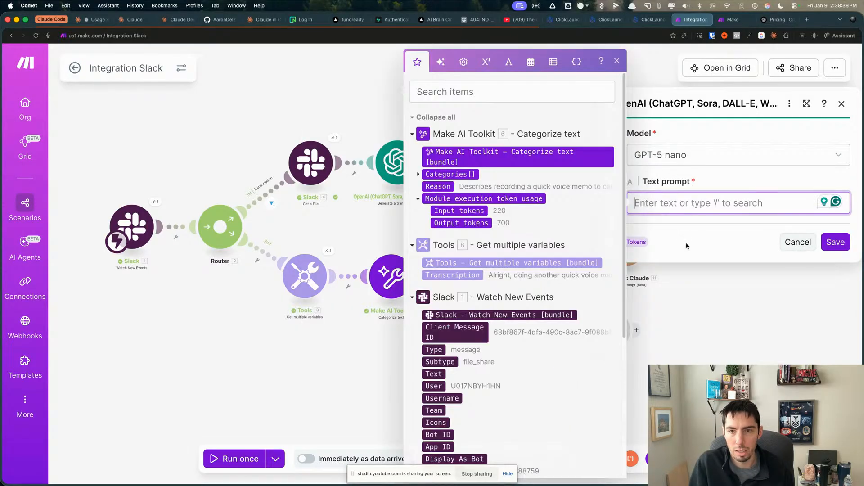
key(Escape)
click(648, 207)
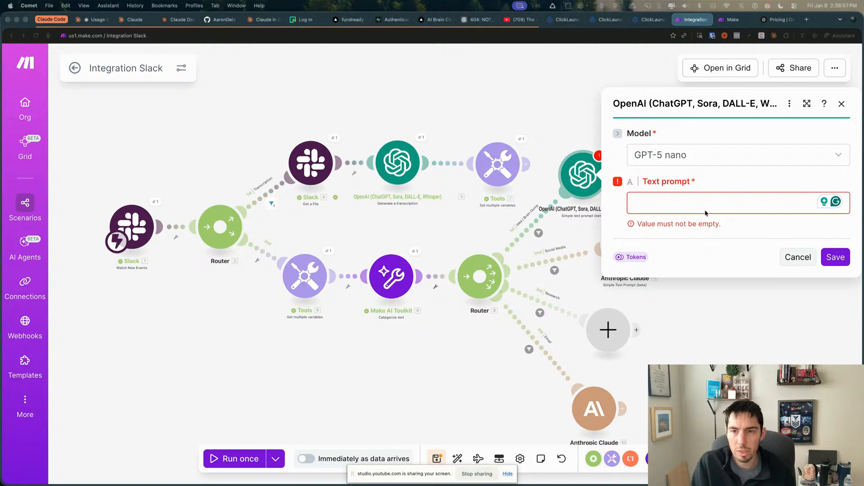
key(super+v)
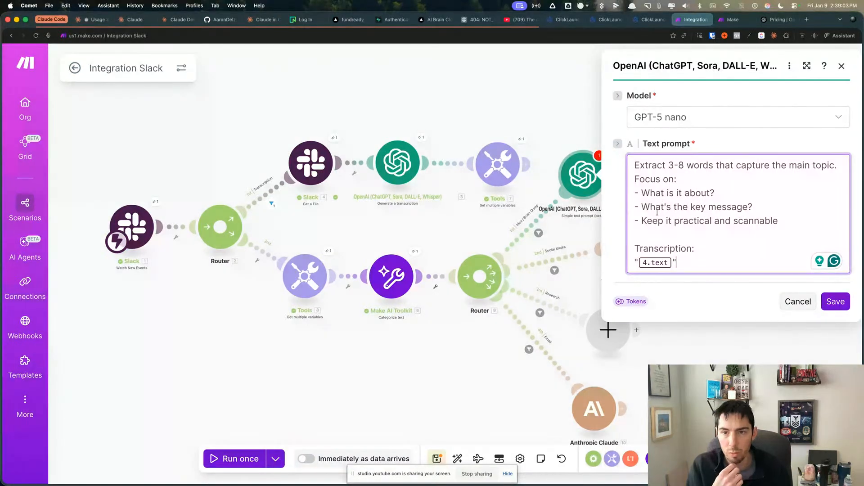
click(679, 256)
double_click(678, 248)
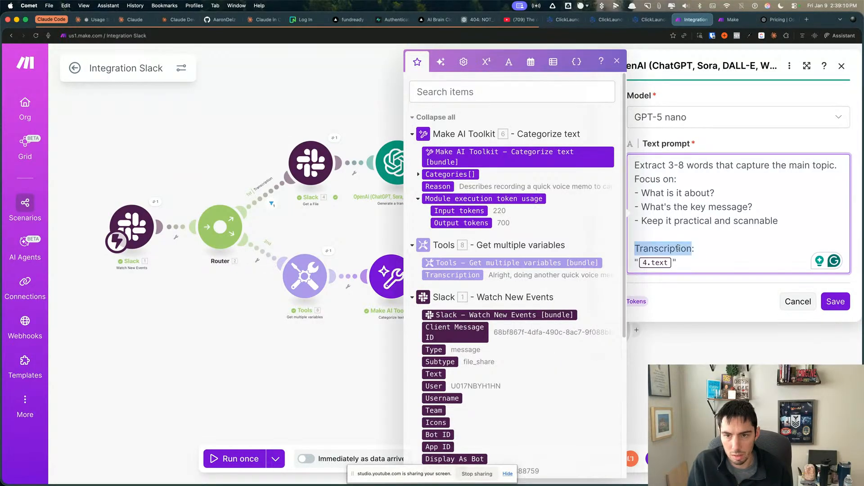
text(Input:)
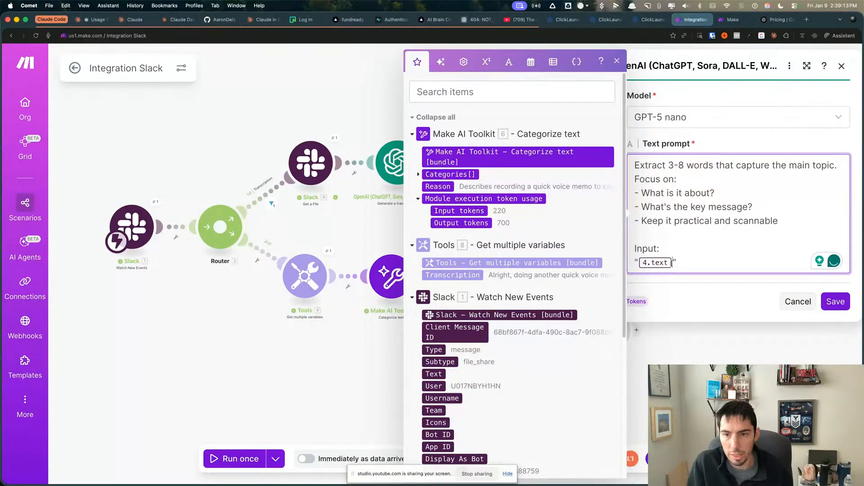
Replace the 4.text reference under Input with ifempty(8. Transcription; 1. Text), using the Tools transcription and the Slack message text
scroll(513, 270, down, 3)
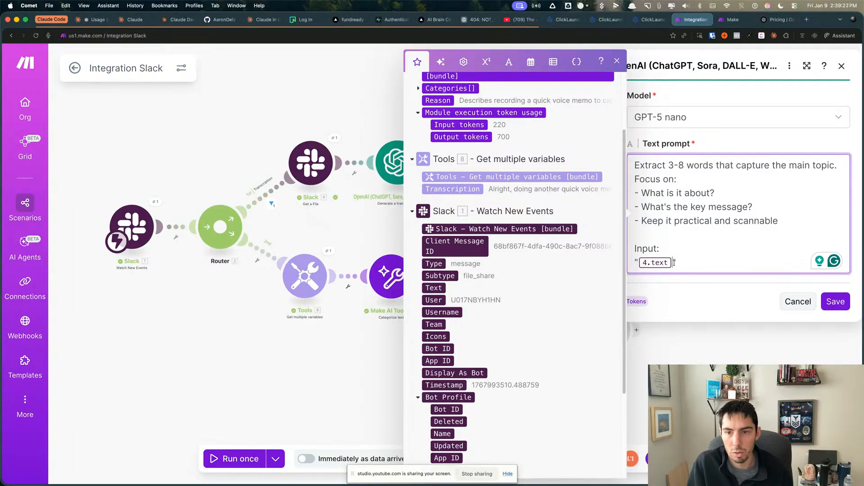
key(BackSpace)
key(BackSpace)
text(i)
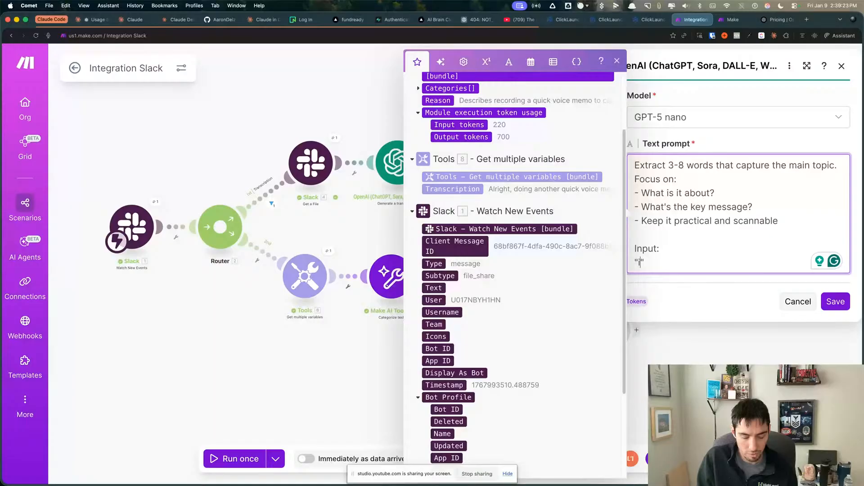
text(fempty()
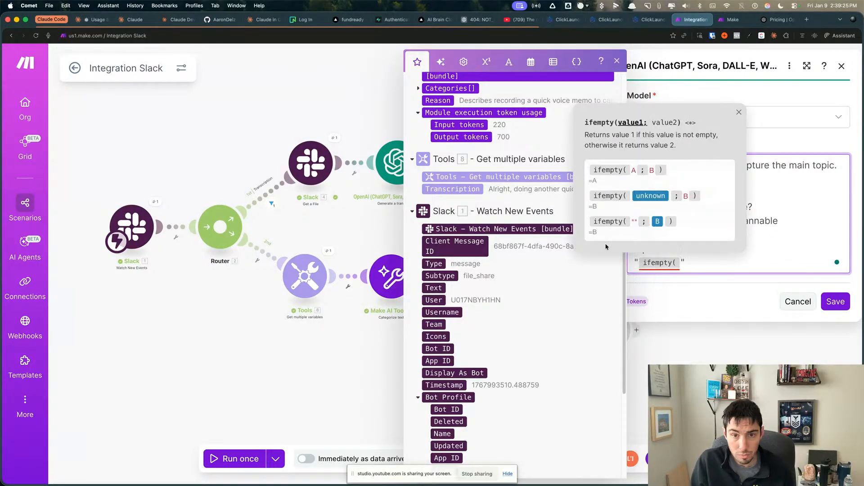
click(450, 188)
text(;)
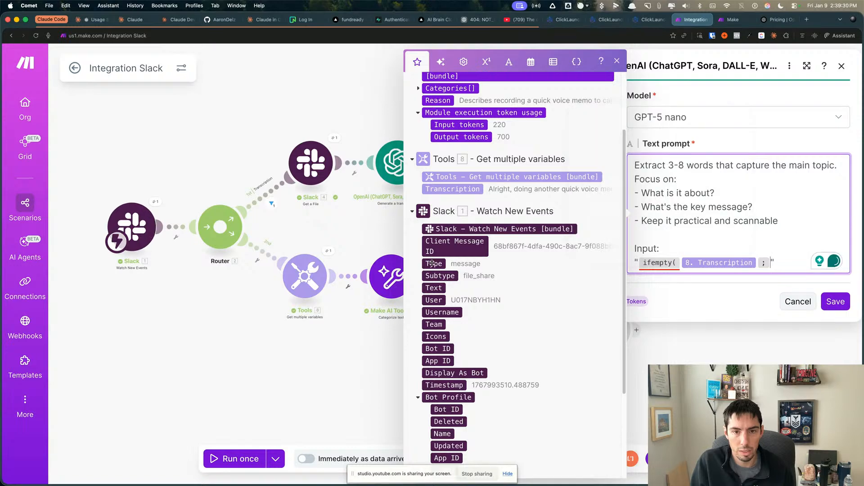
click(434, 287)
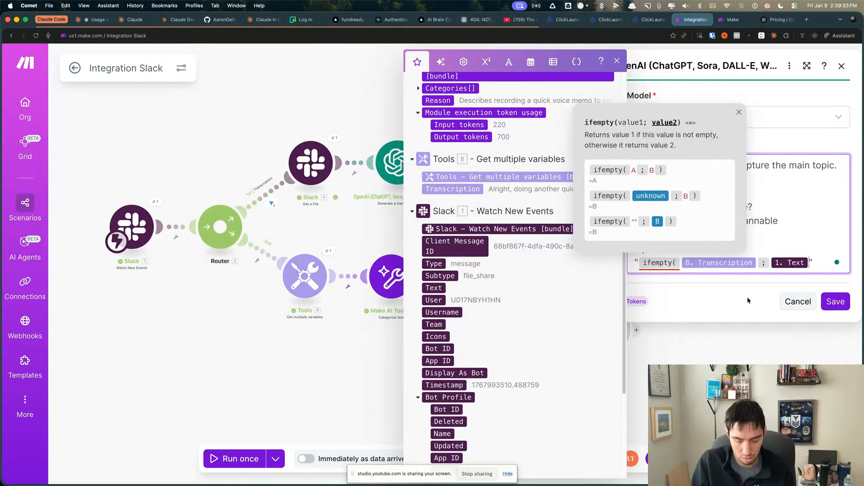
text())
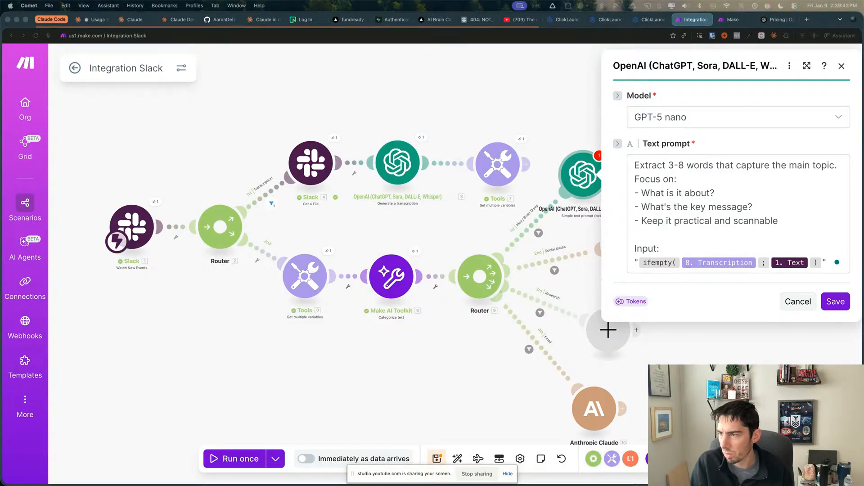
Append the copied instruction to summarize the audio transcription in 1-3 paragraphs below the input, and delete its trailing Transcription and 4.text lines
click(720, 276)
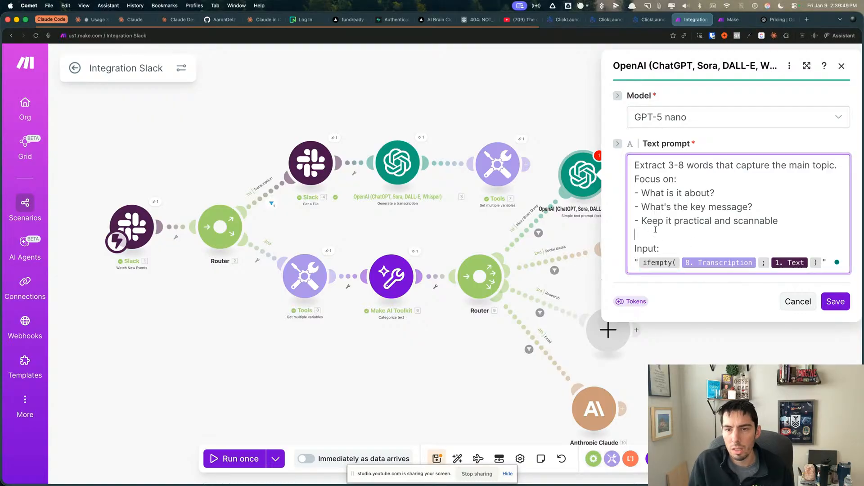
click(831, 263)
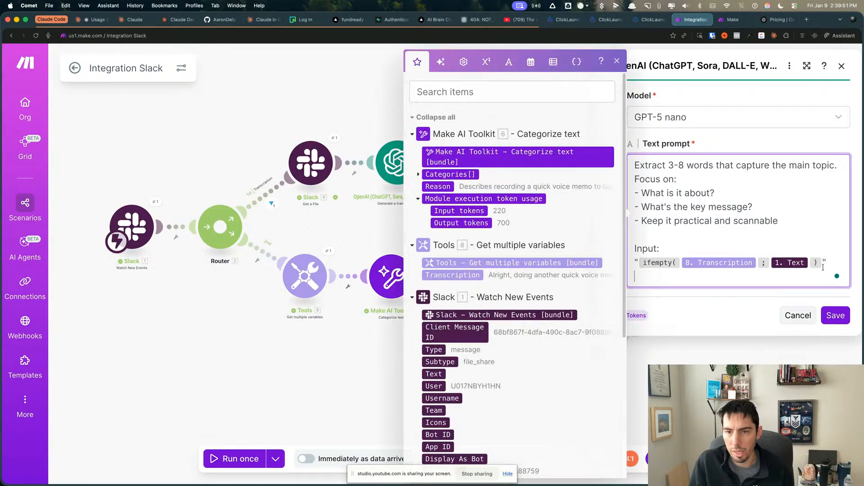
key(Return)
key(super+v)
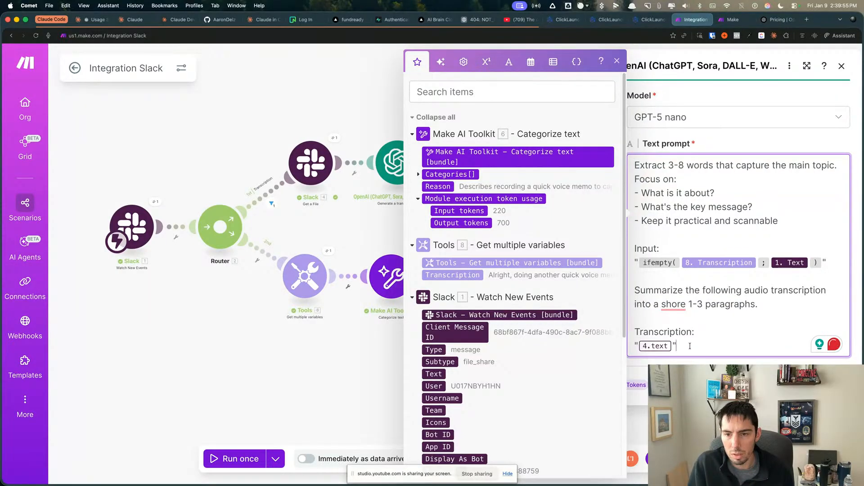
drag(683, 344, 634, 330)
key(BackSpace)
key(BackSpace)
key(BackSpace)
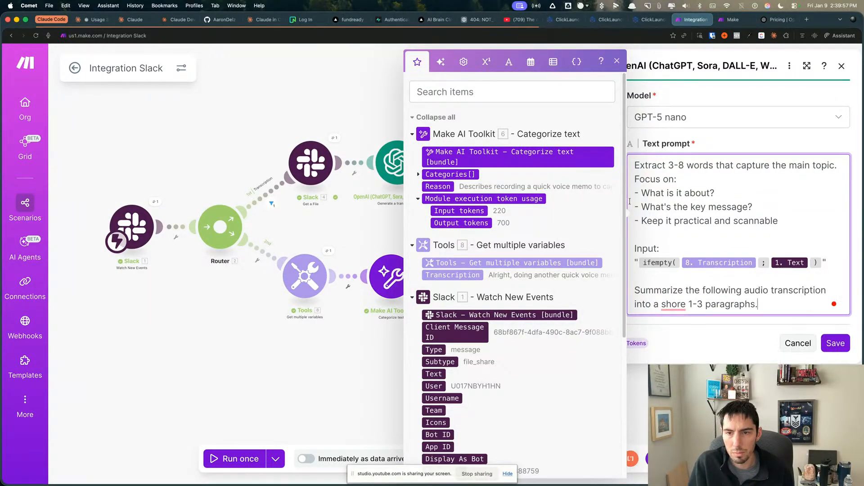
Dictate an opening line: "Using the following input, your task is to output a title, a summary, and a raw transcript using the following criteria below."
click(636, 165)
key(Return)
key(Return)
key(Up)
key(Up)
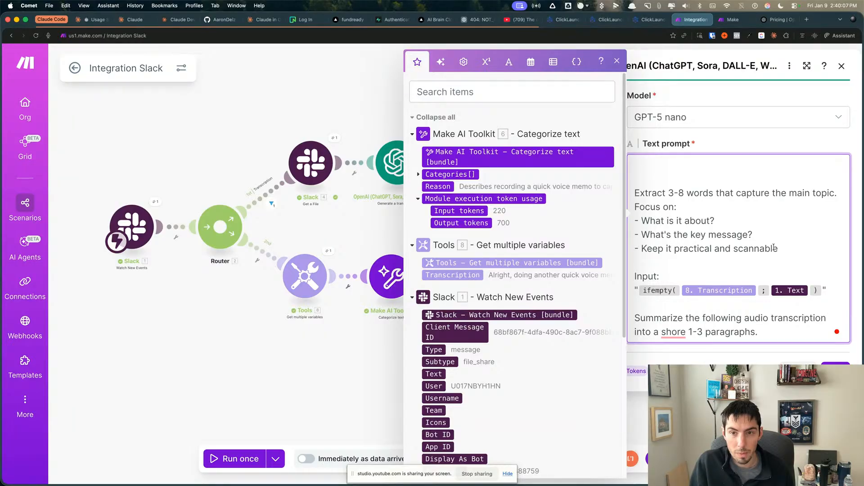
key(alt+space)
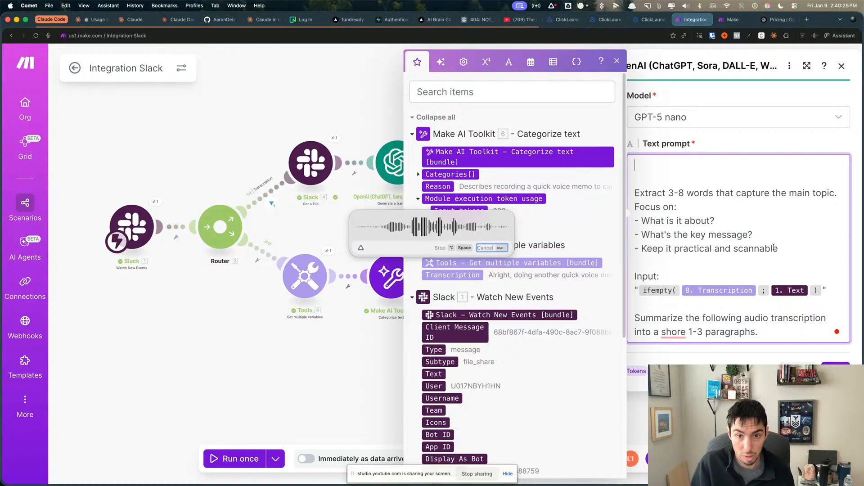
key(alt+space)
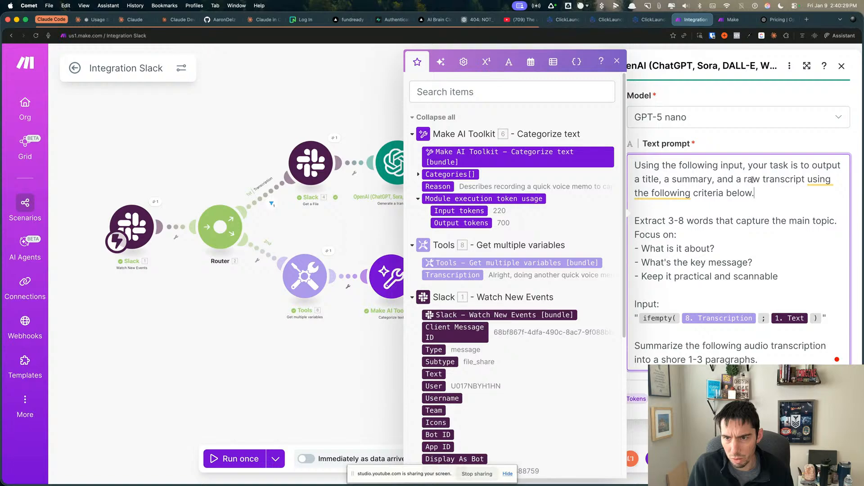
Delete "and a raw transcript" from the opening line of the text prompt
drag(744, 179, 797, 180)
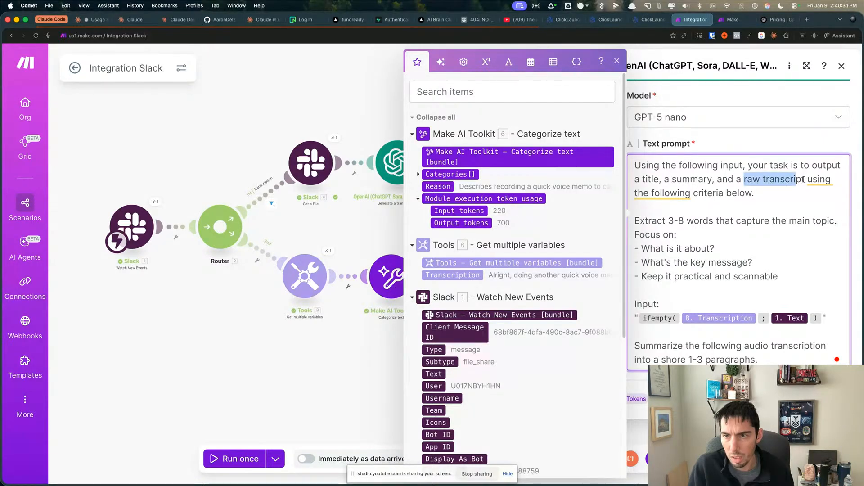
click(805, 179)
drag(718, 180, 817, 182)
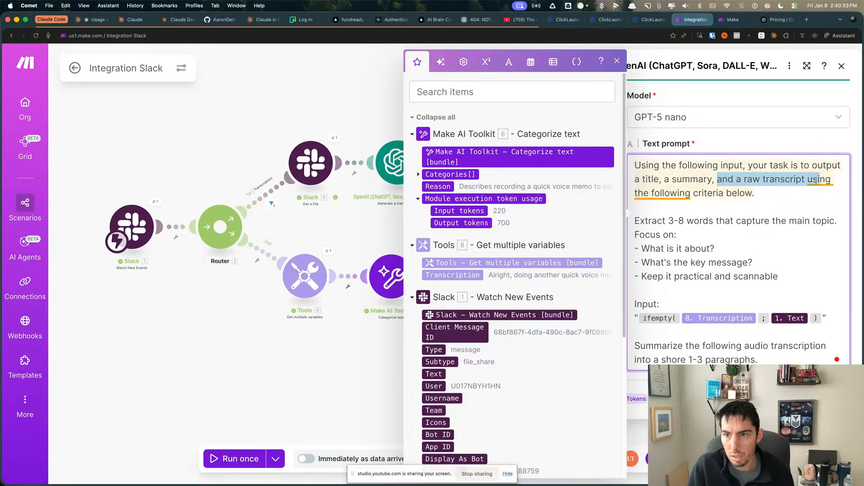
key(BackSpace)
key(BackSpace)
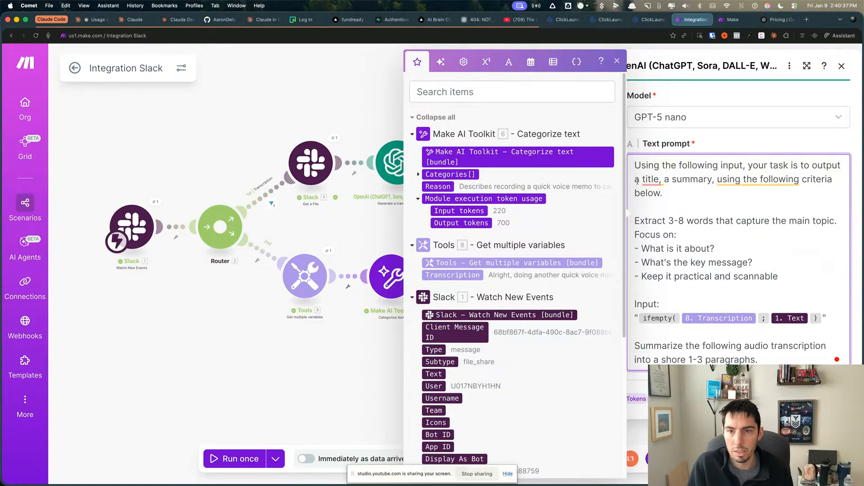
Reword the opening line's output list as "a title and a summary using the following criteria below", without commas
click(665, 179)
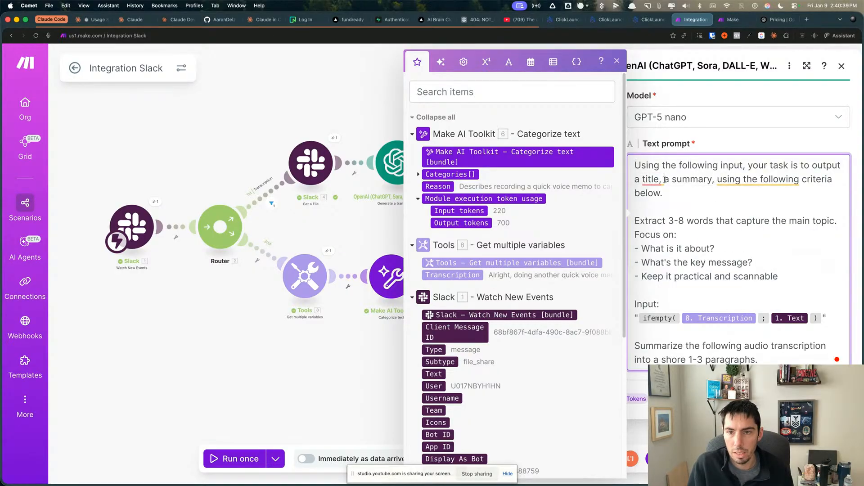
key(BackSpace)
text(and)
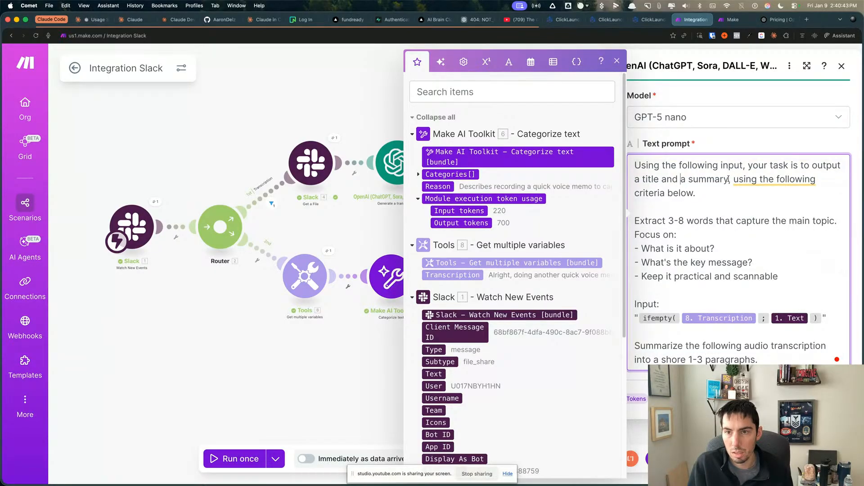
drag(728, 179, 691, 192)
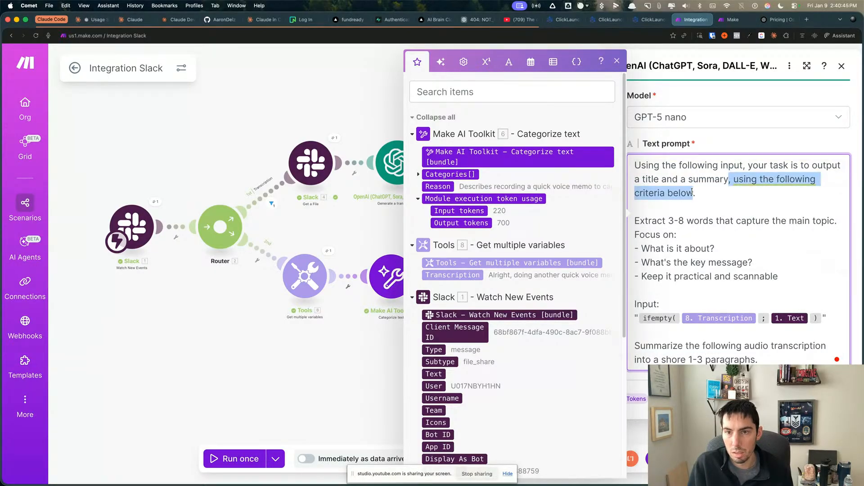
click(745, 198)
click(730, 182)
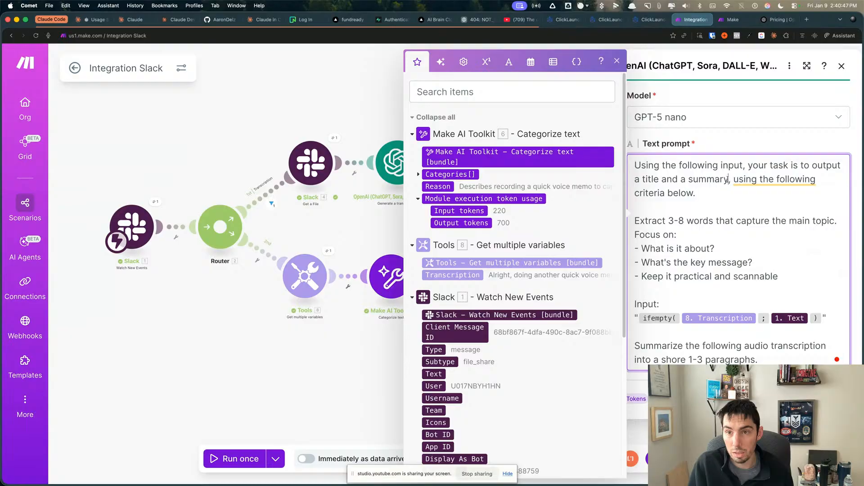
key(BackSpace)
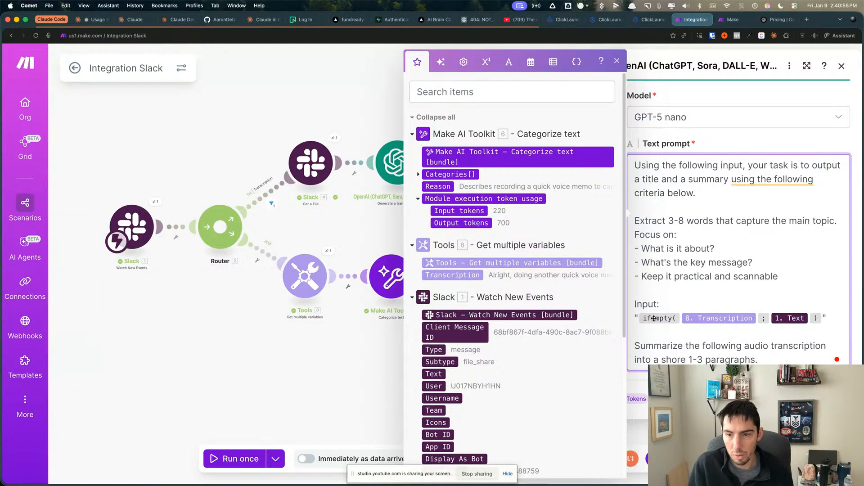
Move the 1-3 paragraph summary instruction above the Input section, with a blank line separating it from the topic bullets
drag(759, 360, 644, 293)
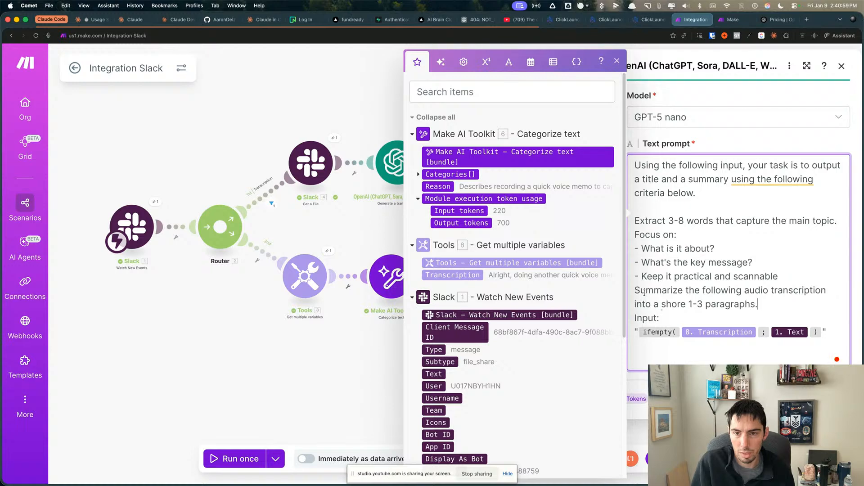
click(635, 290)
key(Return)
Add a "Title" heading line directly above the 3-8 word main-topic instruction
click(638, 209)
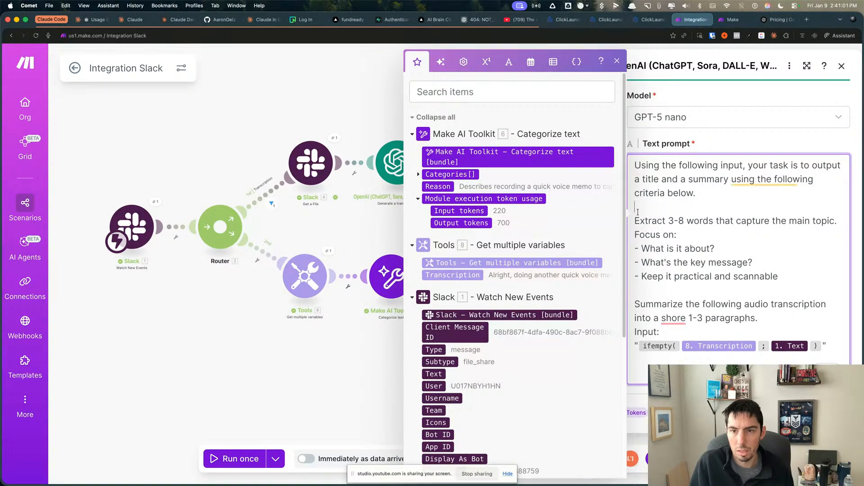
key(Return)
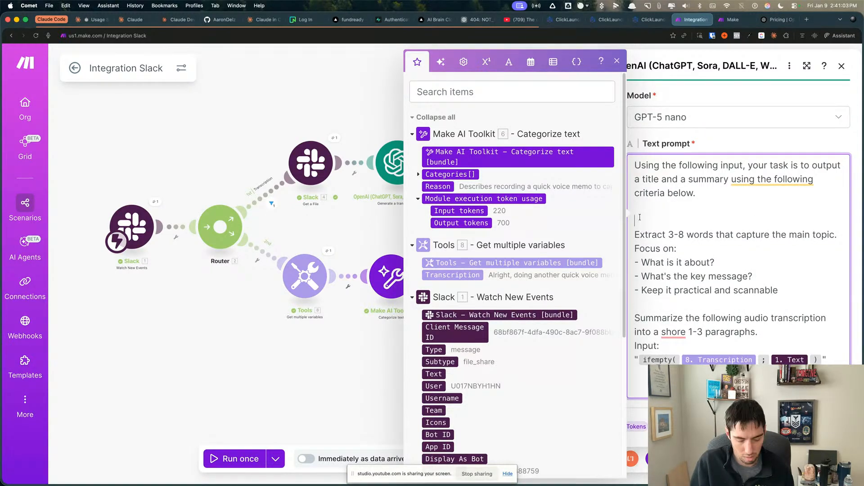
text(Title)
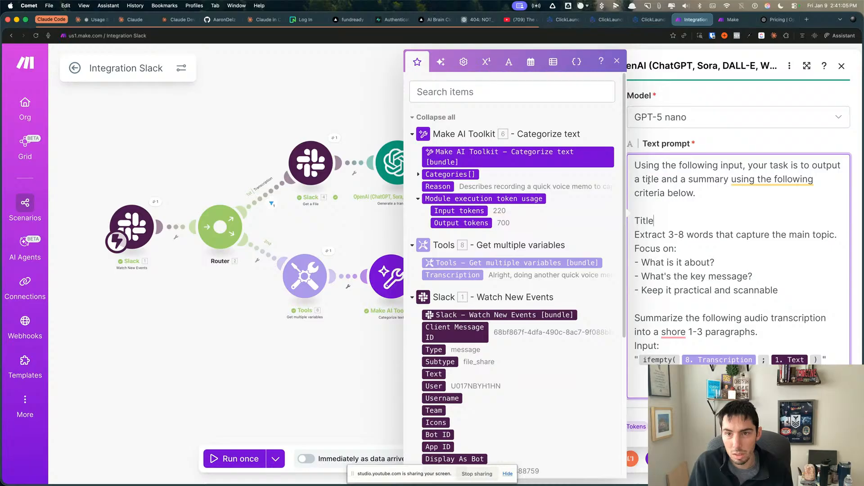
Capitalize and bracket the word title in the opening line as "[Title]"
click(643, 179)
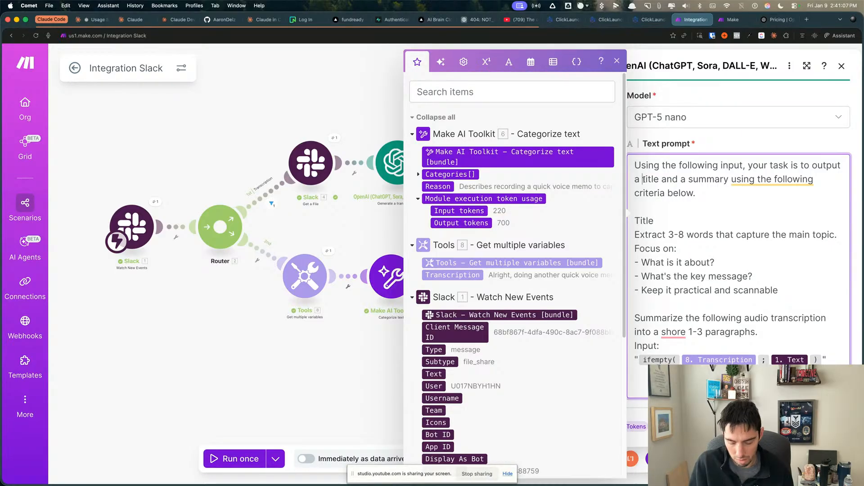
text([)
key(Right)
key(BackSpace)
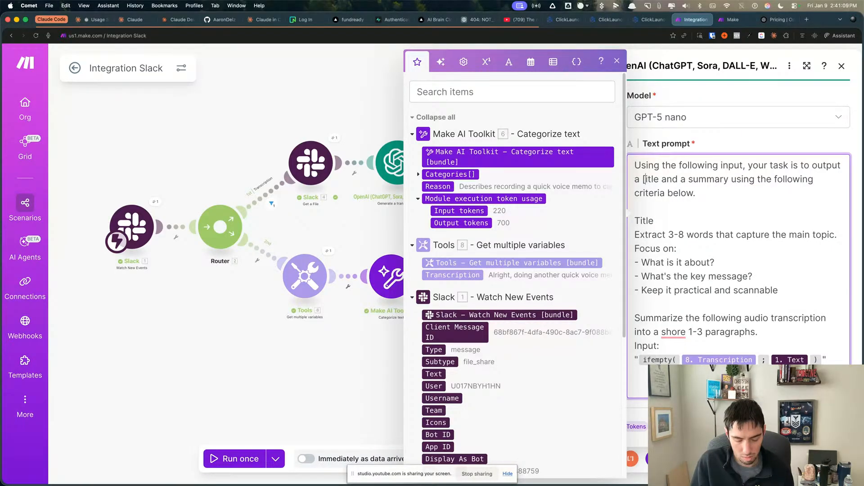
text(T)
key(Right)
key(Right)
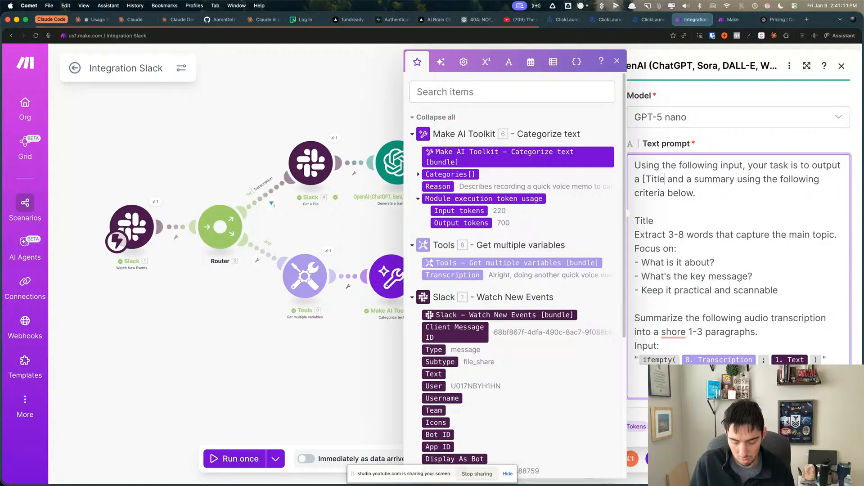
text(])
Format the heading above the main-topic instruction as "[Title]:"
click(634, 221)
text([[)
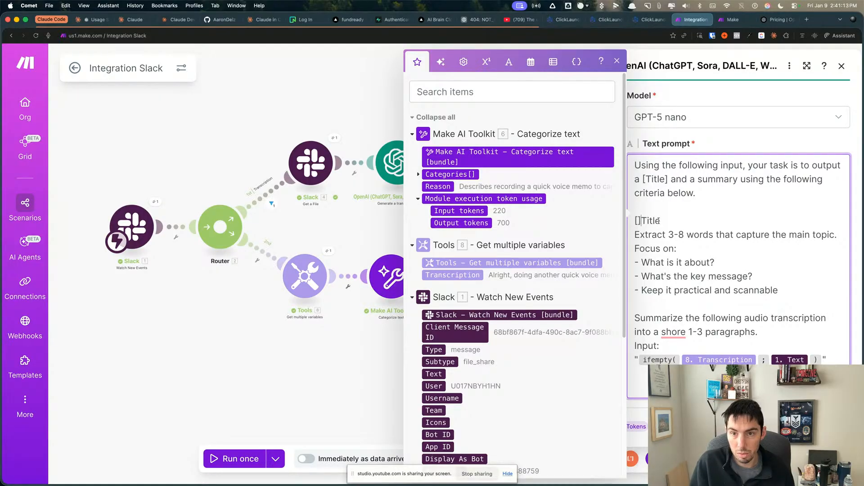
key(BackSpace)
text(]:)
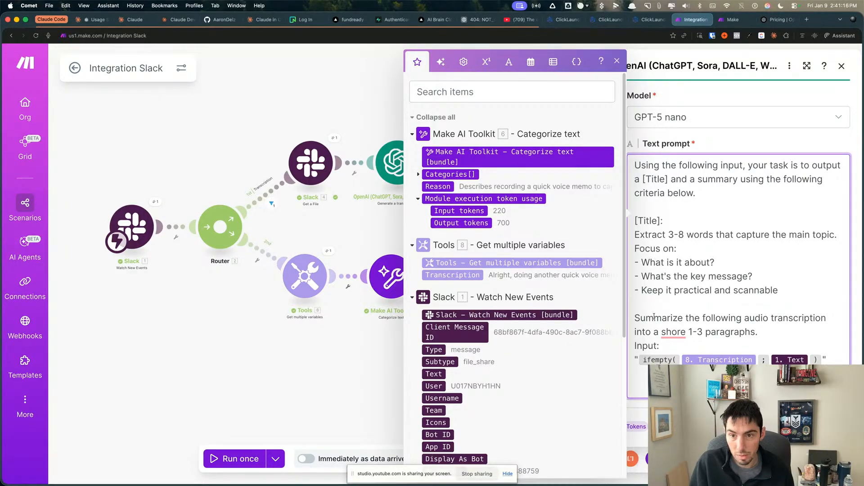
Copy the word "summary" from the opening line onto a new heading line above the summarize instruction
click(654, 305)
key(Return)
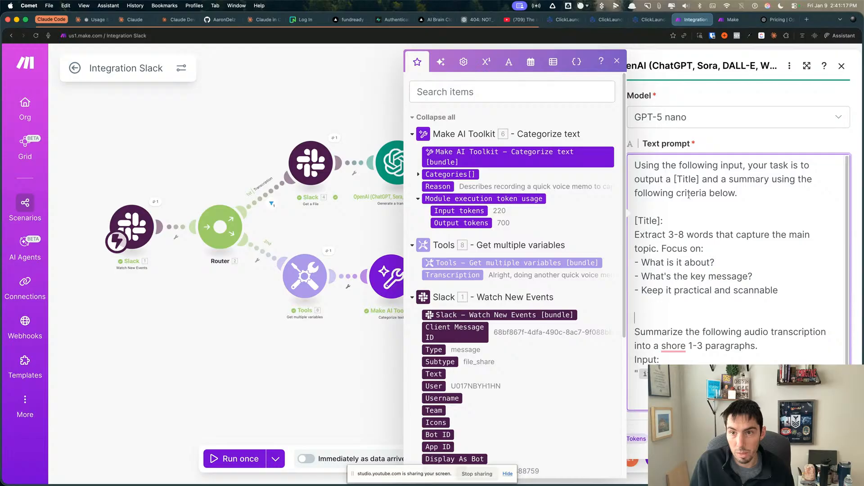
click(739, 181)
double_click(739, 181)
key(super+c)
click(640, 318)
key(super+v)
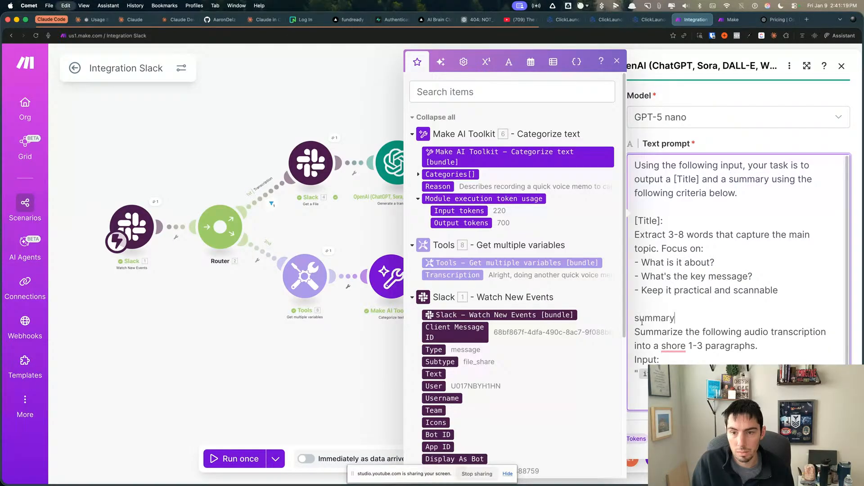
Format the heading above the summarize instruction as "[Summary]:"
click(639, 319)
key(BackSpace)
text(S)
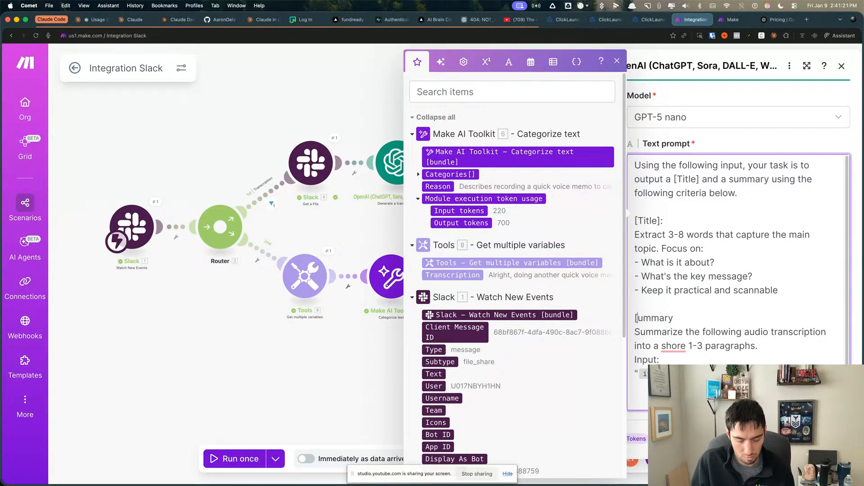
key(Left)
text([)
key(super+Right)
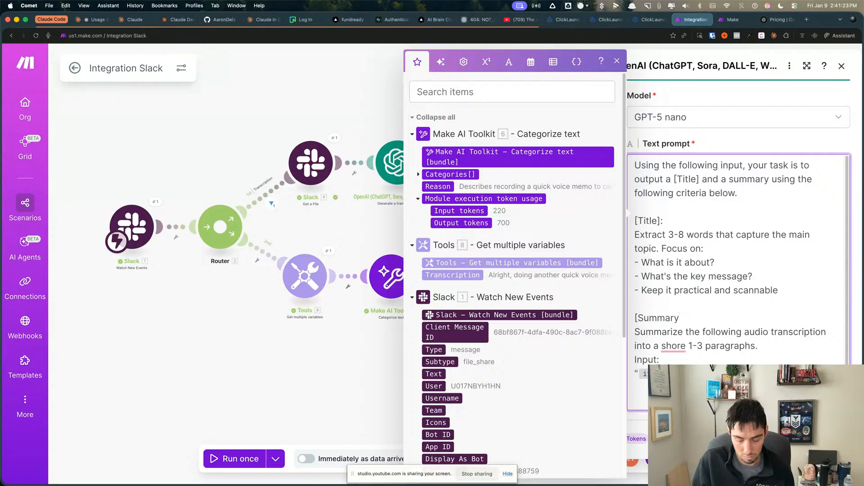
text(]:)
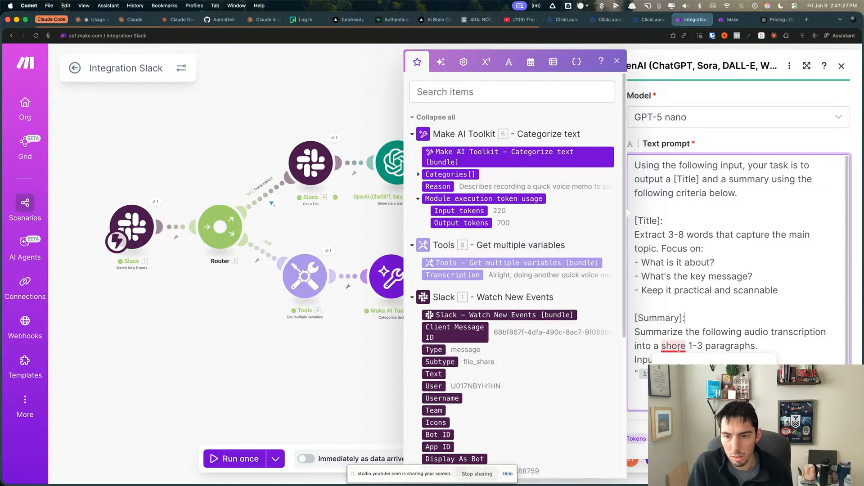
Correct "shore" to "short" in the summarize instruction and separate the Input section below it with a blank line
click(680, 357)
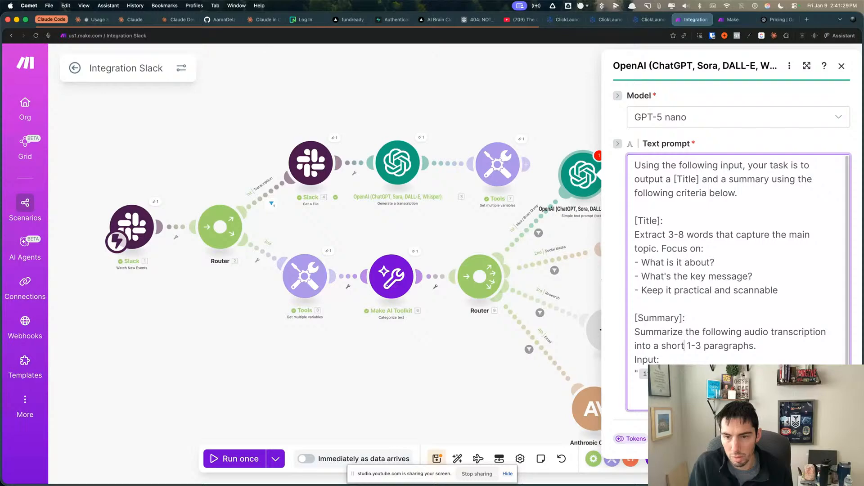
click(764, 347)
key(Return)
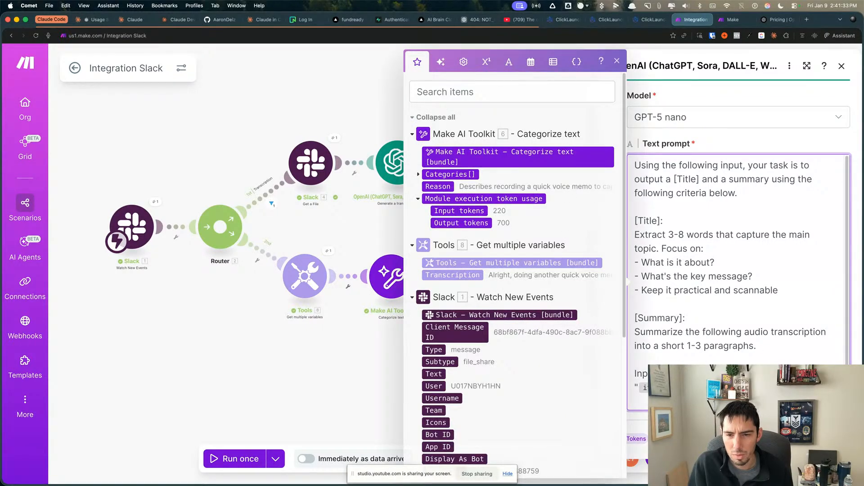
key(BackSpace)
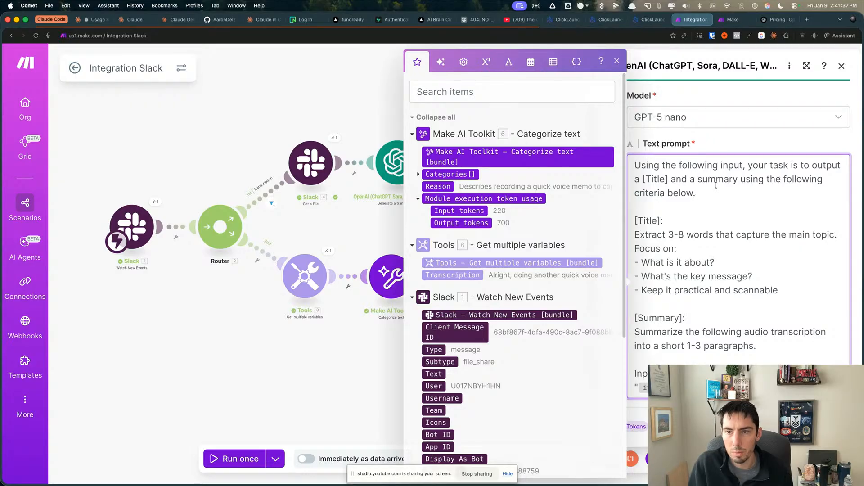
Capitalize and bracket the word summary in the opening line as "[Summary]"
click(701, 179)
key(BackSpace)
text([S)
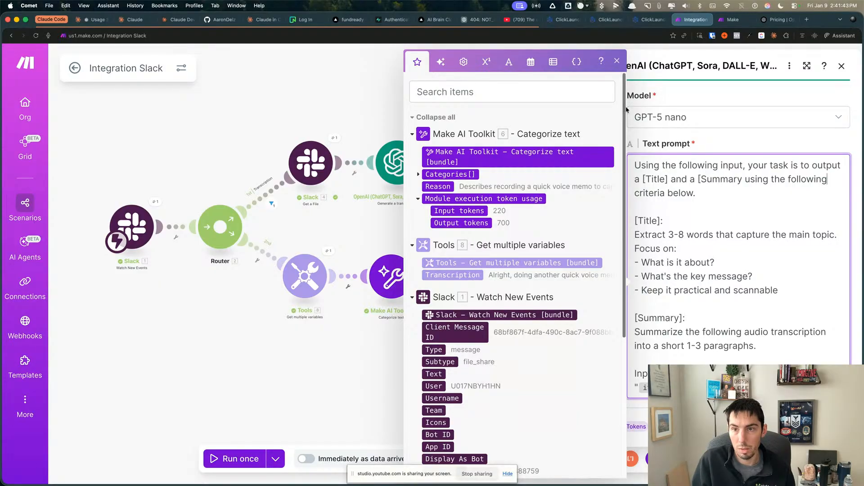
click(741, 181)
text(])
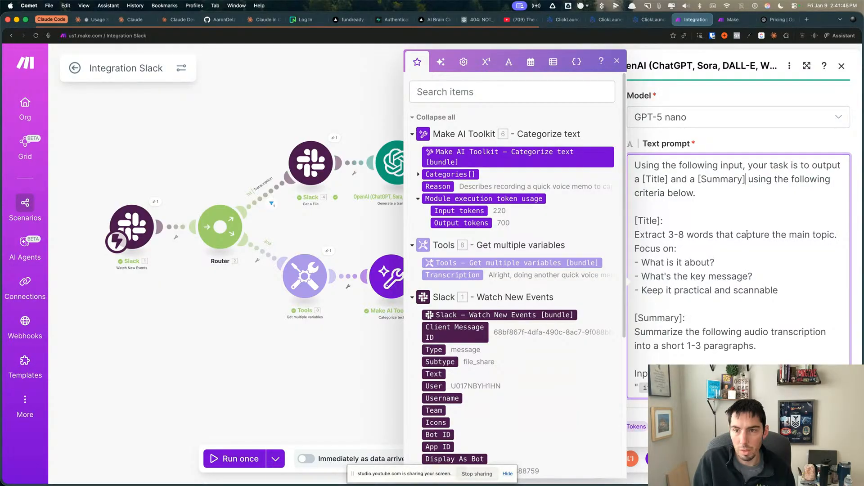
Save the OpenAI text prompt module and run the scenario with existing data from the 1/9/2026 1:32:33 PM run
click(831, 426)
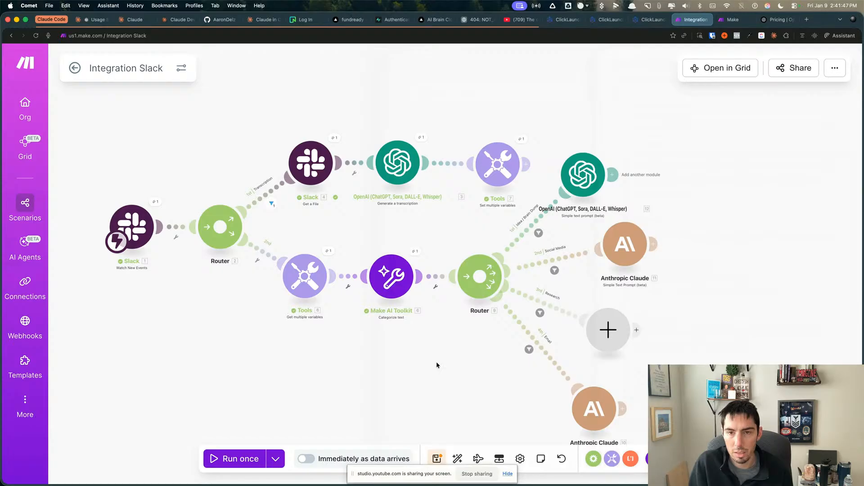
scroll(425, 361, left, 5)
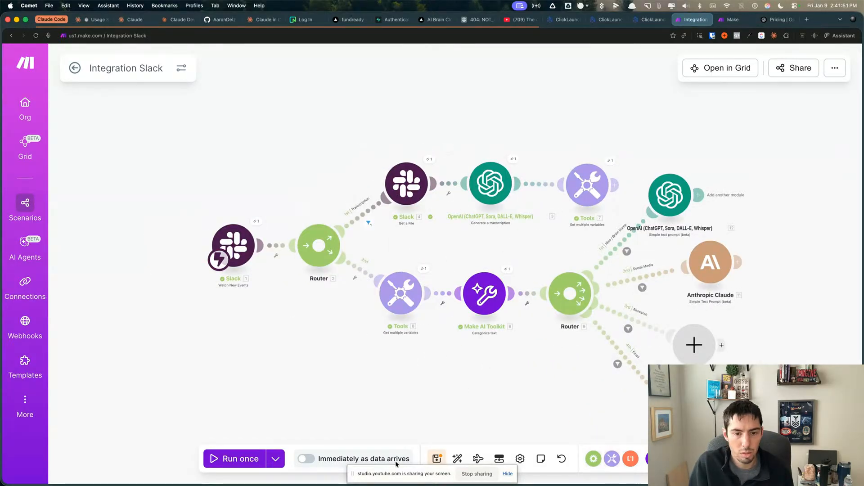
click(276, 459)
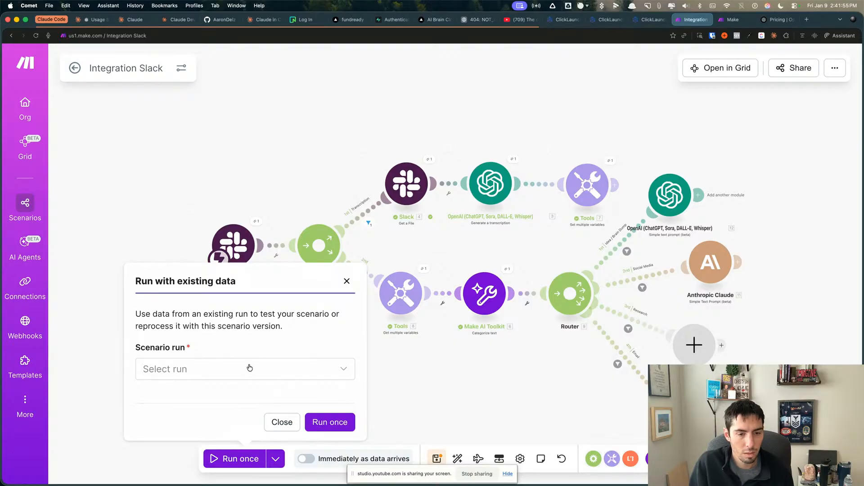
click(249, 368)
click(238, 399)
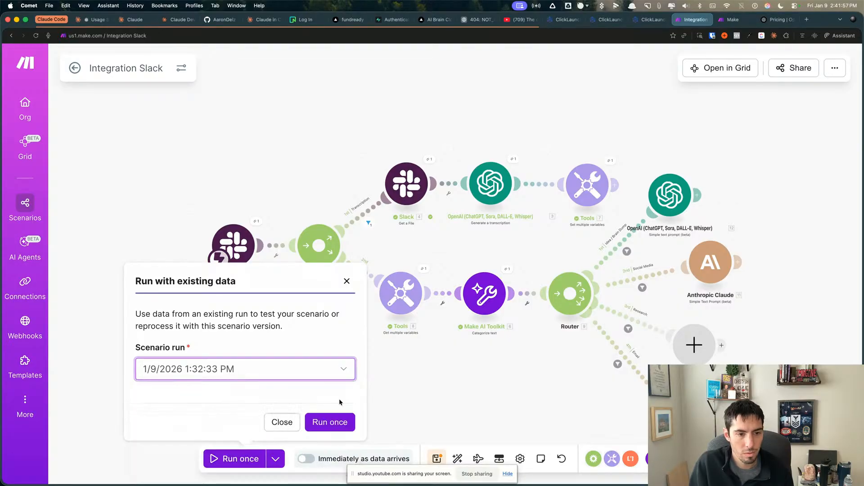
click(332, 425)
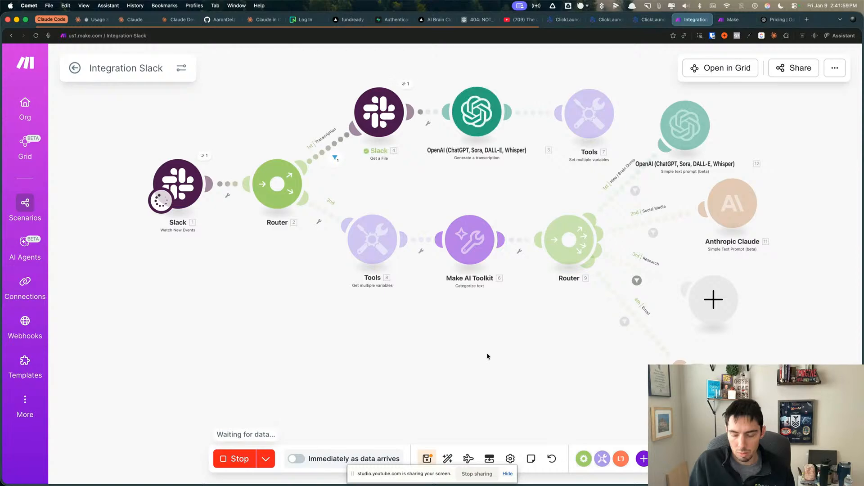
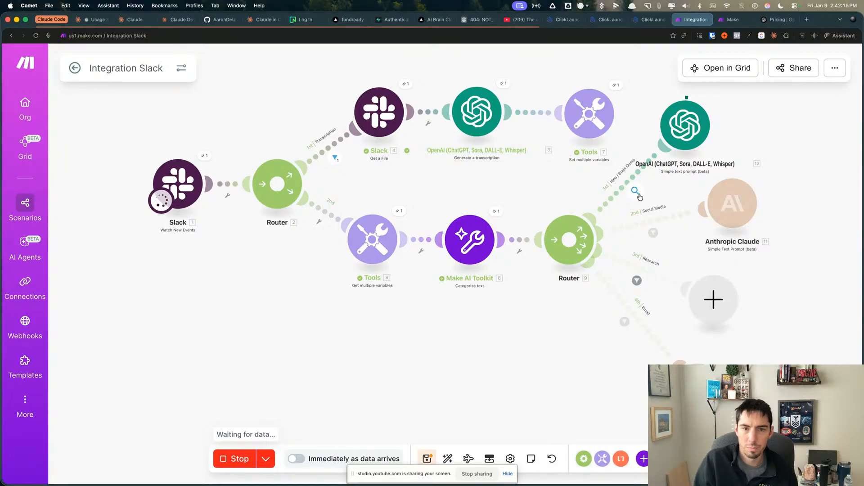
Inspect the output bundle of the Idea / Brain Dump route's OpenAI module and check the title in its result
click(712, 98)
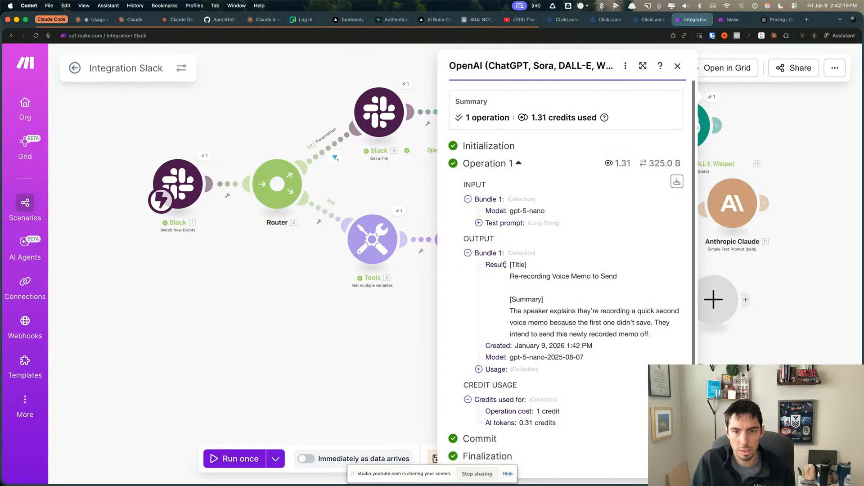
drag(511, 265, 659, 281)
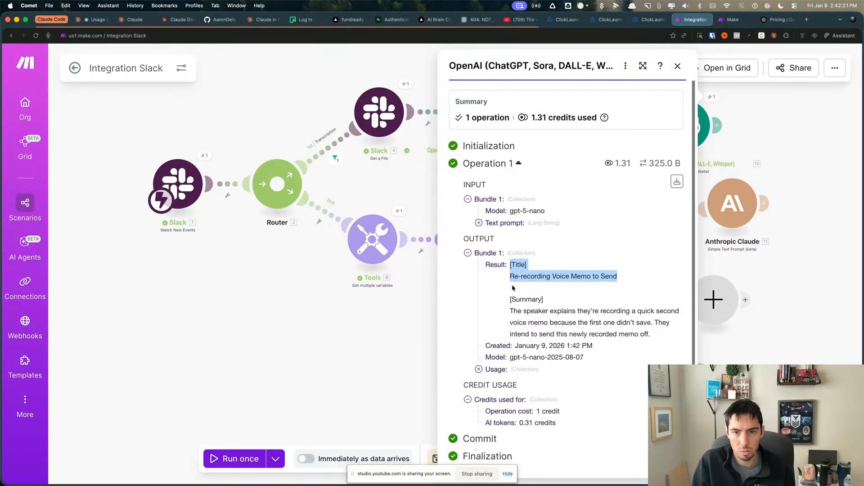
Close the run output and add an "Example output:" heading below the Input section of the Idea / Brain Dump OpenAI prompt
click(553, 284)
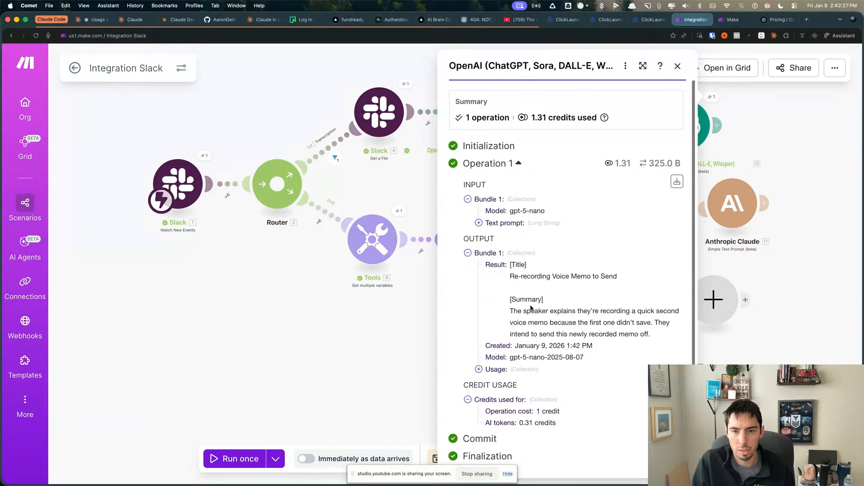
click(804, 268)
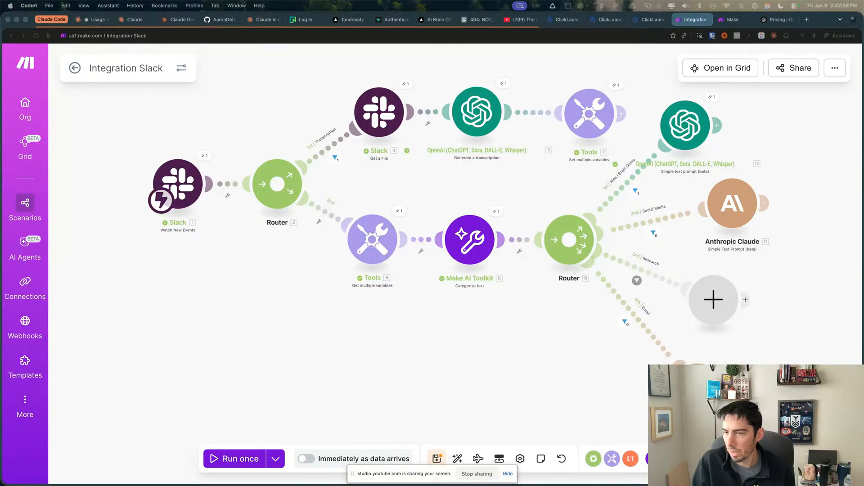
click(675, 135)
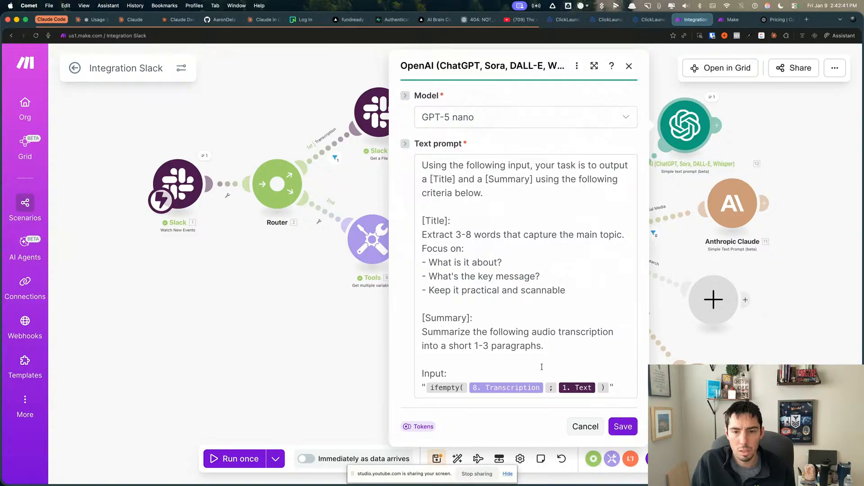
click(619, 389)
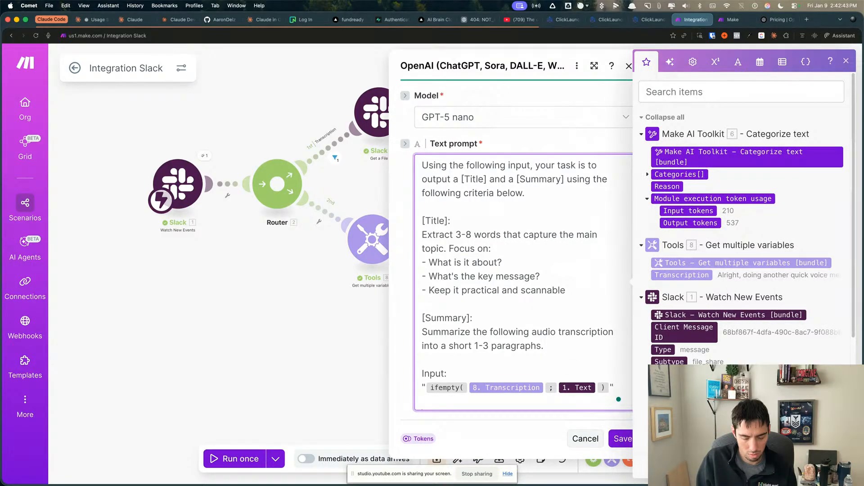
scroll(470, 390, down, 1)
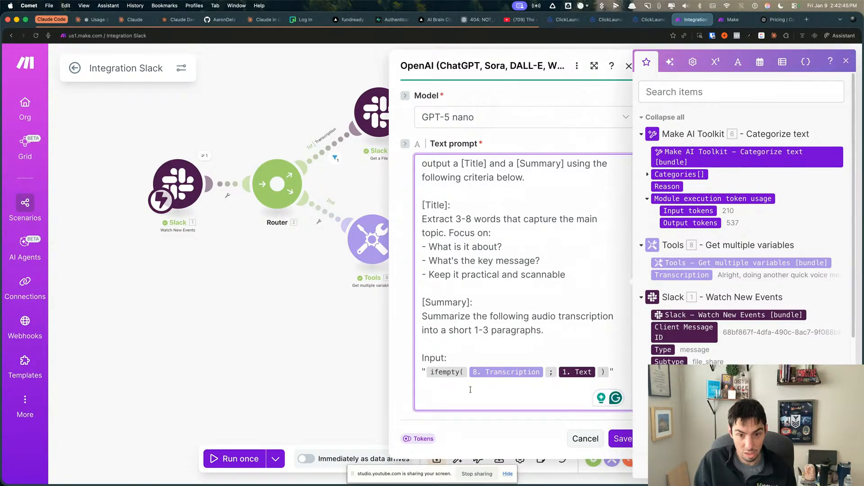
text(Exampl)
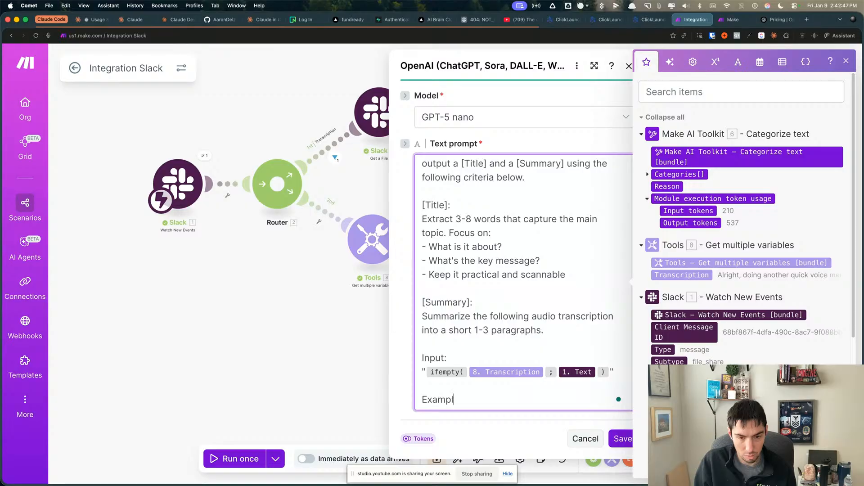
text(e output:)
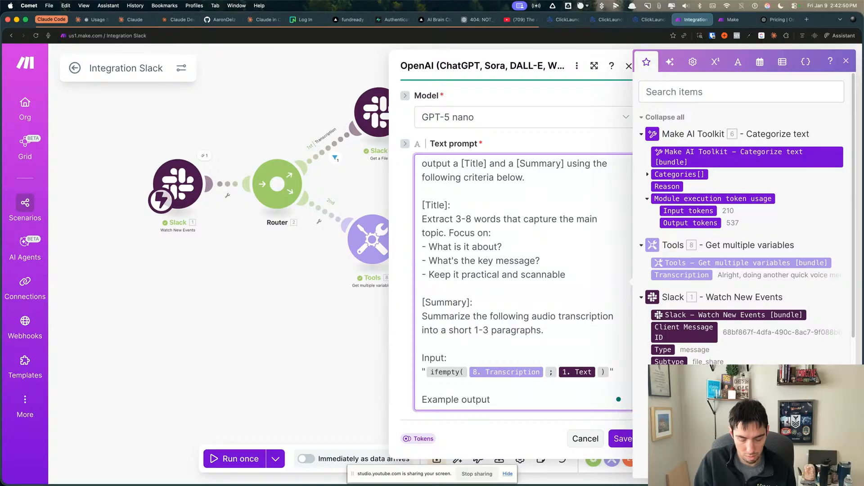
key(Return)
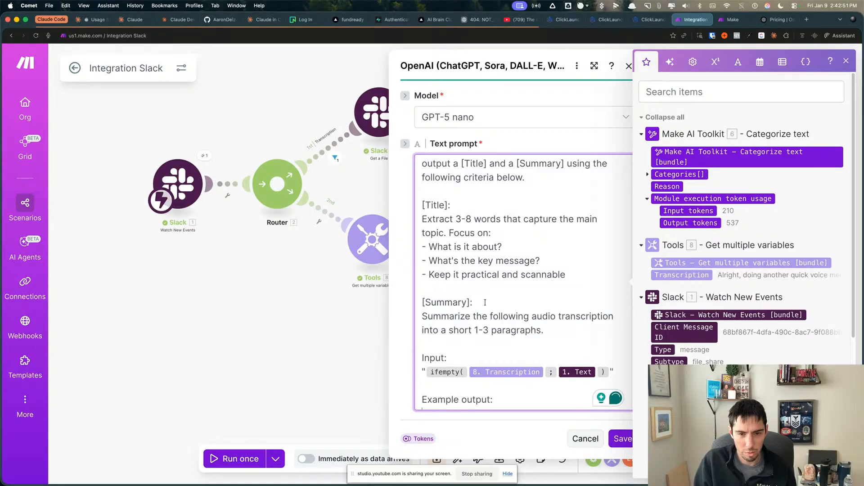
Begin the example output with an opening curly brace on its own line, followed by a new line
scroll(485, 303, down, 1)
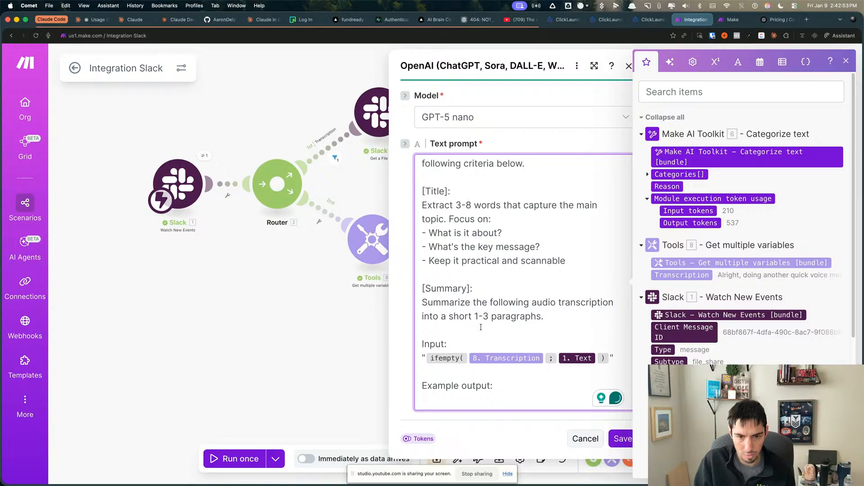
text([)
key(BackSpace)
text({)
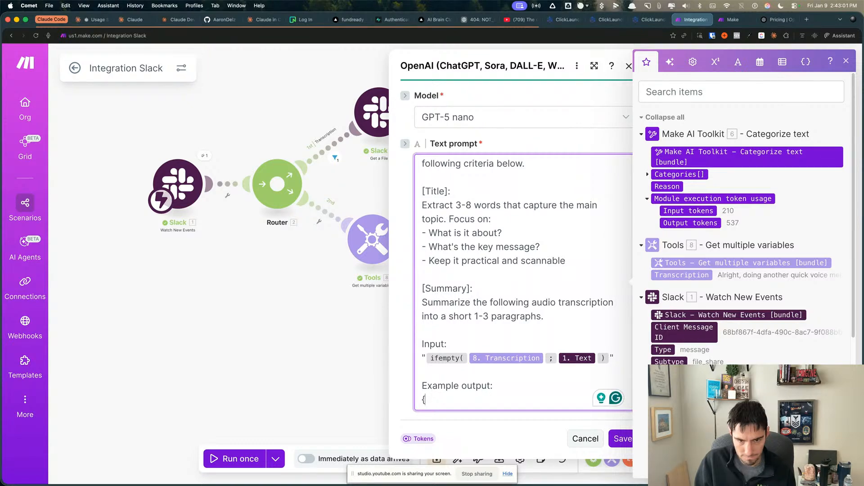
key(BackSpace)
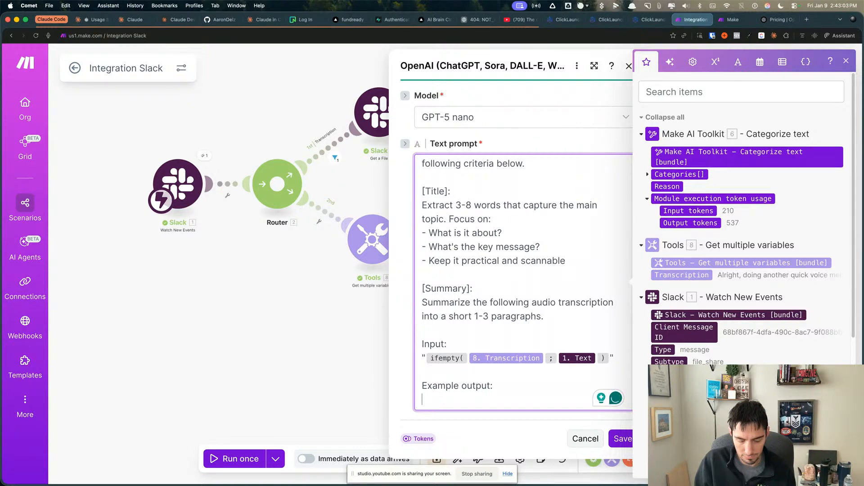
text({)
key(Return)
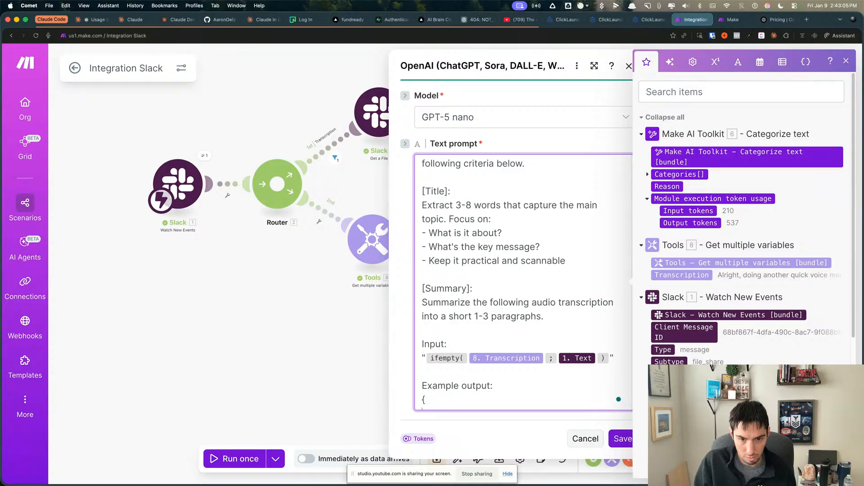
scroll(505, 313, down, 1)
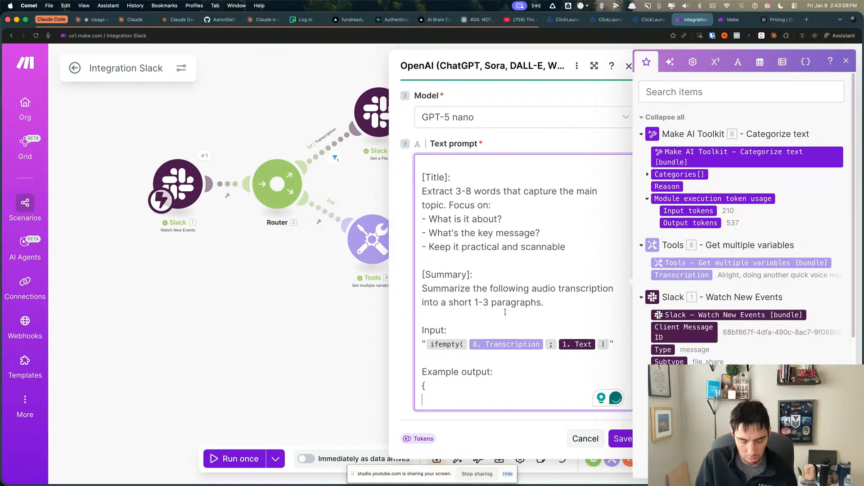
Add the line "Title": "[Title]", inside the example output and start a new line below it
text(")
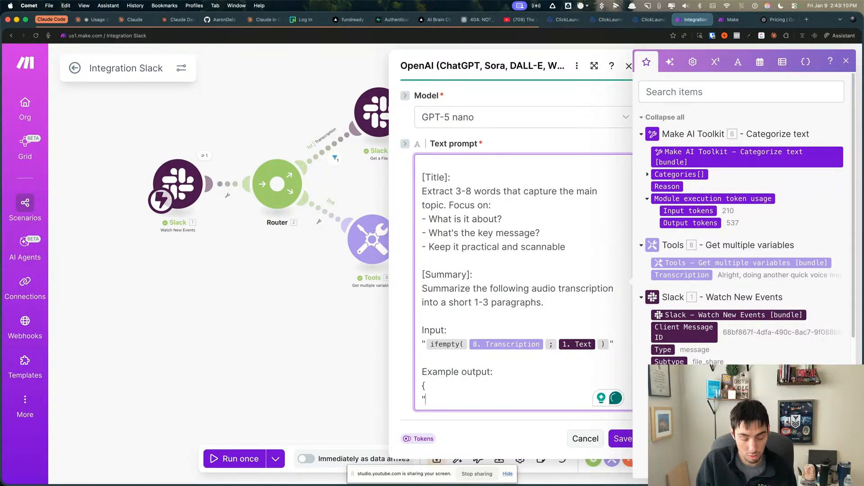
text(Title)
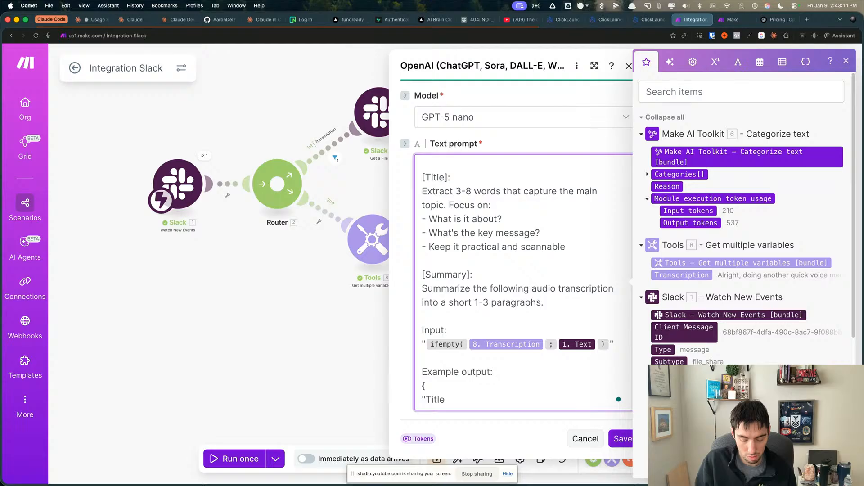
text(")
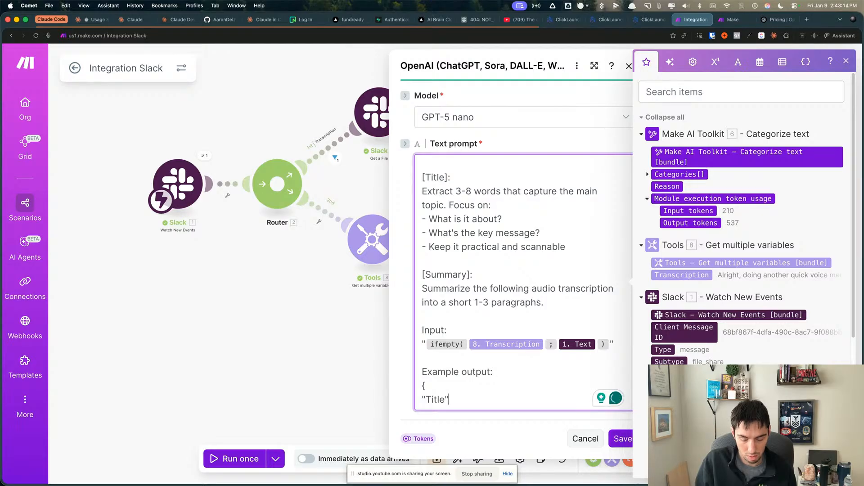
text(:)
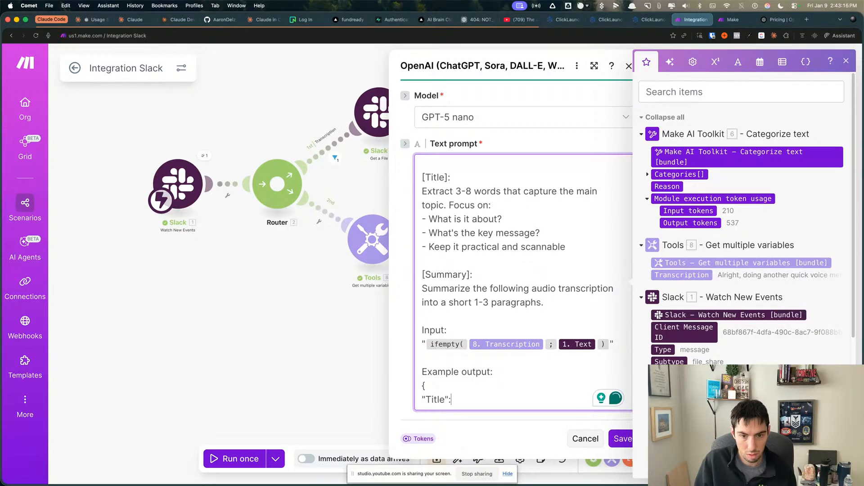
text( :)
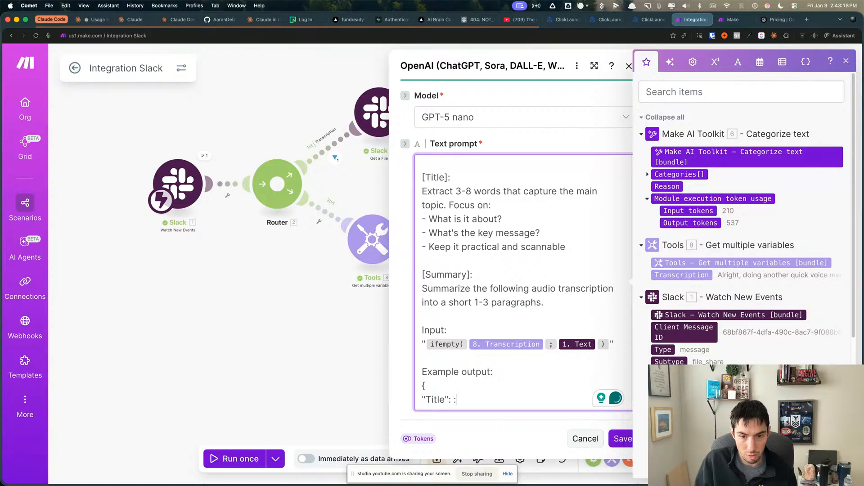
key(BackSpace)
text(")
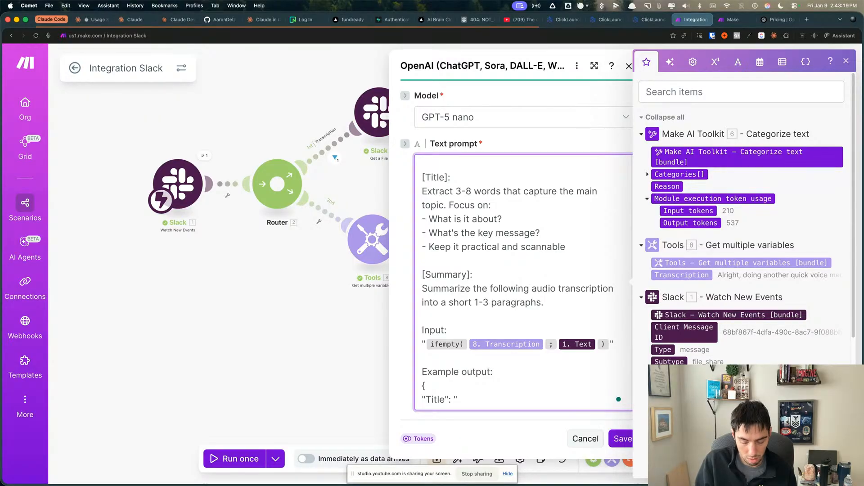
text([)
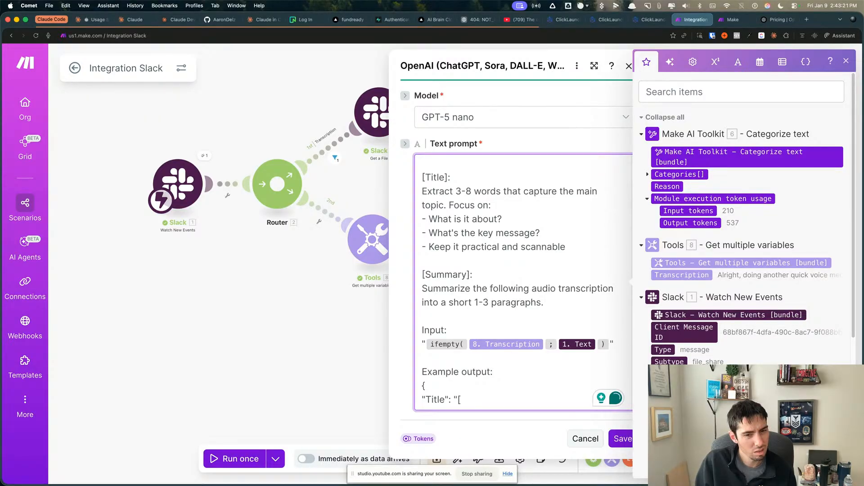
text(Title)
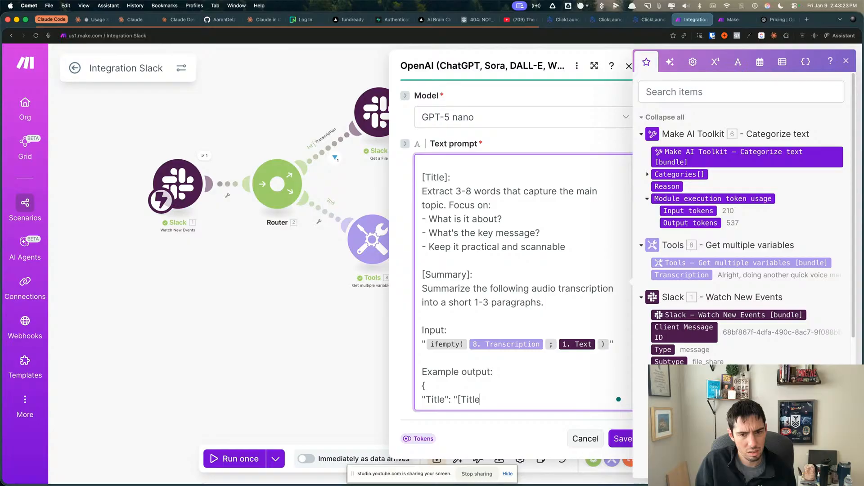
text(]")
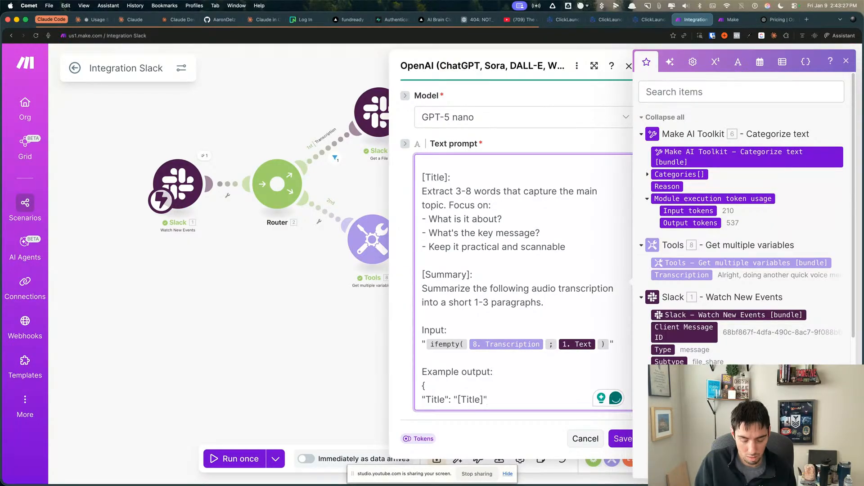
text(,)
key(Return)
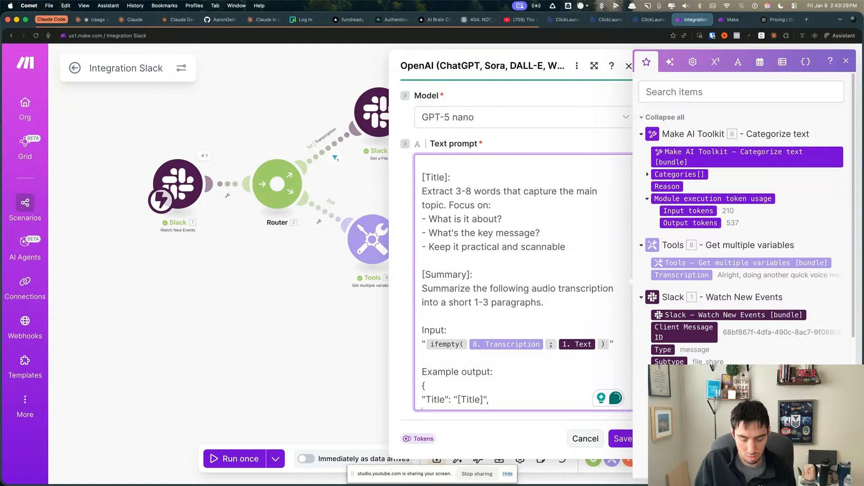
Add the line "Summary": "[Summary]", end the example output with a closing curly brace, and save the OpenAI module
text("Summary)
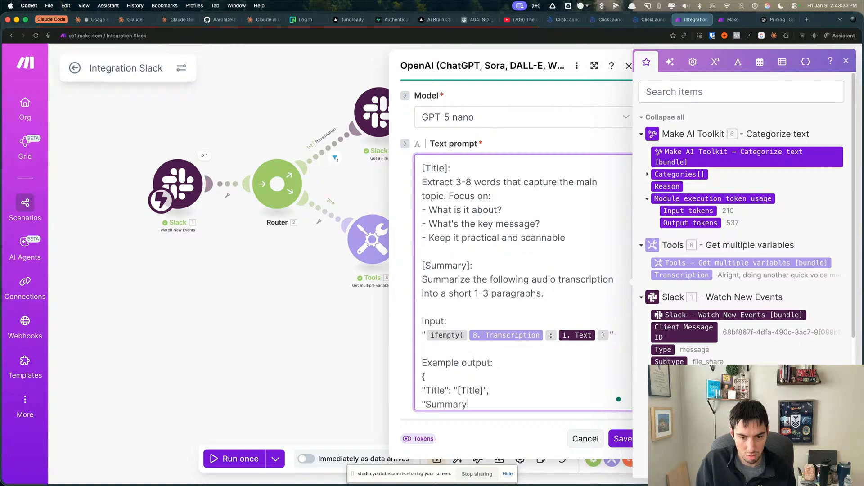
text(":)
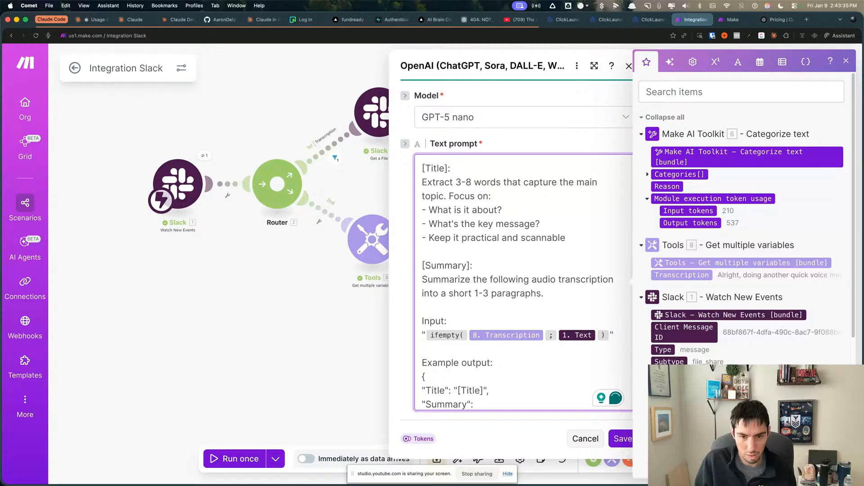
text( ")
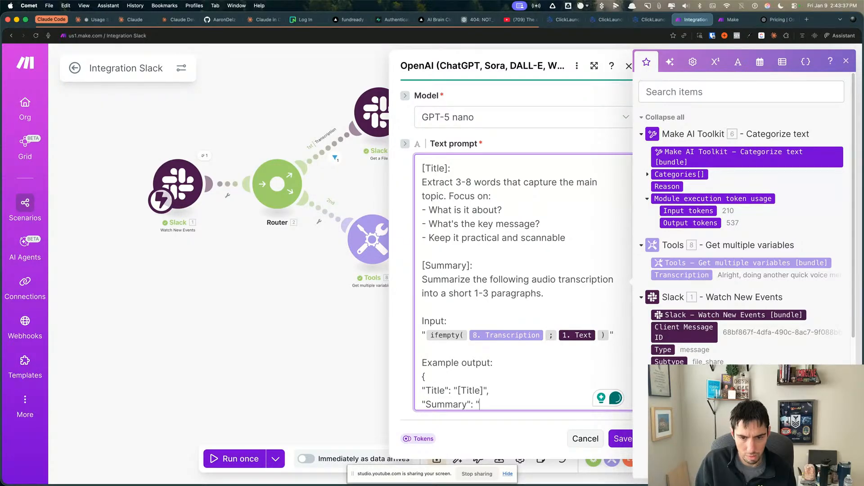
text([Summary)
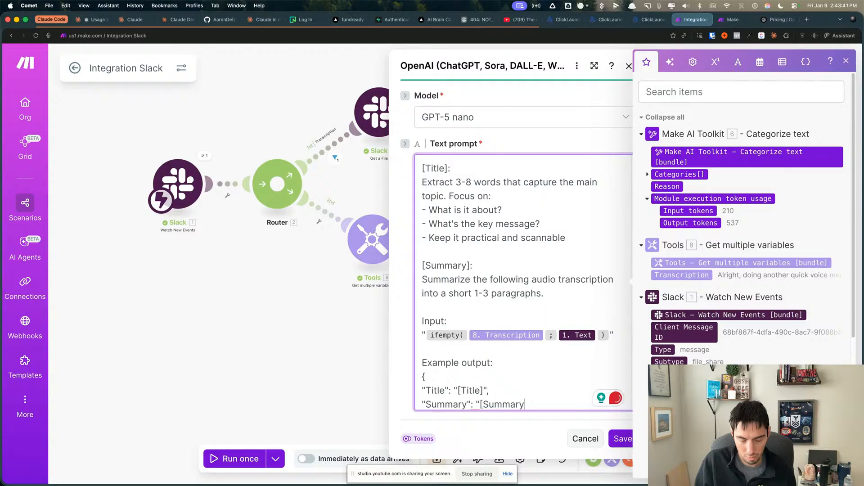
text(]")
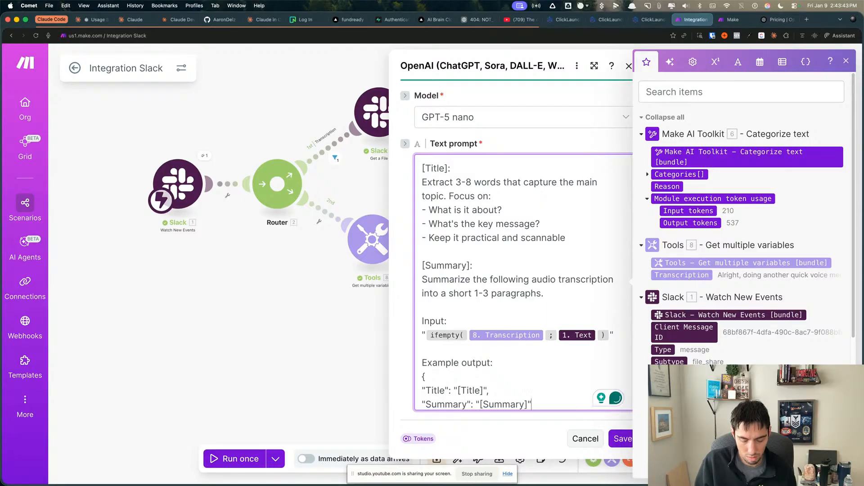
key(Return)
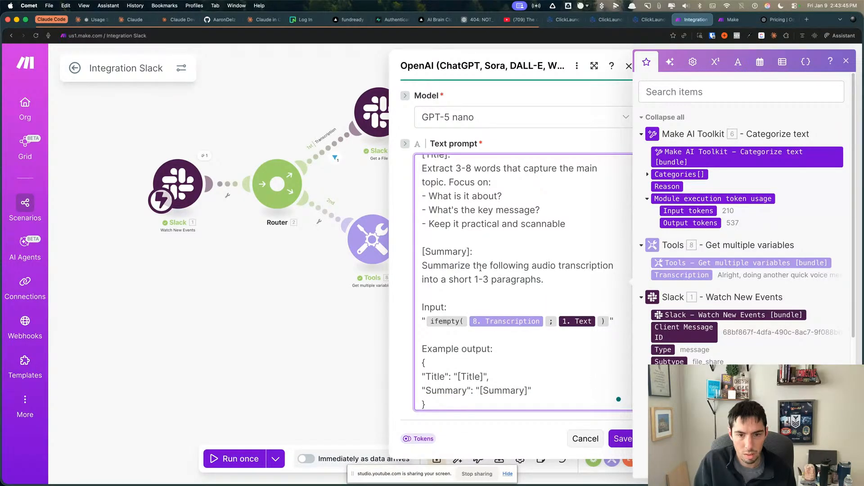
text(})
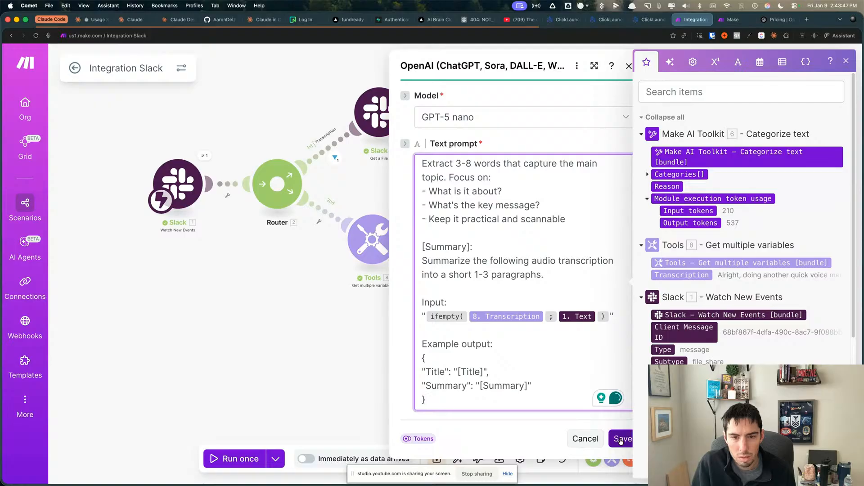
click(622, 439)
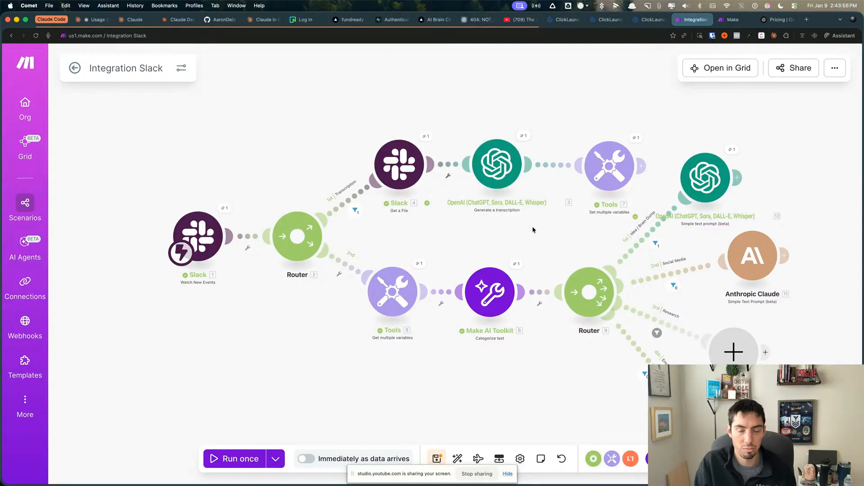
Copy the Transcription text from the output bundle of the Set multiple variables module and close the bundle
click(637, 139)
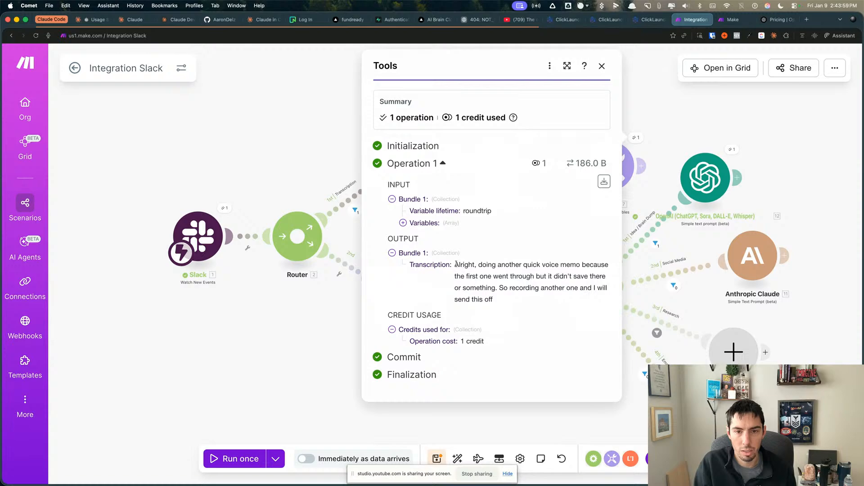
drag(456, 265, 511, 299)
key(super+c)
click(327, 297)
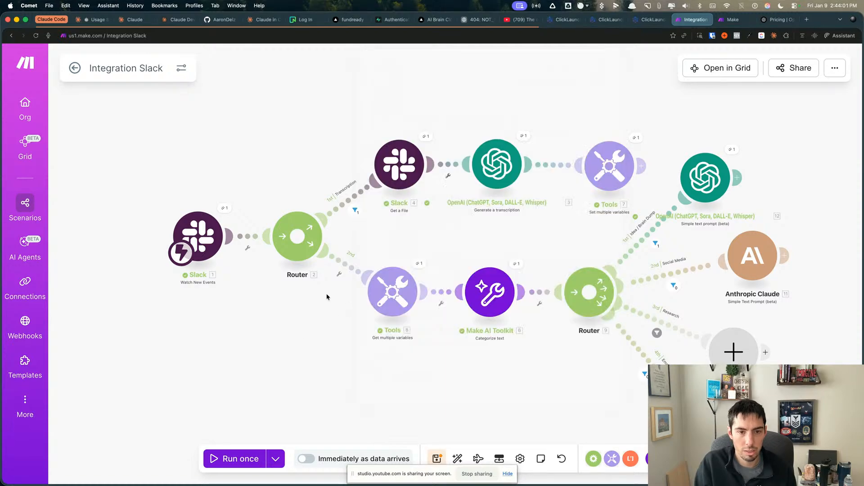
Unlink the Get multiple variables module from the 2nd route of the first router
scroll(343, 327, up, 4)
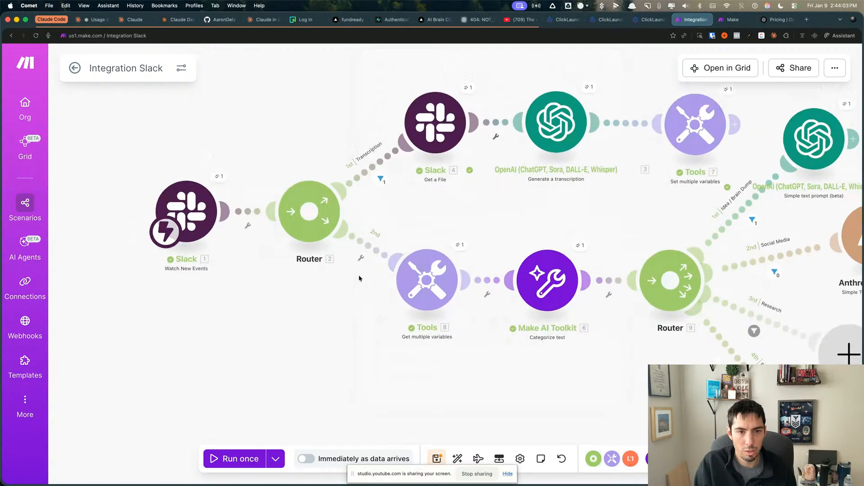
click(362, 246)
click(396, 274)
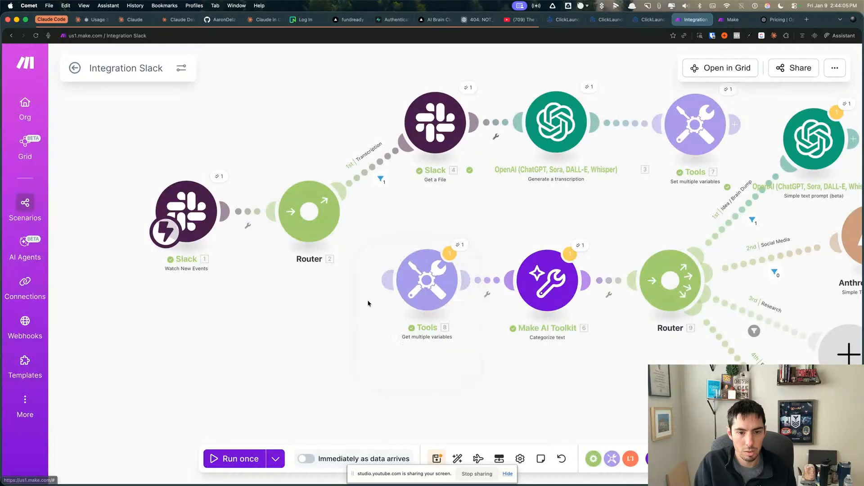
Add a Tools Set variable module before the Get multiple variables module, link the two, and make it the scenario's starting point
click(607, 460)
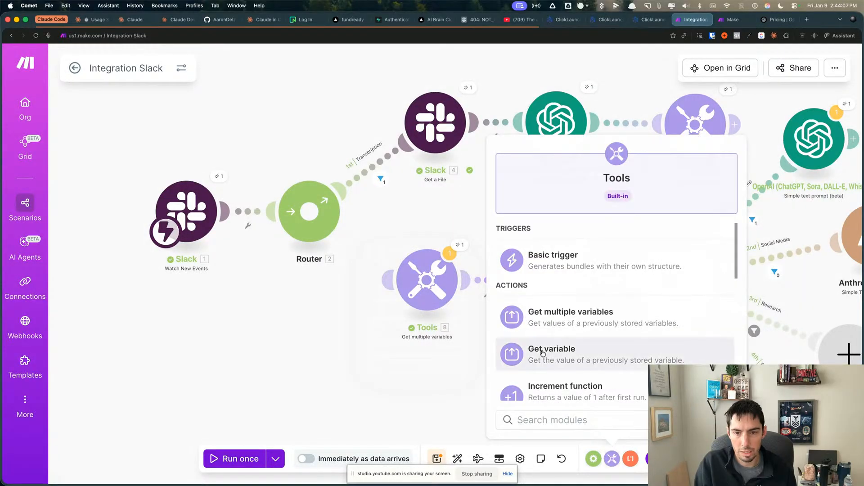
scroll(518, 347, down, 3)
drag(539, 314, 412, 292)
drag(238, 408, 215, 404)
drag(165, 232, 288, 334)
click(288, 334)
Name the variable 1, paste the copied transcription text as its value, and save the Set variable module
click(384, 308)
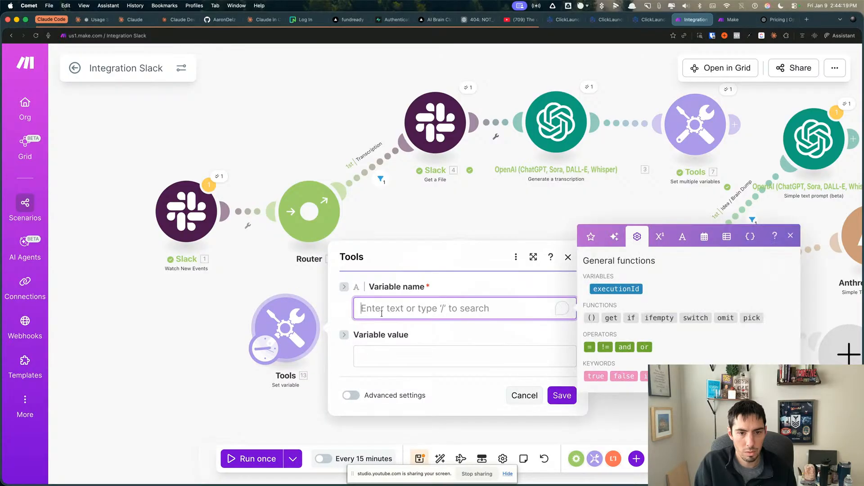
text(1)
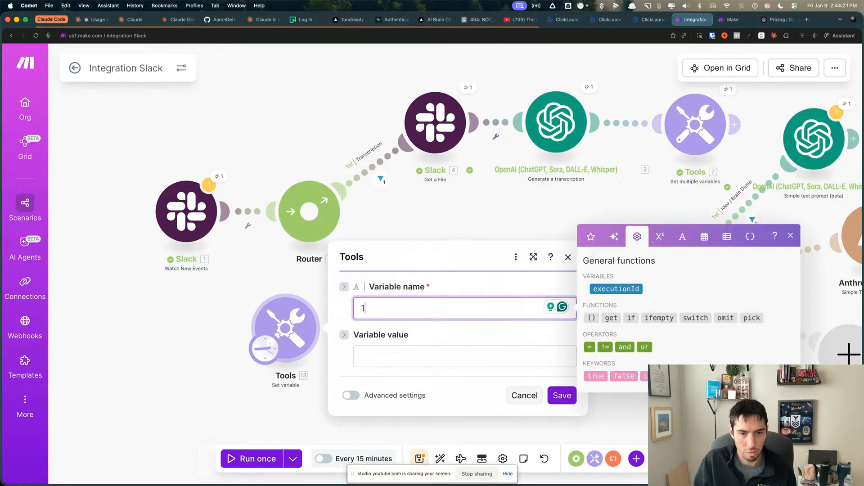
click(385, 357)
key(super+v)
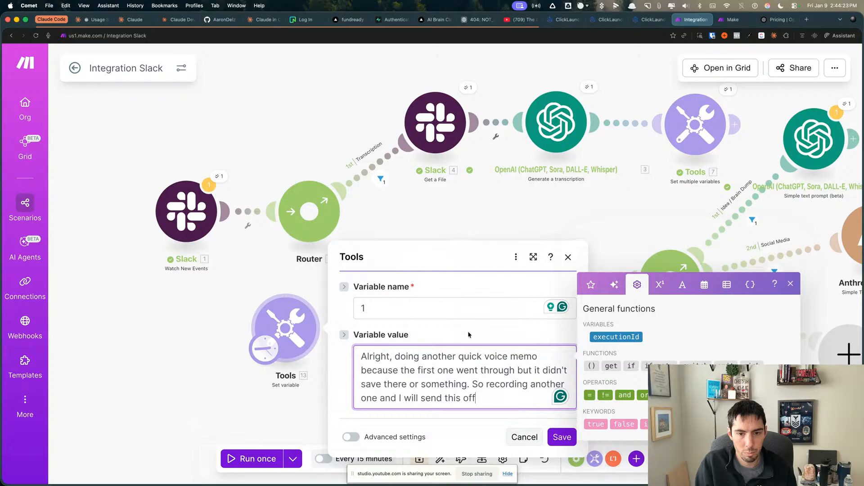
click(562, 437)
Review the settings of the Get multiple variables, Make AI Toolkit and Set variable modules and the options of the link between them
click(427, 279)
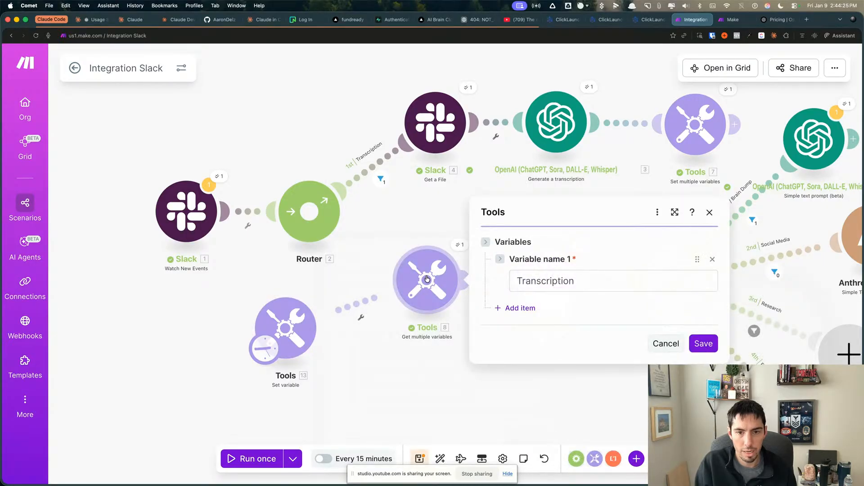
click(664, 344)
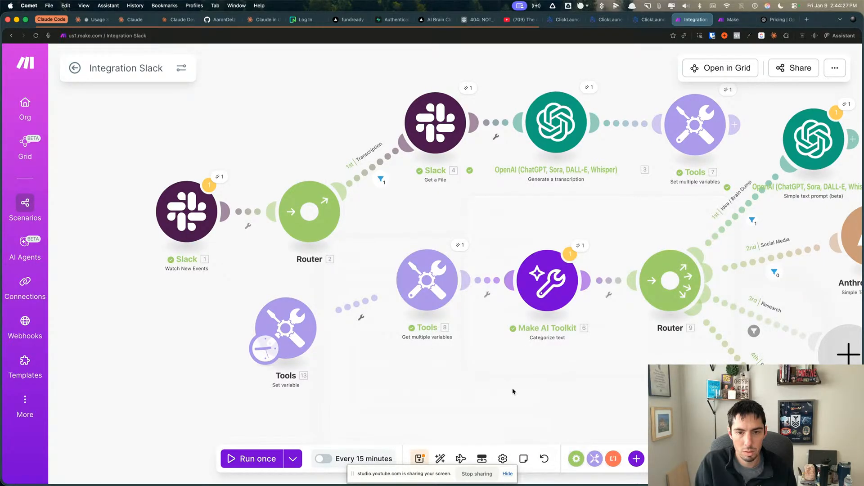
scroll(514, 390, down, 2)
drag(512, 388, 396, 378)
click(422, 297)
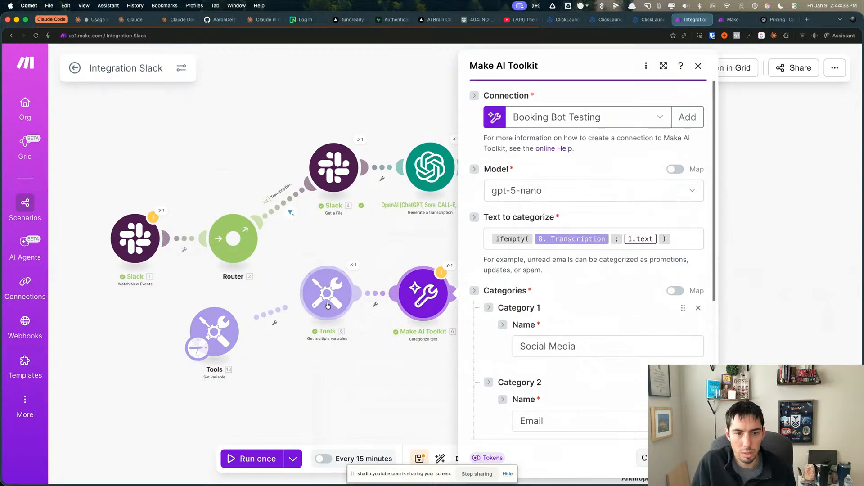
click(318, 370)
click(327, 293)
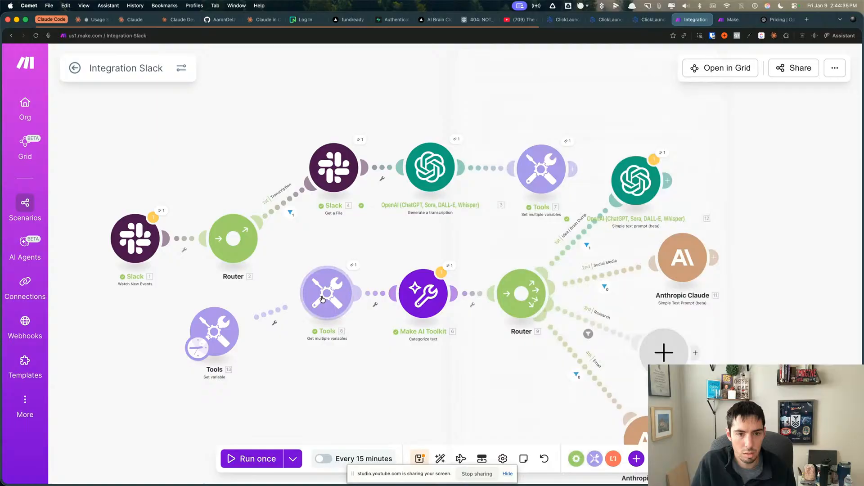
click(558, 356)
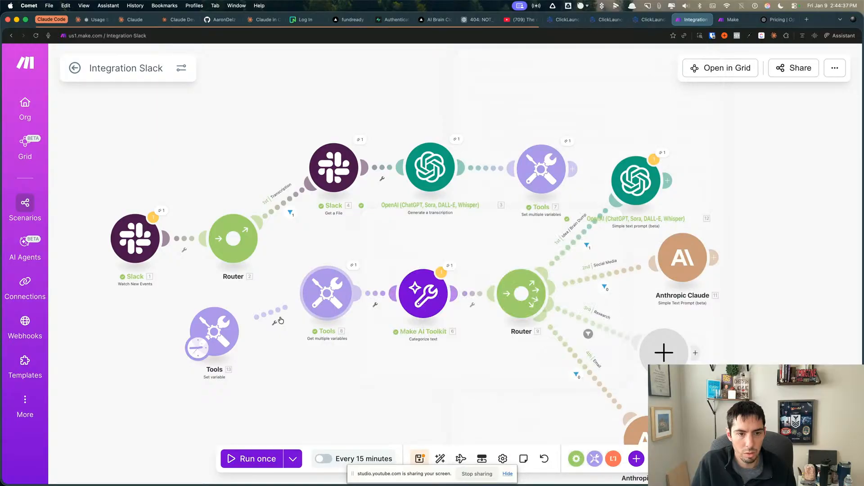
click(375, 304)
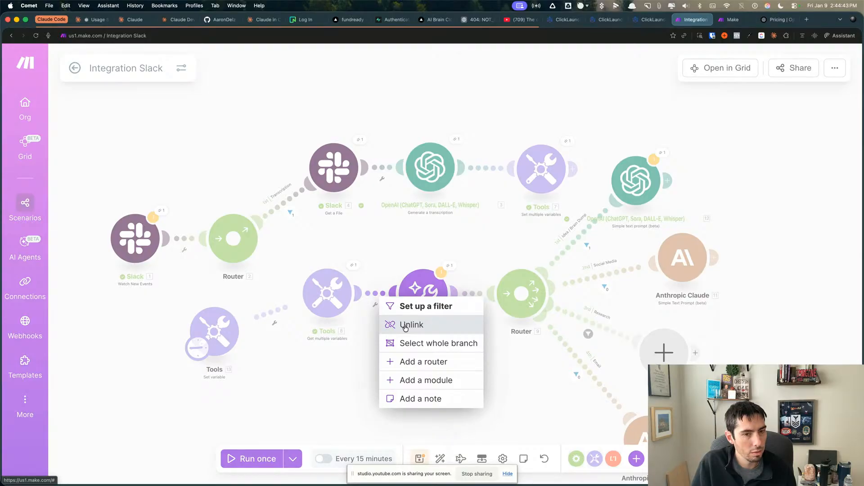
click(267, 367)
click(216, 340)
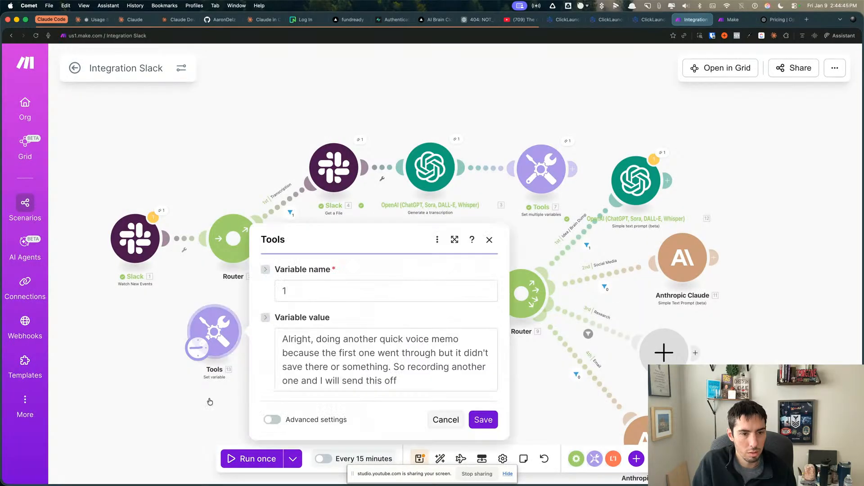
click(210, 401)
Copy the variable name Transcription from the Get multiple variables module, use it as the Set variable module's variable name, and save
click(327, 292)
double_click(431, 292)
key(super+c)
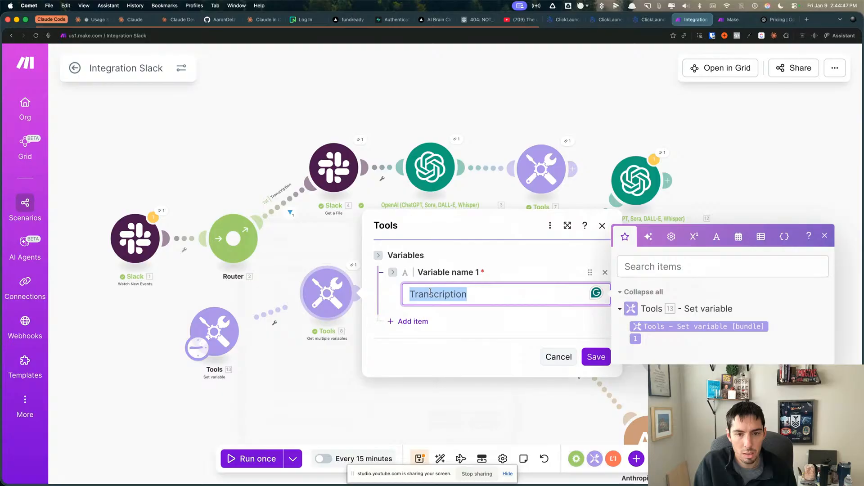
click(215, 332)
click(214, 332)
click(296, 288)
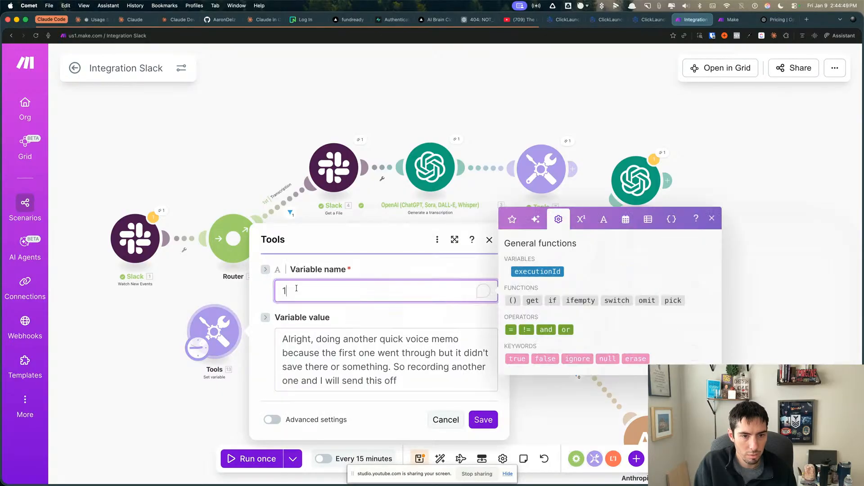
key(super+v)
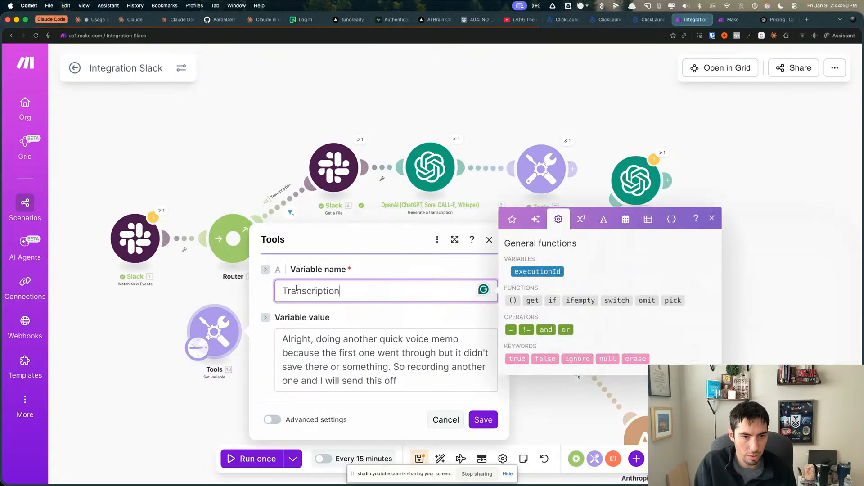
click(483, 420)
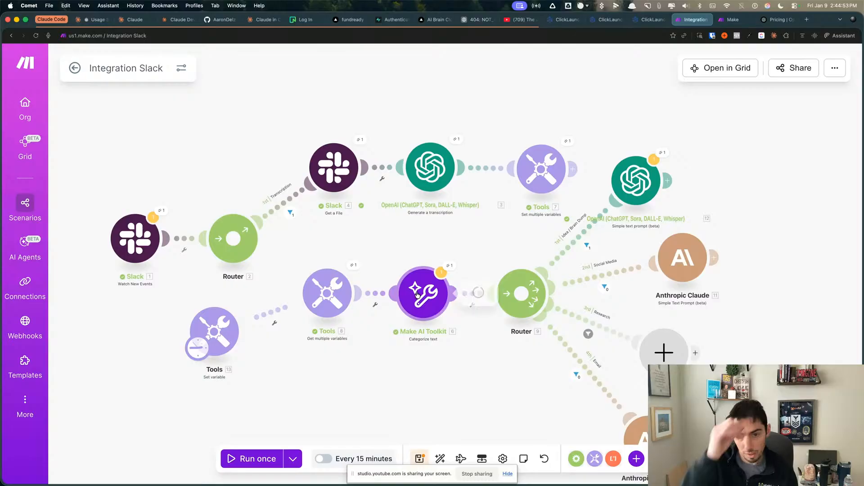
Check the text to categorize in the Make AI Toolkit module and try to run the scenario once from the Set variable module
click(416, 295)
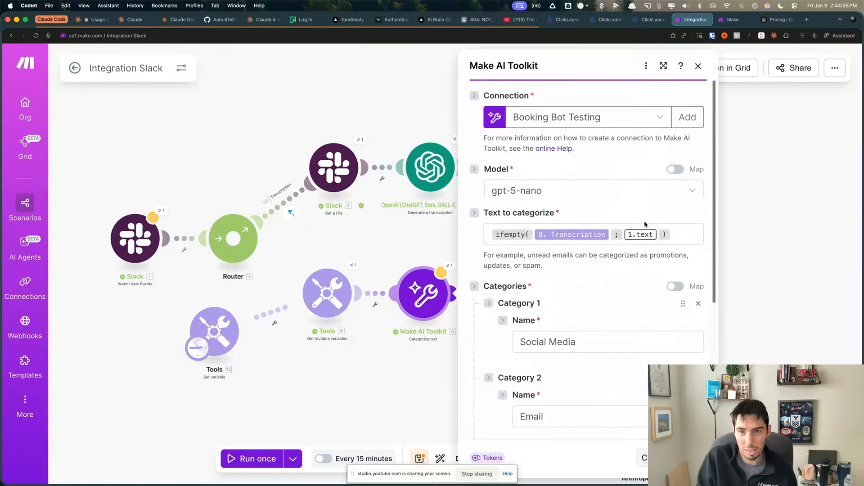
key(Escape)
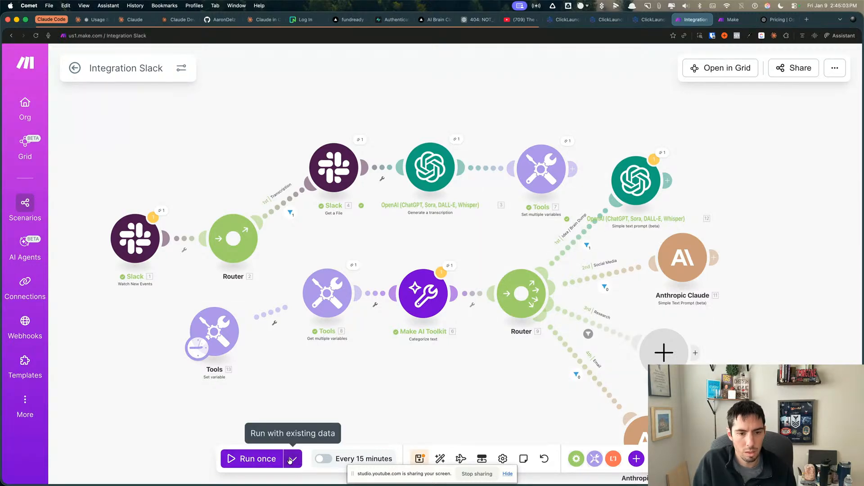
click(293, 459)
click(291, 425)
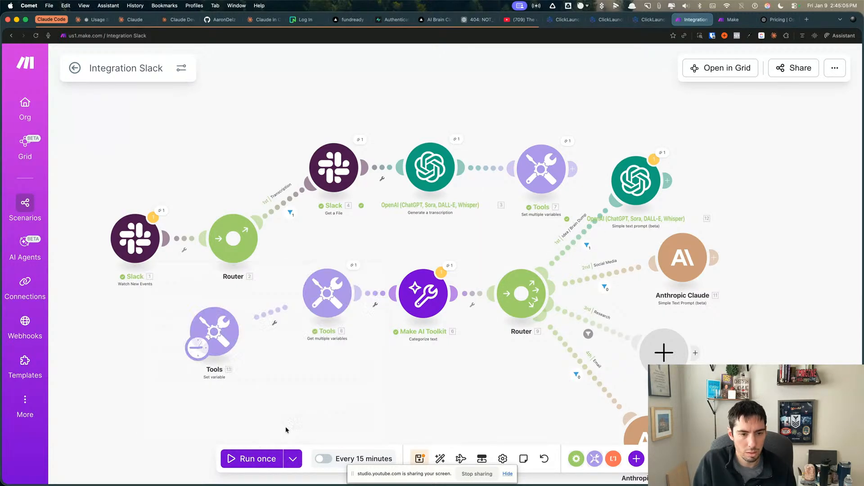
click(251, 460)
click(508, 340)
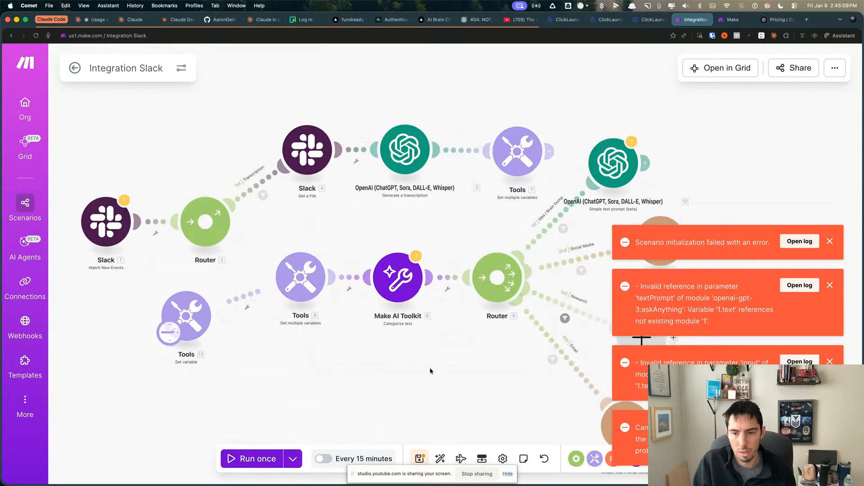
Remove the 1.text fallback from the ifempty formula in the Make AI Toolkit module's text to categorize
click(555, 229)
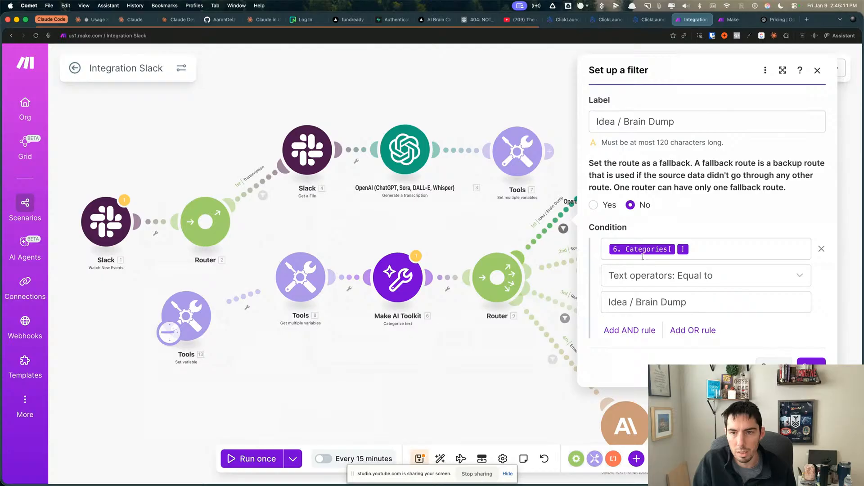
click(455, 381)
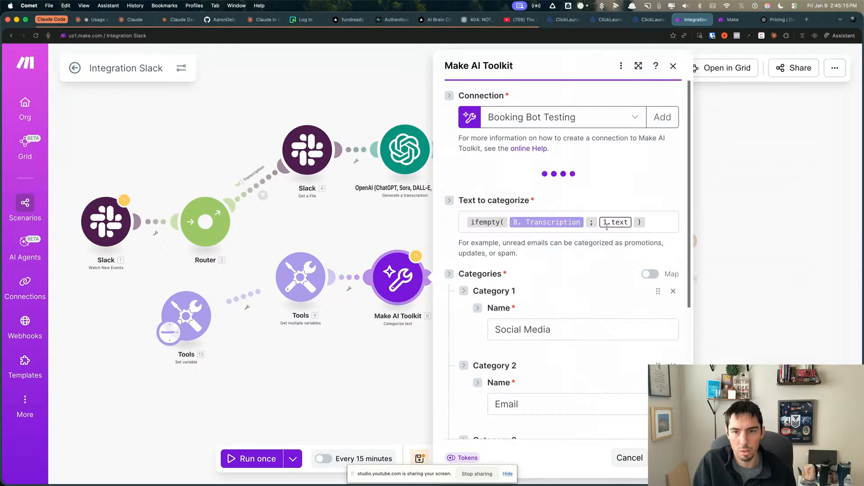
click(632, 237)
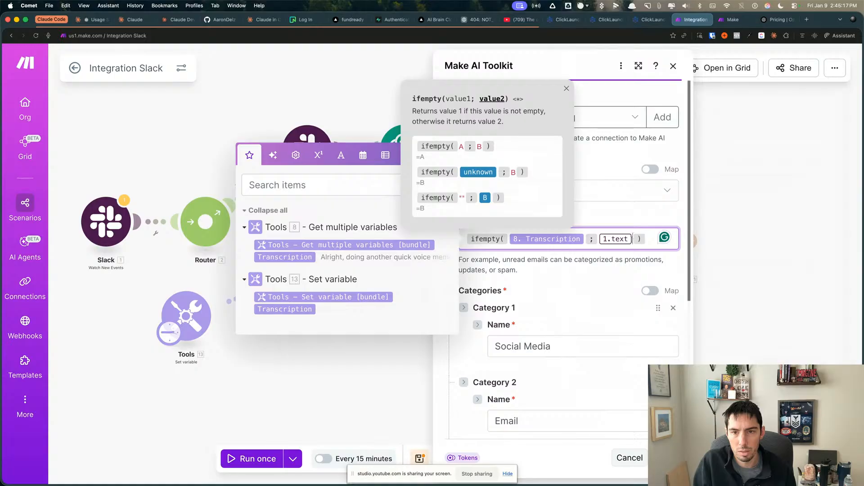
key(BackSpace)
click(673, 66)
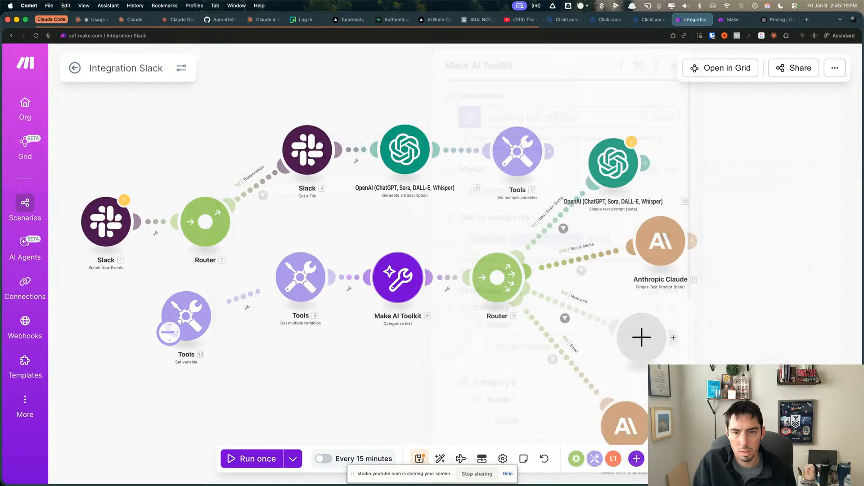
Remove the 1.text fallback from the ifempty formula in the Idea / Brain Dump OpenAI module's text prompt and save it
click(613, 164)
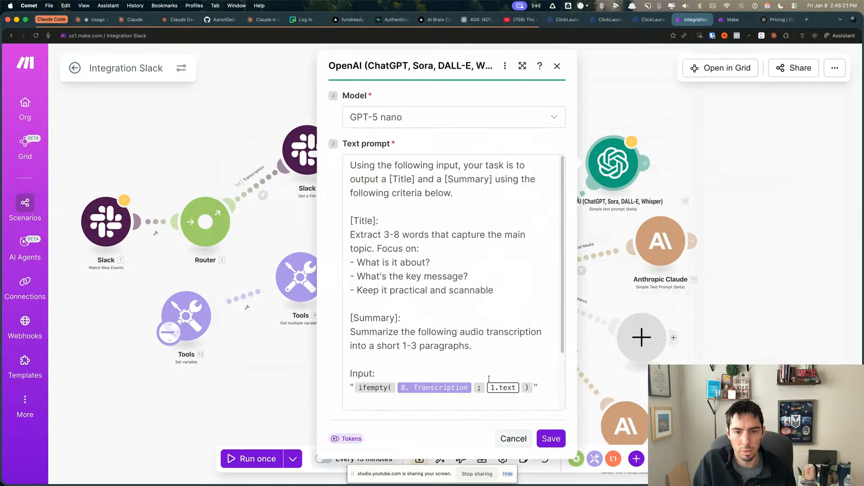
click(519, 389)
key(BackSpace)
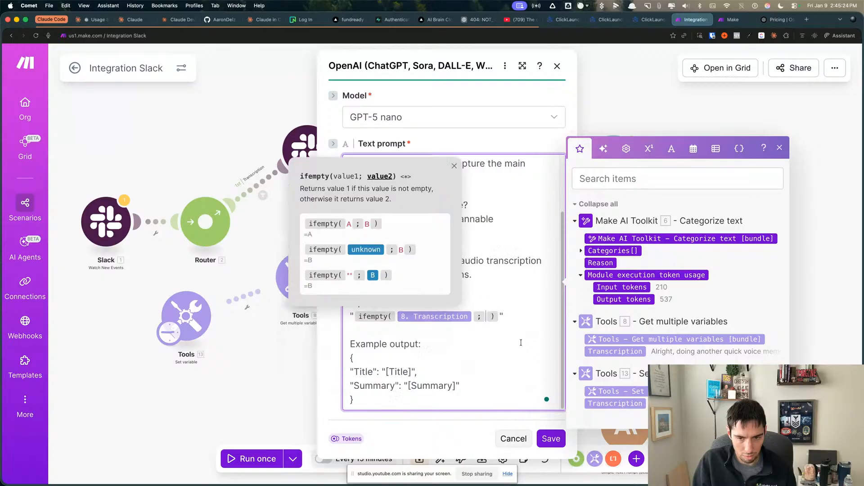
scroll(536, 401, down, 2)
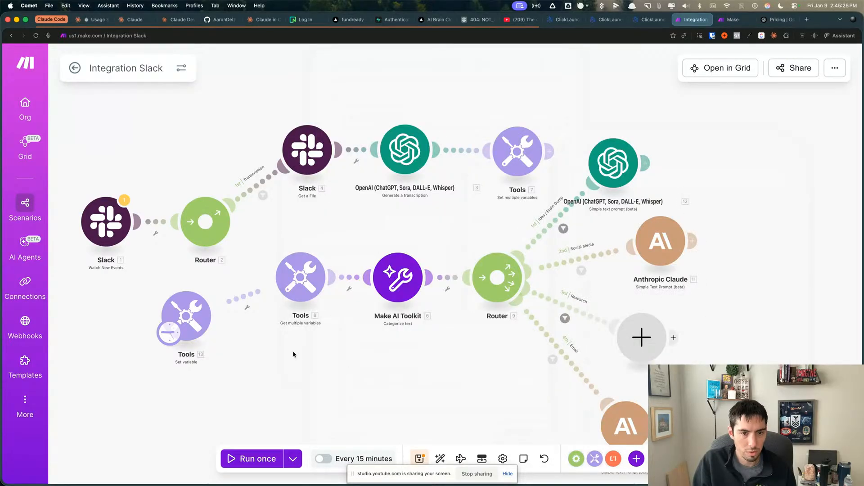
Run the scenario once and inspect the output bundle of the Idea / Brain Dump OpenAI module
click(271, 460)
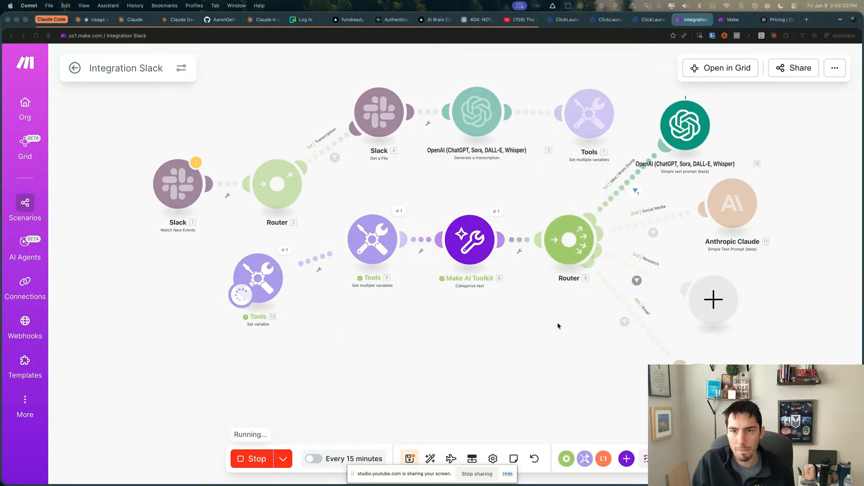
click(784, 129)
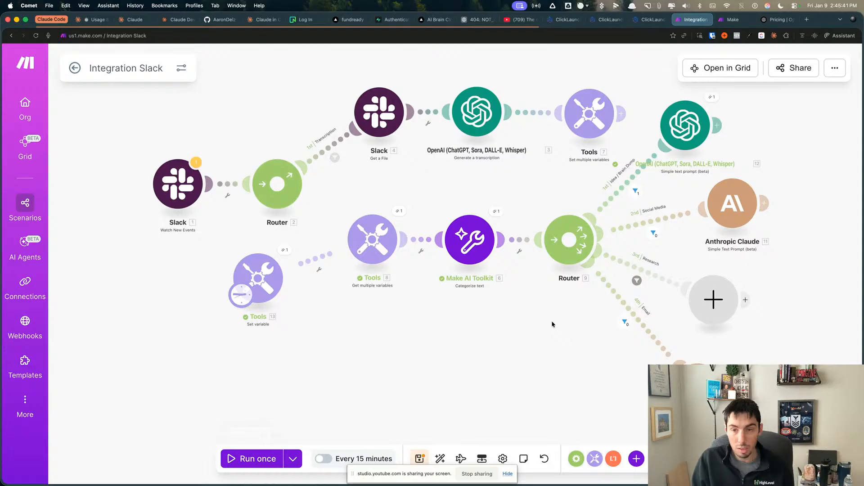
click(711, 97)
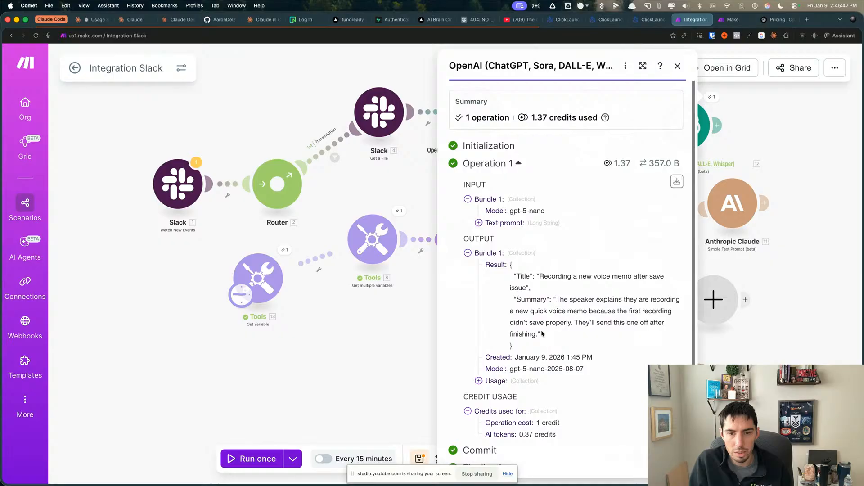
click(406, 331)
Compare the example output in the OpenAI module's prompt with the Title and Summary fields of its generated result
click(698, 131)
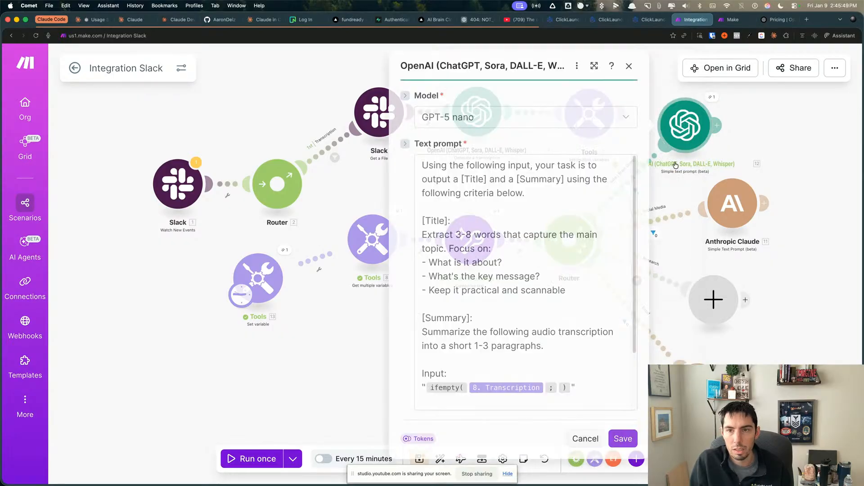
scroll(536, 325, down, 2)
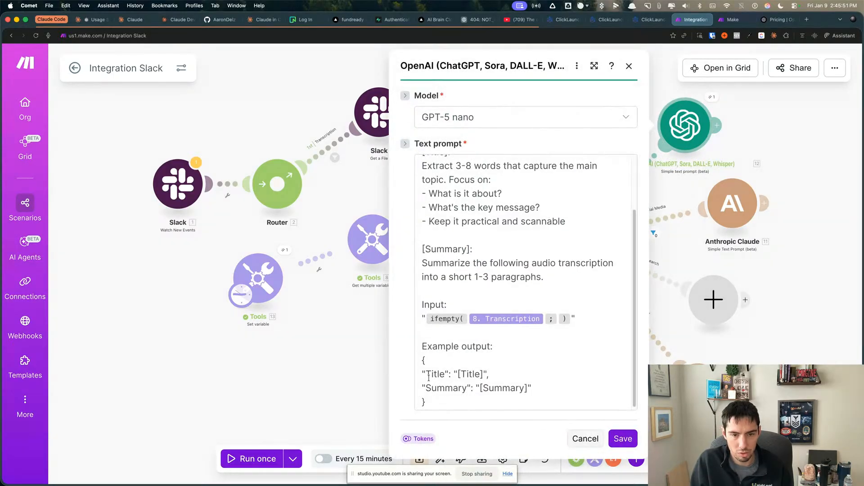
click(346, 372)
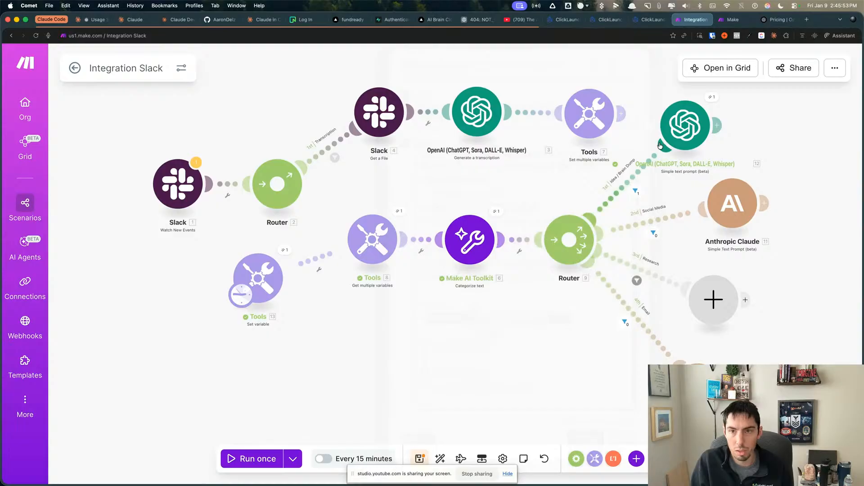
click(714, 99)
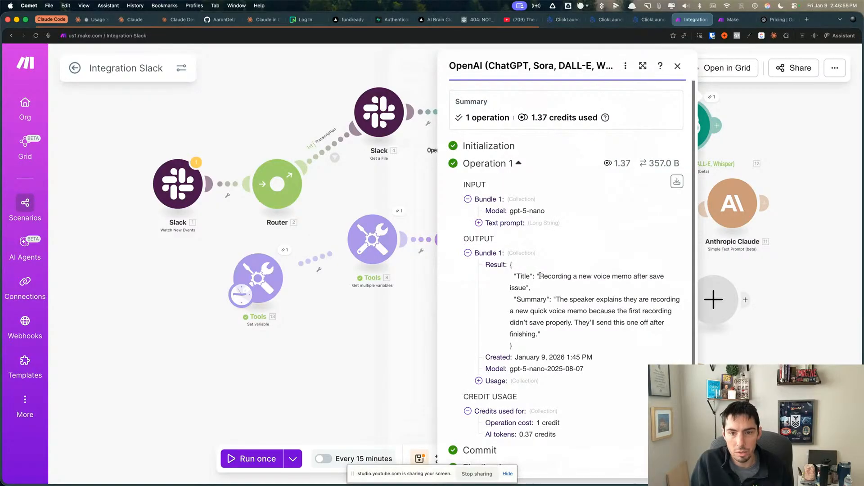
drag(539, 277, 592, 323)
click(557, 300)
click(356, 337)
Add an empty module slot after the Idea / Brain Dump OpenAI module
drag(499, 325, 414, 353)
click(634, 155)
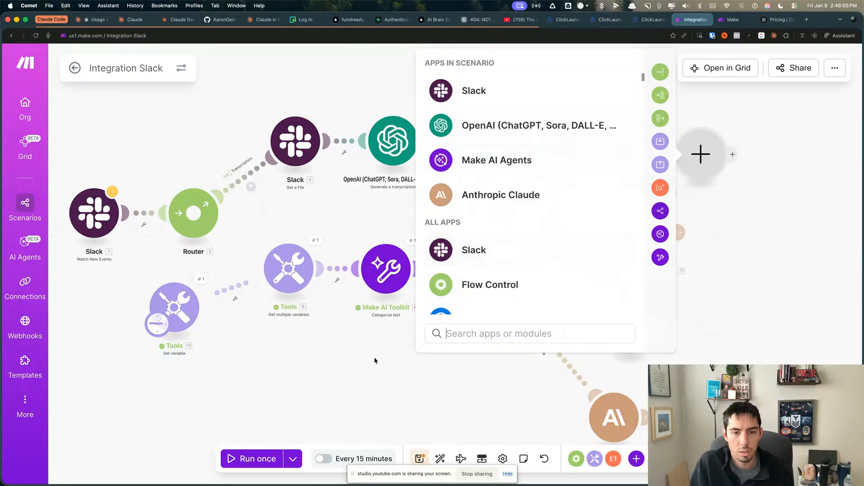
click(595, 463)
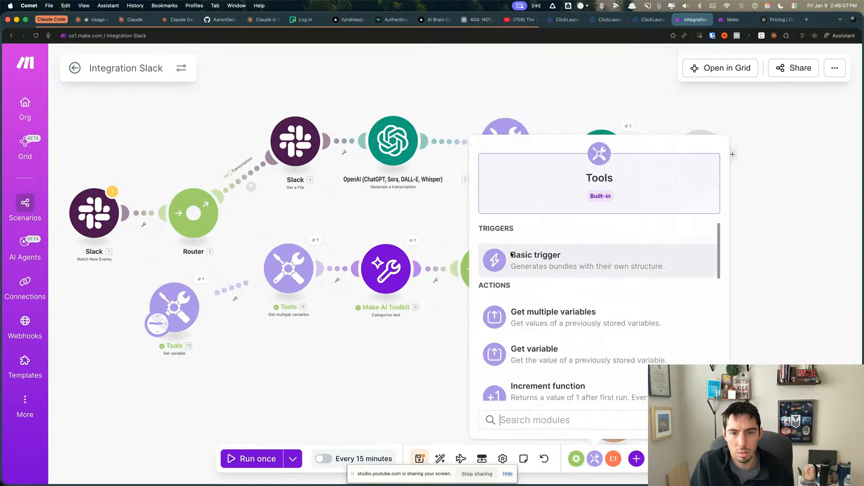
scroll(509, 360, down, 2)
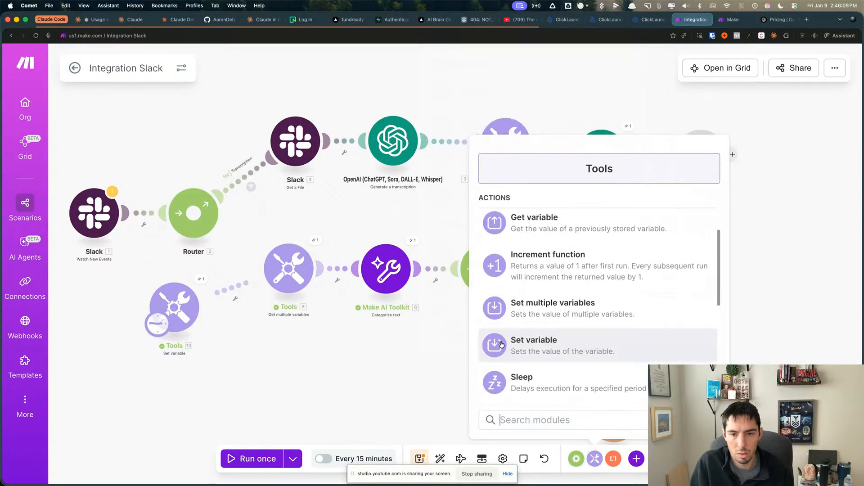
click(509, 359)
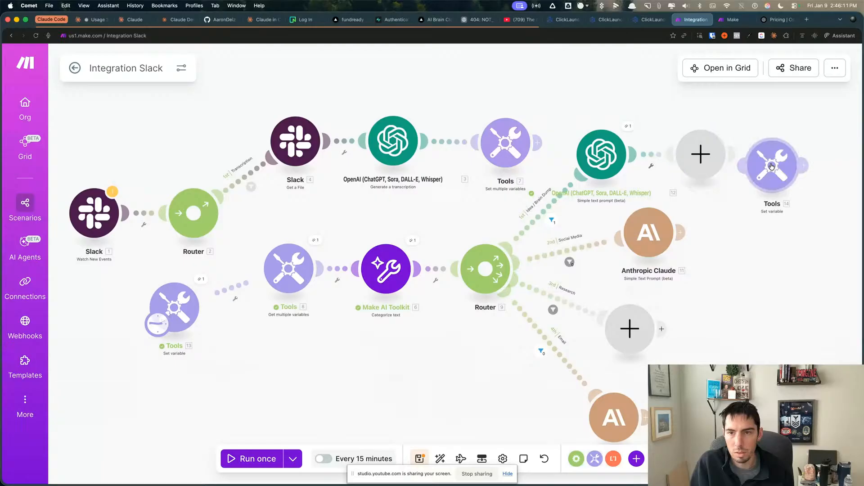
click(775, 166)
click(550, 190)
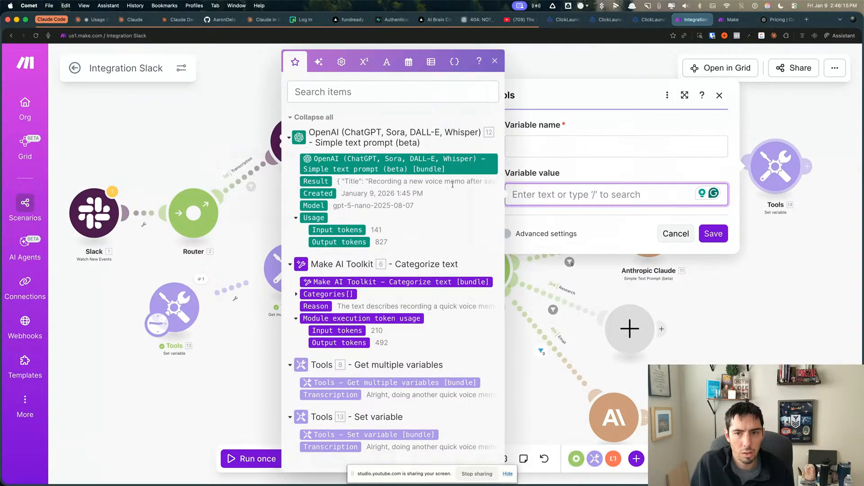
click(693, 243)
right_click(775, 172)
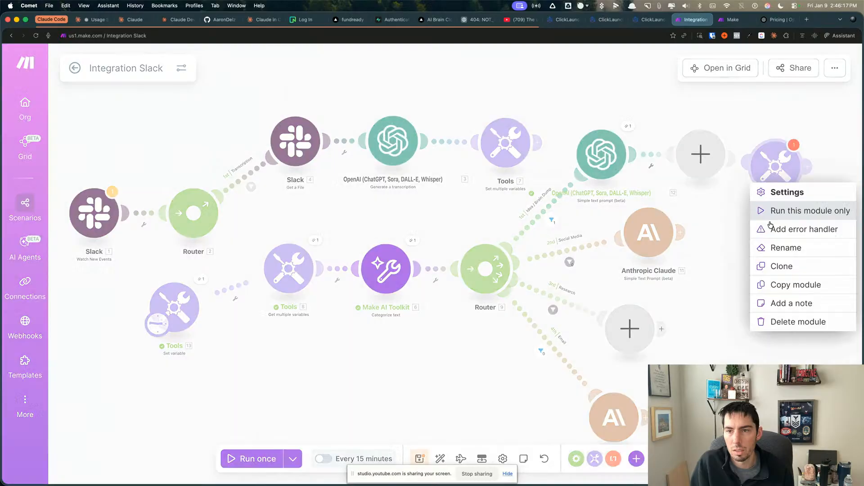
click(771, 321)
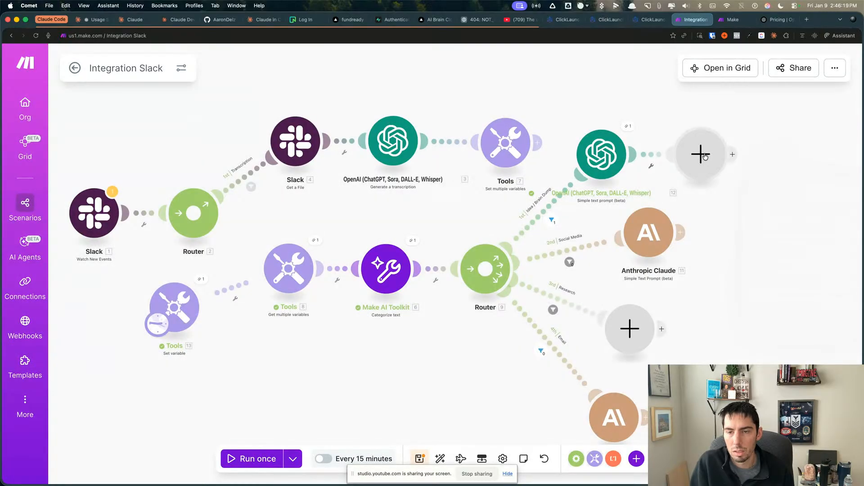
right_click(705, 156)
click(742, 261)
click(603, 156)
click(476, 402)
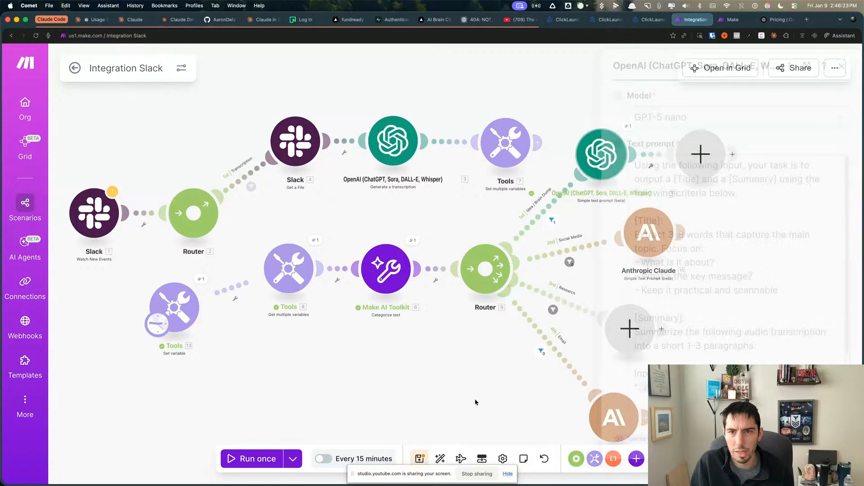
Add a Parse JSON module after the Idea / Brain Dump OpenAI module, using that module's Result as the JSON string, and save it
click(701, 154)
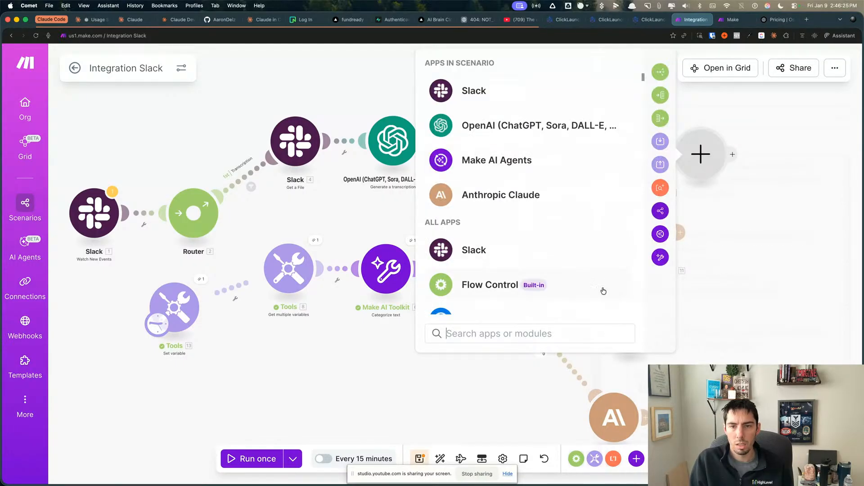
click(523, 331)
text(json)
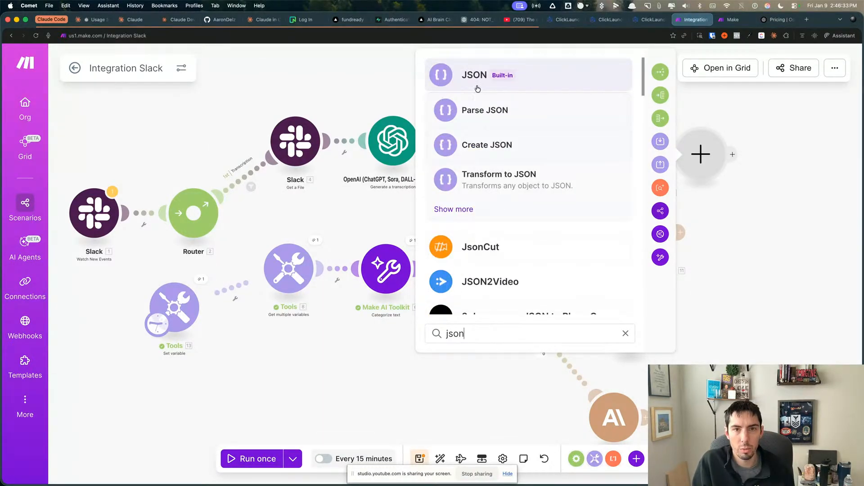
click(472, 111)
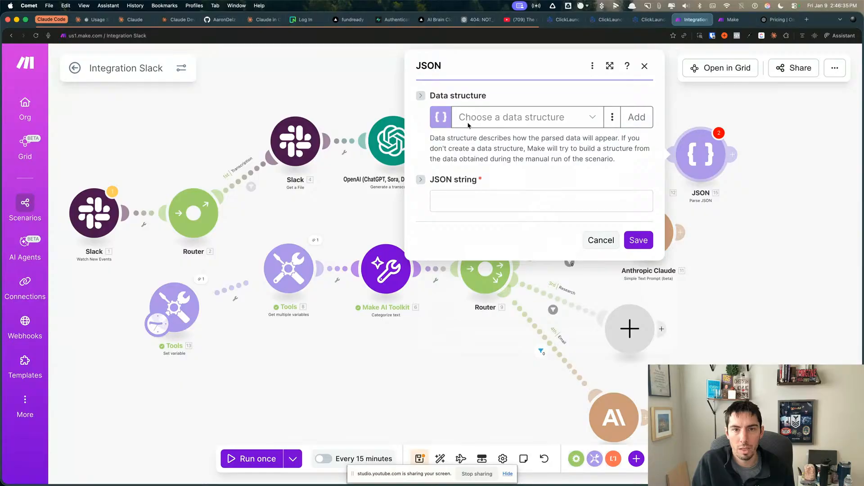
click(464, 204)
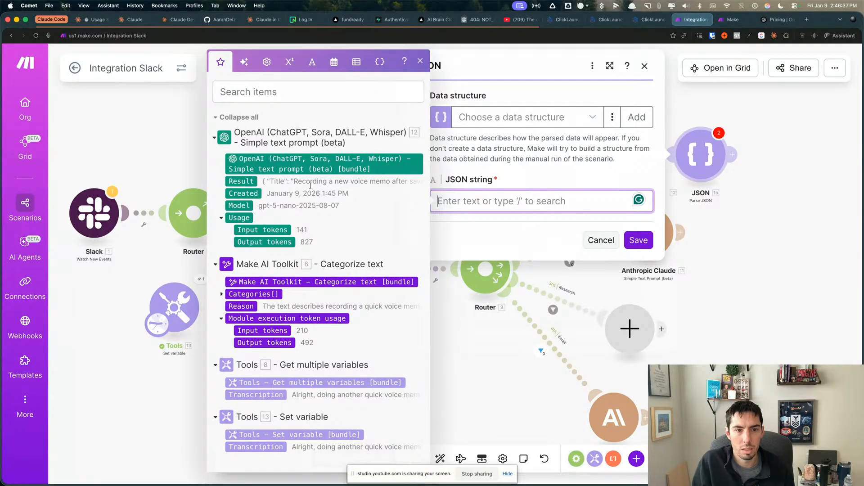
click(243, 181)
click(641, 241)
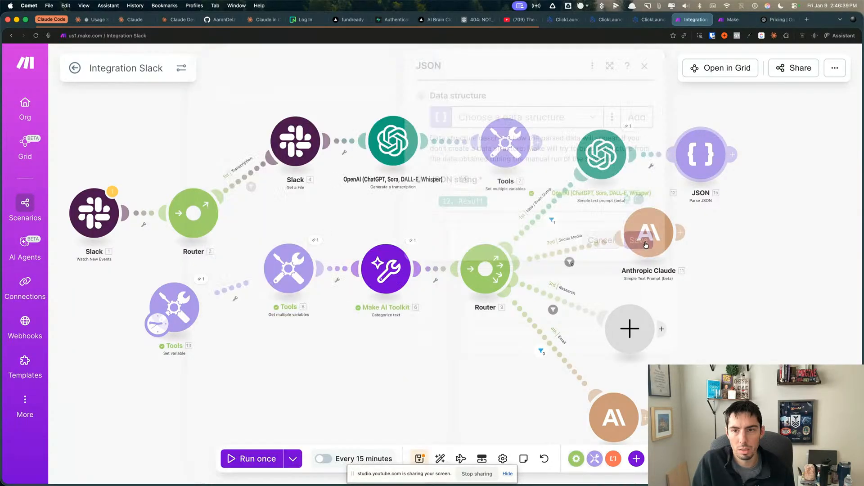
click(701, 160)
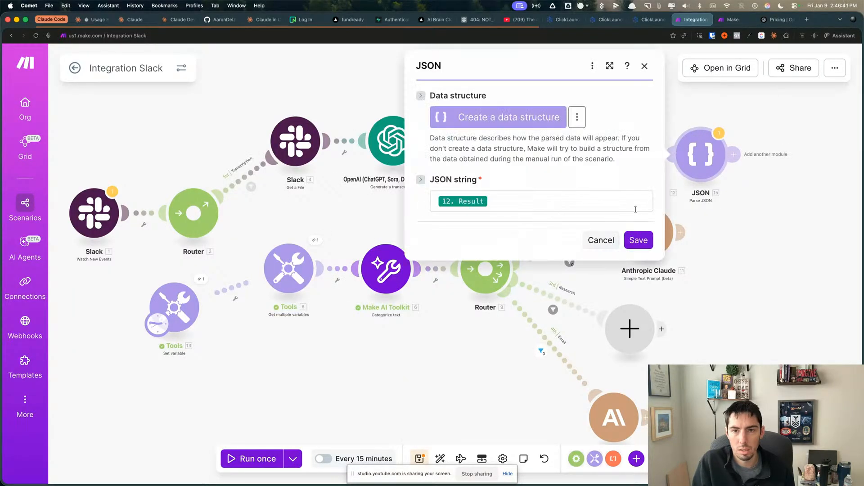
click(638, 242)
Run the scenario once despite the transformer warning and inspect the Title and Summary in the Parse JSON module's output
click(269, 462)
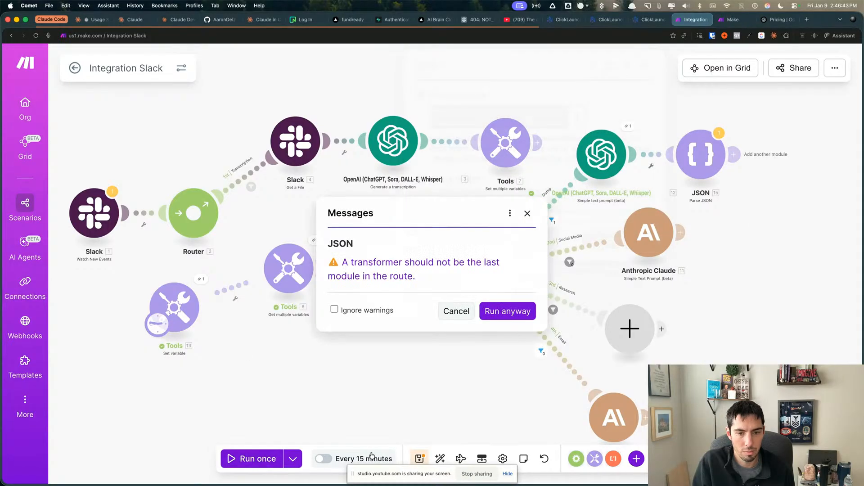
click(502, 318)
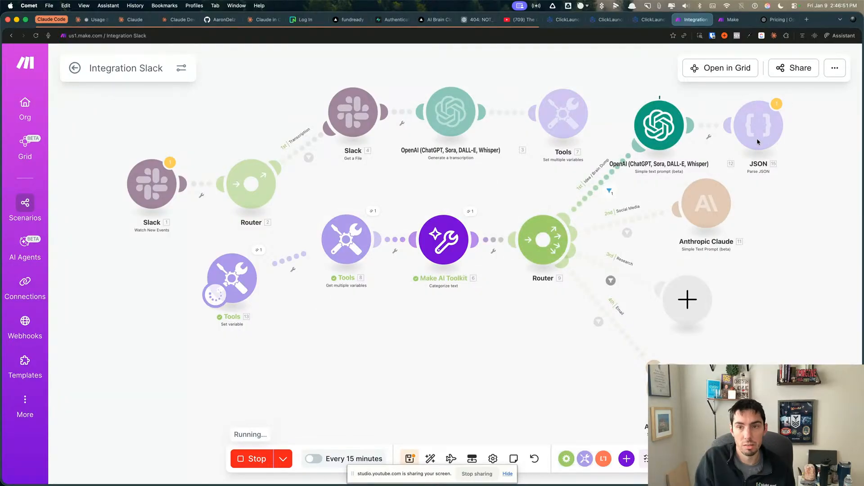
drag(798, 240, 757, 250)
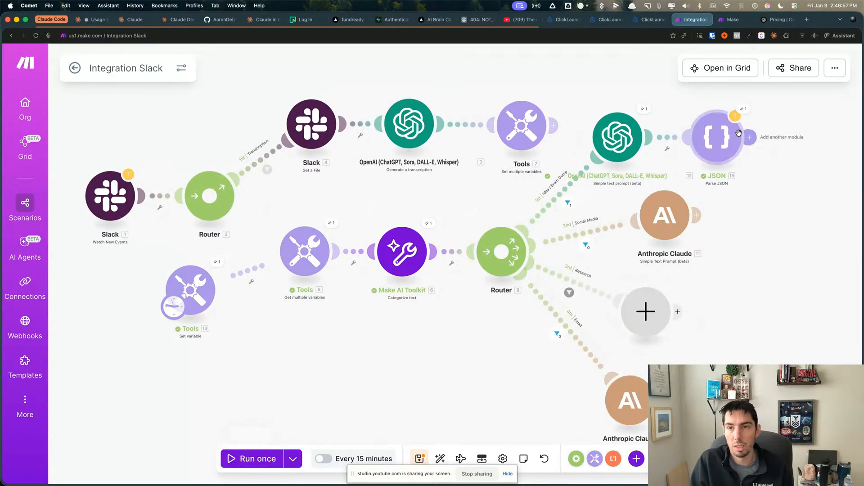
click(744, 110)
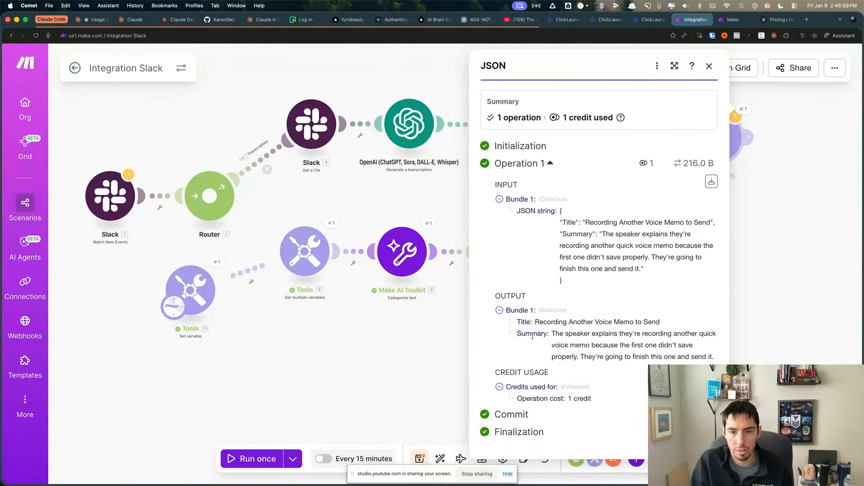
drag(519, 322, 720, 361)
click(805, 329)
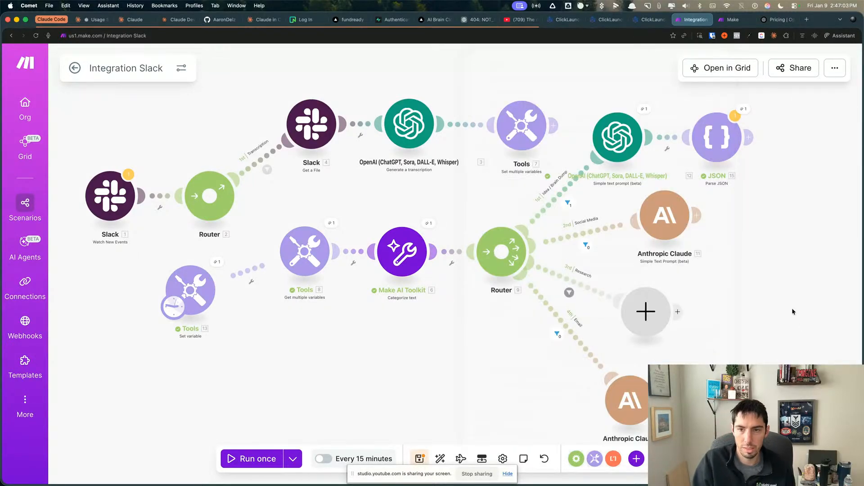
Add a Slack Send a Message module after the Parse JSON module
scroll(771, 223, down, 5)
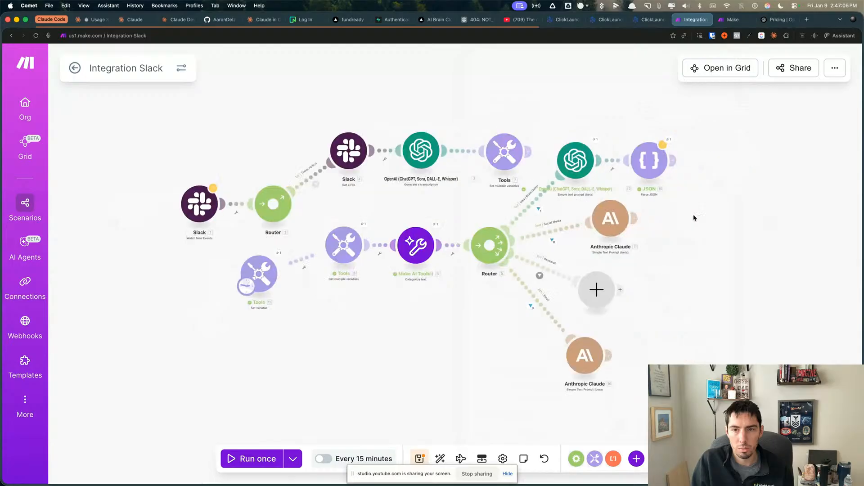
click(628, 164)
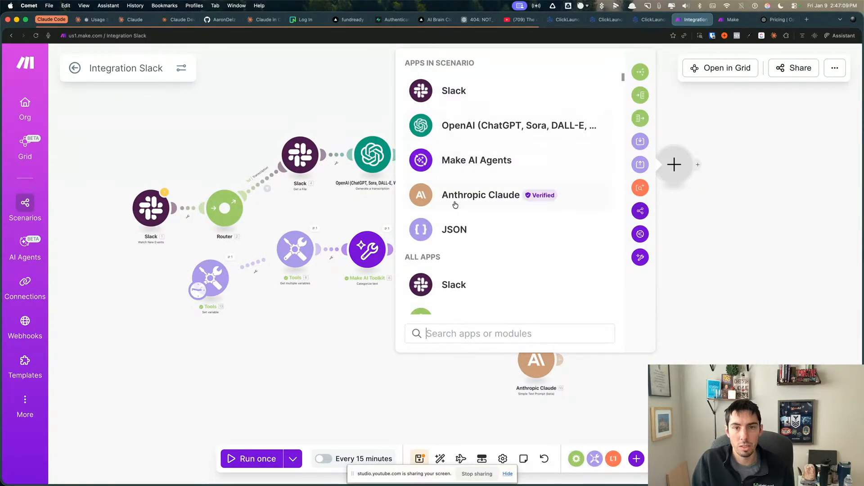
click(425, 271)
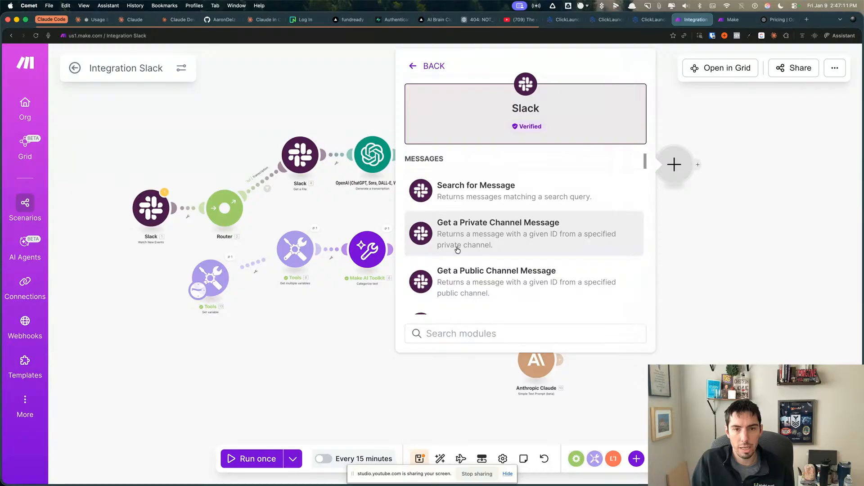
scroll(456, 247, down, 3)
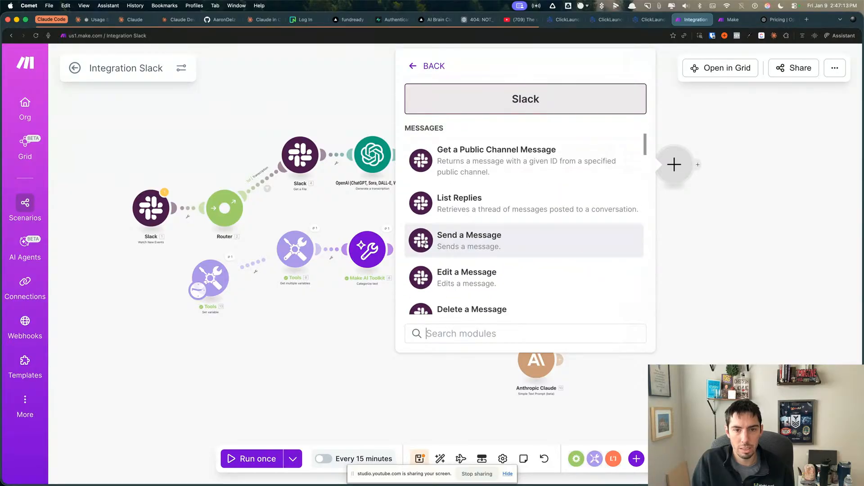
scroll(427, 245, down, 3)
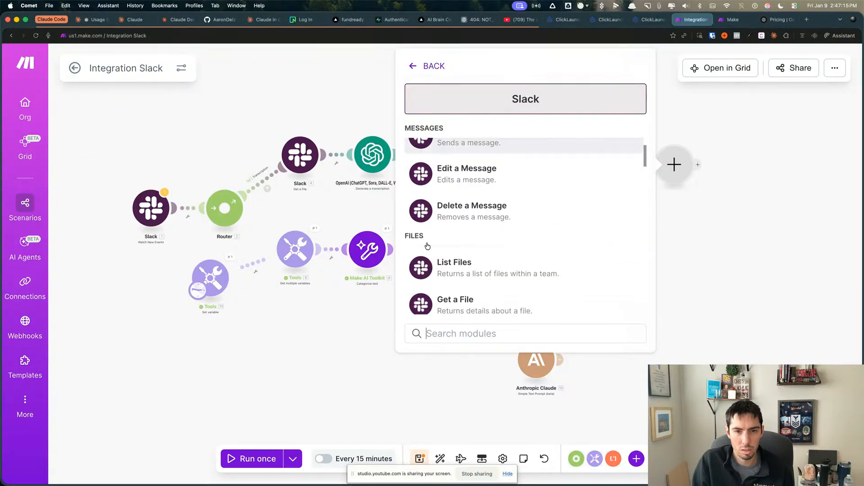
scroll(427, 239, up, 4)
scroll(425, 235, down, 2)
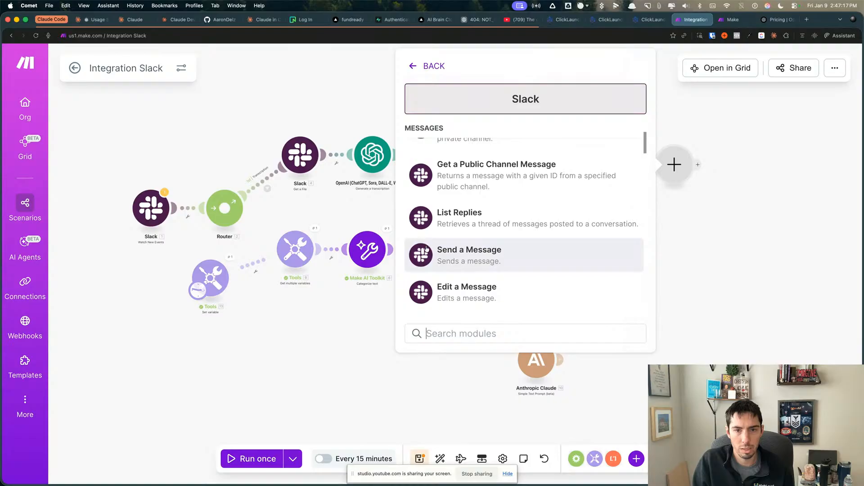
click(426, 253)
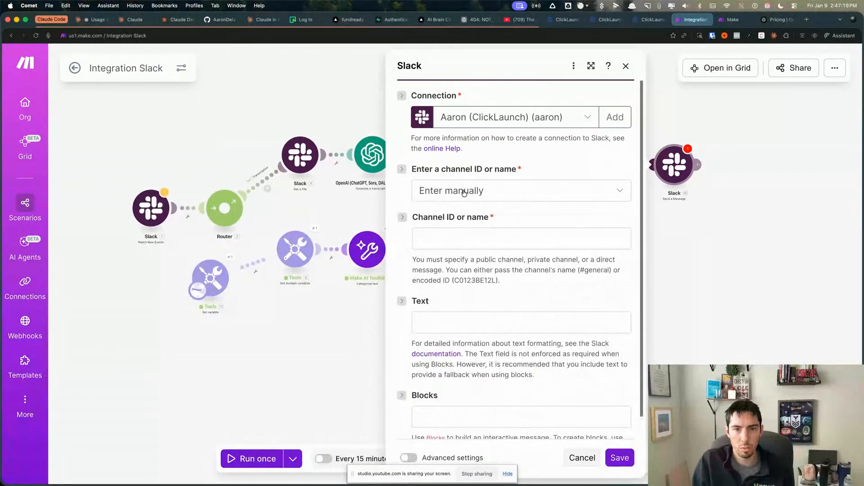
Set the Slack message's destination to the private channel voice-to-slack, selected from the list
click(487, 195)
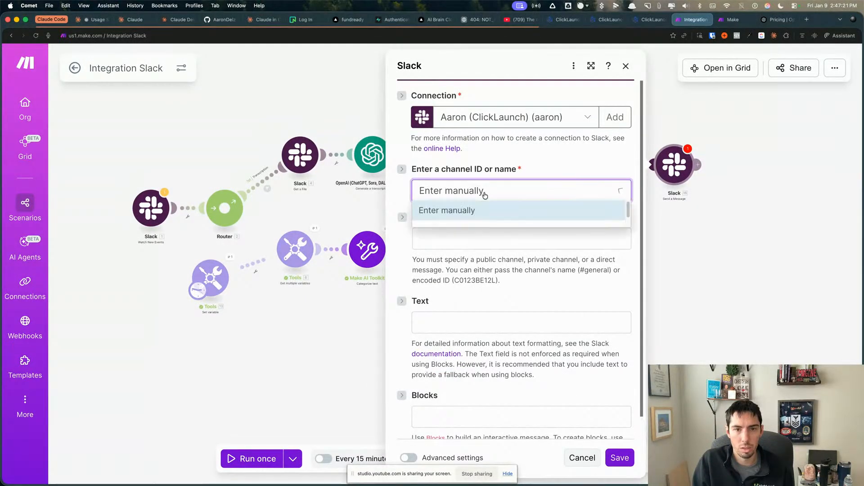
click(489, 227)
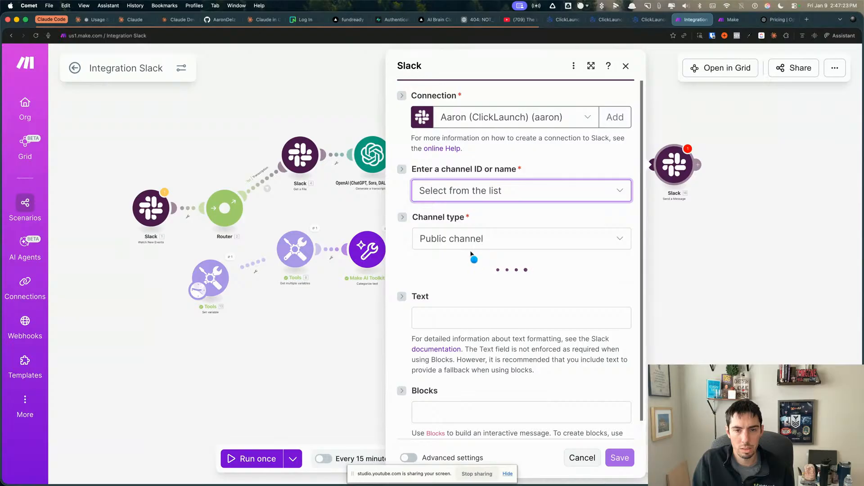
click(469, 243)
click(443, 279)
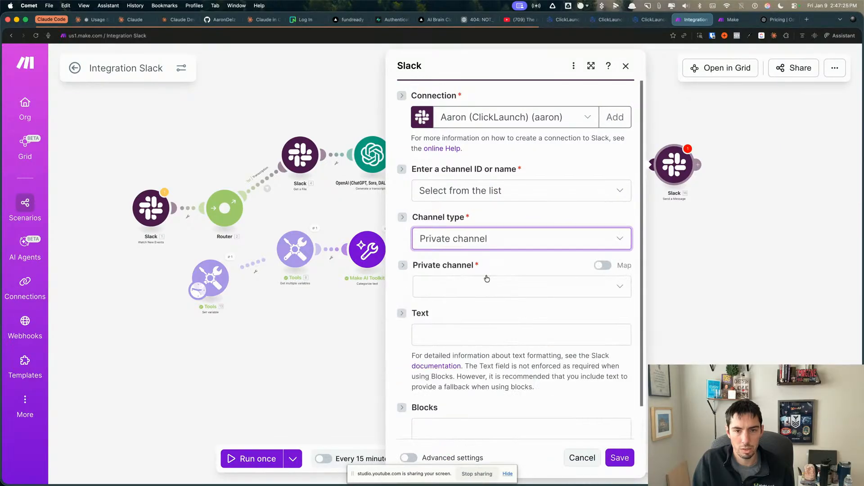
click(472, 289)
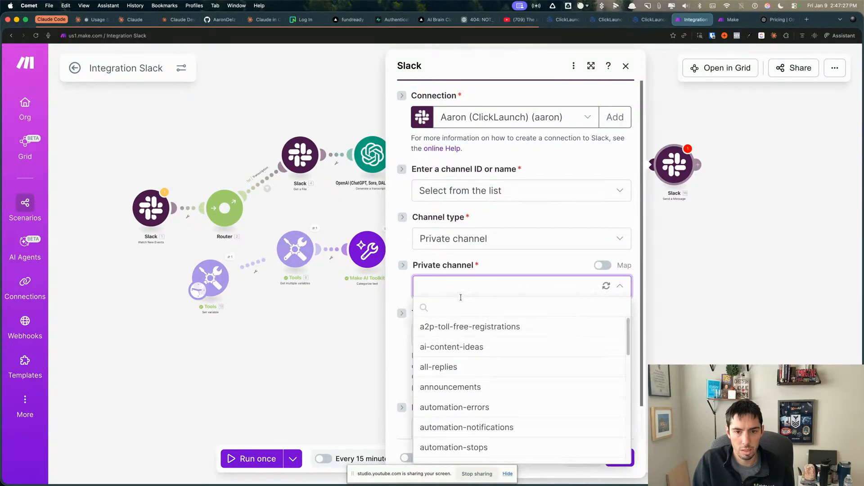
text(voi)
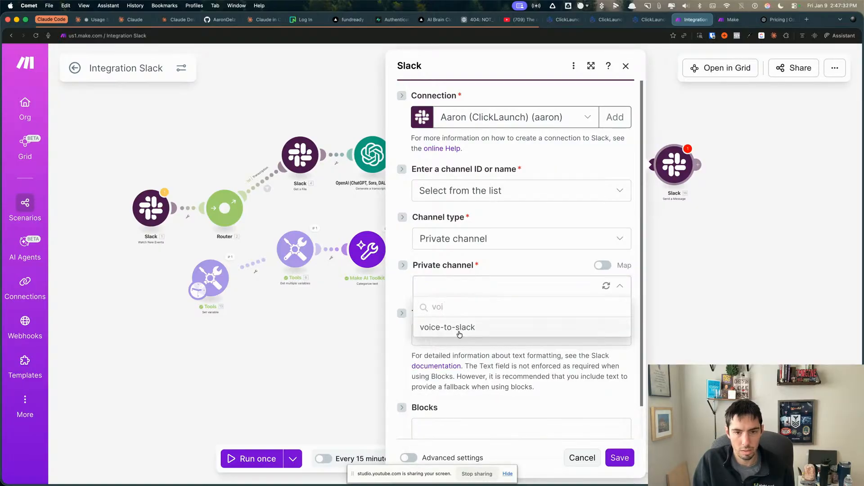
click(460, 329)
Compose the Slack message text from the Parse JSON Title and Summary values, separated by a blank line
click(462, 332)
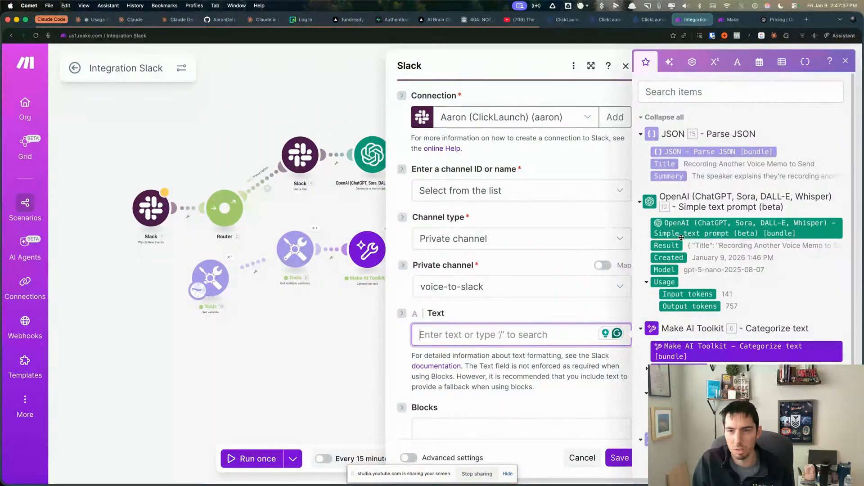
click(665, 164)
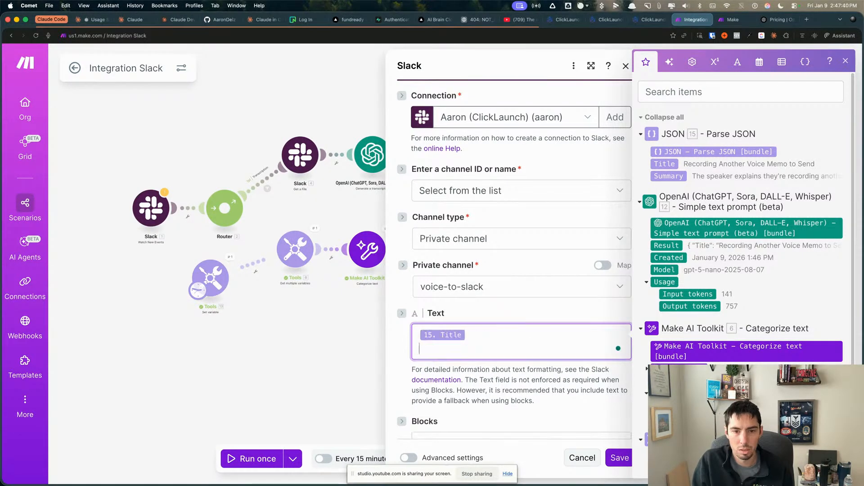
key(Return)
click(669, 176)
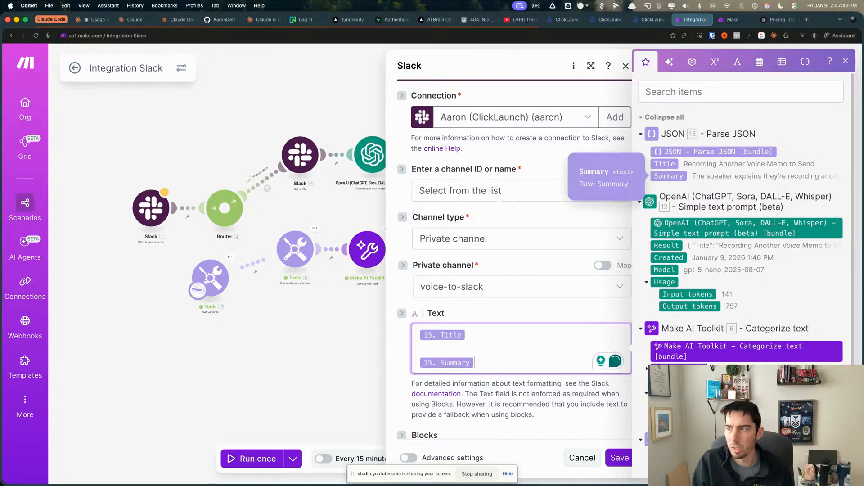
key(super+Tab)
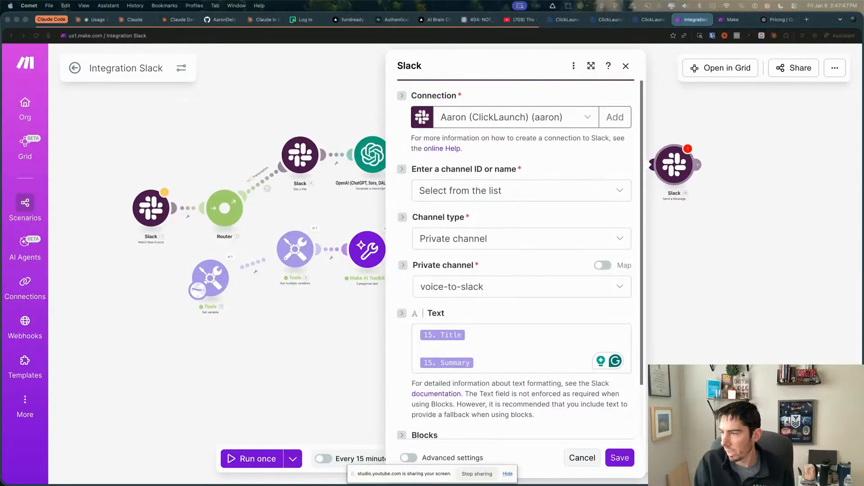
Replace the Slack message text with a template containing *Topic:*, *Summary:* and *Transcription:* labels and their placeholder values
click(504, 331)
key(super+a)
text(*Topic:* 5.result  *Summary:* 6.result  *Transcription:* 4.text)
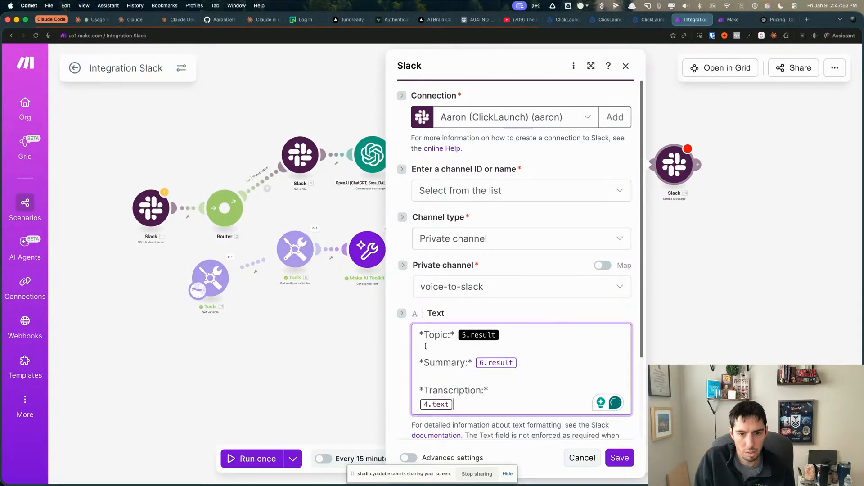
Replace the Topic and Summary placeholders in the message text with the Parse JSON Title and Summary values
click(503, 333)
key(BackSpace)
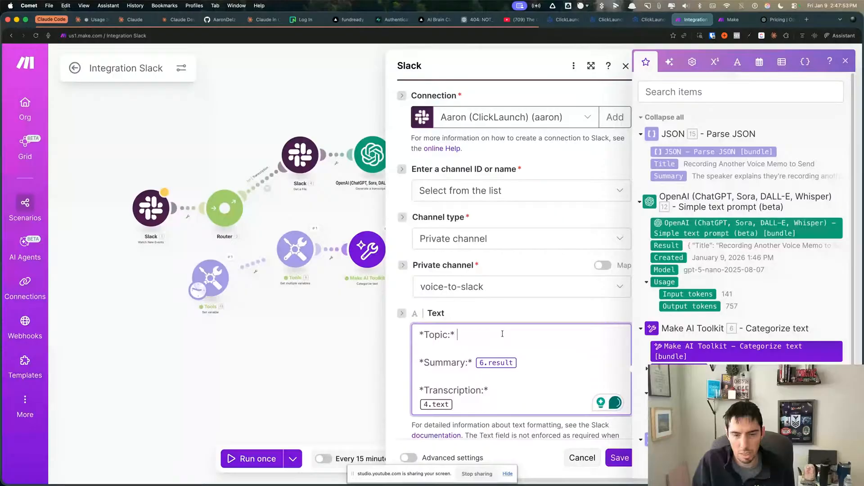
click(666, 164)
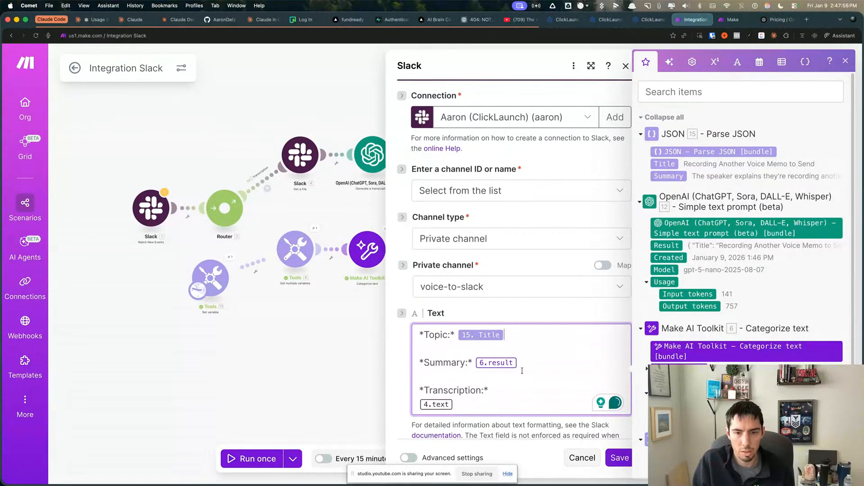
key(BackSpace)
click(669, 176)
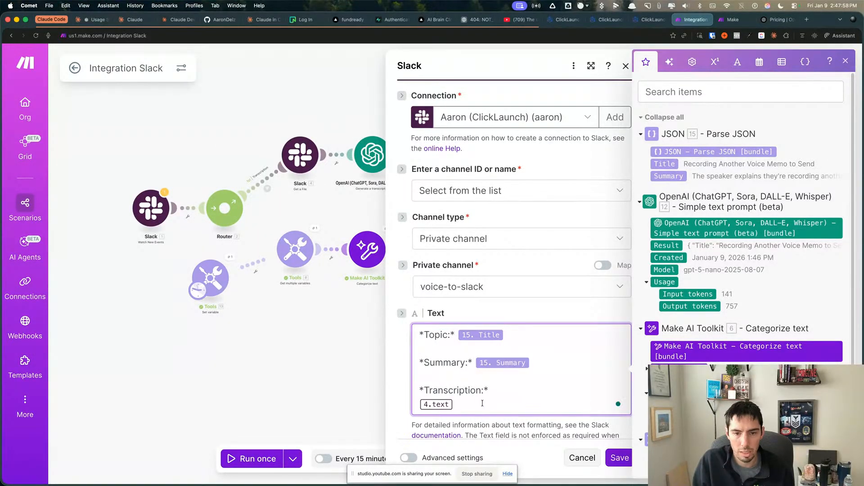
Replace the placeholder under *Transcription:* with the Transcription value from Tools module 8 and save the Slack module
click(478, 403)
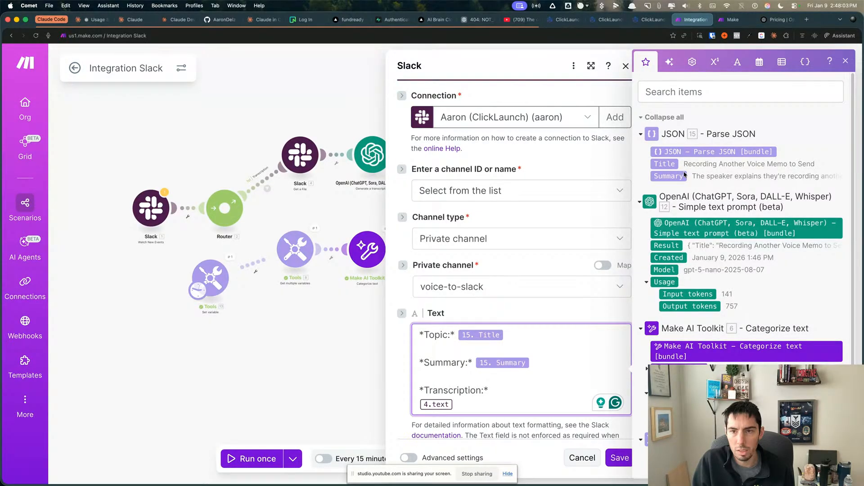
scroll(685, 175, down, 3)
key(BackSpace)
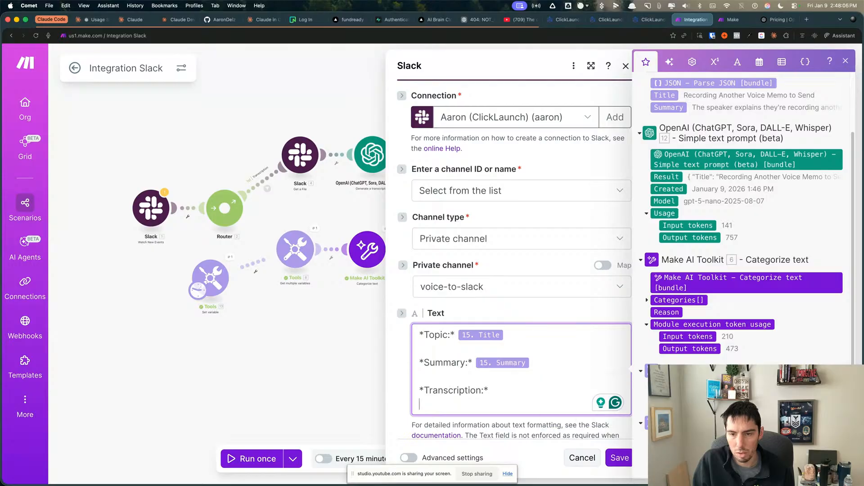
click(680, 401)
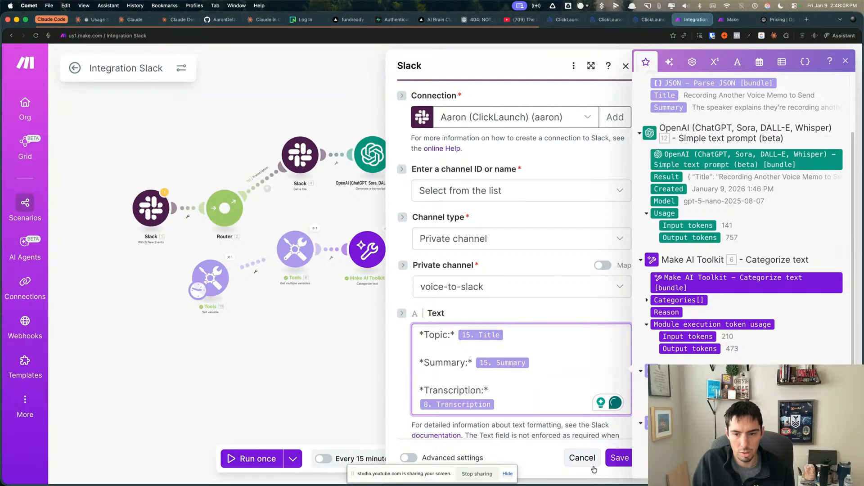
click(620, 459)
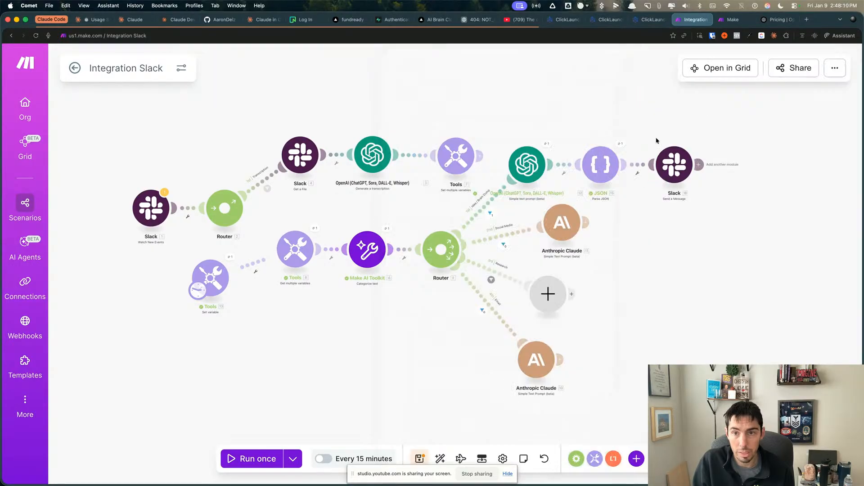
click(672, 175)
scroll(504, 284, down, 2)
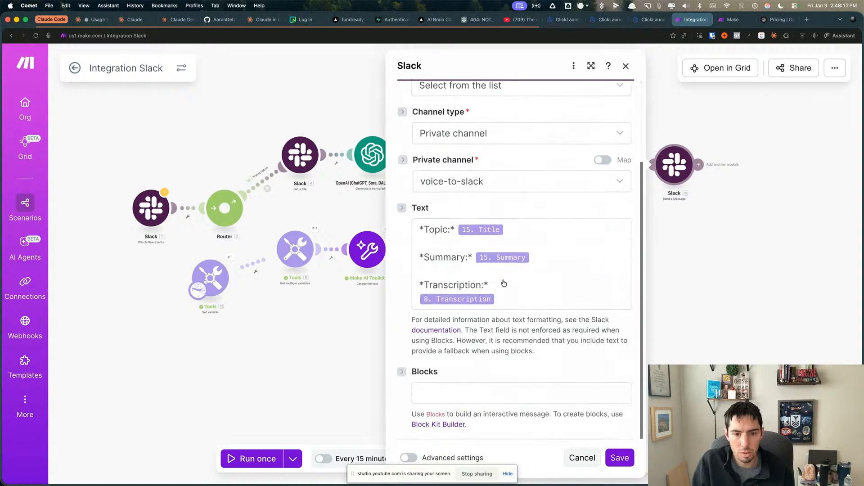
click(409, 458)
scroll(480, 327, down, 4)
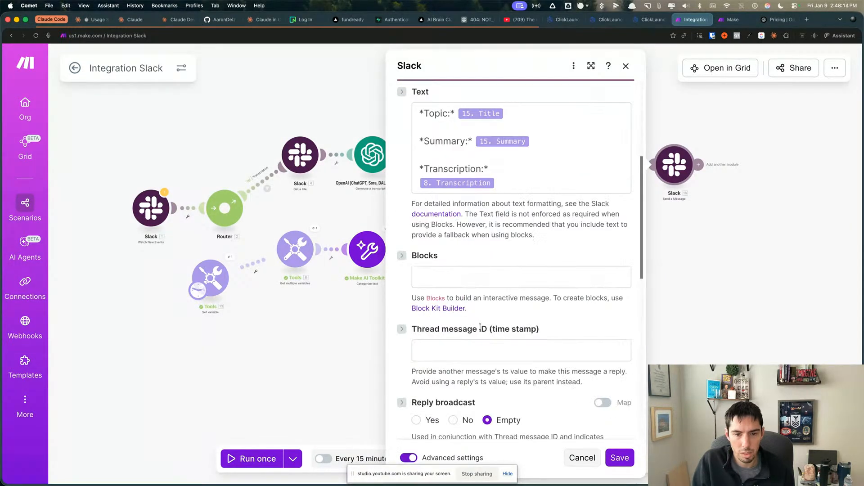
click(464, 280)
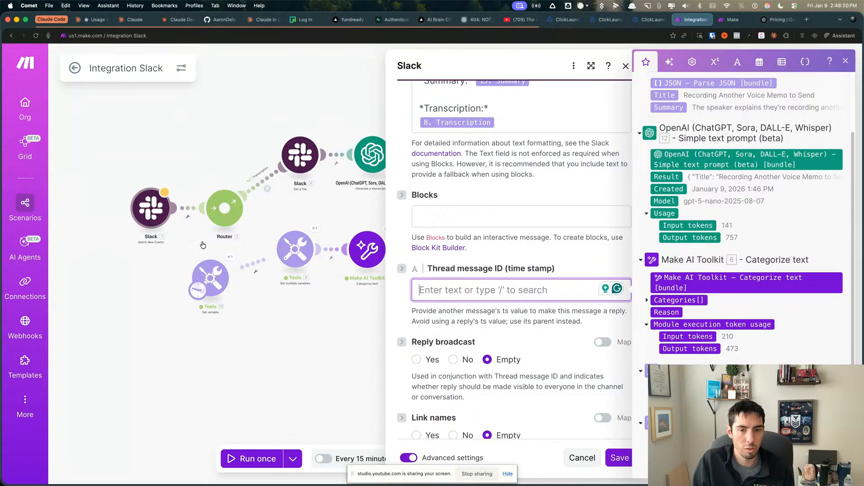
click(334, 308)
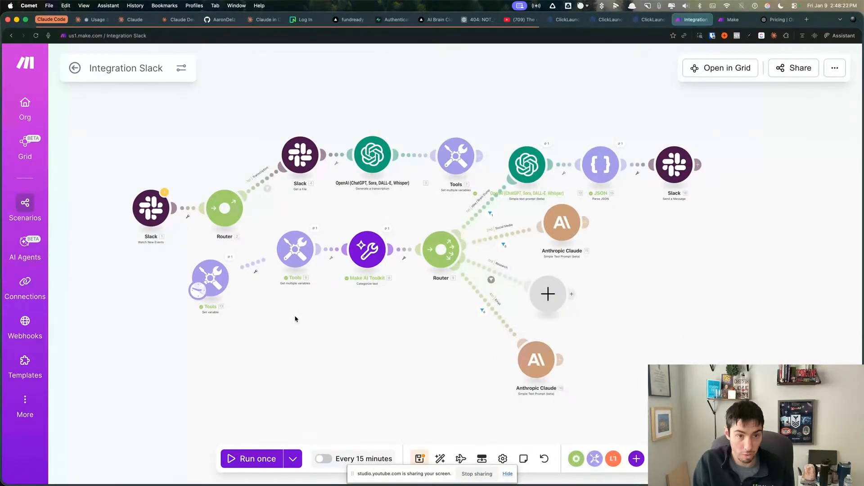
Unlink the Set variable module, connect the first Router to Get multiple variables, and make Slack Watch New Events the trigger
right_click(263, 266)
click(276, 289)
drag(271, 250, 239, 224)
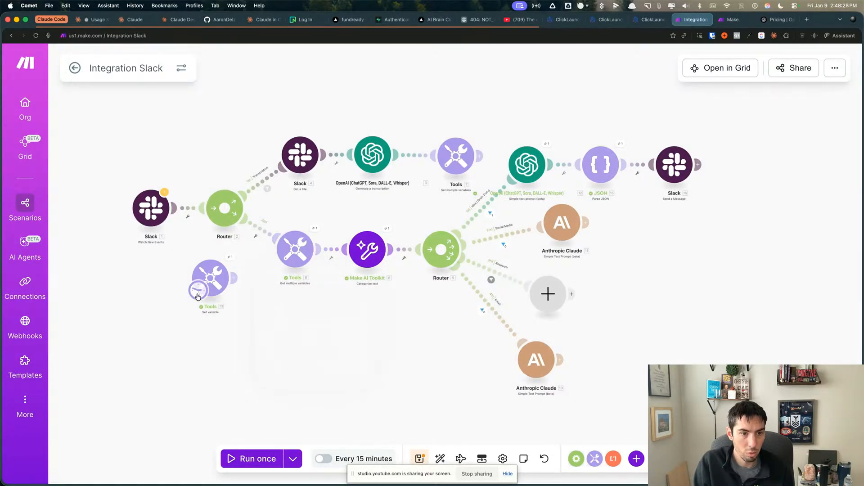
drag(197, 296, 139, 220)
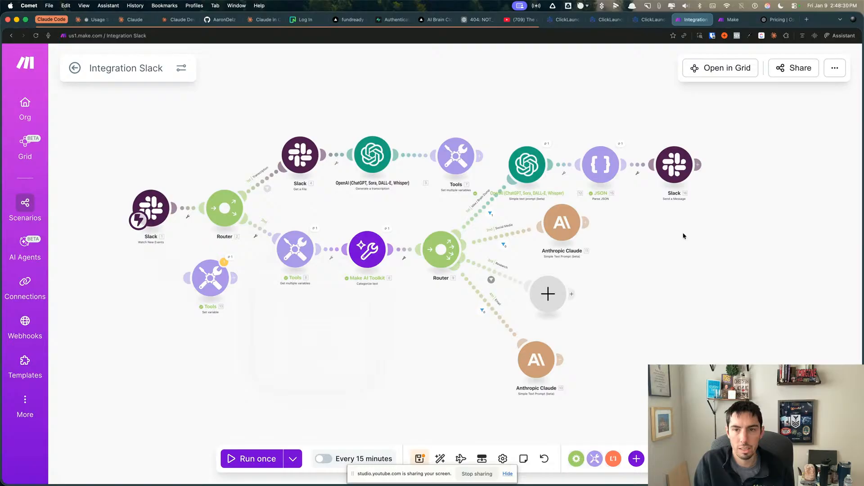
In the Slack Send a Message advanced settings, set Thread message ID to the Watch New Events Timestamp and save the module
click(677, 166)
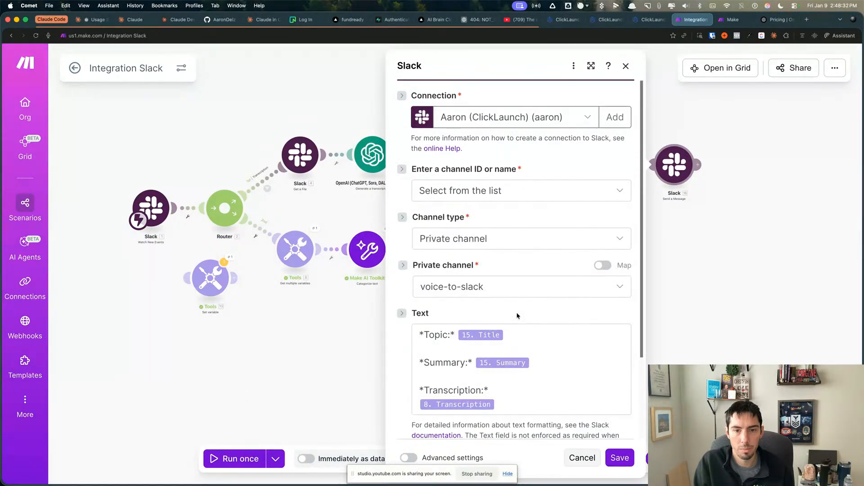
scroll(516, 315, down, 5)
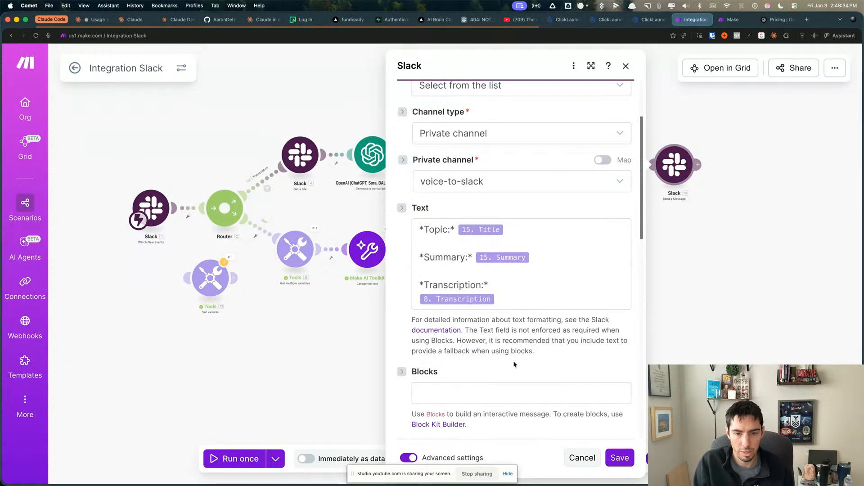
scroll(515, 365, down, 10)
scroll(468, 217, up, 5)
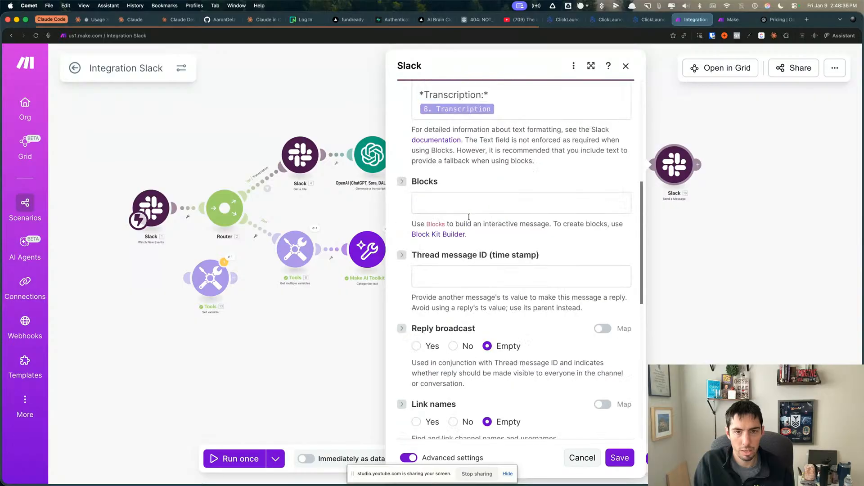
click(457, 273)
scroll(701, 215, down, 10)
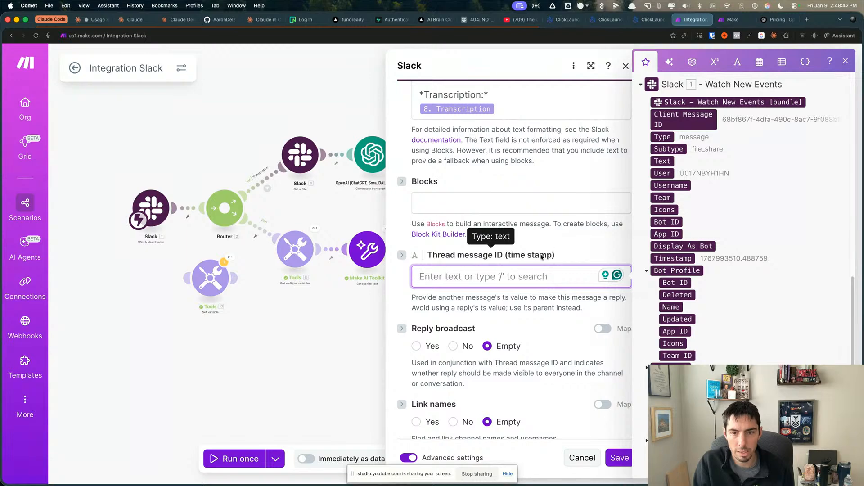
click(677, 259)
scroll(516, 323, down, 2)
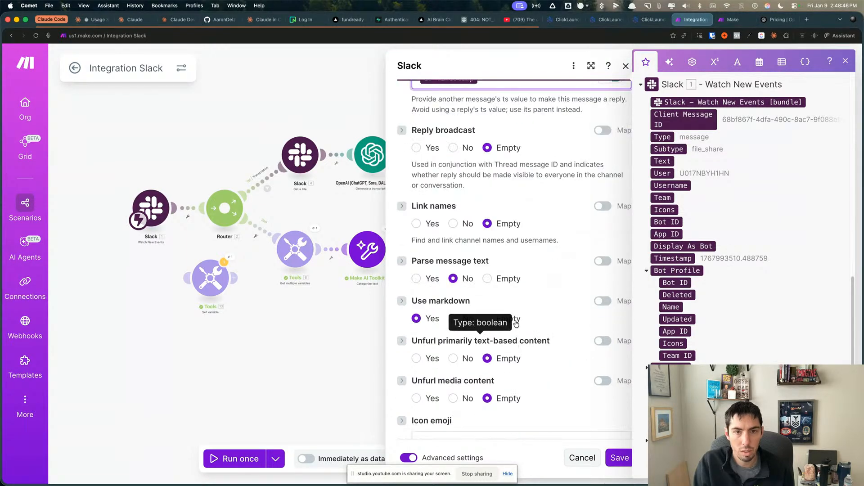
scroll(512, 323, up, 2)
scroll(472, 283, down, 3)
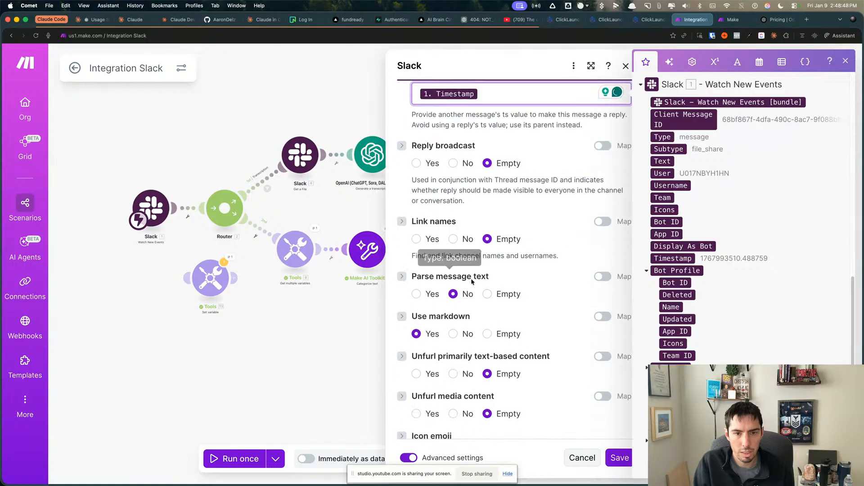
scroll(467, 318, down, 3)
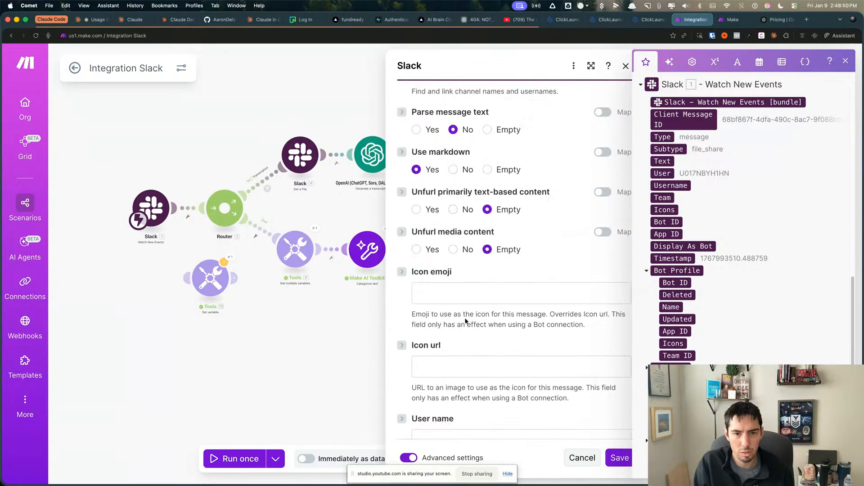
scroll(468, 216, up, 7)
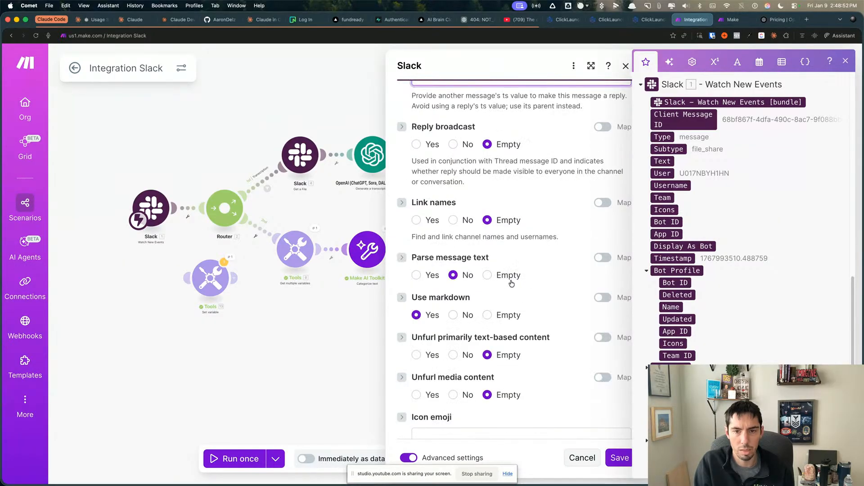
click(619, 457)
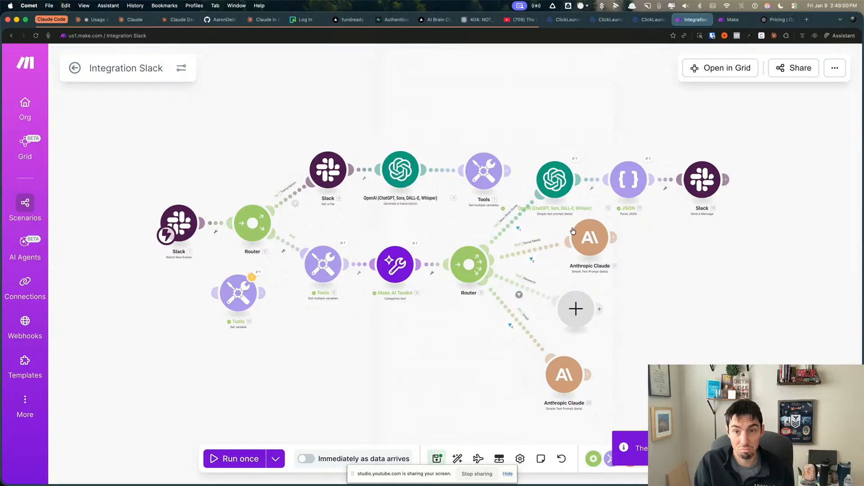
Run the scenario with existing data from the 1/9/2026 1:46:44 PM run
click(394, 270)
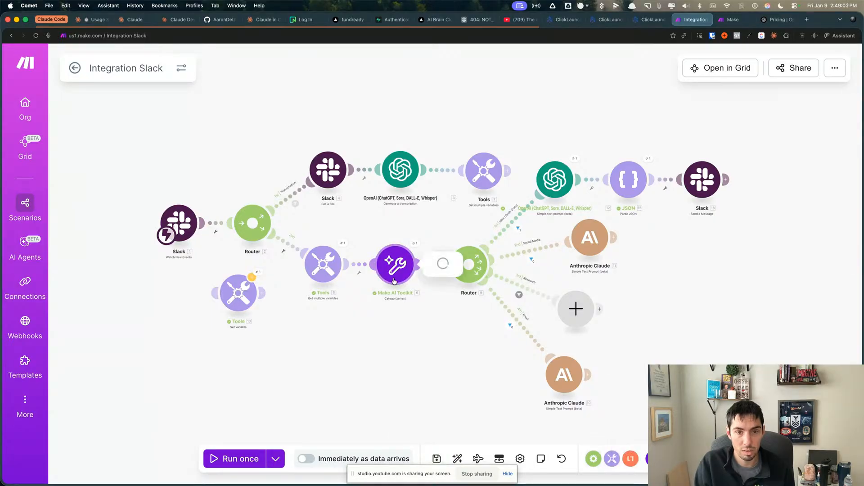
click(389, 331)
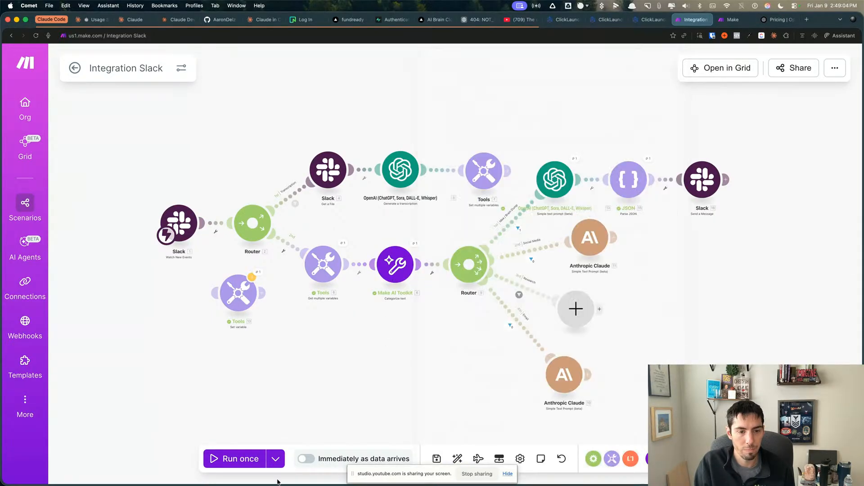
click(276, 459)
click(212, 369)
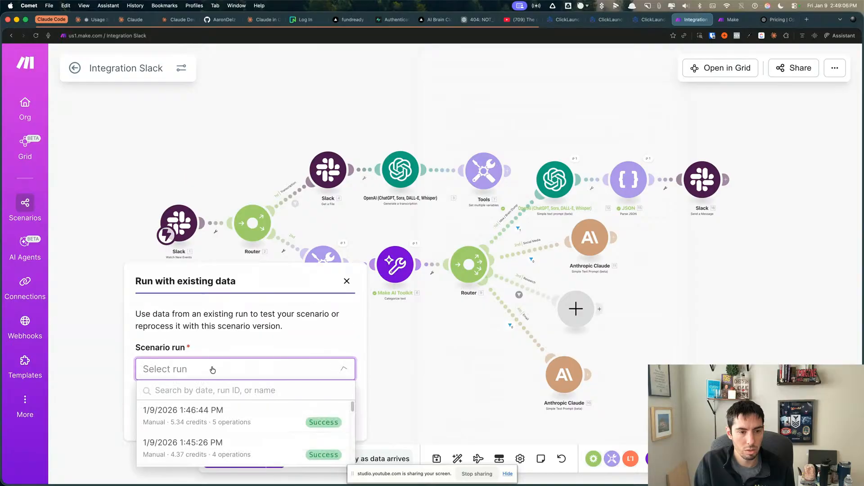
click(182, 417)
click(333, 420)
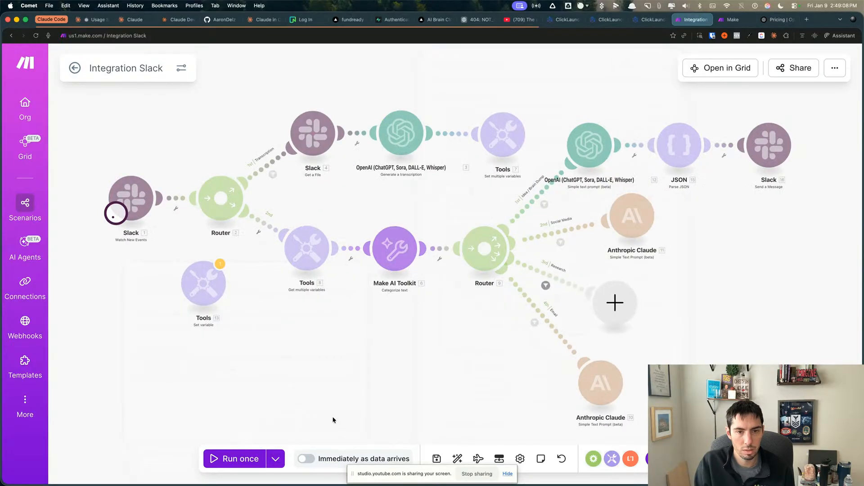
Examine the error details of the Make AI Toolkit Categorize text operation and the module's Text to categorize setting
click(404, 226)
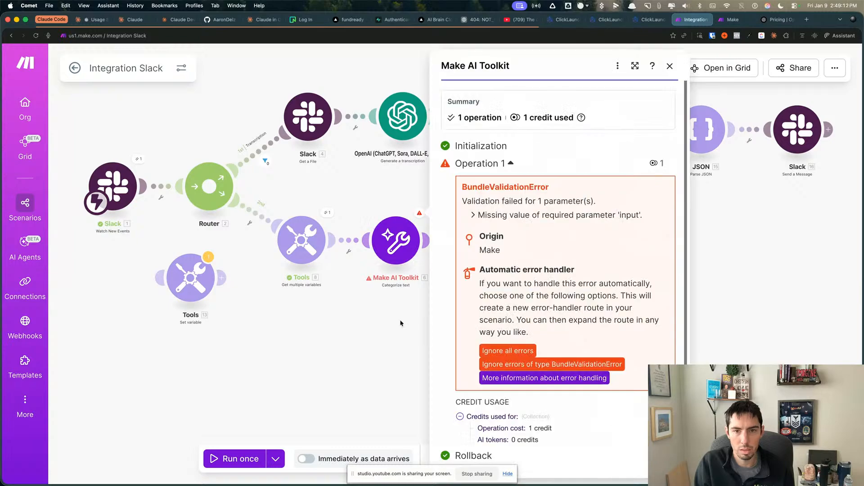
click(401, 323)
click(394, 262)
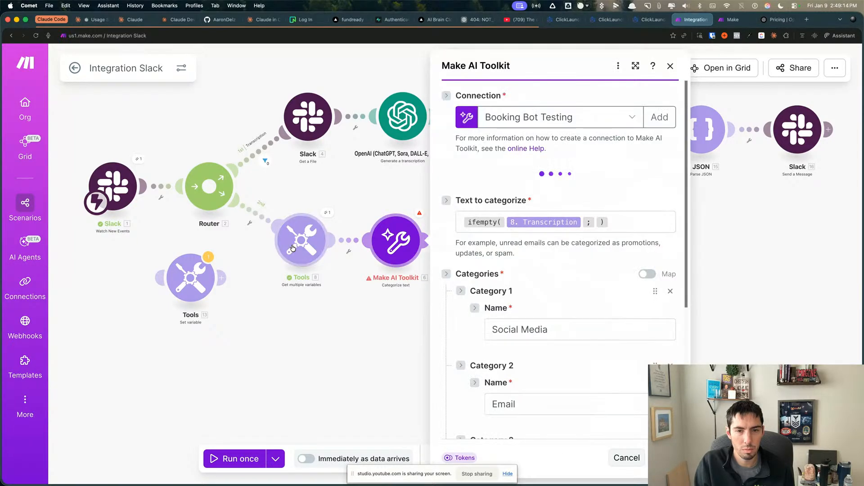
Review the Make AI Toolkit module's categorization settings and the Slack Watch New Events module's output from the last run
scroll(560, 302, down, 5)
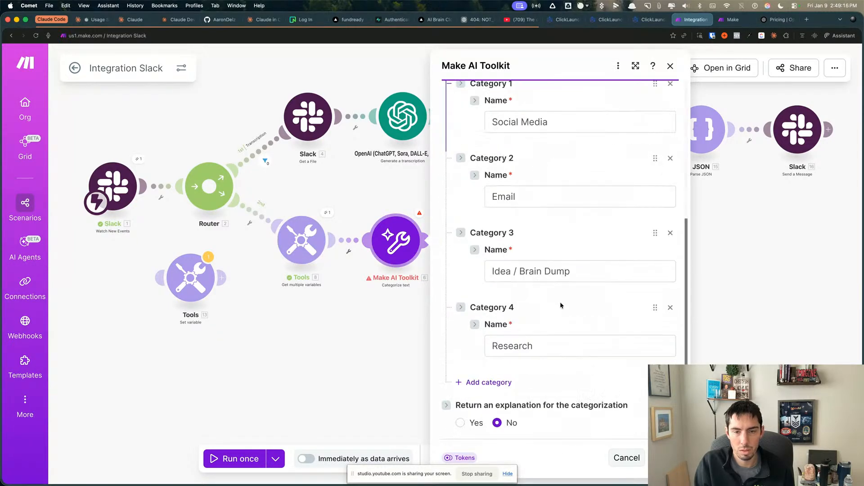
scroll(560, 305, up, 5)
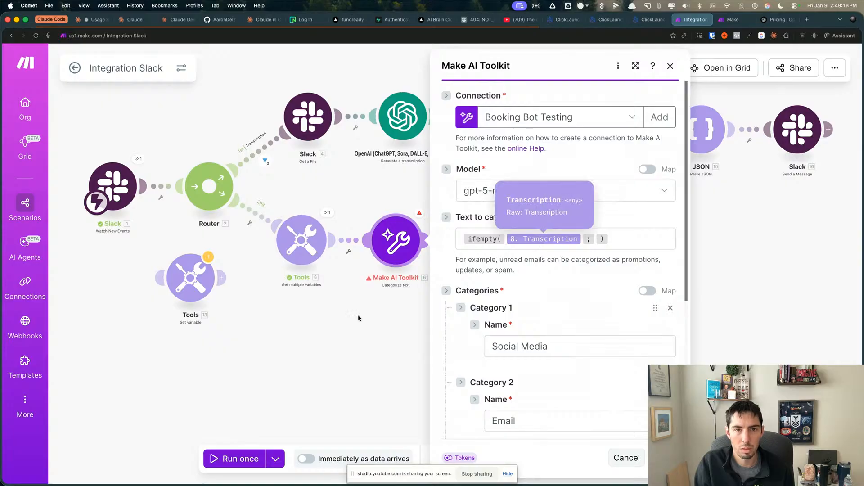
click(358, 318)
click(136, 160)
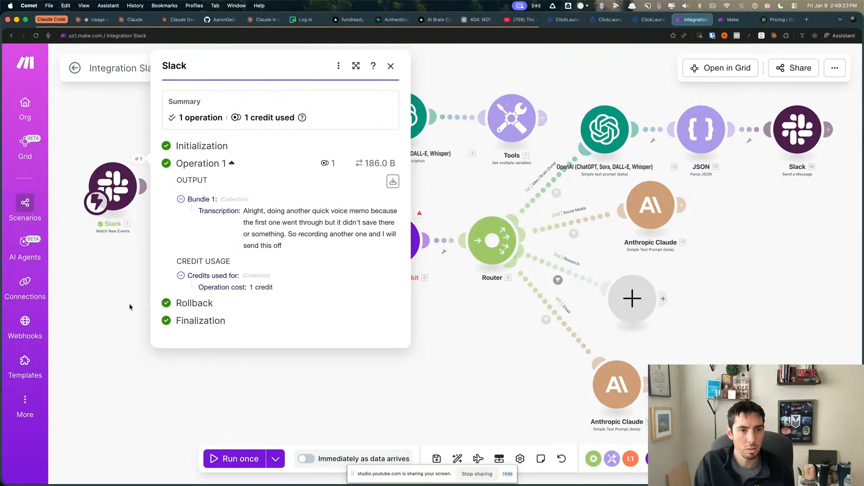
click(126, 285)
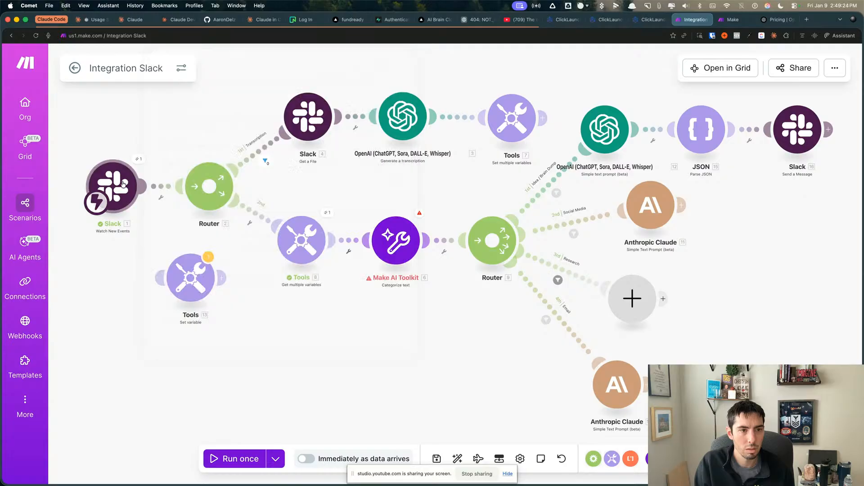
click(123, 183)
click(127, 253)
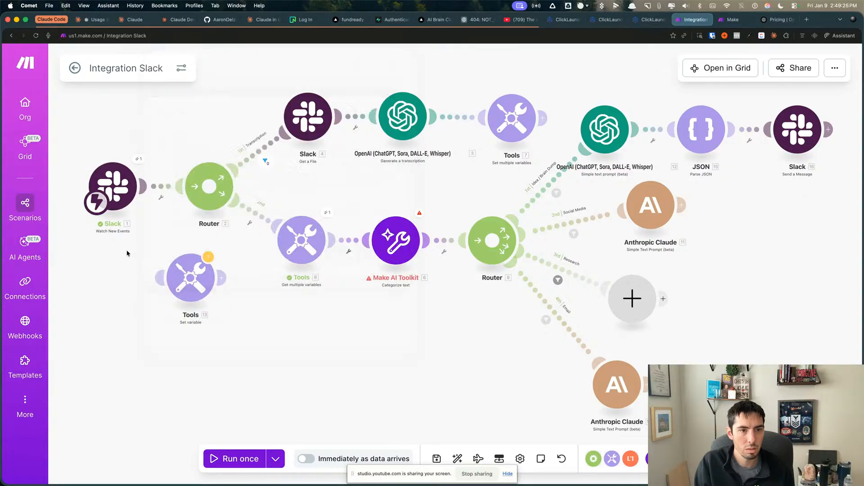
Run the scenario once with existing data from the 1/9/2026 1:32:33 PM run
click(275, 459)
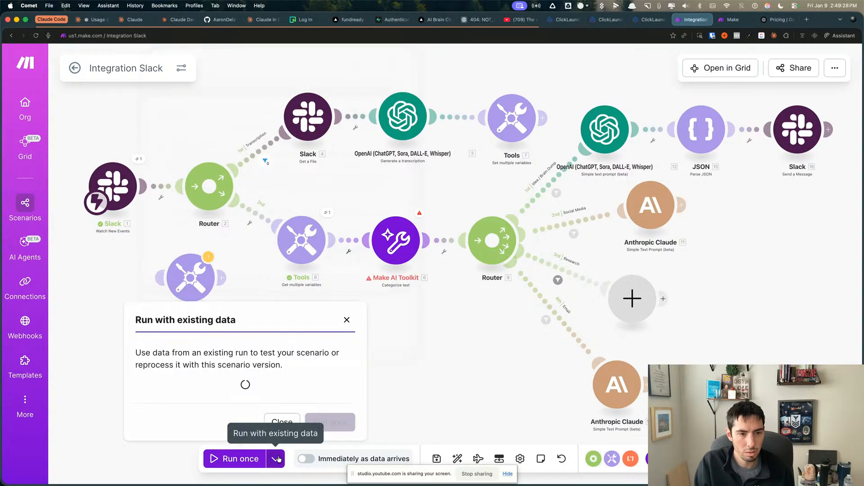
key(Escape)
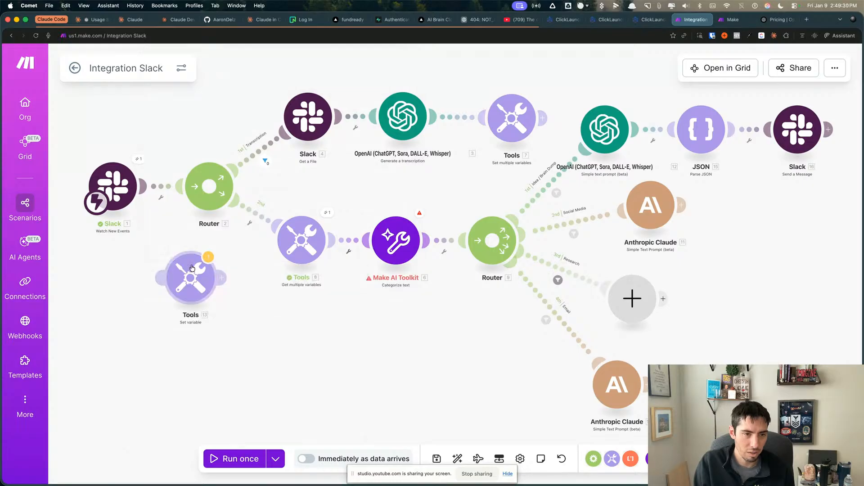
click(275, 459)
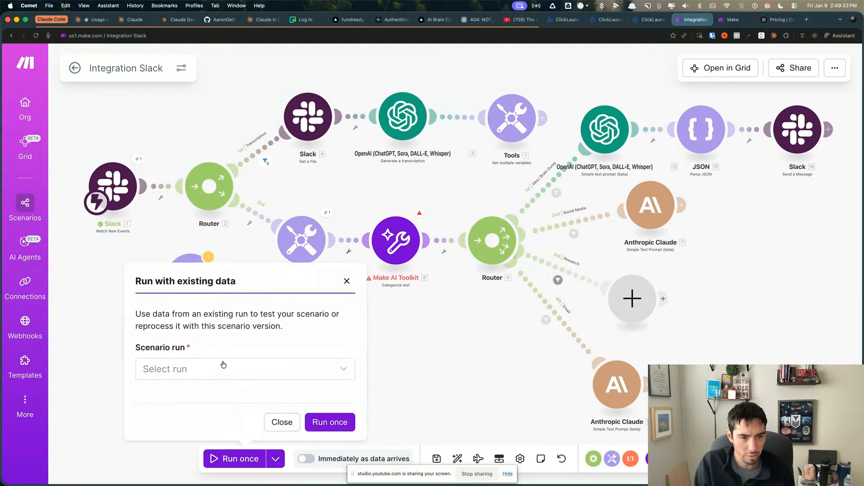
click(223, 366)
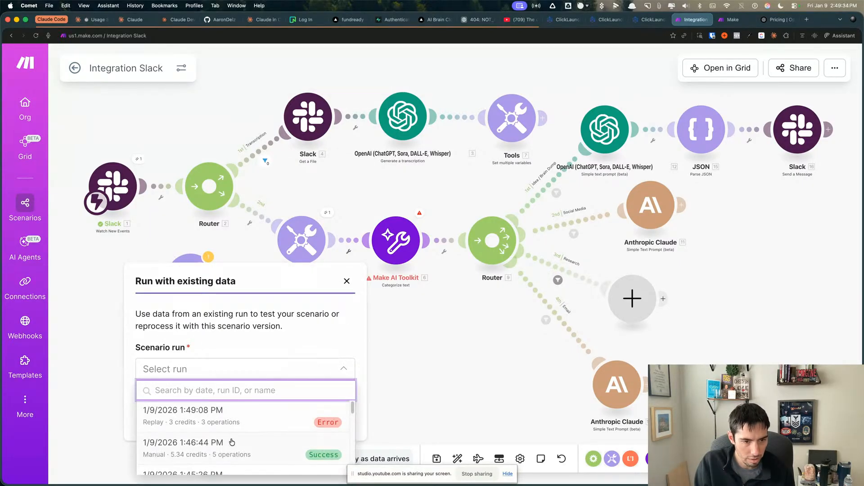
scroll(234, 442, down, 5)
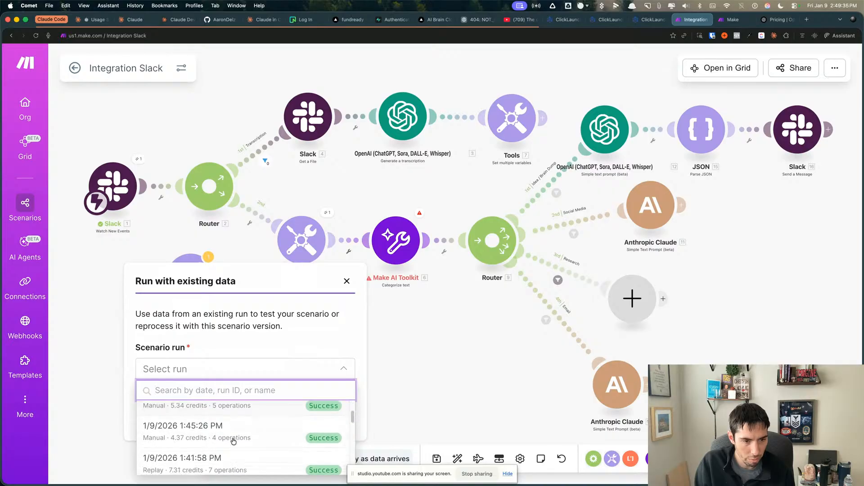
scroll(233, 441, down, 2)
scroll(232, 447, up, 2)
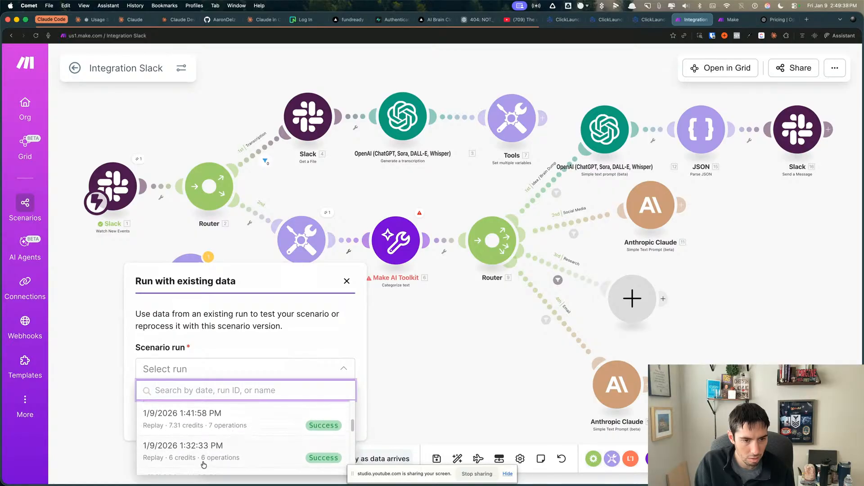
click(230, 454)
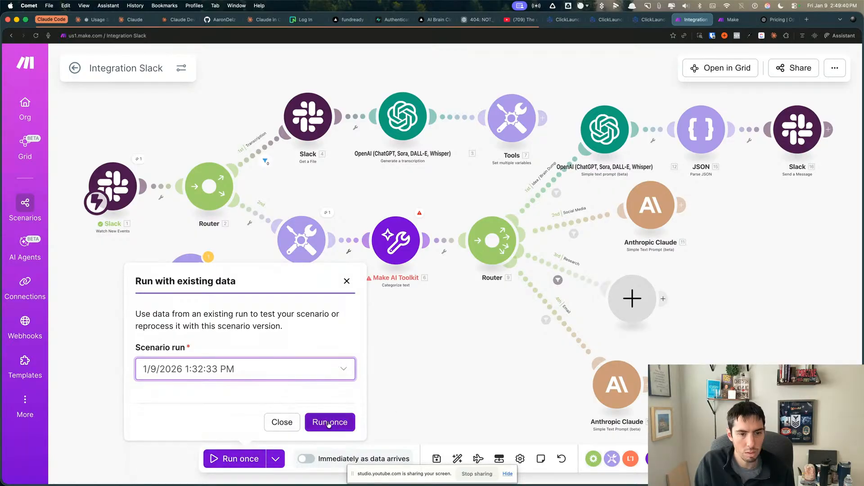
click(343, 425)
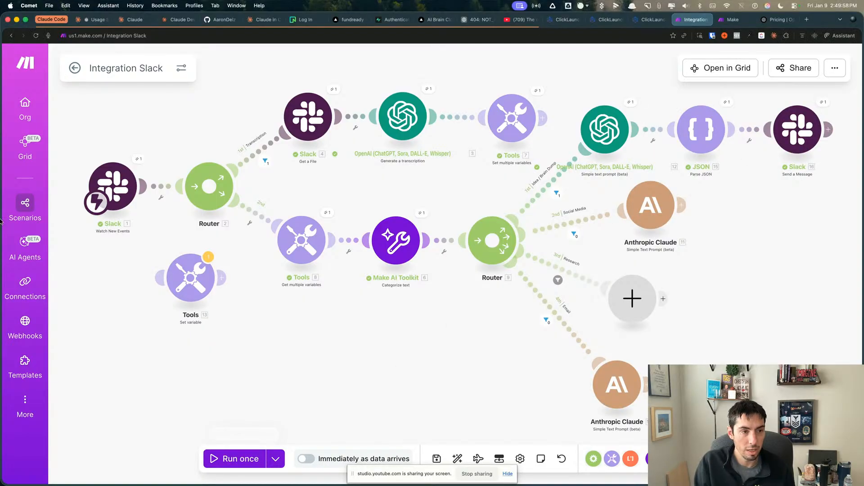
Switch to Slack, dismiss the voice-to-slack welcome banner and open the reply thread under the 2:18 PM audio message
mouse_move(1, 219)
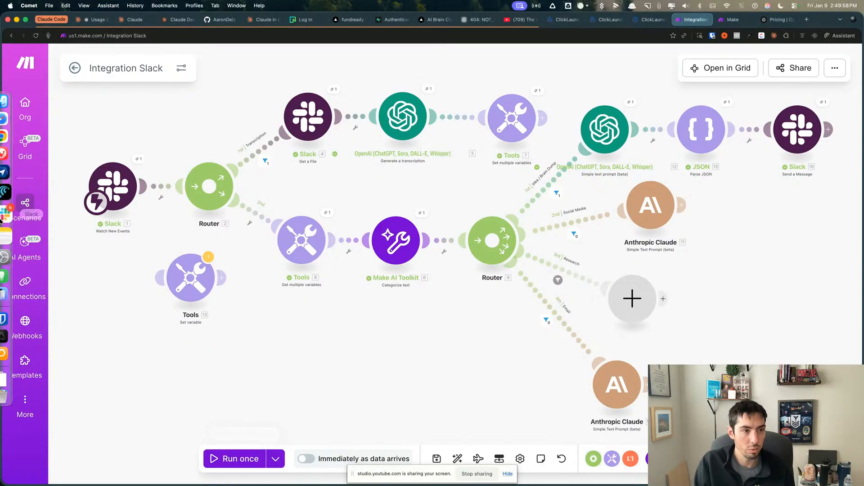
click(16, 216)
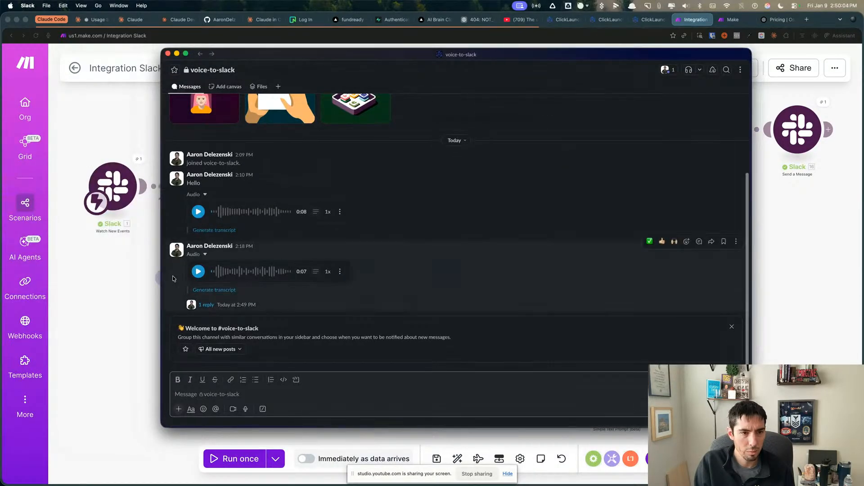
click(731, 329)
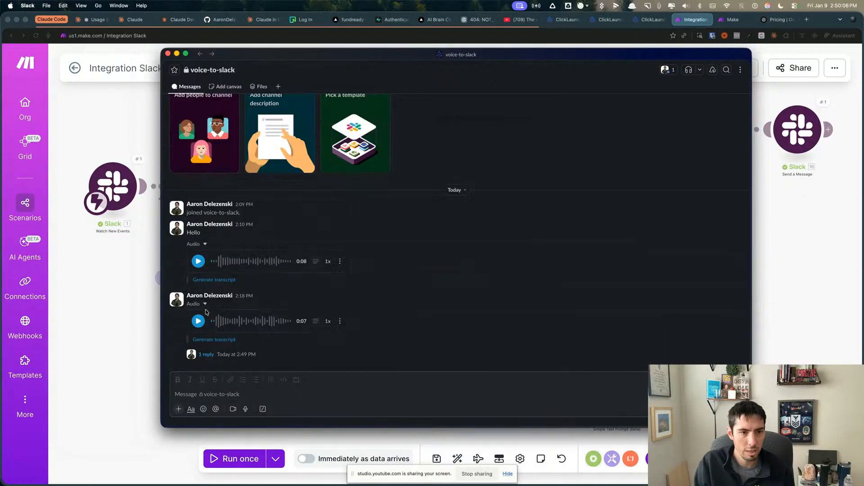
click(207, 355)
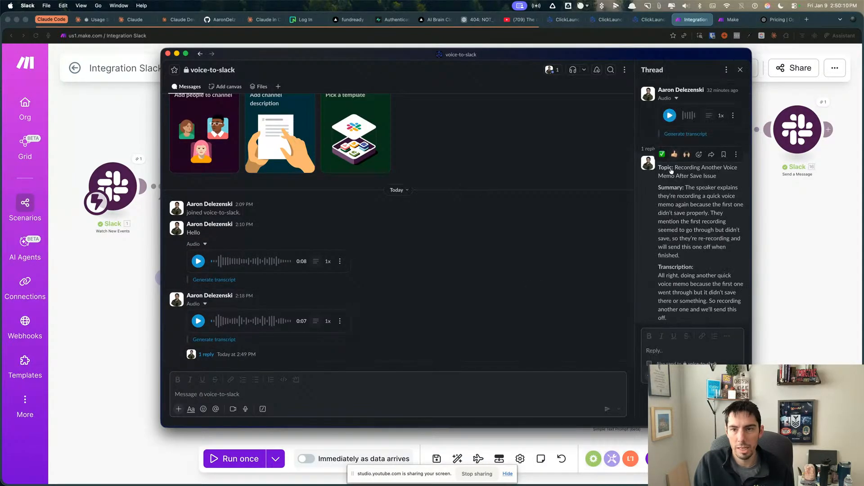
Widen the thread pane and review the reply's topic, summary and transcription
drag(659, 168, 745, 311)
click(685, 320)
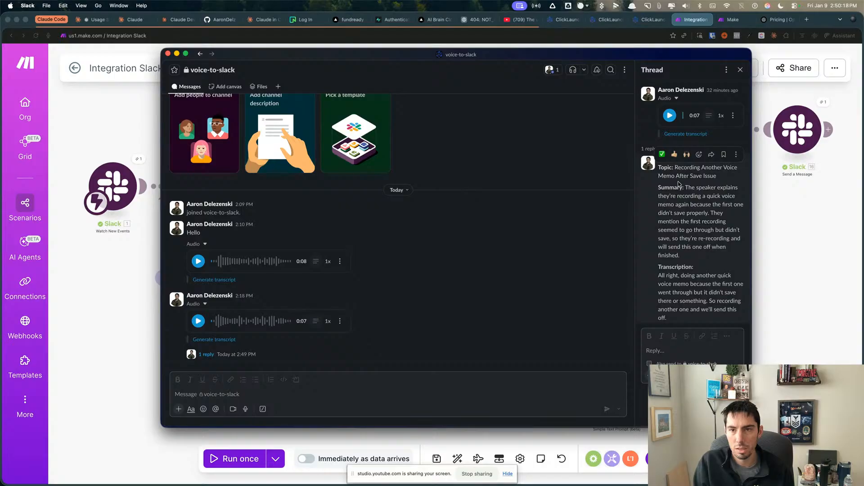
drag(634, 213, 620, 247)
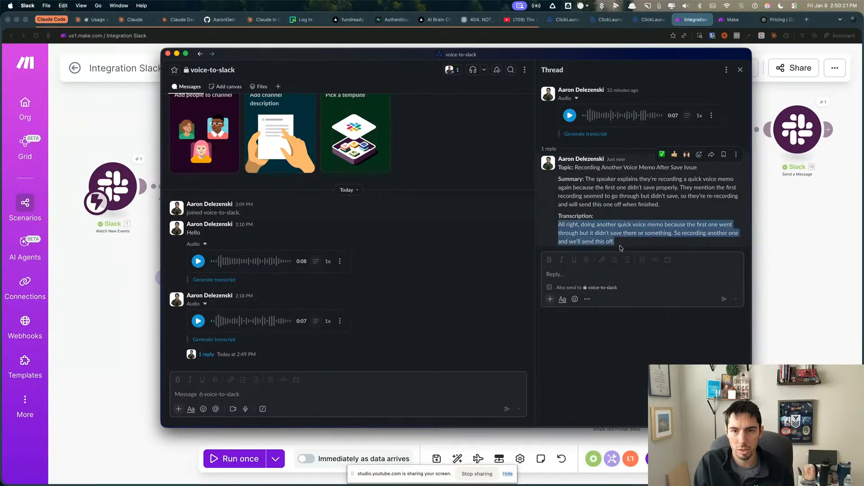
click(604, 384)
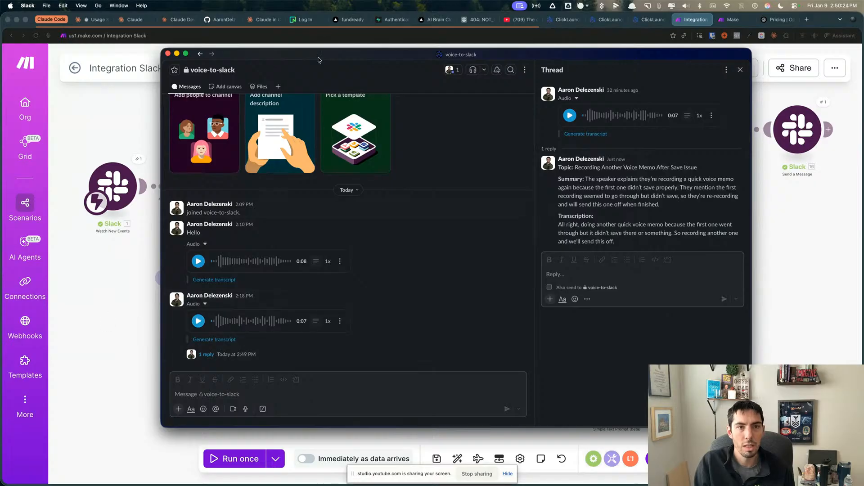
Leave the scenario editor in Make and examine the Integration Slack overview alongside the Slack thread reply
drag(318, 59, 706, 101)
click(325, 365)
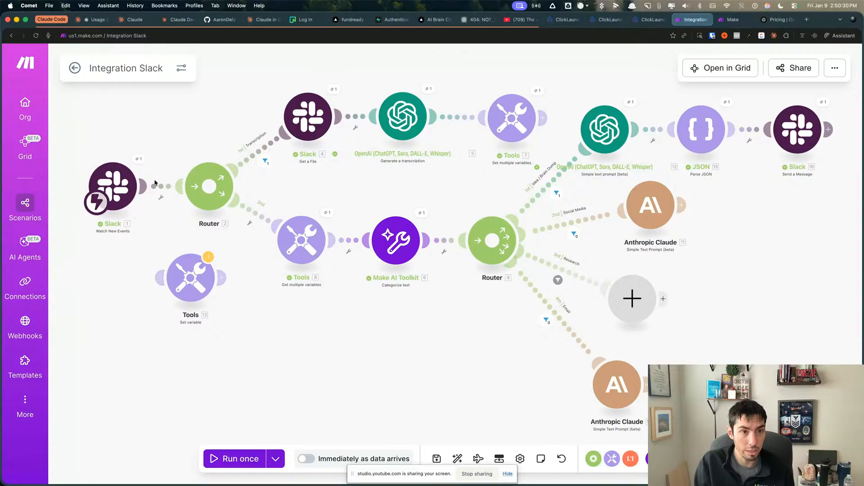
click(74, 69)
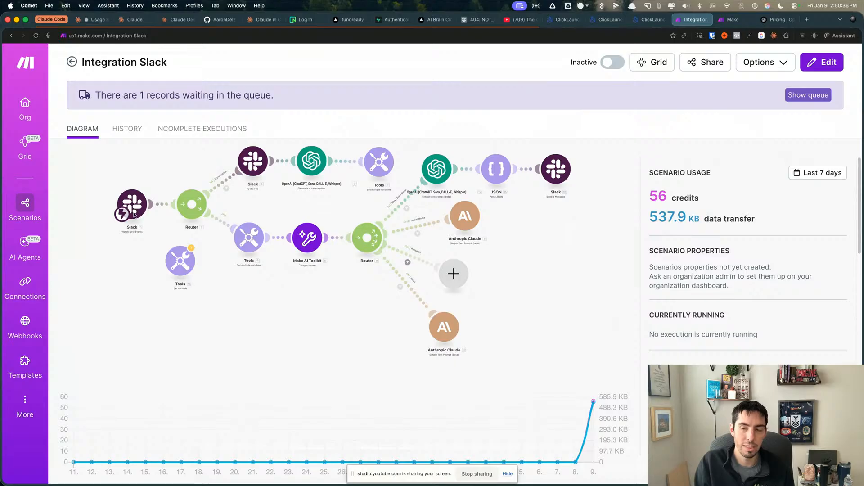
drag(863, 135, 326, 91)
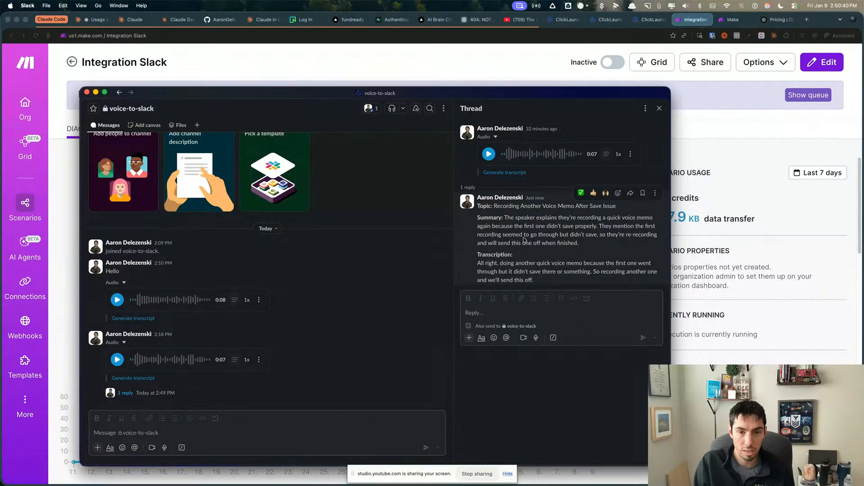
drag(299, 92, 440, 85)
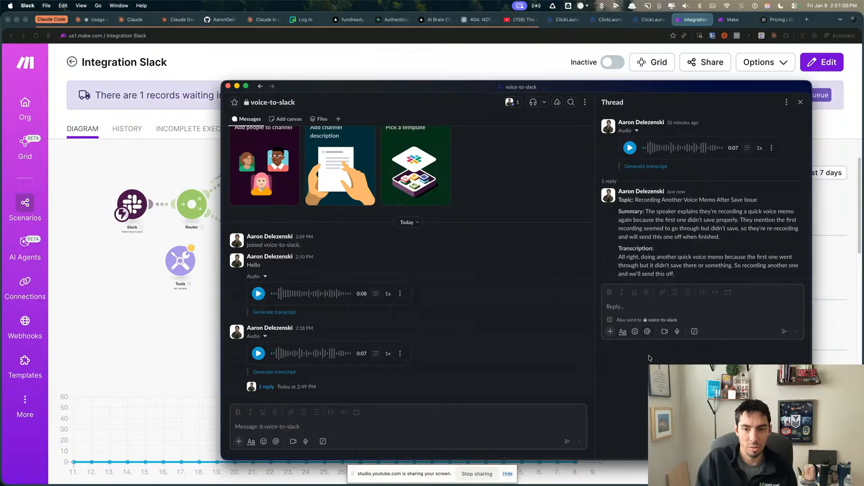
drag(428, 92, 863, 108)
click(260, 372)
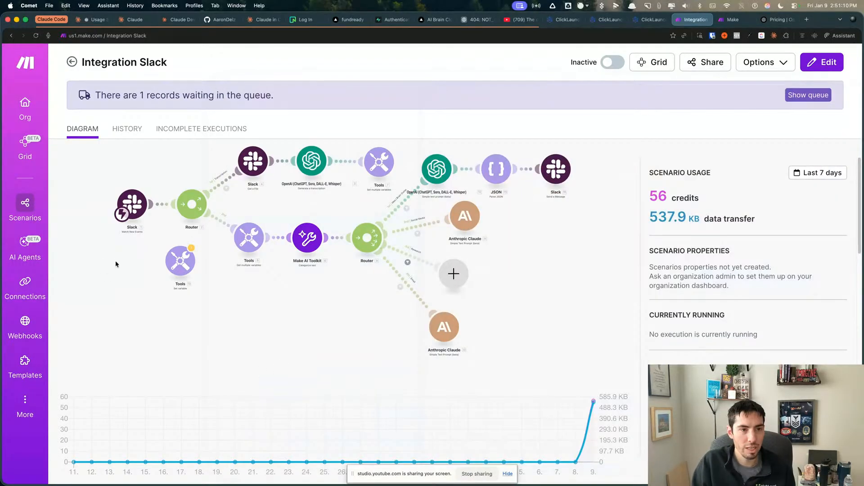
Add a filter between the Slack Watch New Events module and the first router requiring that Thread Timestamp does not exist
click(171, 298)
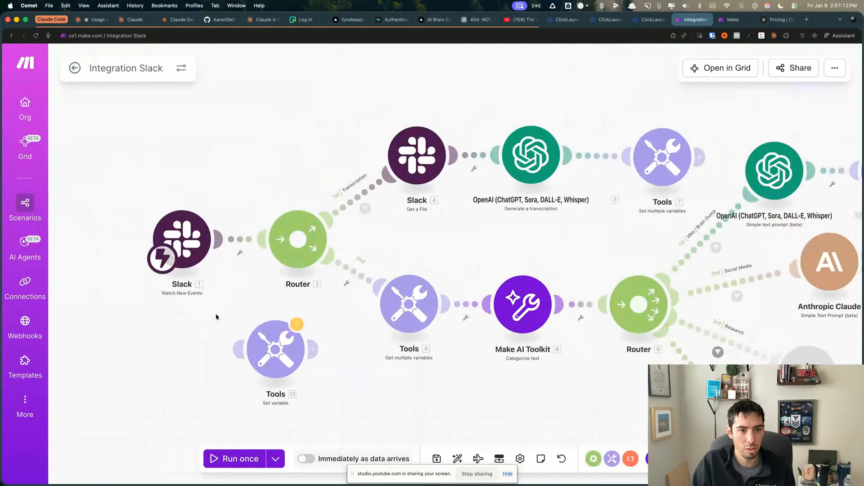
click(243, 238)
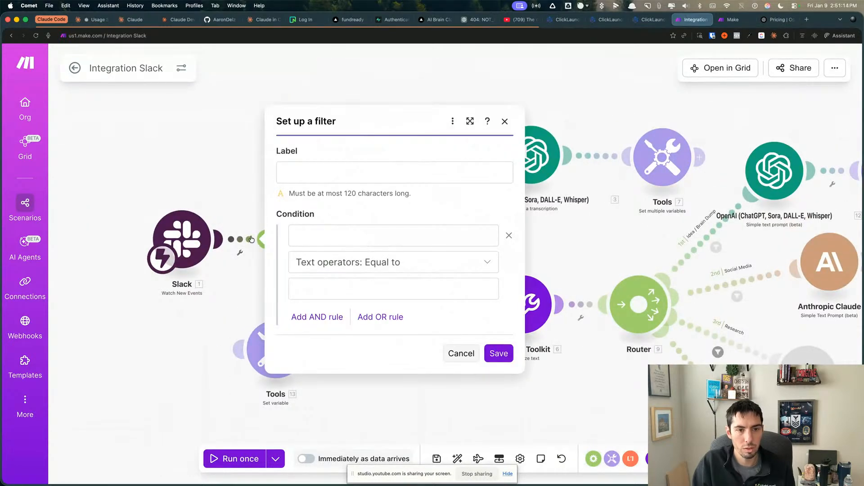
click(343, 237)
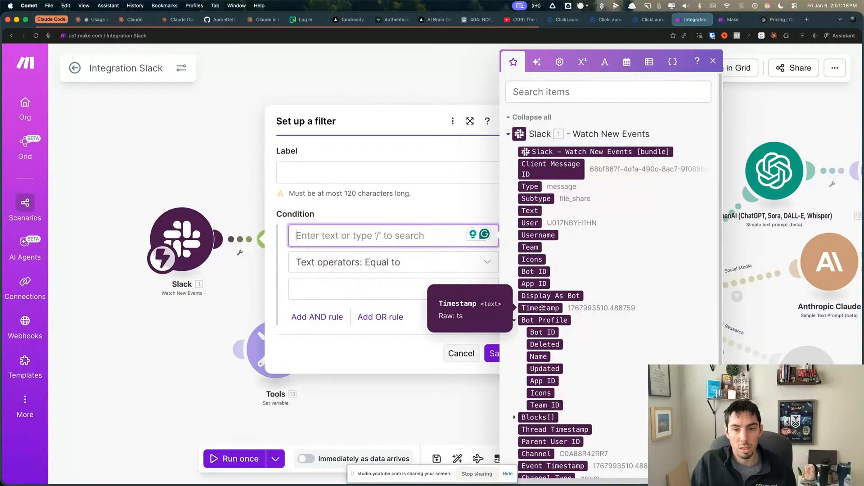
scroll(597, 341, down, 2)
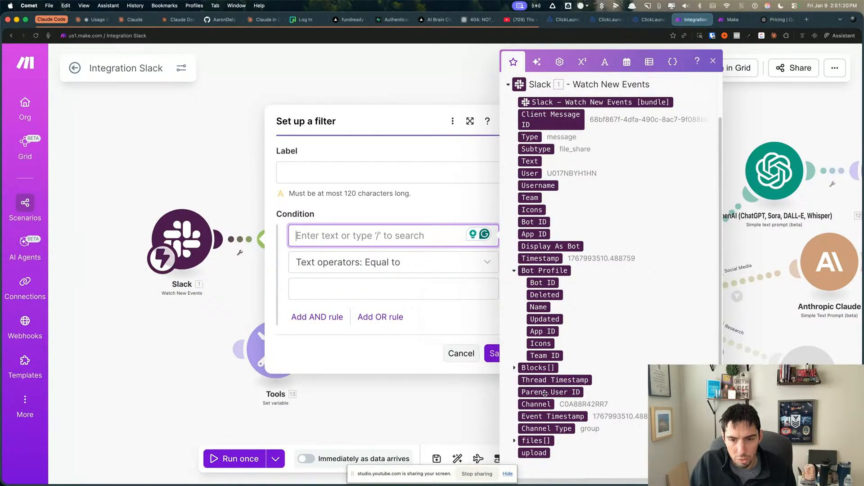
click(555, 380)
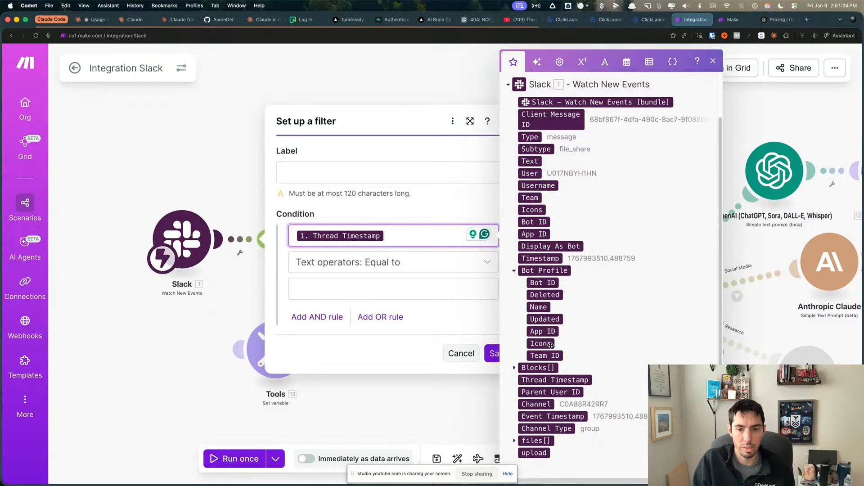
click(374, 266)
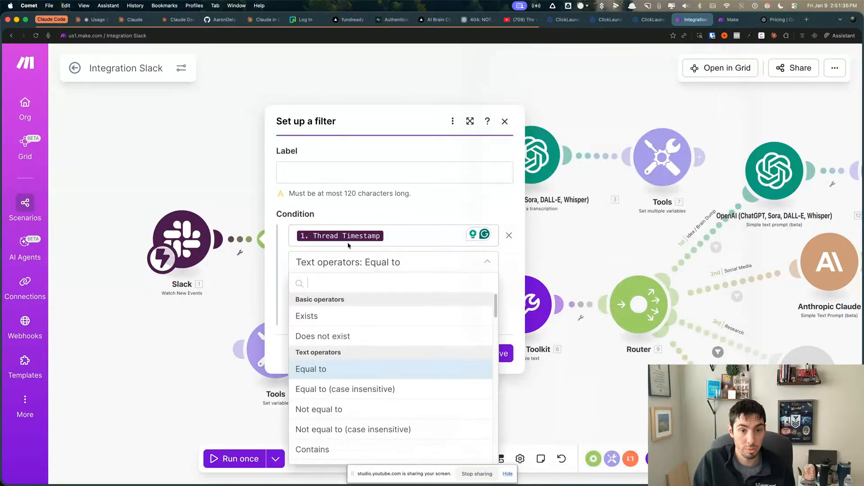
click(316, 336)
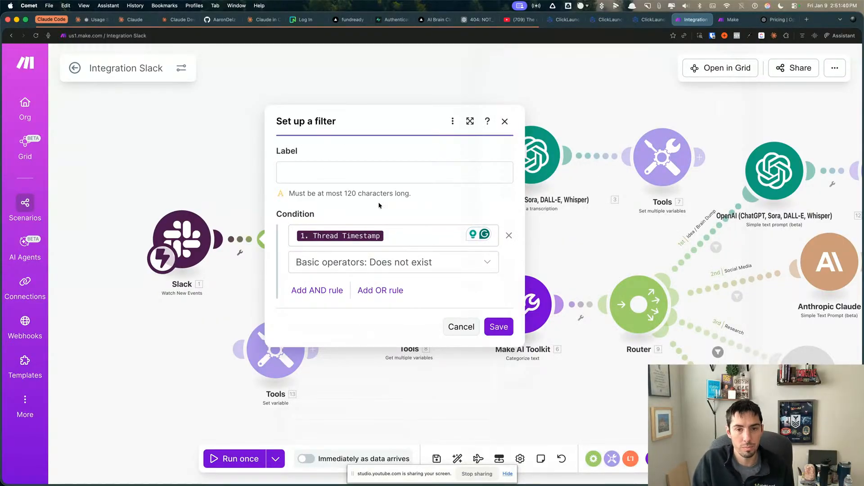
click(499, 327)
scroll(390, 381, down, 1)
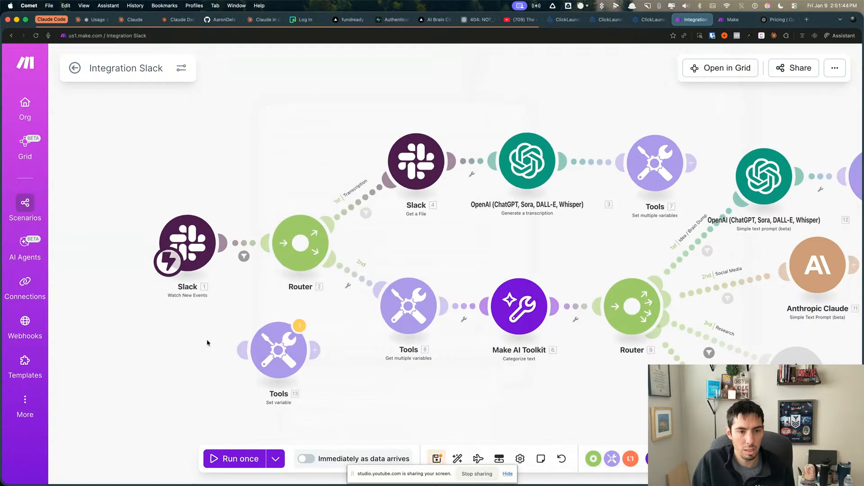
Run only the Slack Watch New Events module and inspect its output bundle
right_click(185, 247)
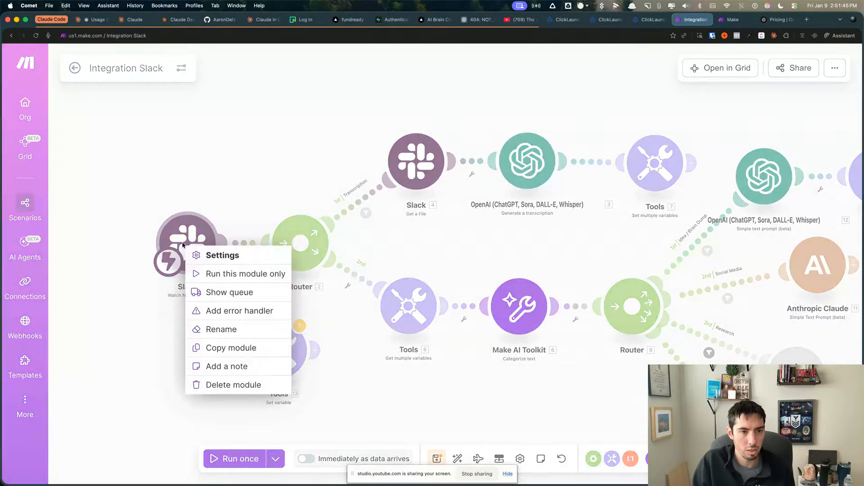
click(235, 274)
click(430, 459)
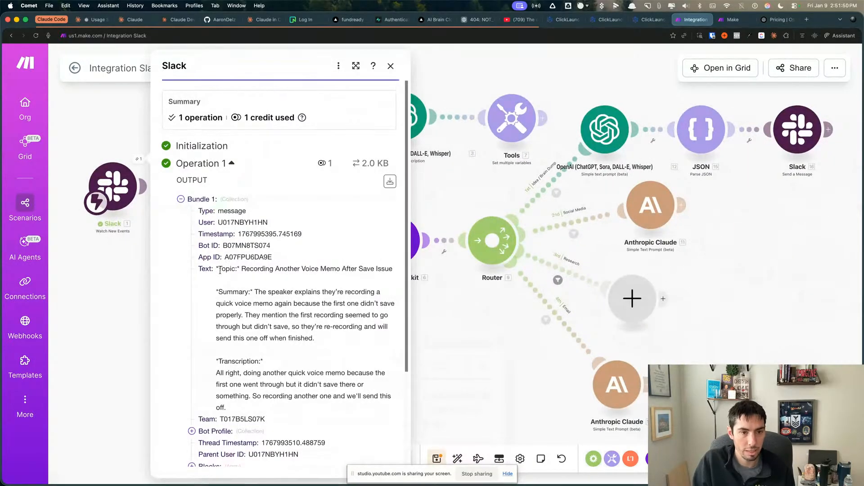
Examine the message text and Thread Timestamp in the Slack Watch New Events output bundle
drag(216, 269, 233, 376)
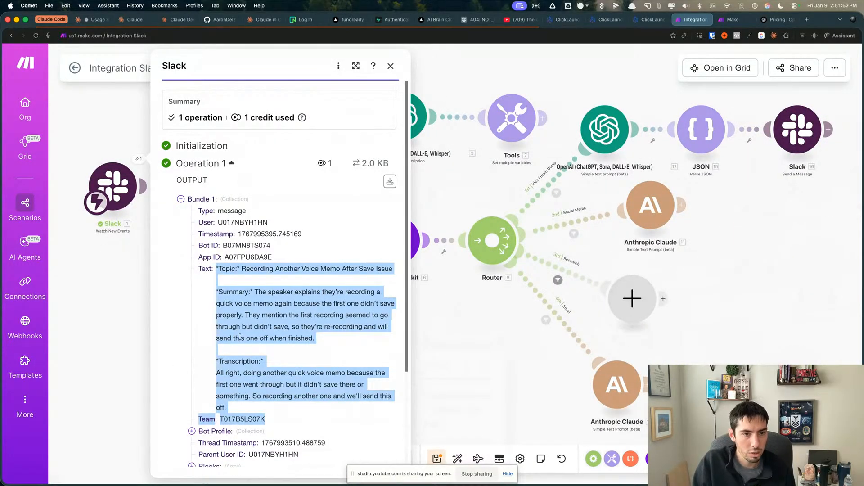
scroll(241, 337, down, 3)
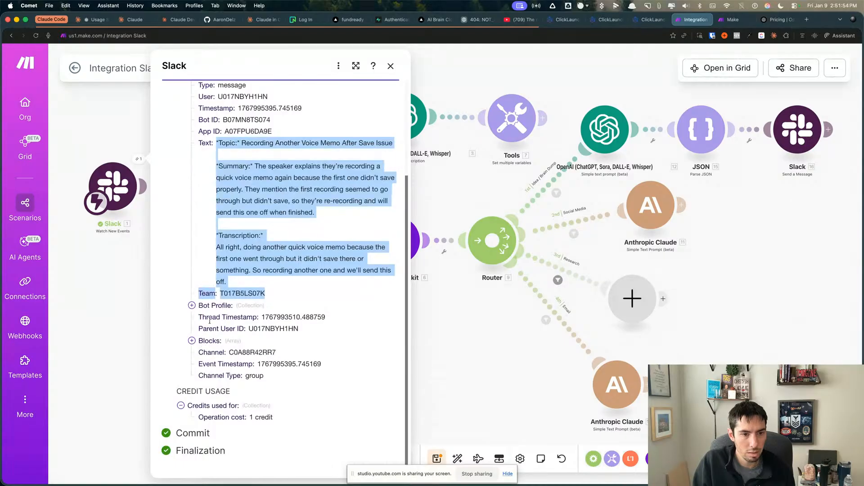
drag(209, 320, 363, 321)
click(130, 319)
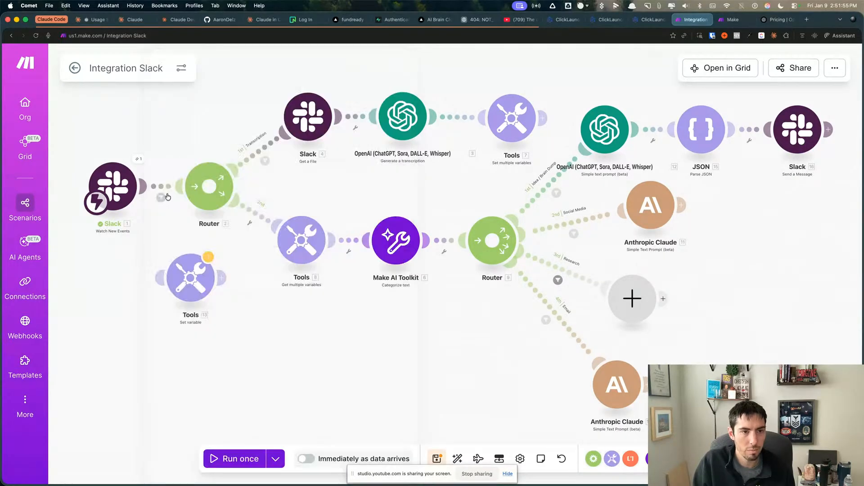
Label the filter between Slack Watch New Events and the first router "Original Message Only" and save it
click(166, 197)
click(318, 199)
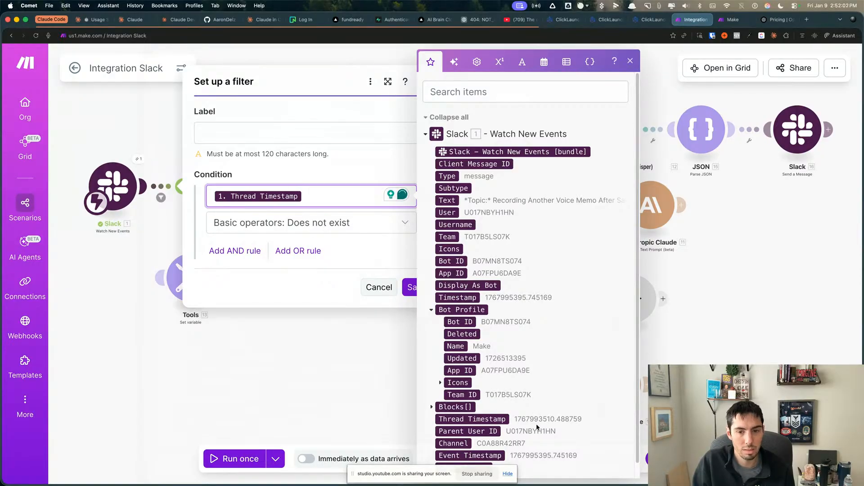
click(230, 137)
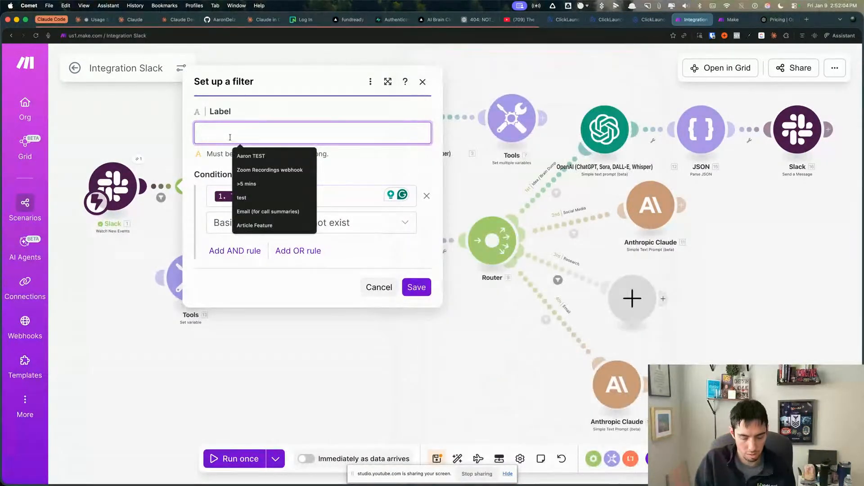
text(Original)
text(Mes)
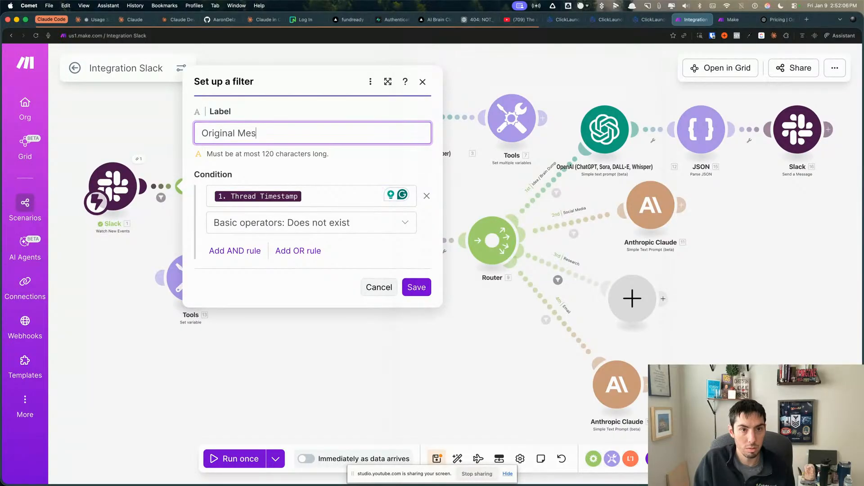
text(sage O)
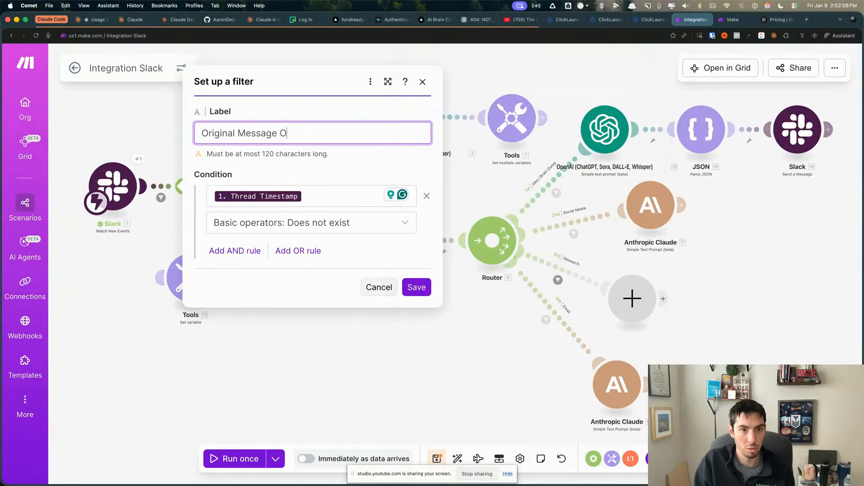
text(nlyu)
click(417, 287)
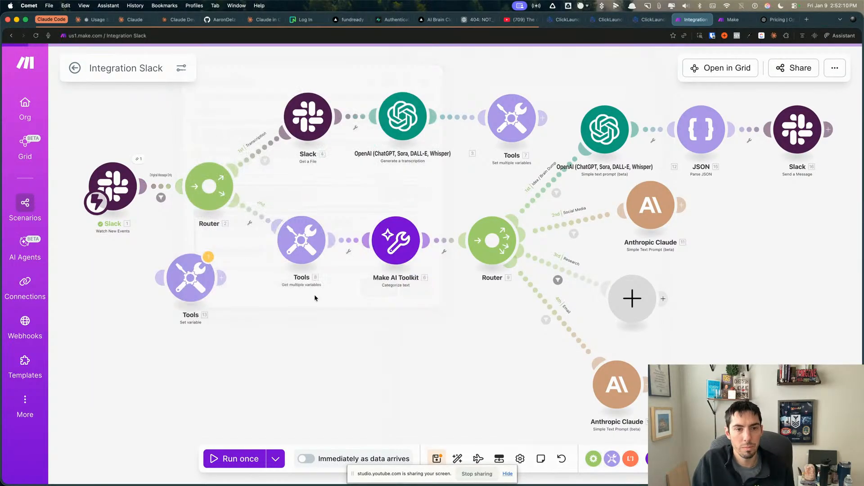
Check the settings of the Slack Send a Message module at the end of the idea branch
click(797, 137)
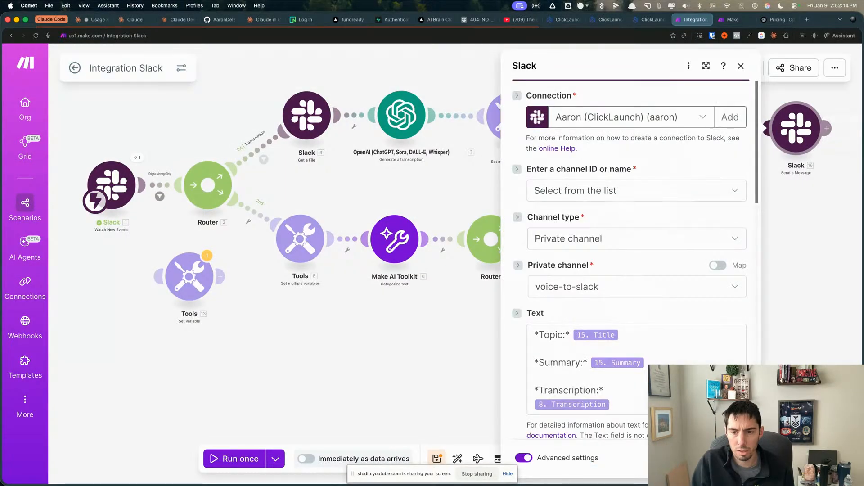
click(481, 344)
scroll(440, 372, down, 1)
drag(428, 353, 411, 355)
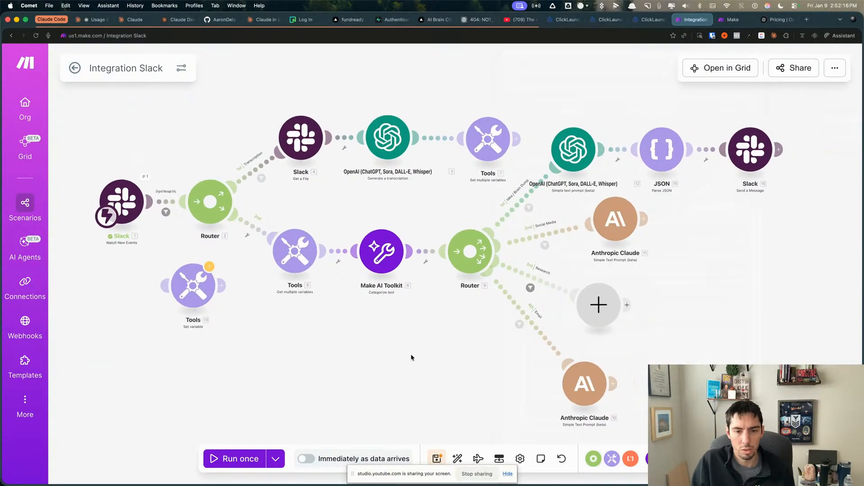
Save the scenario and activate it to run immediately as data arrives
click(438, 459)
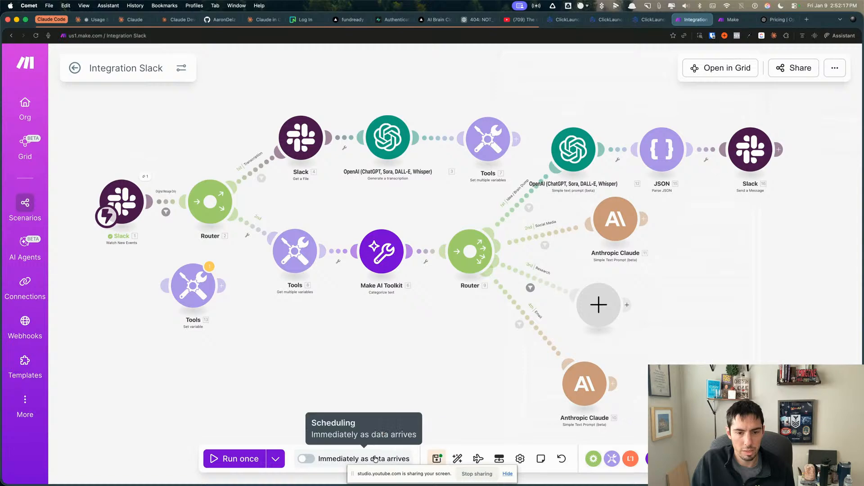
click(306, 459)
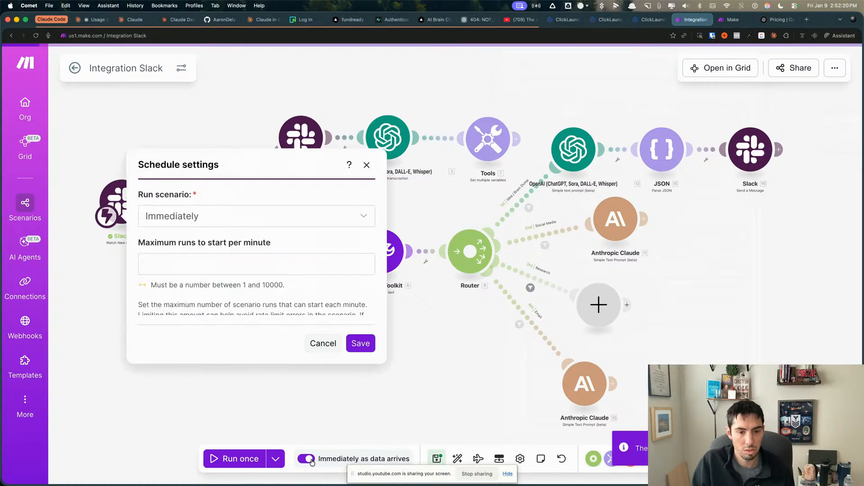
click(362, 338)
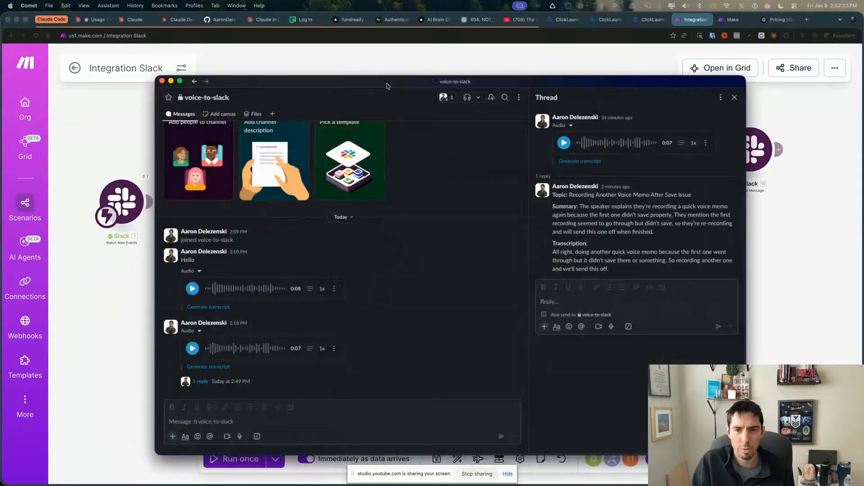
Switch to Slack, record a new audio clip in the voice-to-slack channel and send it
drag(387, 83, 432, 61)
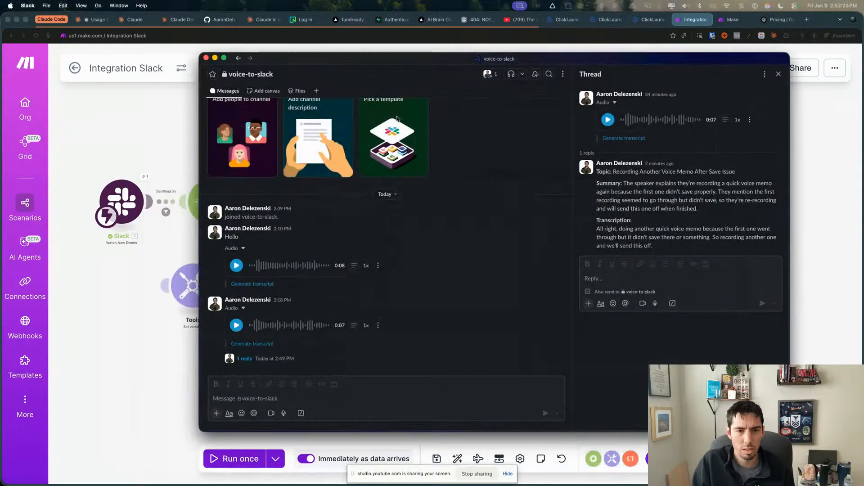
click(254, 402)
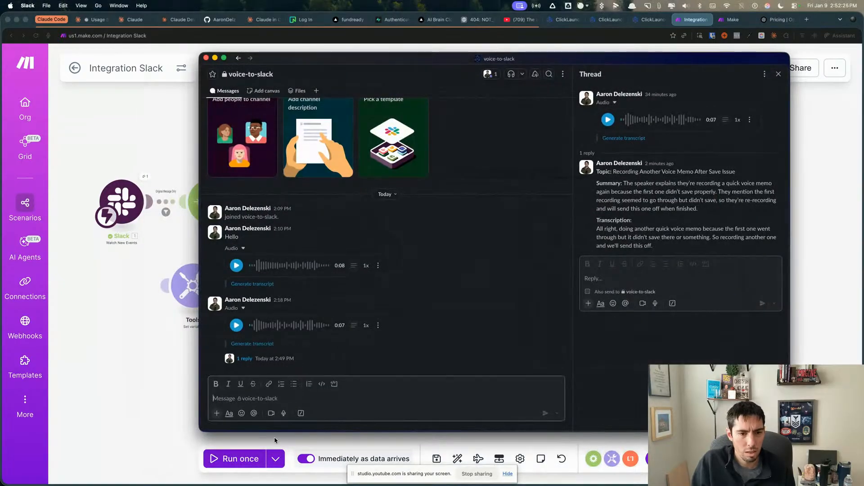
click(284, 414)
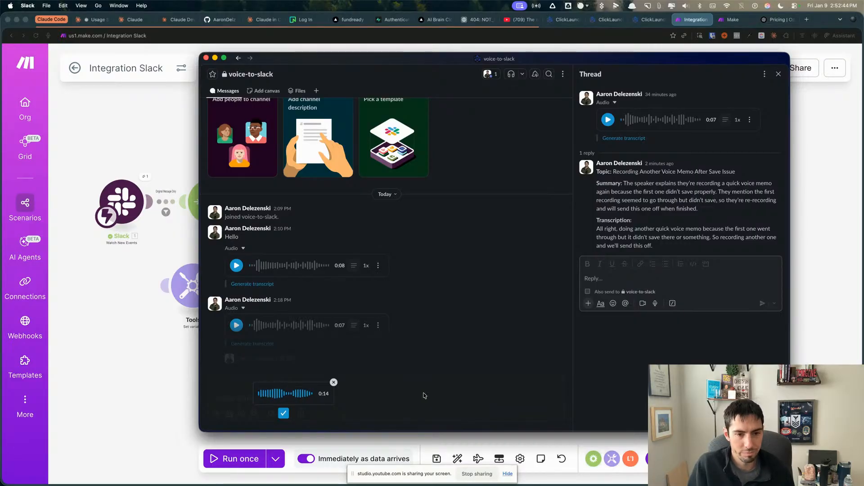
click(283, 413)
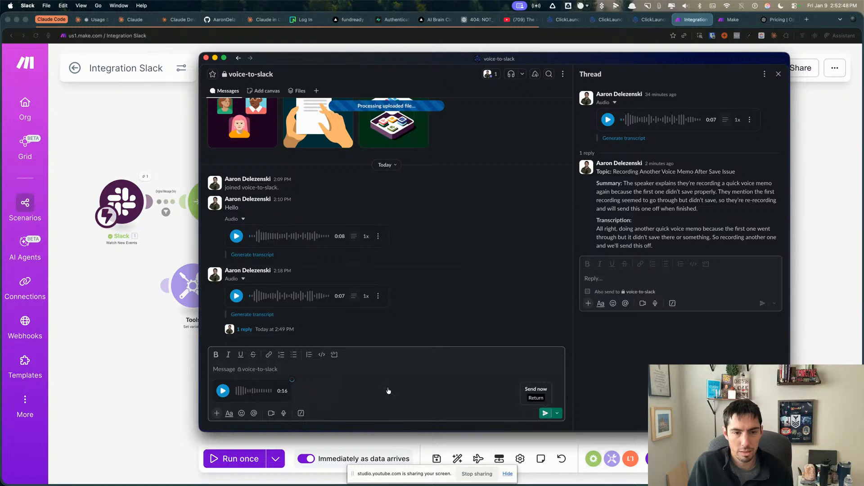
key(Return)
Leave the scenario editor in Make and arrange a narrower Slack window beside the scenario's usage and run history
drag(400, 61, 446, 91)
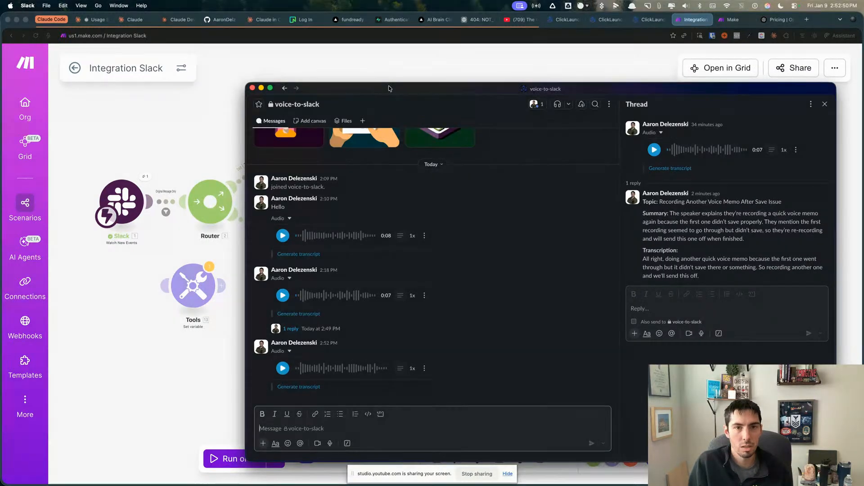
drag(390, 88, 604, 107)
click(97, 120)
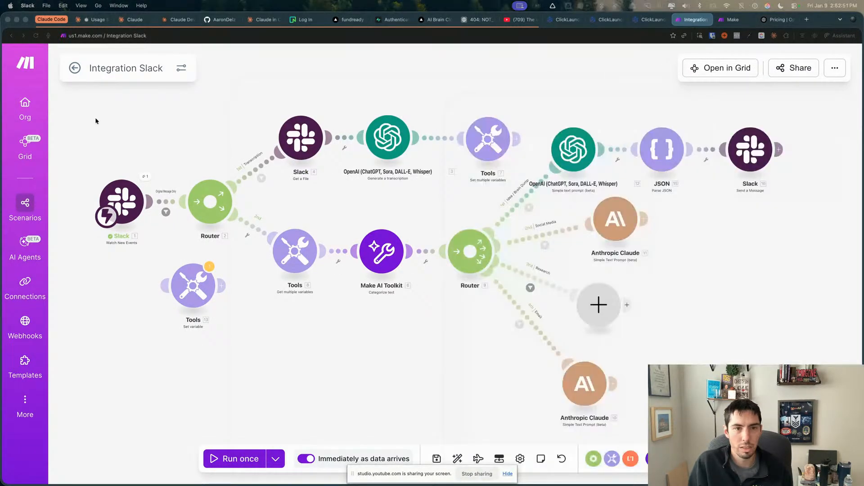
click(72, 69)
key(super+Tab)
drag(463, 100, 503, 78)
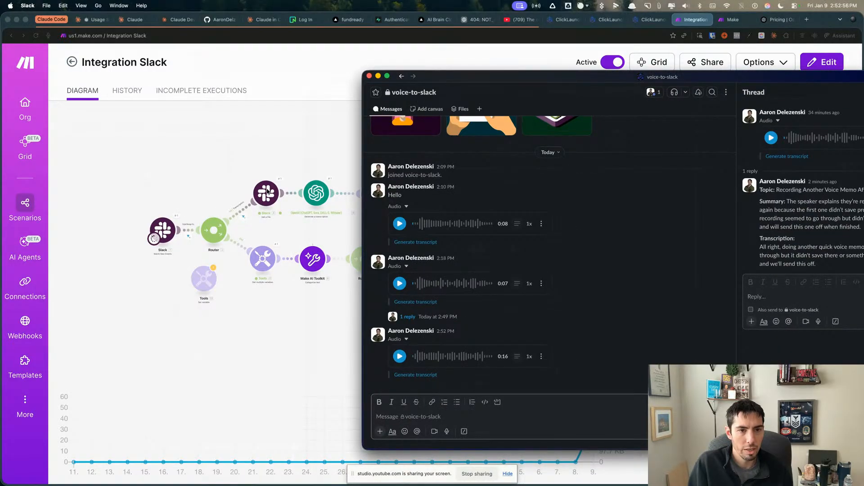
drag(496, 75, 178, 120)
drag(635, 235, 444, 229)
drag(194, 122, 188, 55)
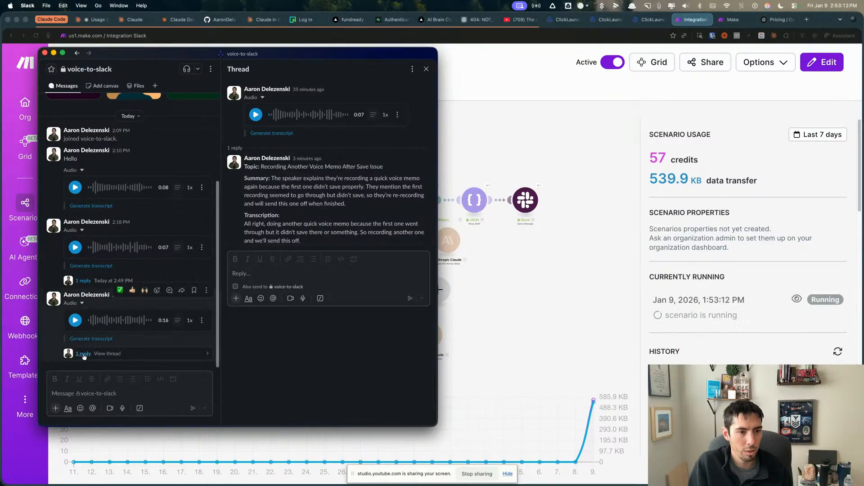
Open the reply thread of the newest voice memo and review its topic, summary and transcription
click(83, 354)
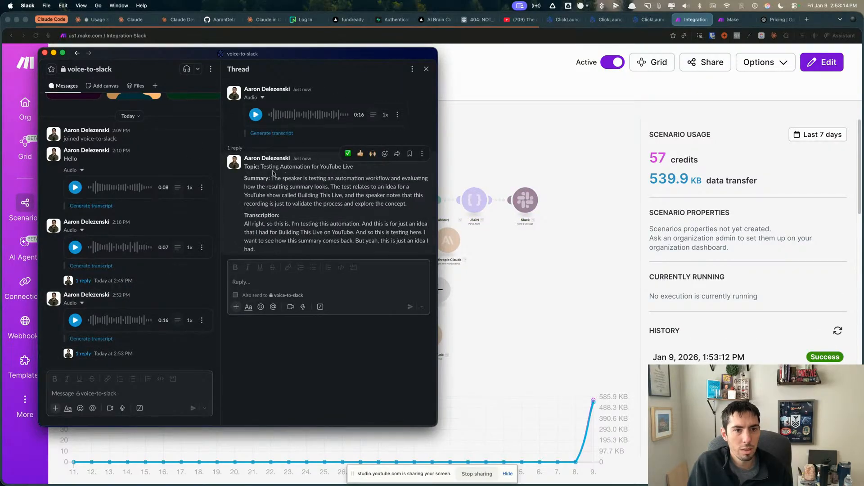
drag(263, 166, 366, 171)
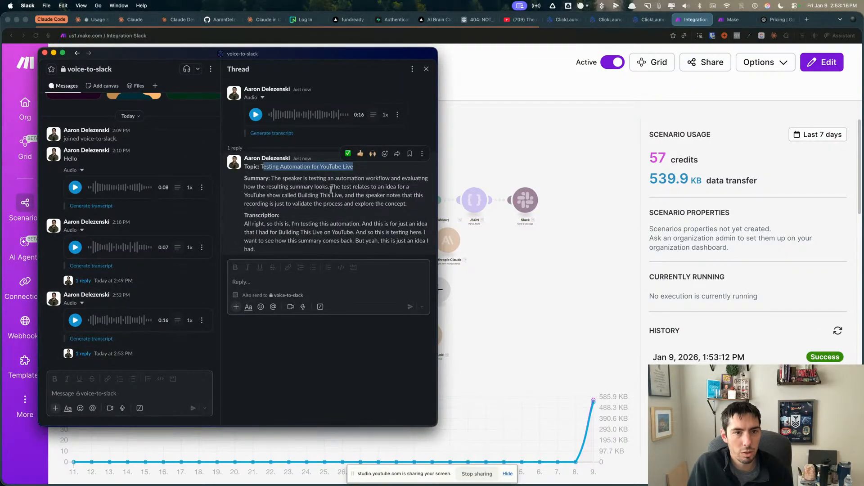
click(272, 201)
drag(272, 178, 397, 192)
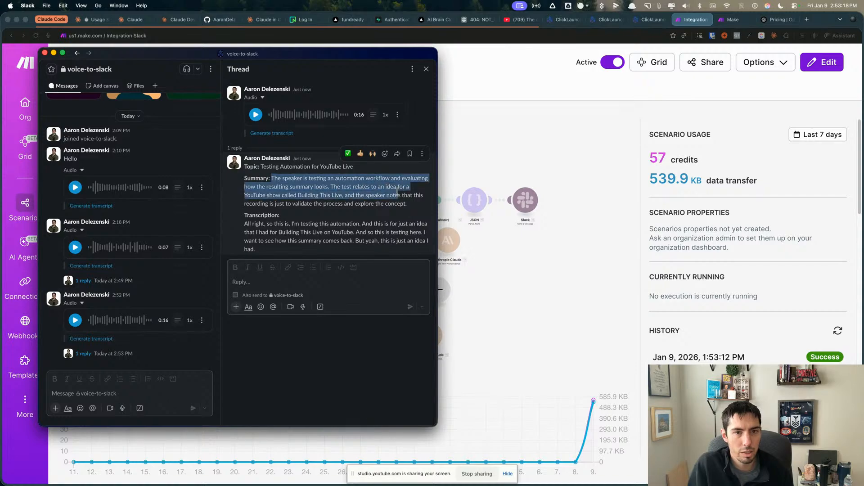
click(301, 205)
drag(245, 224, 370, 252)
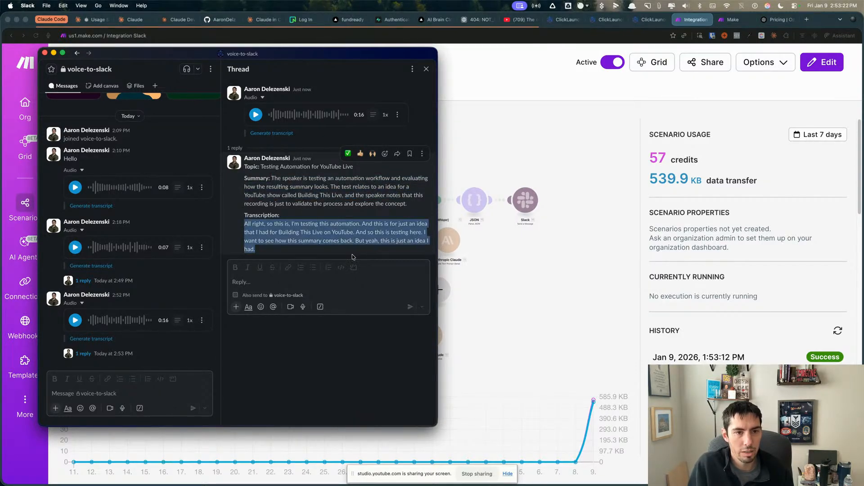
click(298, 390)
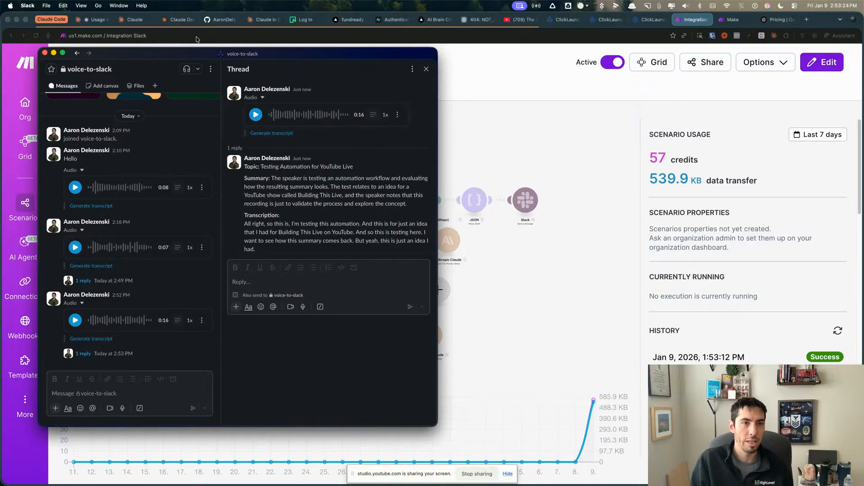
Move the Slack window out of the way and reopen the Integration Slack scenario in the Make editor
drag(140, 55, 320, 78)
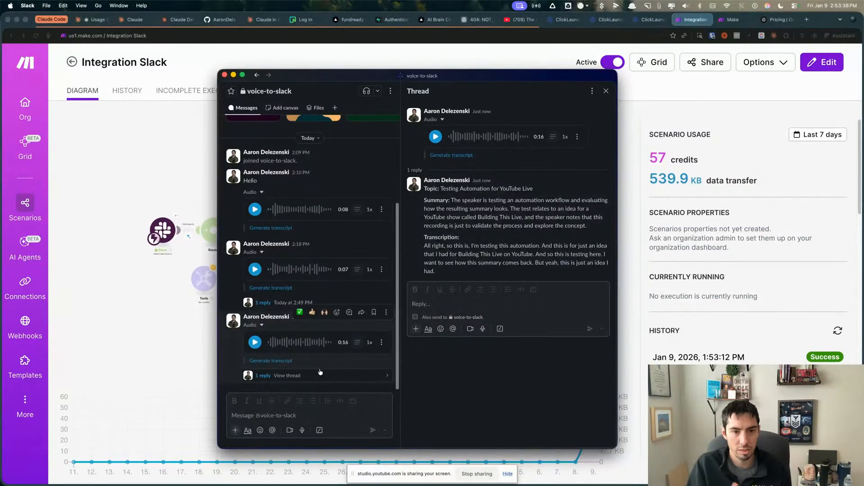
drag(335, 78, 863, 162)
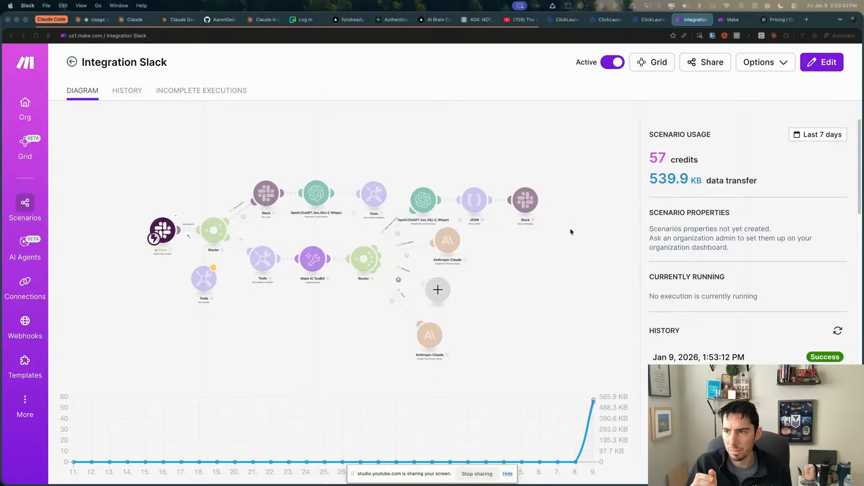
click(527, 262)
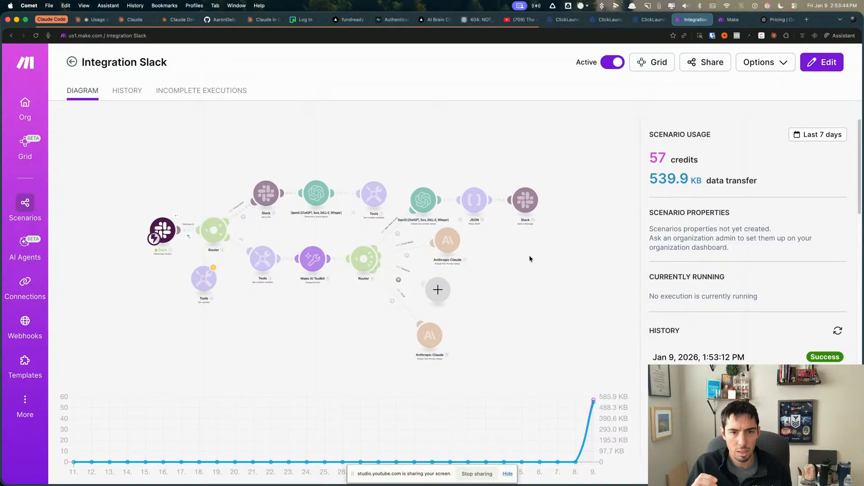
click(295, 319)
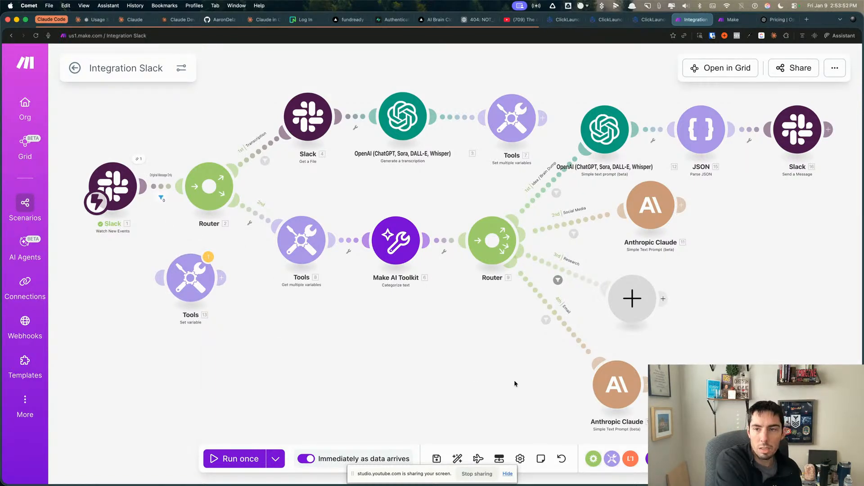
Add a Google Sheets Add a Row module after the Slack Send a Message module in the idea branch
scroll(718, 299, right, 2)
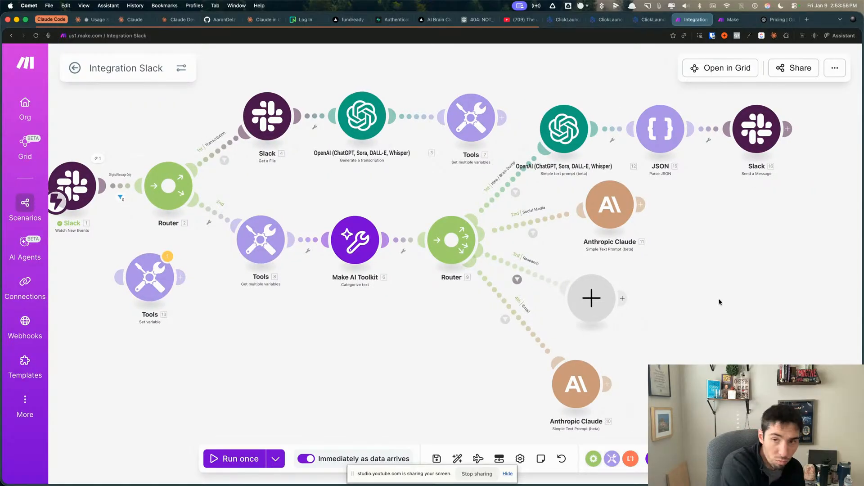
scroll(737, 211, down, 5)
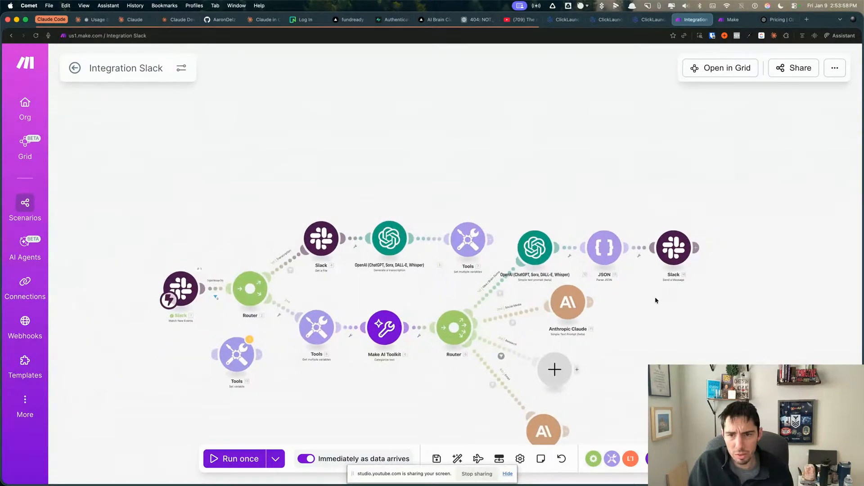
click(666, 242)
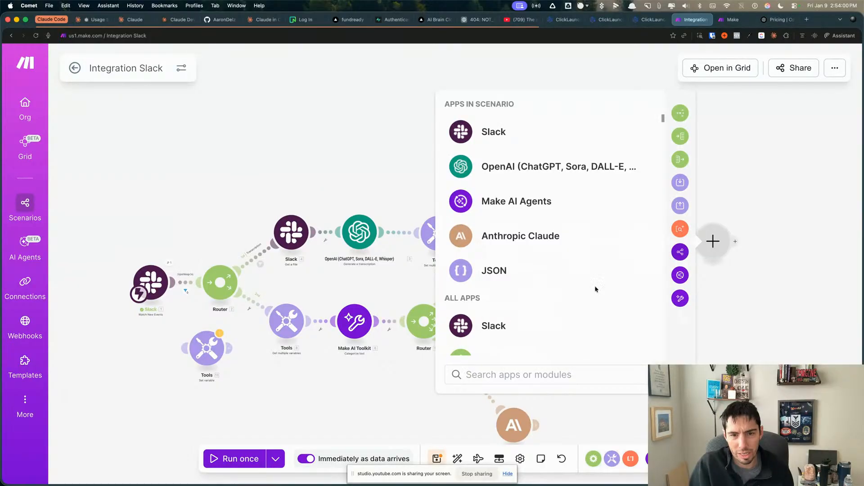
text(goo)
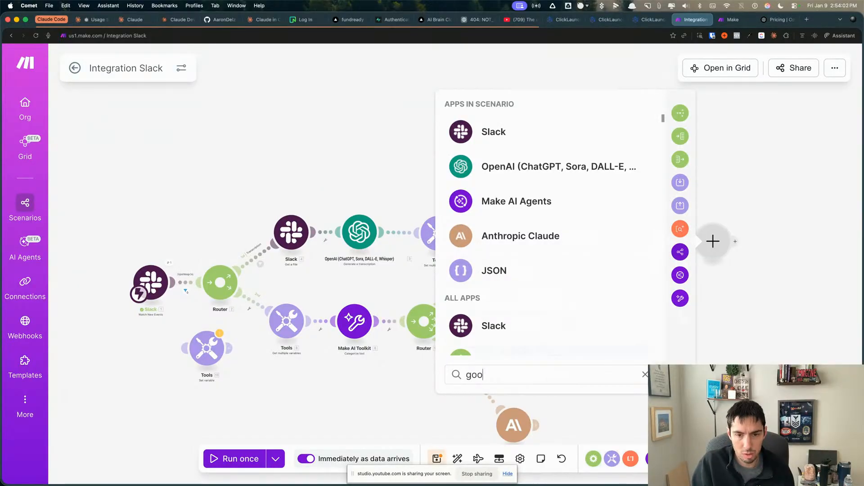
text(gl)
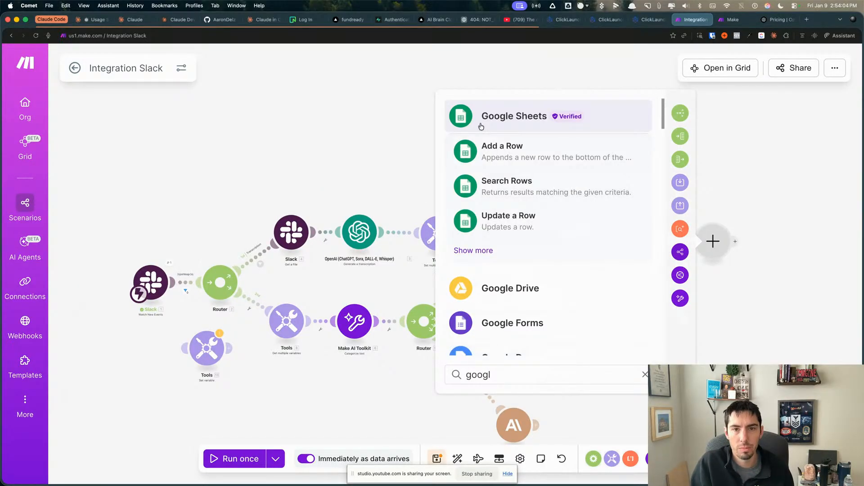
click(472, 155)
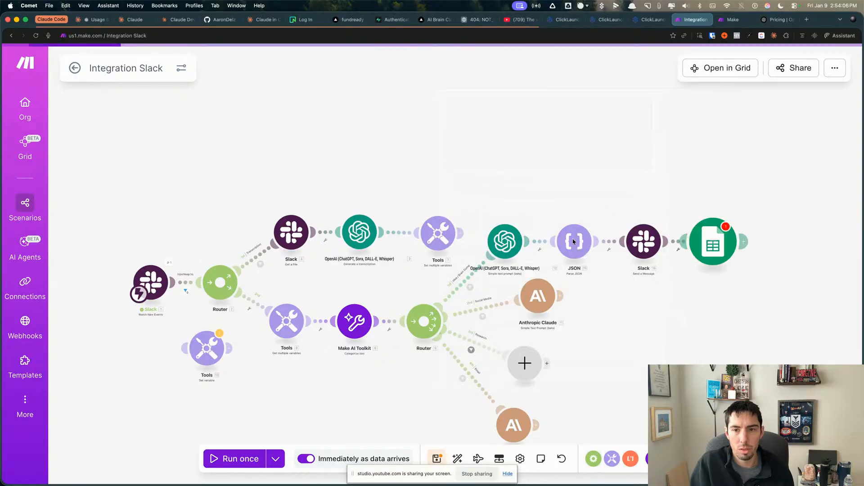
Create a blank Google Sheets spreadsheet in a new browser tab using sheets.new
click(806, 19)
text(sheets.new)
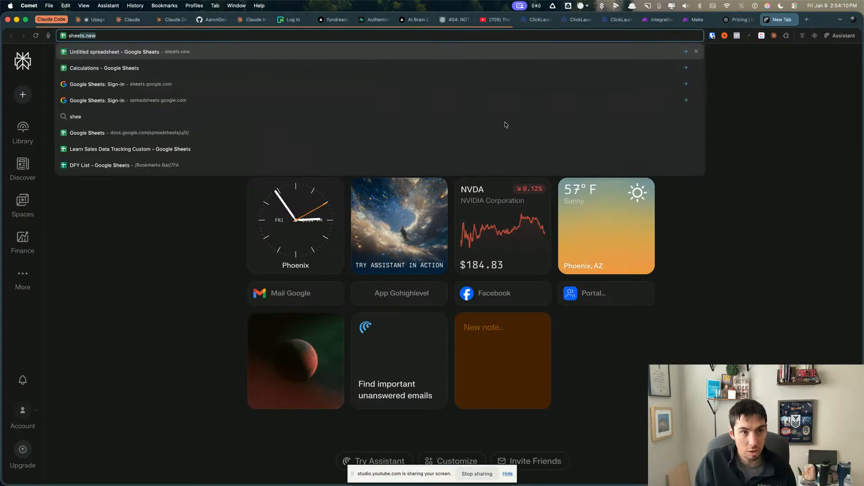
key(Return)
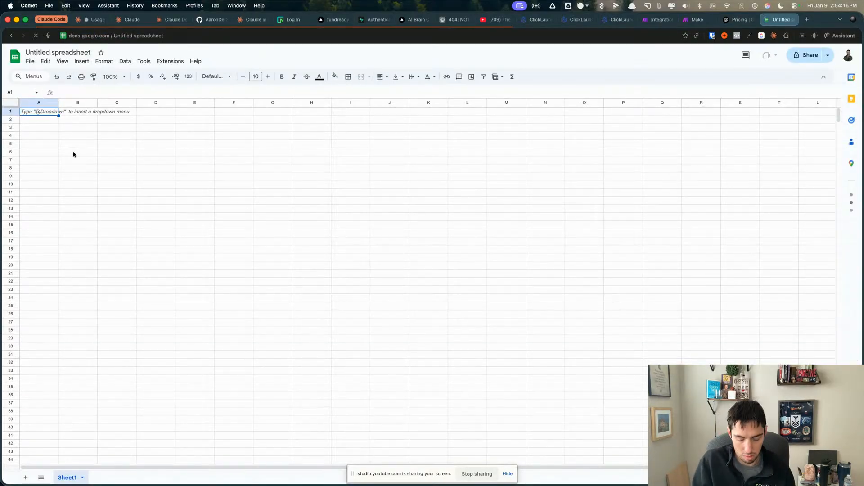
Enlarge the page to 200% and rename the spreadsheet as "Slack Message from Ideas"
key(super+equal)
key(super+equal)
key(super+equal)
key(super+equal)
key(super+equal)
click(90, 62)
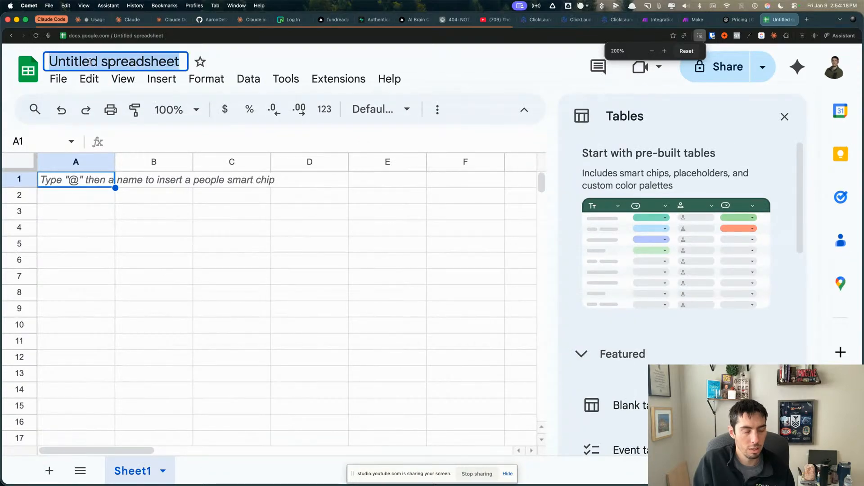
text(slack)
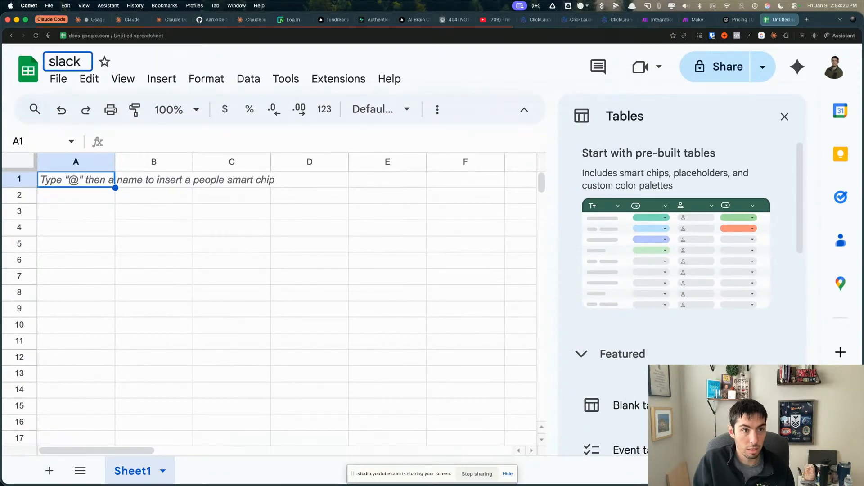
text( Boi)
key(BackSpace)
key(BackSpace)
key(BackSpace)
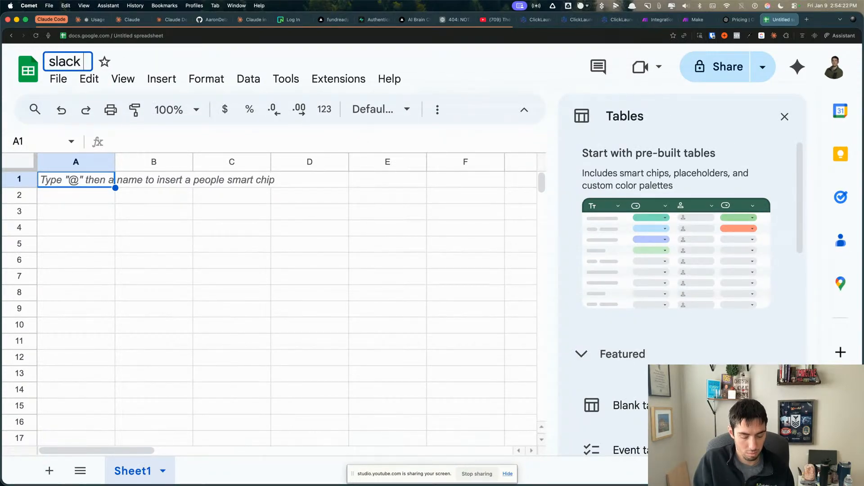
text(Voice)
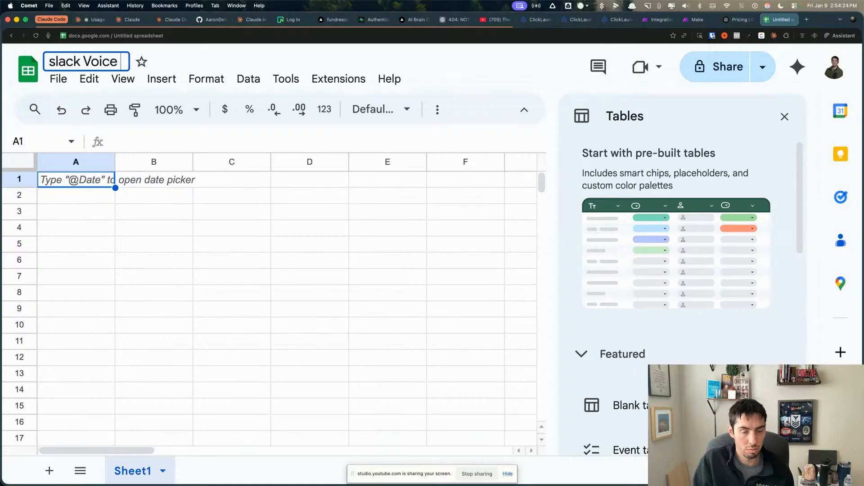
key(BackSpace)
key(BackSpace)
key(BackSpace)
key(BackSpace)
key(BackSpace)
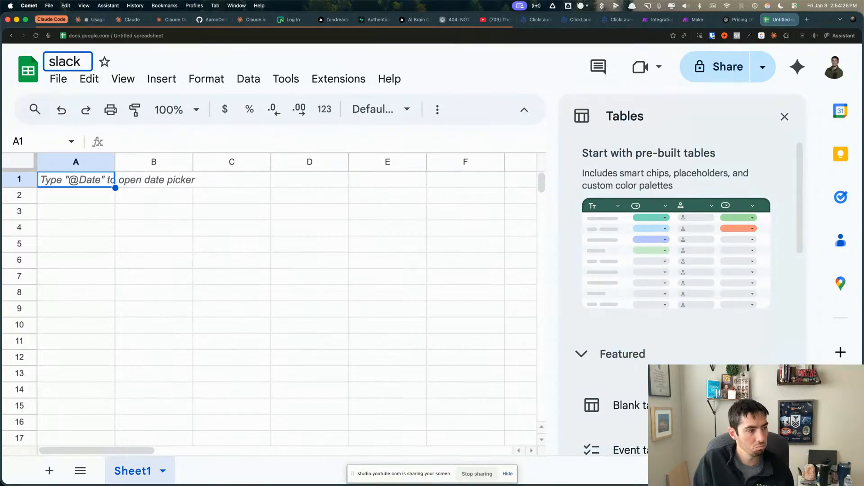
text(I)
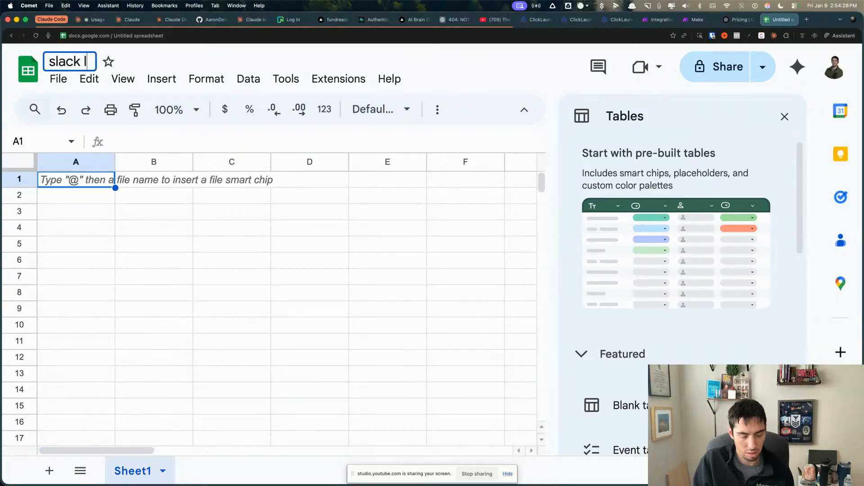
key(BackSpace)
text(Me)
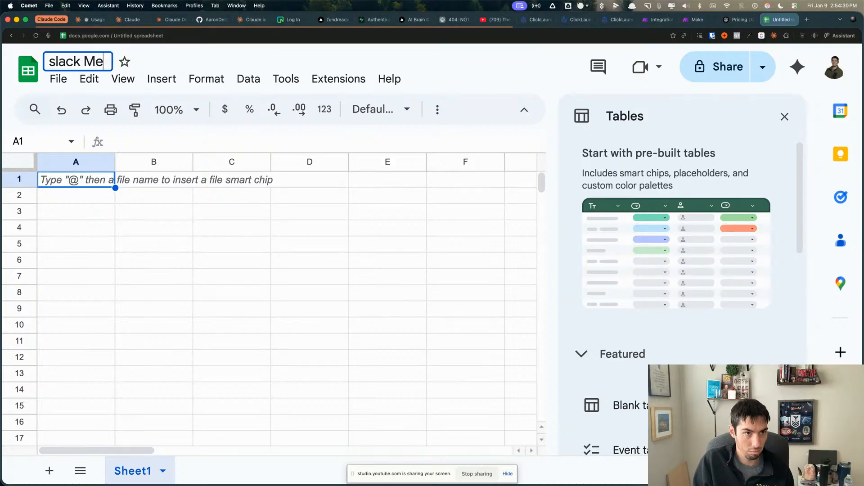
text(ssage)
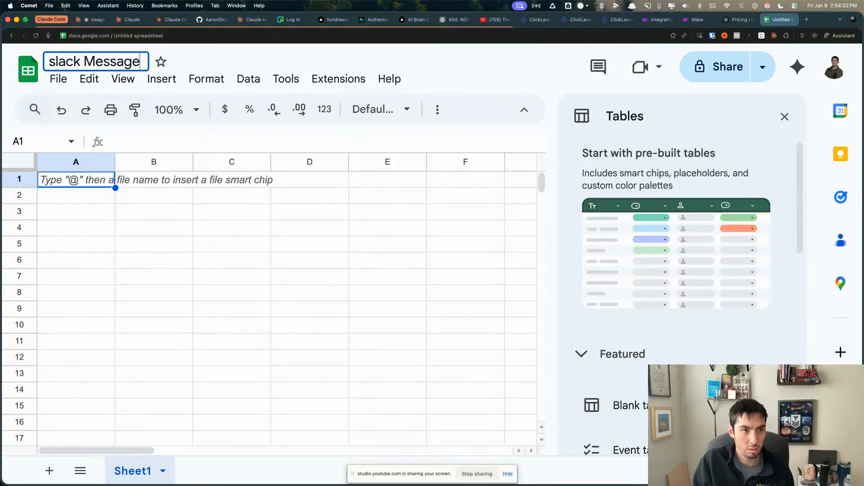
text( from Ideas)
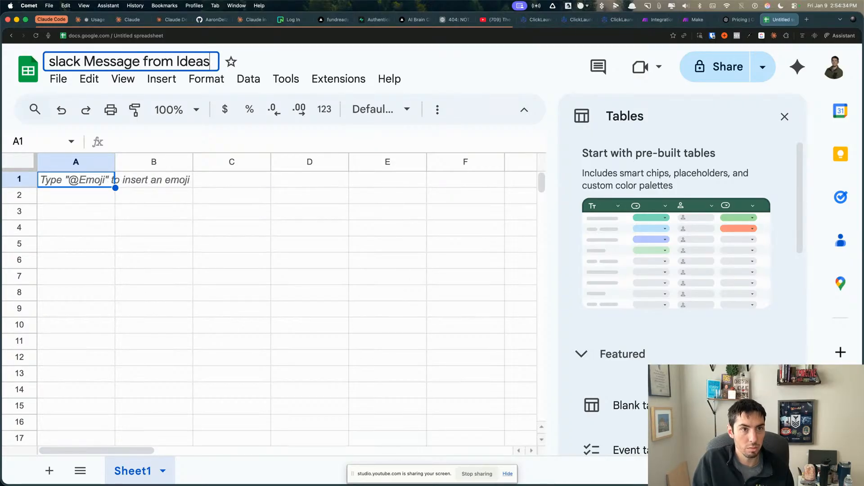
key(super+Left)
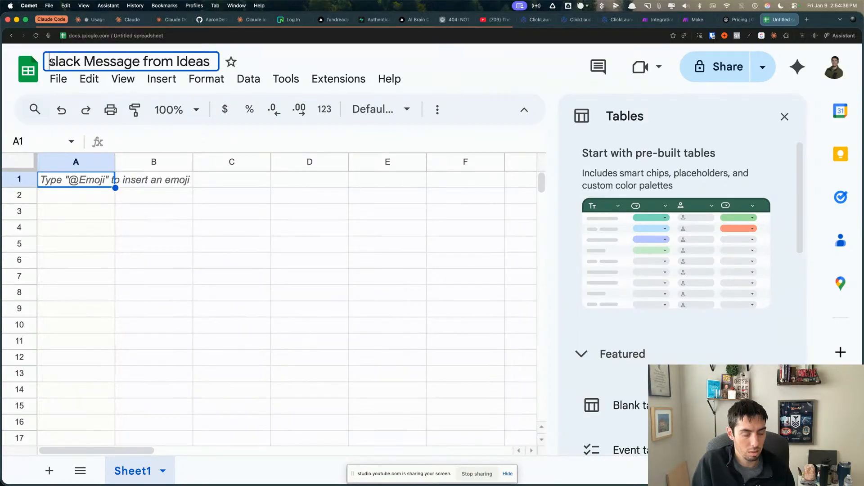
key(Delete)
text(S)
click(73, 260)
Enter the column headers Timestamp, Topic and Summary in cells A1 to C1
click(71, 180)
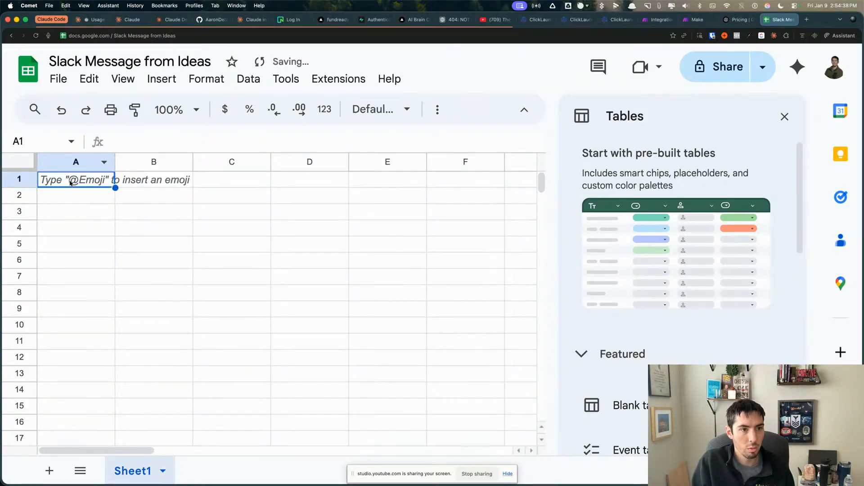
text(Timestan)
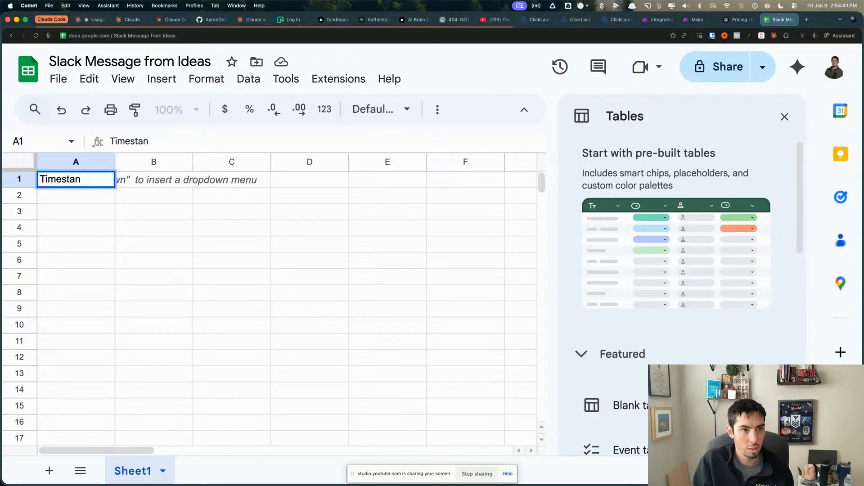
key(BackSpace)
text(mp)
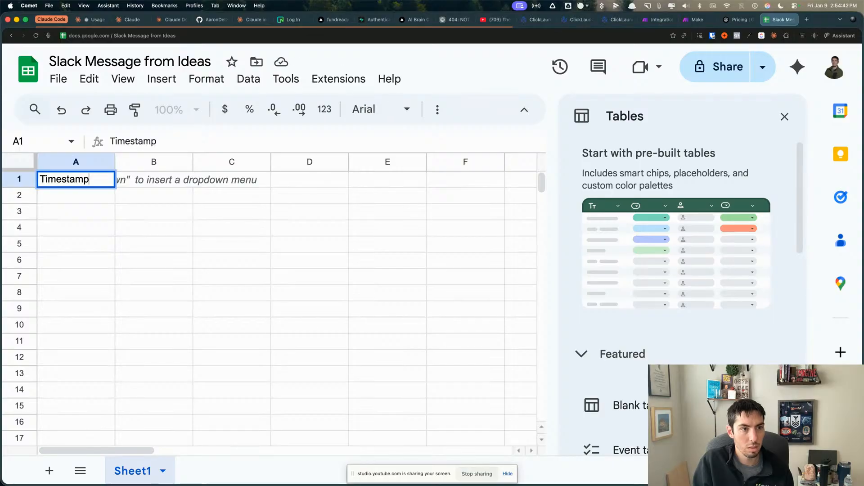
key(Tab)
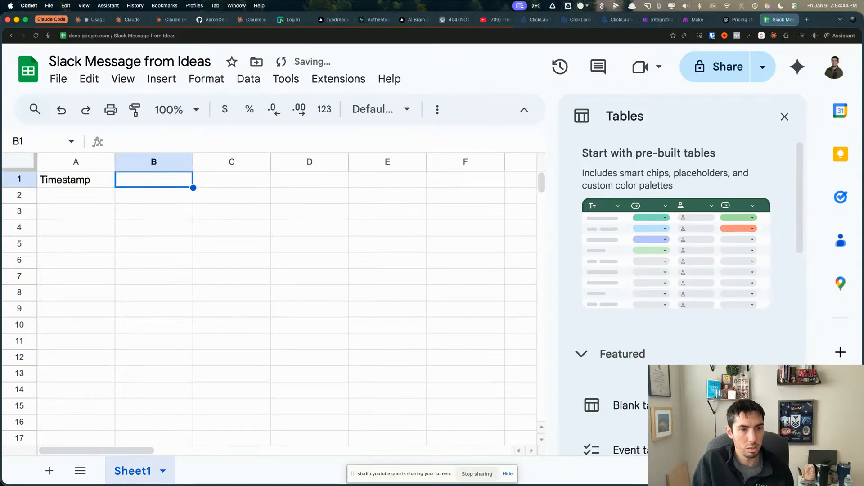
text(Topi)
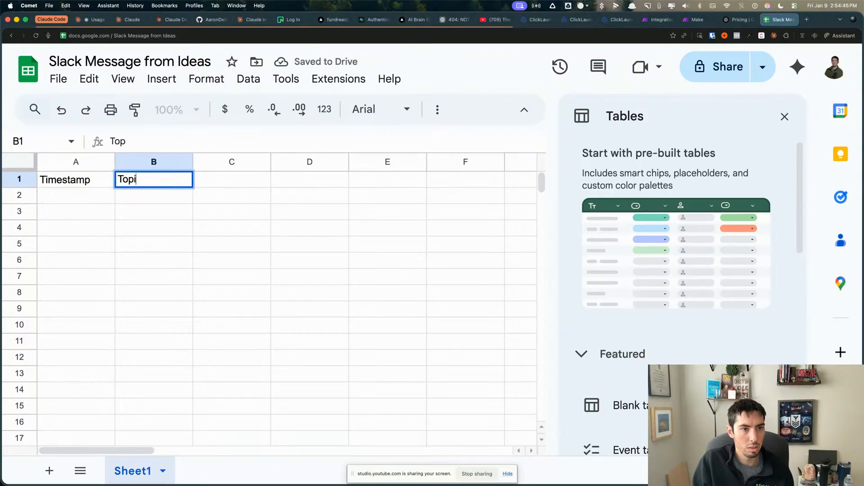
text(c)
key(Tab)
text(S)
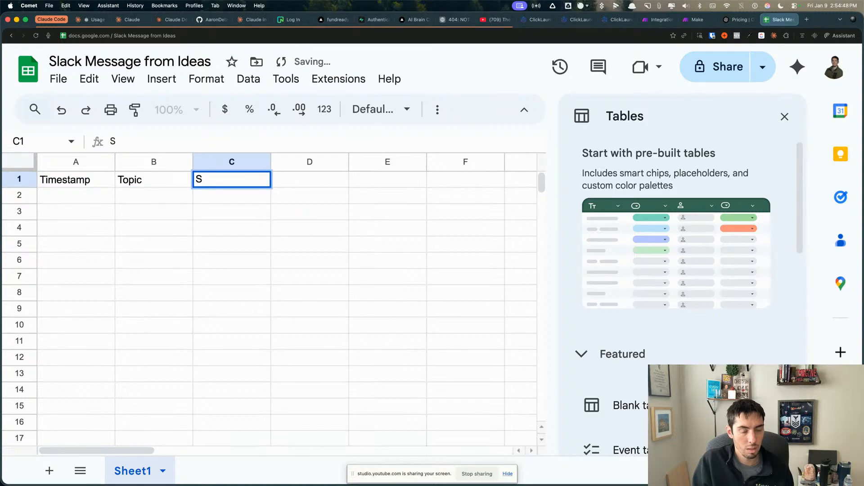
text(ummary)
key(Tab)
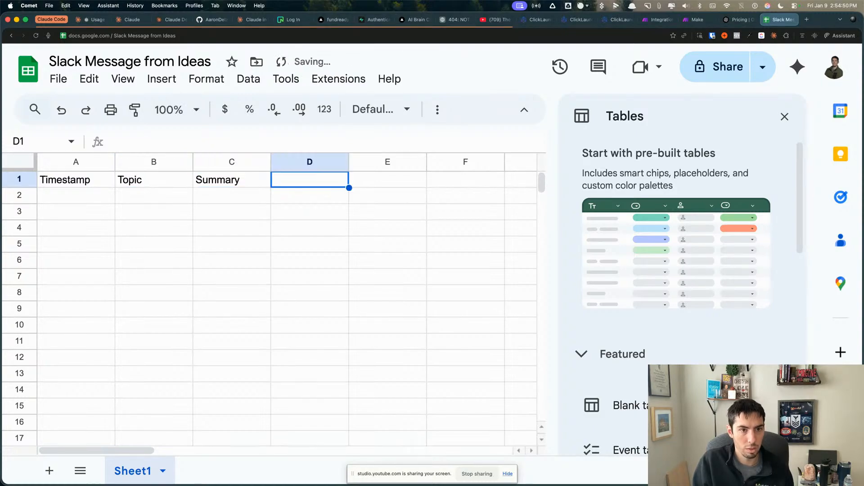
Enter "Raw Message" as the header in cell D1
text(Transcr)
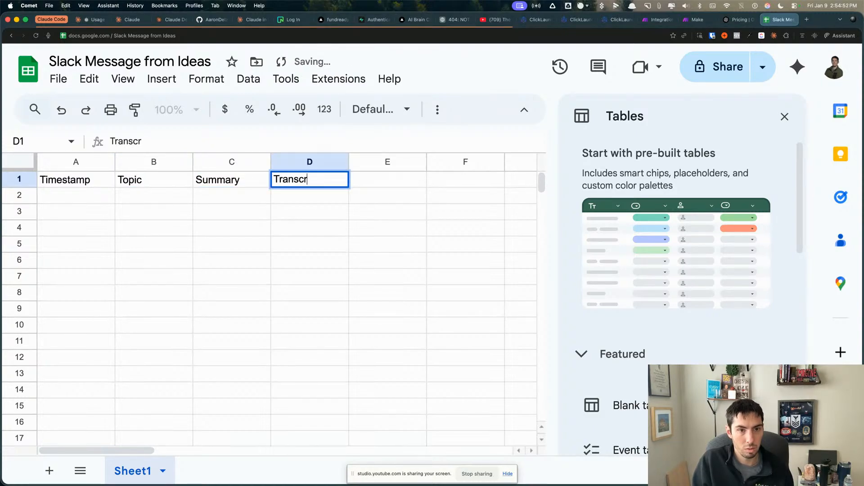
key(BackSpace)
key(BackSpace)
key(BackSpace)
key(BackSpace)
key(BackSpace)
key(BackSpace)
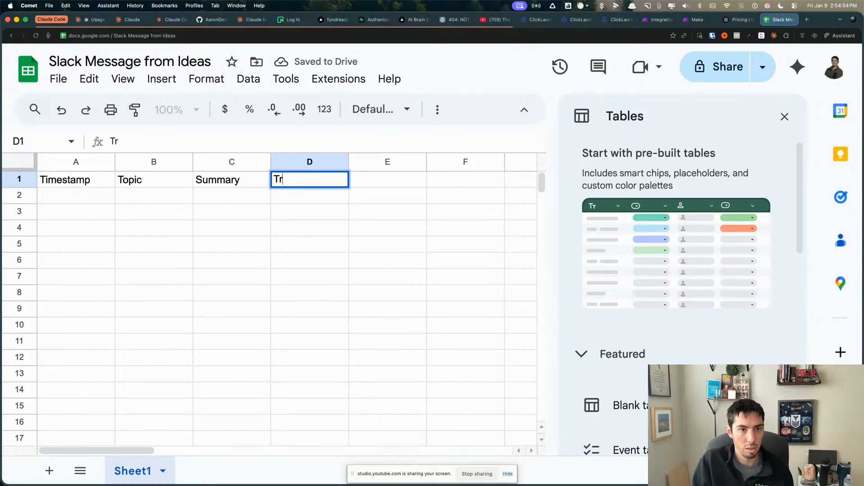
text(Re)
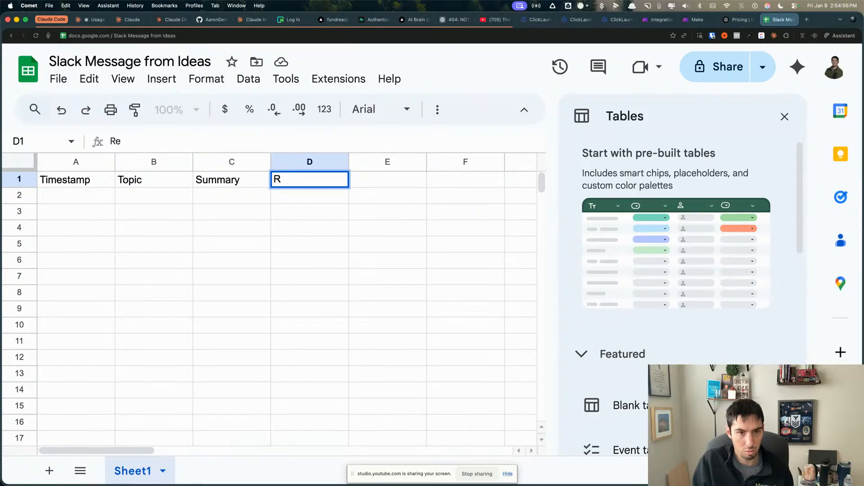
text(aw Mes)
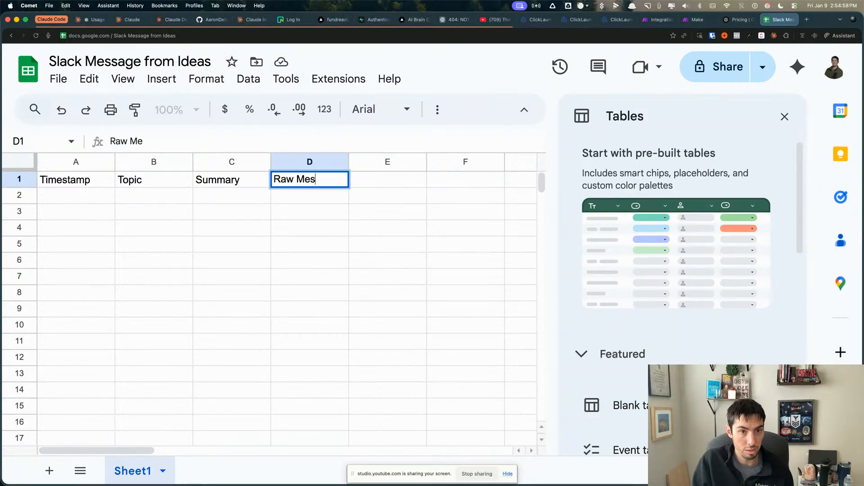
text(sage)
click(151, 244)
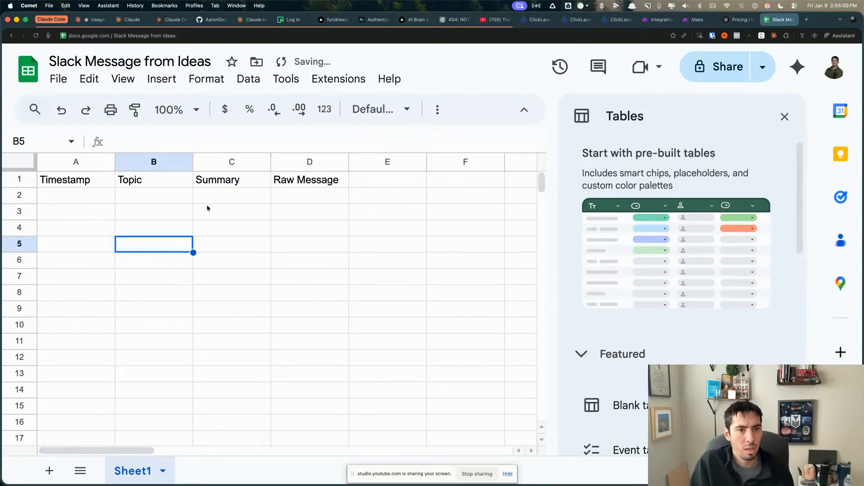
Make the header row bold and freeze 1 row of the sheet
click(18, 180)
key(super+b)
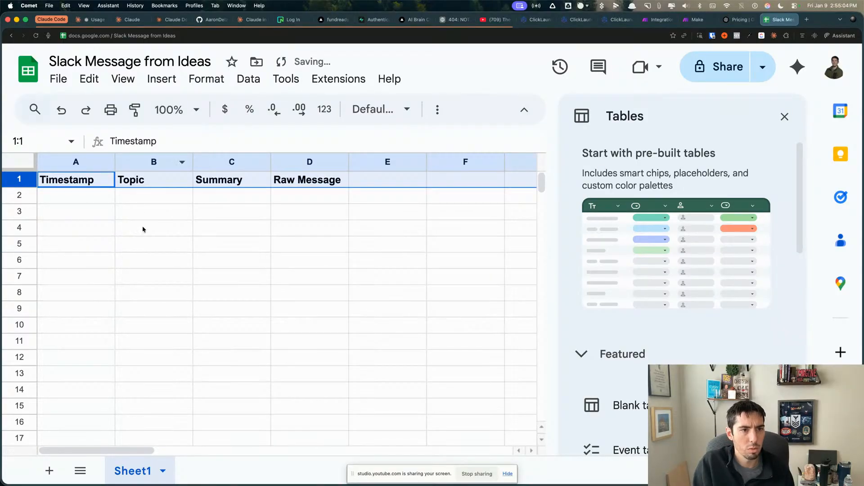
click(123, 79)
mouse_move(315, 130)
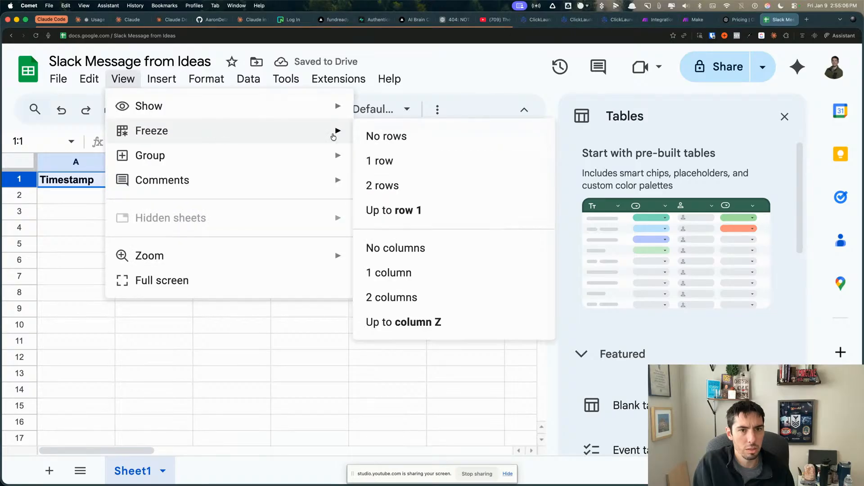
click(381, 160)
click(119, 260)
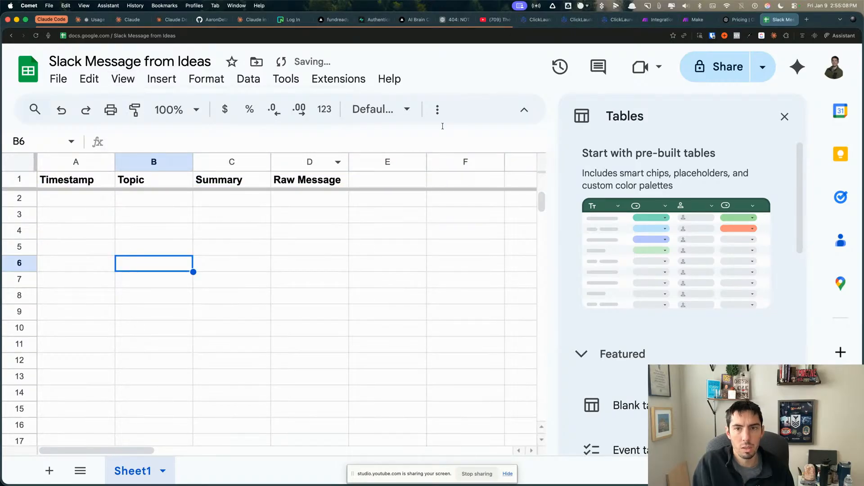
Return to the Make scenario and select the "Slack Message from Ideas" spreadsheet and Sheet1 in the Google Sheets module
click(658, 19)
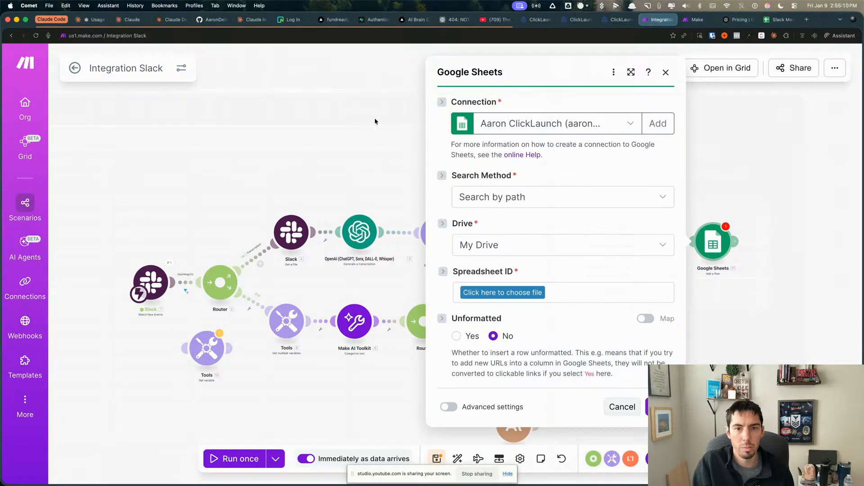
click(502, 293)
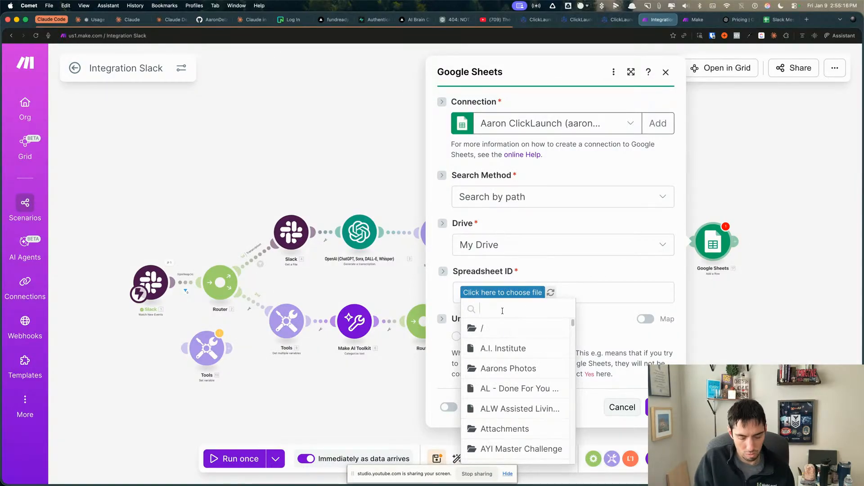
text(slack)
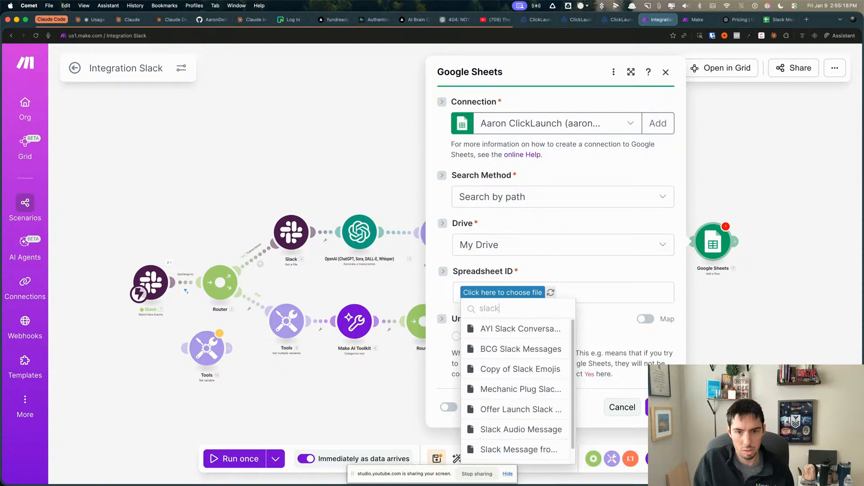
scroll(508, 410, down, 1)
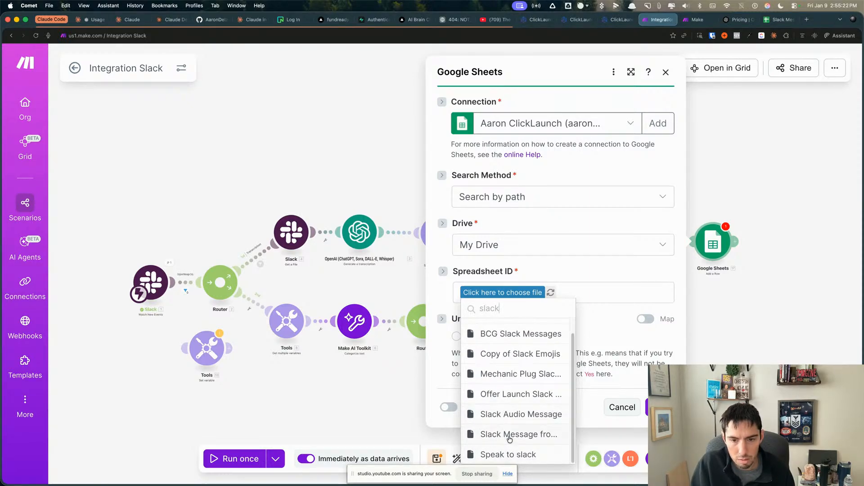
click(509, 434)
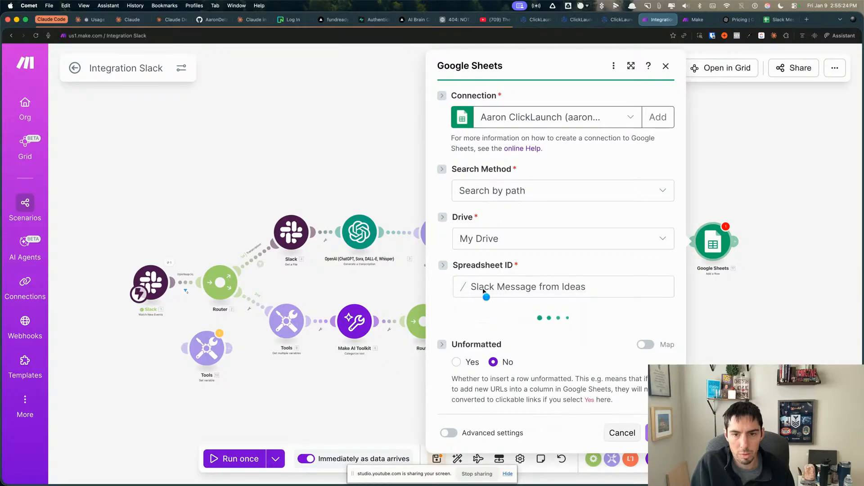
click(481, 339)
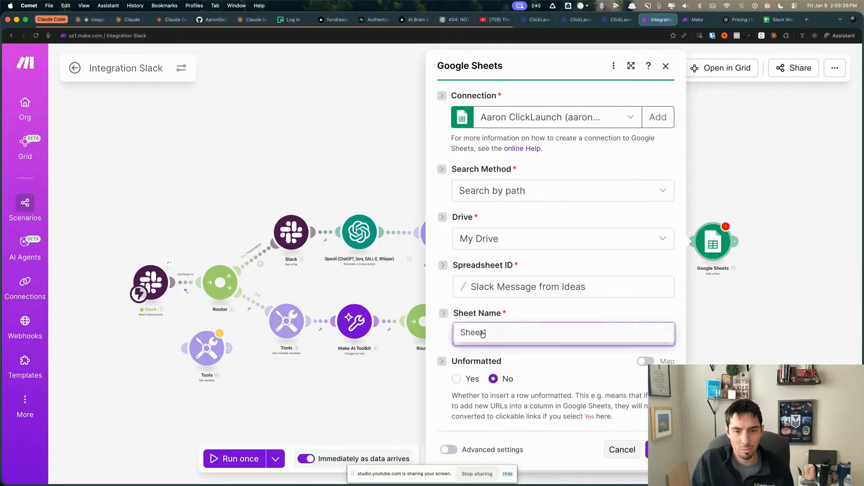
Map the Timestamp column to the Timestamp from the Slack Watch New Events module
scroll(490, 341, down, 2)
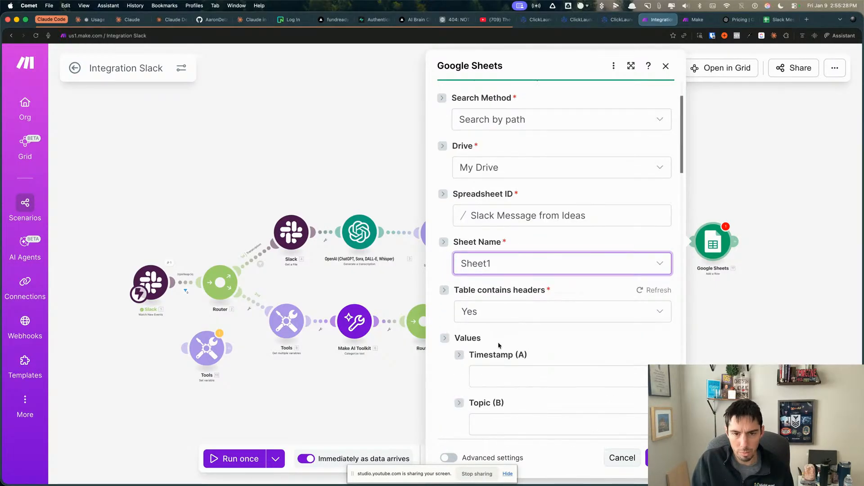
scroll(497, 342, down, 3)
click(493, 272)
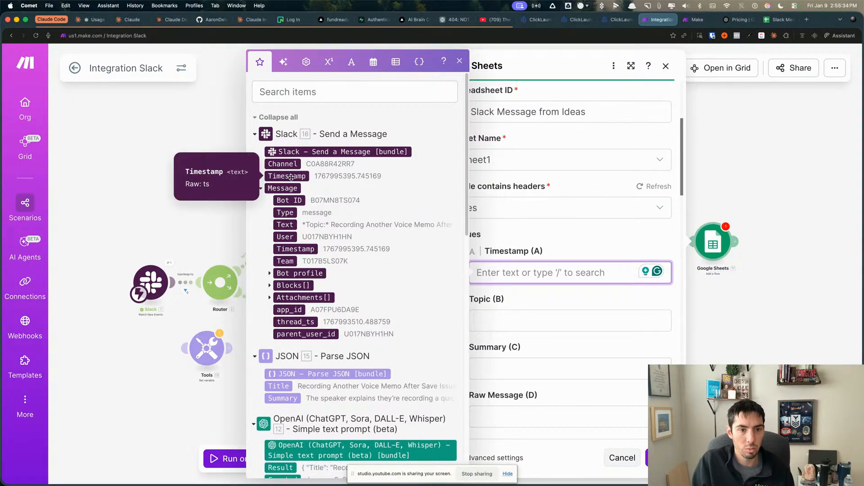
scroll(315, 270, down, 10)
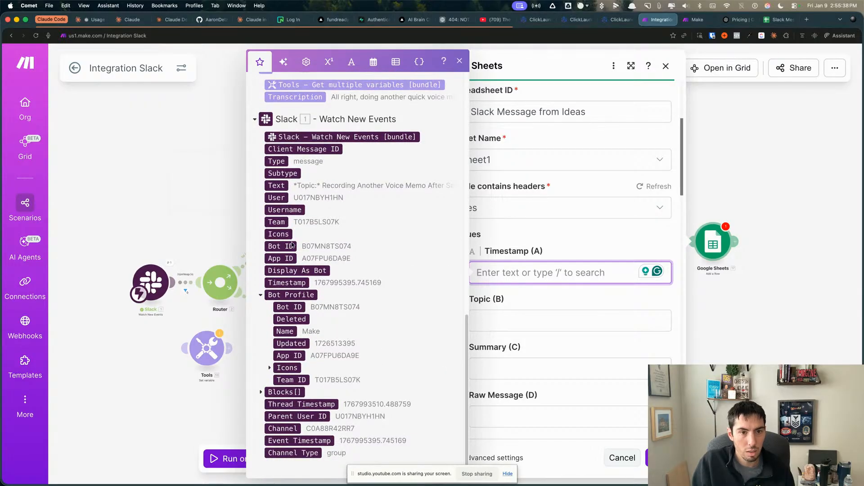
click(286, 282)
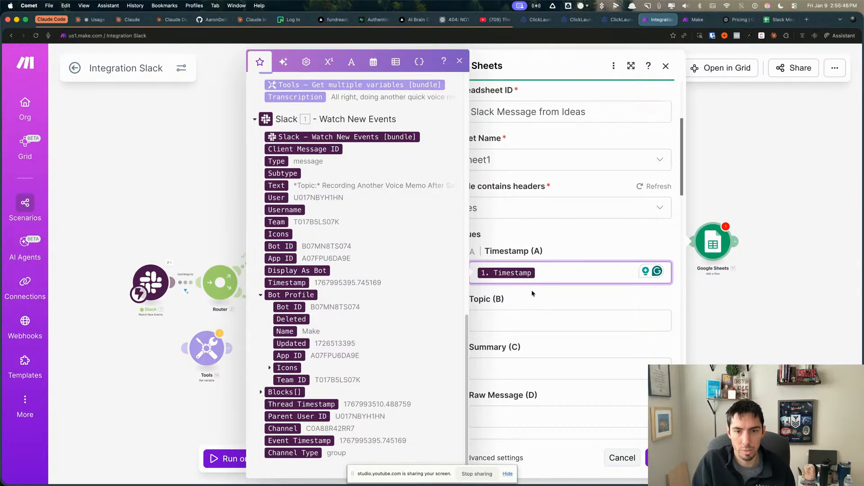
Map the Topic column to the Parse JSON Title and the Summary column to the Parse JSON Summary
click(536, 319)
scroll(293, 309, down, 5)
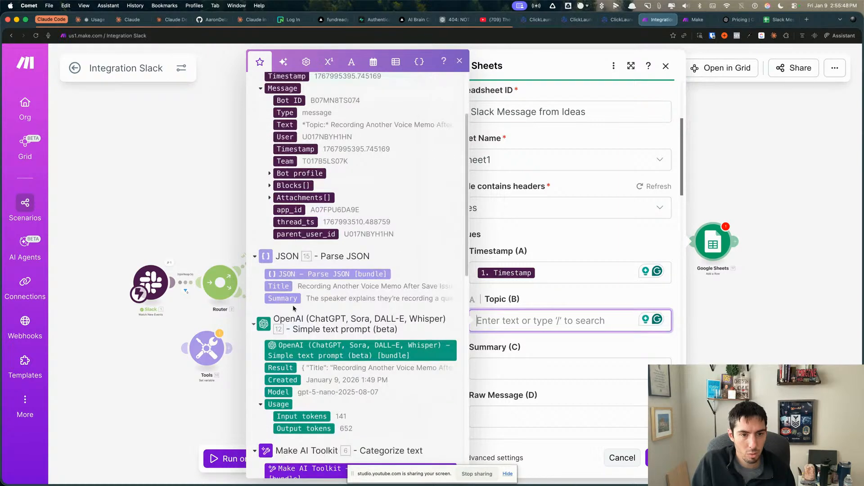
click(283, 287)
click(541, 361)
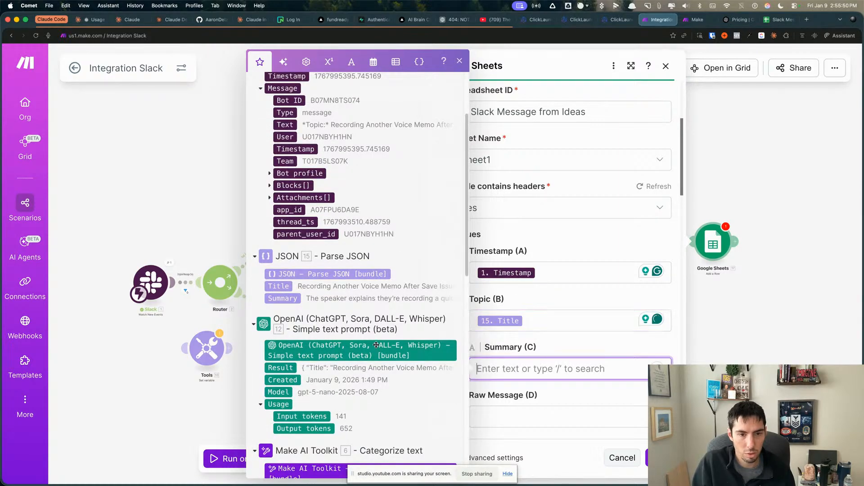
click(283, 298)
Begin the Raw Message value with an ifempty function using the Get multiple variables Transcription as its first argument
scroll(506, 284, down, 3)
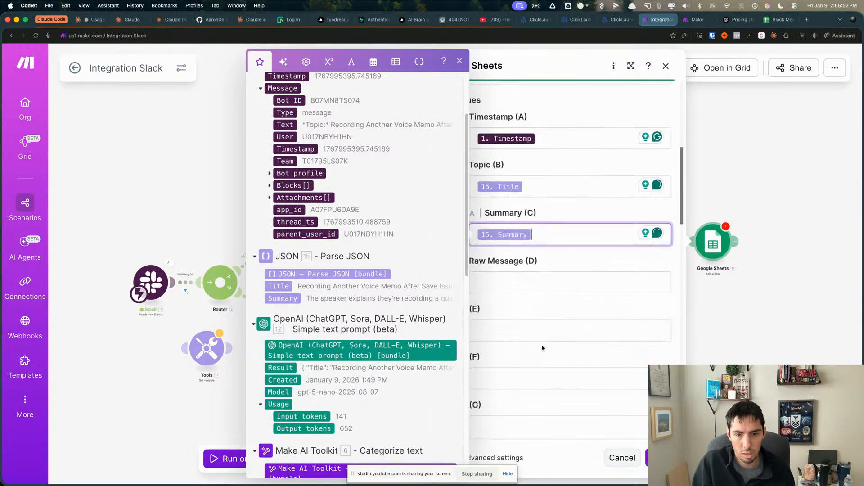
click(505, 284)
scroll(303, 373, down, 5)
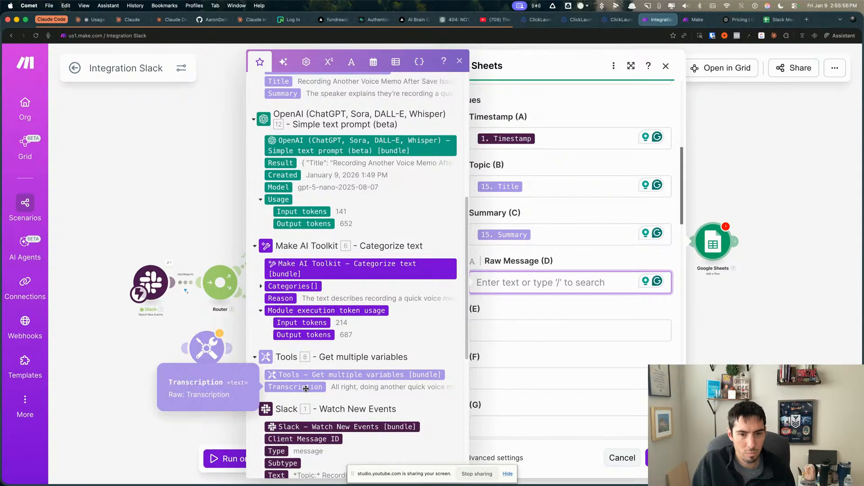
text(ife)
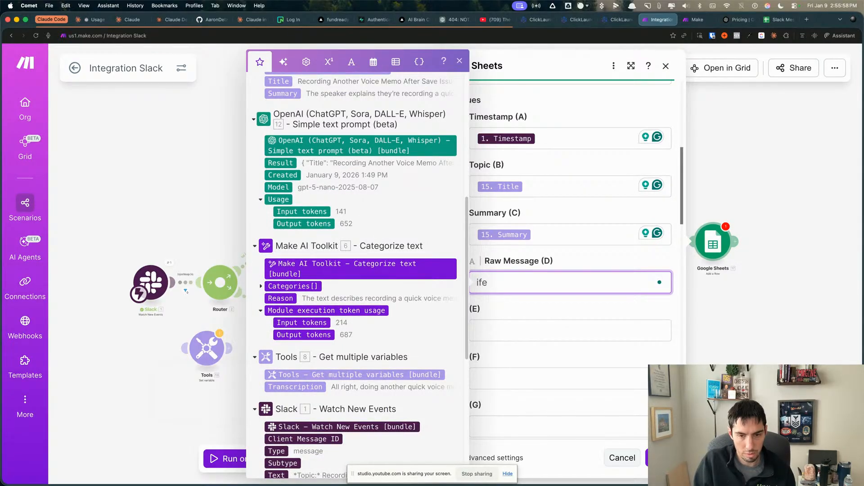
key(BackSpace)
text(empty)
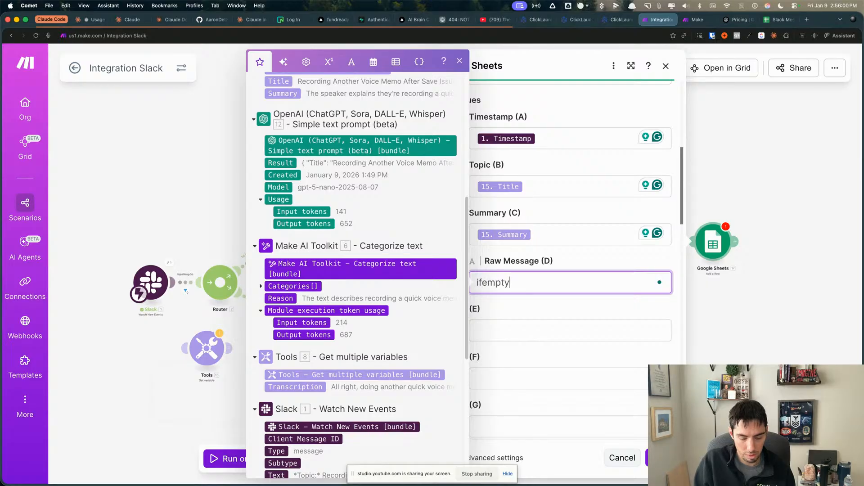
text(()
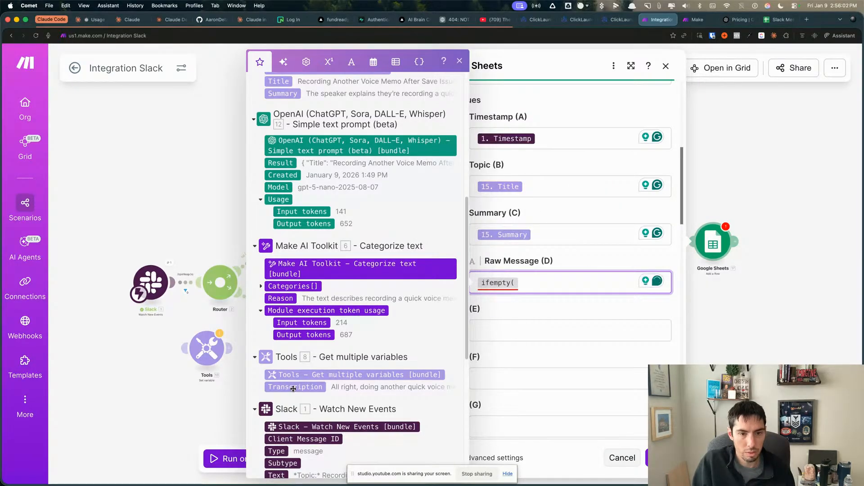
click(293, 389)
text(;)
Complete the Raw Message ifempty function with the Slack Watch New Events Text as the fallback and save the Google Sheets module
scroll(337, 375, down, 6)
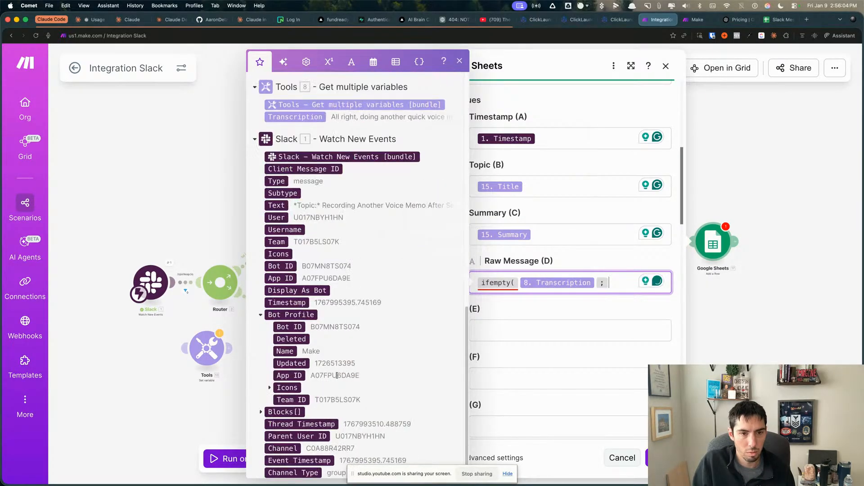
scroll(337, 375, down, 1)
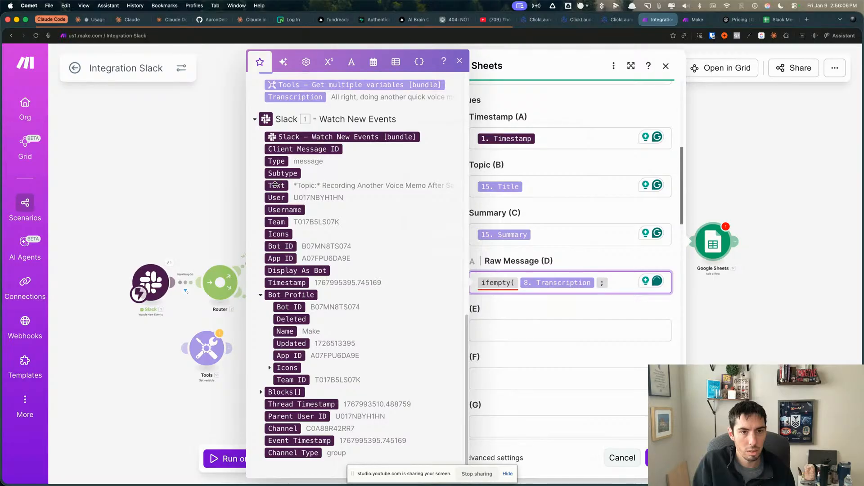
click(275, 185)
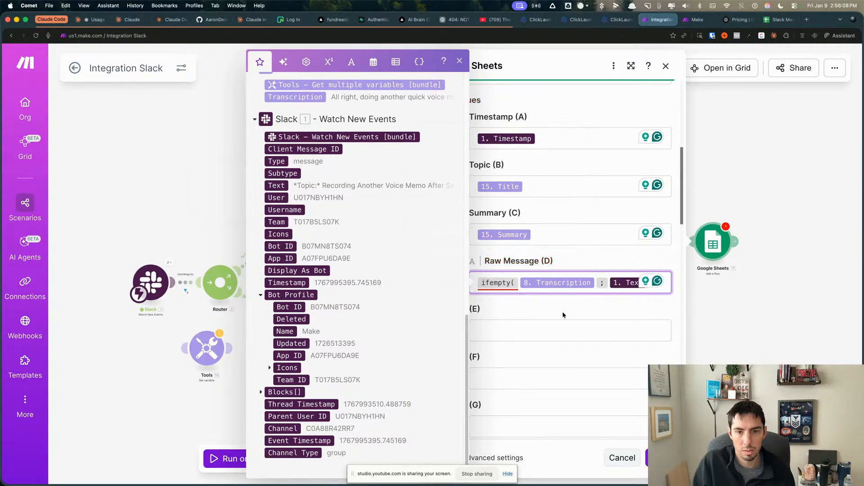
text())
click(618, 308)
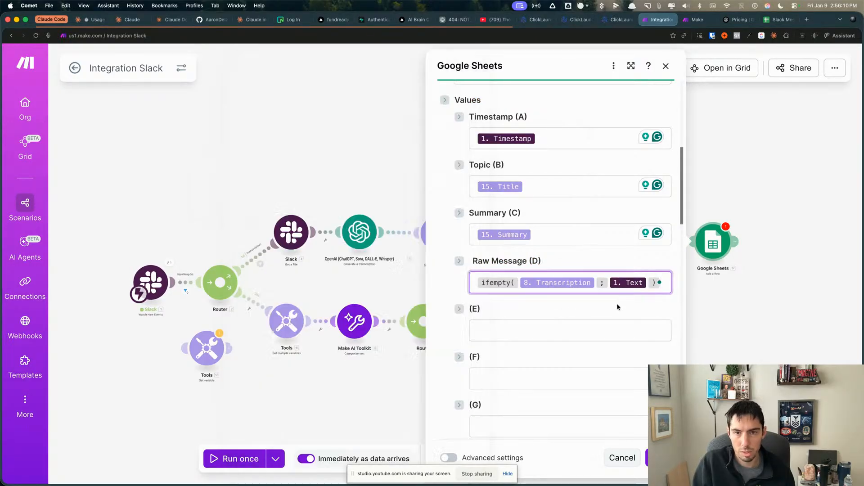
scroll(563, 236, up, 3)
click(659, 458)
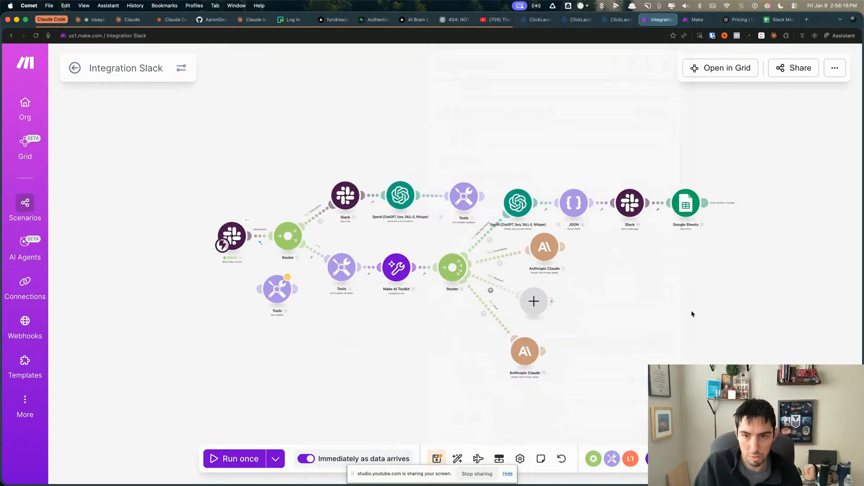
click(550, 255)
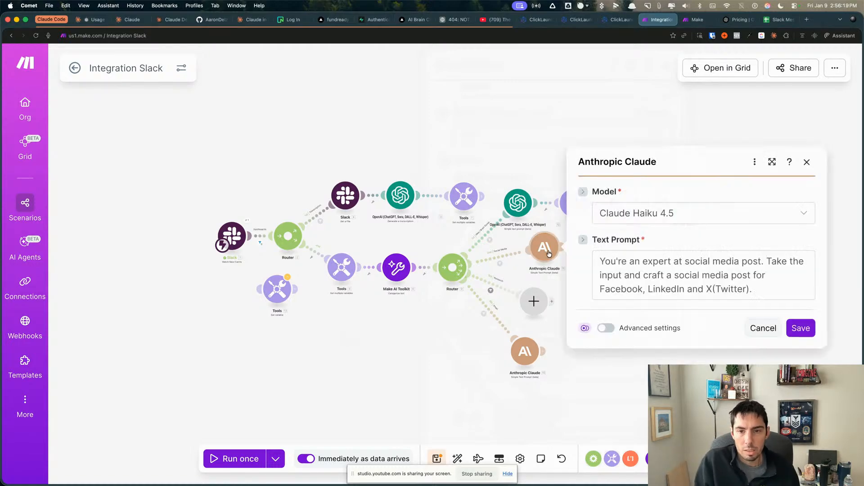
click(756, 330)
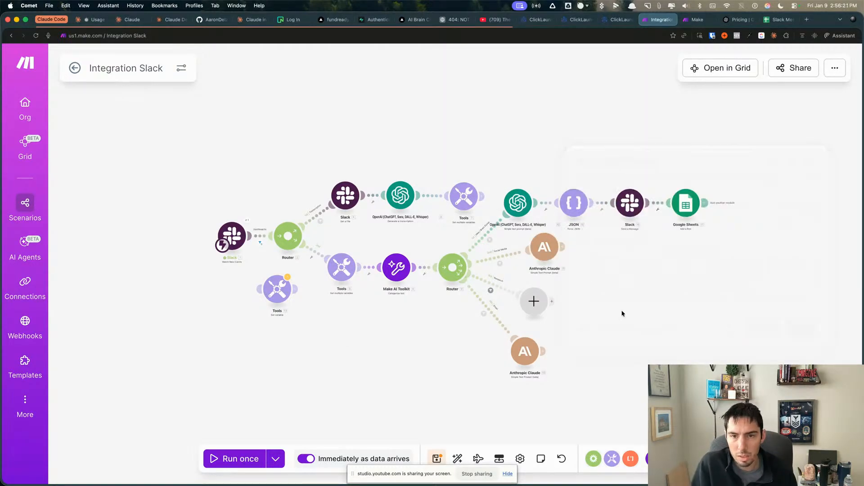
click(538, 255)
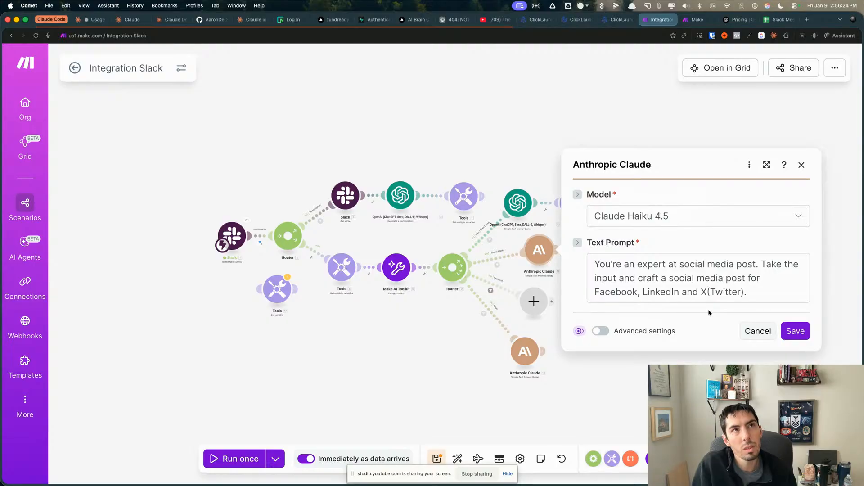
click(758, 331)
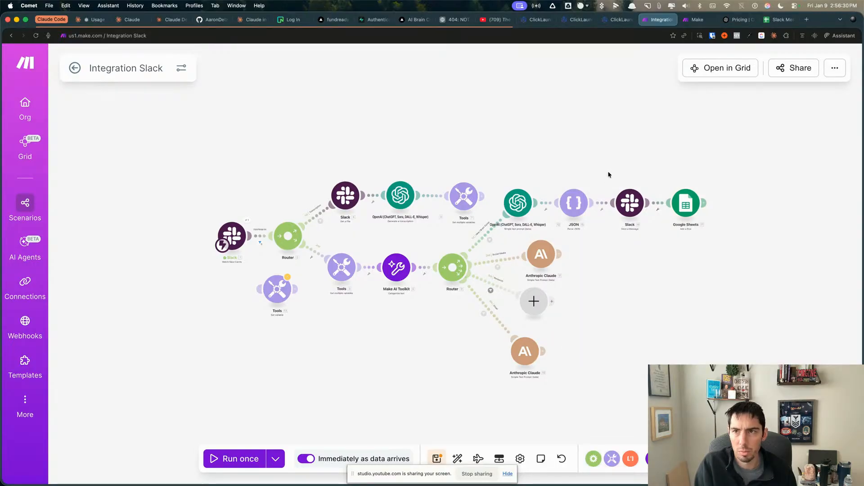
Duplicate the idea branch's Slack and Google Sheets modules and connect the copies after the social media branch's Anthropic Claude module
drag(609, 171, 748, 251)
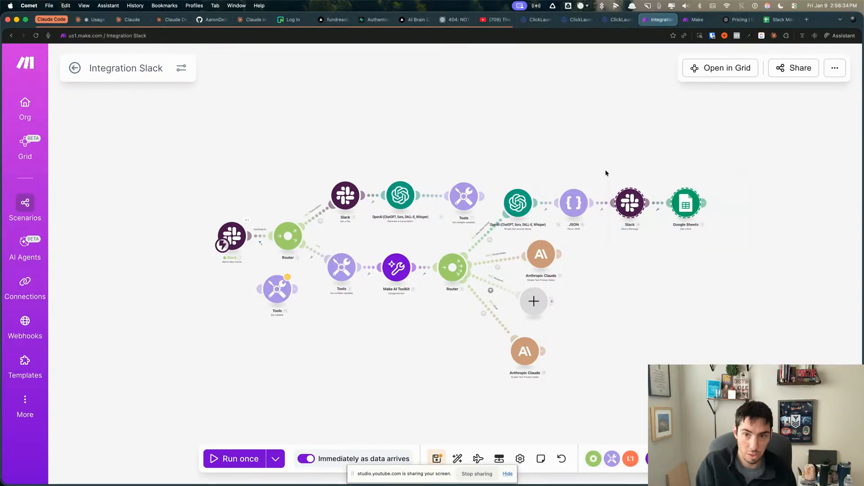
drag(606, 171, 720, 252)
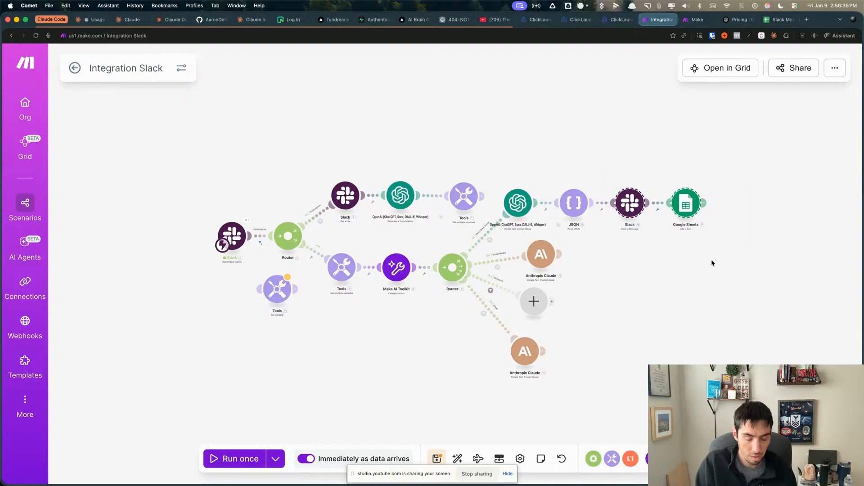
key(super+v)
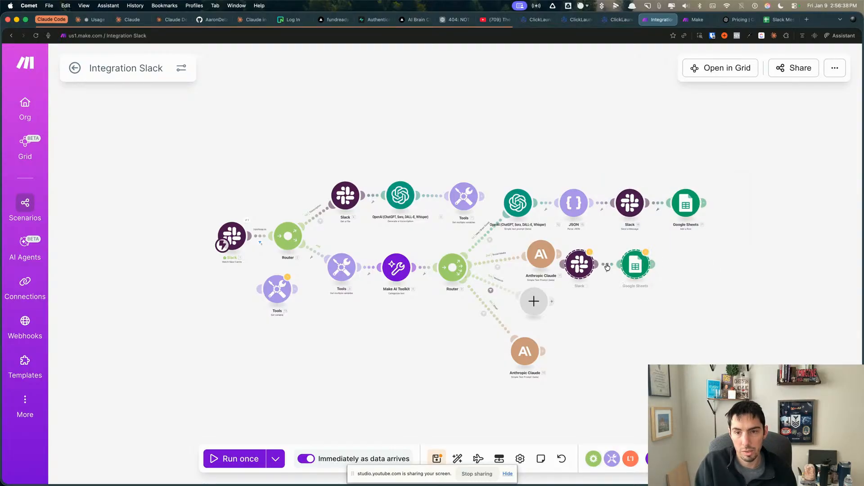
drag(620, 258, 608, 258)
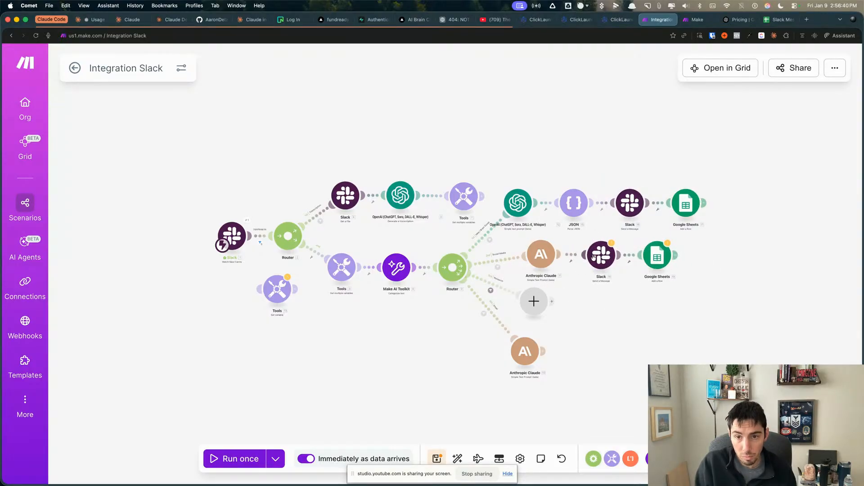
Add an "Example Output:" heading below the instructions in the social media branch's Anthropic Claude text prompt
click(608, 259)
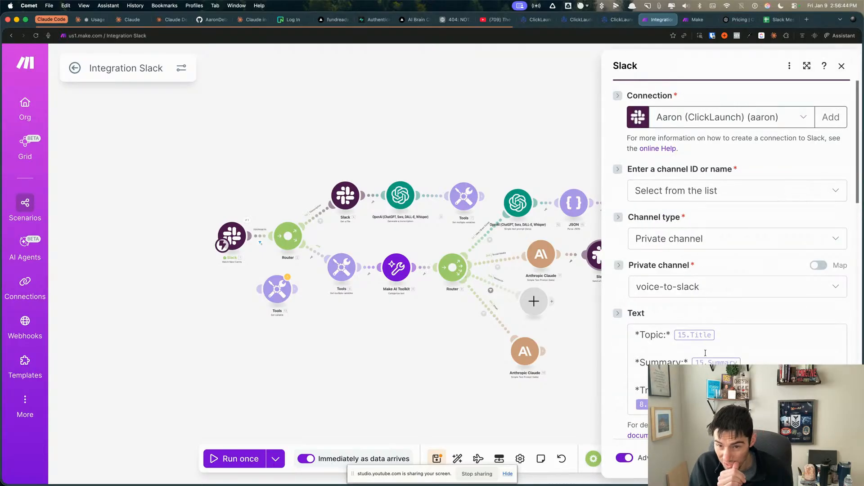
click(579, 318)
click(539, 260)
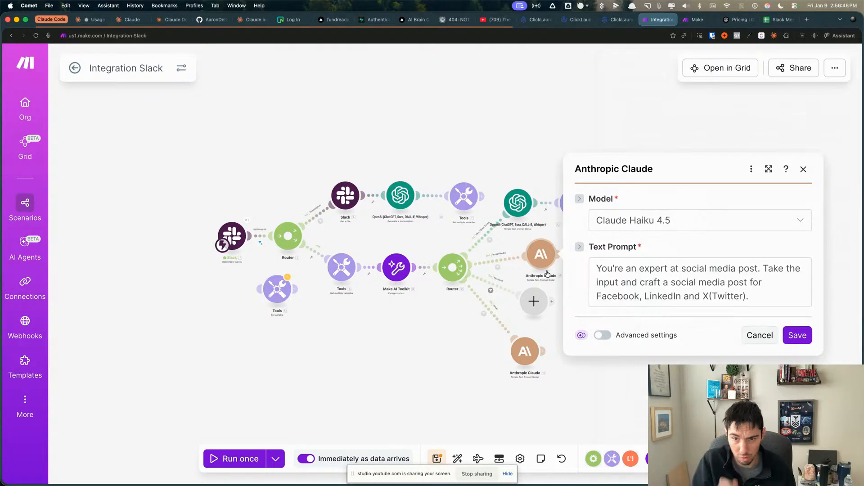
click(760, 298)
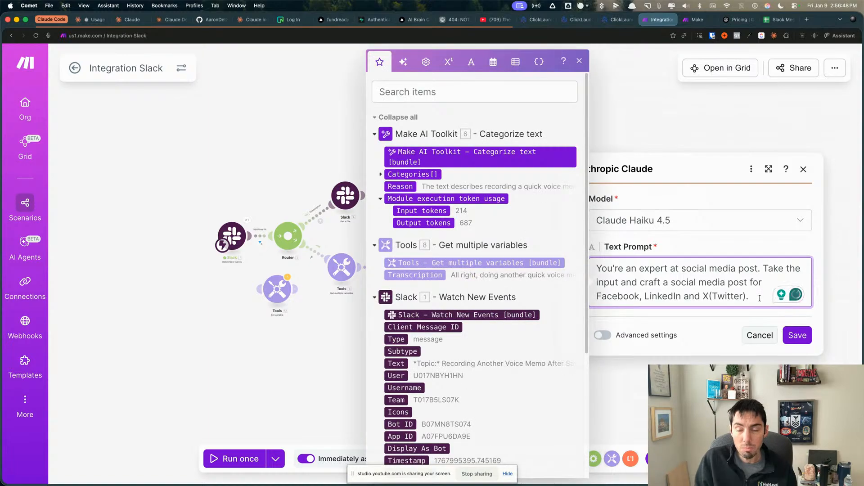
key(Return)
key(Return)
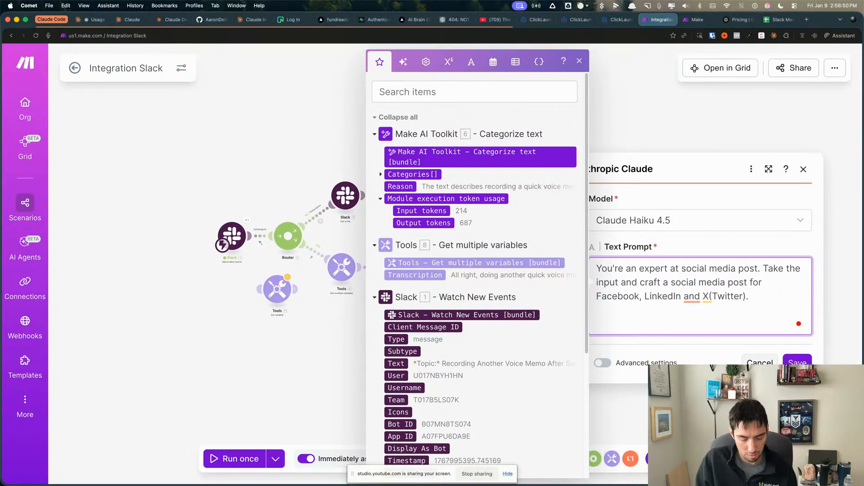
text(Example Out)
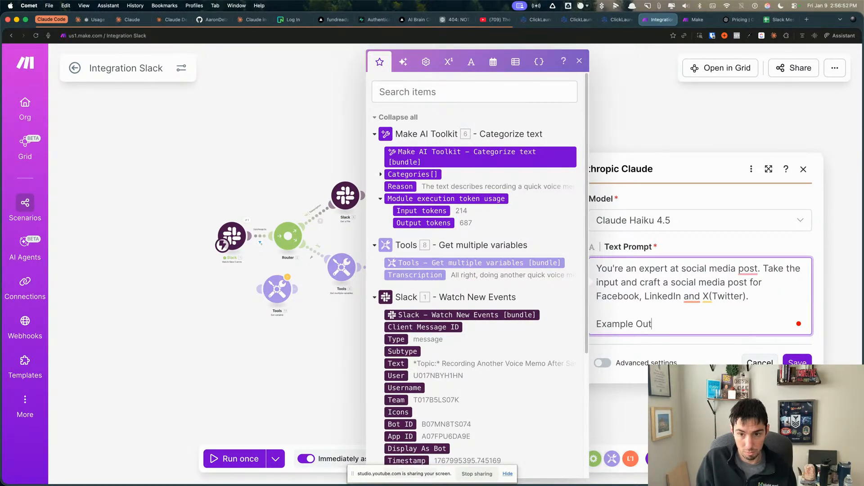
text(put:)
key(Return)
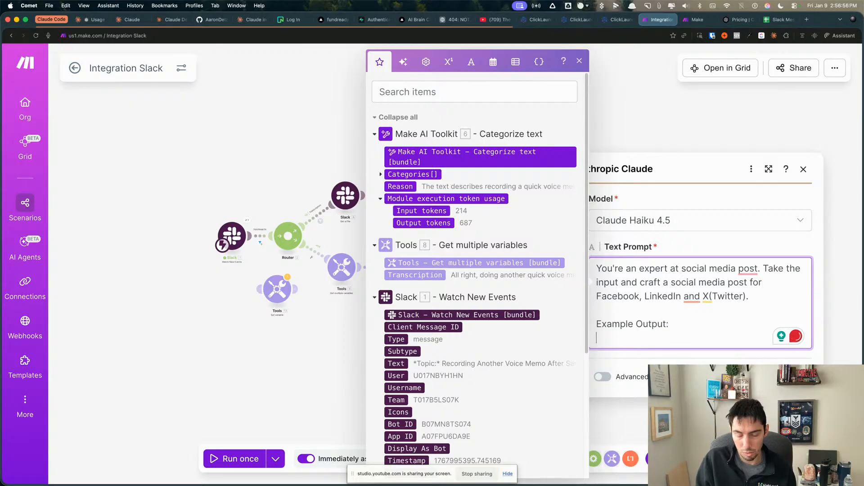
Add the line "Facebook: [Post]" under the Example Output heading, followed by a blank line
text(Facebook)
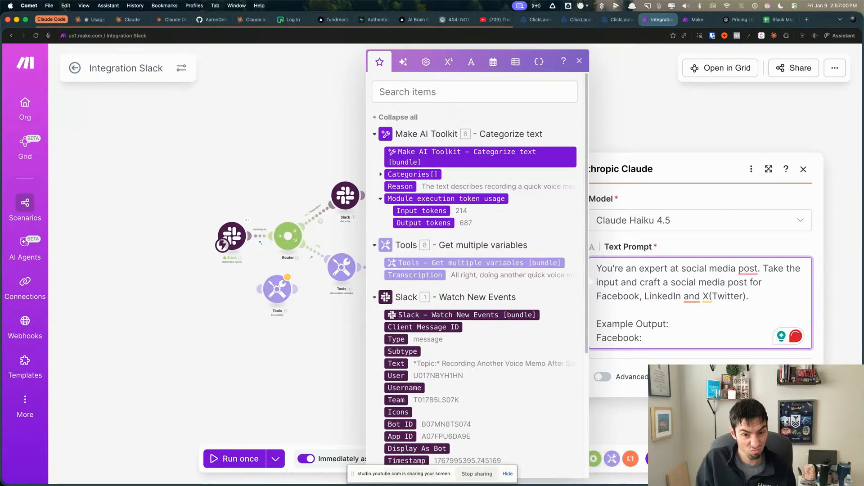
text(: [Post)
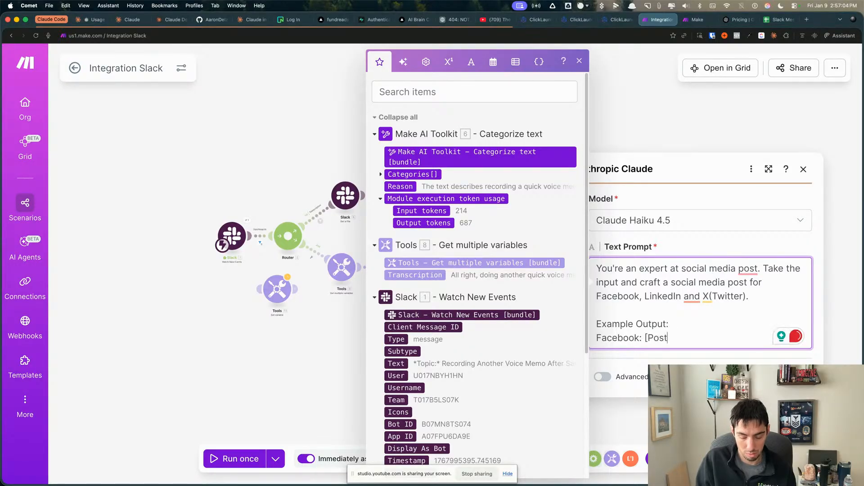
text(])
key(Return)
key(Return)
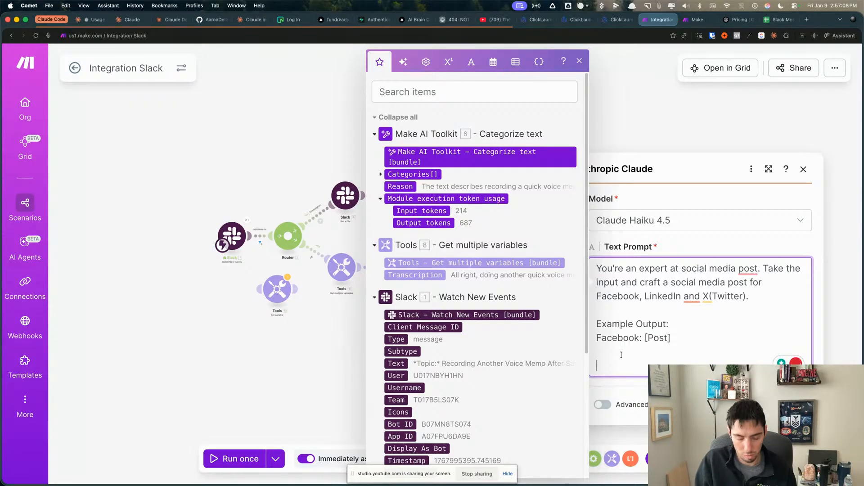
Add the line "LinkedIn: [LinkedIn]" below the Facebook entry in the Claude text prompt, followed by a blank line
text(Linke)
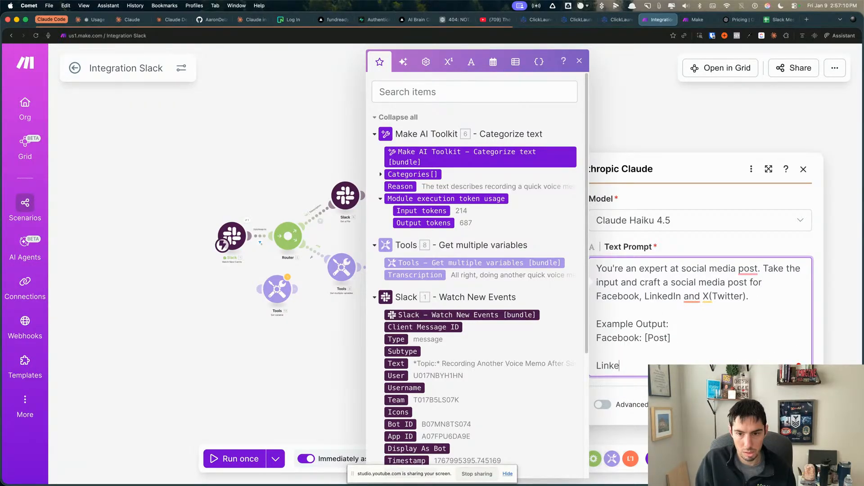
text(dIn)
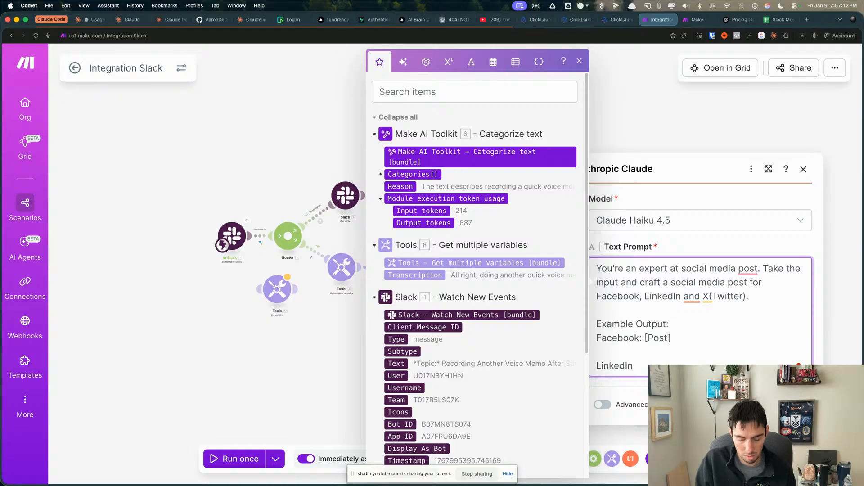
text(: [)
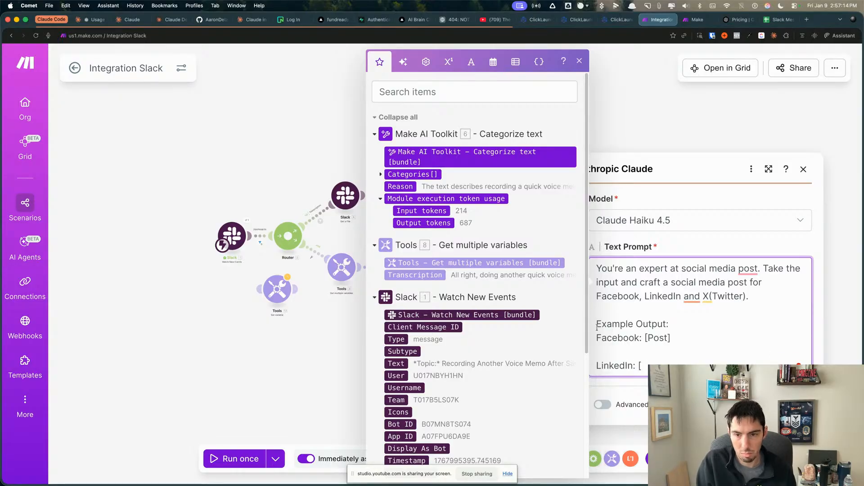
double_click(632, 364)
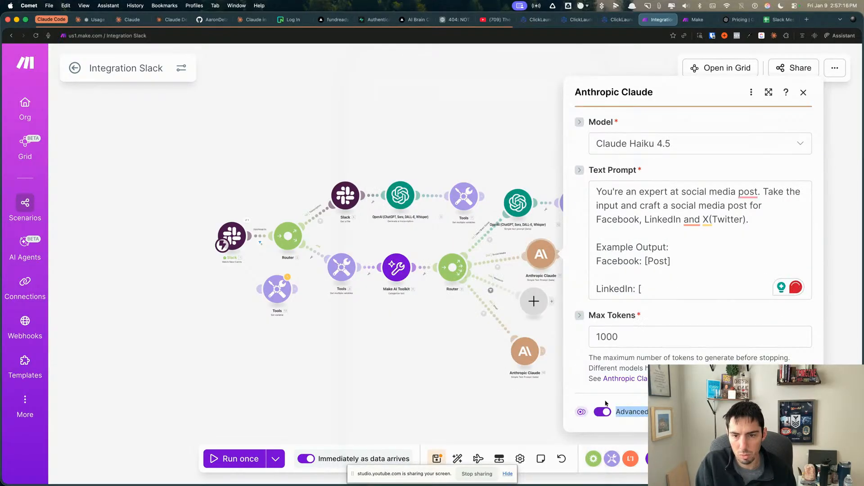
click(604, 411)
click(606, 334)
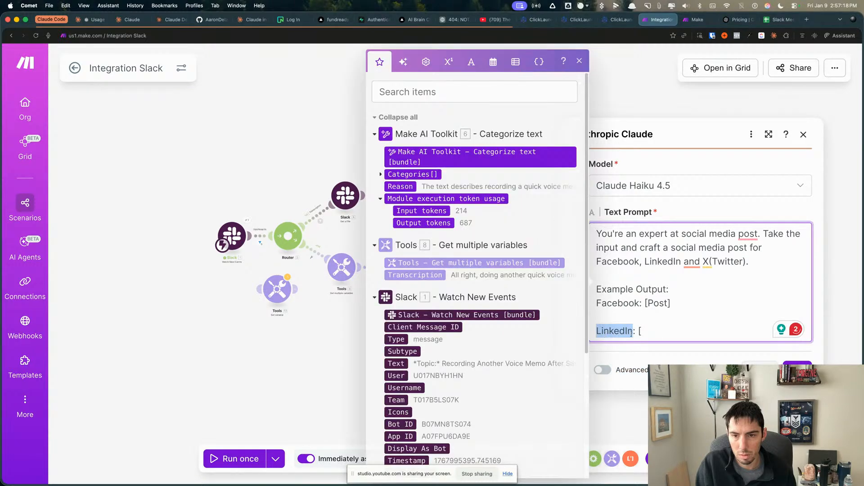
text(LinkedIn])
key(Return)
key(Return)
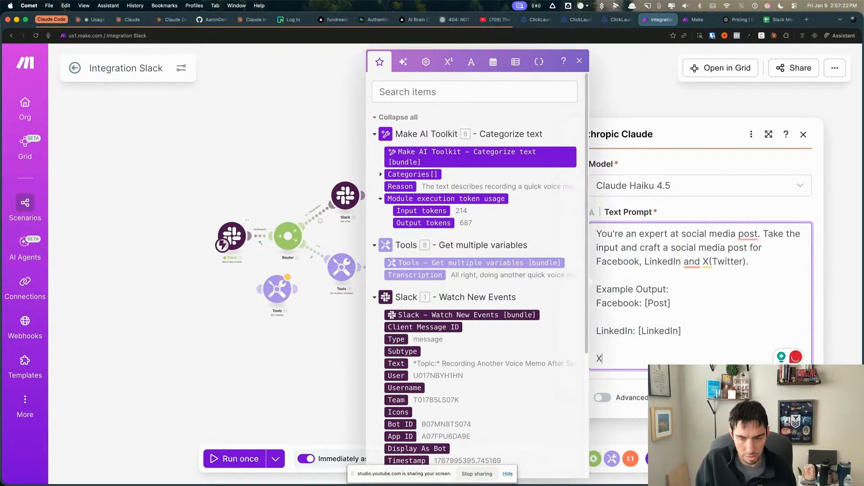
Add the line "X: [X(Twitter)]" as the last entry of the example output in the prompt
text(X: )
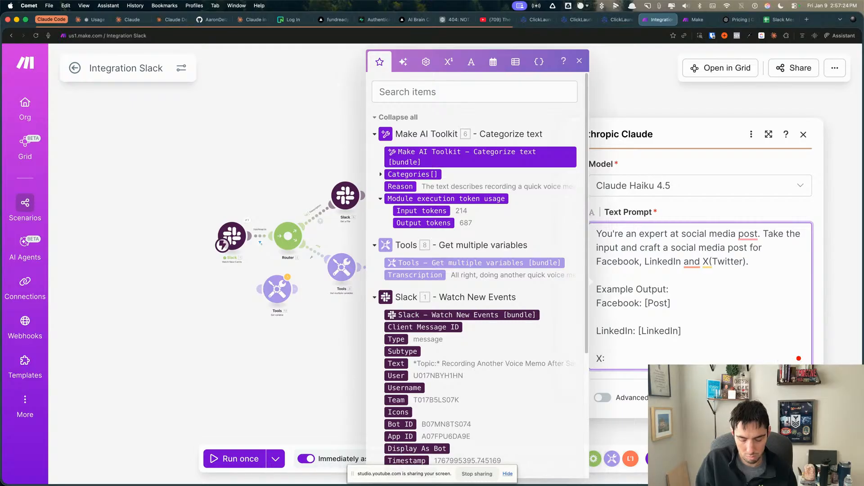
text([)
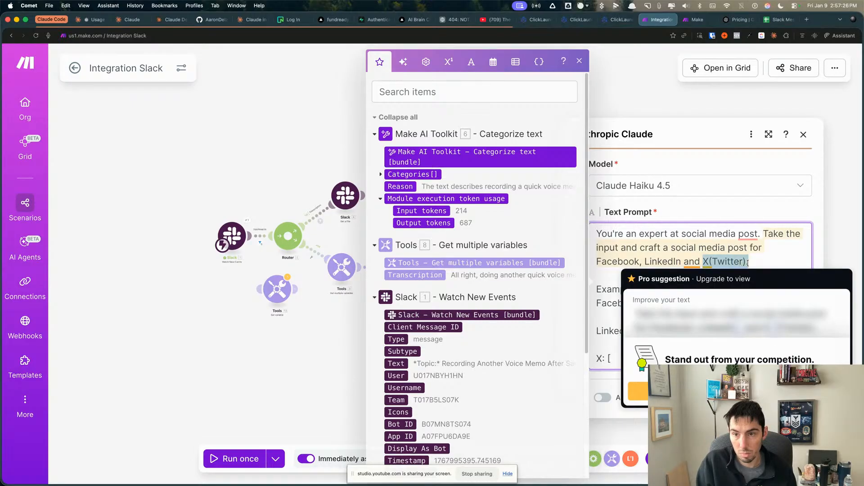
scroll(630, 333, down, 1)
text(X(Twitter))
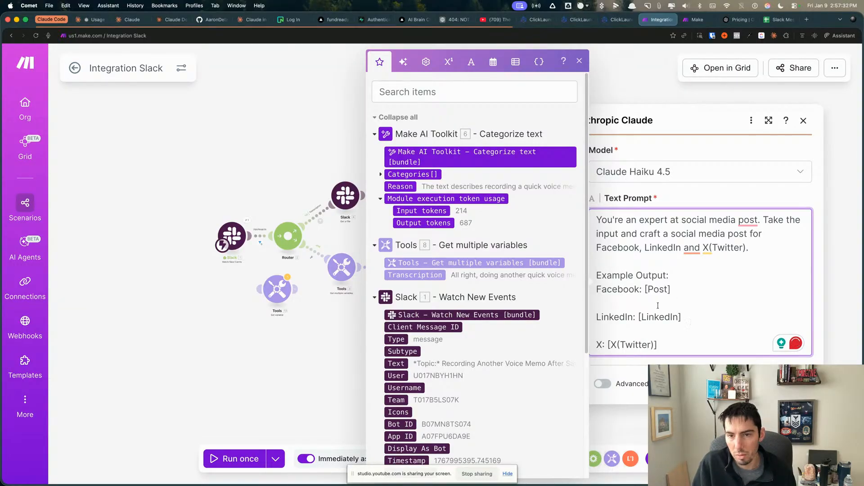
Move the Facebook, LinkedIn and X placeholders onto their own lines below their labels and save the Anthropic Claude module
click(646, 289)
key(Return)
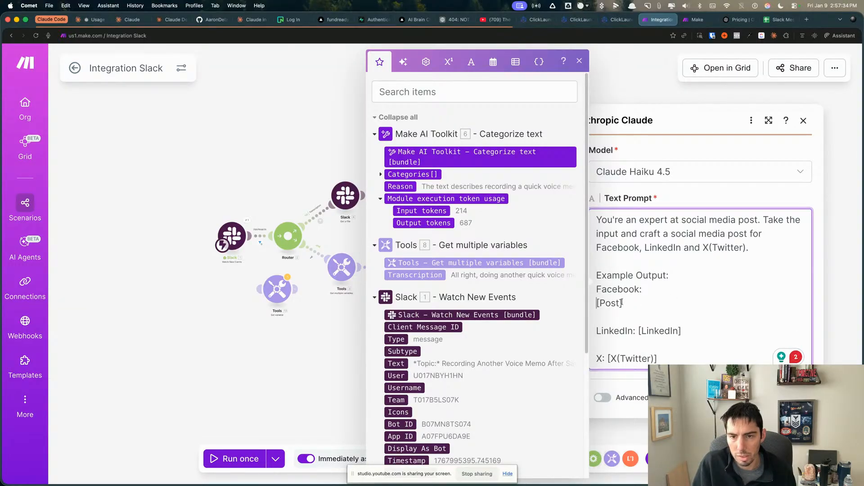
click(637, 331)
key(Return)
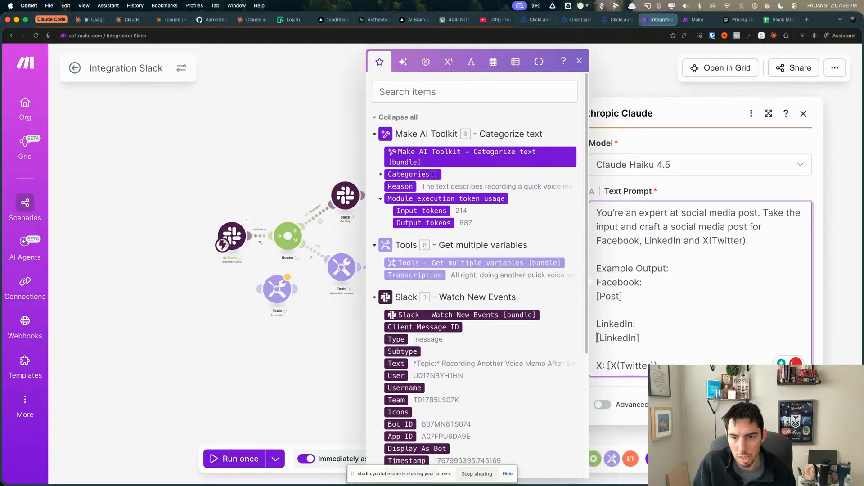
click(608, 366)
key(Return)
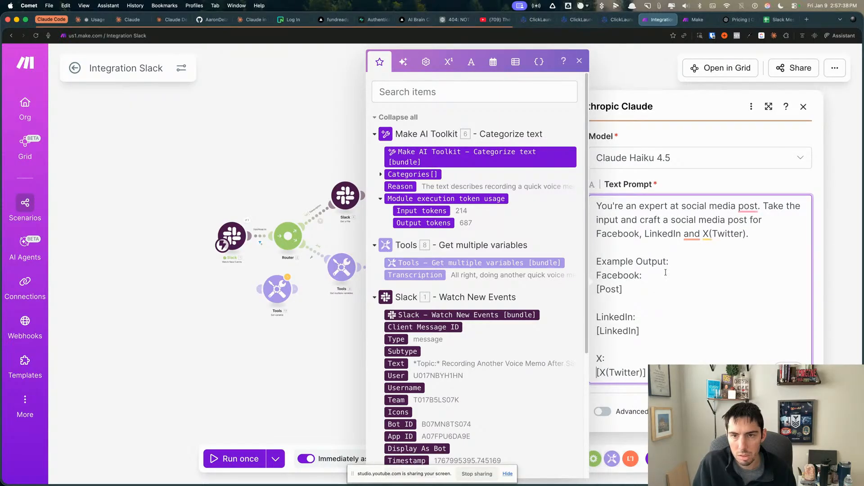
click(795, 411)
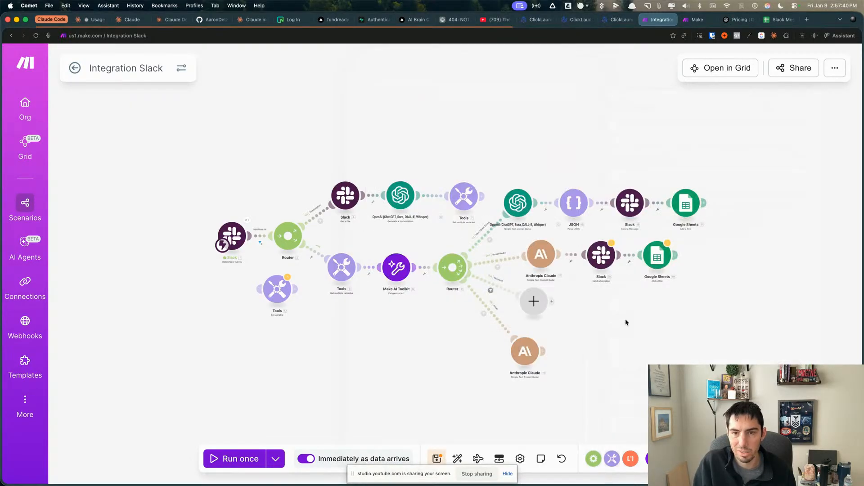
Replace the social media branch's Slack message text with the Anthropic Claude Result, save it and check the thread message ID mapping
click(601, 260)
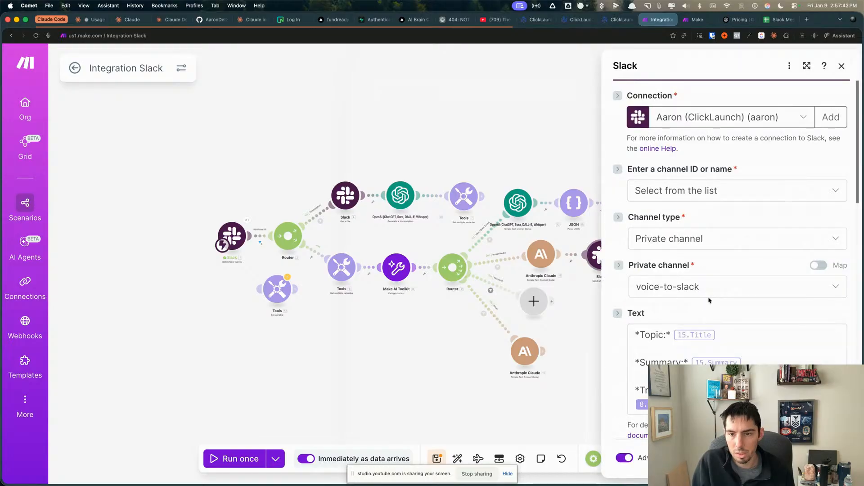
scroll(709, 301, down, 2)
click(719, 345)
drag(723, 350, 599, 284)
key(BackSpace)
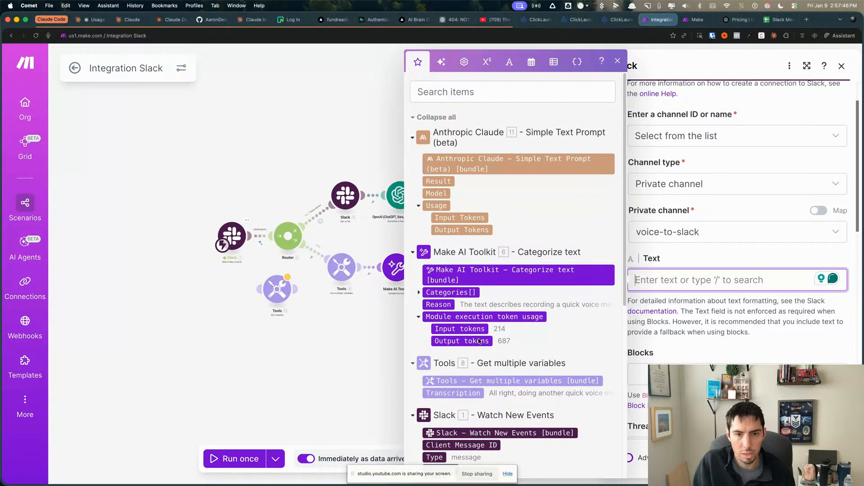
click(438, 181)
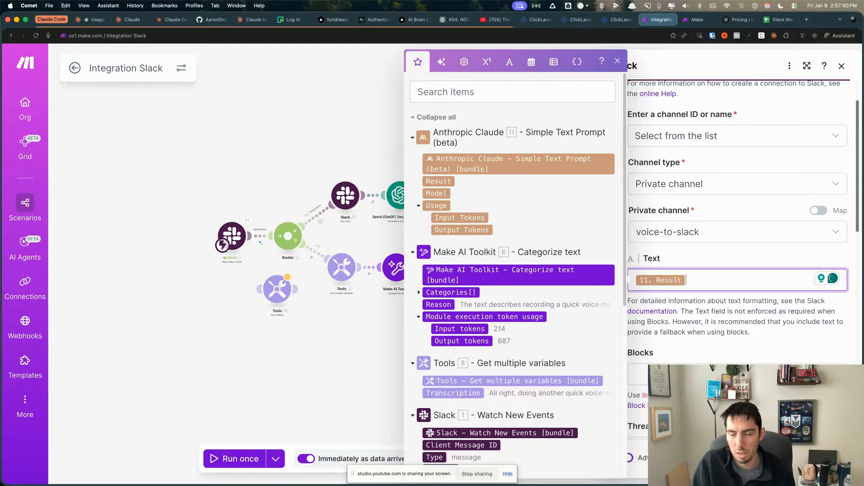
click(831, 458)
click(602, 256)
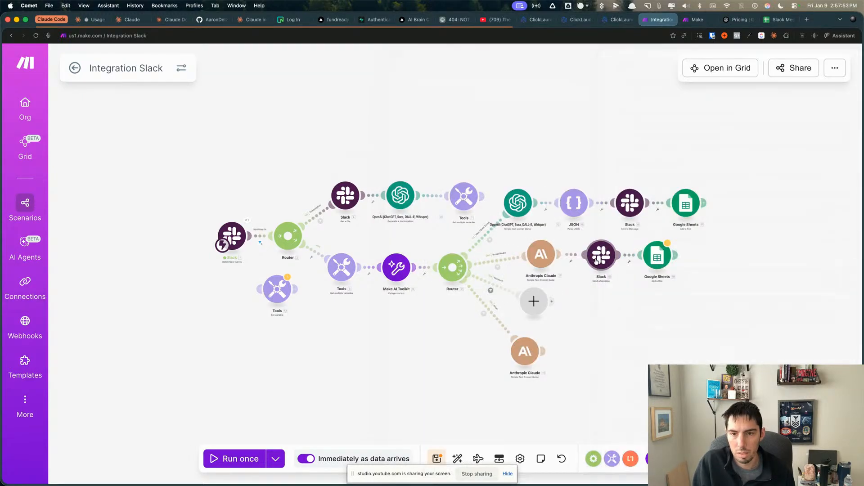
scroll(671, 295, down, 5)
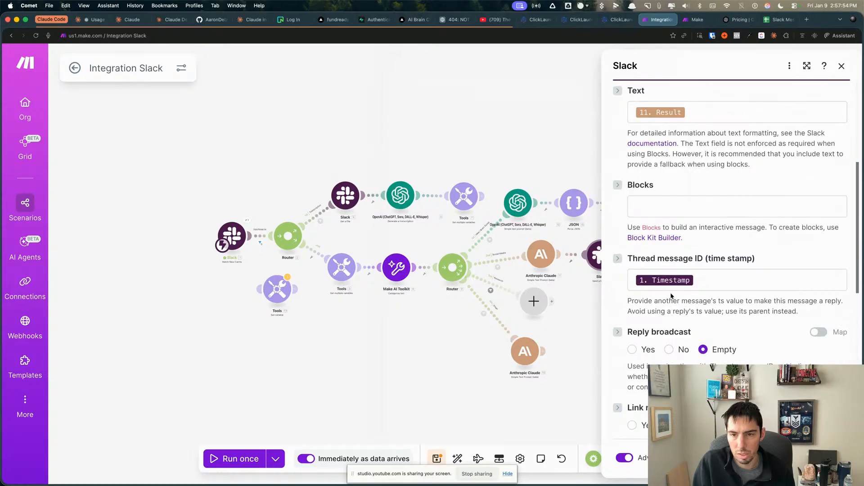
click(602, 342)
In the social media branch's Google Sheets module, clear the Topic mapping and map Summary to the Anthropic Claude Result
click(657, 255)
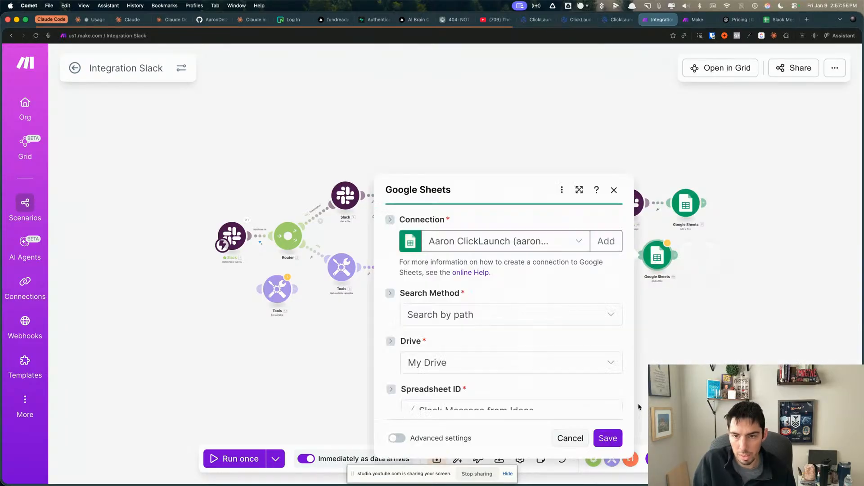
scroll(460, 276, down, 5)
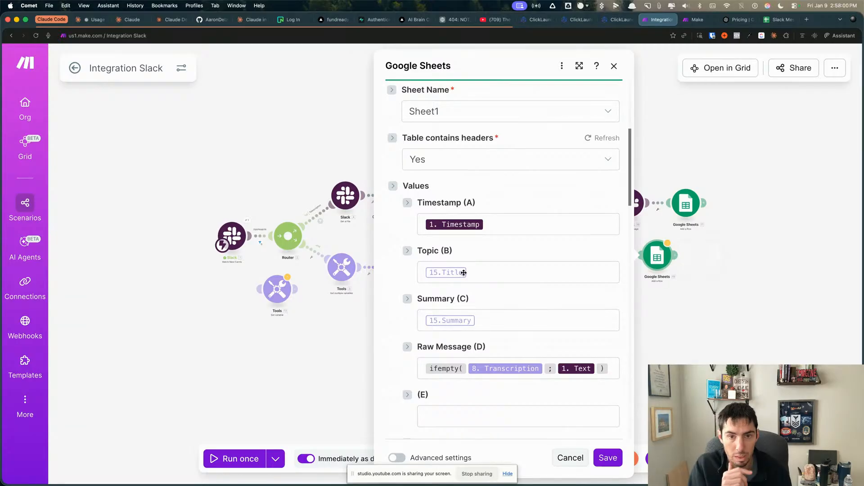
click(486, 272)
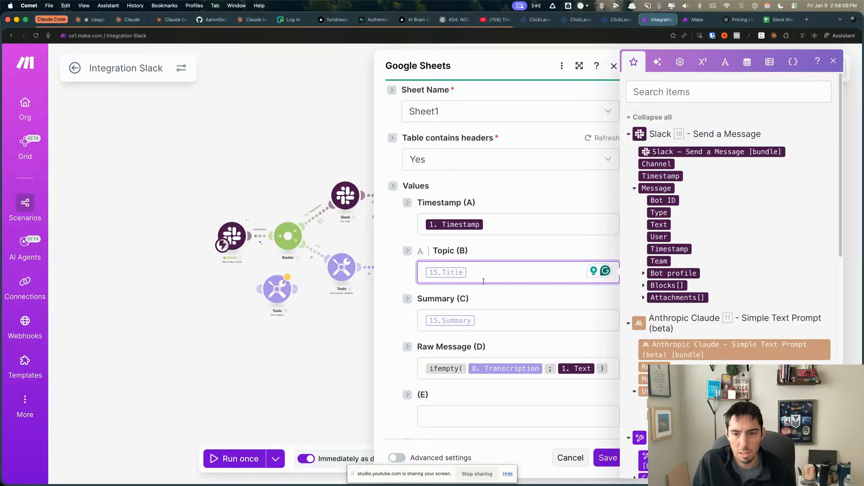
key(BackSpace)
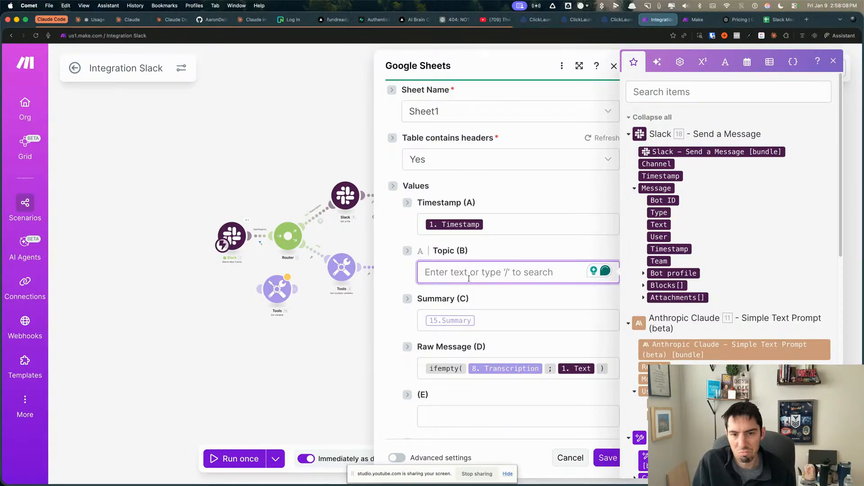
click(488, 323)
key(BackSpace)
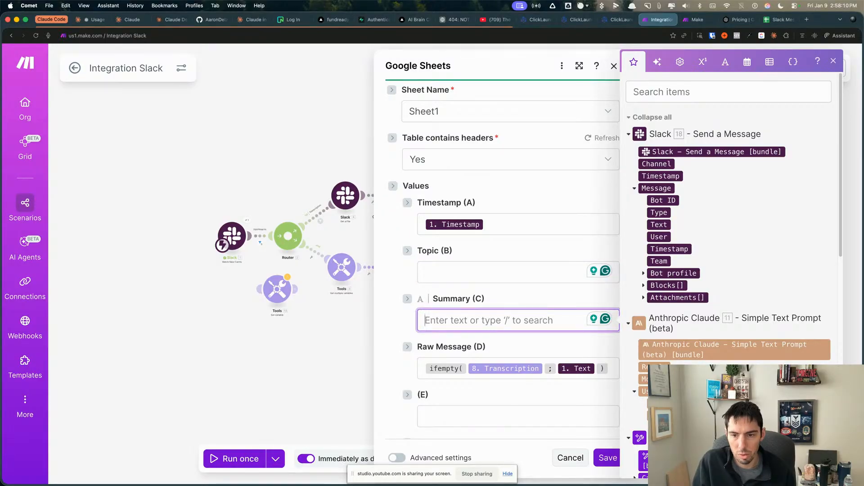
click(648, 366)
click(611, 372)
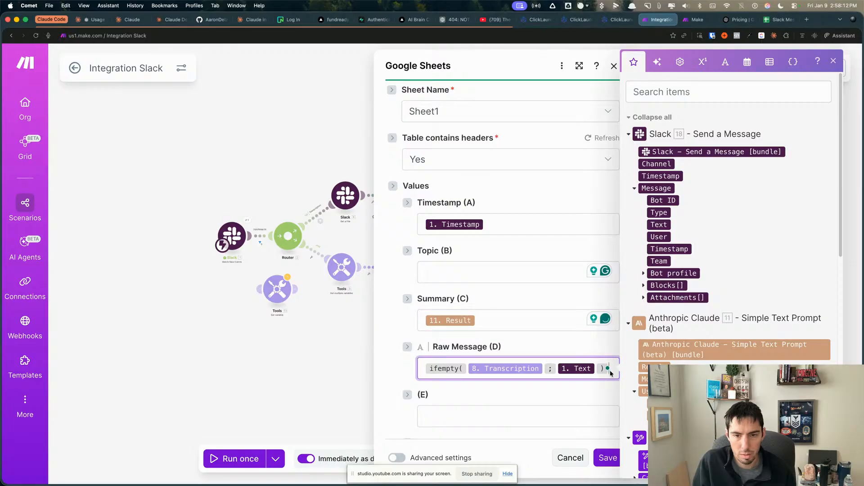
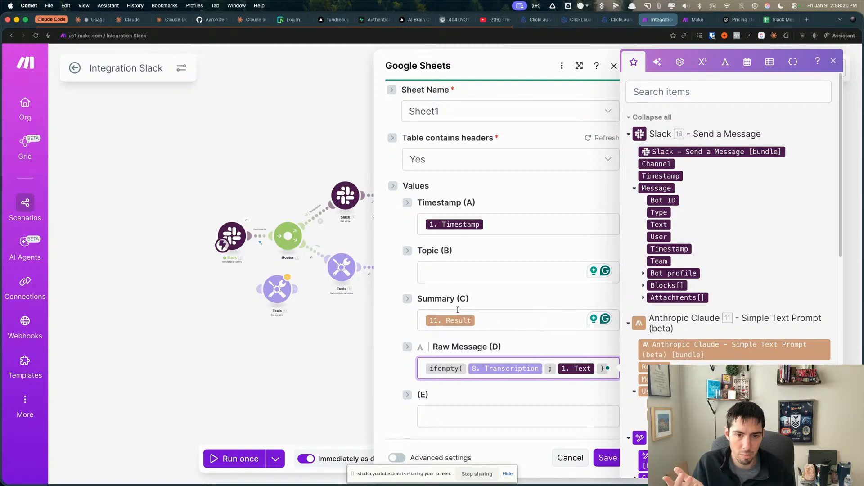
click(511, 396)
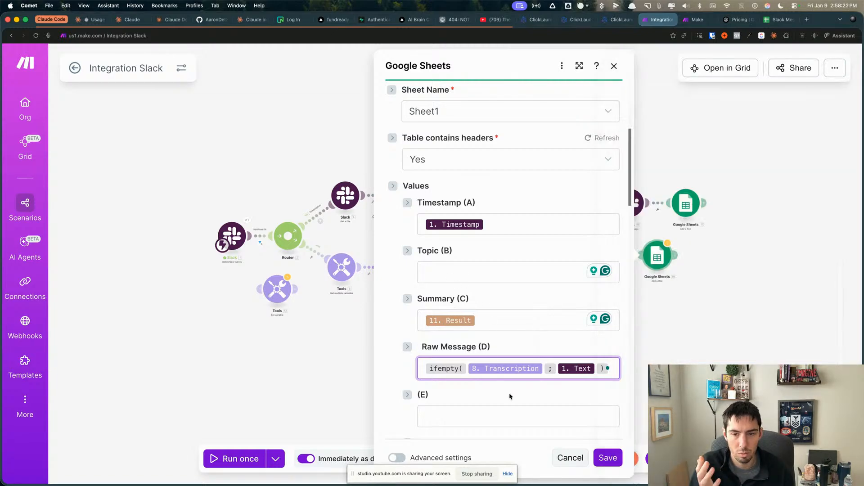
Save the social media branch's Google Sheets module settings and save the Integration Slack scenario
click(609, 457)
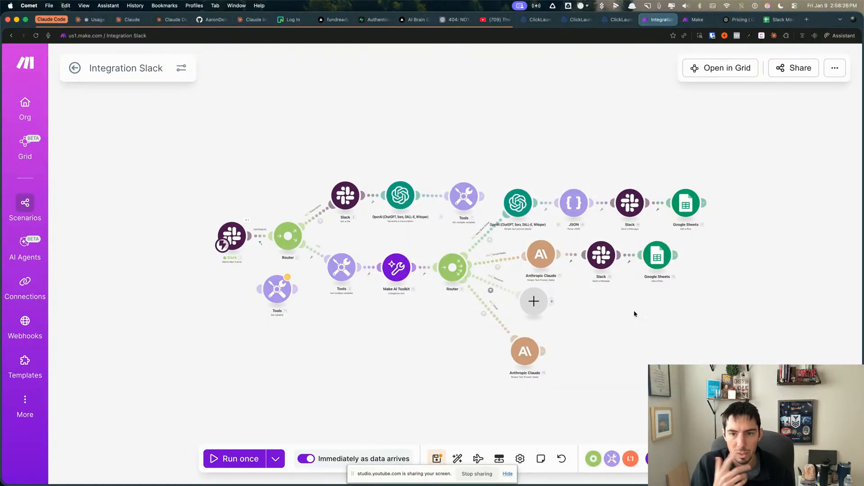
click(437, 458)
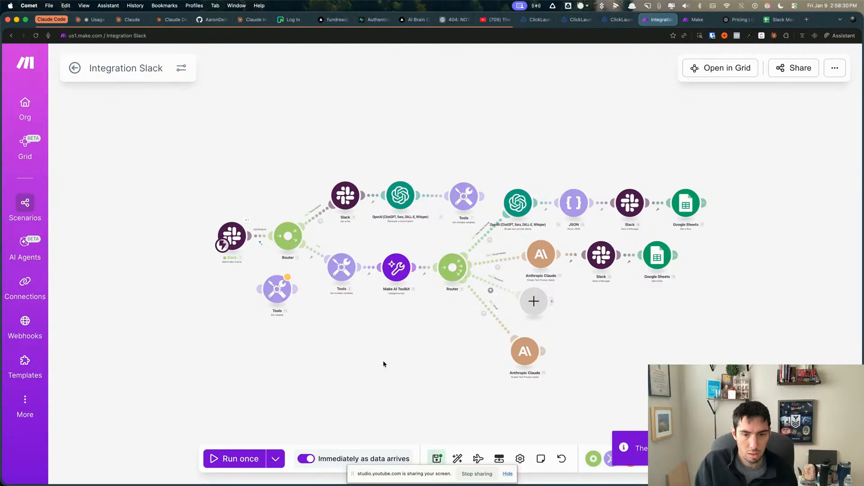
Switch to Slack, record a voice clip of about 19 seconds, send it to the voice-to-slack channel and close the Slack window
key(super+Tab)
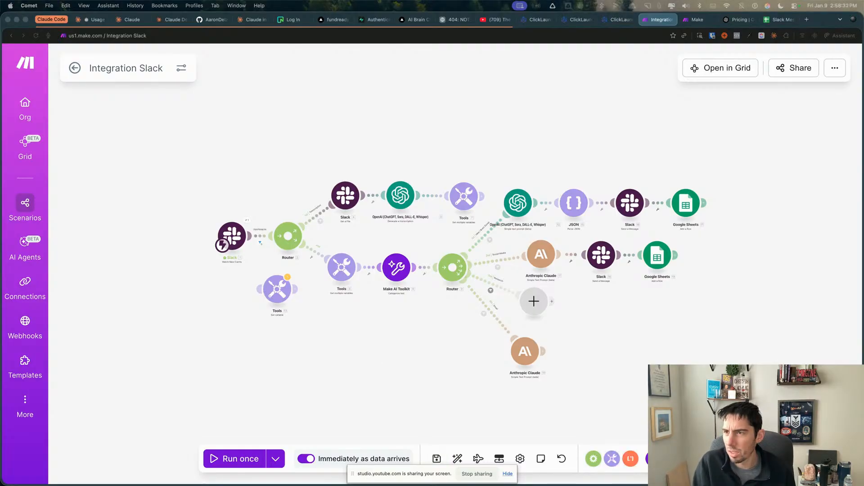
drag(509, 481, 361, 48)
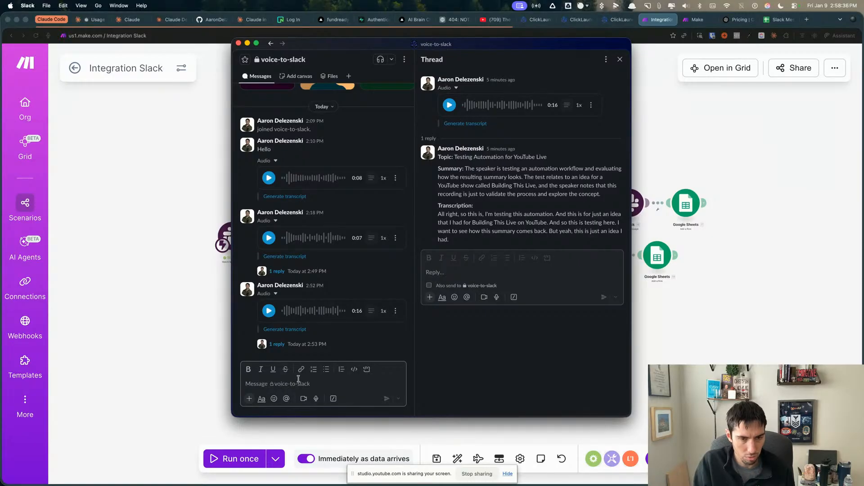
click(317, 400)
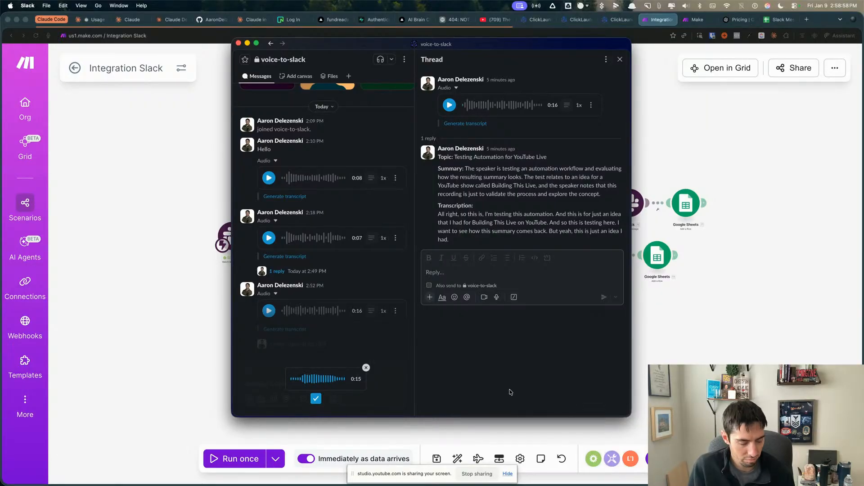
key(alt+space)
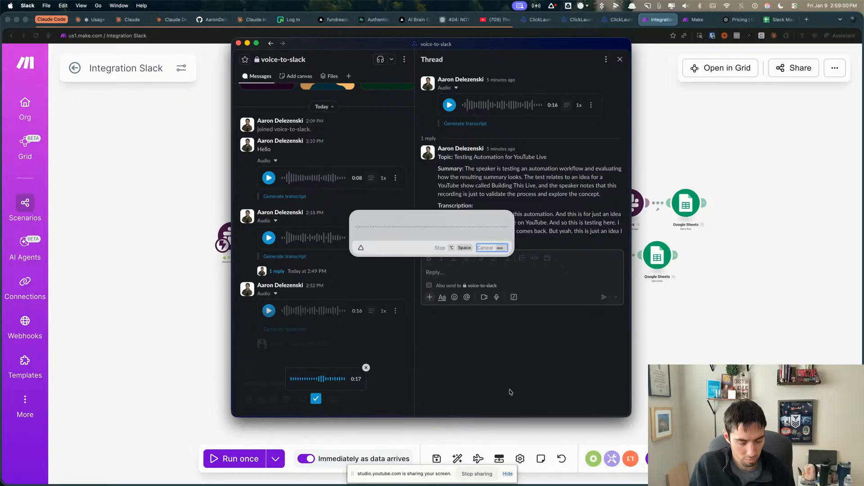
key(Escape)
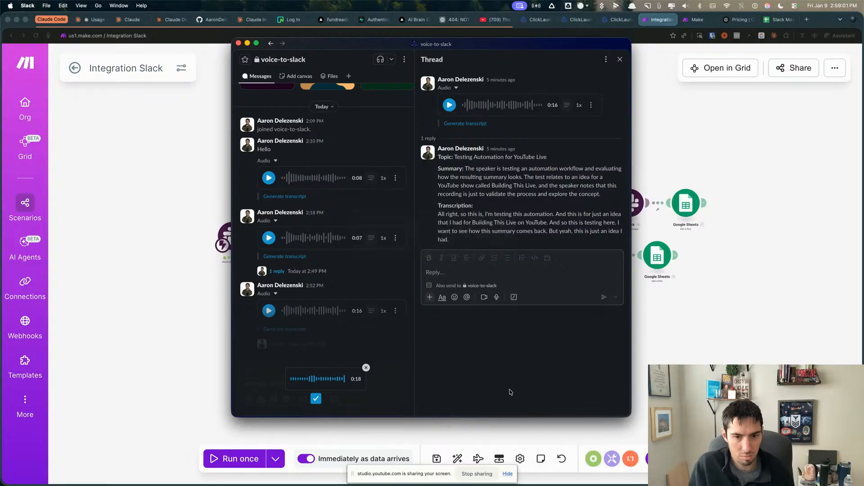
click(316, 399)
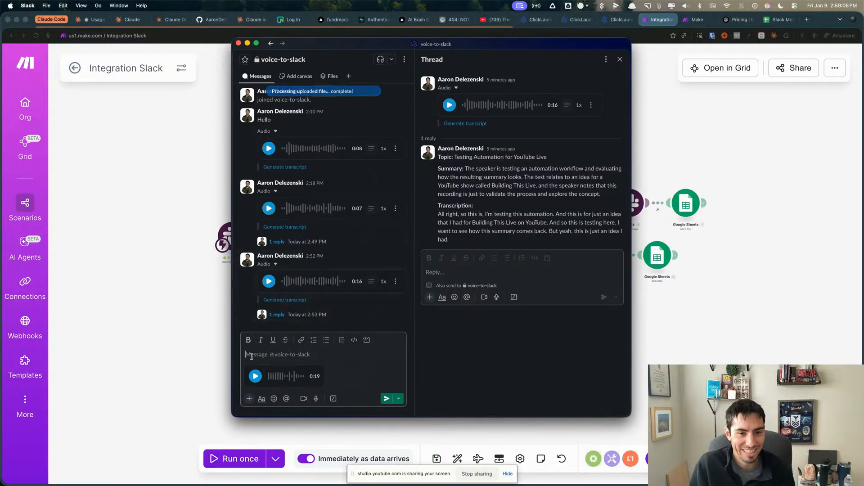
click(385, 398)
key(super+w)
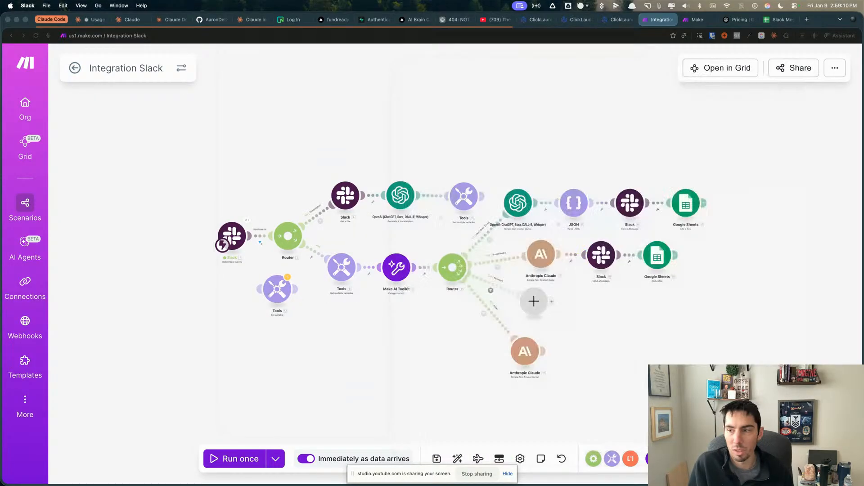
Watch the live run in the Make scenario diagram and open the newest voice clip's thread reply in Slack
click(75, 69)
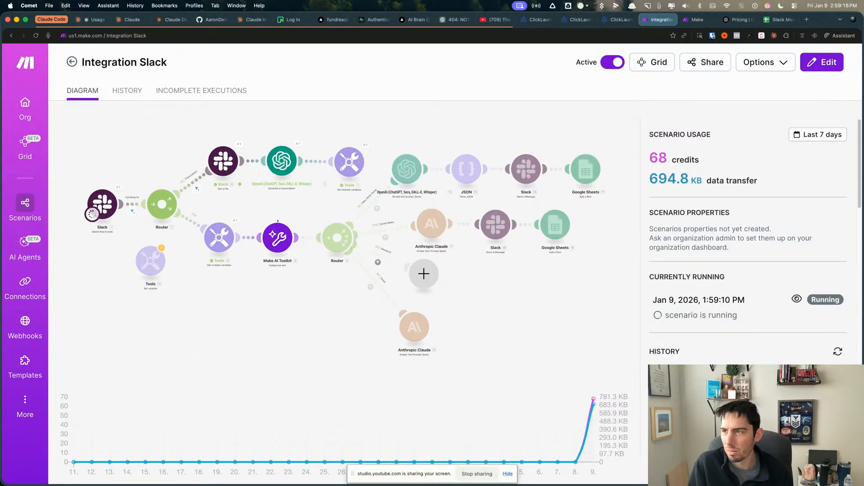
drag(863, 61, 861, 70)
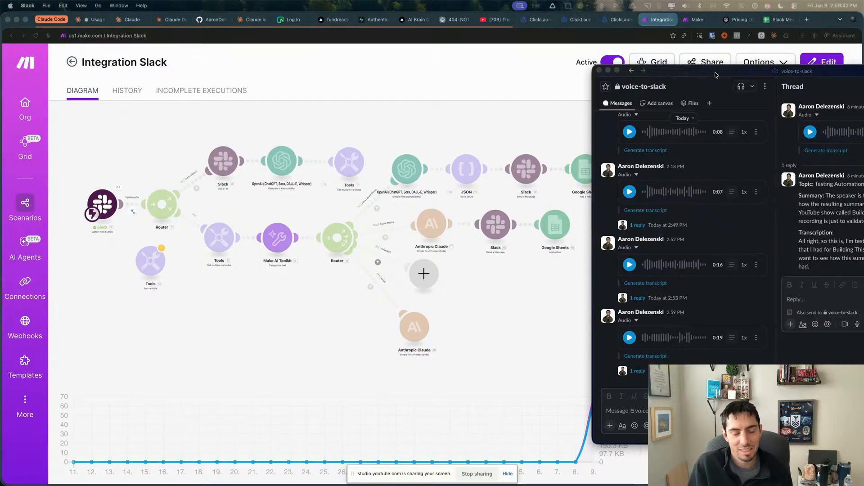
drag(716, 75, 402, 75)
click(518, 387)
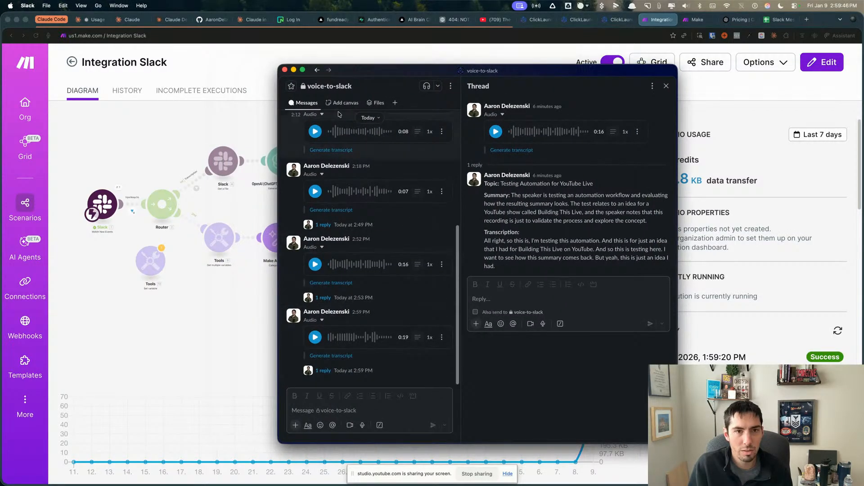
click(323, 371)
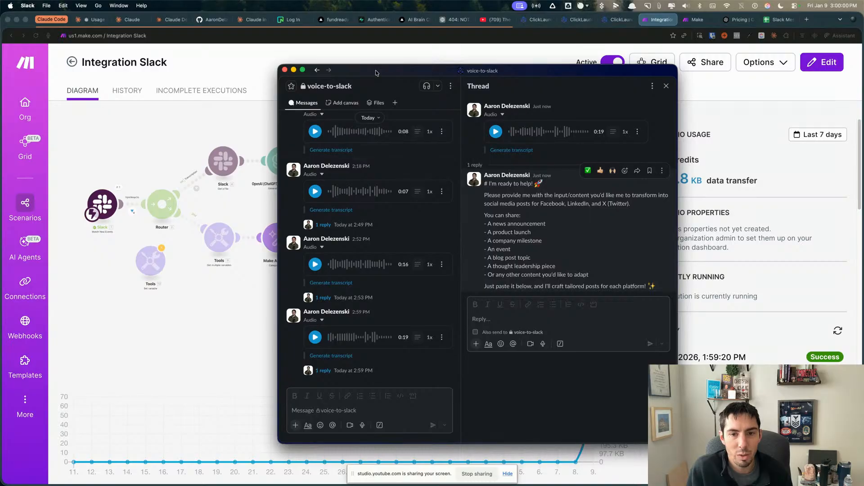
Return to Make and open the January 9, 2026 1:59:10 PM run from the scenario history
drag(376, 73, 863, 90)
click(496, 282)
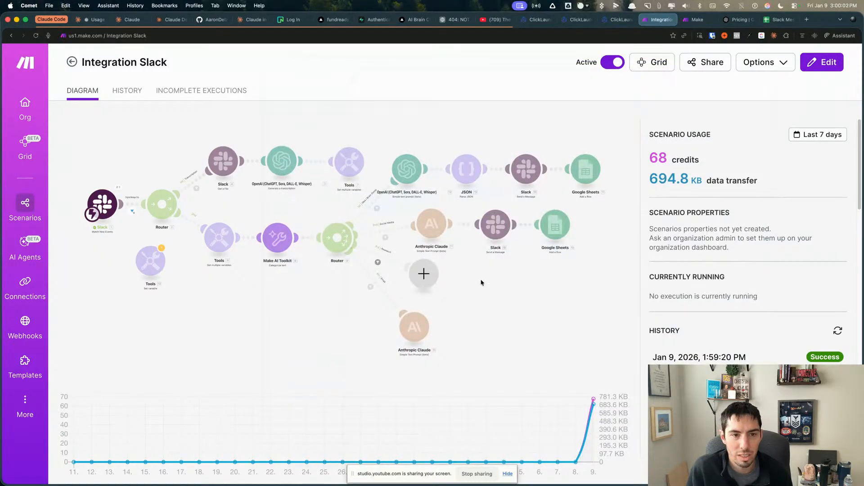
click(358, 293)
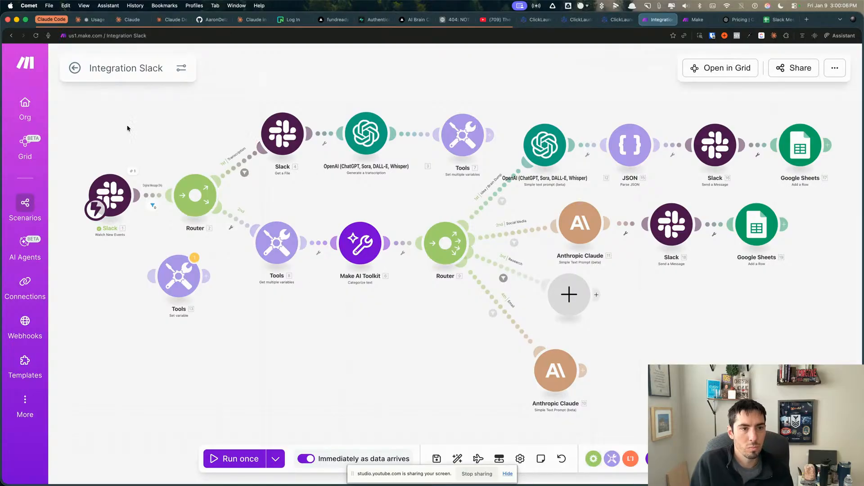
click(75, 68)
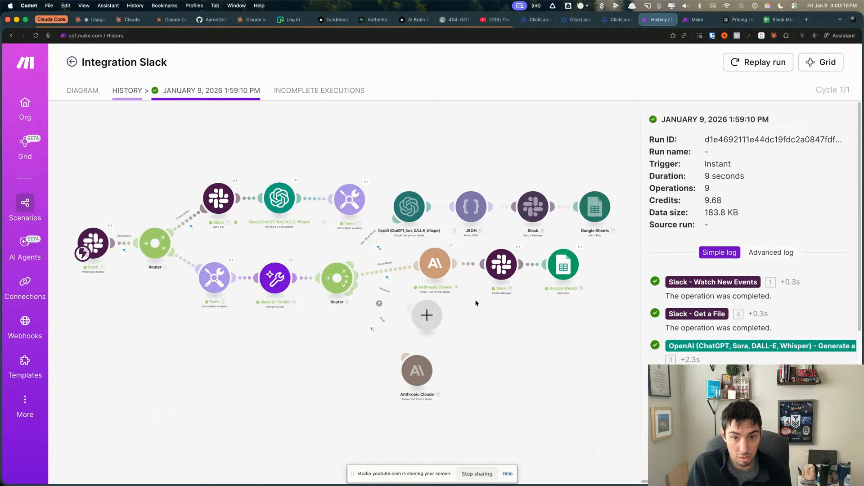
Examine the social media Anthropic Claude module's text prompt input and result output in this run
click(452, 247)
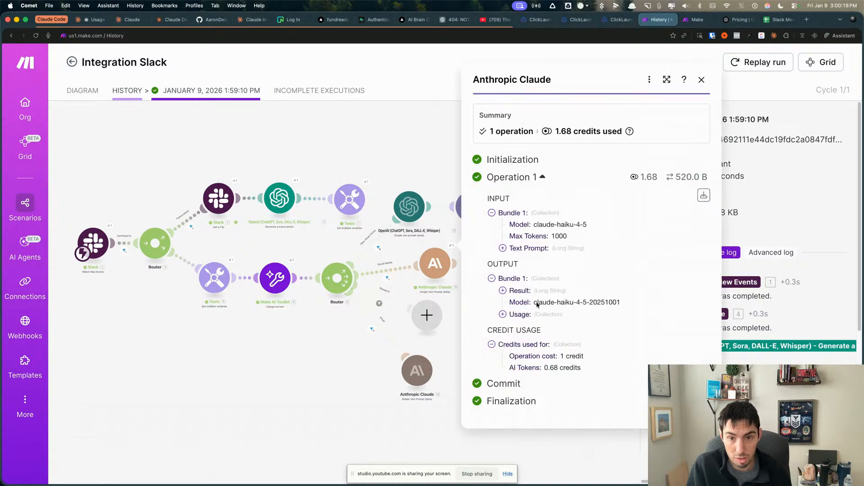
click(503, 248)
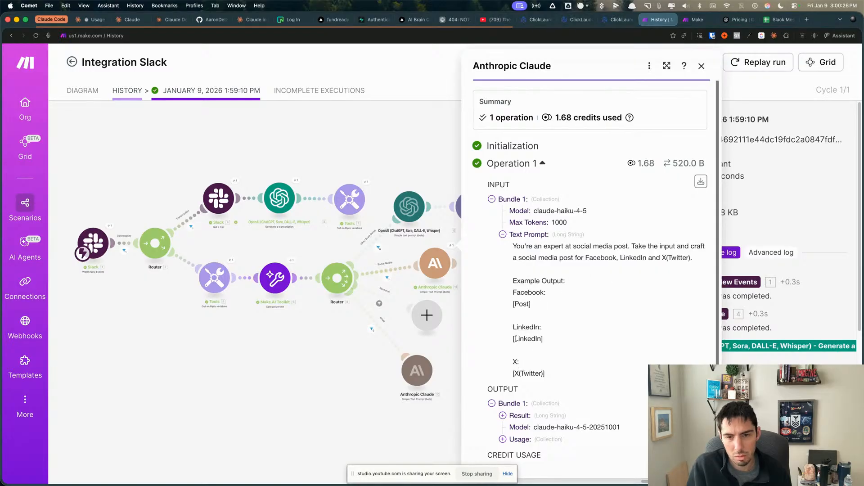
double_click(520, 305)
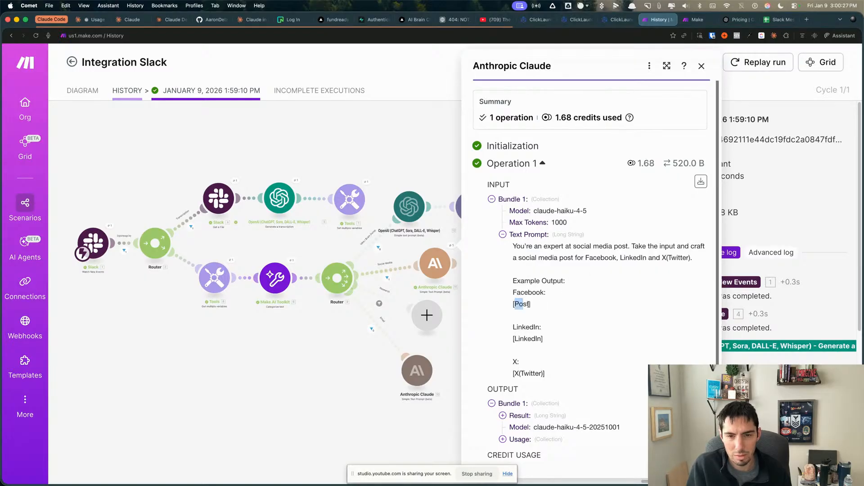
double_click(524, 339)
scroll(533, 370, down, 3)
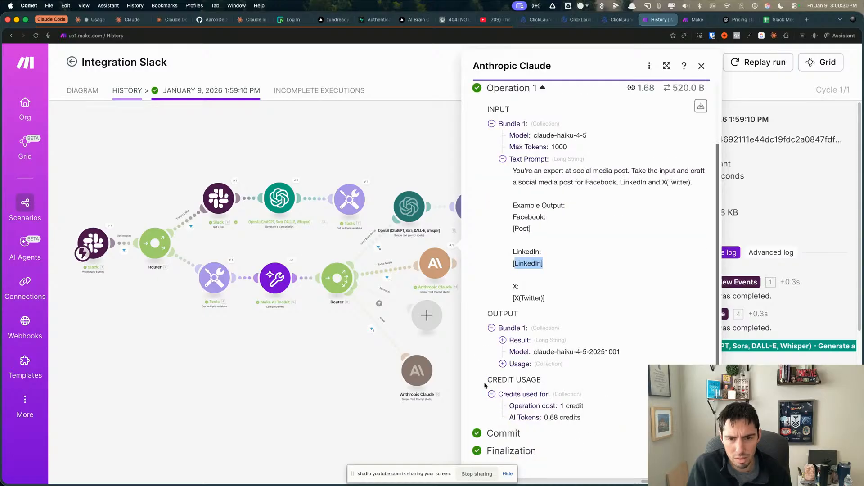
click(502, 340)
scroll(531, 263, down, 5)
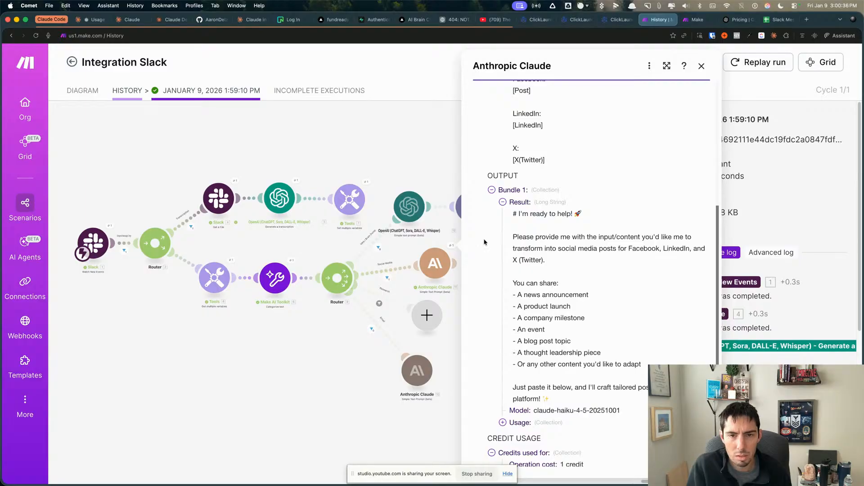
scroll(485, 239, up, 7)
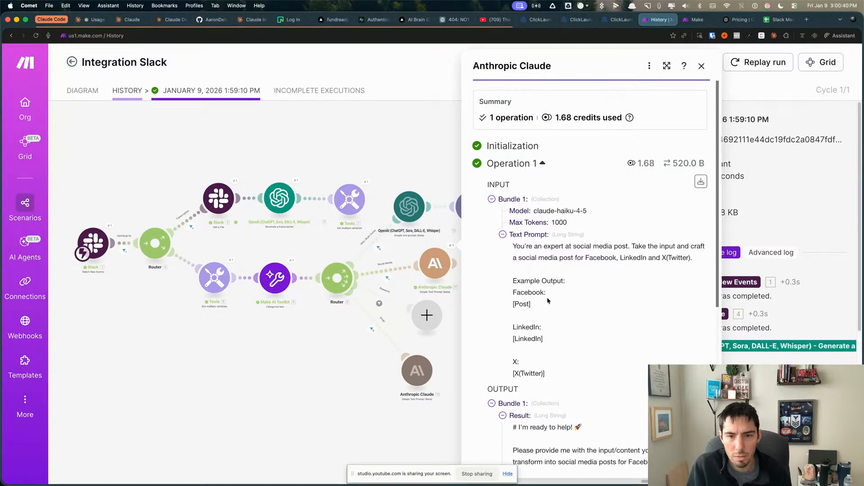
click(298, 354)
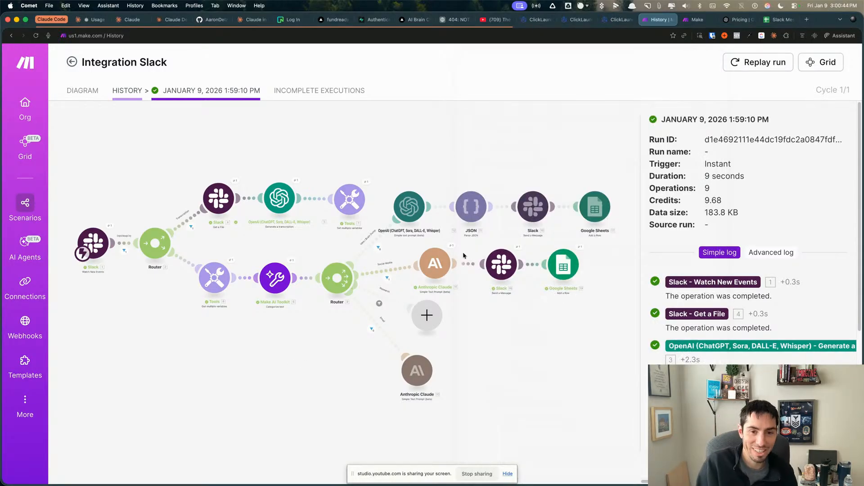
click(436, 265)
click(343, 367)
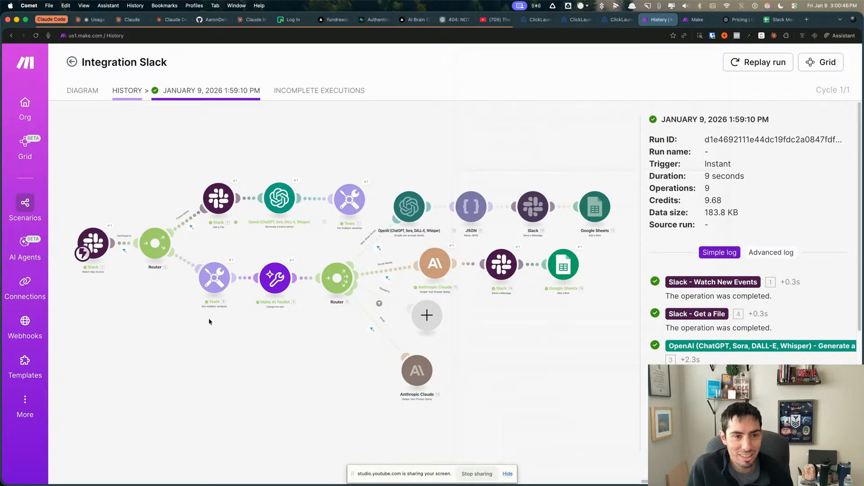
Edit the social media branch's Anthropic Claude text prompt, adding an "Input:" line above "Example Output:"
click(92, 94)
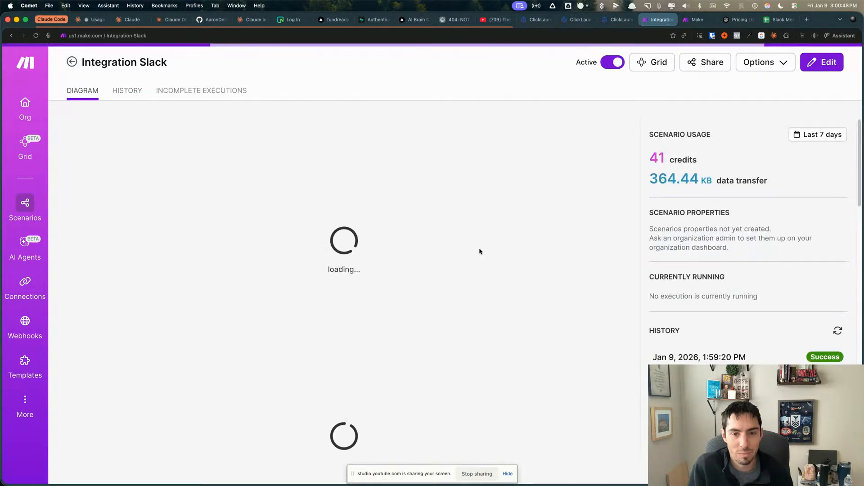
click(378, 308)
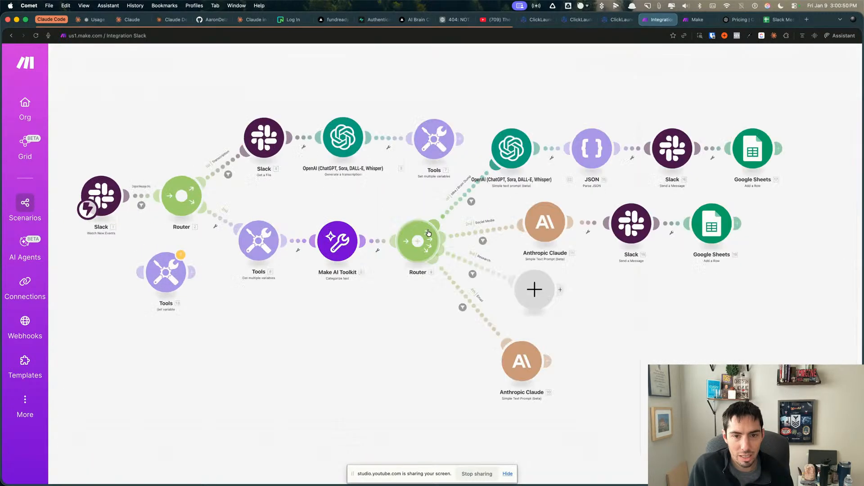
click(581, 223)
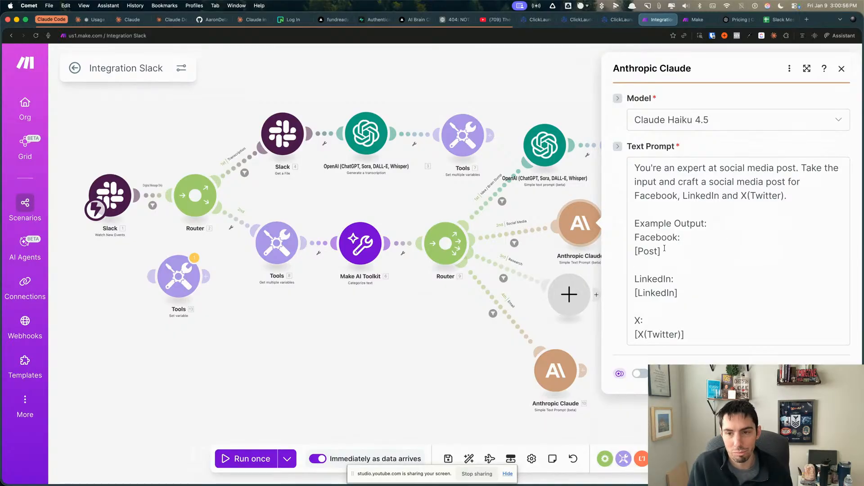
click(669, 208)
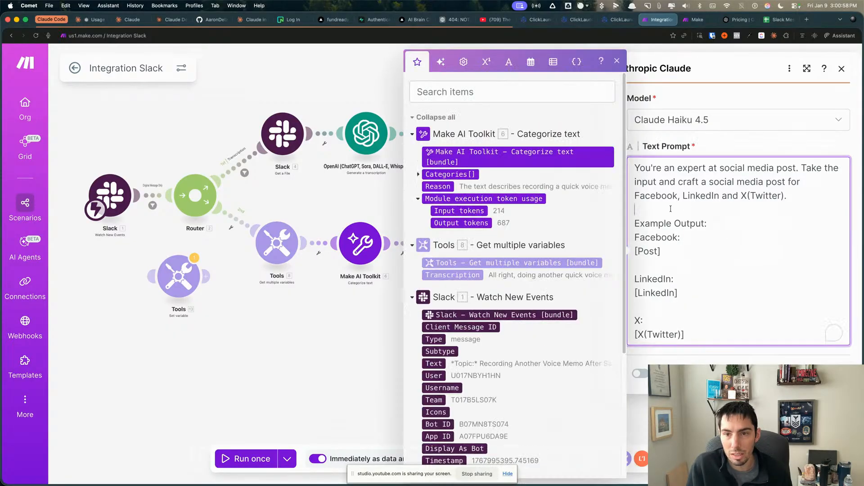
key(Return)
key(Return)
click(642, 223)
text(Input:)
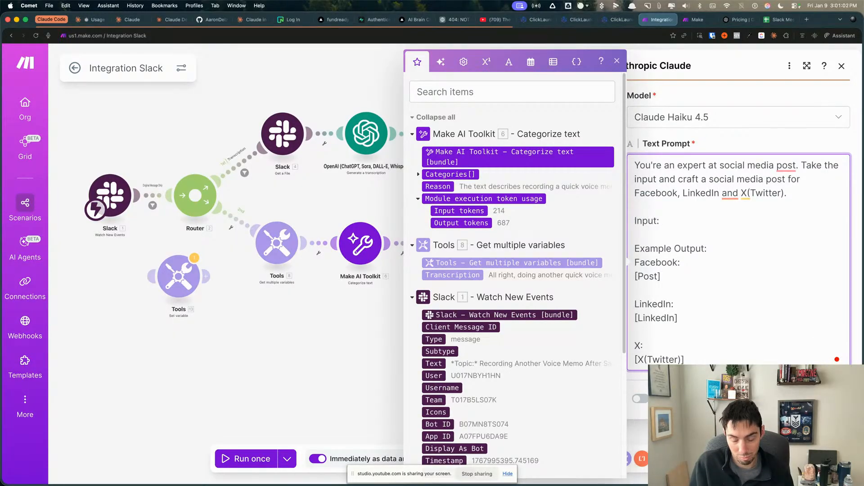
Below "Input:" in the Claude text prompt, add an opening quotation mark and an ifempty function with 8. Transcription, falling back to 1. Text
key(Return)
text(" )
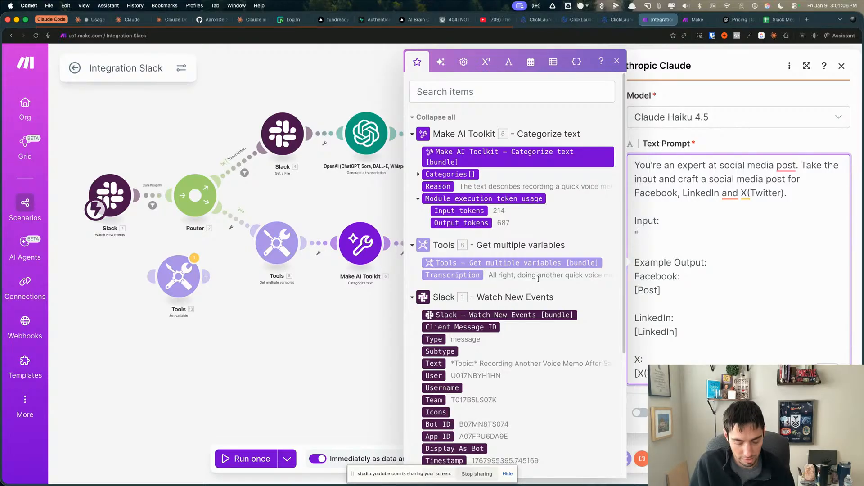
text(ifempty)
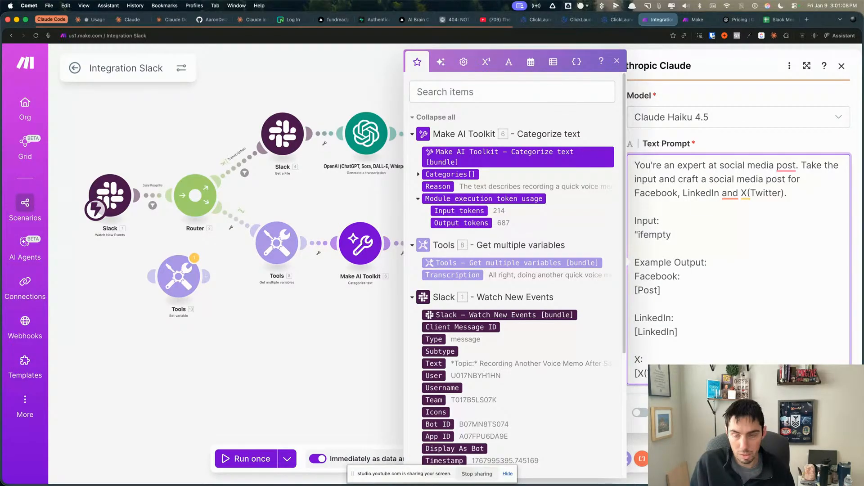
text(()
click(469, 275)
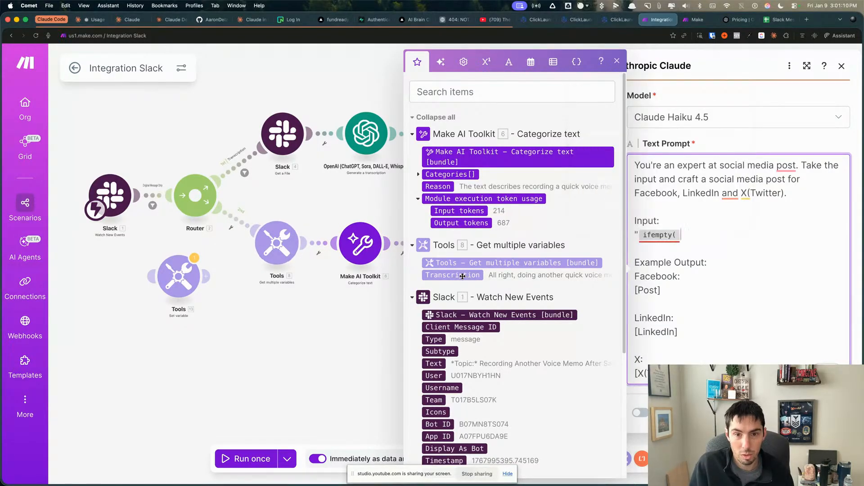
text(;)
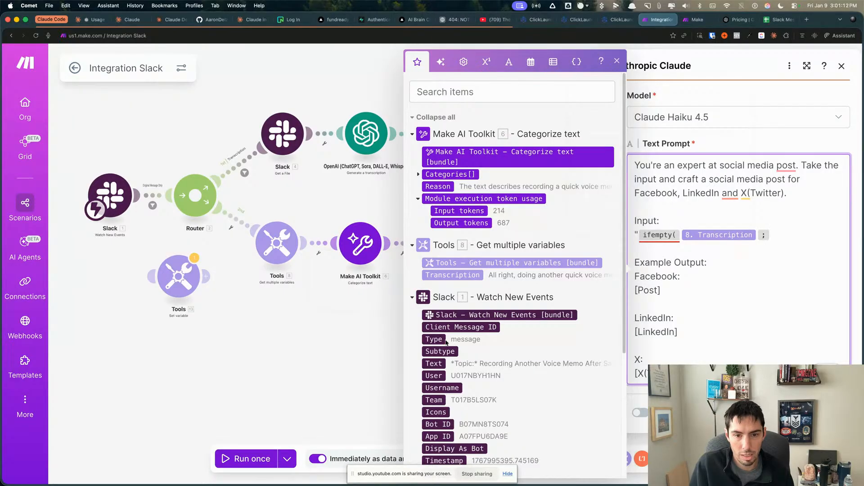
click(434, 363)
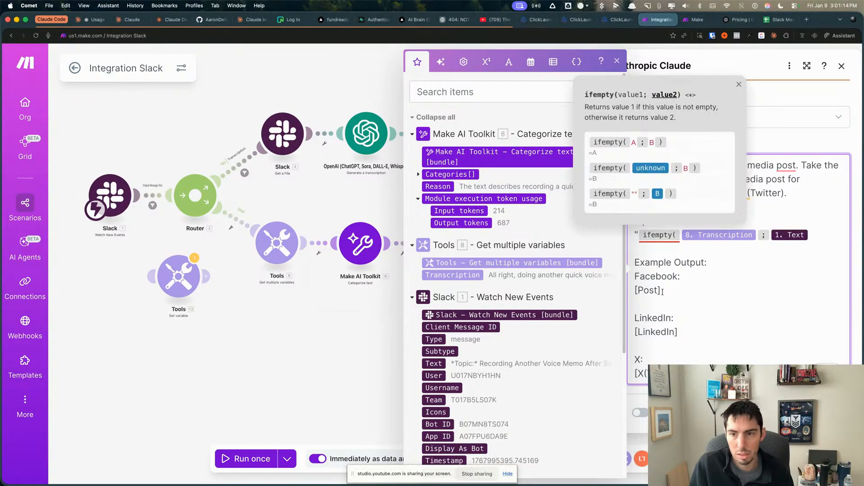
text())
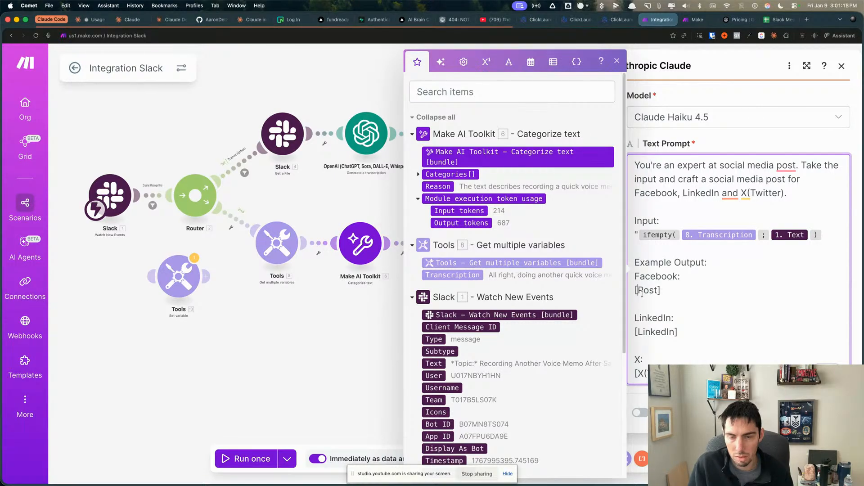
Rename the example output placeholders to [Facebook Post] and [LinkedIn Post], and save the Claude module
text(Facebo)
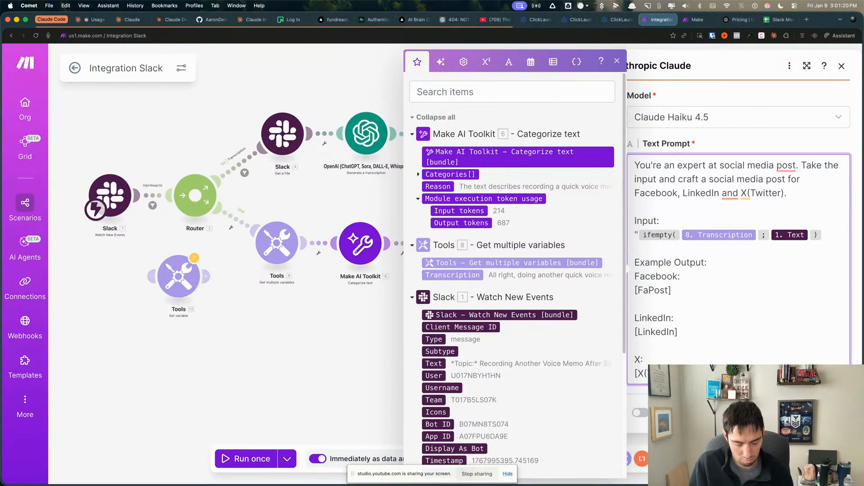
text(ok )
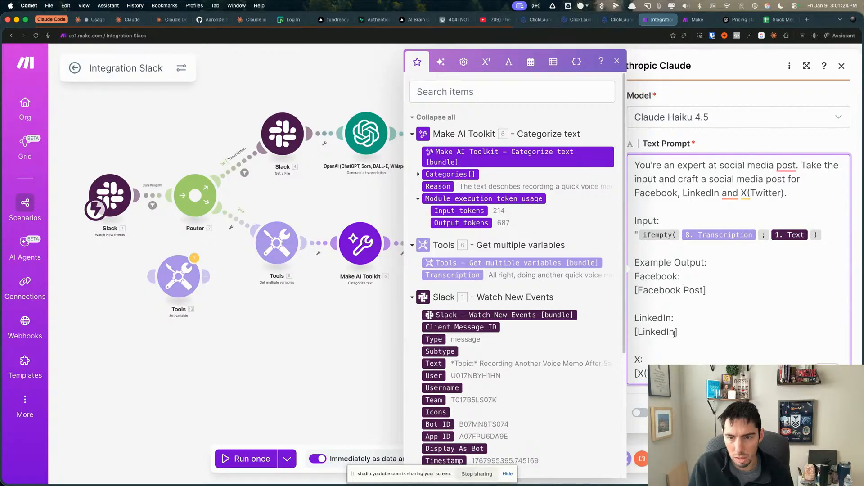
text( Post)
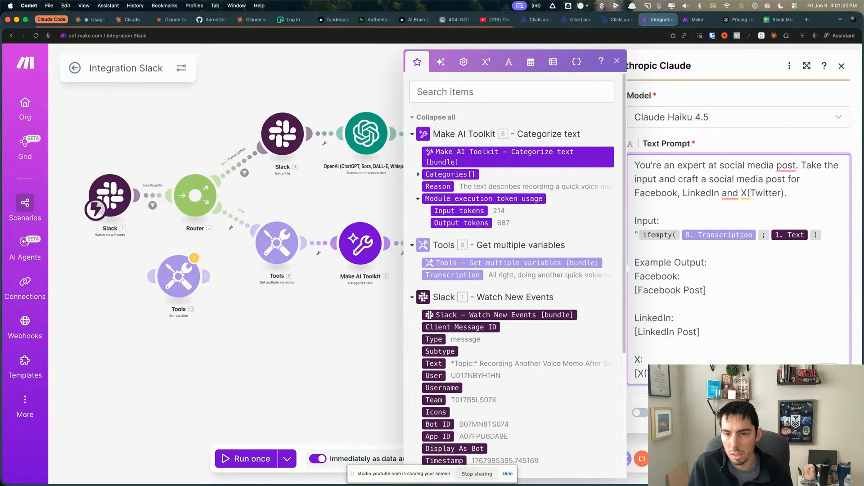
click(833, 413)
scroll(436, 333, down, 2)
drag(436, 335, 395, 327)
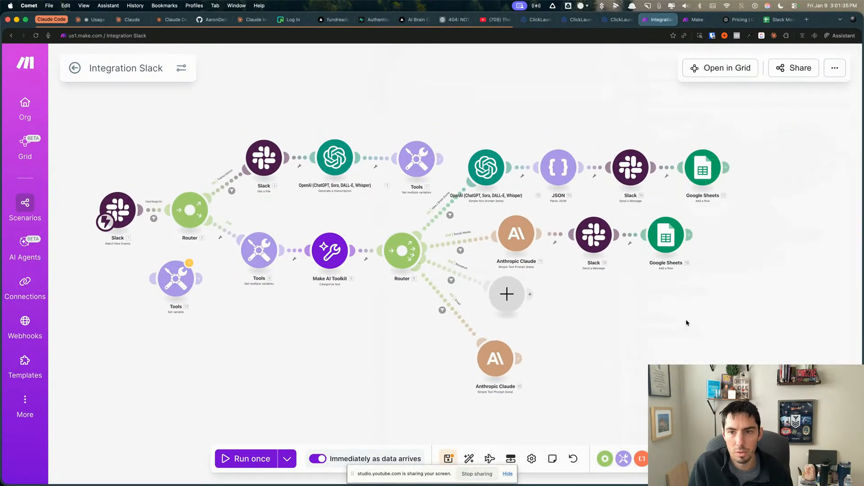
Switch to the Slack Message from Ideas spreadsheet, remove bold from row 2, and widen the Summary column
click(775, 20)
click(39, 308)
click(17, 308)
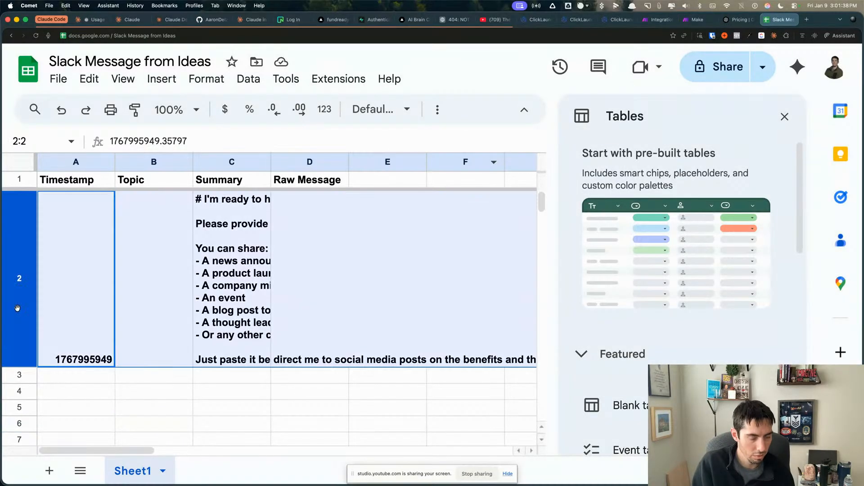
key(super+b)
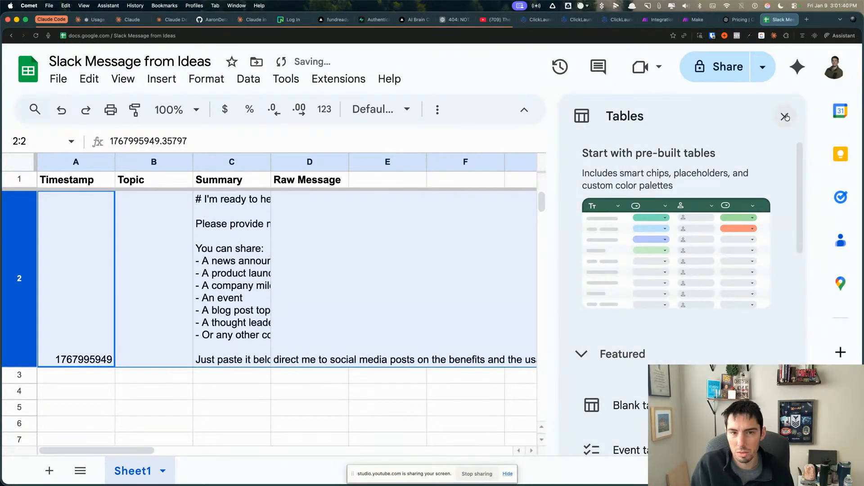
click(785, 117)
click(281, 410)
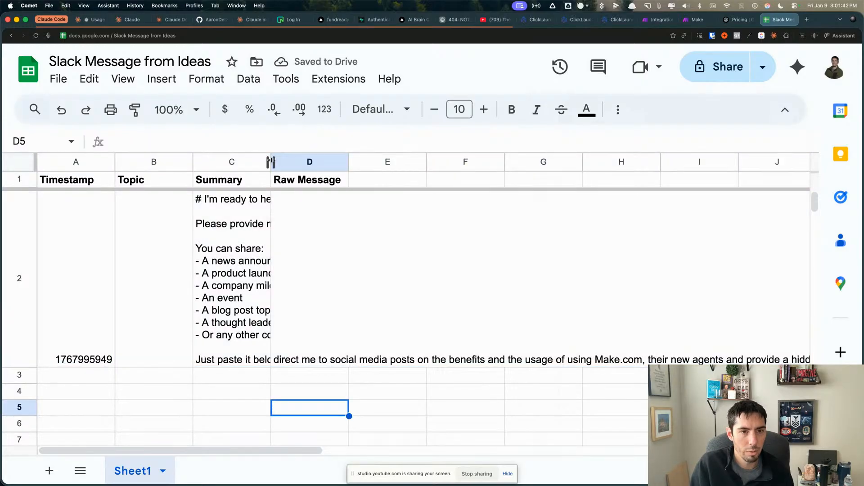
drag(271, 162, 311, 163)
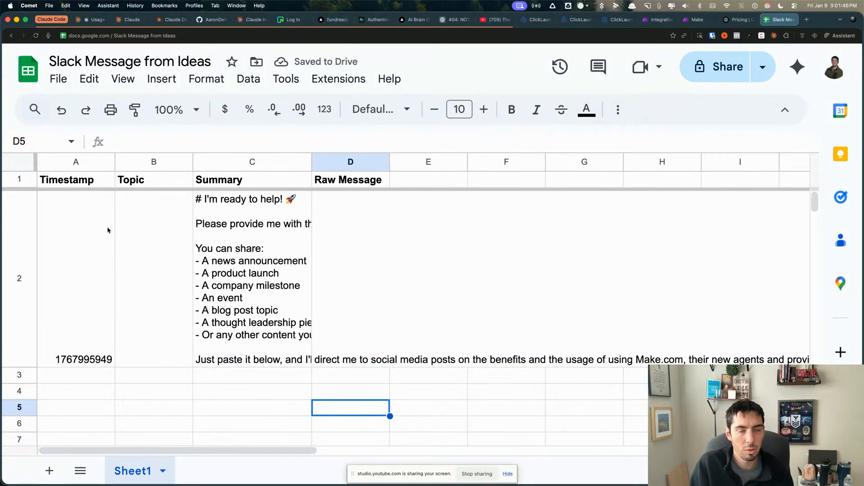
Insert a column directly after Timestamp and give it the header "Date/Time"
click(75, 161)
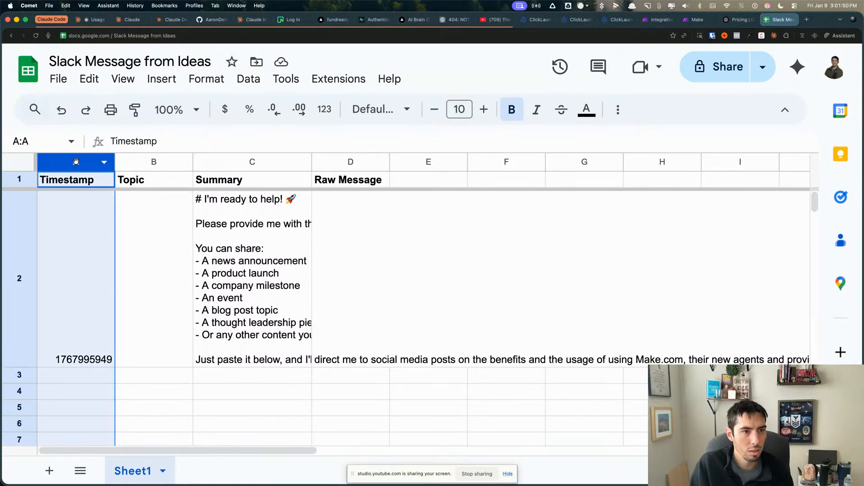
right_click(77, 163)
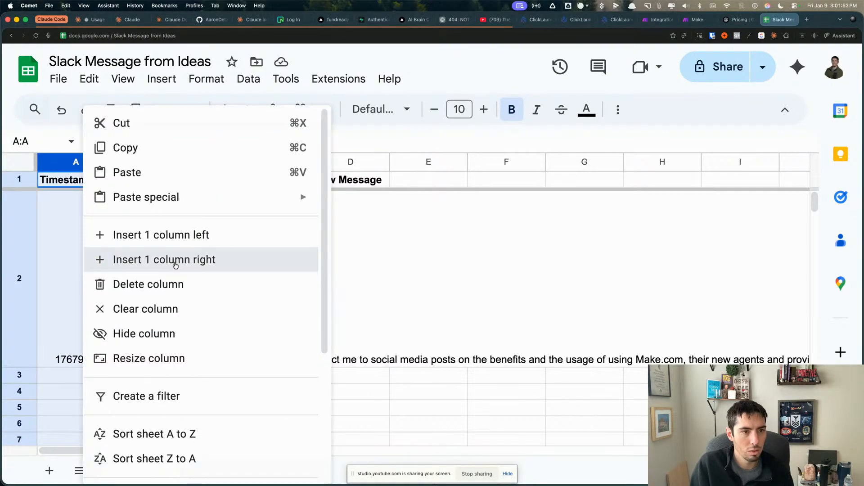
click(174, 258)
click(150, 184)
text(Date)
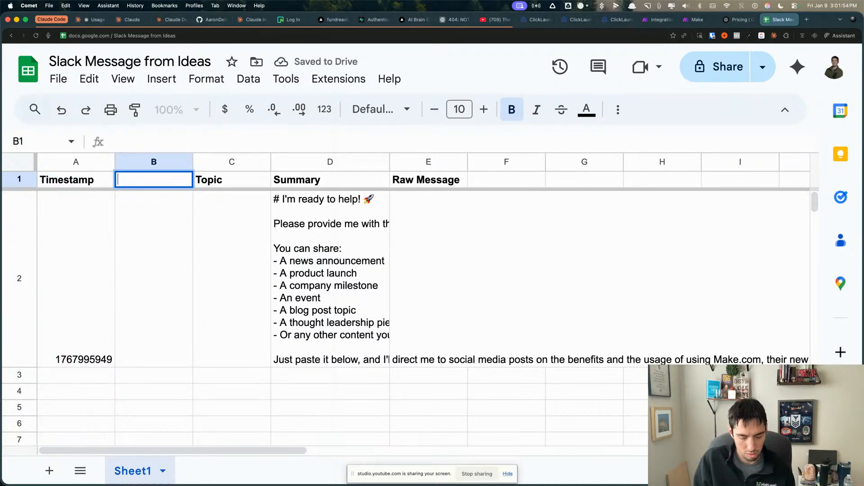
text(/Time)
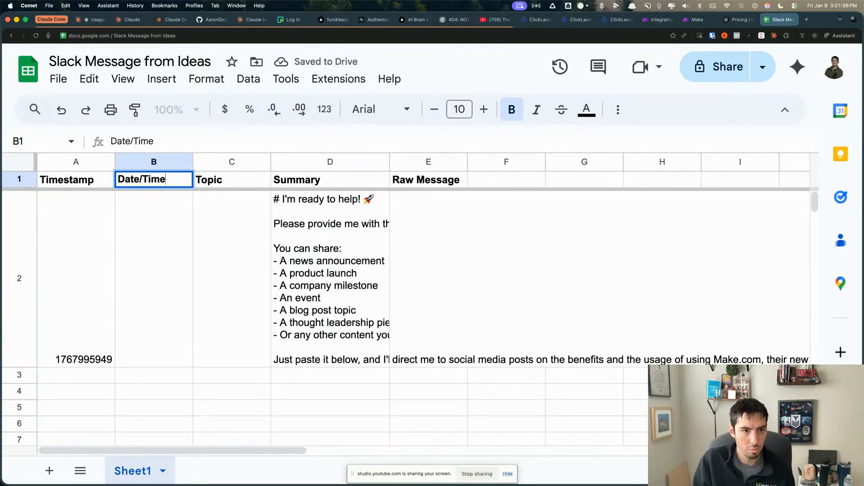
key(Return)
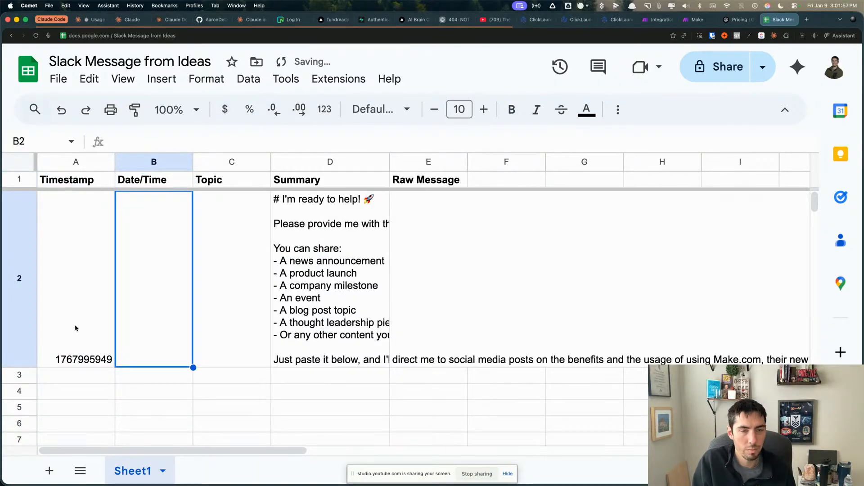
Return to Make, open the social media branch's Google Sheets module, and refresh its column headers from the sheet
click(665, 19)
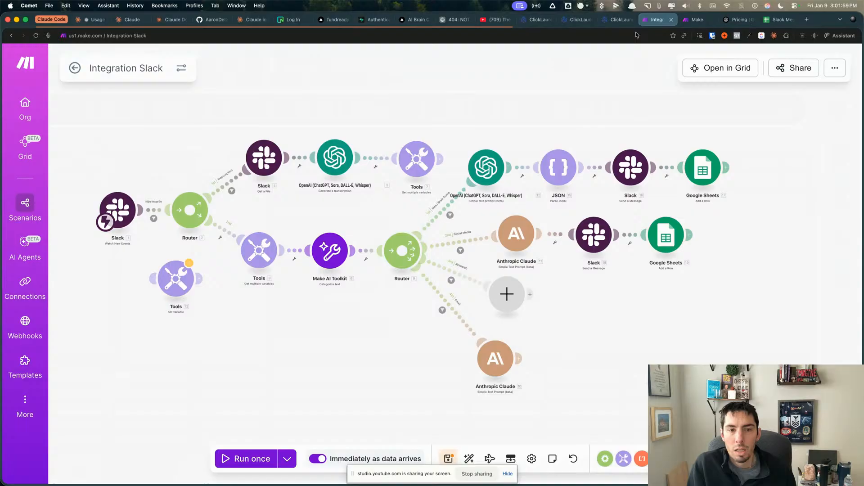
click(665, 238)
scroll(494, 313, down, 6)
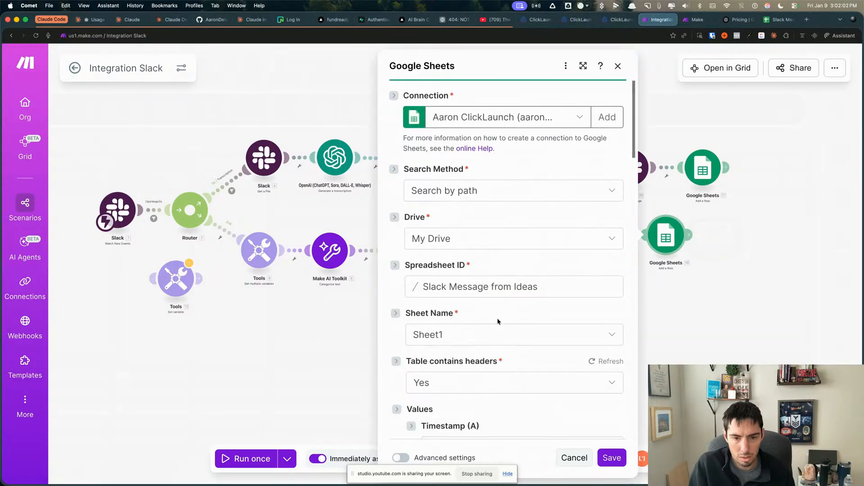
scroll(494, 313, down, 1)
click(615, 300)
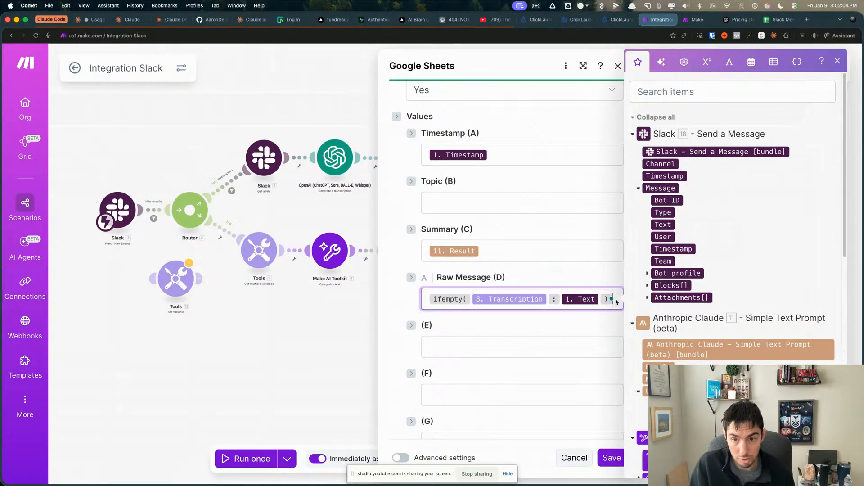
scroll(586, 209, up, 2)
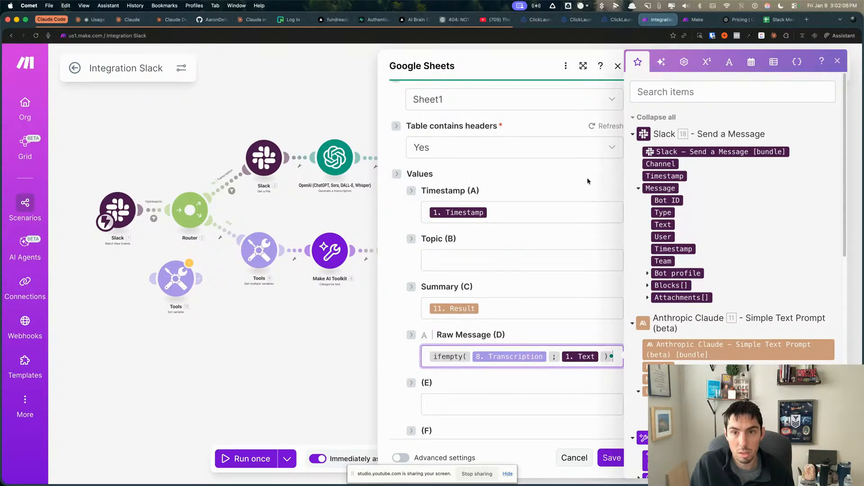
click(594, 141)
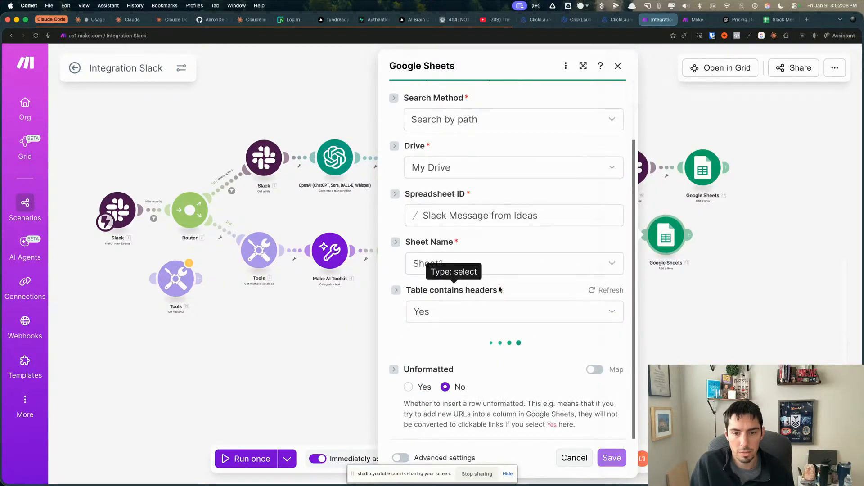
scroll(568, 283, down, 3)
scroll(537, 318, down, 3)
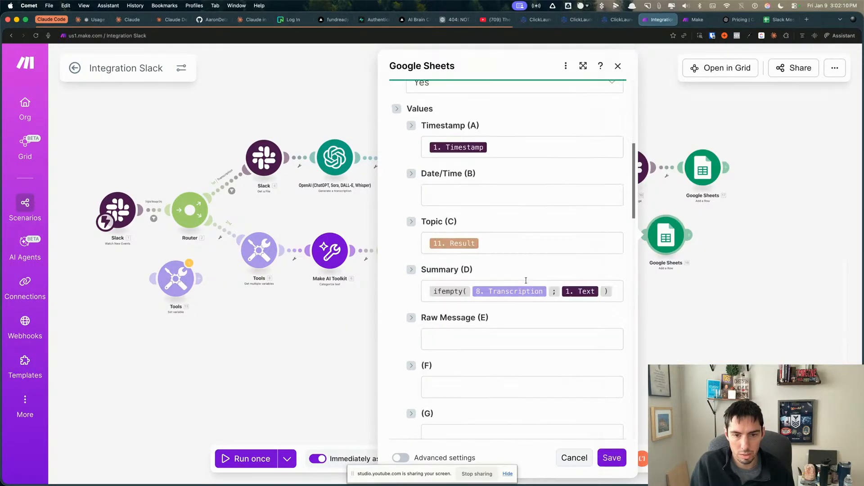
Move the ifempty expression for 8. Transcription and 1. Text from Summary (D) to Raw Message (E)
click(426, 278)
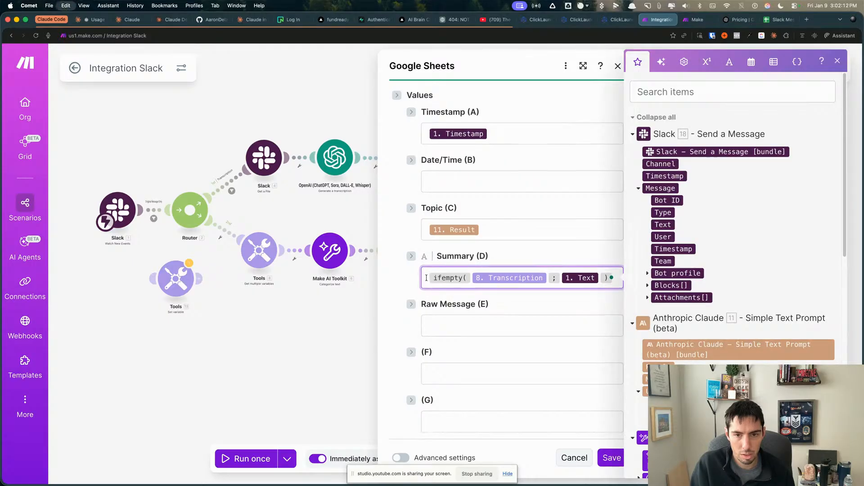
key(super+a)
key(super+x)
key(Tab)
key(super+v)
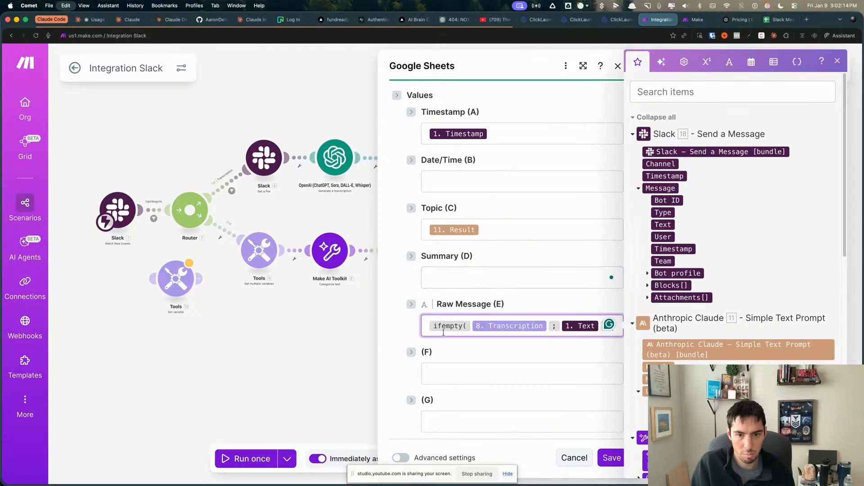
Move the Claude module's 11. Result value from Topic (C) to Summary (D)
click(488, 232)
key(super+a)
key(super+x)
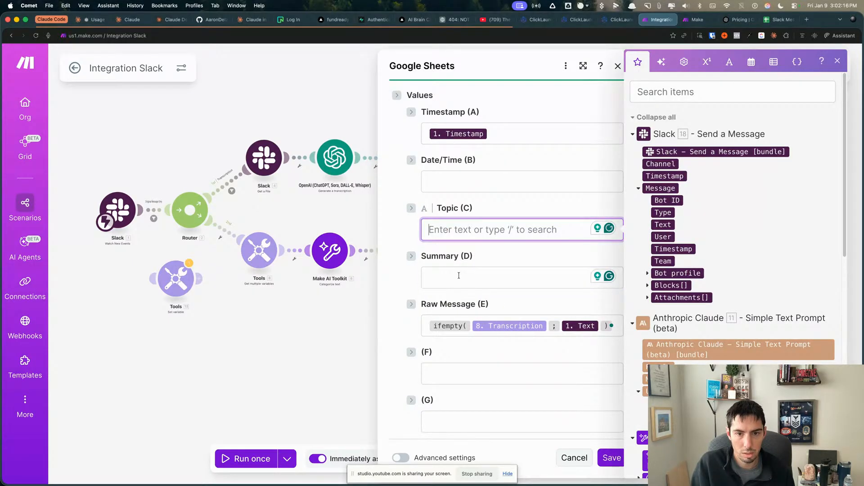
key(Tab)
key(super+v)
Insert an empty parseDate function into the Date/Time (B) value of the Google Sheets module
click(506, 135)
click(536, 174)
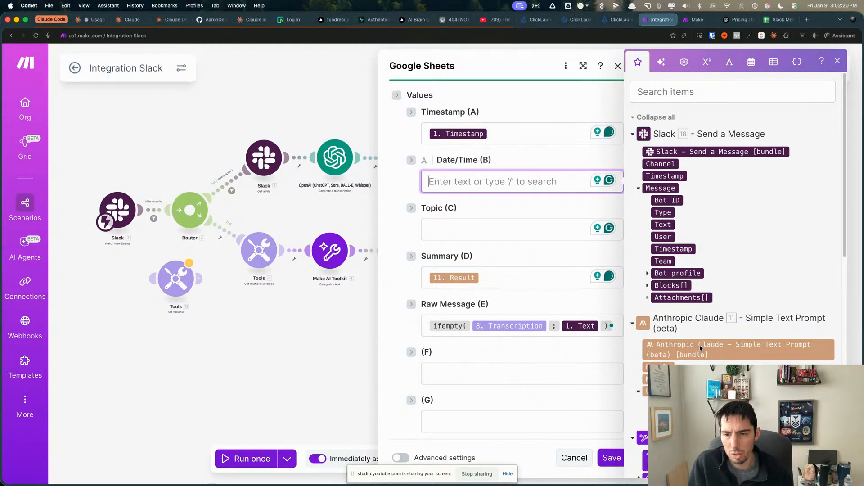
scroll(712, 353, down, 10)
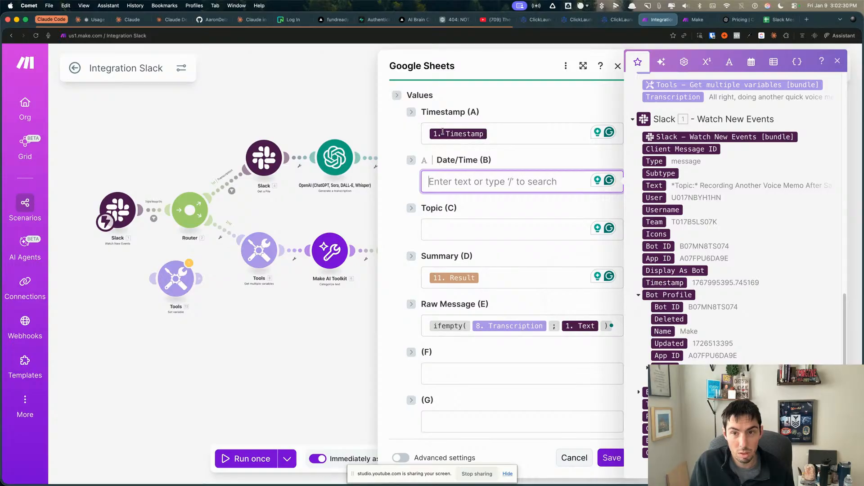
click(753, 63)
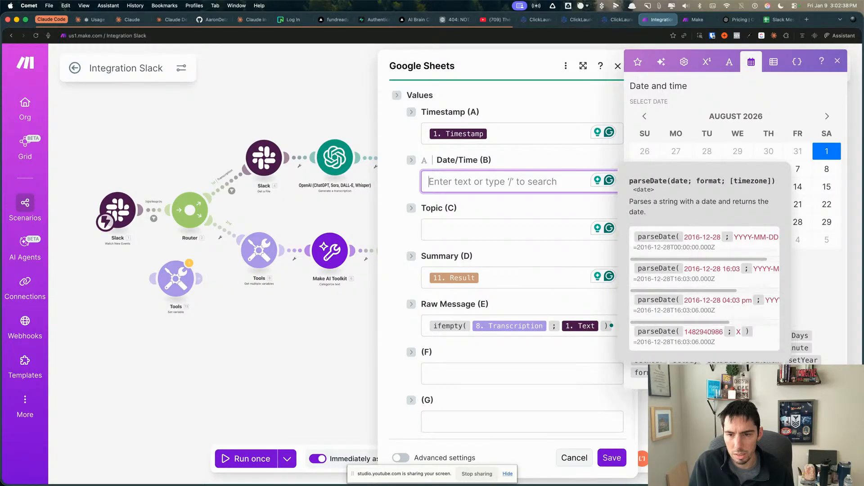
click(704, 373)
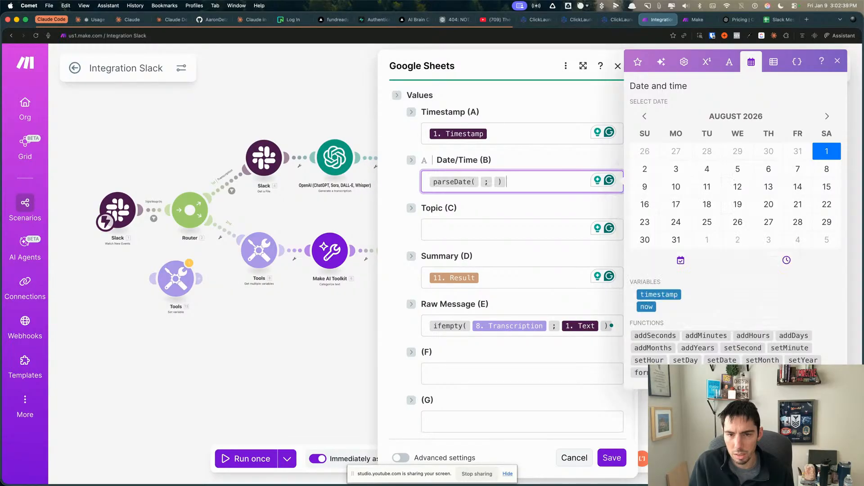
Copy 1. Timestamp from Timestamp (A) into the date argument of Date/Time (B)'s parseDate function and save the module
click(479, 182)
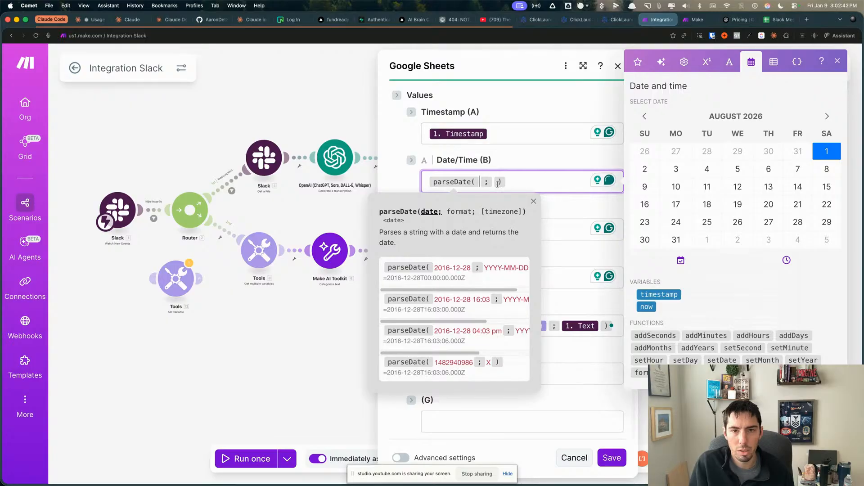
click(495, 135)
key(super+a)
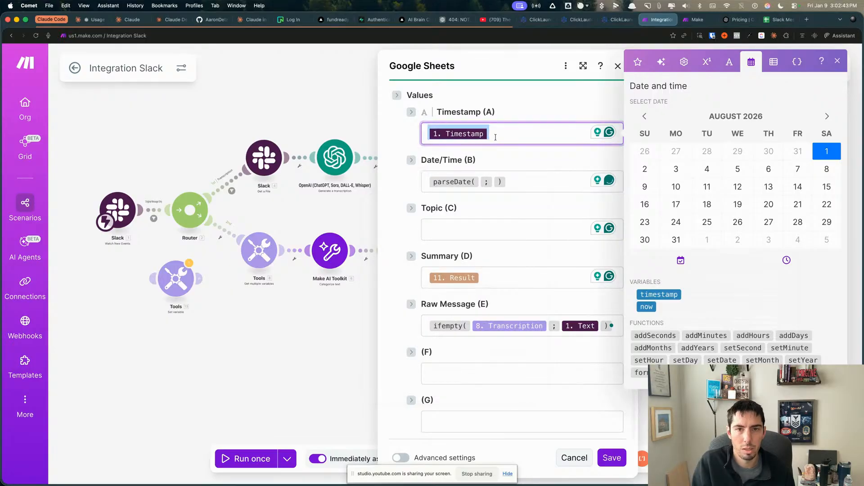
click(479, 181)
key(super+v)
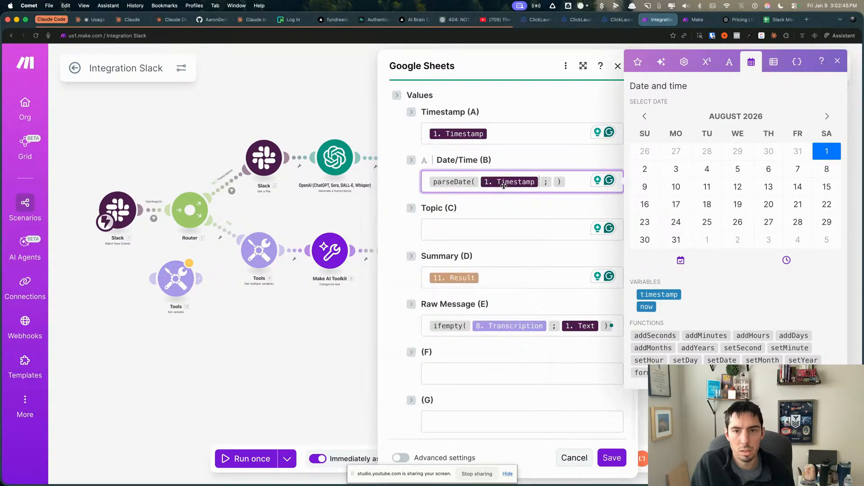
click(552, 181)
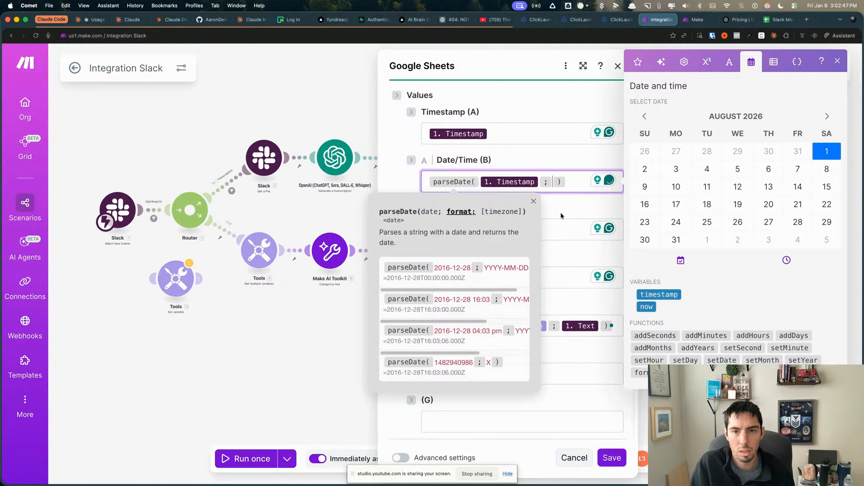
click(570, 182)
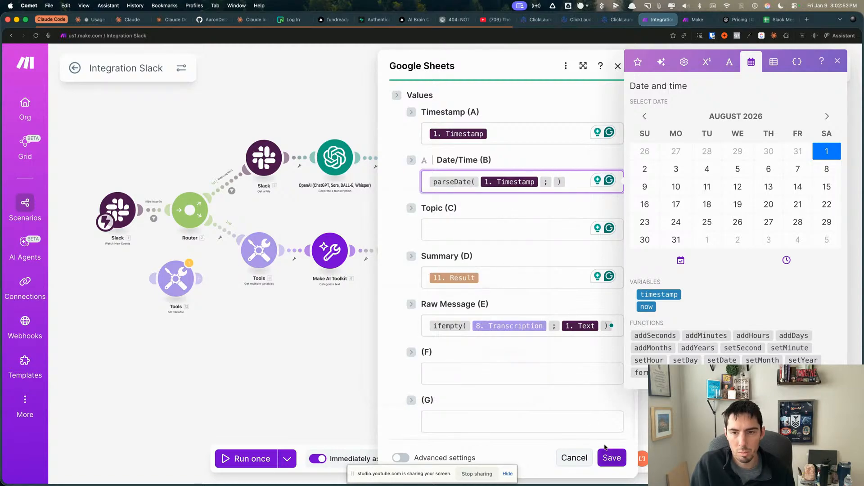
click(612, 458)
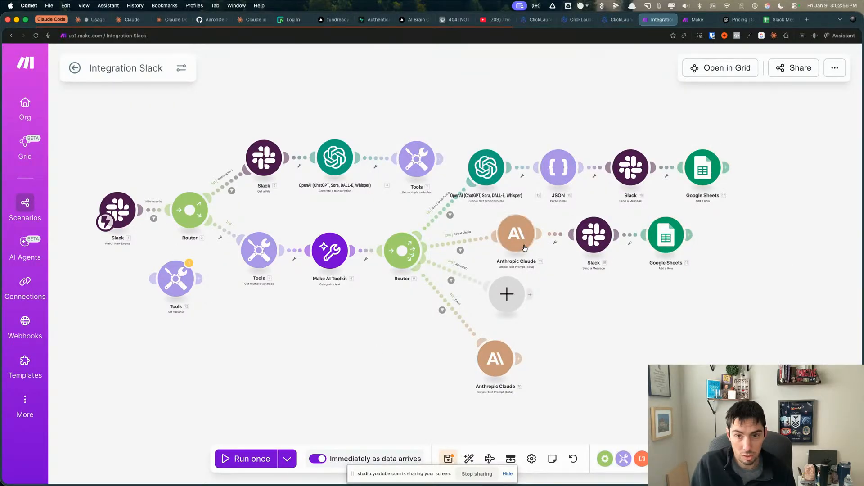
click(554, 234)
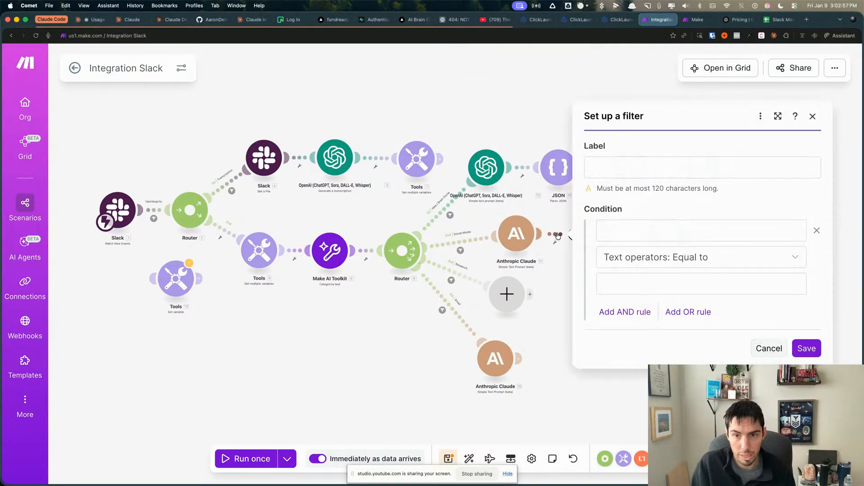
click(653, 233)
scroll(471, 325, down, 7)
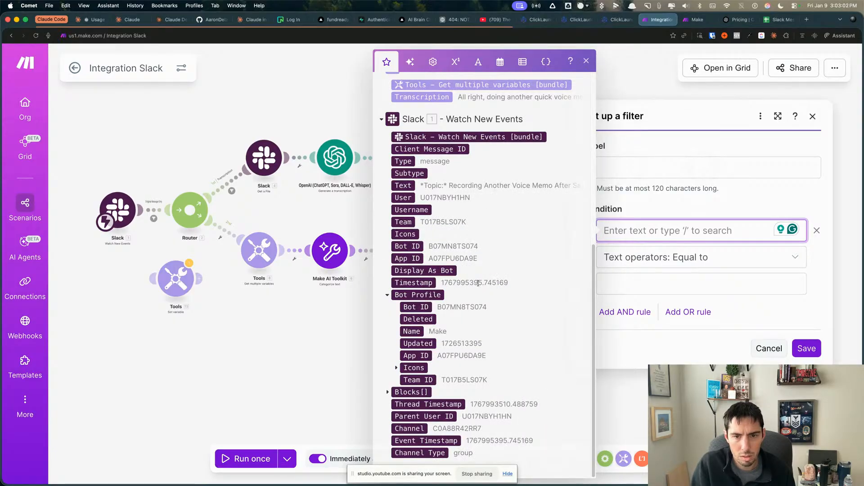
right_click(474, 283)
click(483, 288)
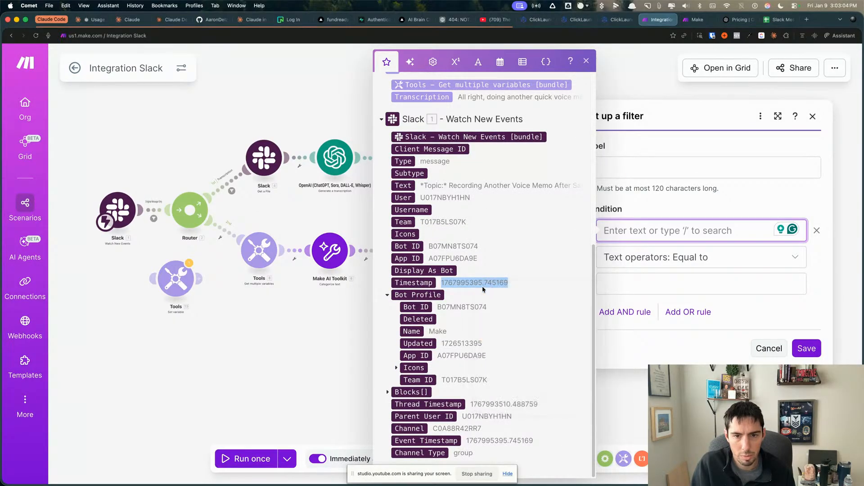
click(668, 341)
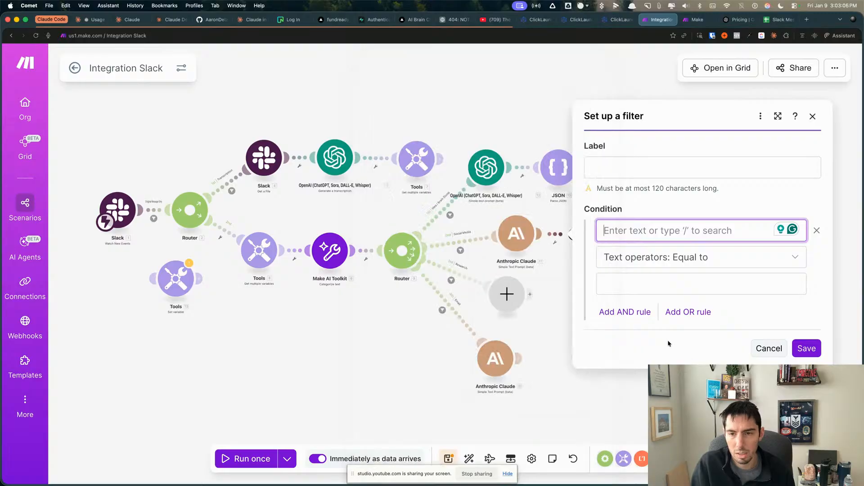
click(570, 402)
click(594, 234)
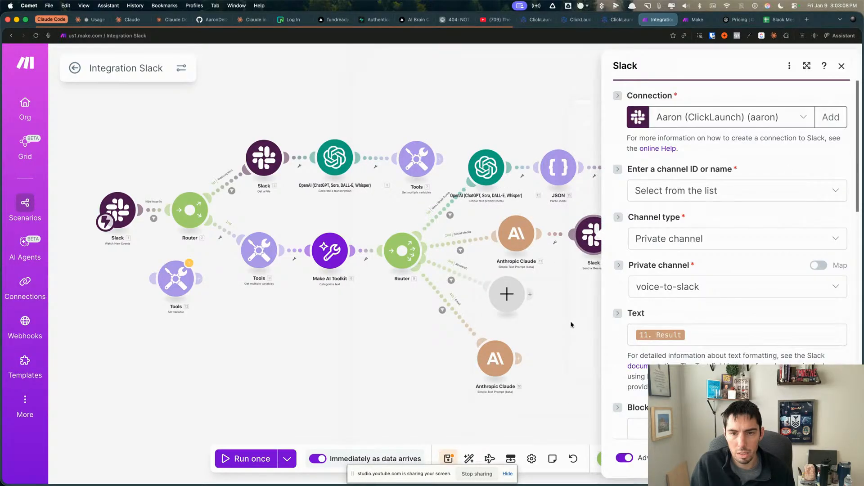
click(579, 248)
In the social media Google Sheets module, replace parseDate's date argument with 1767995395.745169, copy the whole expression, and close the module
click(666, 235)
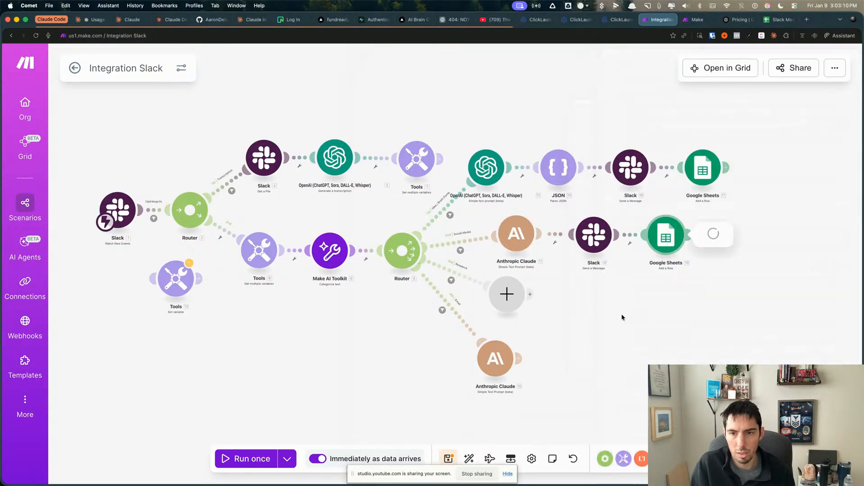
scroll(450, 288, down, 7)
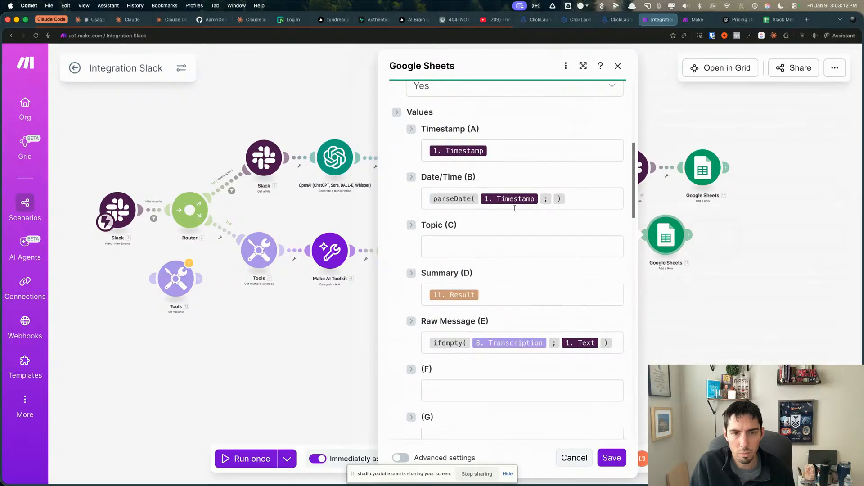
click(538, 201)
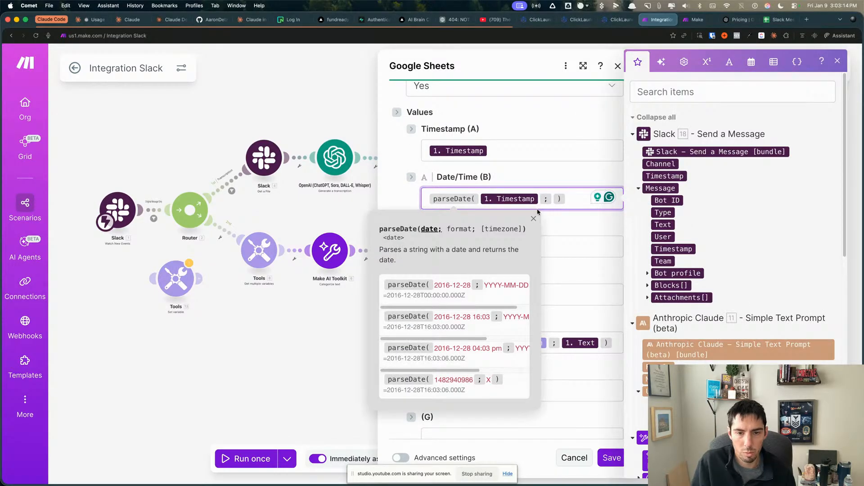
key(BackSpace)
key(ctrl+v)
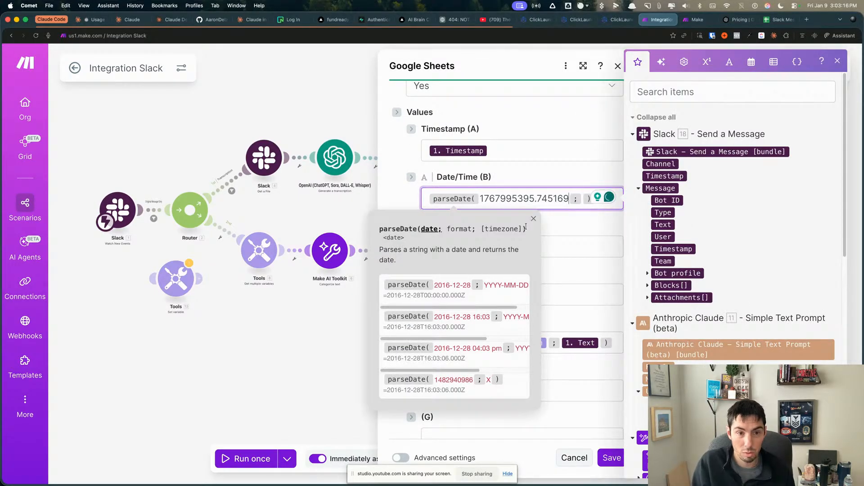
click(599, 198)
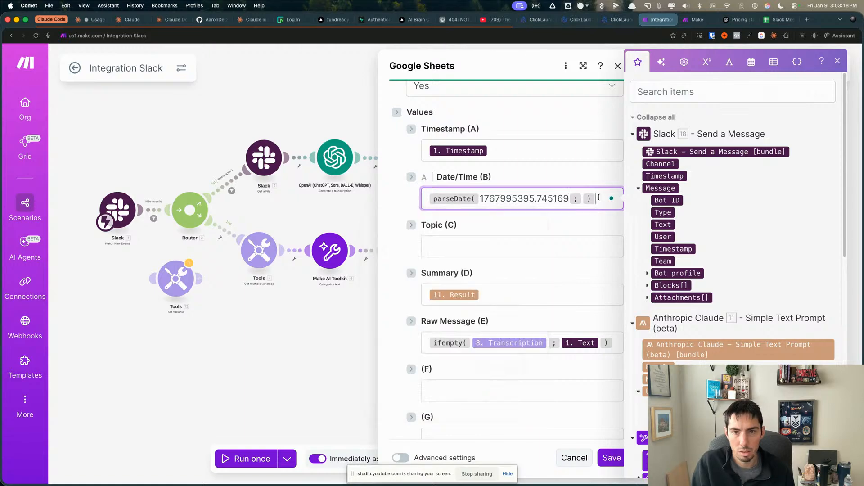
key(super+a)
click(579, 454)
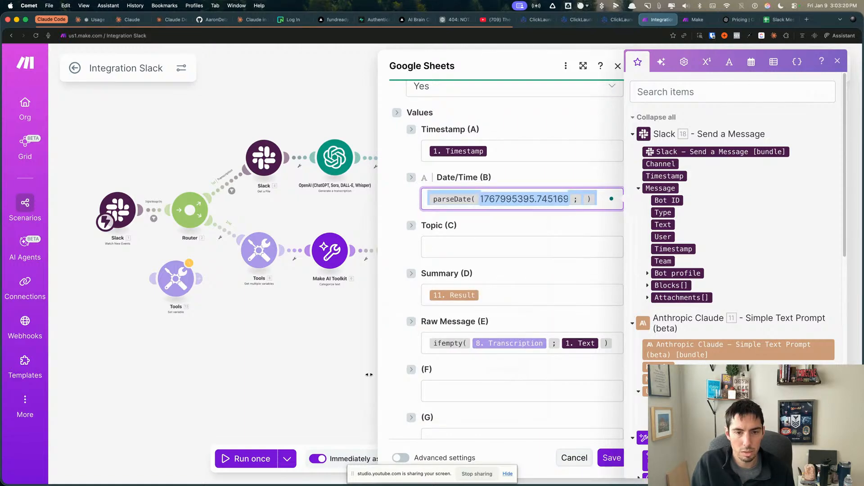
Connect the loose Tools module to the first router, then set its variable value to the copied parseDate expression with 1767995395.745169 and save
drag(176, 288, 195, 229)
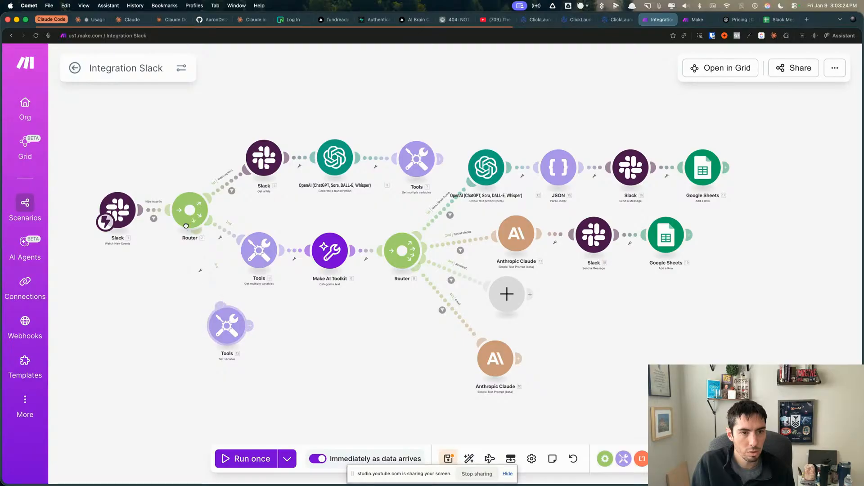
drag(230, 332, 207, 335)
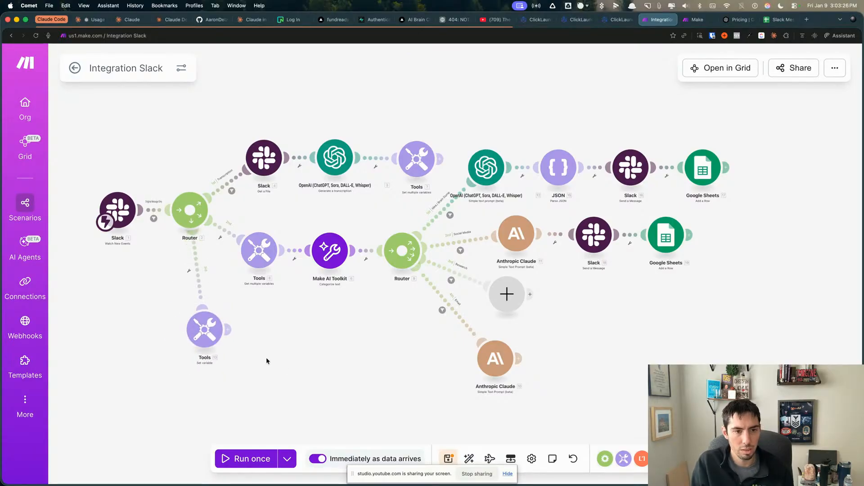
click(202, 333)
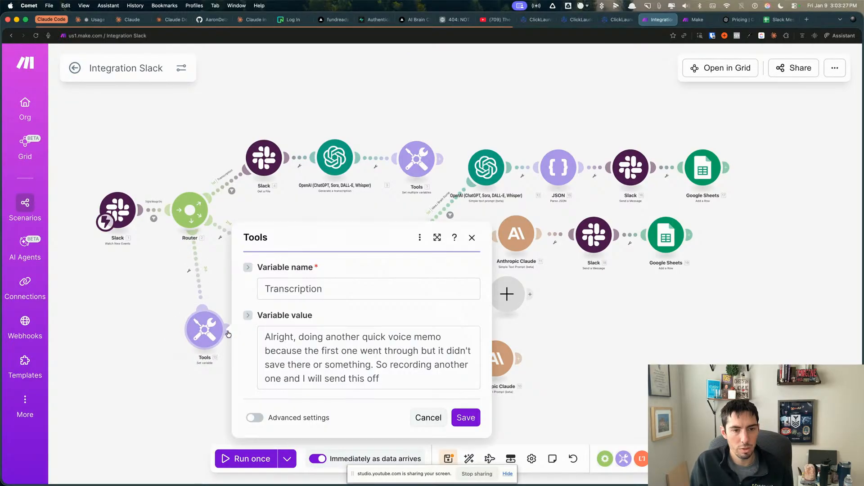
click(389, 380)
key(super+a)
key(BackSpace)
key(super+v)
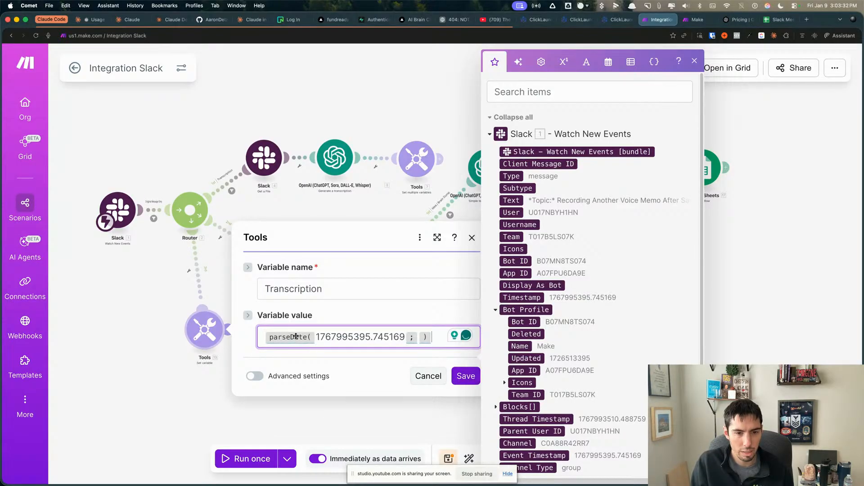
click(607, 63)
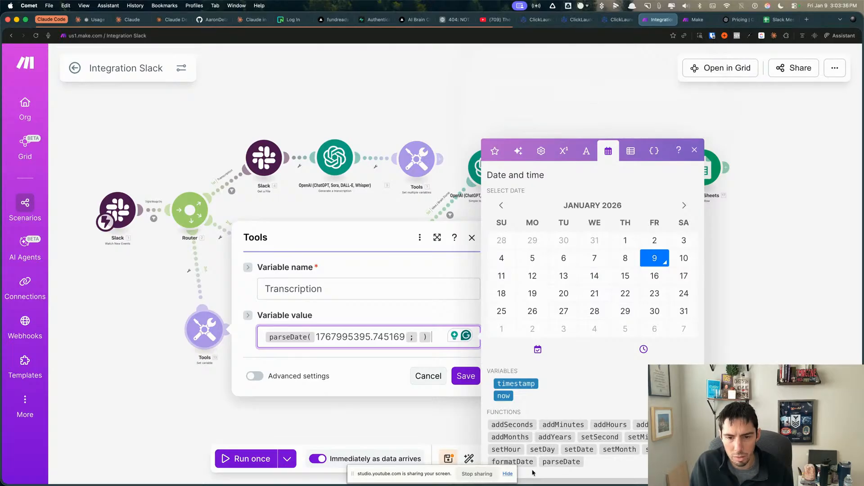
mouse_move(550, 463)
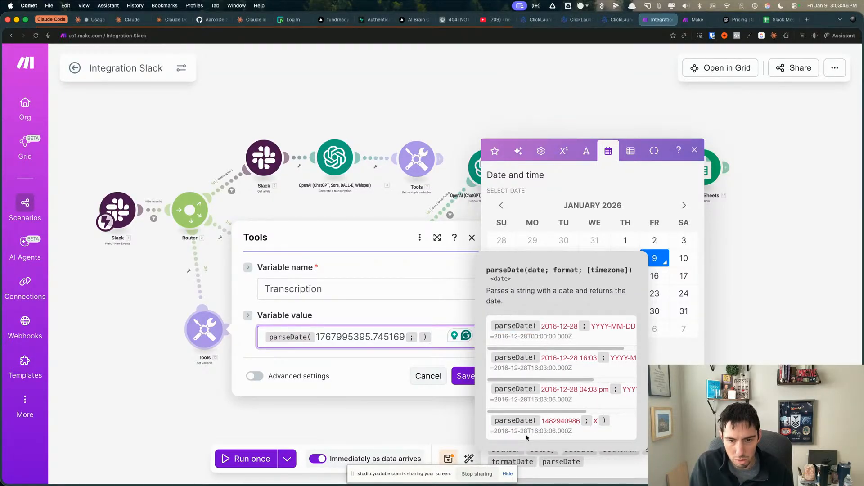
click(370, 376)
click(459, 376)
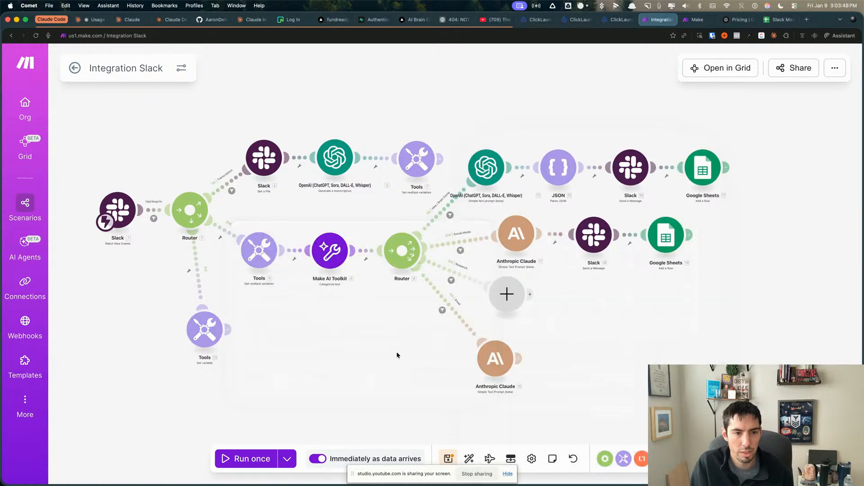
Run only the Tools module and examine the date in its output bundle
right_click(209, 336)
click(239, 357)
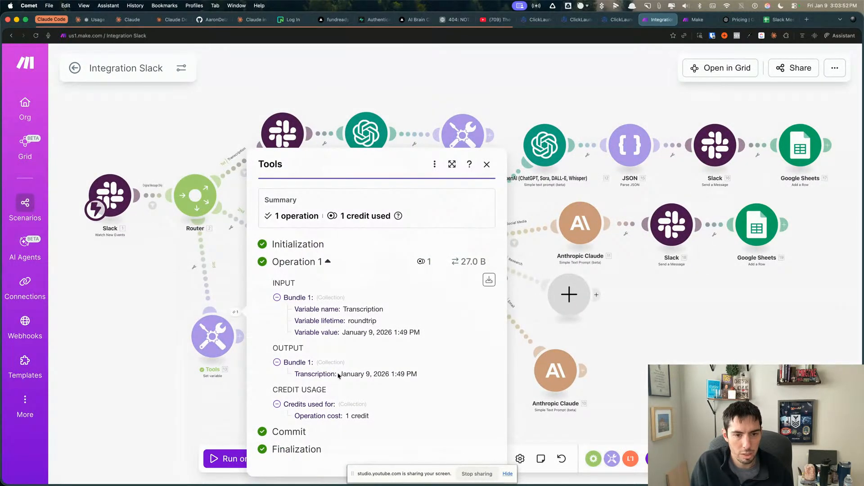
drag(339, 376, 439, 376)
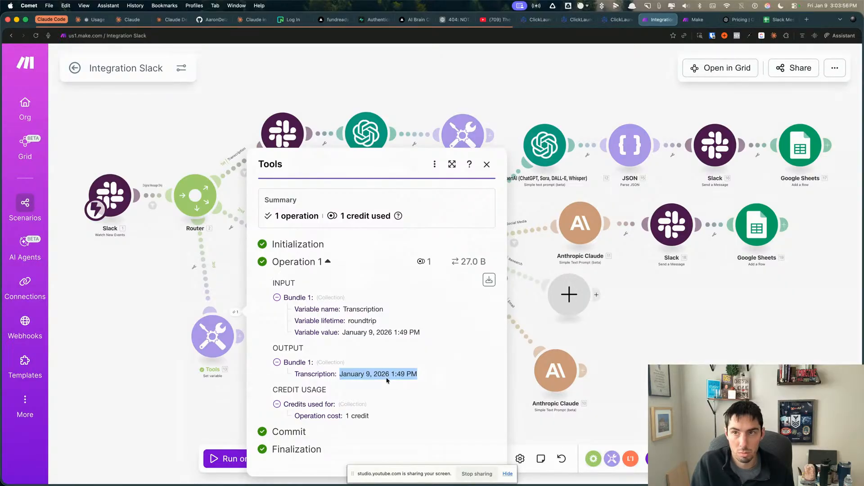
Close the output and unlink the Tools module from the first router
click(204, 393)
right_click(201, 260)
click(227, 286)
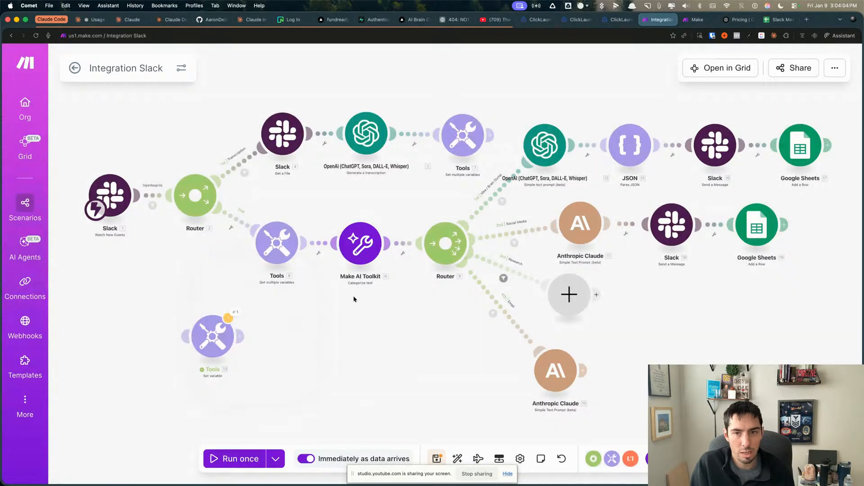
In the social media Google Sheets module, replace the fixed number in Date/Time (B)'s parseDate with Slack's 1. Timestamp
click(749, 240)
scroll(577, 303, down, 5)
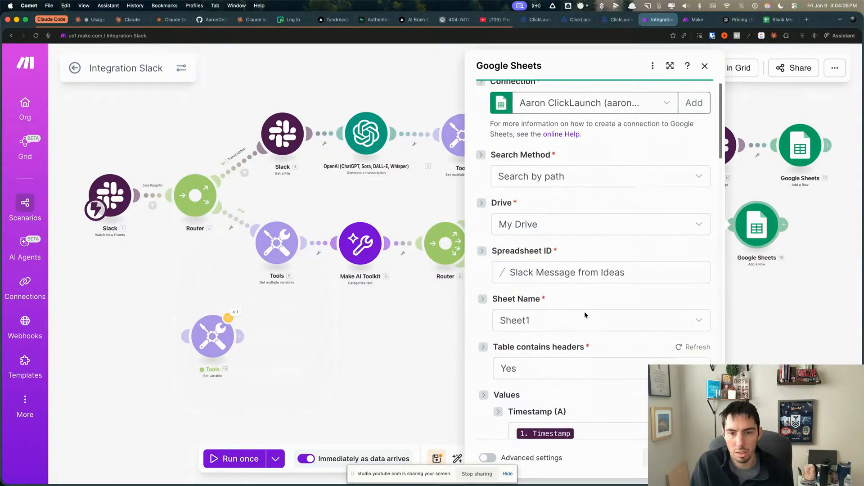
drag(655, 268, 565, 269)
key(BackSpace)
scroll(407, 388, down, 10)
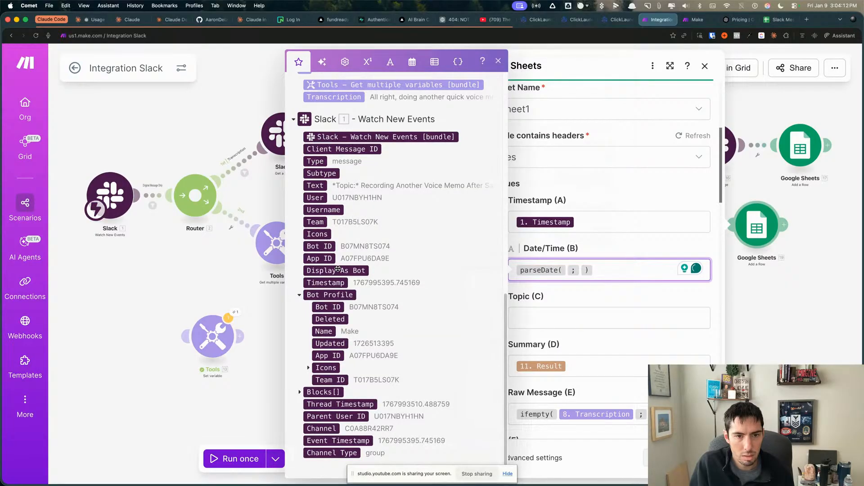
click(325, 283)
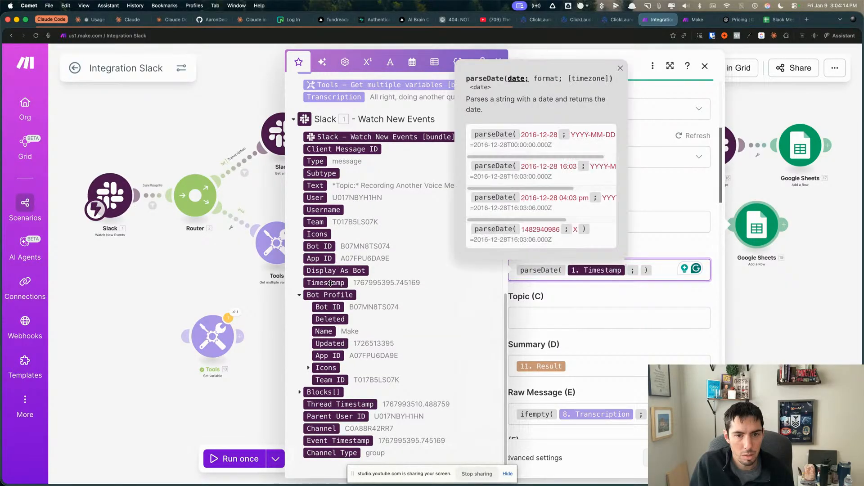
click(617, 331)
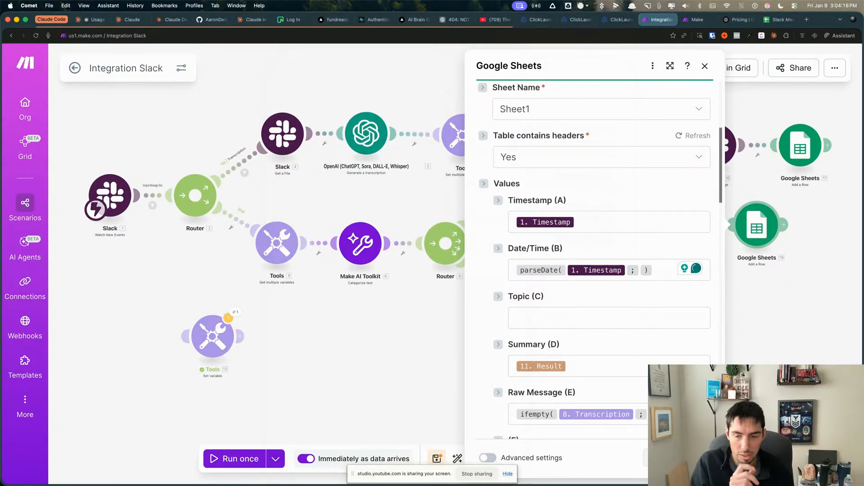
Leave the Google Sheets module and review the date output of the loose Tools module's last run
click(293, 350)
click(235, 312)
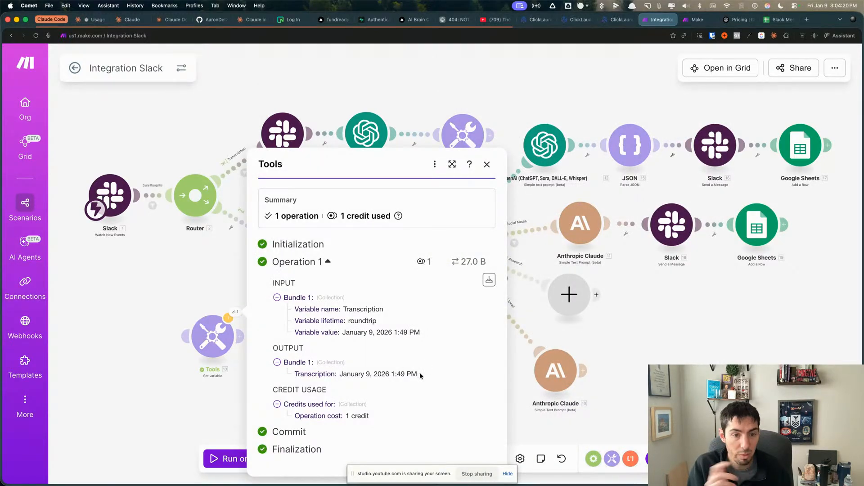
click(665, 345)
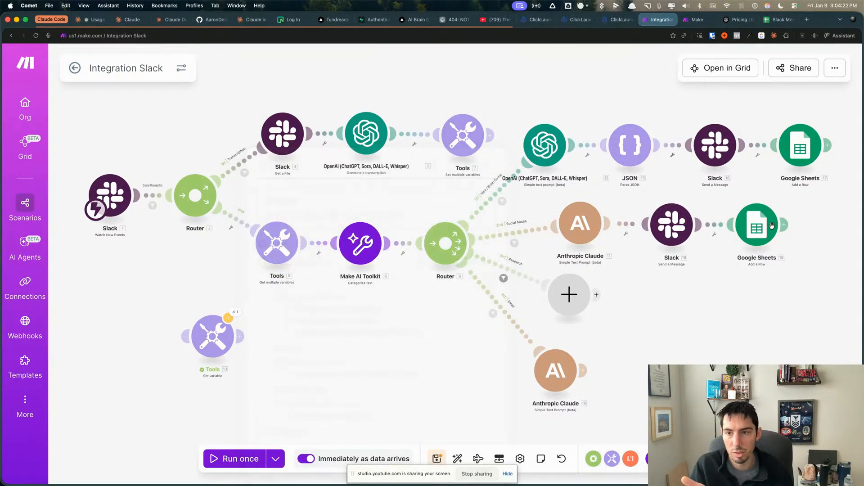
In the social media Google Sheets module's Date/Time (B), insert an opening formatDate function in front of the parseDate expression
click(772, 225)
scroll(586, 359, down, 5)
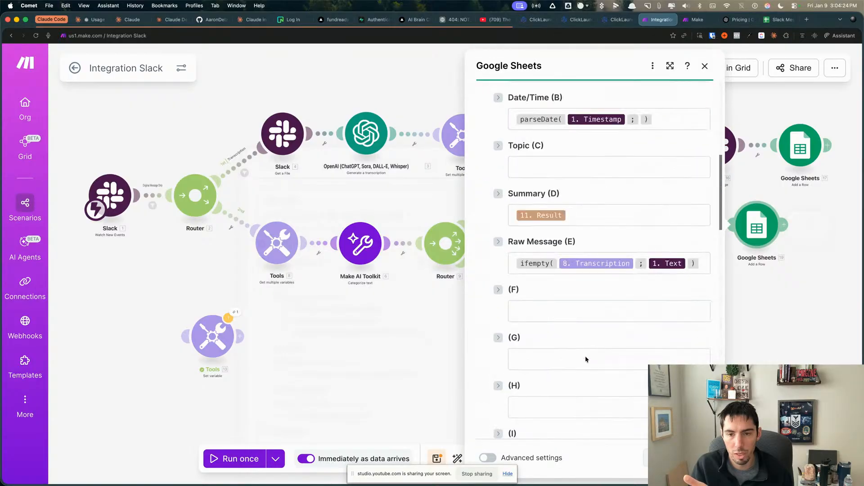
scroll(571, 309, up, 5)
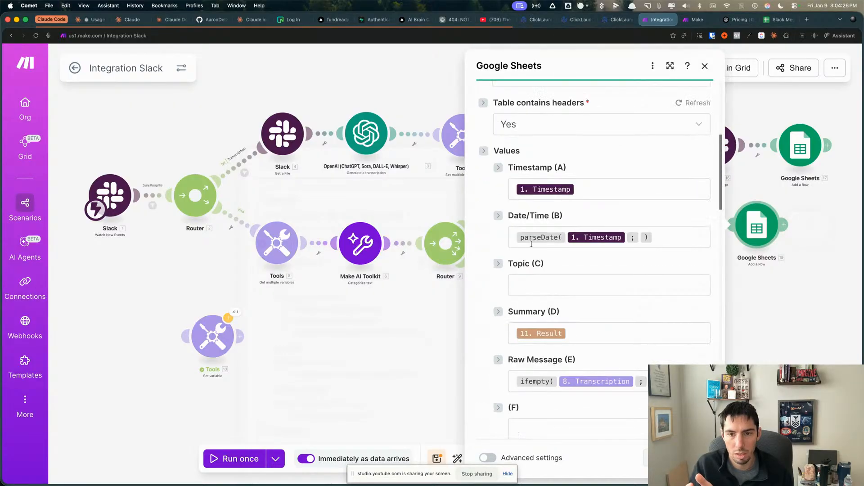
click(532, 243)
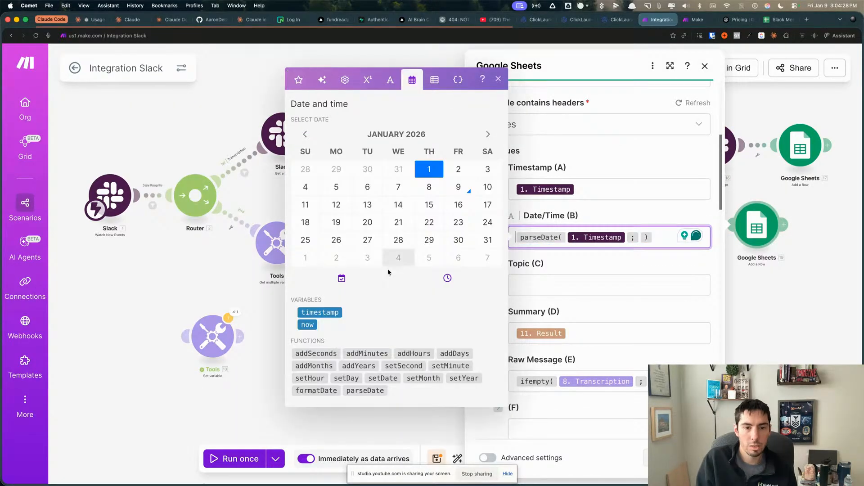
click(315, 390)
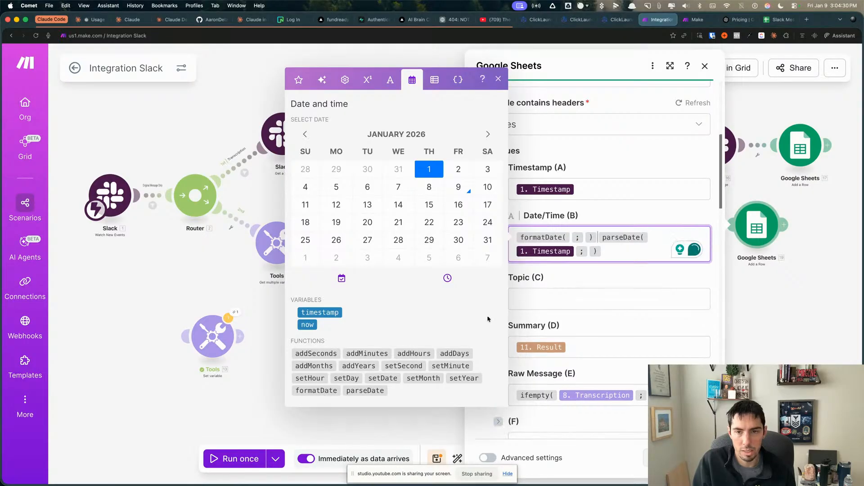
key(BackSpace)
key(BackSpace)
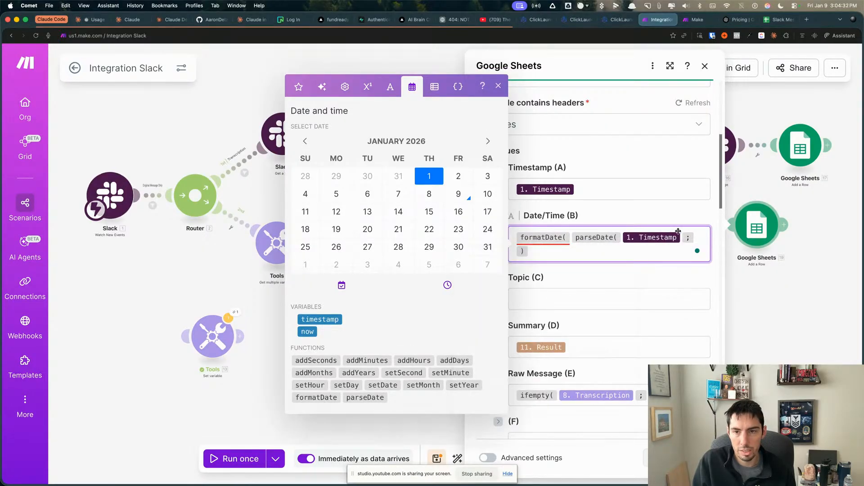
Complete the formatDate function in Date/Time (B) with the format MM-DD-YYYY hh:mm A
click(546, 253)
text(; MM-DD-YYYY)
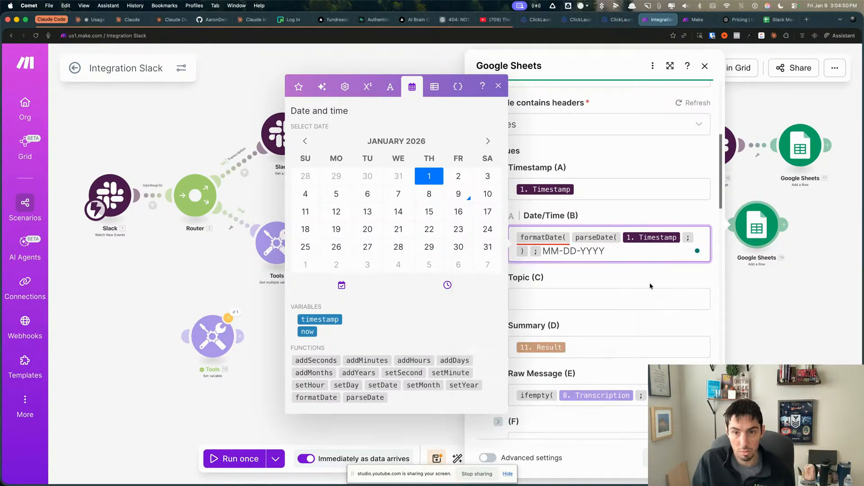
text(hh:mm A)
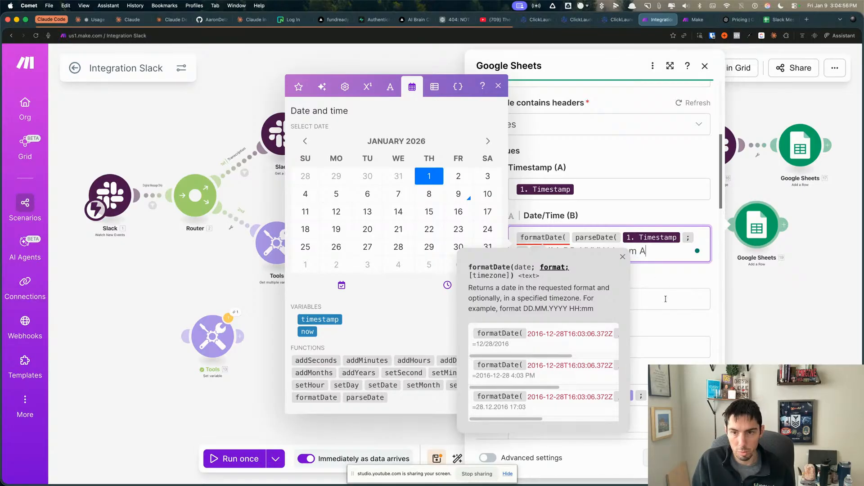
click(660, 295)
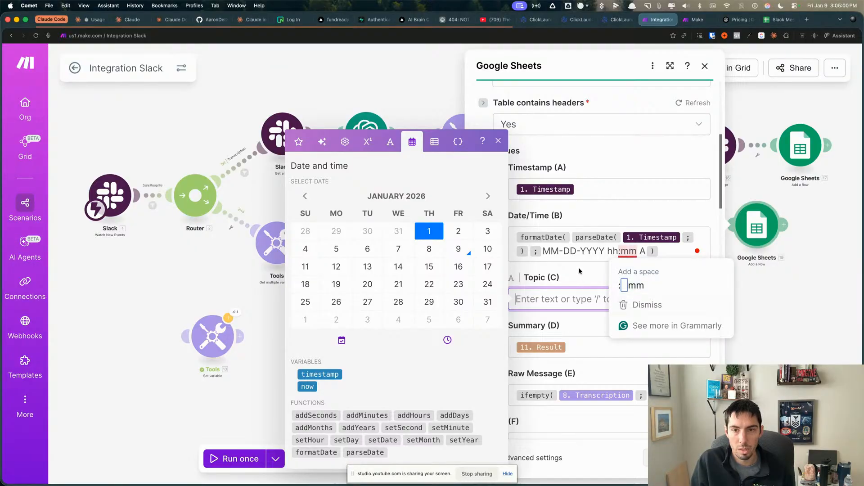
click(580, 271)
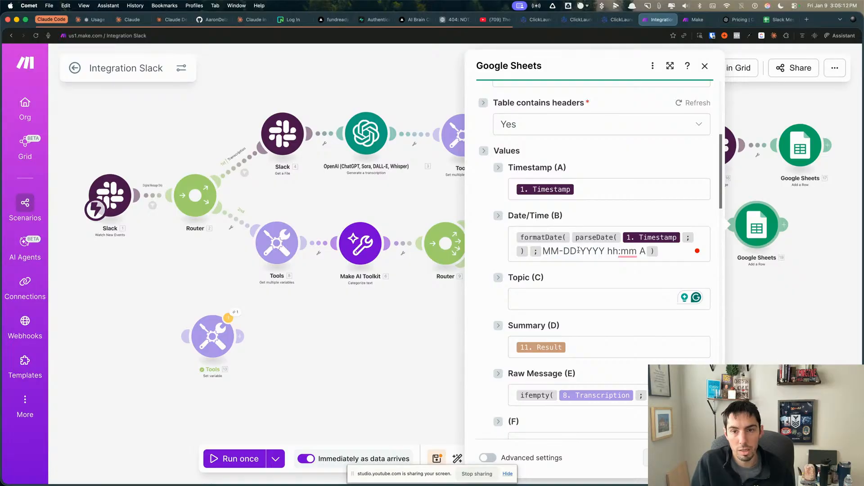
Try the month token M in the Date/Time (B) format, and restore it to MM
click(552, 251)
key(BackSpace)
key(Escape)
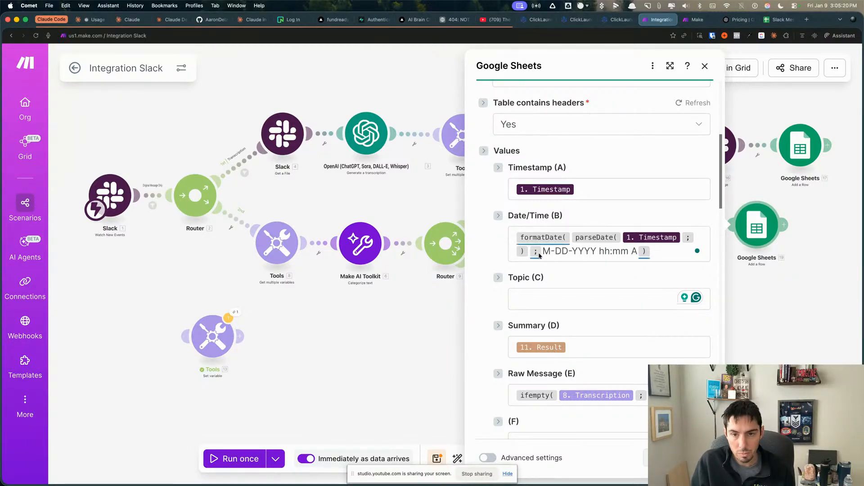
click(552, 256)
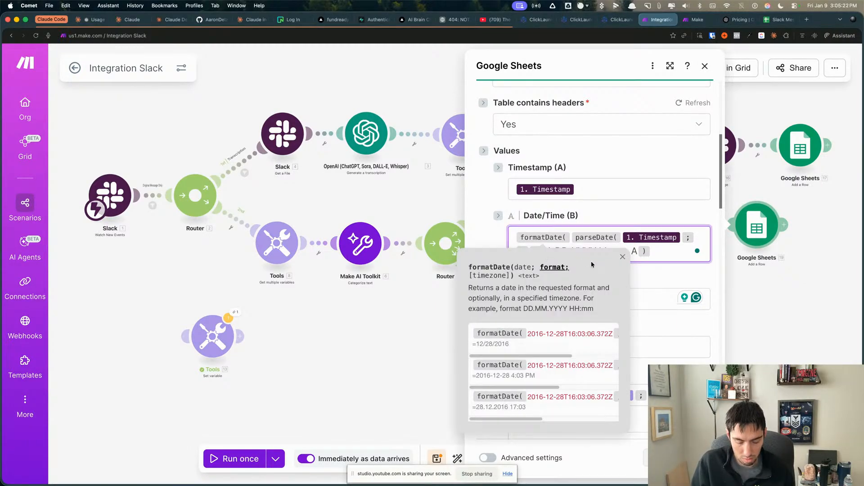
click(674, 277)
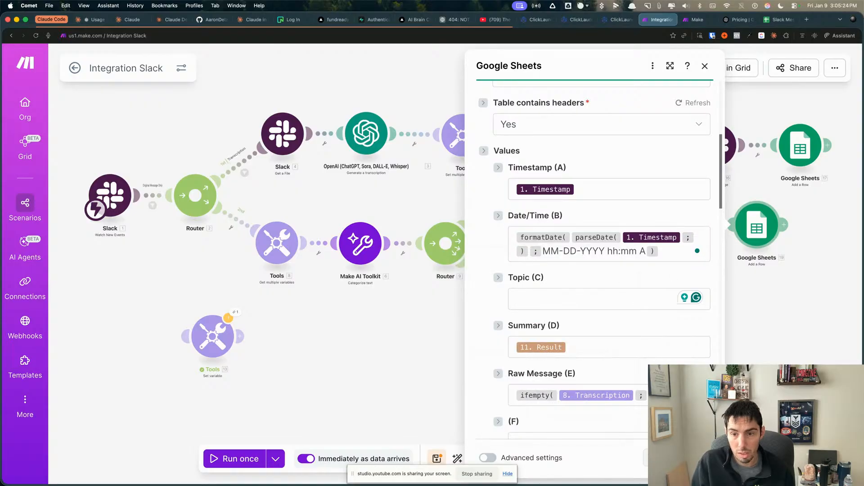
Copy the whole formatDate expression from Date/Time (B) and leave the Google Sheets module
click(672, 256)
key(ctrl+a)
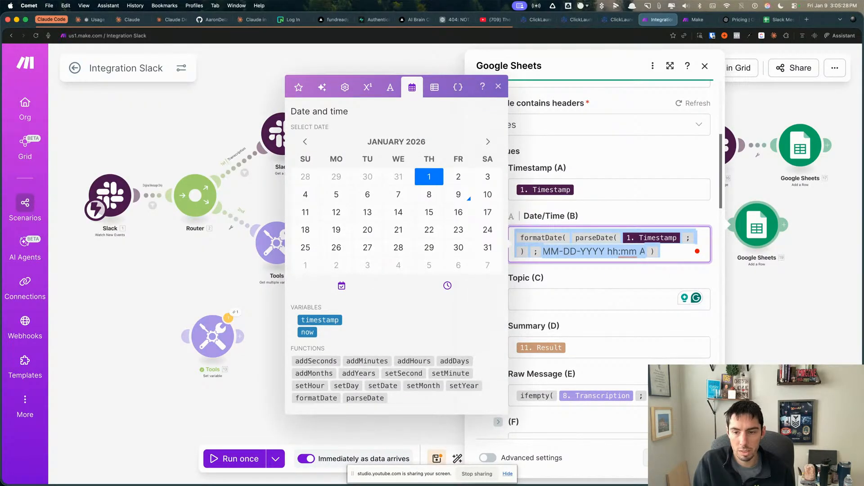
click(264, 367)
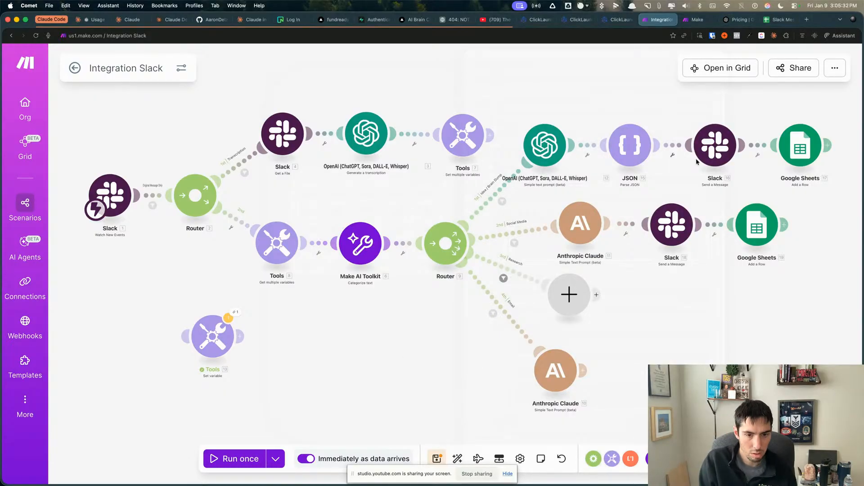
Copy the saved "Tokens for date/time formatting" link from the clipboard manager's Frequently Used items and open it in a new browser tab
key(shift+super+v)
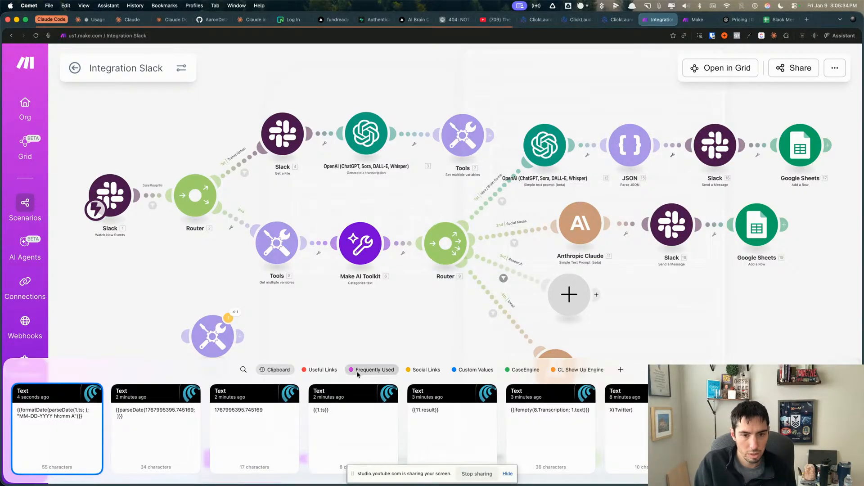
click(358, 374)
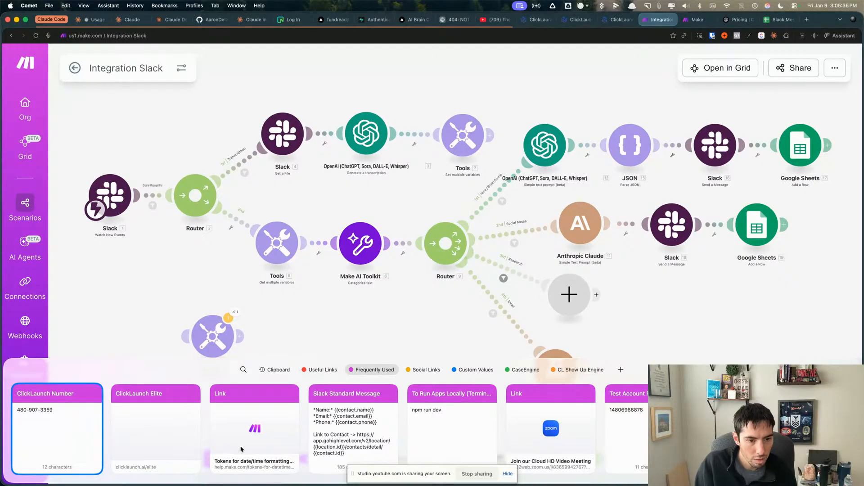
double_click(269, 432)
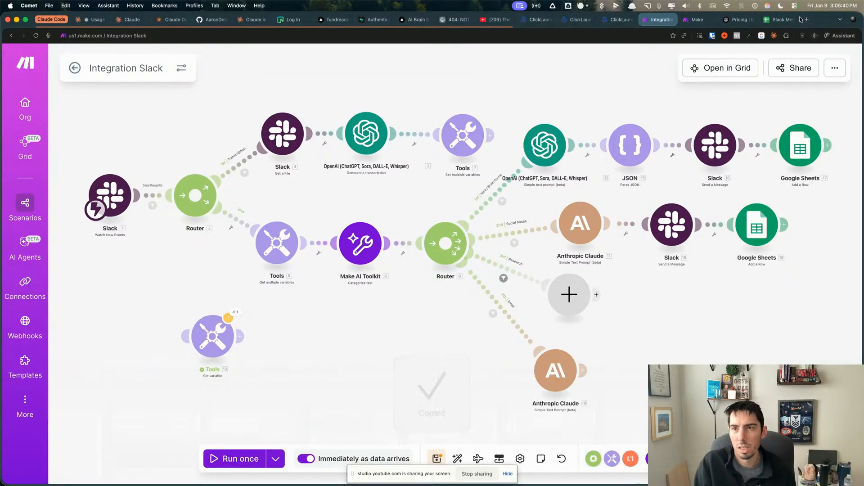
click(807, 19)
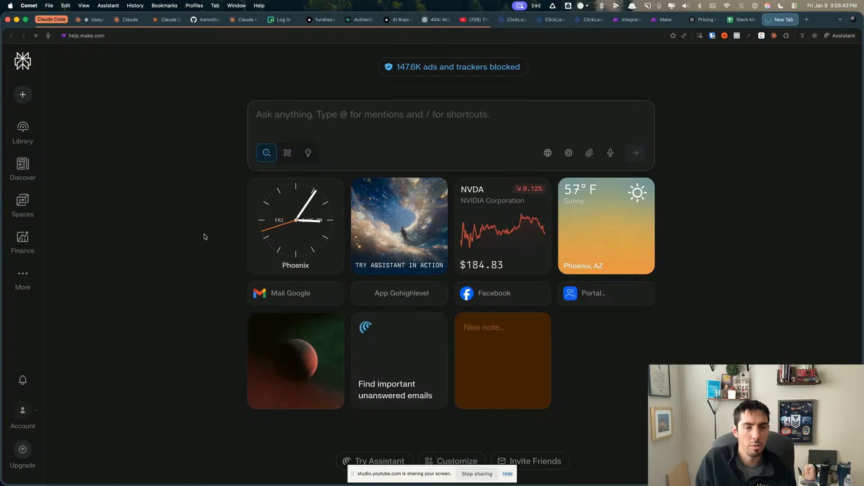
key(super+v)
key(Return)
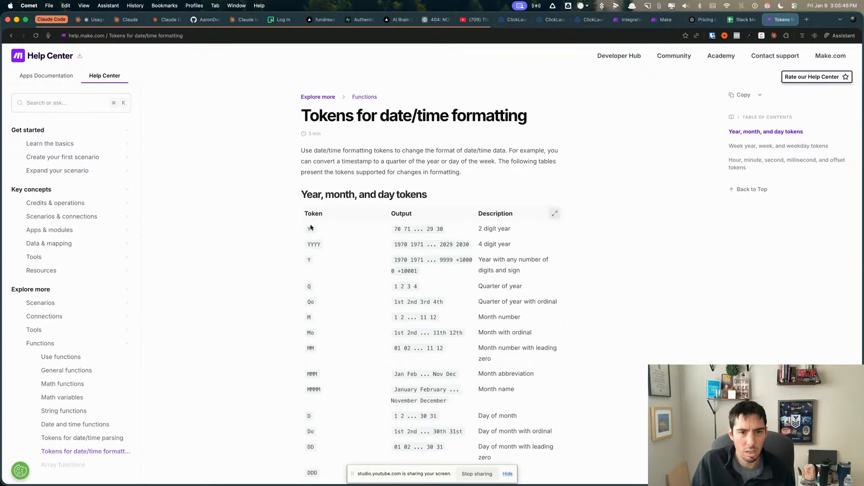
Examine the year, month, day, weekday, hour and minute tokens on Make's date/time formatting help page
scroll(414, 295, down, 2)
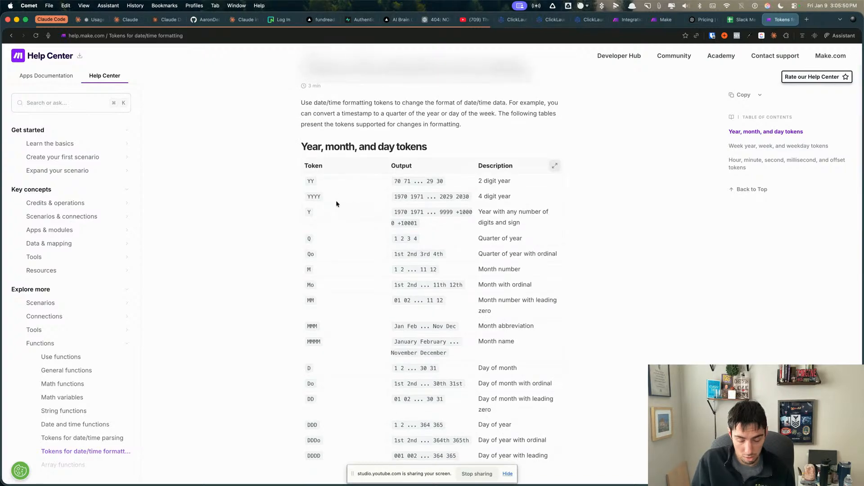
key(super+equal)
key(super+equal)
key(super+equal)
key(super+equal)
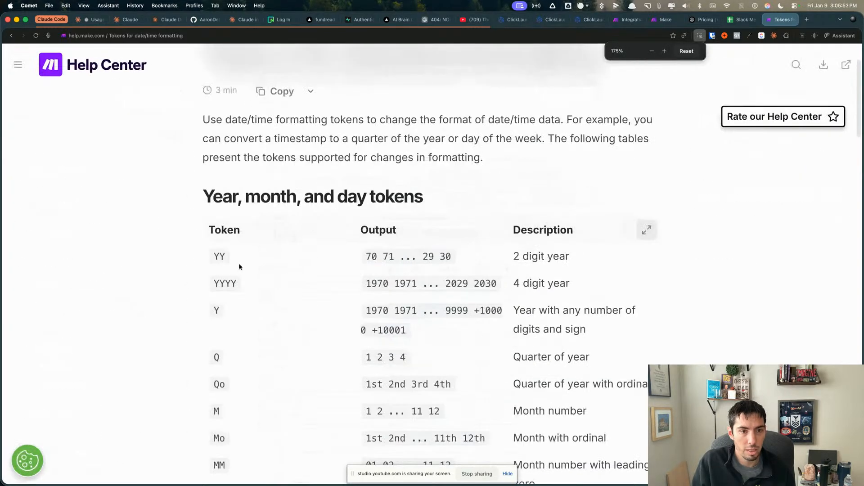
key(super+minus)
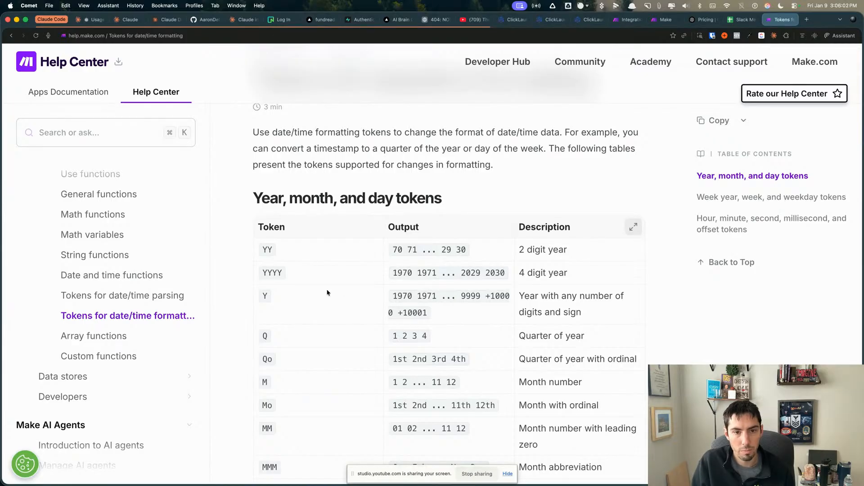
scroll(328, 293, down, 2)
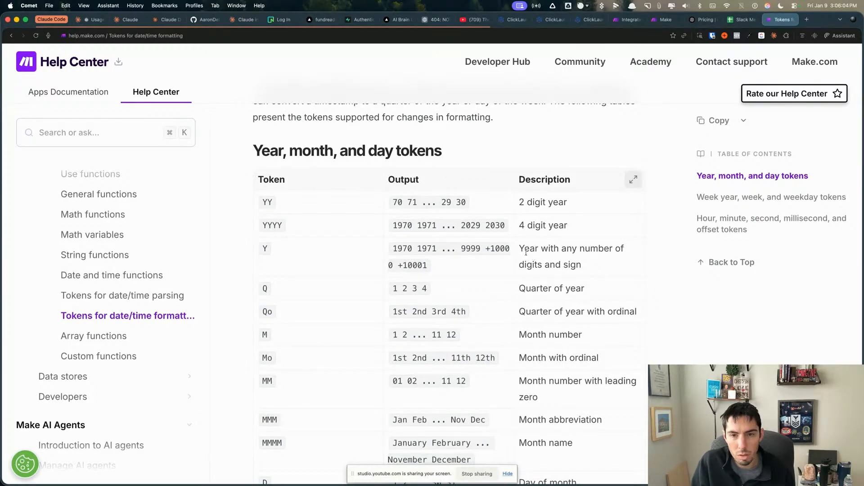
drag(518, 249, 608, 267)
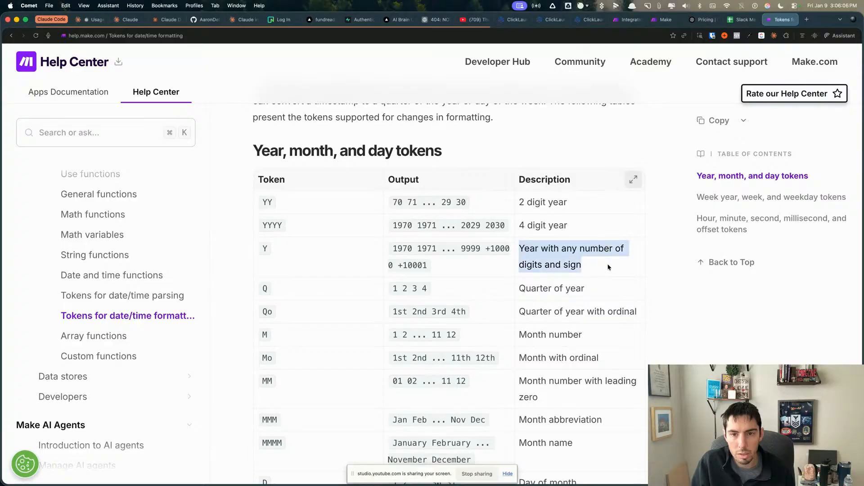
click(561, 262)
scroll(380, 236, down, 2)
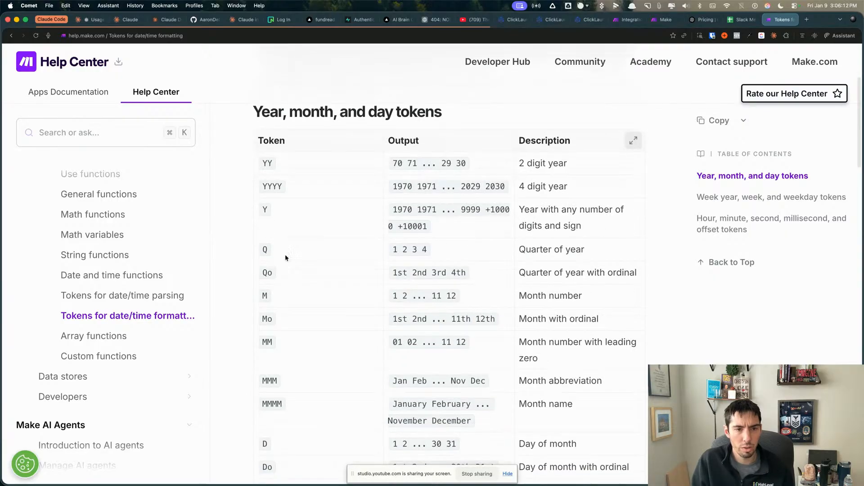
scroll(435, 293, down, 10)
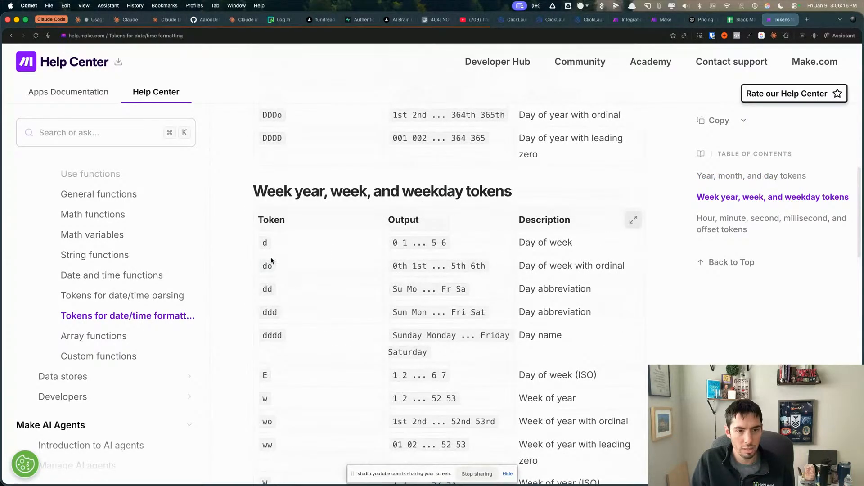
scroll(433, 234, down, 3)
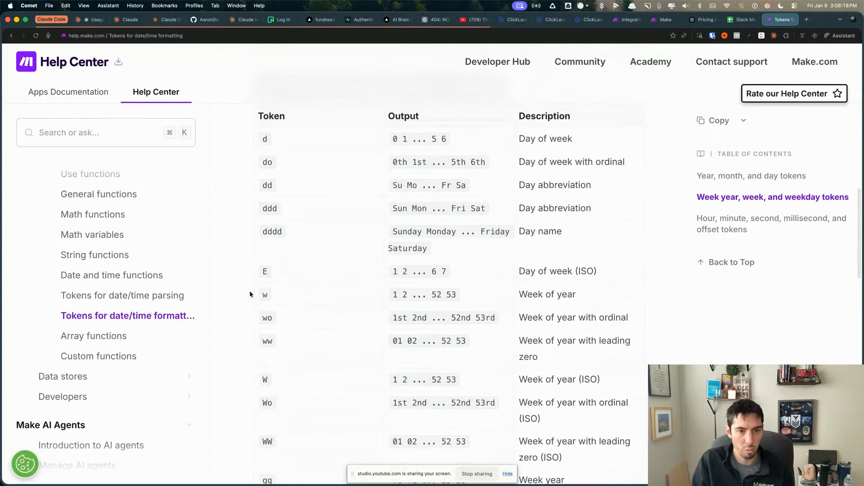
scroll(351, 389, down, 7)
scroll(351, 388, down, 4)
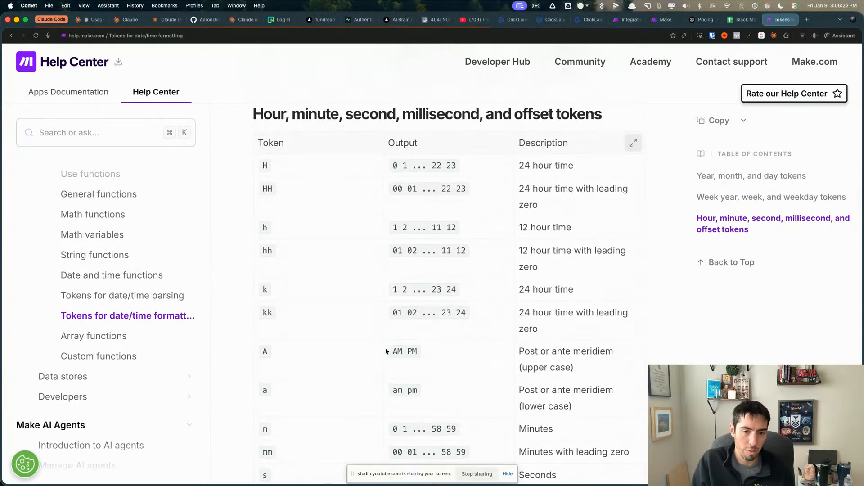
scroll(386, 351, down, 10)
scroll(386, 351, up, 20)
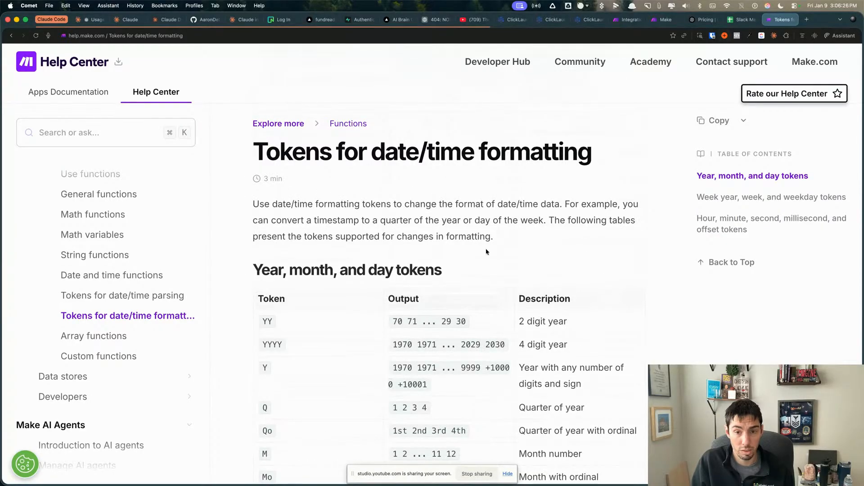
Return to the Integration Slack scenario and go to the row values of the open Google Sheets module
click(629, 20)
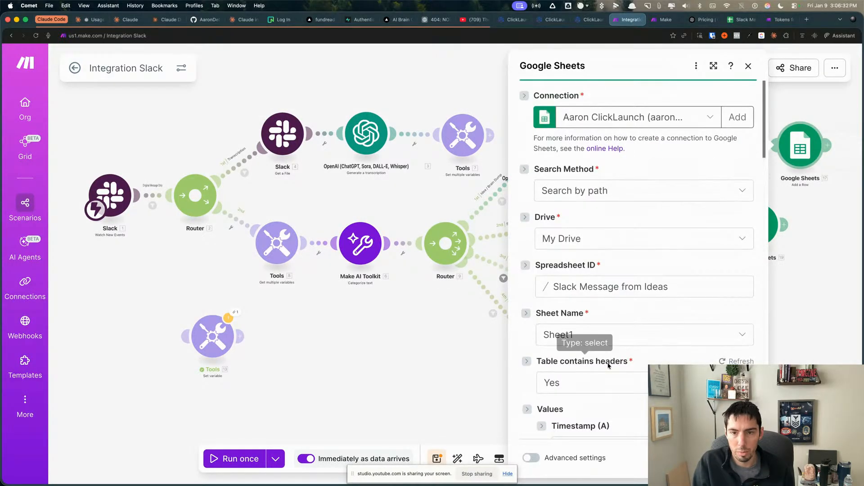
scroll(630, 319, down, 8)
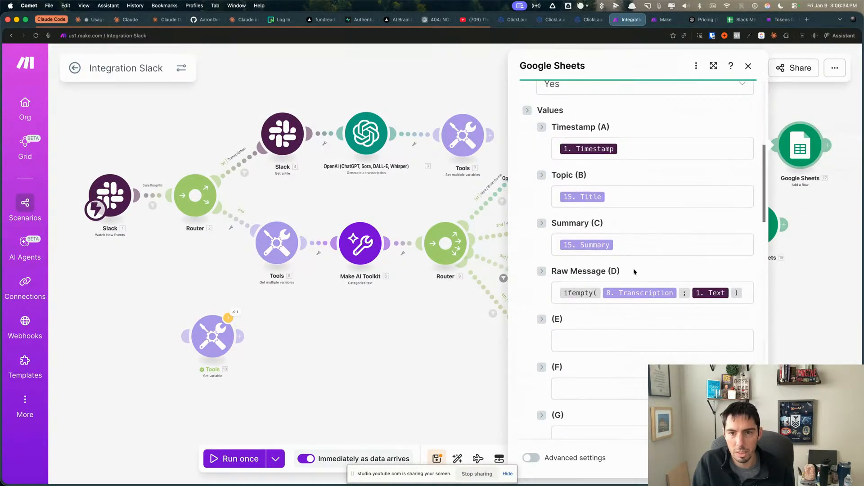
click(644, 204)
key(super+v)
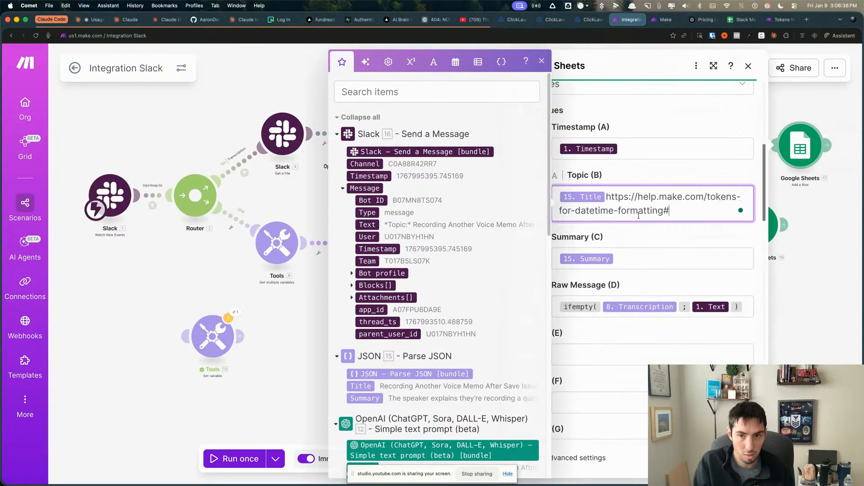
drag(671, 211, 606, 196)
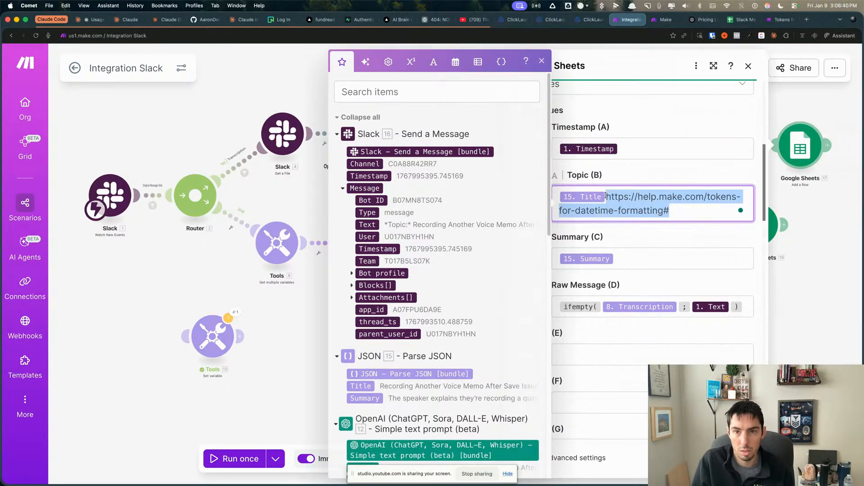
key(BackSpace)
Move the ifempty(8. Transcription; 1. Text) expression from Raw Message (D) to column (E)
click(743, 288)
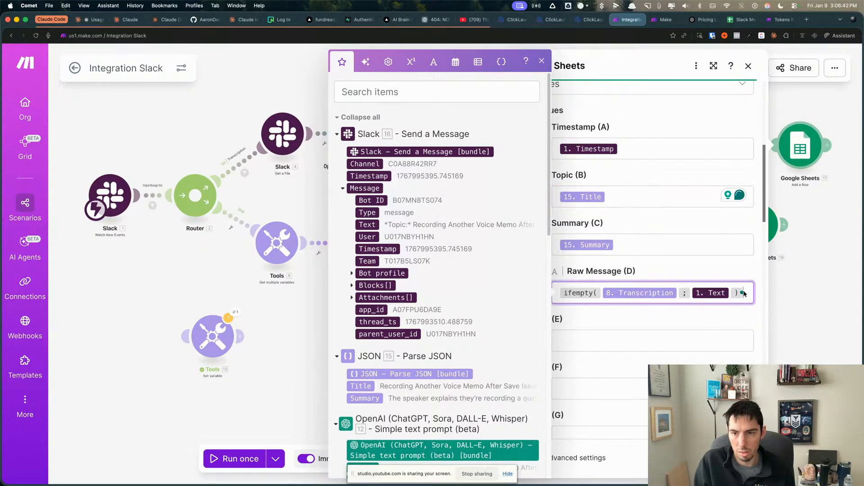
key(super+a)
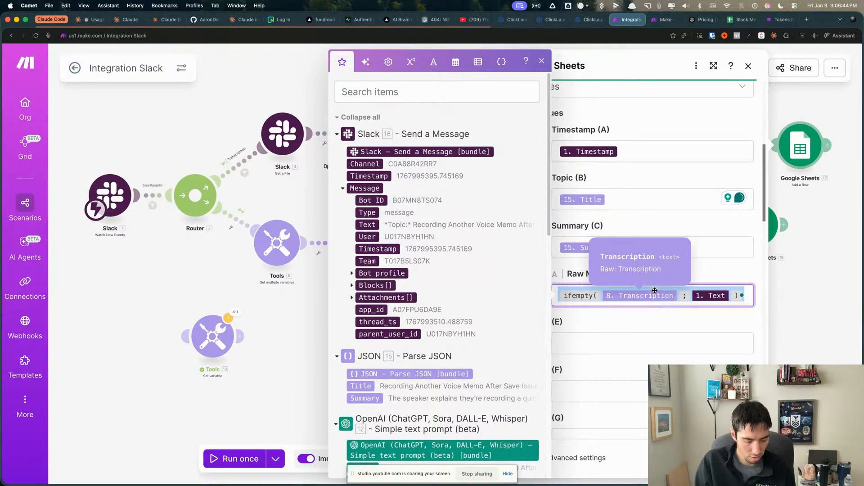
key(BackSpace)
click(630, 344)
key(super+v)
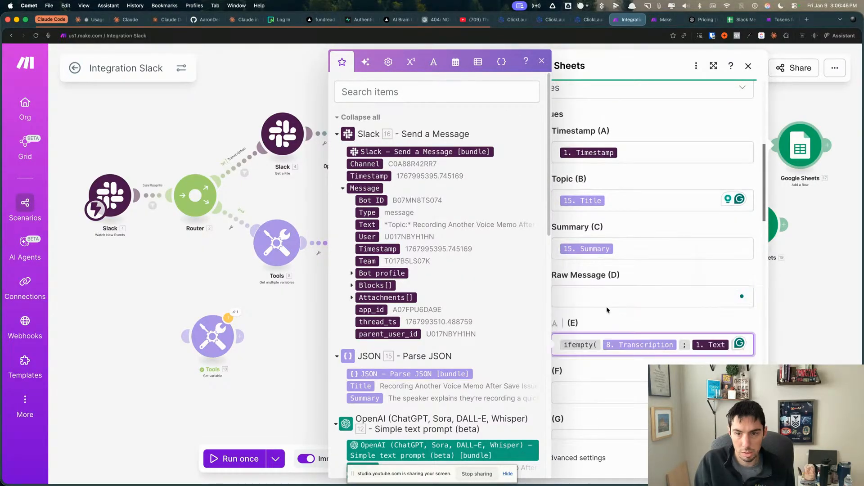
Move 15. Summary from Summary (C) to Raw Message (D), and 15. Title from Topic (B) to Summary (C)
click(628, 247)
key(super+a)
key(super+x)
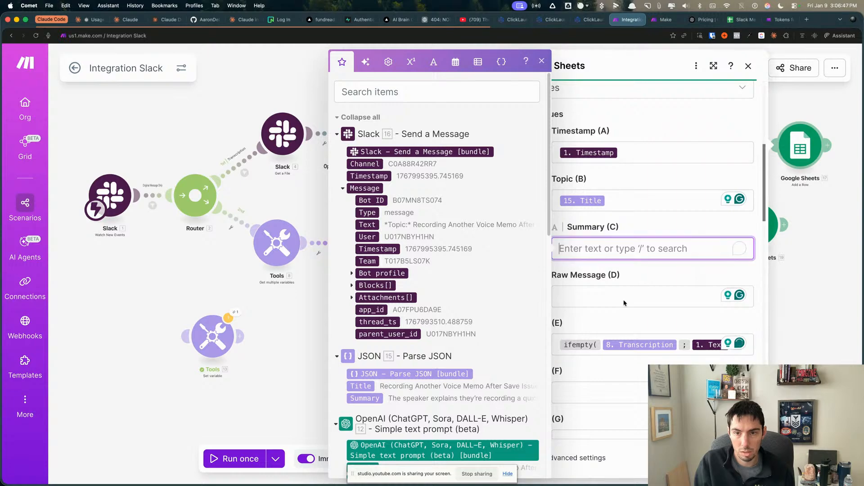
click(624, 300)
key(super+v)
click(620, 201)
key(super+a)
key(super+x)
click(618, 247)
key(super+v)
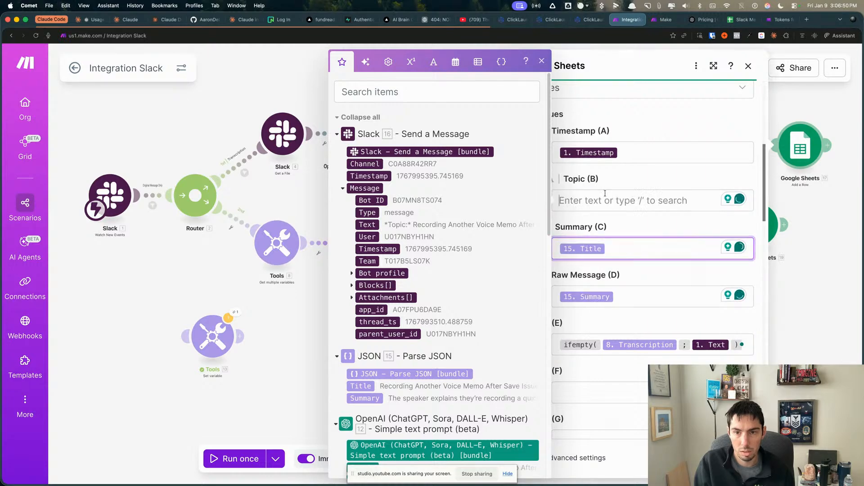
Fill the emptied Topic (B) value with the formatDate(parseDate(1. Timestamp)) MM-DD-YYYY hh:mm A expression from the clipboard history, and save the module
click(611, 204)
key(shift+super+v)
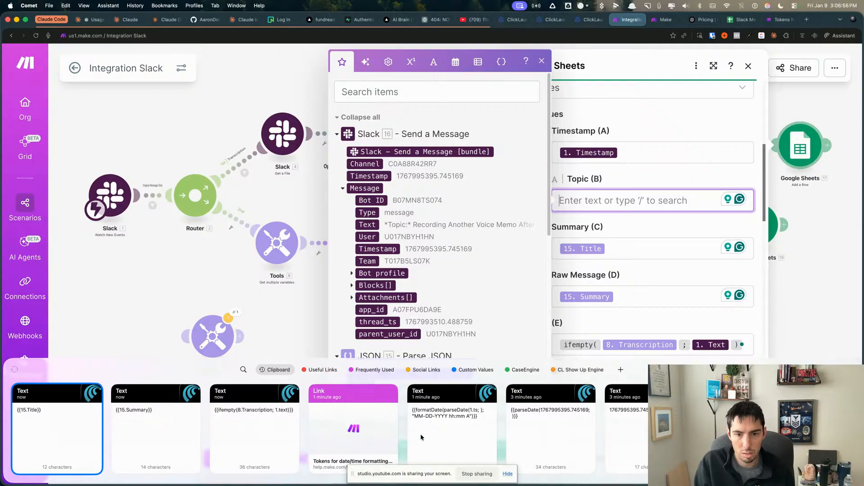
double_click(439, 436)
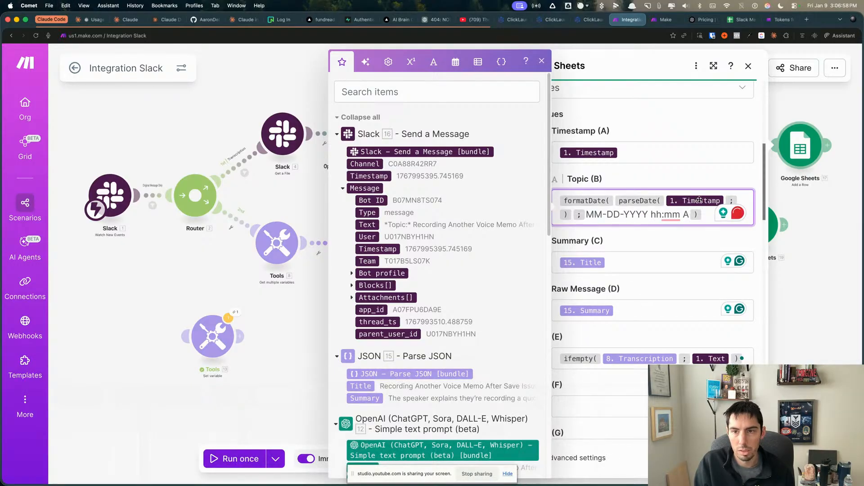
click(651, 237)
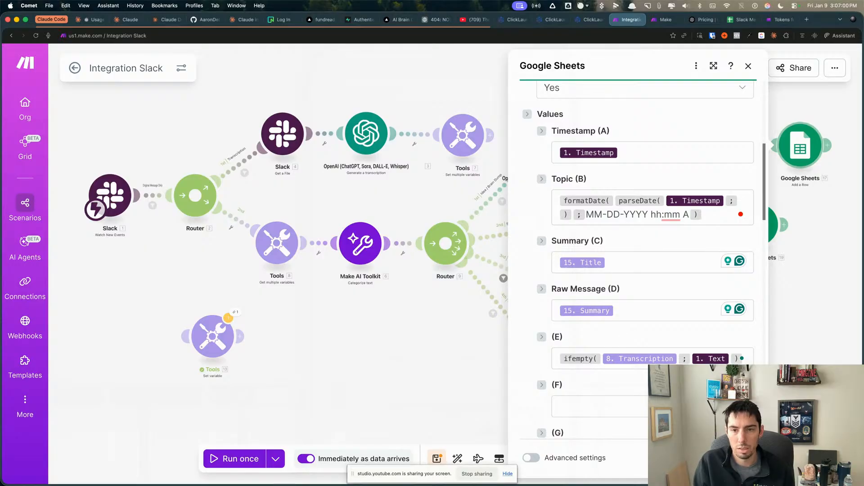
click(740, 458)
Save the Integration Slack scenario
scroll(386, 337, down, 2)
drag(387, 338, 417, 310)
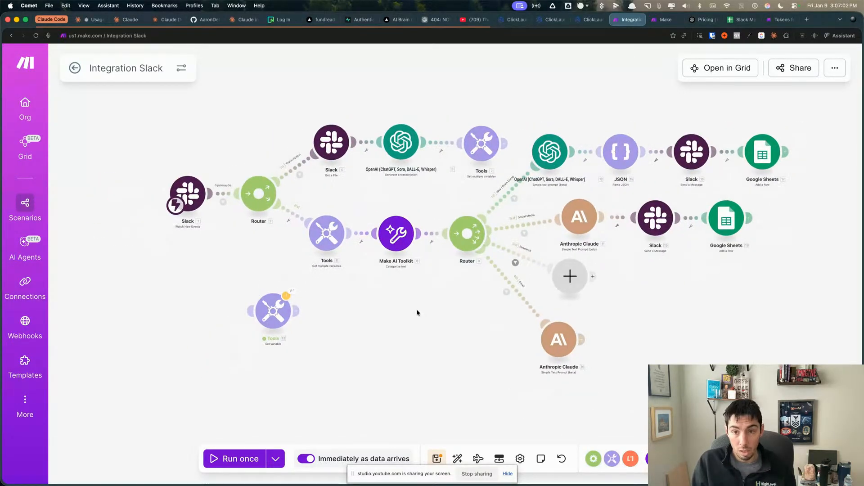
click(437, 458)
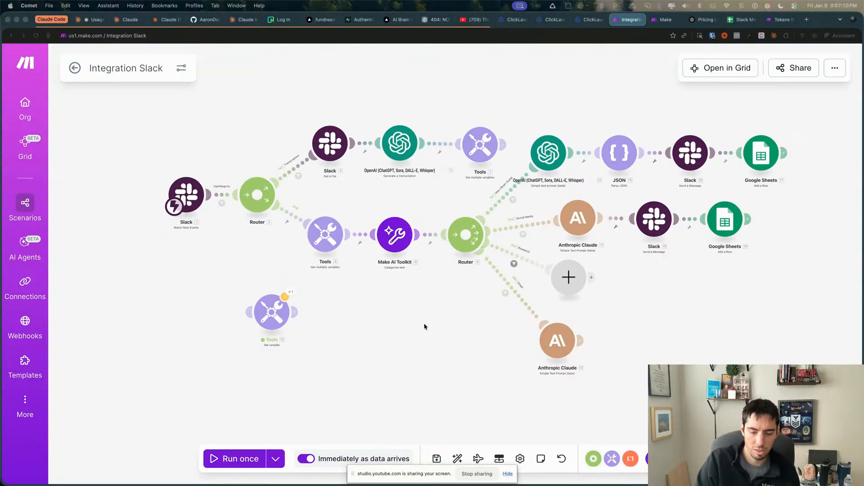
click(396, 341)
drag(424, 338, 403, 356)
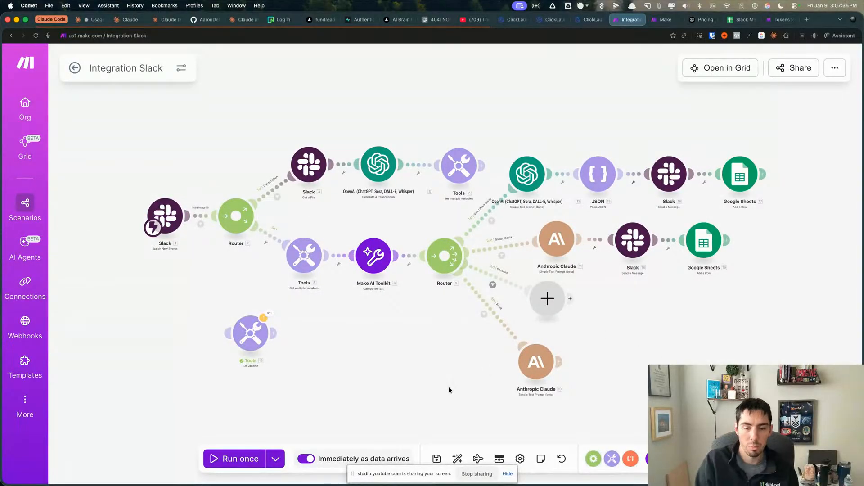
Add a Perplexity AI "Create a chat completion" module to the empty Research route
click(547, 298)
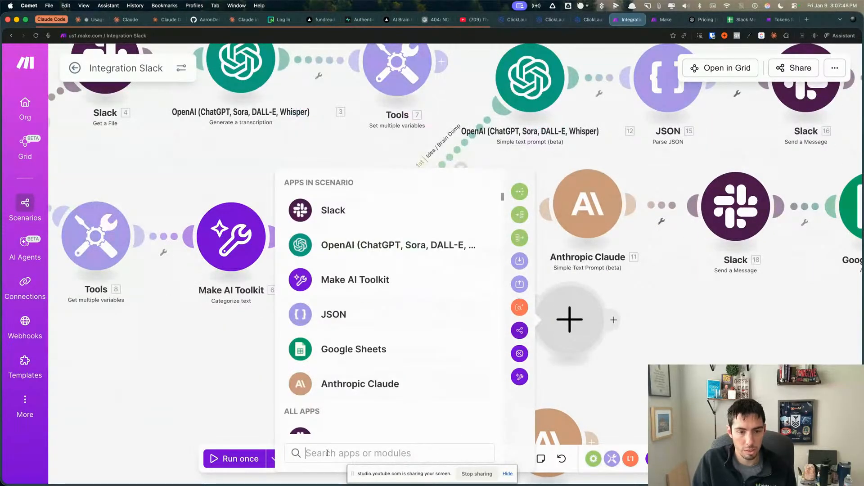
text(perp)
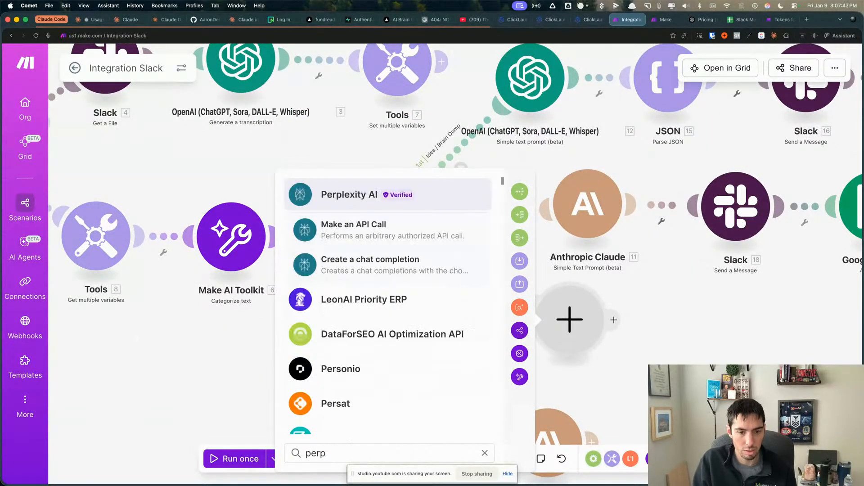
click(339, 195)
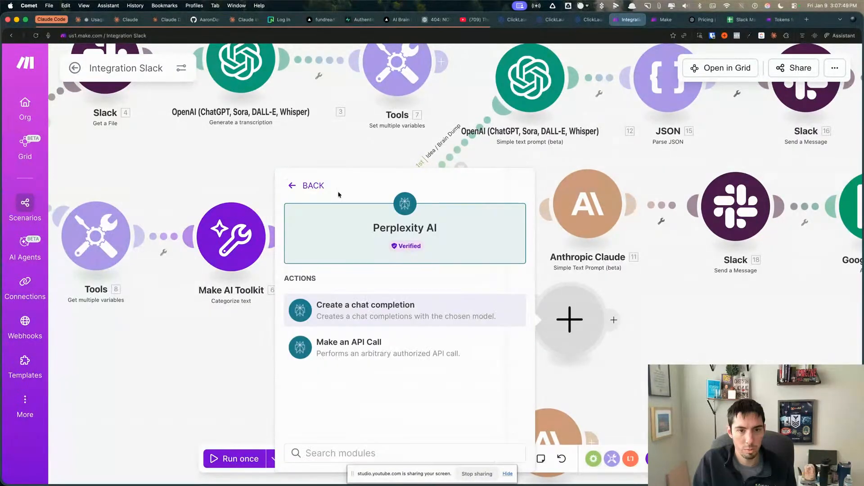
click(346, 312)
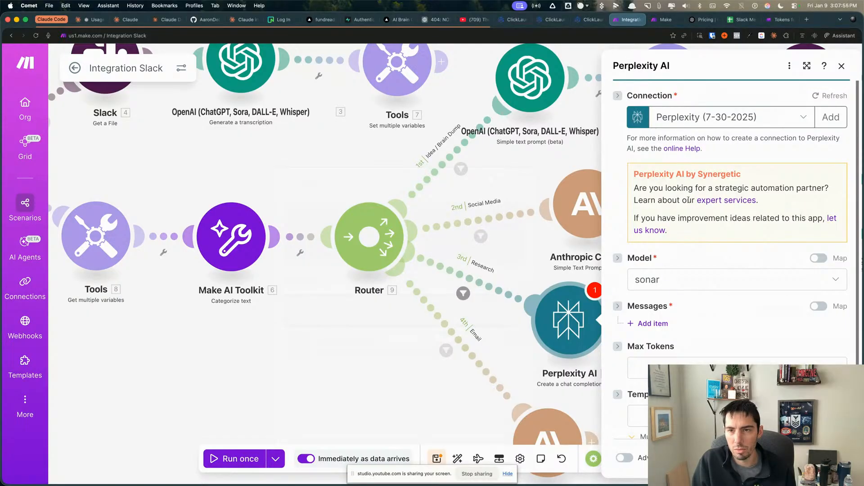
Keep the sonar model in the Perplexity AI module and add an empty message item
scroll(691, 252, down, 1)
click(686, 280)
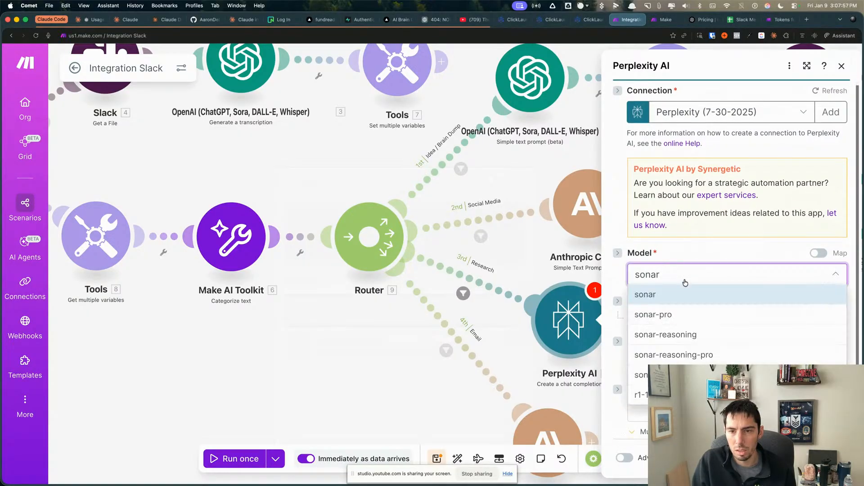
click(701, 248)
scroll(716, 312, down, 1)
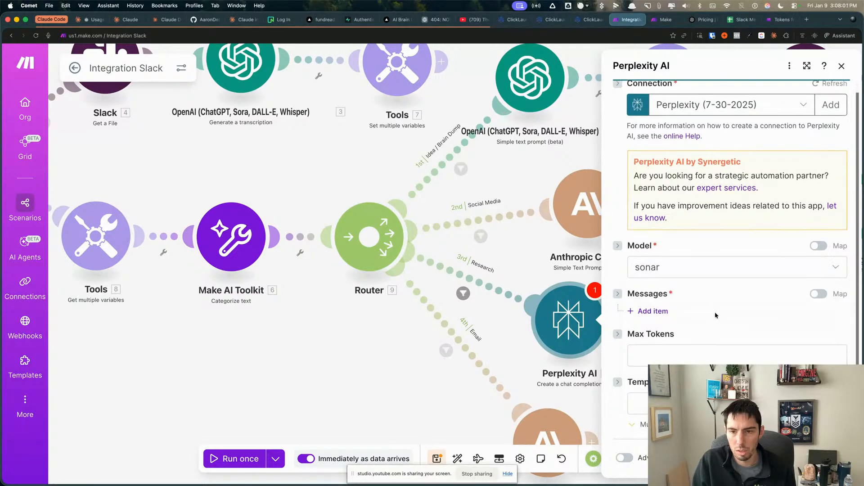
click(664, 316)
scroll(725, 303, down, 5)
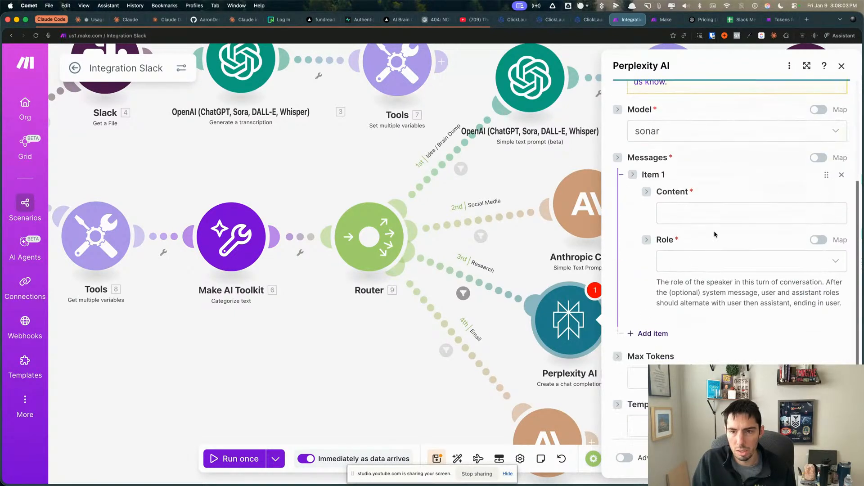
click(704, 212)
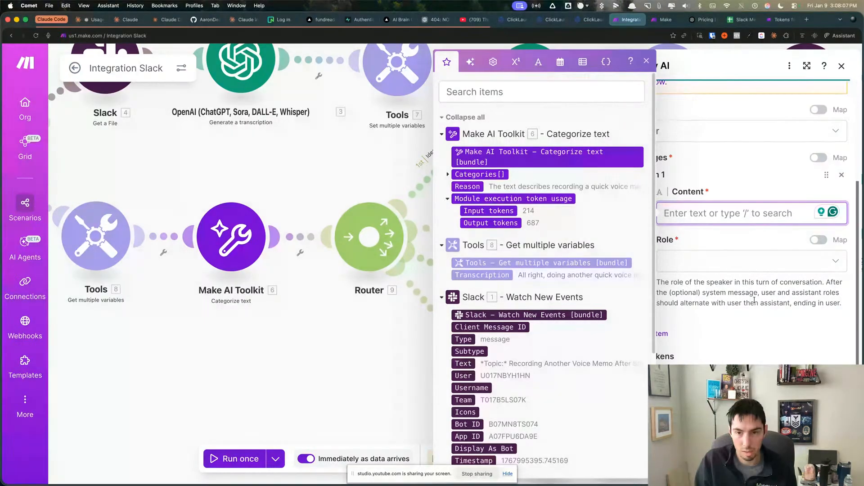
click(387, 349)
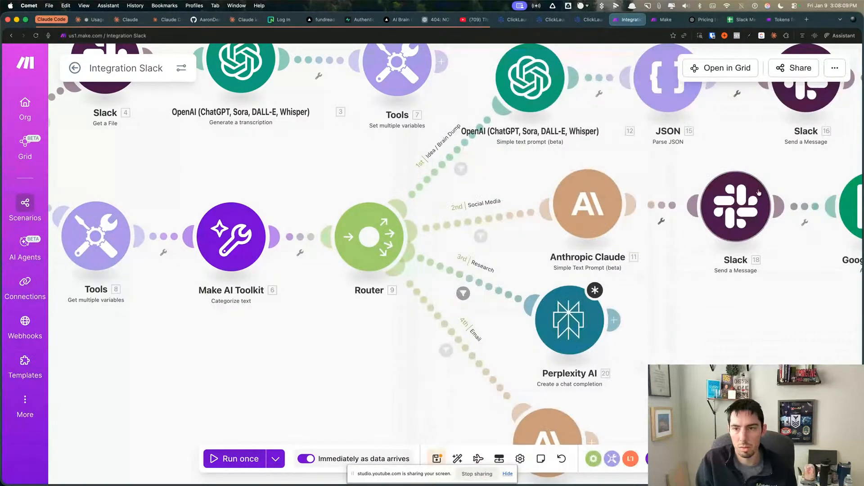
Copy the ifempty(8. Transcription; 1. Text) expression from the text prompt of the Social Media route's Anthropic Claude module
click(730, 209)
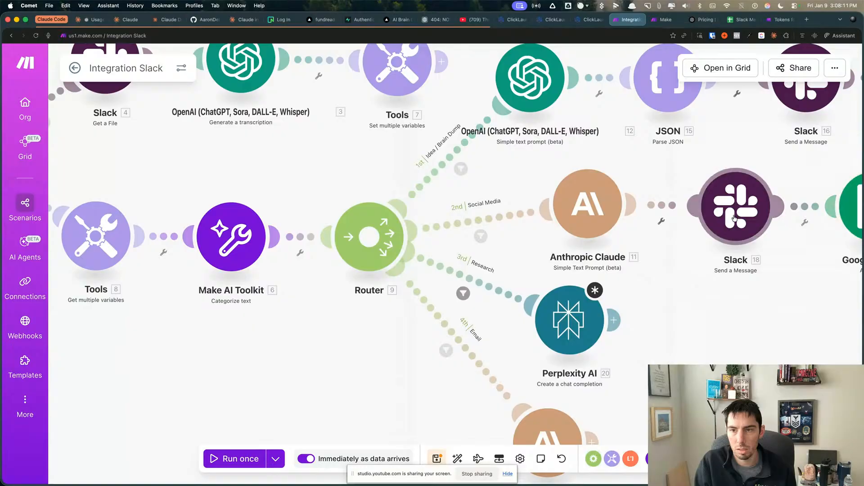
scroll(549, 298, down, 4)
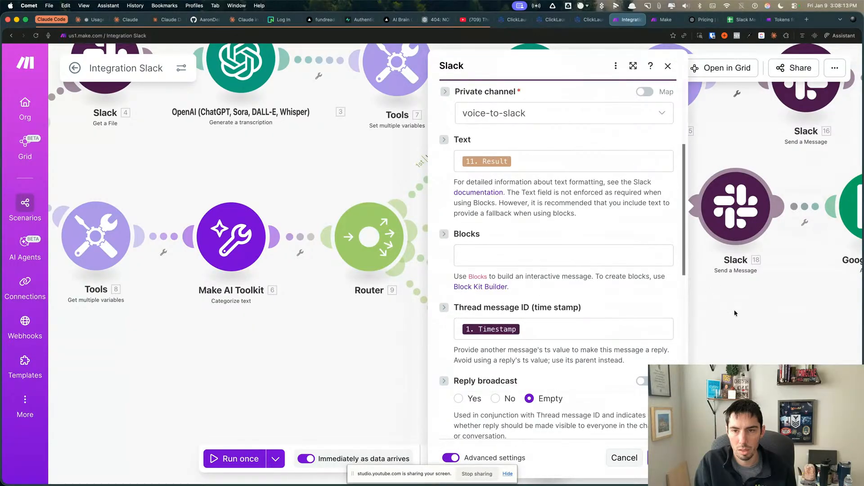
click(735, 313)
click(593, 199)
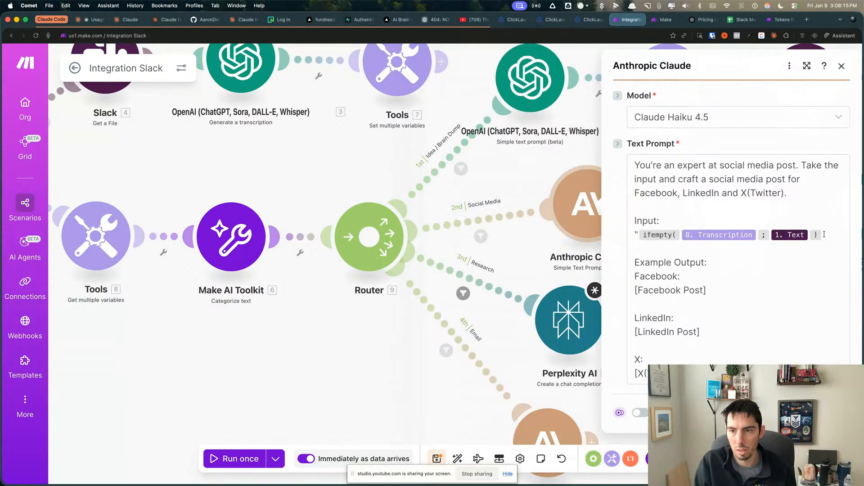
click(827, 235)
drag(826, 234, 639, 236)
key(super+c)
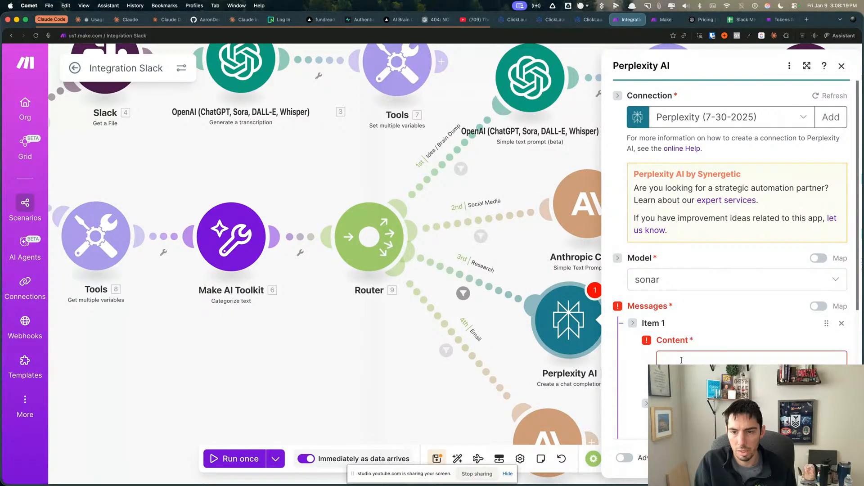
click(679, 359)
key(super+v)
scroll(716, 307, down, 4)
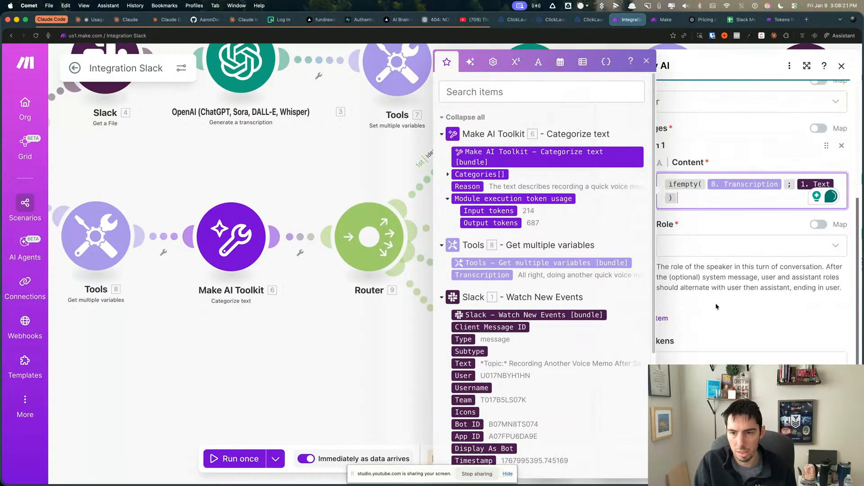
click(700, 252)
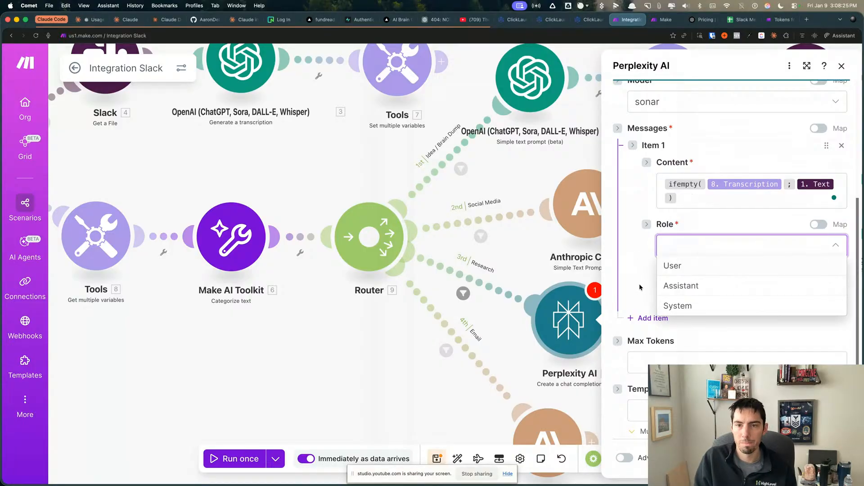
click(696, 198)
drag(696, 198, 642, 178)
key(BackSpace)
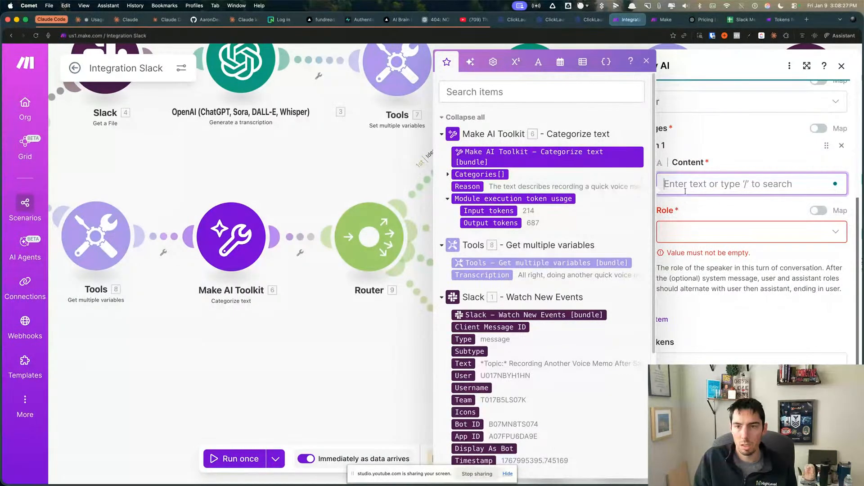
Give the first Perplexity AI message the System role and the content "You are a helpful research assistant."
click(708, 236)
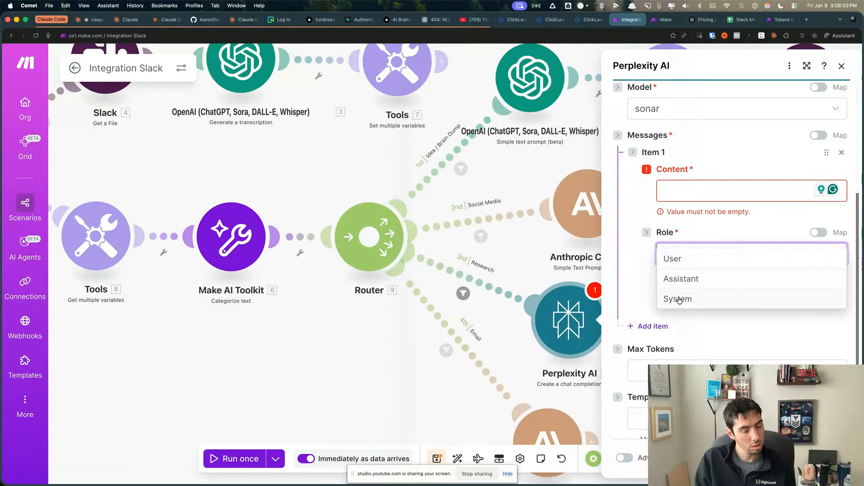
click(679, 300)
click(687, 191)
text(Y)
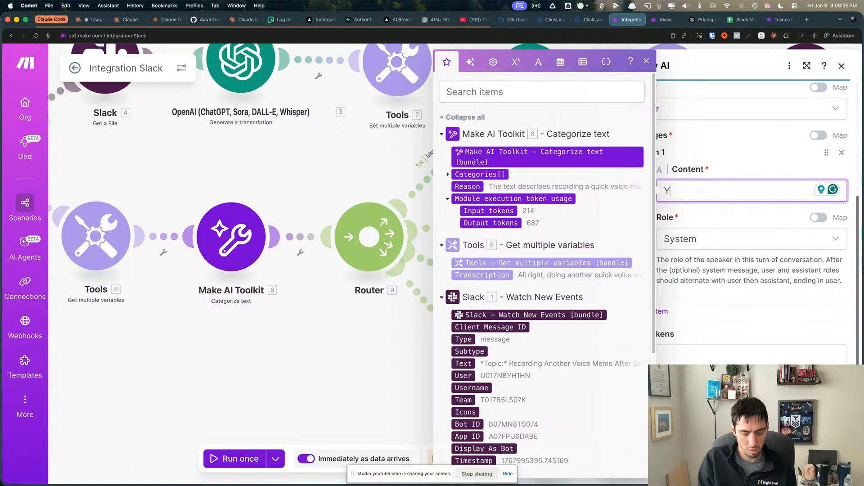
text(ou are a helpful)
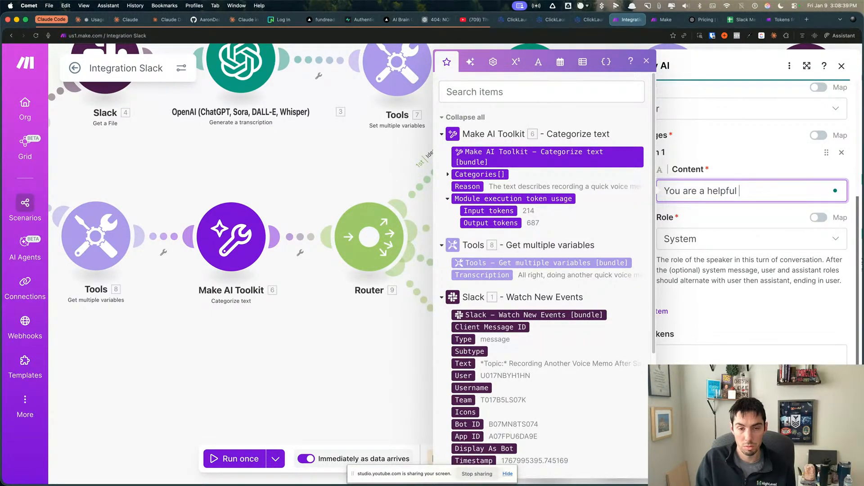
text(e  resea)
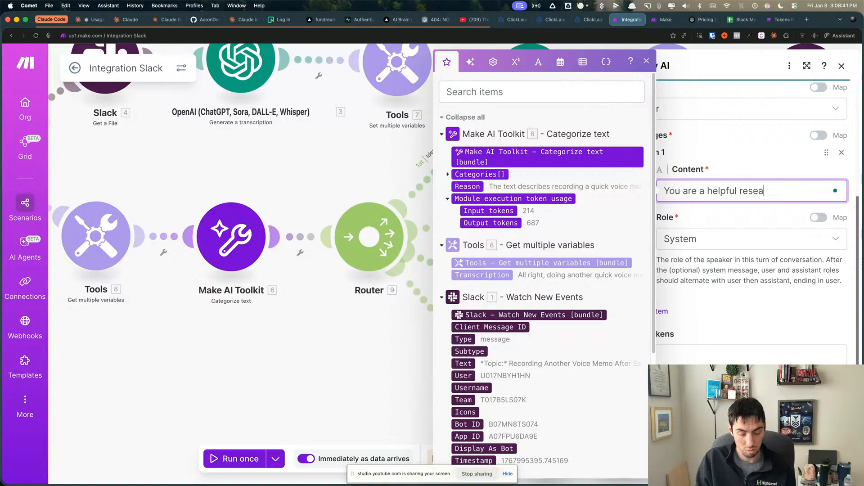
text(rch assistant.)
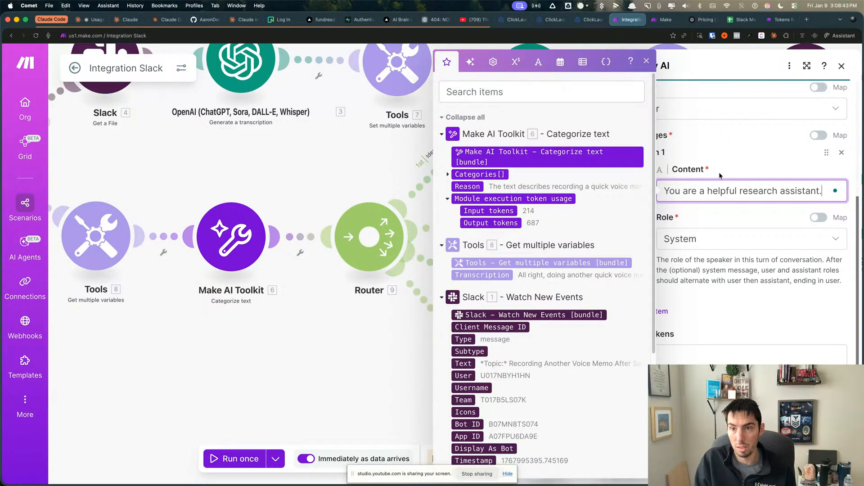
Add a second message item to the Perplexity AI module with the Assistant role, leaving its content empty
click(750, 300)
click(651, 311)
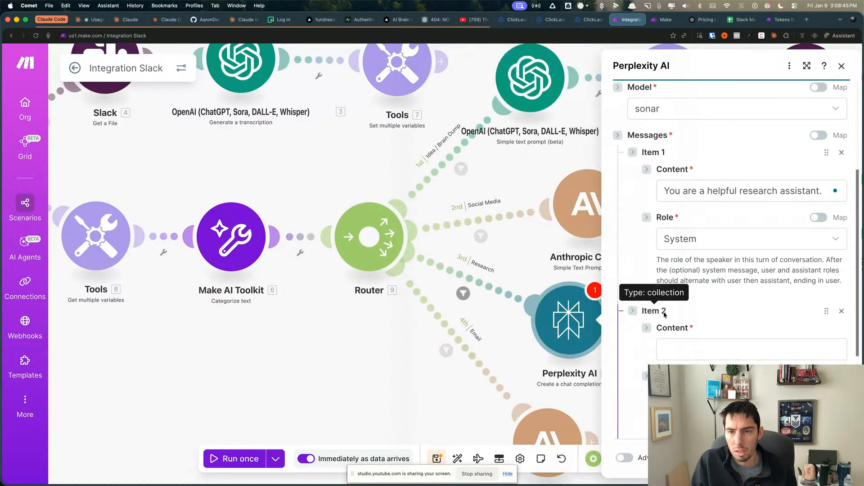
scroll(708, 303, down, 3)
click(677, 251)
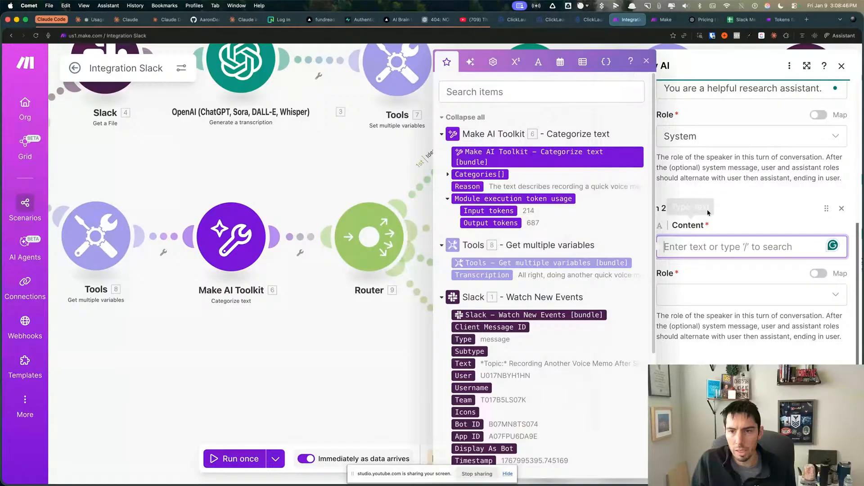
click(684, 295)
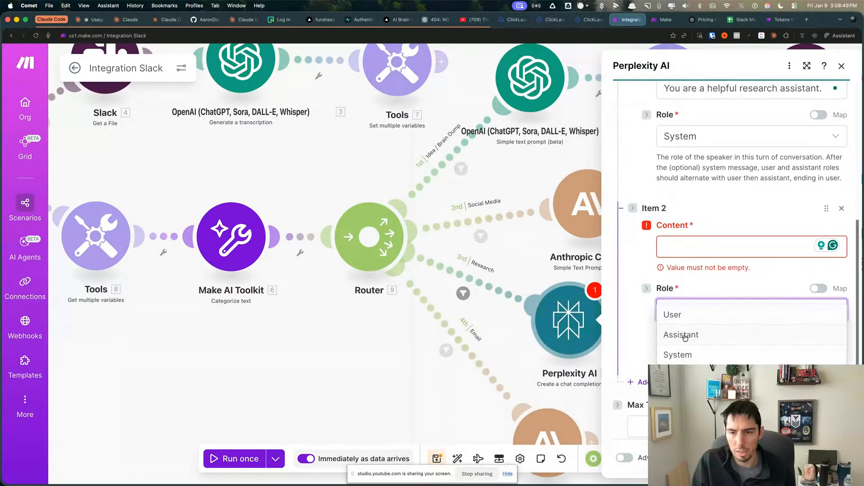
click(685, 336)
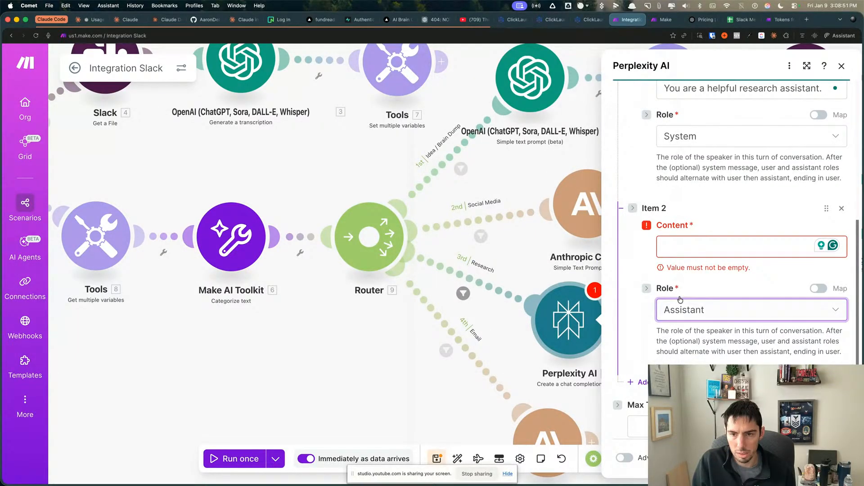
click(689, 251)
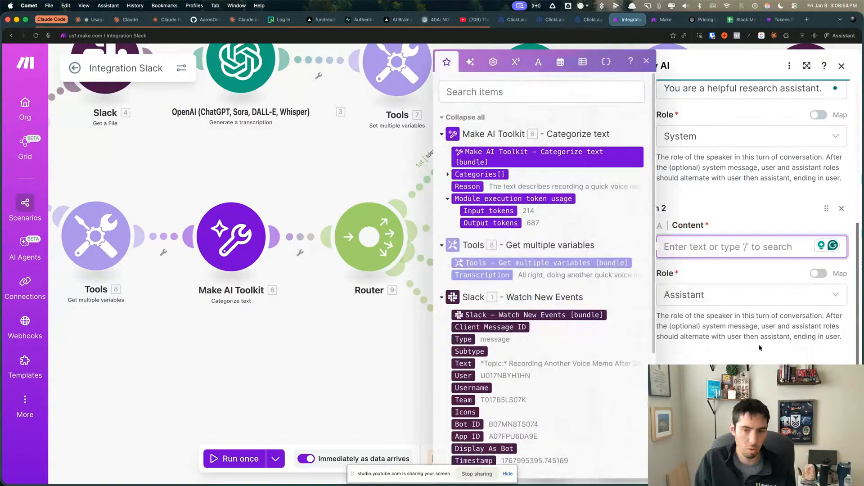
Open ChatGPT at chat.openai.com in a new browser tab and start voice dictation for a new prompt
click(806, 20)
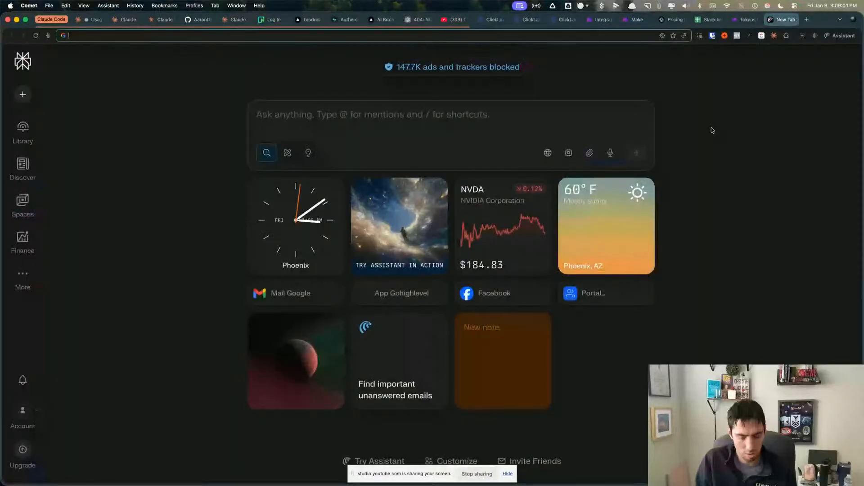
text(chat.openai.com)
key(Return)
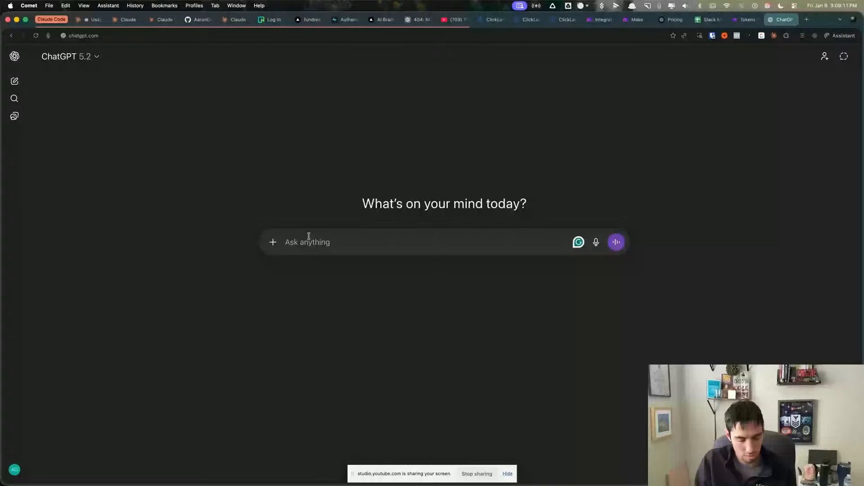
key(alt+space)
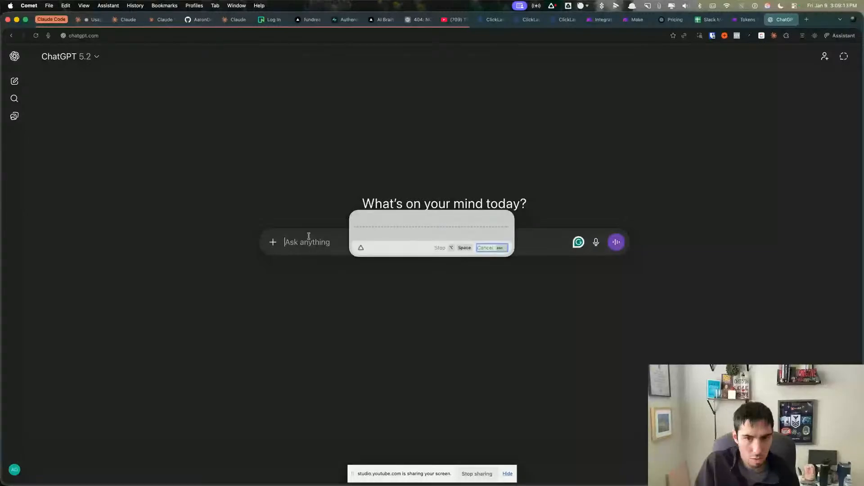